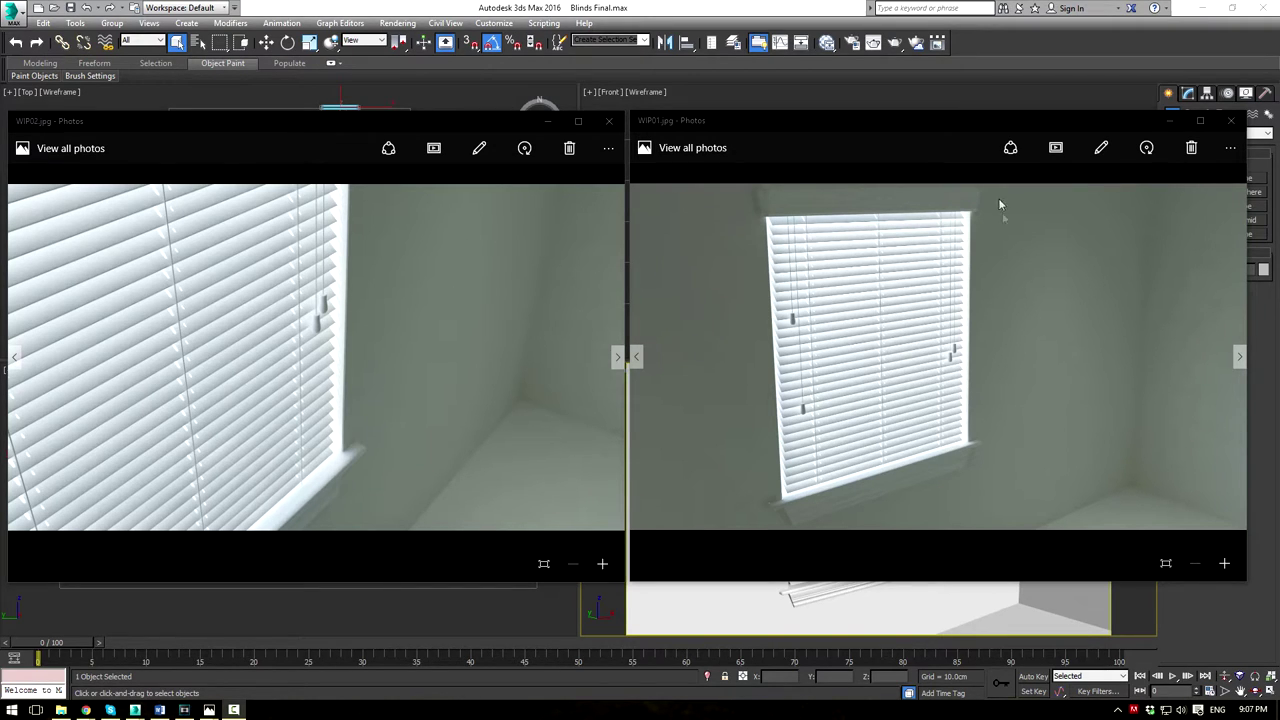
# Minimize the two preview renders of the finished window blinds
pyautogui.click(1170, 121)
pyautogui.click(548, 122)
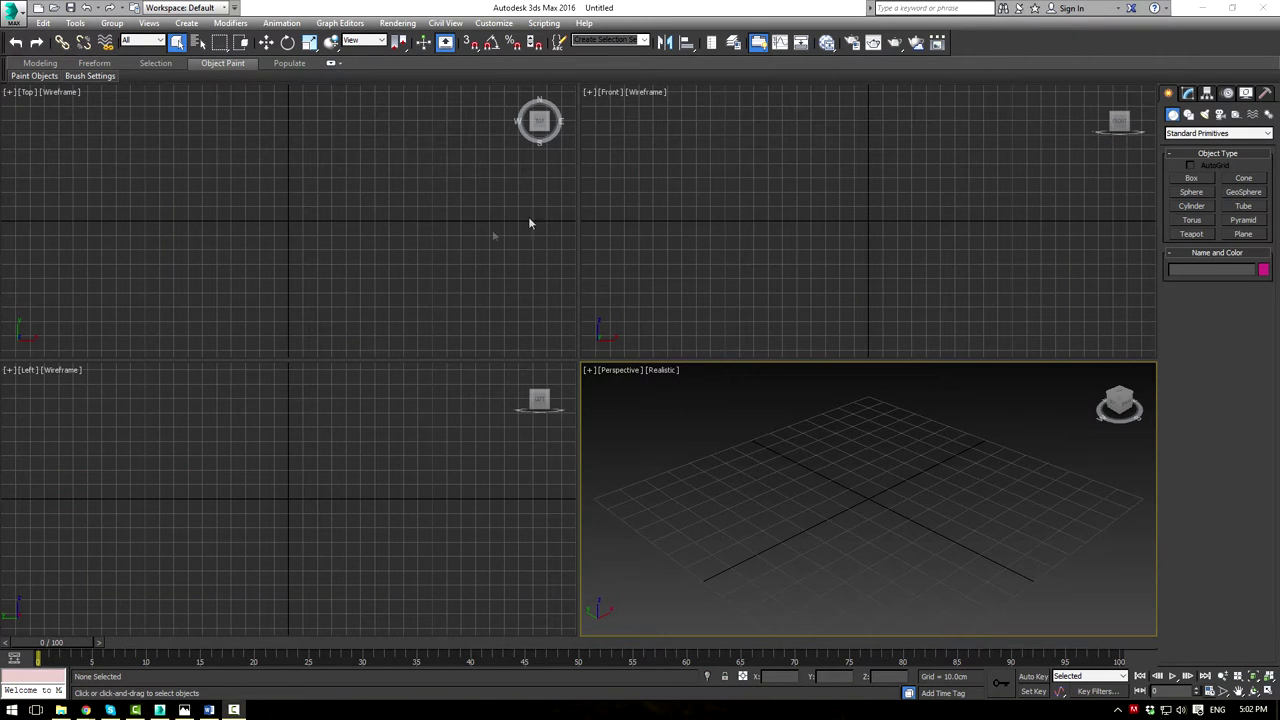
# Confirm the units setup with metric centimeters as display unit and one system unit equal to 1.0 centimeters
pyautogui.click(505, 24)
pyautogui.moveTo(519, 128)
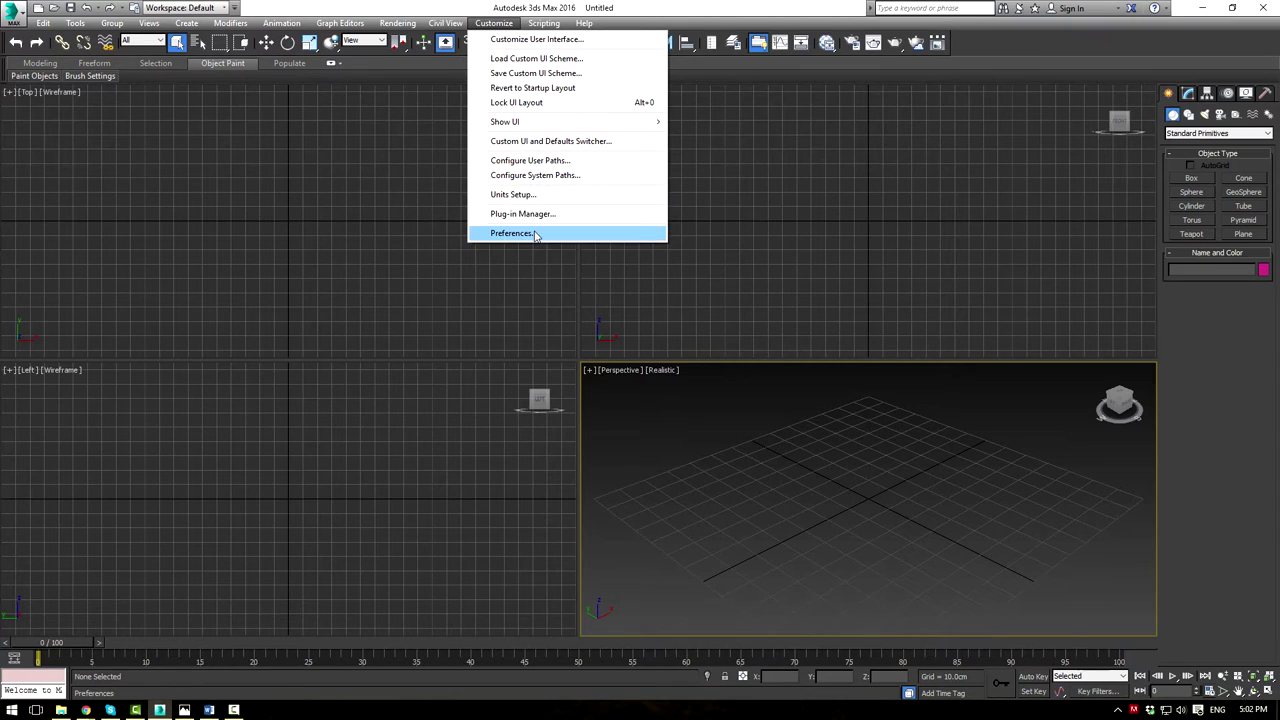
pyautogui.click(540, 194)
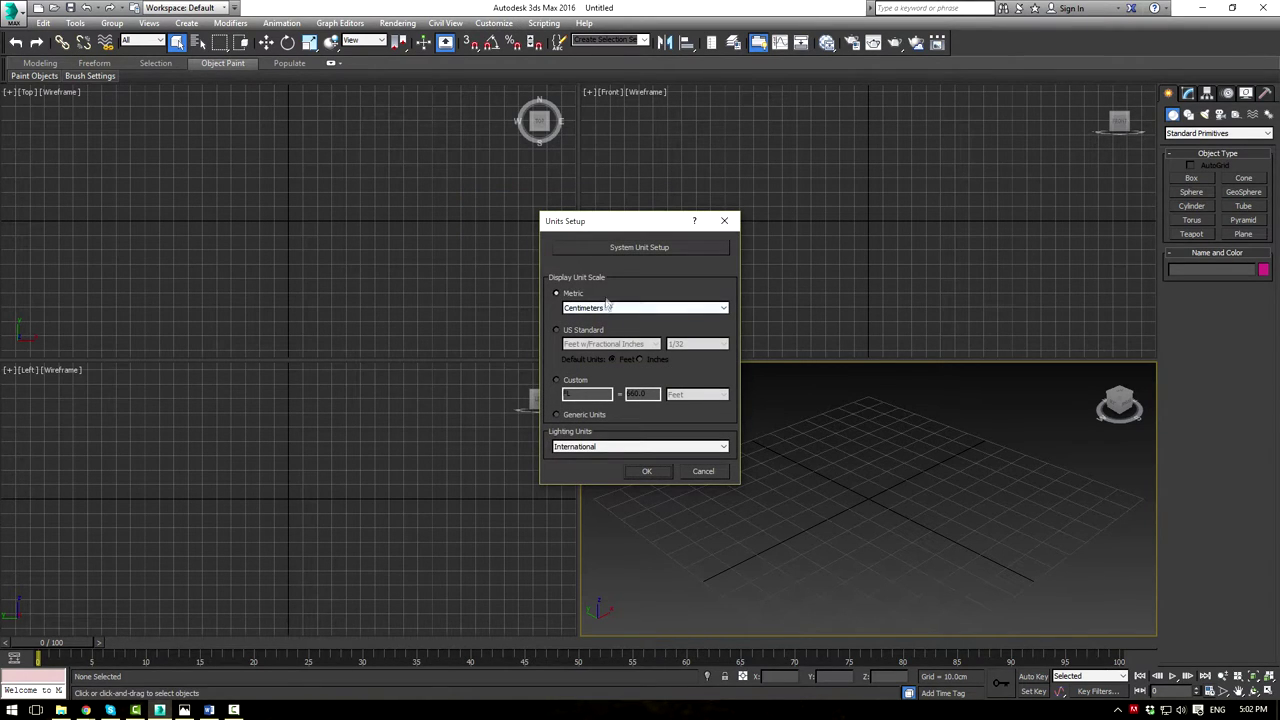
pyautogui.click(630, 251)
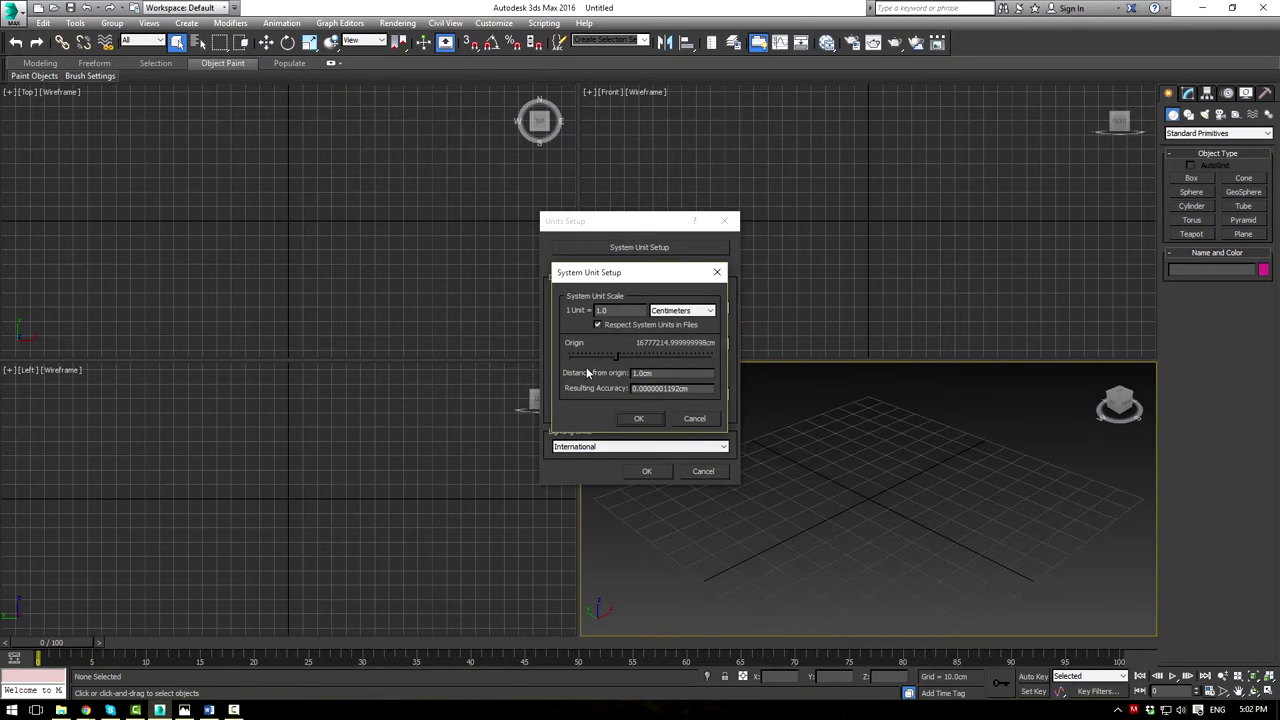
pyautogui.click(646, 419)
pyautogui.click(650, 471)
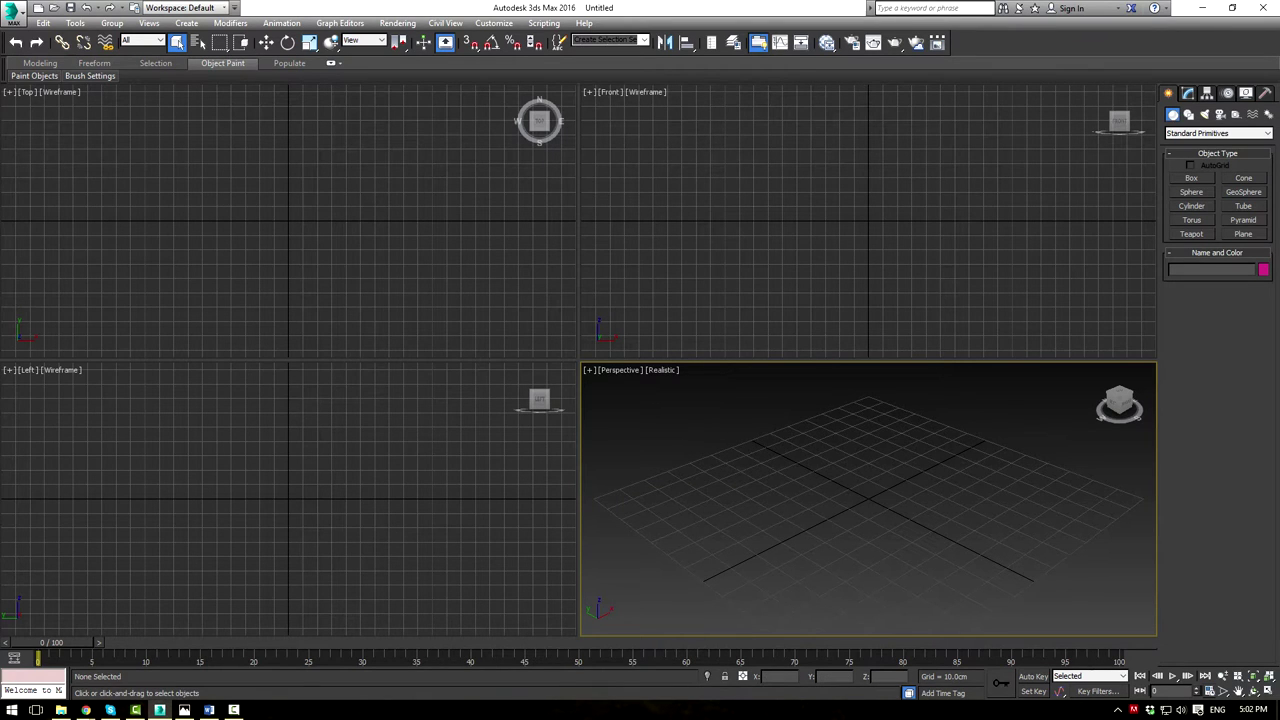
# Look through the two reference photos of white blinds, then put the photo viewer away
pyautogui.moveTo(0, 187); pyautogui.dragTo(680, 123)
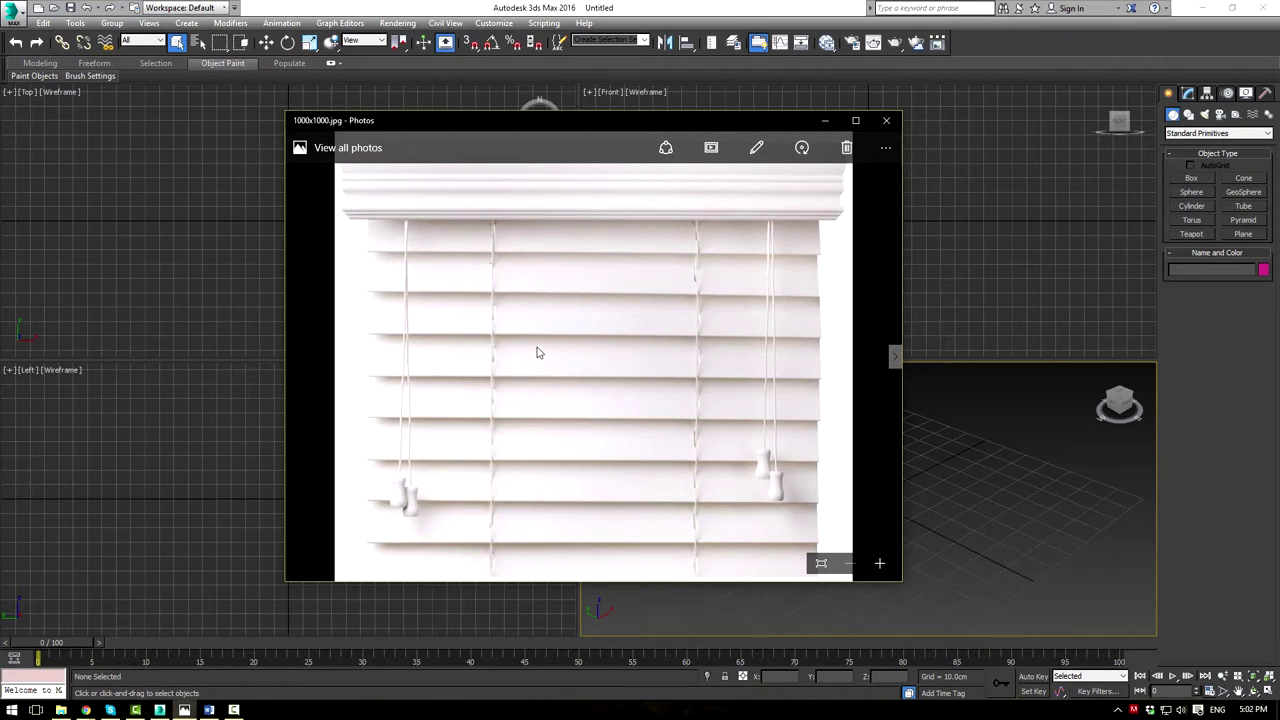
pyautogui.press('Right')
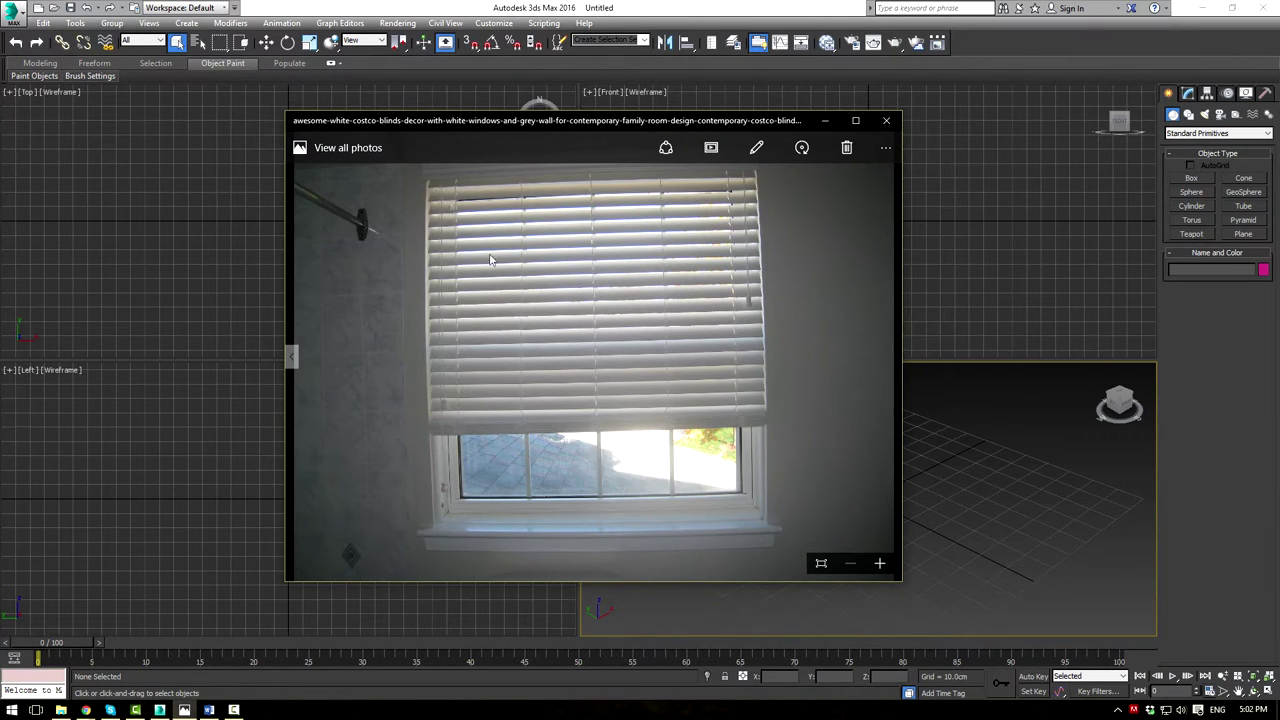
pyautogui.press('Left')
pyautogui.moveTo(638, 124); pyautogui.dragTo(0, 80)
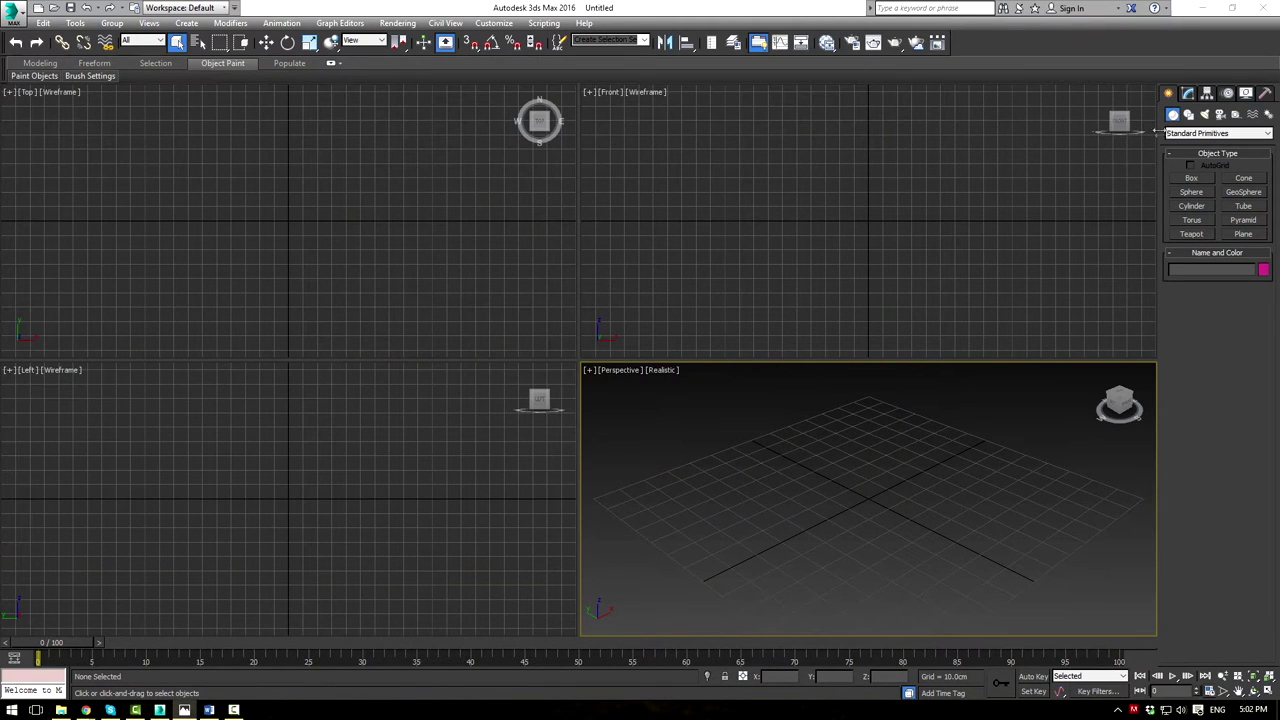
# Draw a thin, wide box in the Top viewport, about 197 cm wide, 20 cm long and 1.9 cm high
pyautogui.click(1198, 182)
pyautogui.moveTo(327, 238); pyautogui.dragTo(360, 231, button='middle')
pyautogui.moveTo(165, 198); pyautogui.dragTo(451, 227)
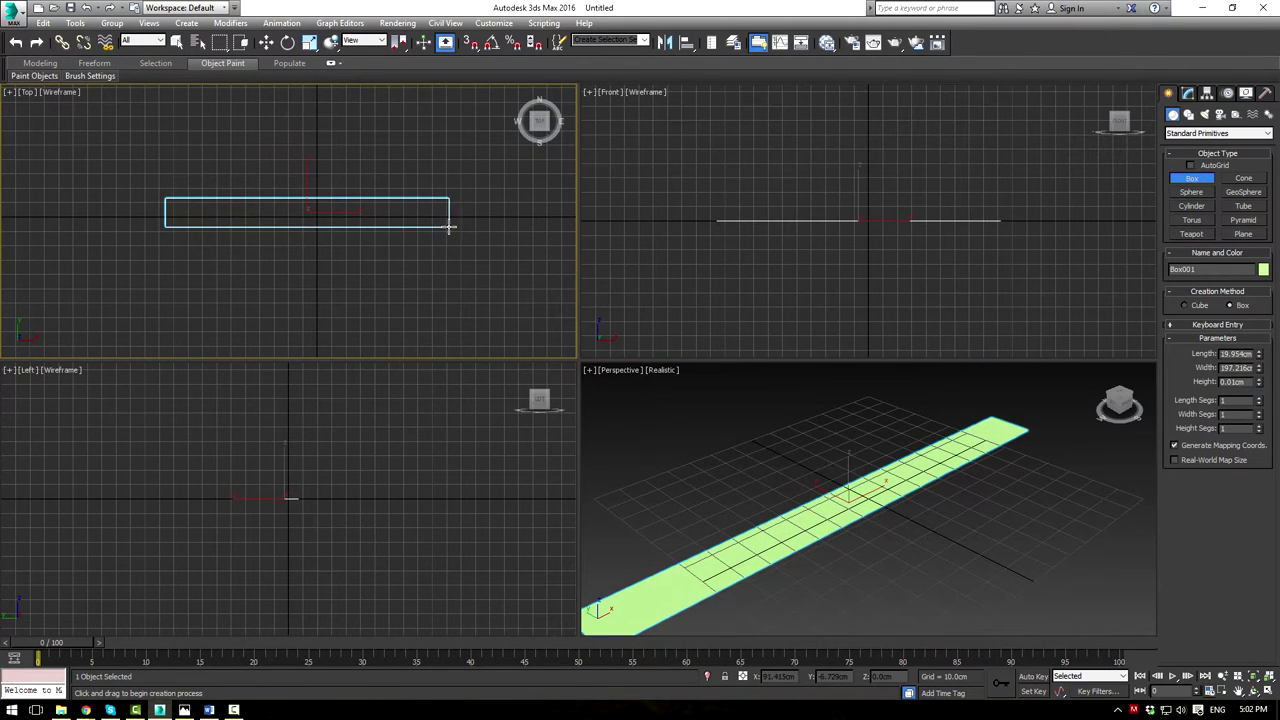
pyautogui.click(459, 226)
# Set the box's width to 85 cm, its length to 5 cm and its height to 0.25 cm
pyautogui.doubleClick(1234, 368)
pyautogui.write('85')
pyautogui.press('Return')
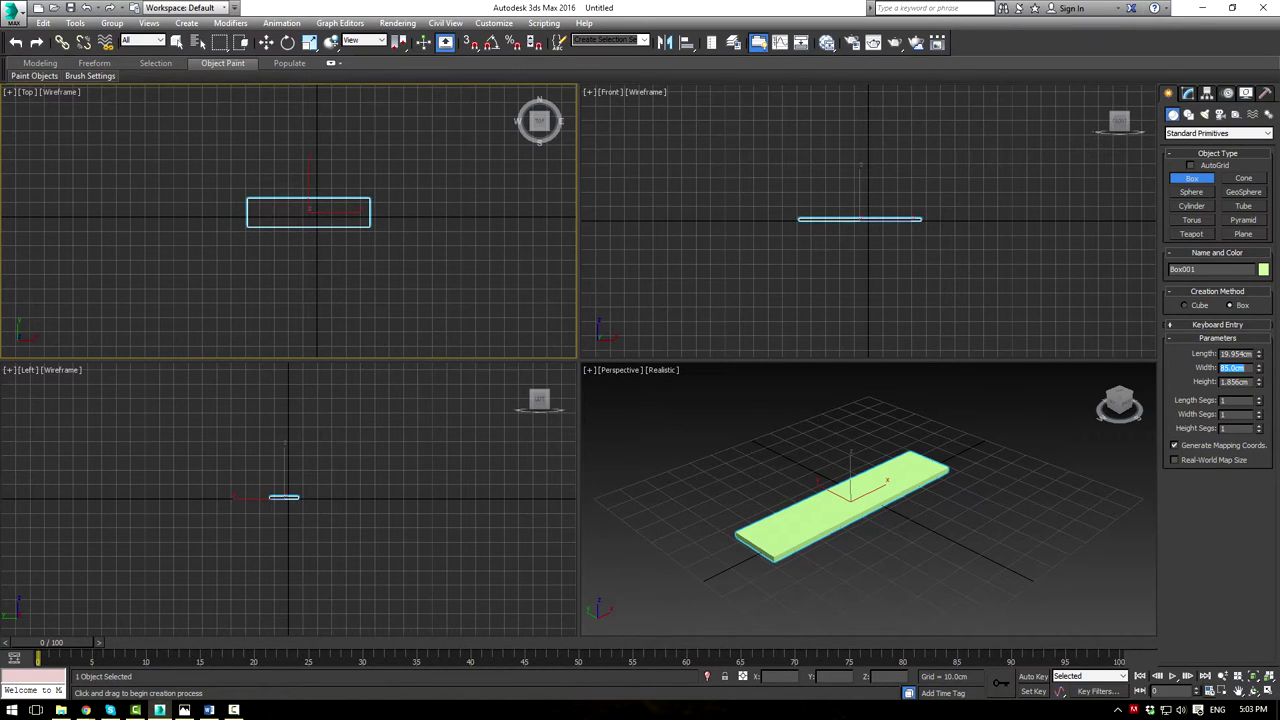
pyautogui.doubleClick(1234, 354)
pyautogui.write('5')
pyautogui.press('Return')
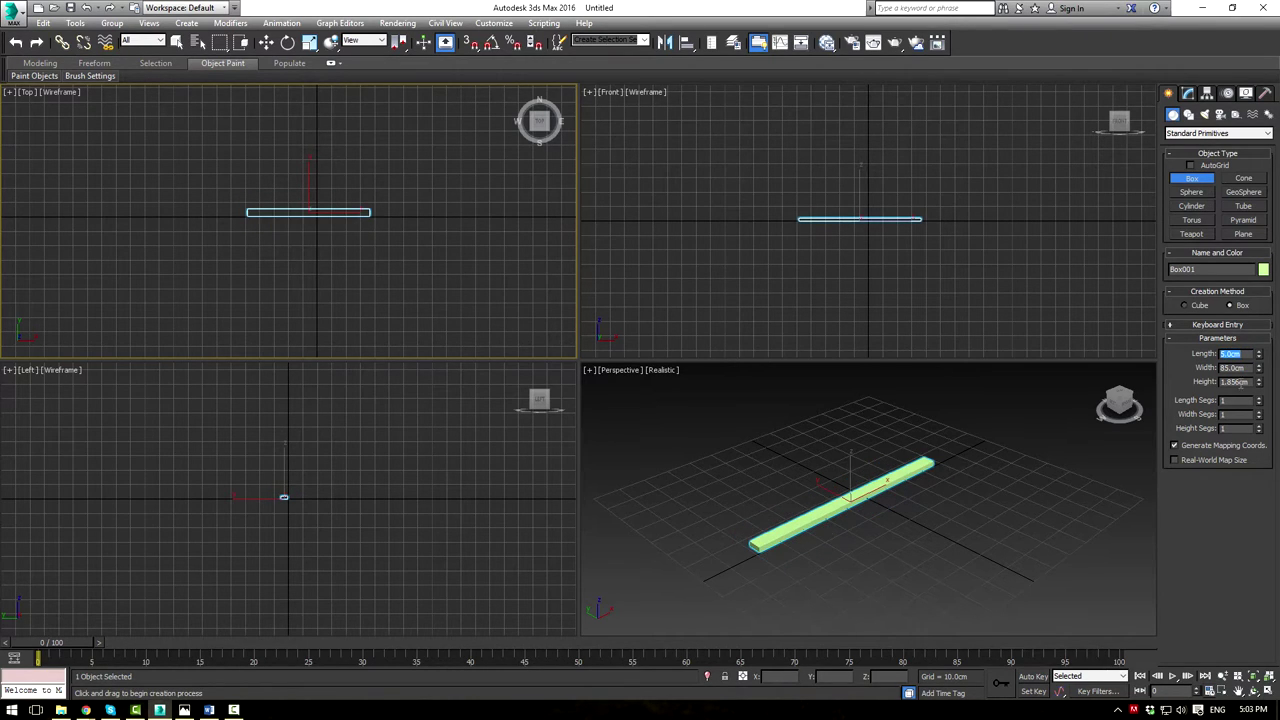
pyautogui.moveTo(1250, 383); pyautogui.dragTo(1101, 364)
pyautogui.write('0.25')
pyautogui.press('Return')
# Convert the slat box to an Editable Poly
pyautogui.middleClick(934, 266)
pyautogui.press('z')
pyautogui.middleClick(480, 285)
pyautogui.press('z')
pyautogui.middleClick(420, 478)
pyautogui.press('z')
pyautogui.middleClick(861, 496)
pyautogui.press('z')
pyautogui.scroll(-5, 860, 494)
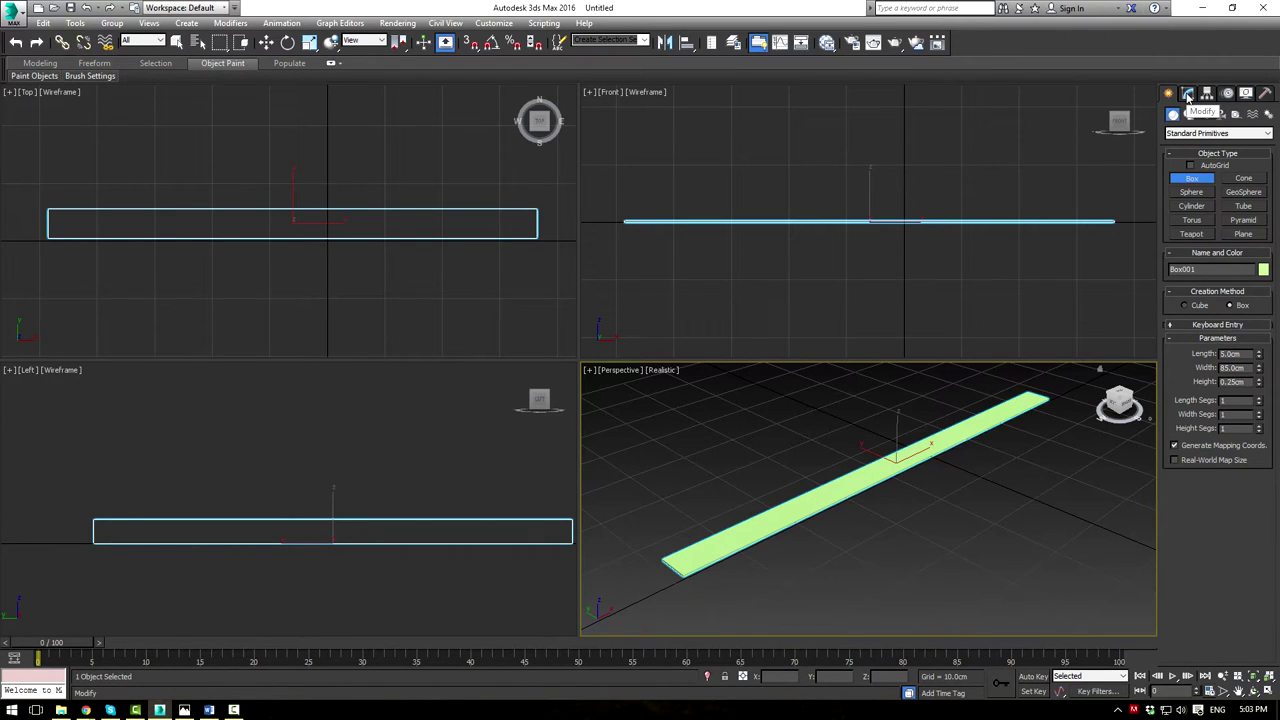
pyautogui.click(1188, 93)
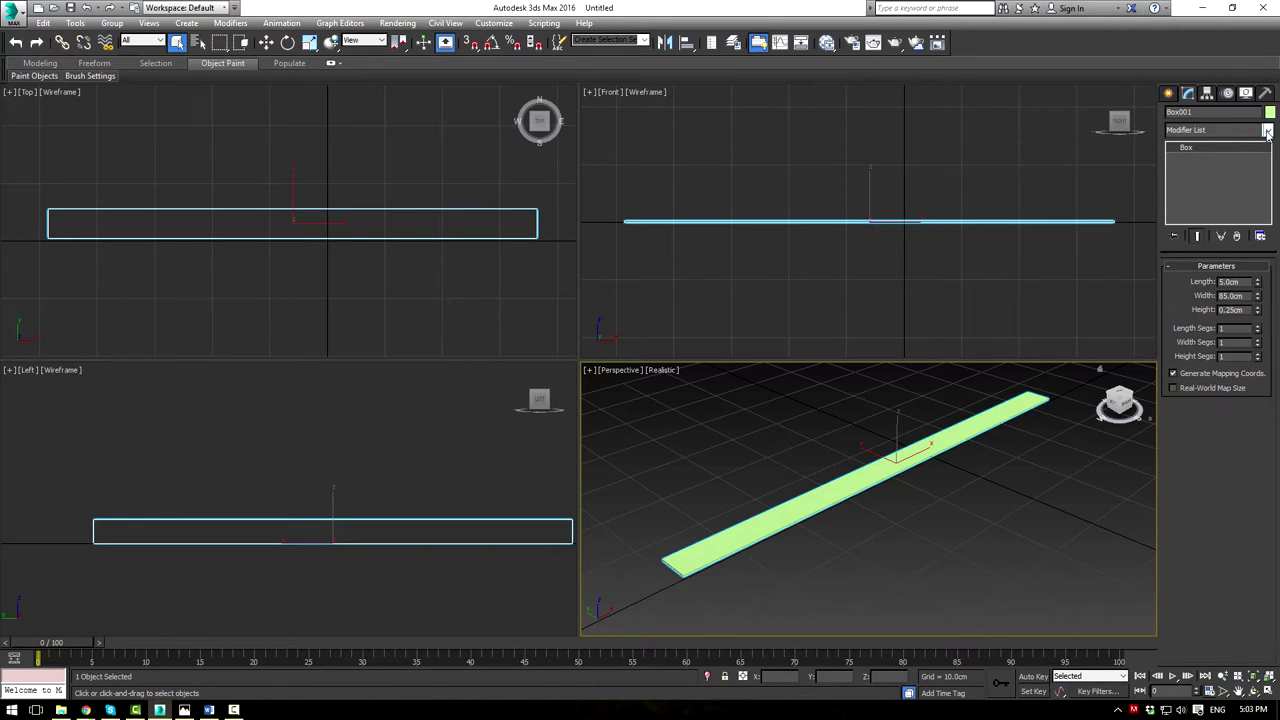
pyautogui.rightClick(915, 434)
pyautogui.click(989, 480)
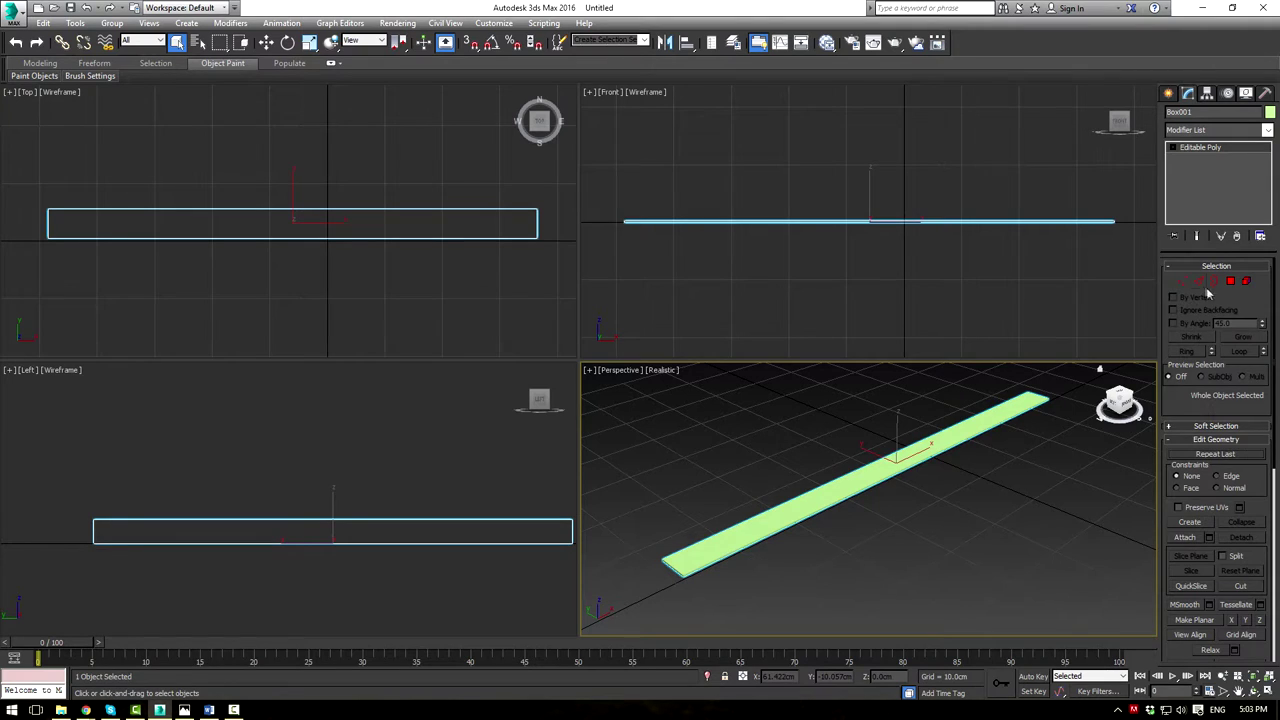
# Chamfer all edges of the slat by 0.025 cm
pyautogui.click(1199, 281)
pyautogui.hotkey('ctrl', 'a')
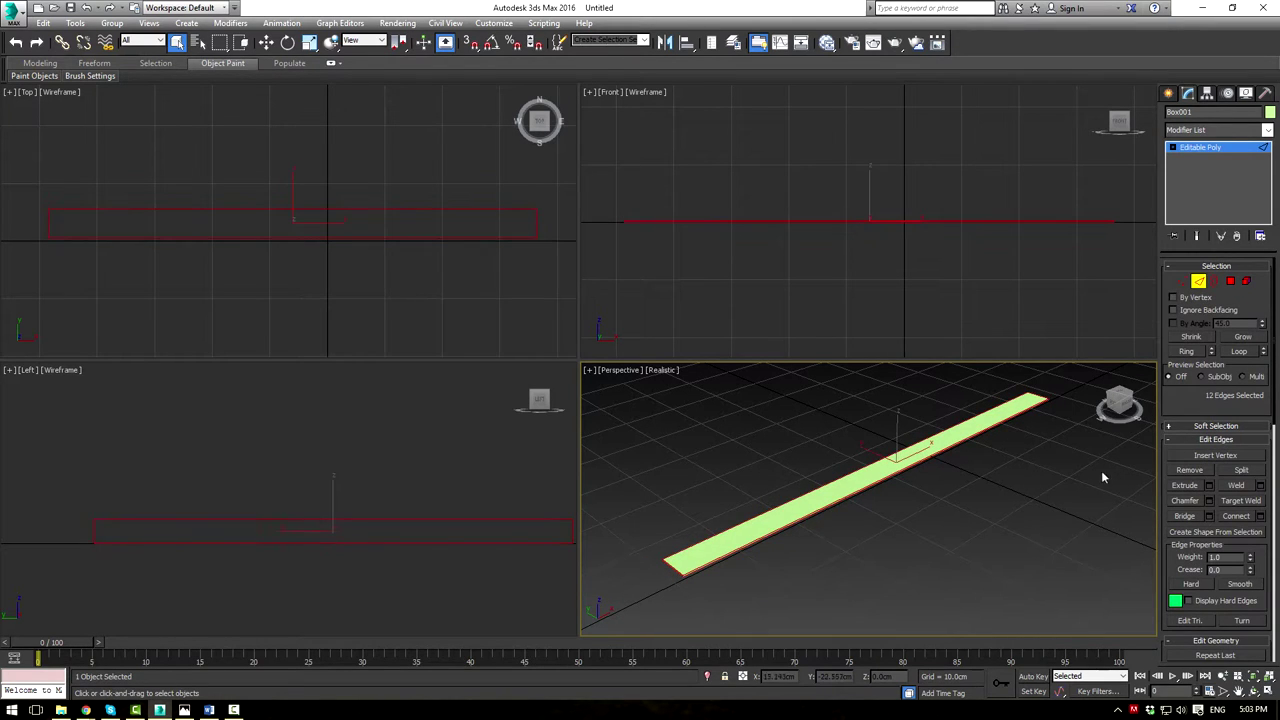
pyautogui.click(1209, 500)
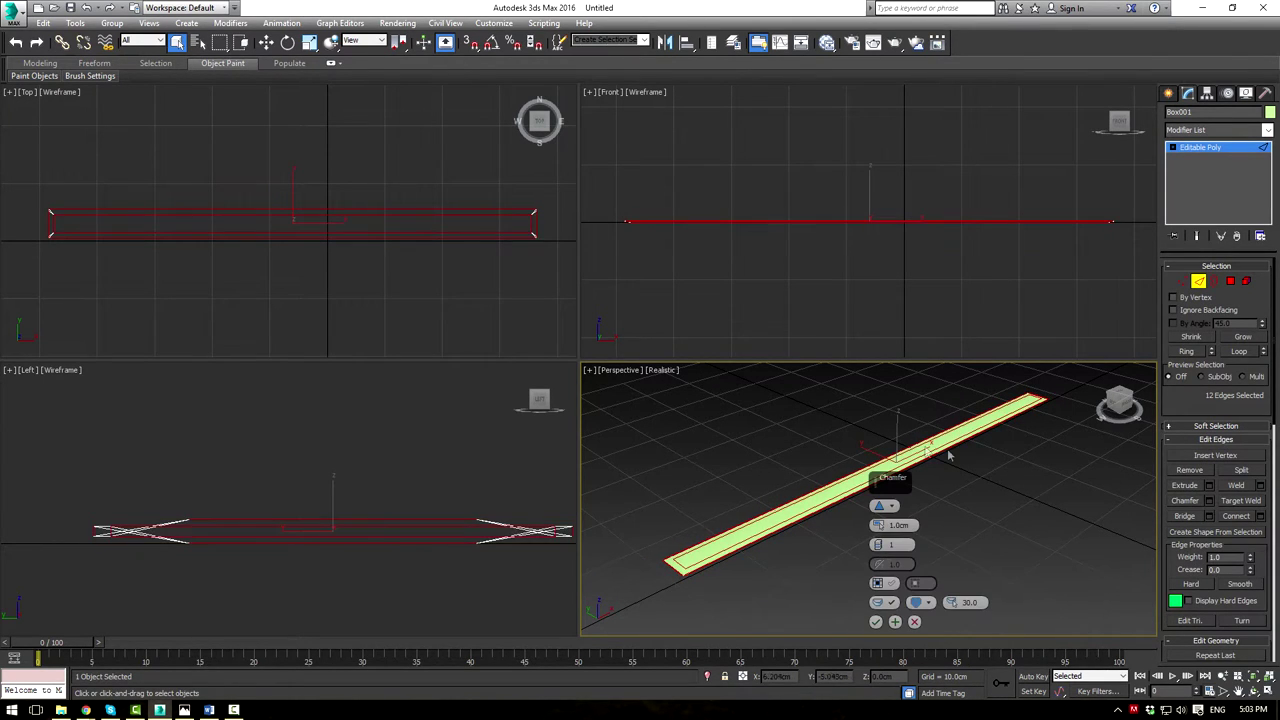
pyautogui.rightClick(879, 526)
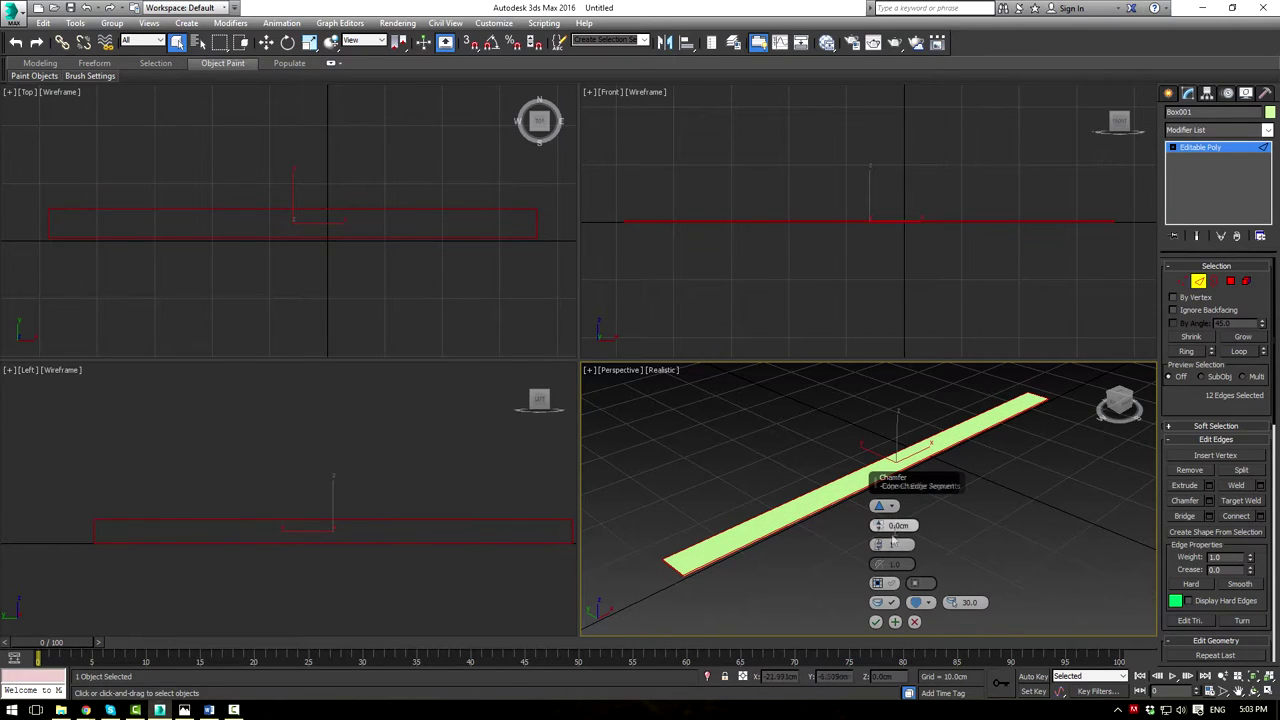
pyautogui.moveTo(879, 531); pyautogui.dragTo(877, 527)
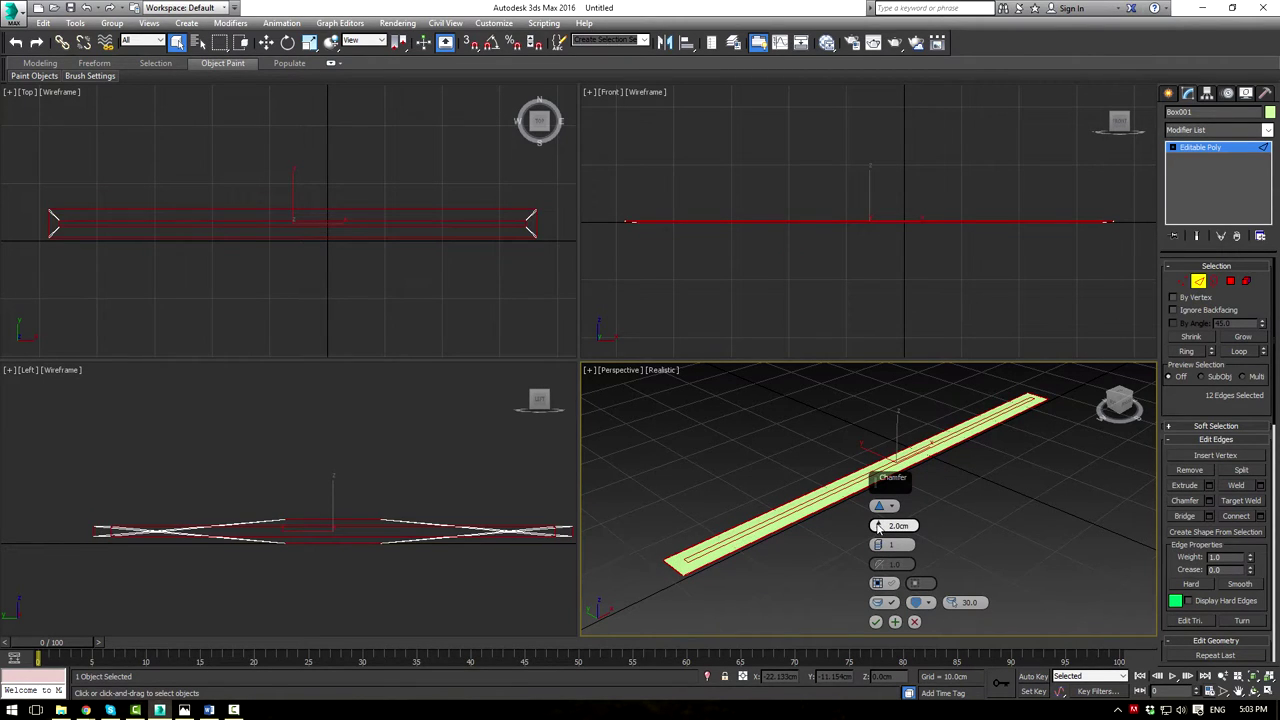
pyautogui.click(876, 529)
pyautogui.click(876, 529)
pyautogui.scroll(3, 748, 567)
pyautogui.moveTo(734, 587); pyautogui.dragTo(846, 529, button='middle')
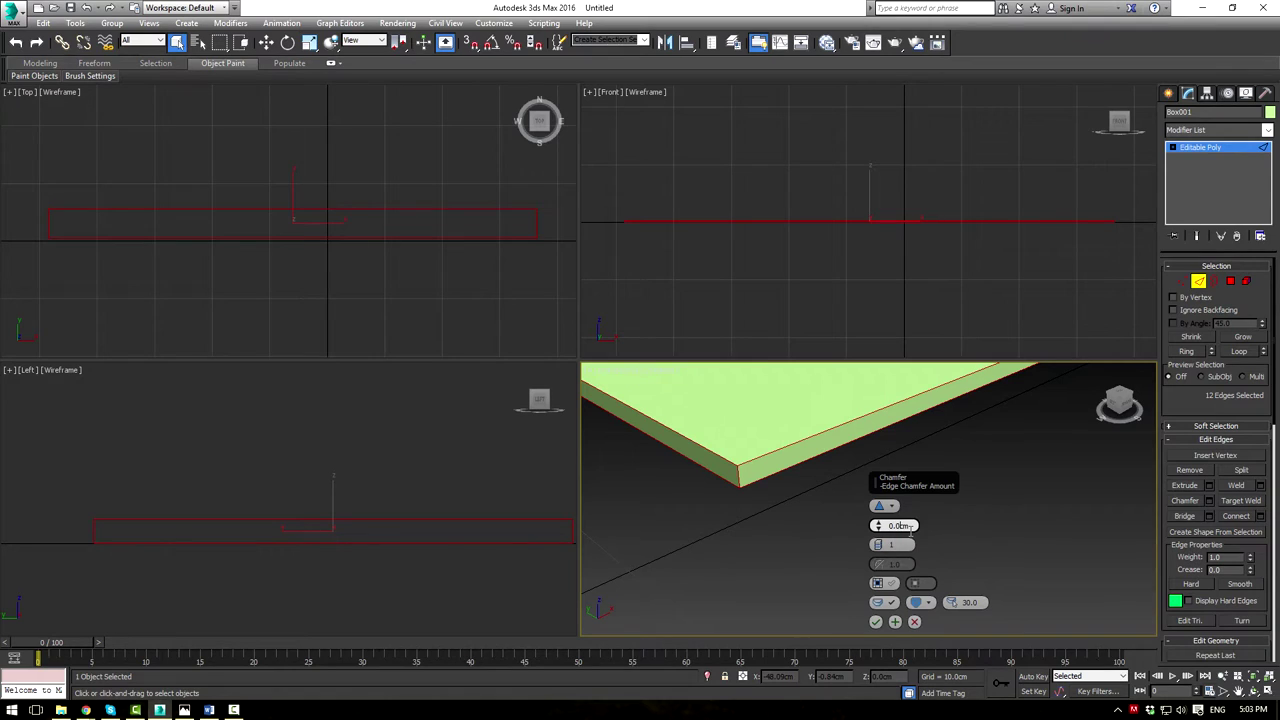
pyautogui.press('Return')
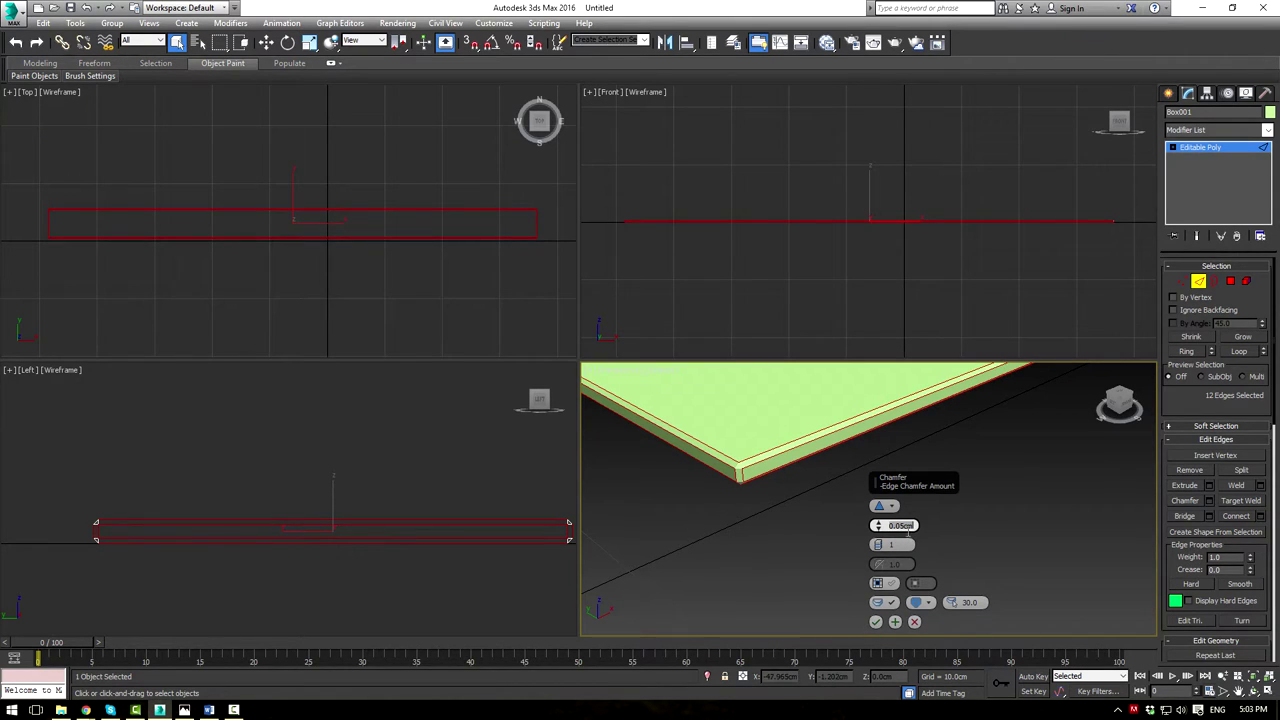
pyautogui.press('Return')
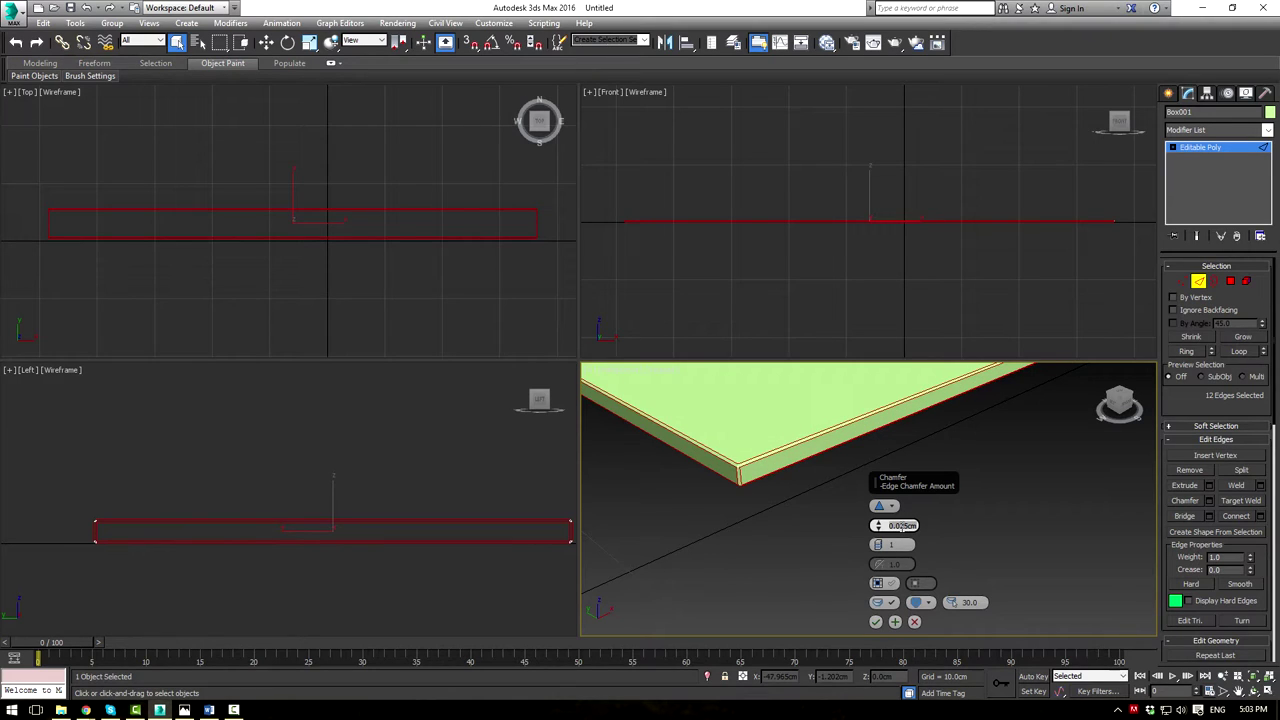
pyautogui.click(876, 621)
# Select the slat's lengthwise edges and connect them with 3 segments to add crosswise edge loops
pyautogui.scroll(-5, 942, 537)
pyautogui.moveTo(1002, 478); pyautogui.dragTo(877, 493, button='middle')
pyautogui.scroll(-1, 971, 487)
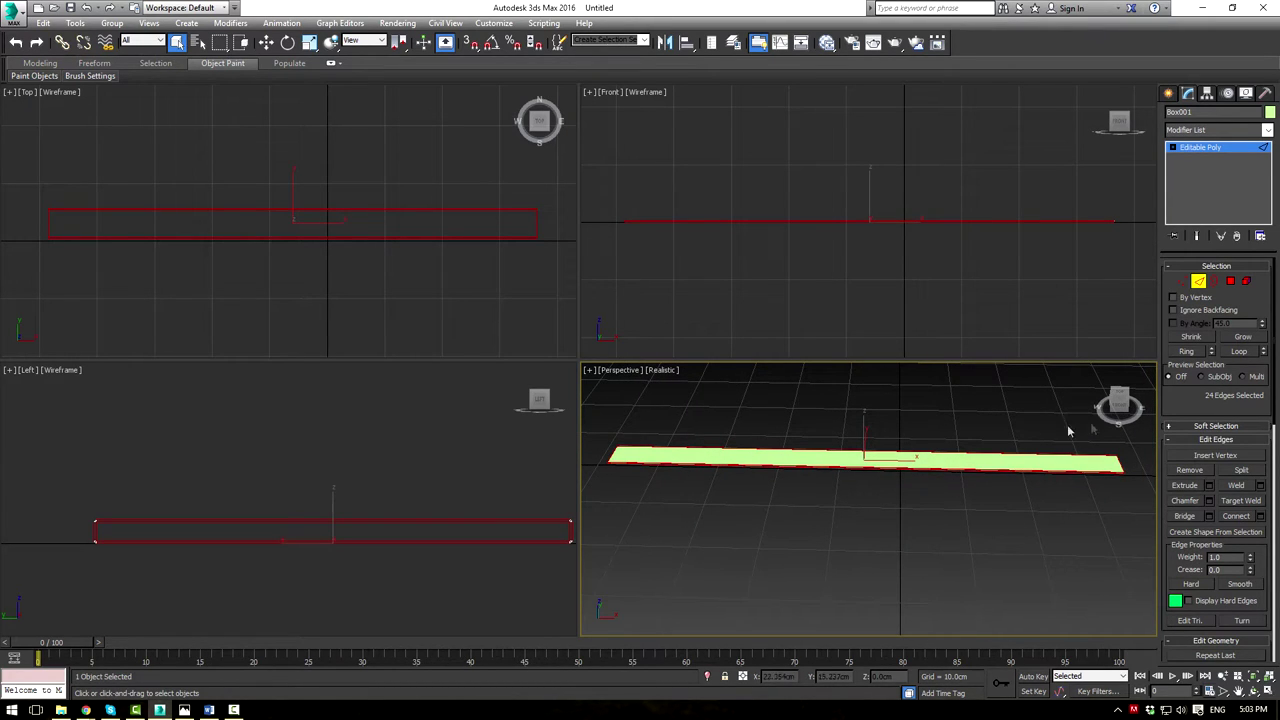
pyautogui.moveTo(908, 452); pyautogui.dragTo(913, 525)
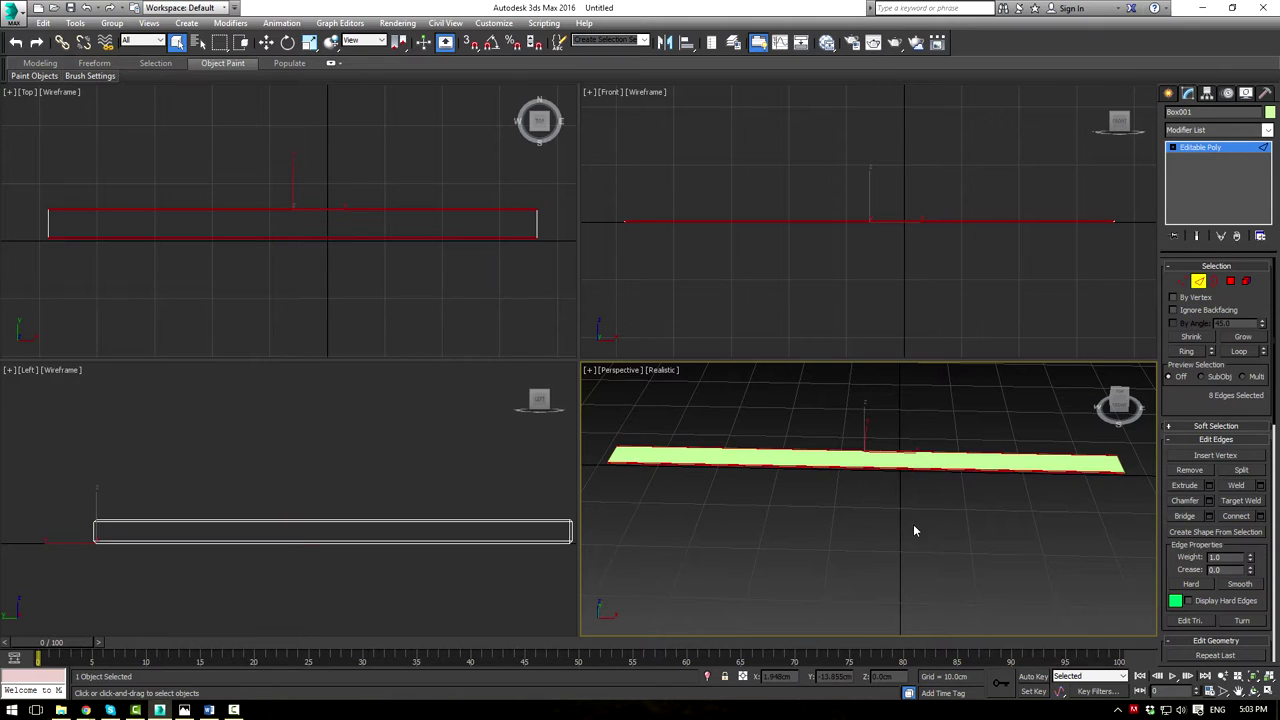
pyautogui.hotkey('alt', 'w')
pyautogui.keyDown('alt'); pyautogui.moveTo(794, 386); pyautogui.dragTo(890, 390, button='middle'); pyautogui.keyUp('alt')
pyautogui.click(1259, 516)
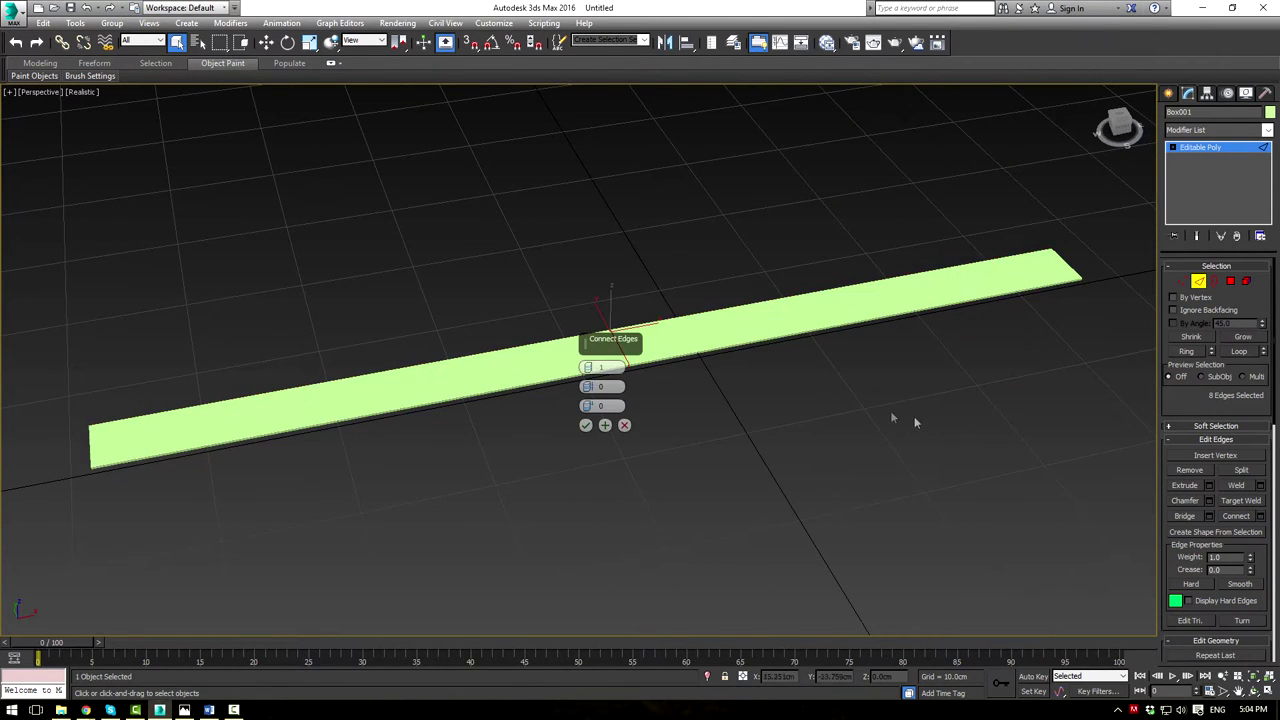
pyautogui.click(588, 366)
pyautogui.click(588, 366)
pyautogui.click(585, 425)
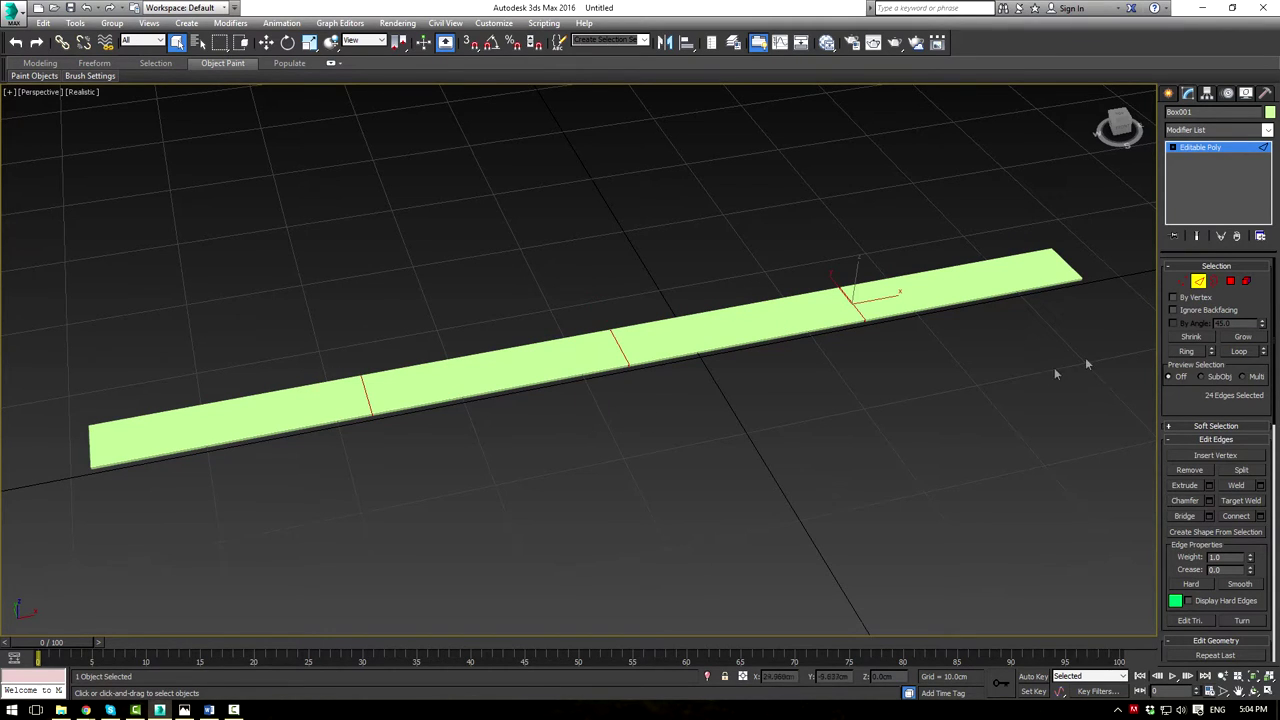
# Scale the vertices of the three crosswise loops apart along X to move the outer loops toward the slat's ends
pyautogui.click(1182, 284)
pyautogui.moveTo(817, 386); pyautogui.dragTo(804, 409, button='middle')
pyautogui.press('r')
pyautogui.moveTo(563, 374); pyautogui.dragTo(547, 381)
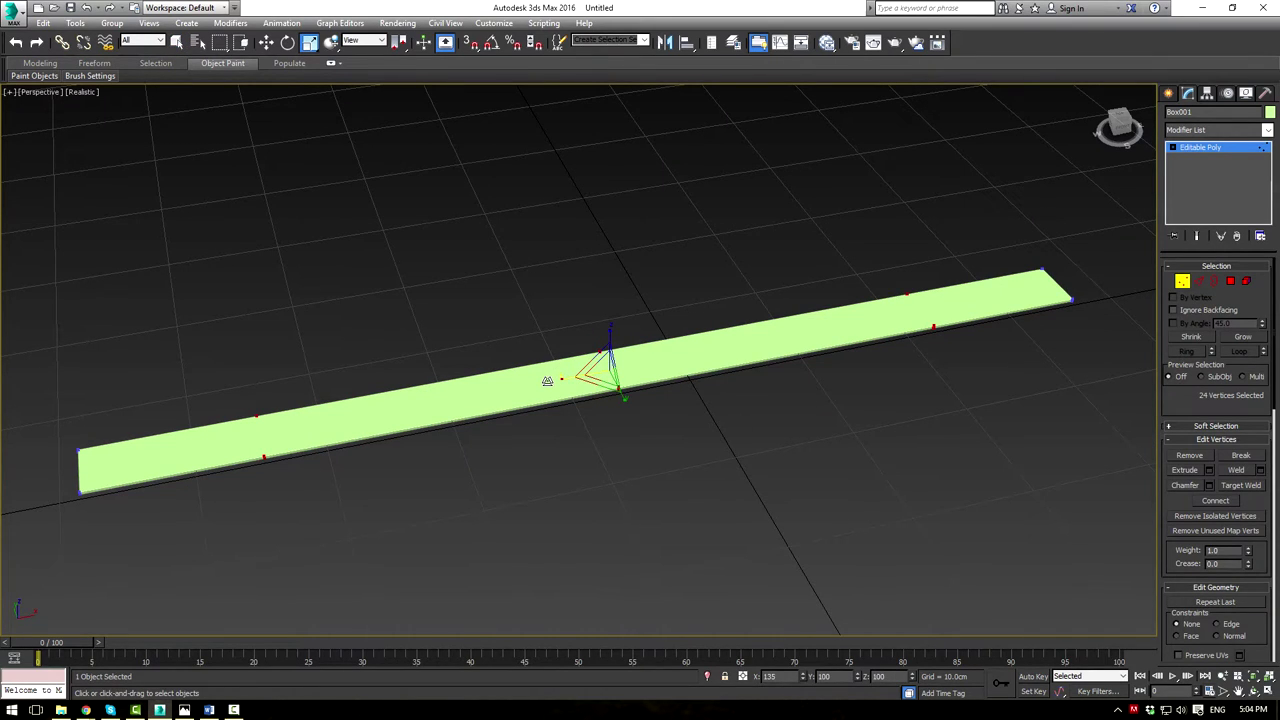
pyautogui.moveTo(547, 381); pyautogui.dragTo(544, 383)
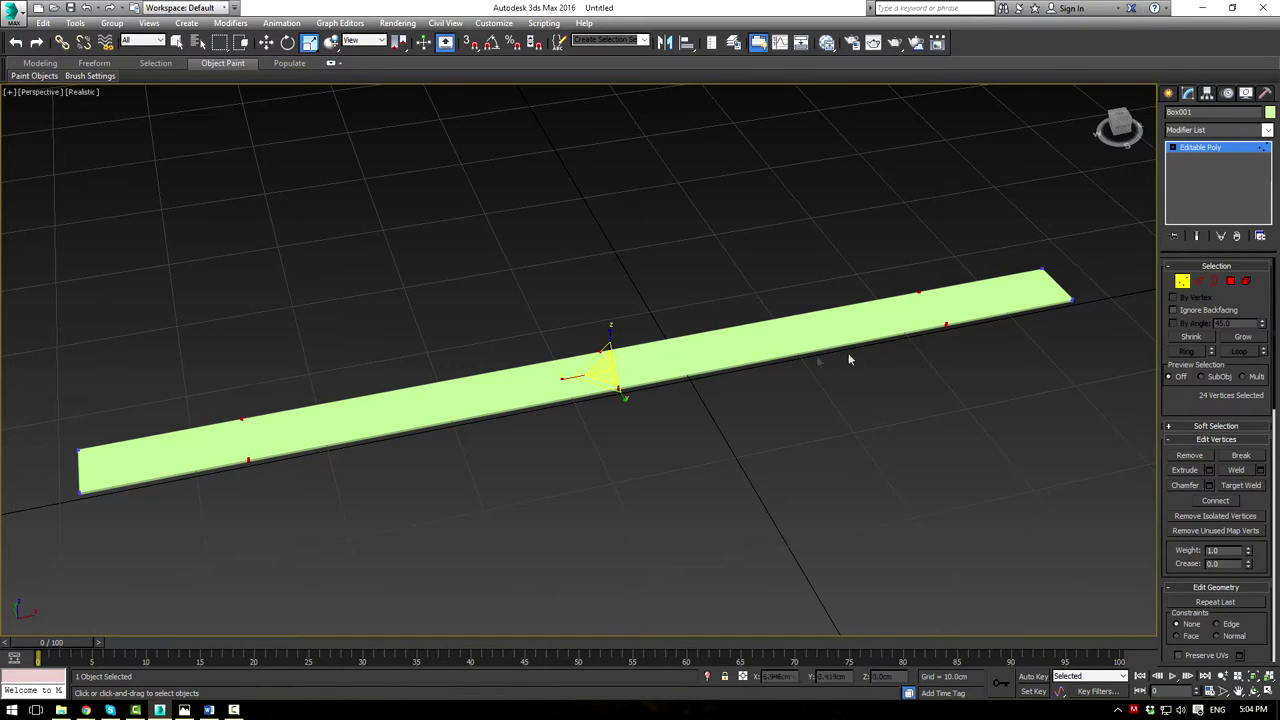
# Chamfer the three crosswise edge loops by 0.25 cm
pyautogui.click(1199, 281)
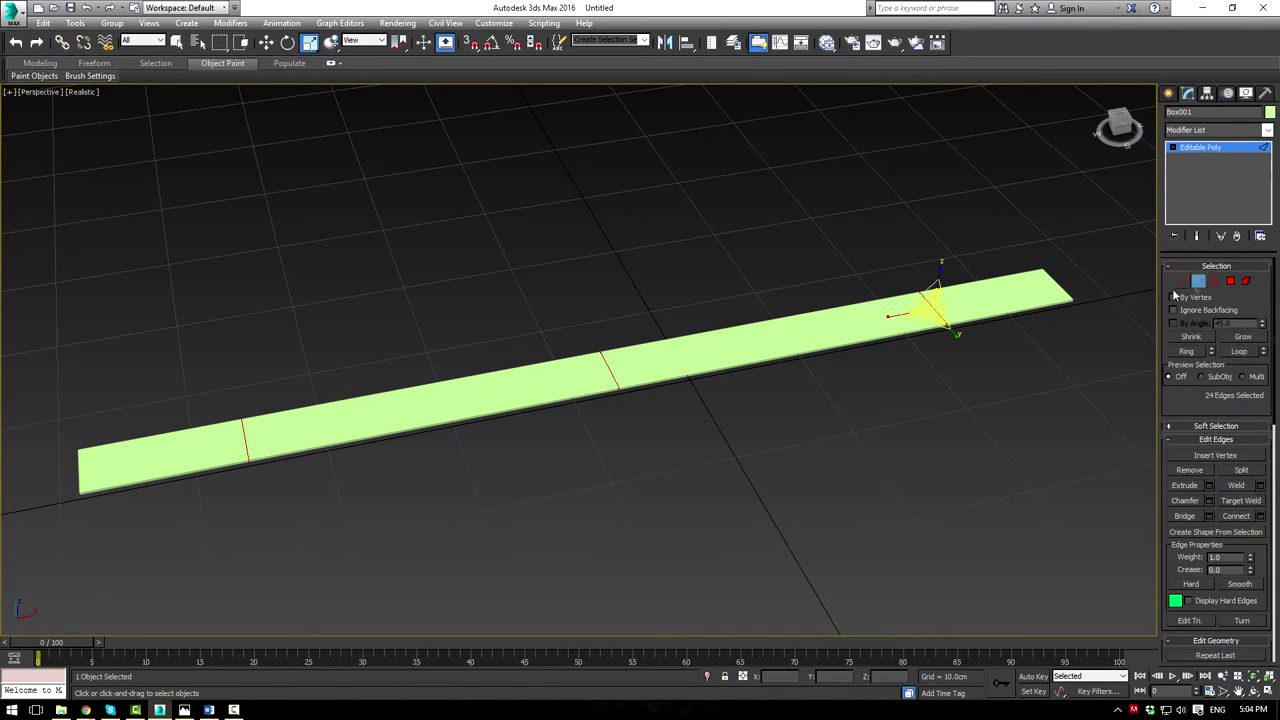
pyautogui.click(1209, 500)
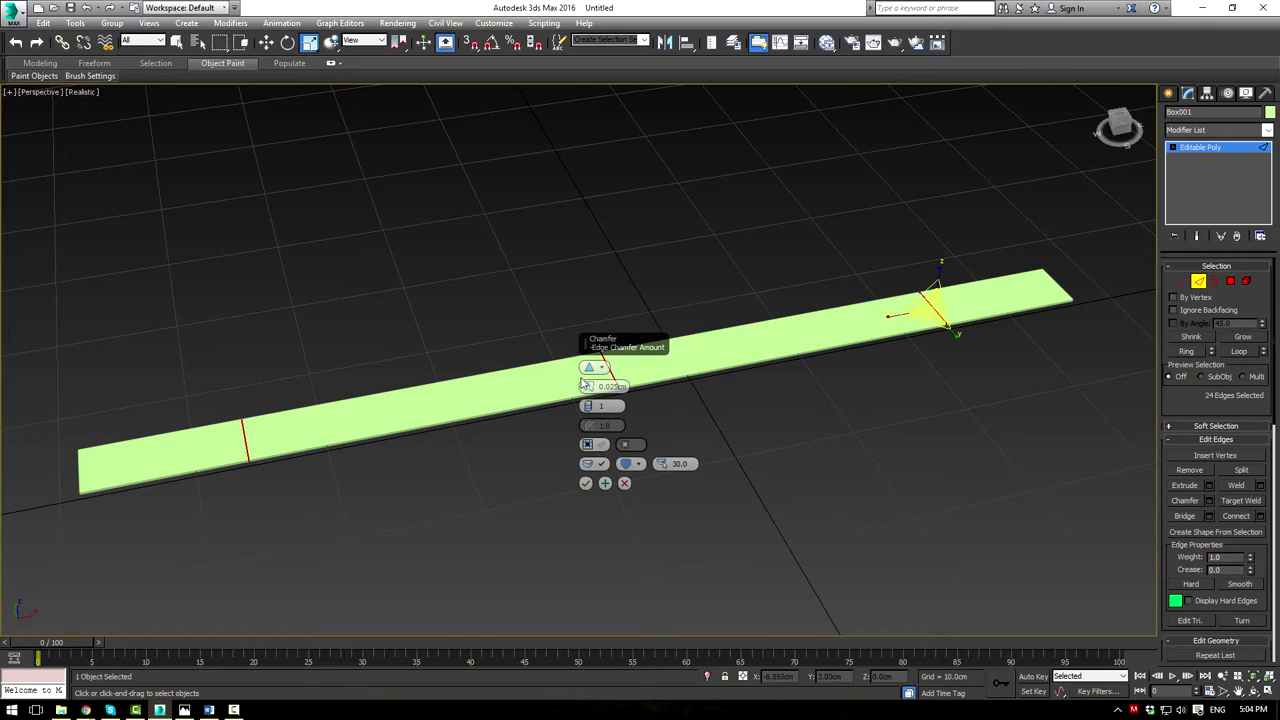
pyautogui.moveTo(589, 394); pyautogui.dragTo(589, 396)
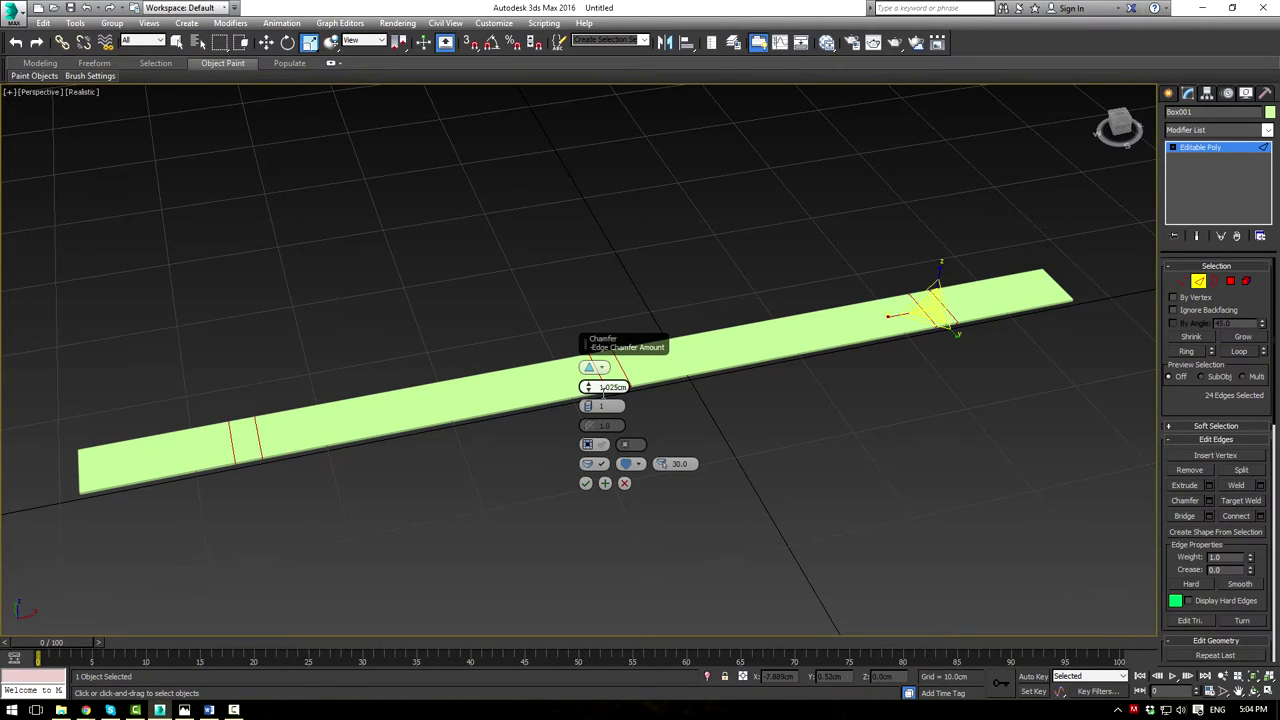
pyautogui.moveTo(601, 390); pyautogui.dragTo(626, 388)
pyautogui.write('25')
pyautogui.press('Return')
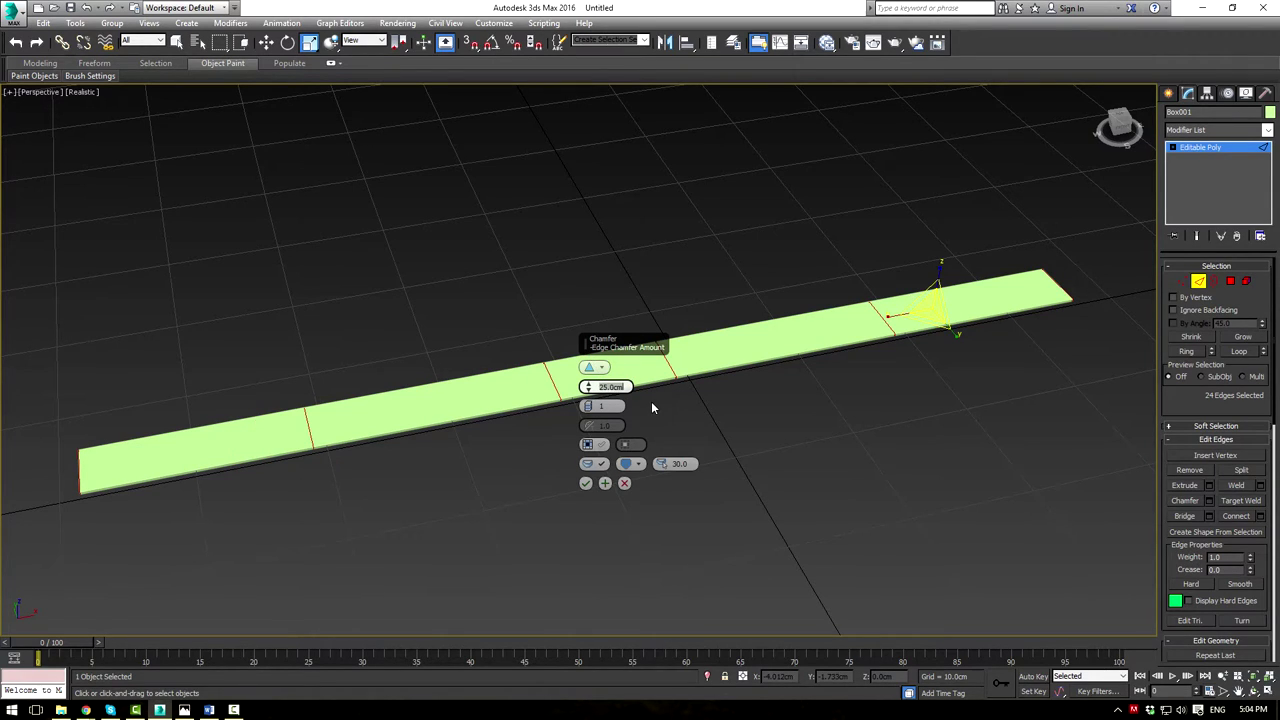
pyautogui.write('.25')
pyautogui.press('Return')
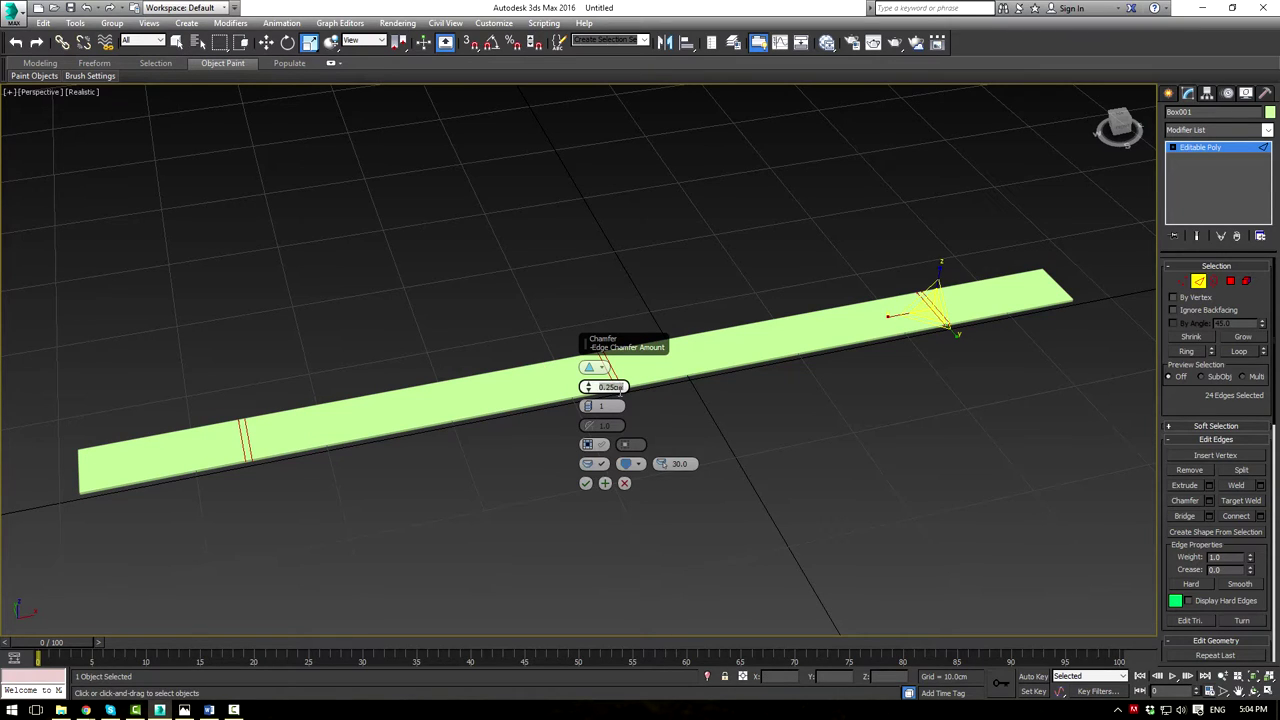
pyautogui.click(586, 484)
# Select the ring of crosswise edges and connect it with 2 segments and a pinch of 40 to add two lengthwise loops
pyautogui.click(612, 373)
pyautogui.click(612, 373)
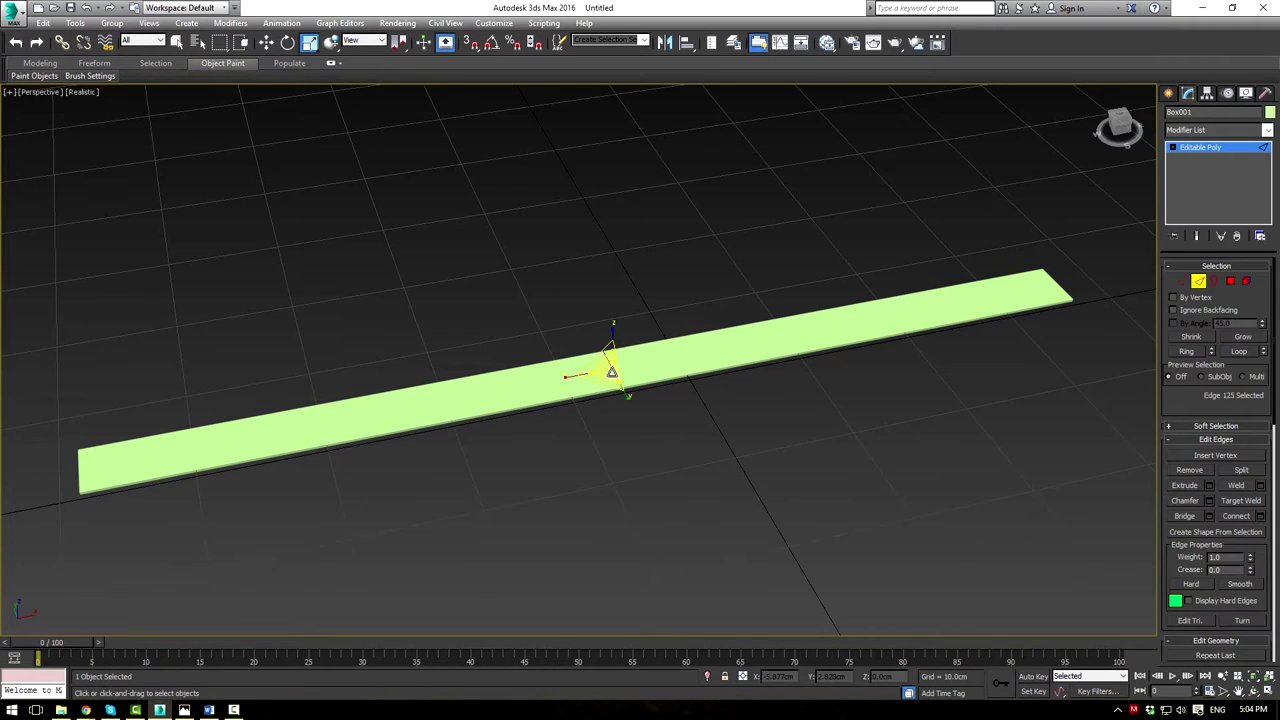
pyautogui.click(1186, 351)
pyautogui.keyDown('alt'); pyautogui.moveTo(842, 434); pyautogui.dragTo(789, 428, button='middle'); pyautogui.keyUp('alt')
pyautogui.click(1259, 517)
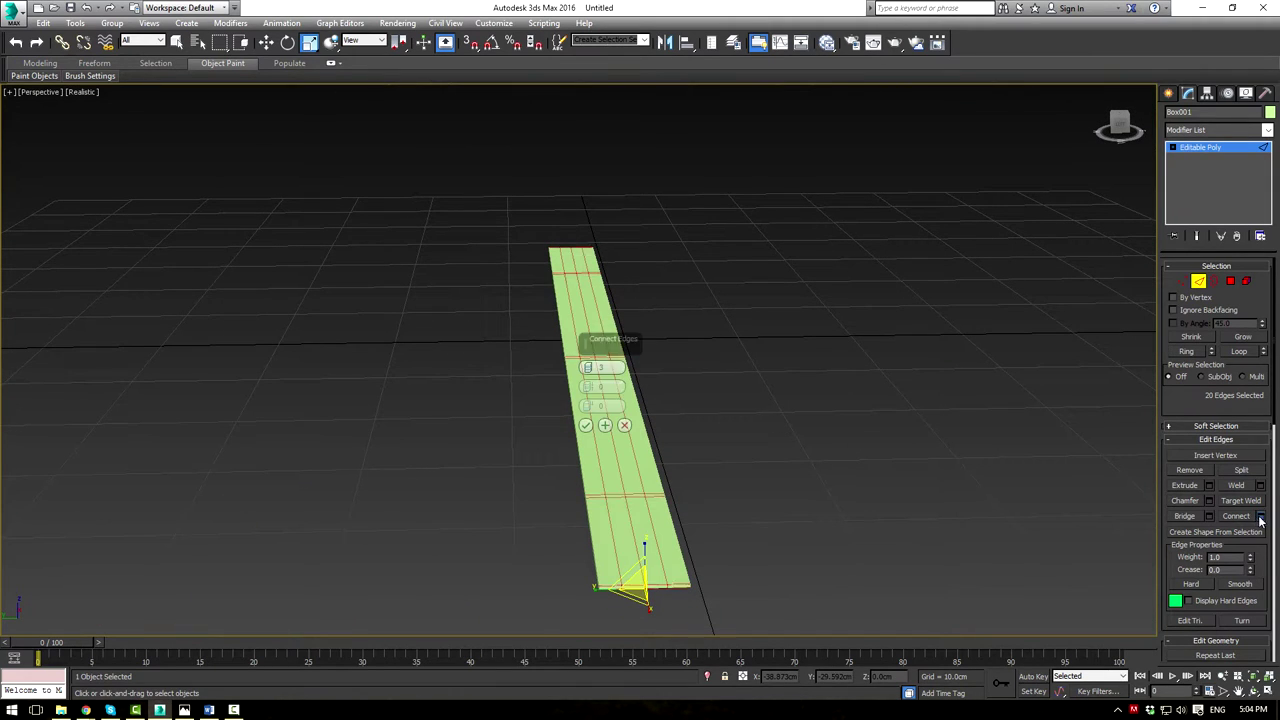
pyautogui.click(588, 371)
pyautogui.keyDown('alt'); pyautogui.moveTo(816, 411); pyautogui.dragTo(773, 429, button='middle'); pyautogui.keyUp('alt')
pyautogui.moveTo(587, 388); pyautogui.dragTo(597, 276)
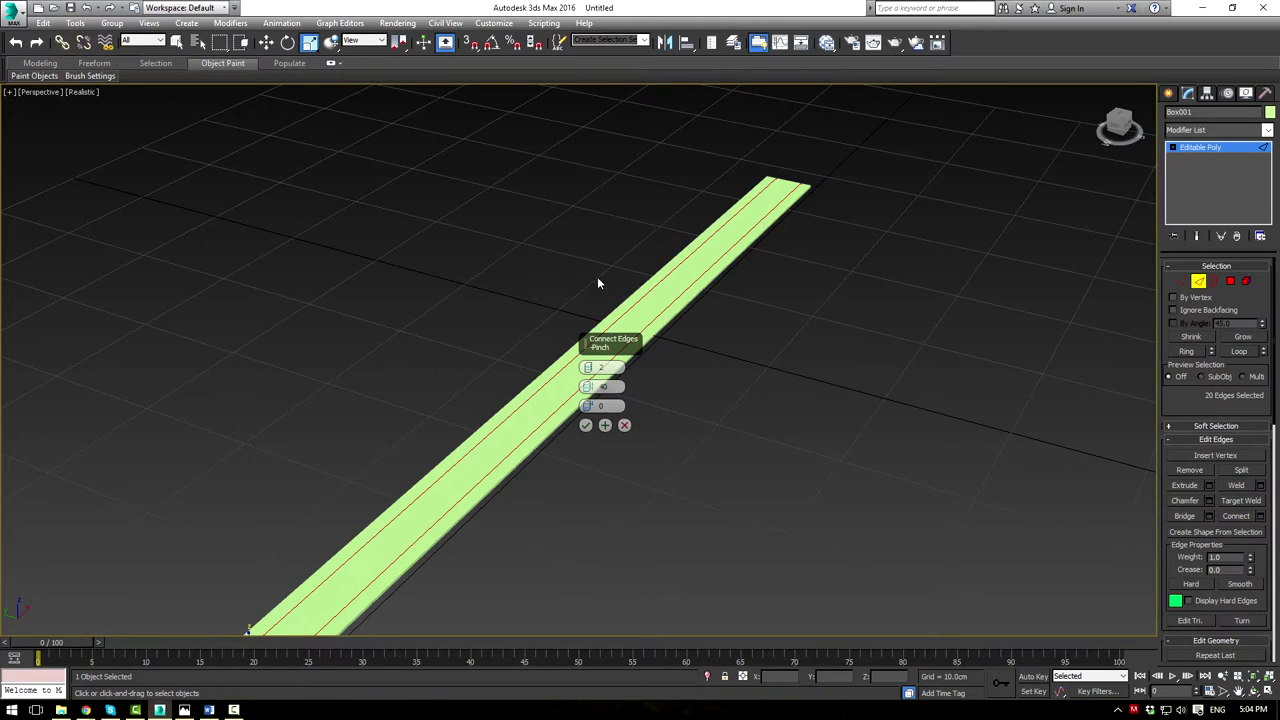
pyautogui.click(587, 426)
# Show edged faces and bridge the narrow upper and lower polygons at one end's crosswise strip to cut a slot through the slat
pyautogui.keyDown('alt'); pyautogui.moveTo(749, 440); pyautogui.dragTo(460, 369, button='middle'); pyautogui.keyUp('alt')
pyautogui.press('F4')
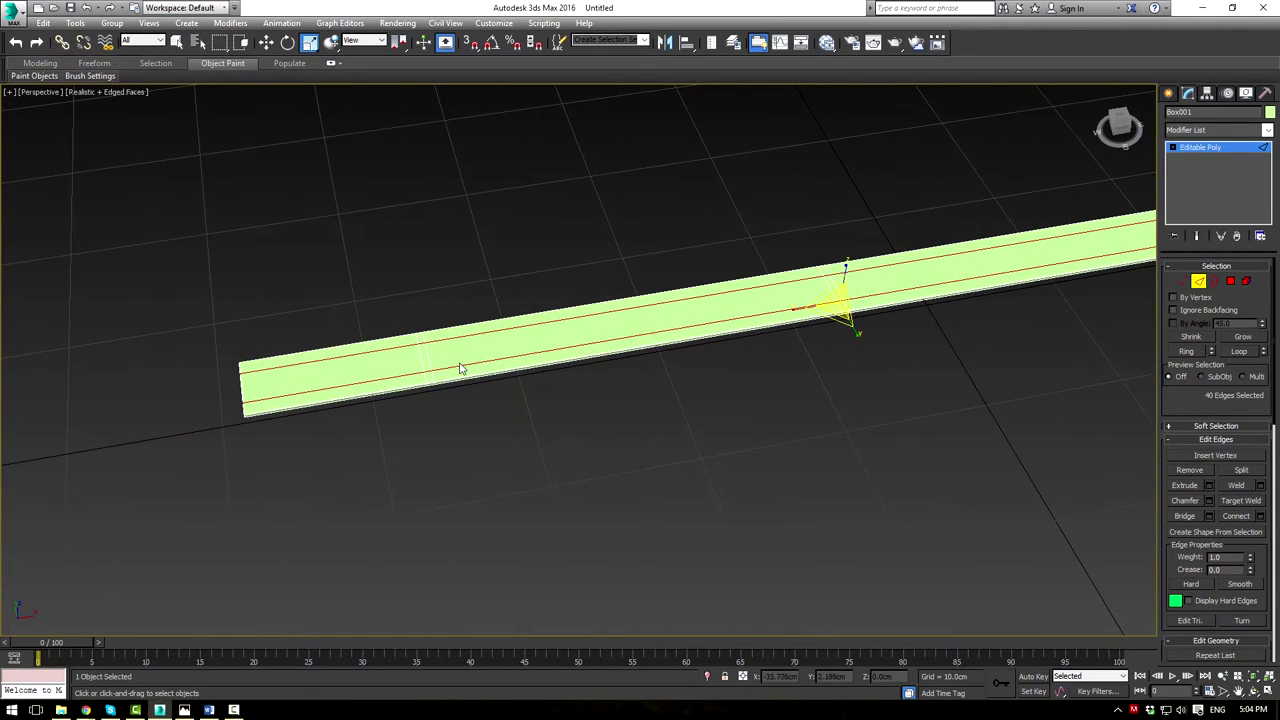
pyautogui.click(1230, 281)
pyautogui.scroll(2, 634, 364)
pyautogui.click(375, 333)
pyautogui.keyDown('alt'); pyautogui.moveTo(460, 405); pyautogui.dragTo(481, 327, button='middle'); pyautogui.keyUp('alt')
pyautogui.keyDown('ctrl'); pyautogui.click(371, 338); pyautogui.keyUp('ctrl')
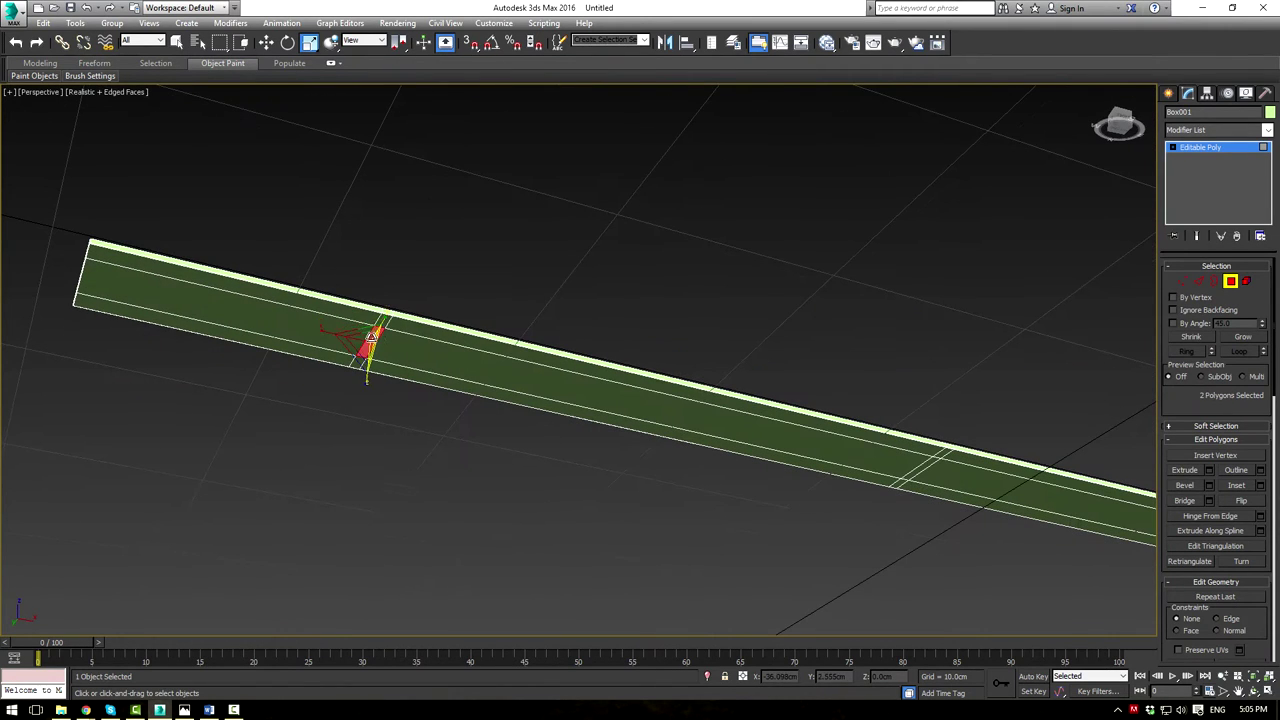
pyautogui.click(1185, 500)
# Bridge the narrow upper and lower polygons at the middle strip and the other outer strip to cut the two remaining slots
pyautogui.keyDown('alt'); pyautogui.moveTo(897, 346); pyautogui.dragTo(645, 257, button='middle'); pyautogui.keyUp('alt')
pyautogui.click(728, 143)
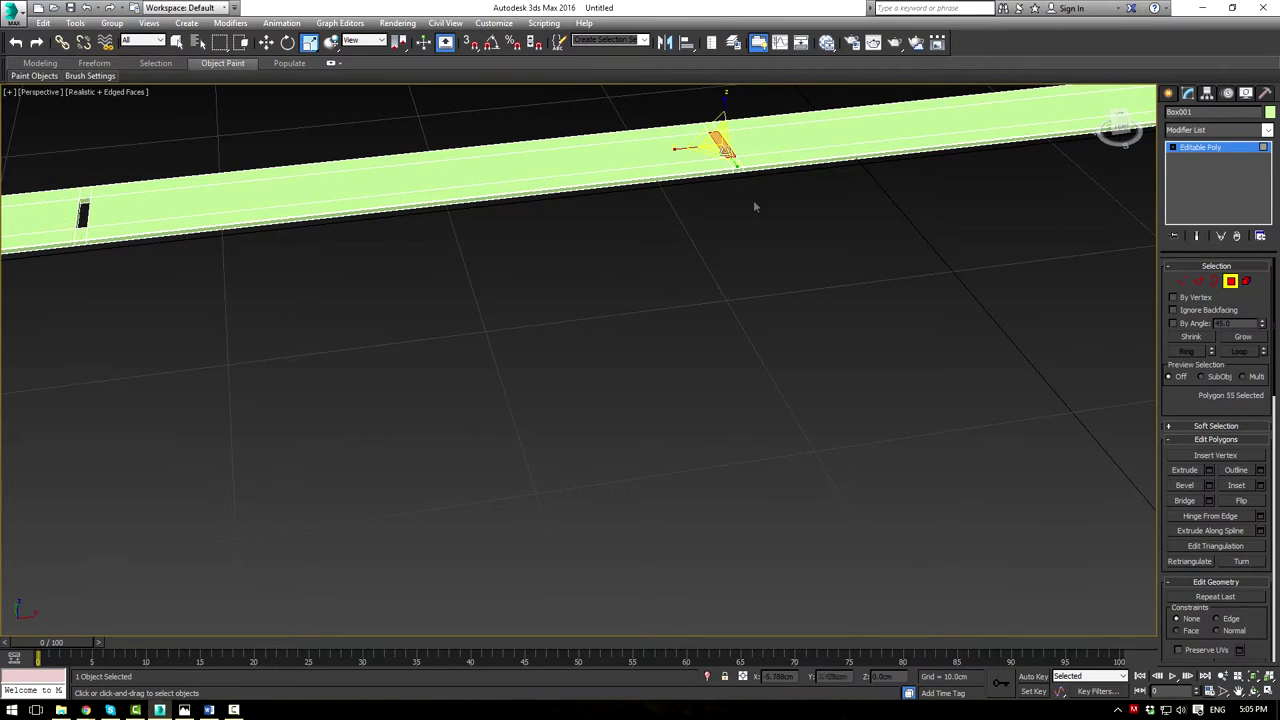
pyautogui.keyDown('alt'); pyautogui.moveTo(757, 206); pyautogui.dragTo(725, 133, button='middle'); pyautogui.keyUp('alt')
pyautogui.keyDown('ctrl'); pyautogui.click(725, 133); pyautogui.keyUp('ctrl')
pyautogui.keyDown('alt'); pyautogui.moveTo(943, 237); pyautogui.dragTo(810, 350, button='middle'); pyautogui.keyUp('alt')
pyautogui.click(1185, 500)
pyautogui.click(814, 245)
pyautogui.keyDown('ctrl'); pyautogui.click(814, 249); pyautogui.keyUp('ctrl')
pyautogui.click(1185, 500)
# Connect the lengthwise edge ring of the end section beyond the outer slot with 2 segments and a pinch of 98
pyautogui.scroll(3, 800, 420)
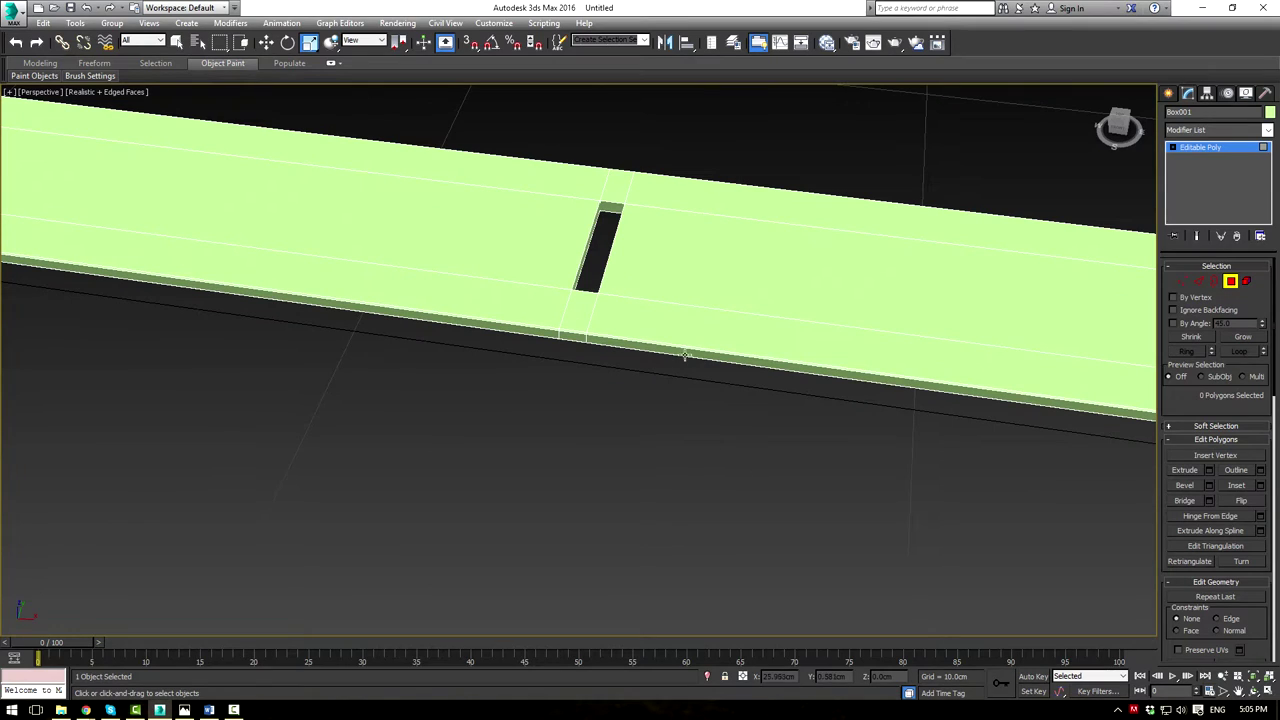
pyautogui.click(1196, 283)
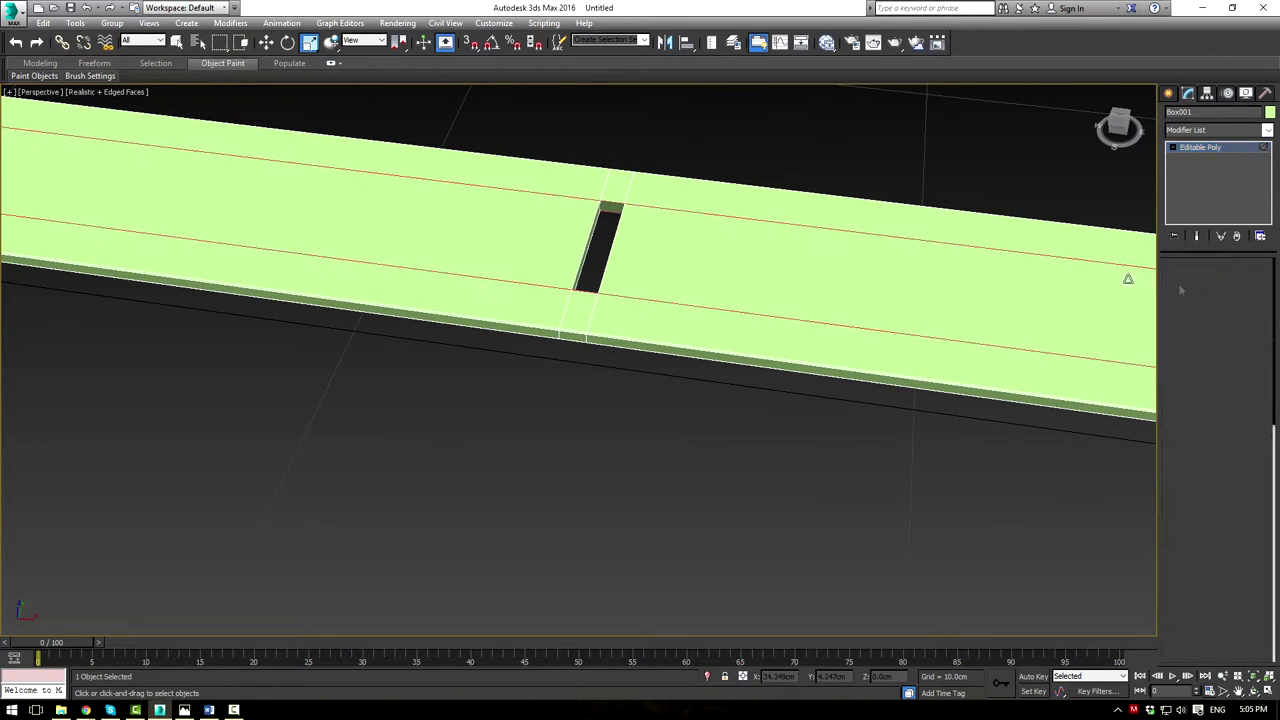
pyautogui.click(695, 213)
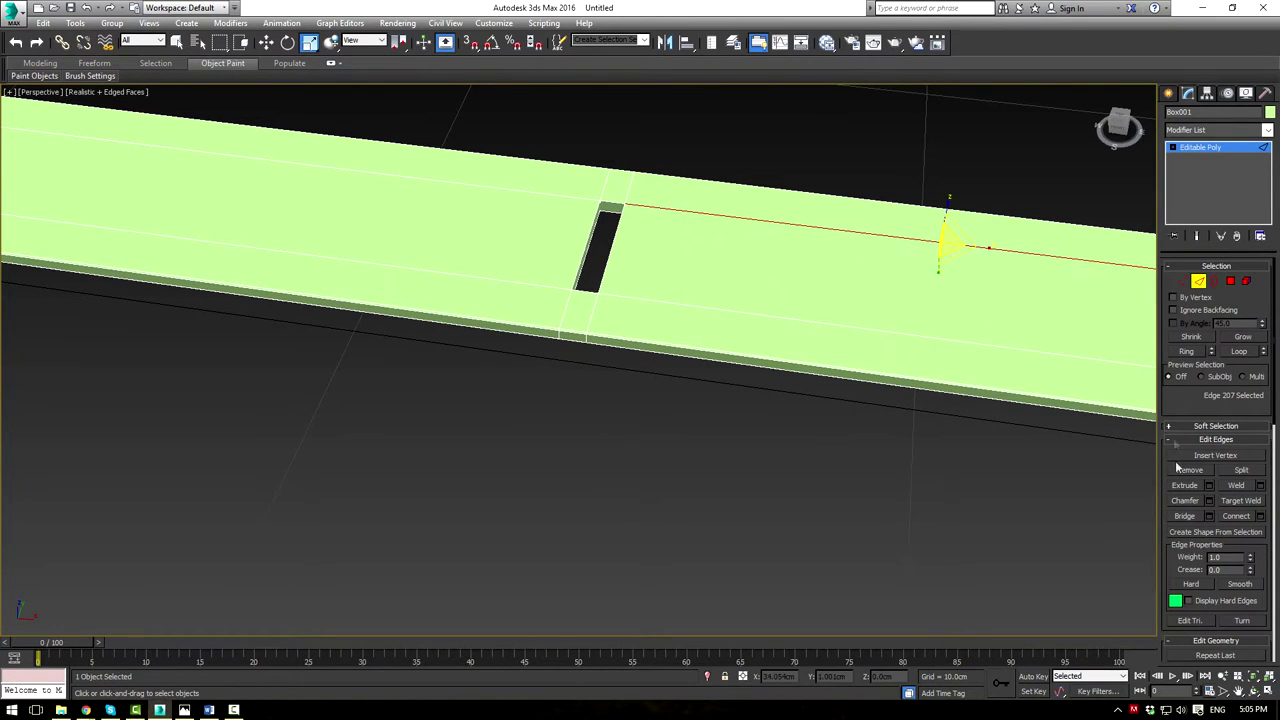
pyautogui.click(1187, 351)
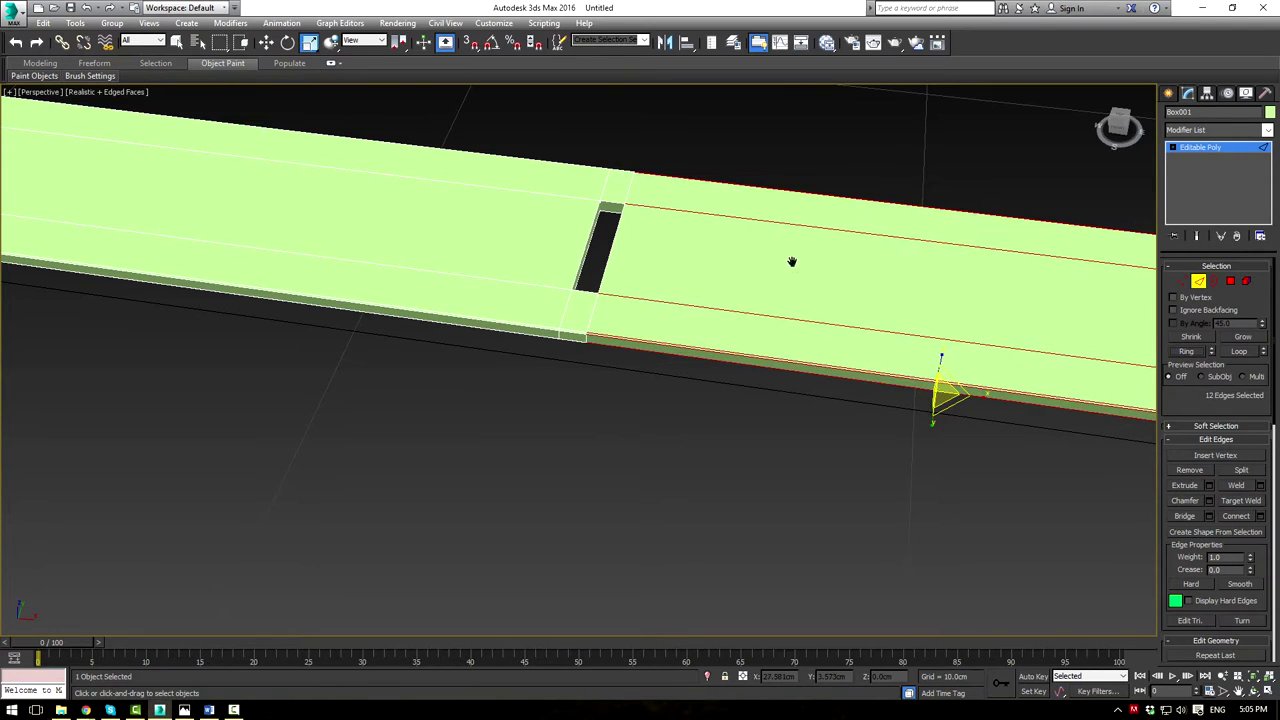
pyautogui.scroll(-4, 765, 266)
pyautogui.scroll(4, 760, 277)
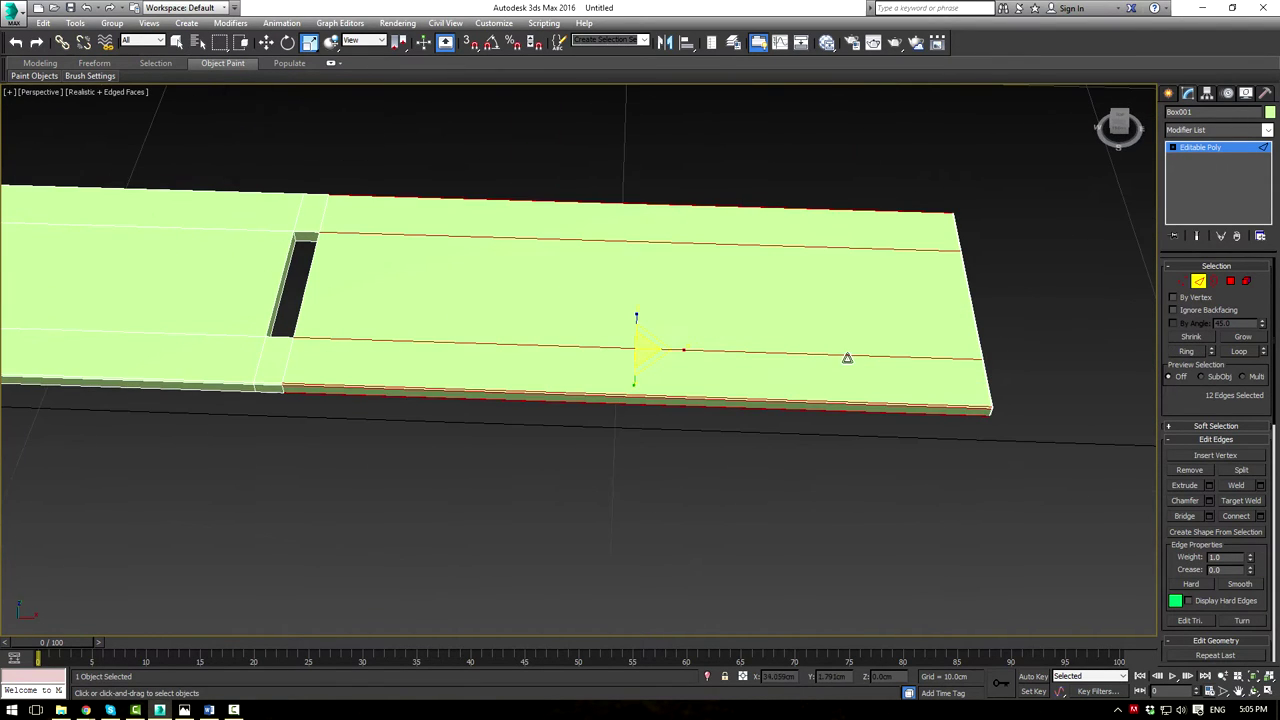
pyautogui.click(1260, 515)
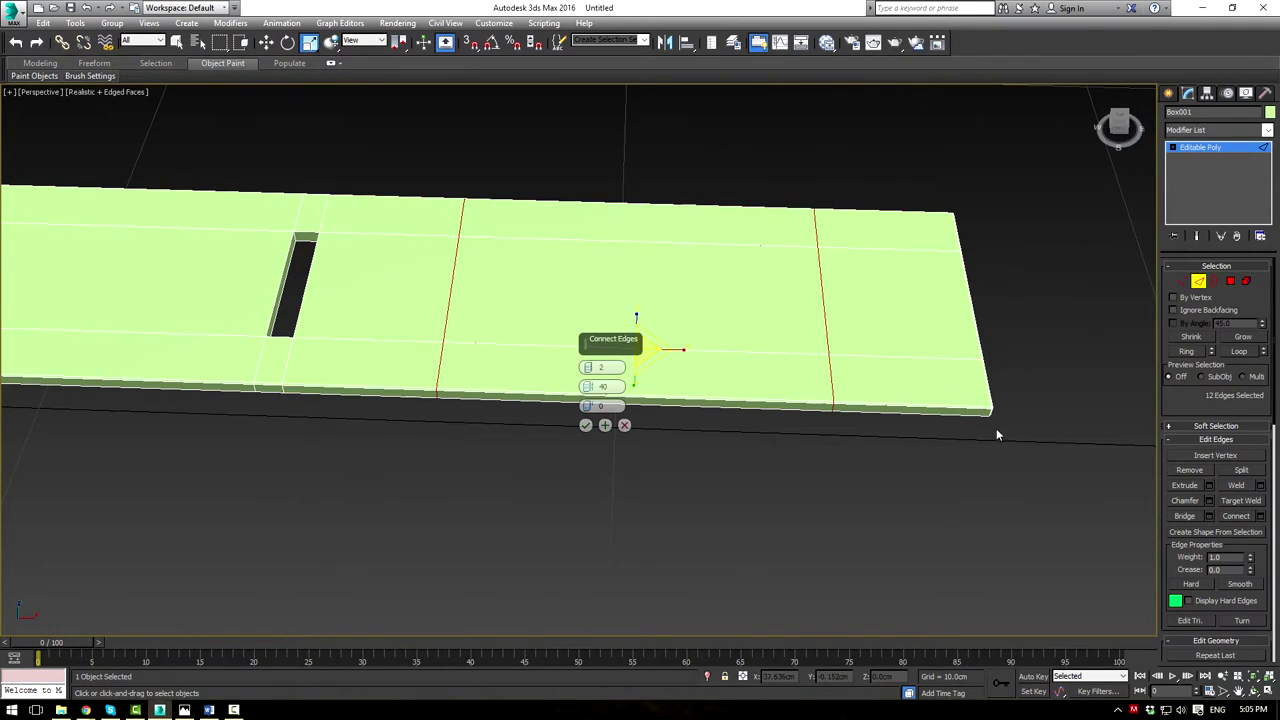
pyautogui.moveTo(590, 397); pyautogui.dragTo(586, 309)
pyautogui.click(588, 385)
pyautogui.click(586, 425)
# Connect the lengthwise edges of the opposite end section using the same 2 segments and pinch of 98
pyautogui.keyDown('alt'); pyautogui.moveTo(400, 409); pyautogui.dragTo(826, 328, button='middle'); pyautogui.keyUp('alt')
pyautogui.moveTo(419, 243); pyautogui.dragTo(420, 390)
pyautogui.click(1236, 517)
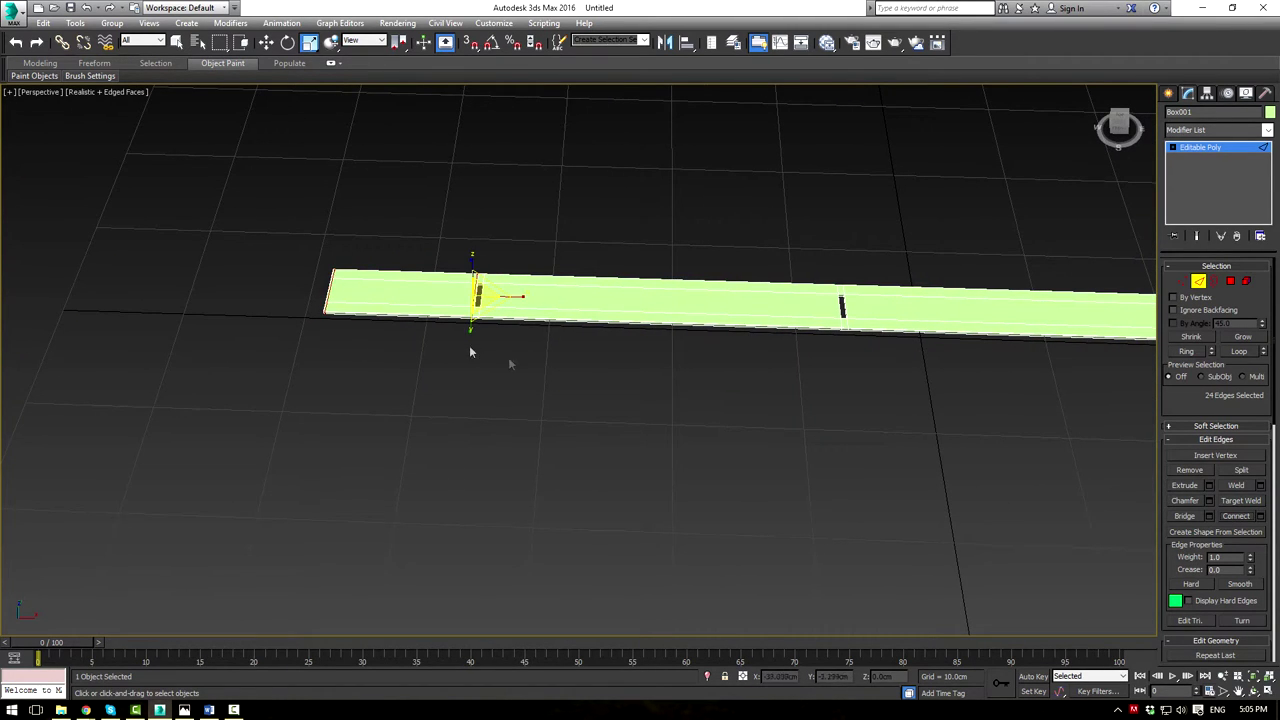
# Connect the lengthwise edges of one long section between the outer and middle slots with 2 segments and a pinch of 99
pyautogui.scroll(3, 644, 368)
pyautogui.moveTo(743, 394); pyautogui.dragTo(677, 428, button='middle')
pyautogui.moveTo(580, 186); pyautogui.dragTo(597, 346)
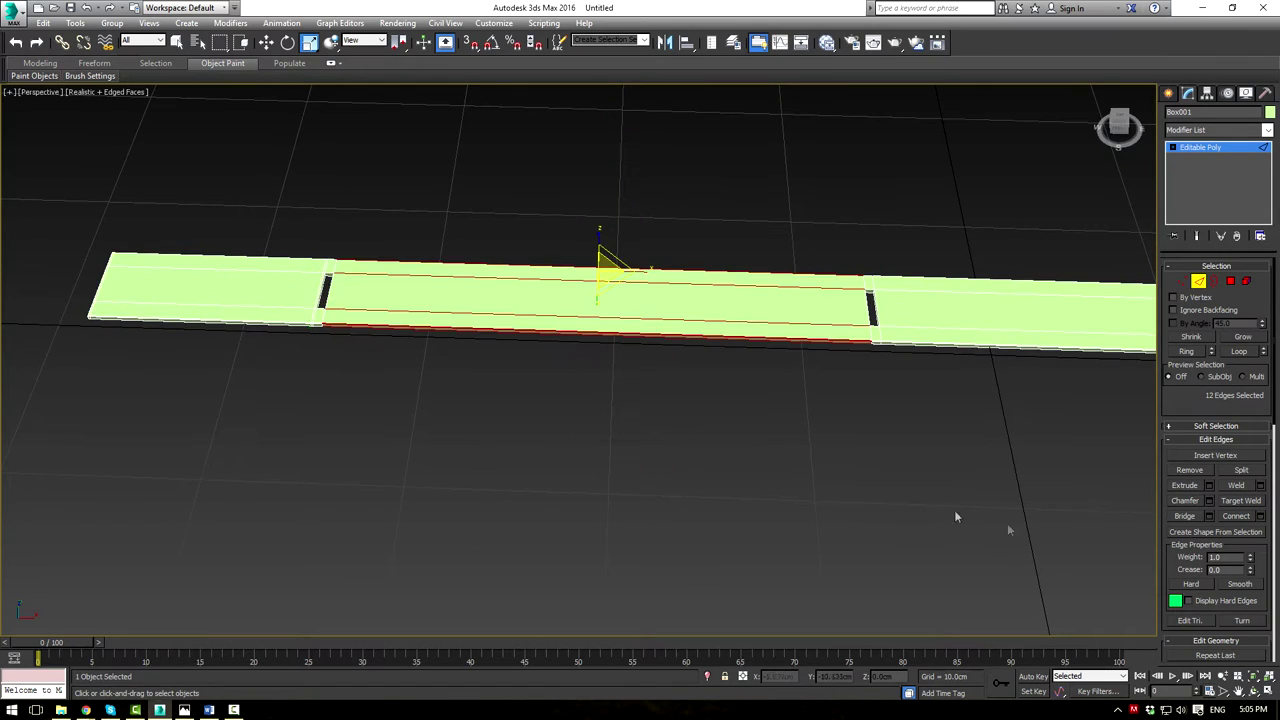
pyautogui.click(1260, 516)
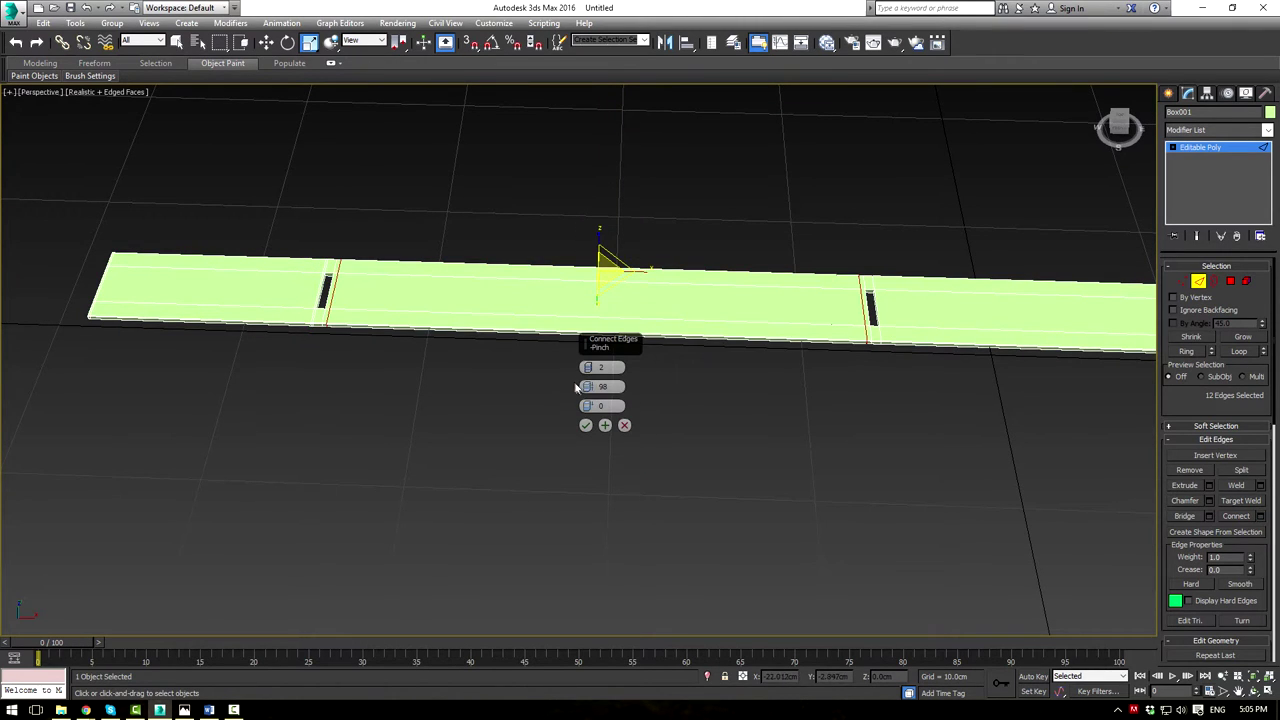
pyautogui.scroll(3, 410, 357)
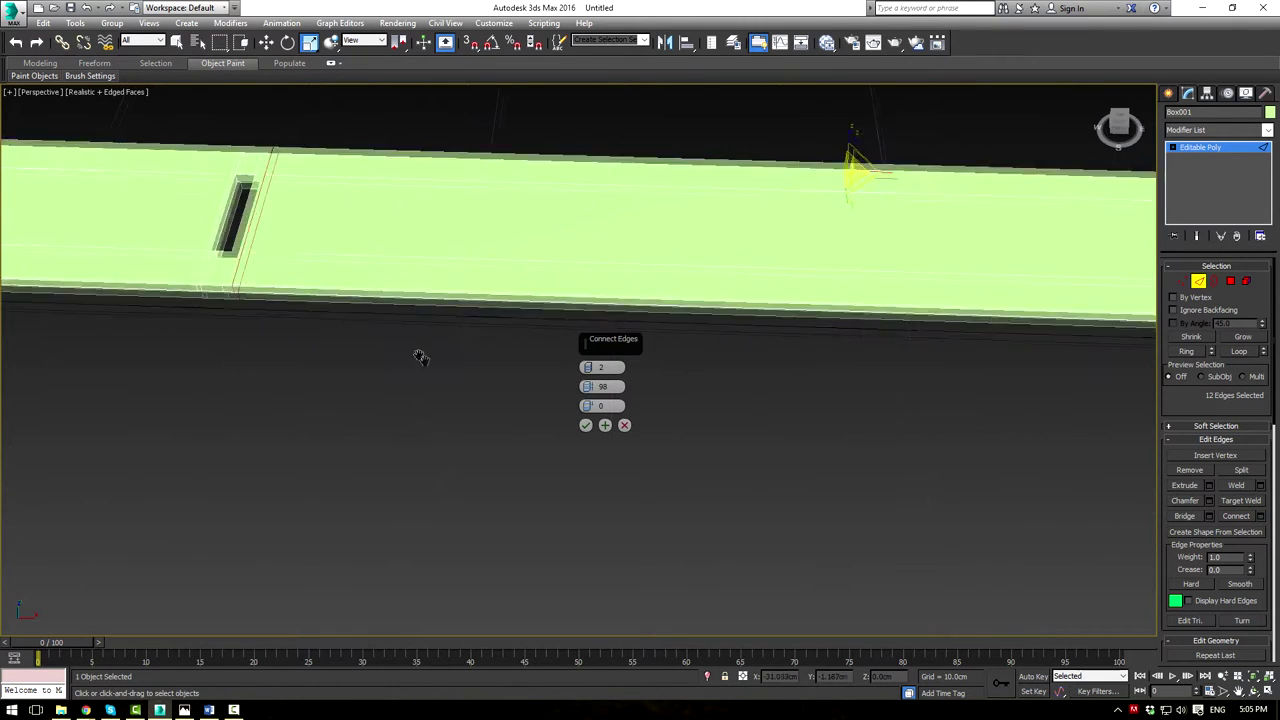
pyautogui.click(587, 389)
pyautogui.click(588, 386)
pyautogui.click(588, 386)
pyautogui.click(586, 425)
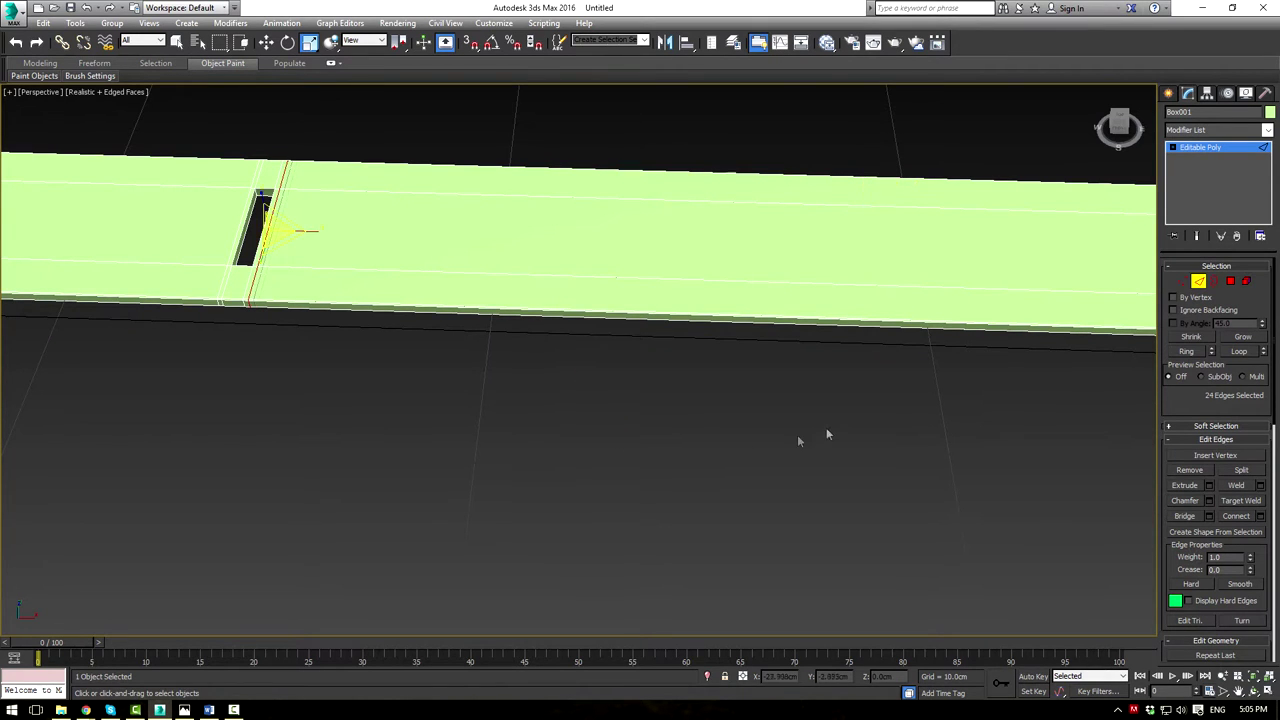
# Connect the lengthwise edges of the other long section beside the middle slot with the same settings and clear the edge selection
pyautogui.scroll(-3, 749, 443)
pyautogui.moveTo(634, 380); pyautogui.dragTo(462, 325, button='middle')
pyautogui.moveTo(657, 186); pyautogui.dragTo(694, 380)
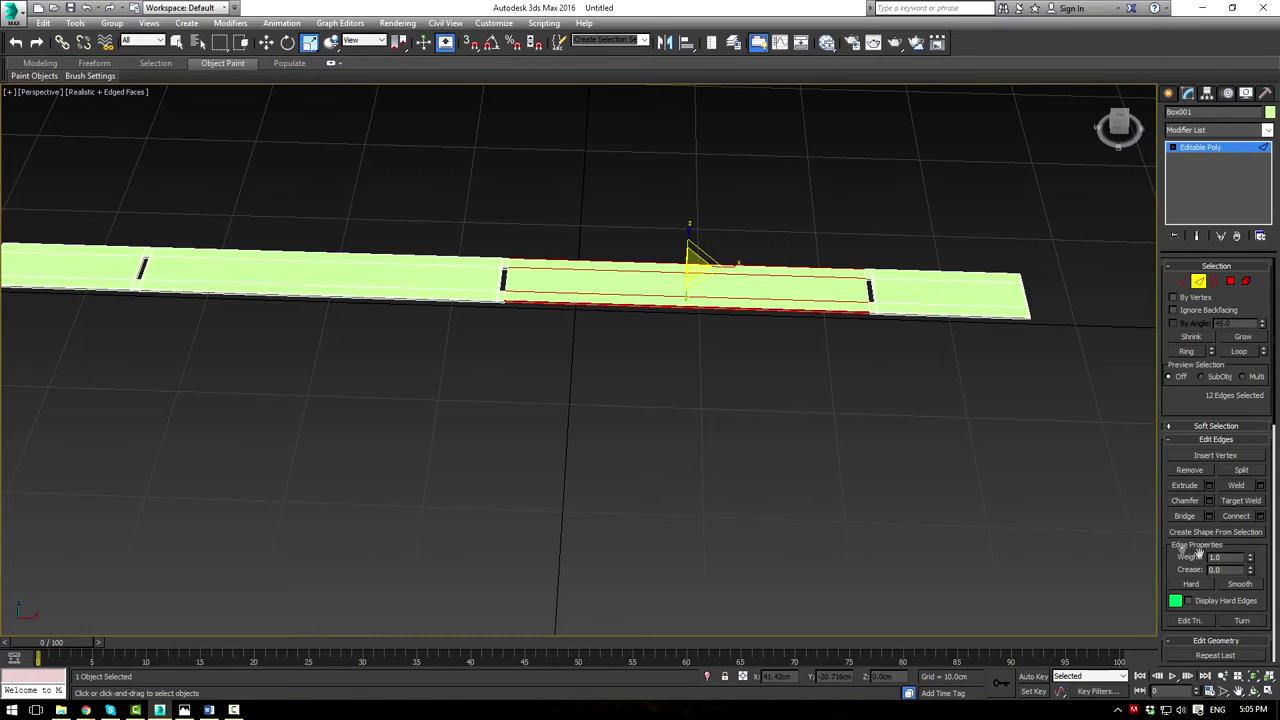
pyautogui.click(1235, 518)
pyautogui.click(806, 427)
# Leave edge editing and add a TurboSmooth modifier to the slat
pyautogui.moveTo(583, 329); pyautogui.dragTo(534, 348, button='middle')
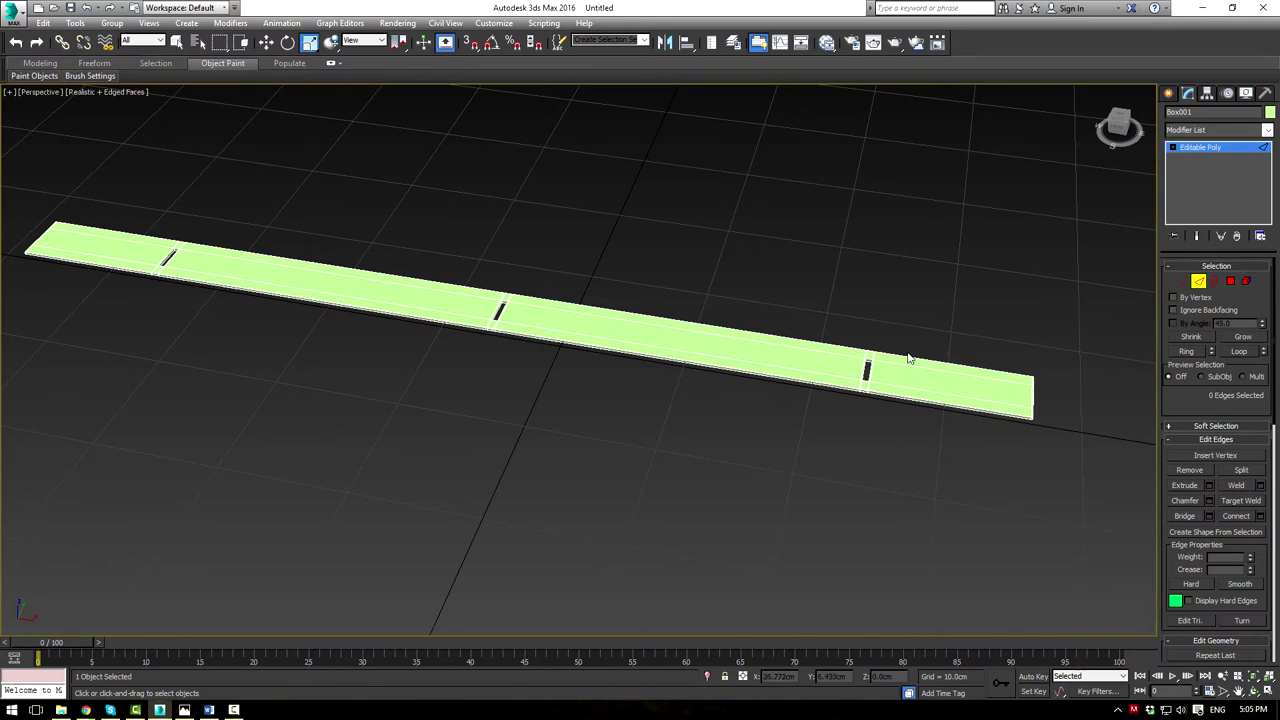
pyautogui.moveTo(909, 358); pyautogui.dragTo(711, 329, button='middle')
pyautogui.scroll(5, 711, 329)
pyautogui.click(1204, 149)
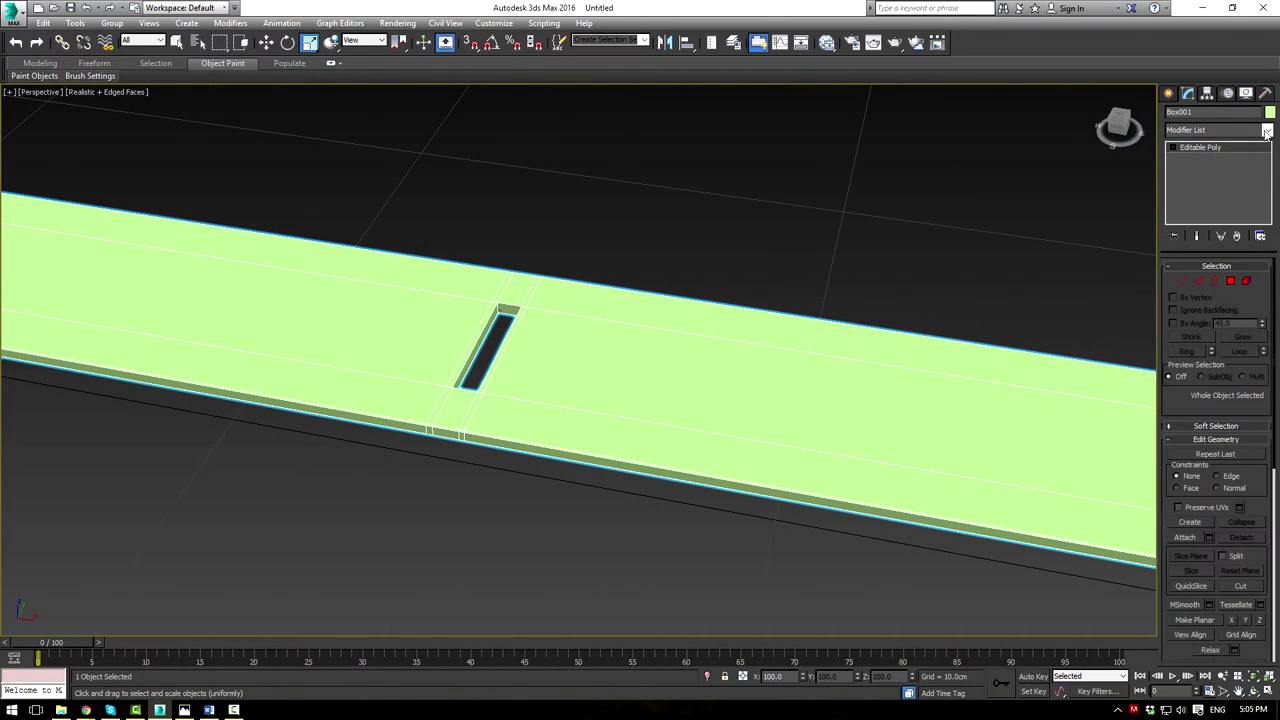
pyautogui.click(1267, 131)
pyautogui.write('tu')
pyautogui.press('Return')
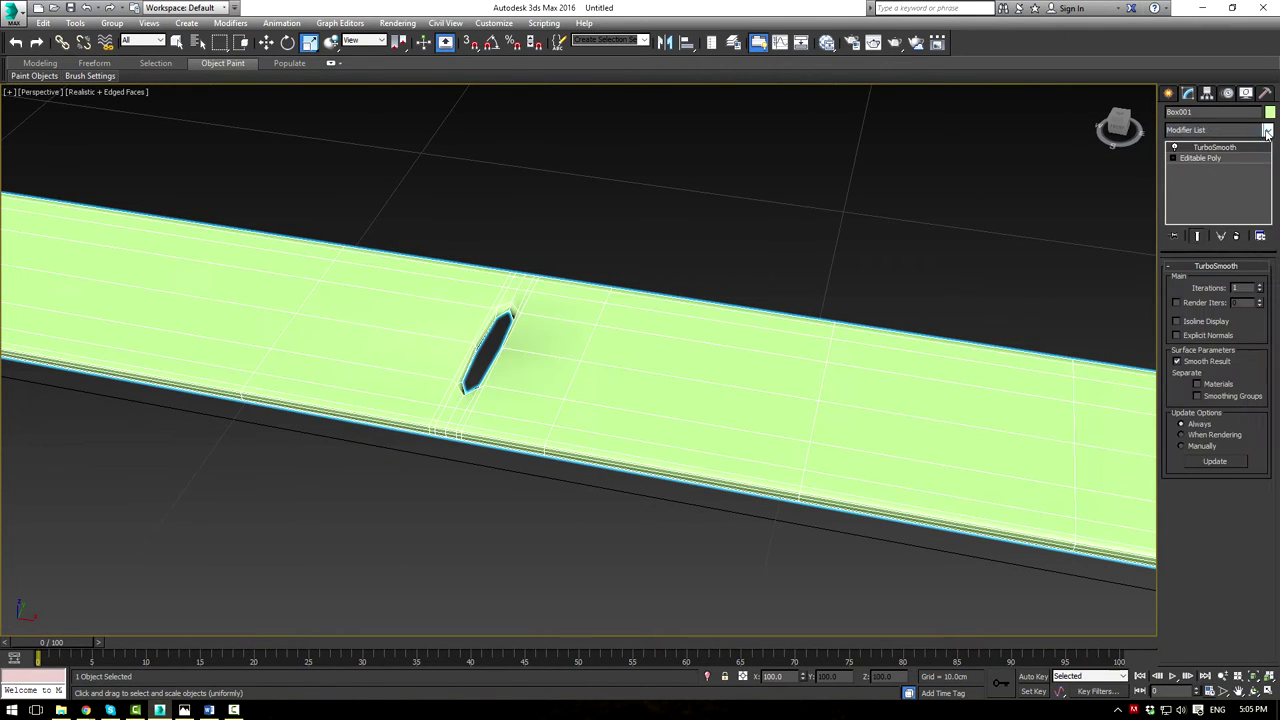
# Hide the edged faces and set the TurboSmooth iterations to 2
pyautogui.click(946, 250)
pyautogui.scroll(-5, 923, 257)
pyautogui.press('F3')
pyautogui.press('F3')
pyautogui.scroll(-3, 850, 260)
pyautogui.moveTo(850, 260); pyautogui.dragTo(862, 336, button='middle')
pyautogui.click(696, 364)
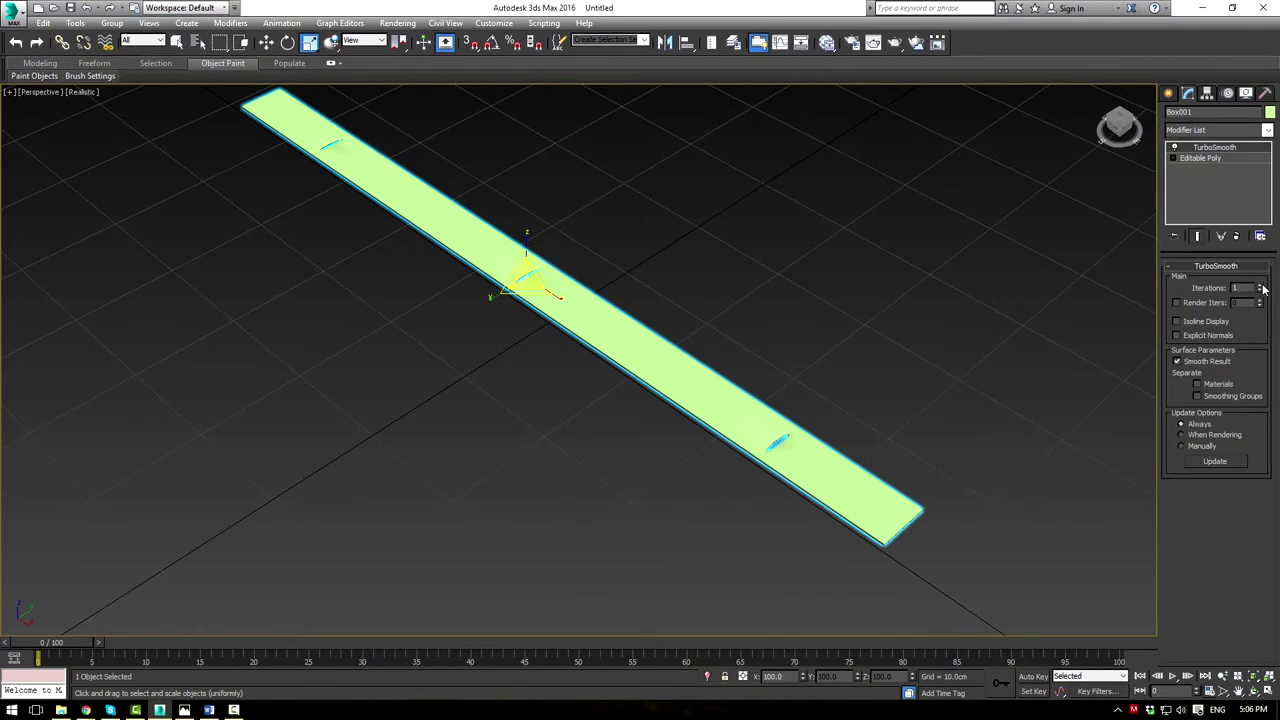
pyautogui.click(1129, 315)
pyautogui.keyDown('alt'); pyautogui.moveTo(911, 320); pyautogui.dragTo(657, 337, button='middle'); pyautogui.keyUp('alt')
pyautogui.click(657, 338)
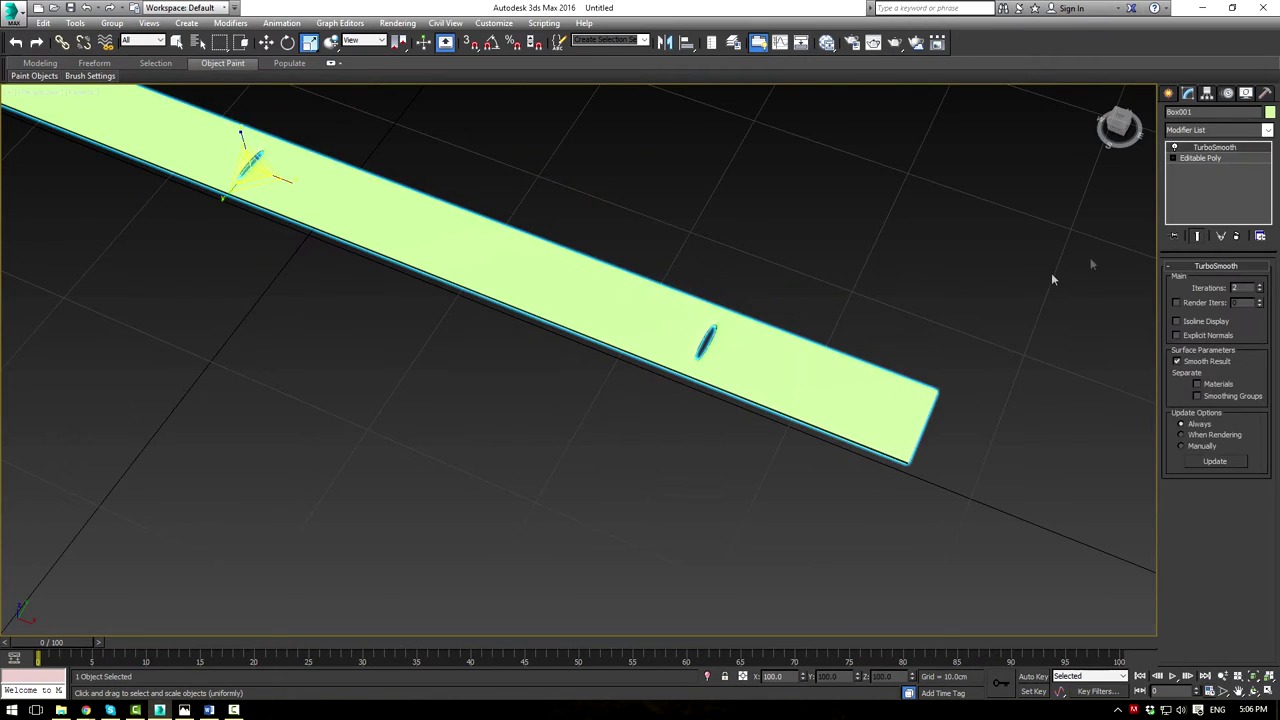
# Return to the slat's Editable Poly level and change its object color to light grey
pyautogui.click(1200, 158)
pyautogui.keyDown('alt'); pyautogui.moveTo(957, 222); pyautogui.dragTo(834, 280, button='middle'); pyautogui.keyUp('alt')
pyautogui.scroll(5, 834, 280)
pyautogui.keyDown('alt'); pyautogui.moveTo(734, 304); pyautogui.dragTo(669, 300, button='middle'); pyautogui.keyUp('alt')
pyautogui.scroll(-4, 811, 258)
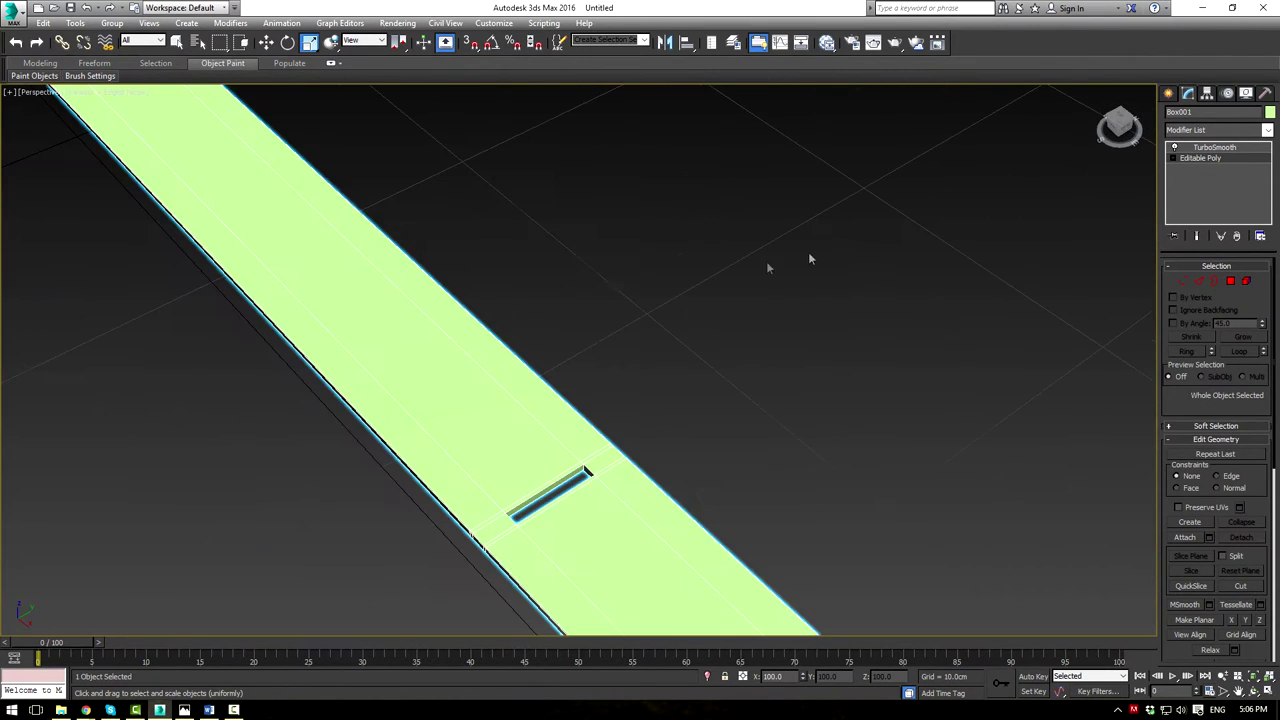
pyautogui.click(1270, 112)
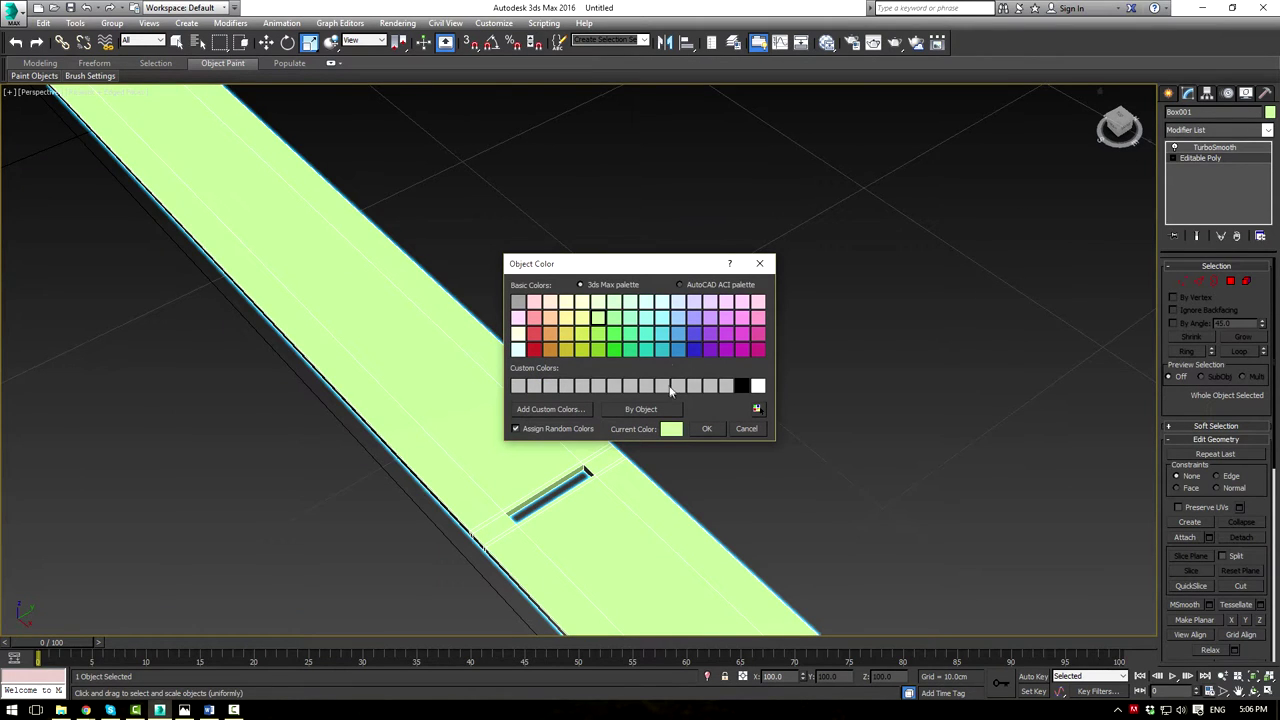
pyautogui.click(713, 386)
pyautogui.click(706, 428)
pyautogui.keyDown('alt'); pyautogui.moveTo(748, 412); pyautogui.dragTo(857, 336, button='middle'); pyautogui.keyUp('alt')
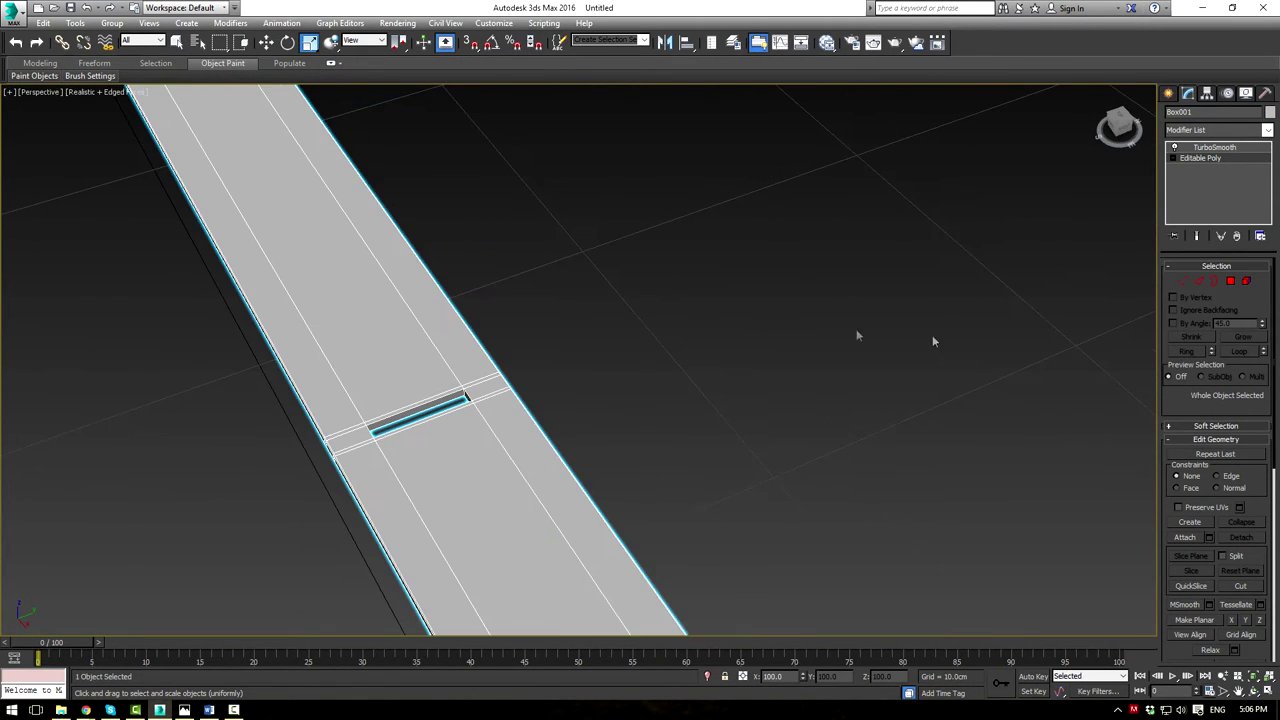
# Connect the edge ring along one side of the slots with 1 segment and a slide of 82 to place a loop beside the slot ends
pyautogui.click(1199, 283)
pyautogui.click(491, 378)
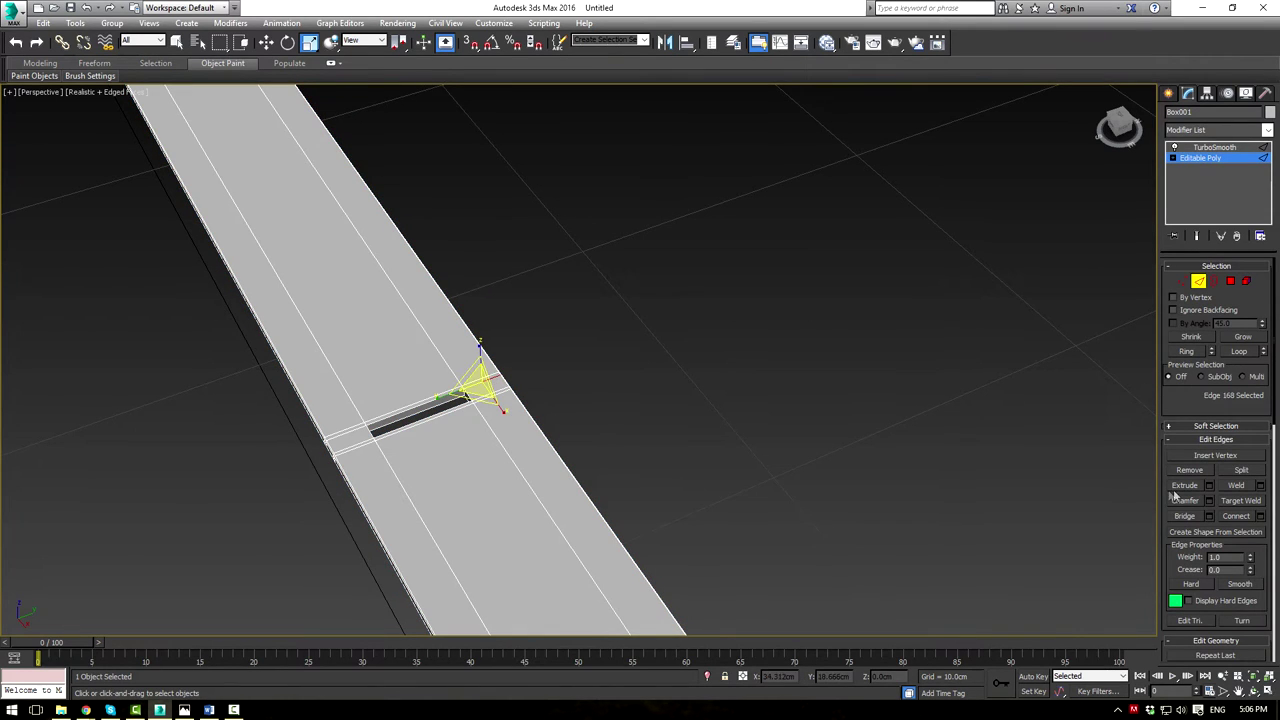
pyautogui.click(1186, 351)
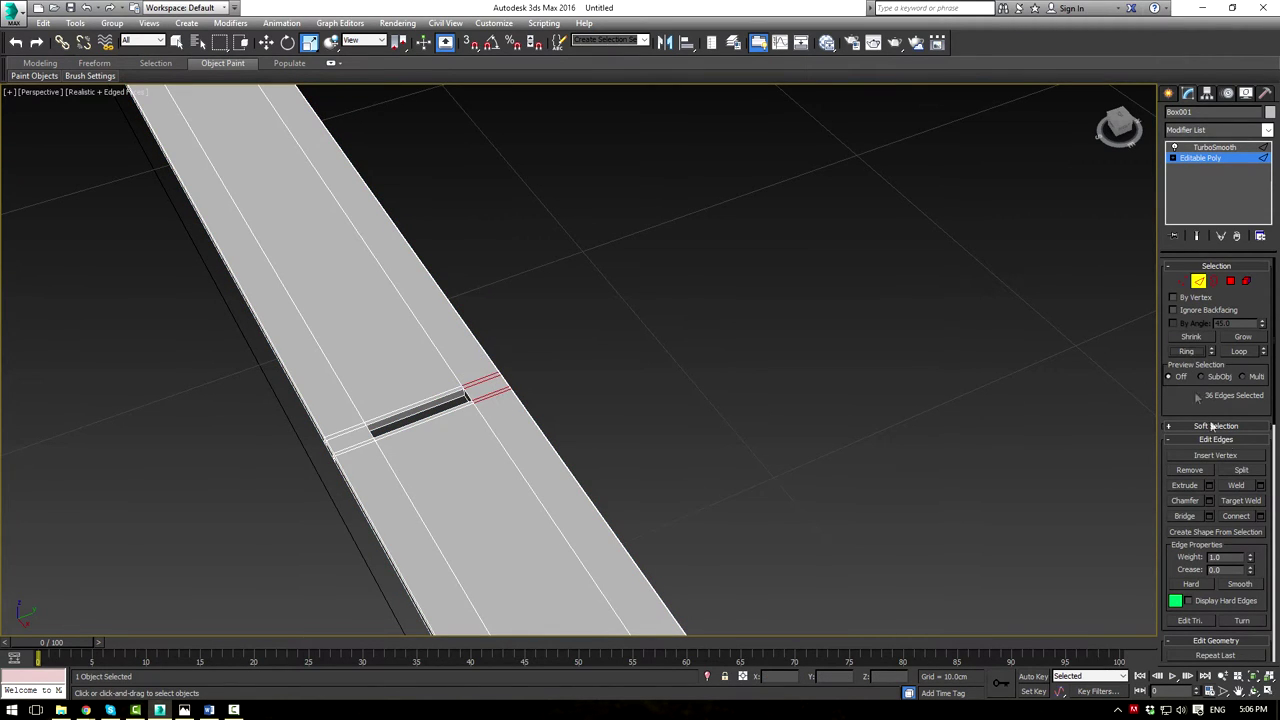
pyautogui.click(1260, 517)
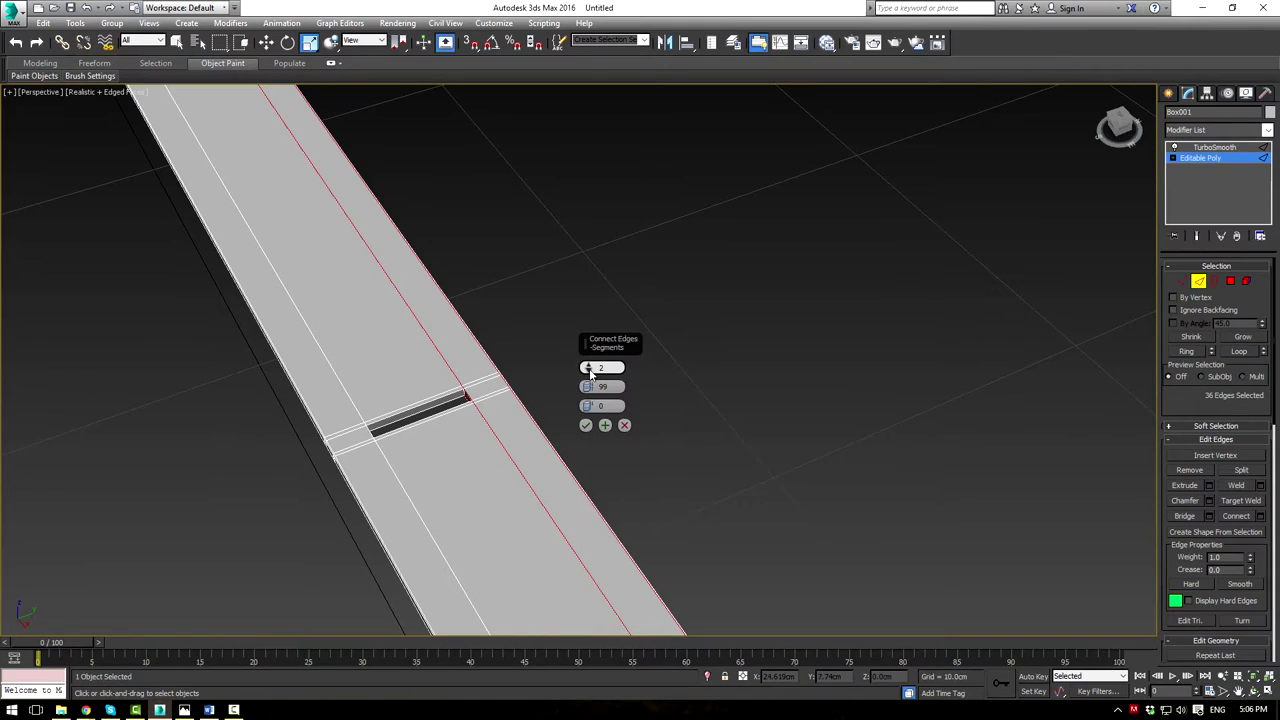
pyautogui.moveTo(578, 411); pyautogui.dragTo(567, 494)
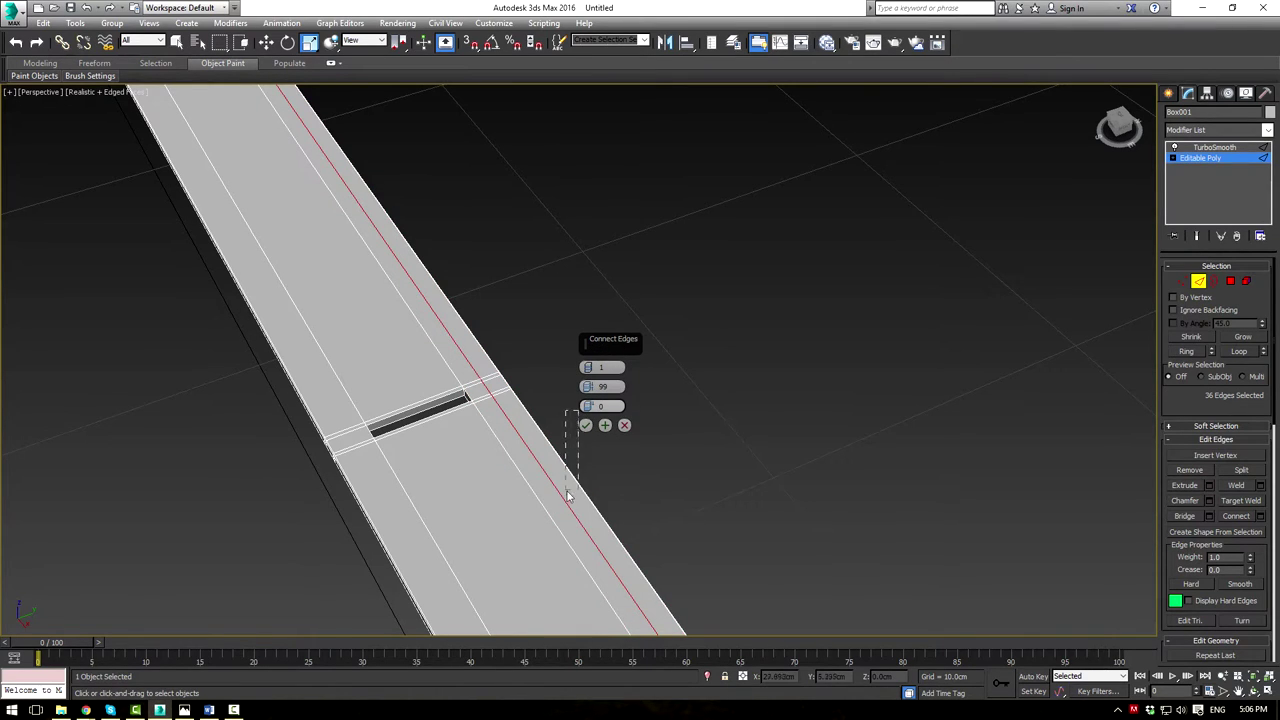
pyautogui.moveTo(536, 617); pyautogui.dragTo(536, 617)
pyautogui.click(493, 397)
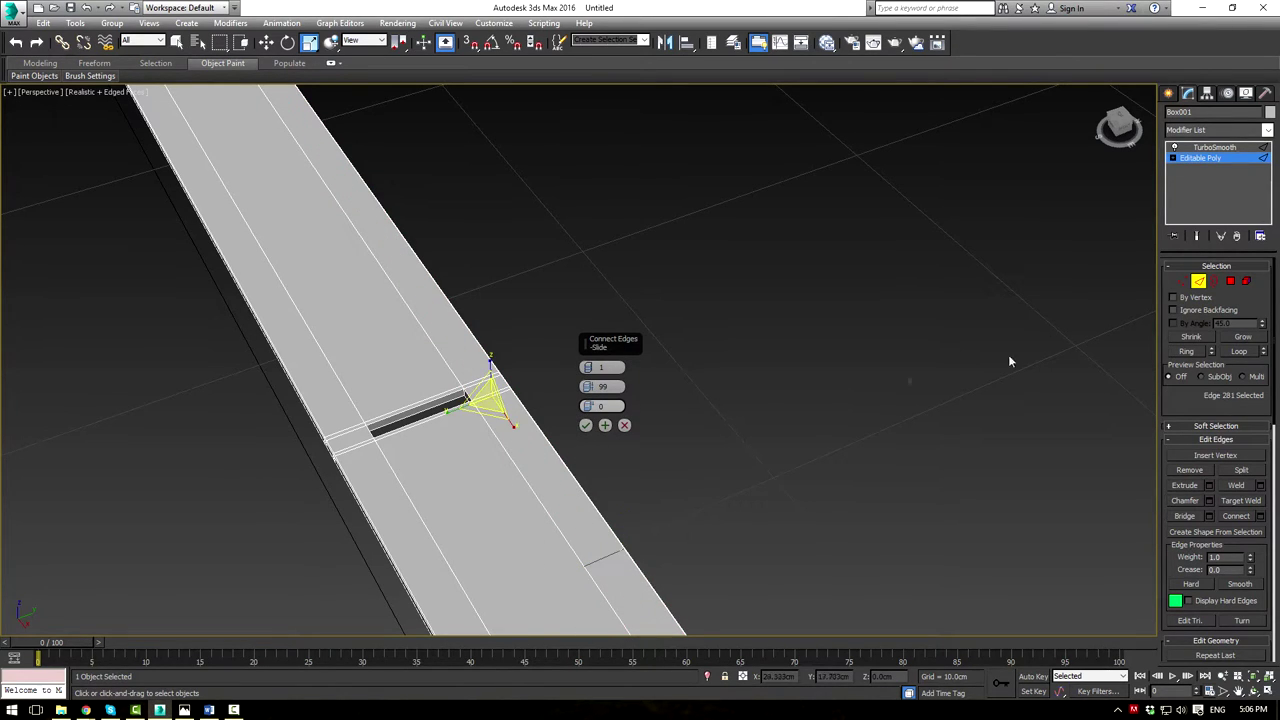
pyautogui.click(1187, 352)
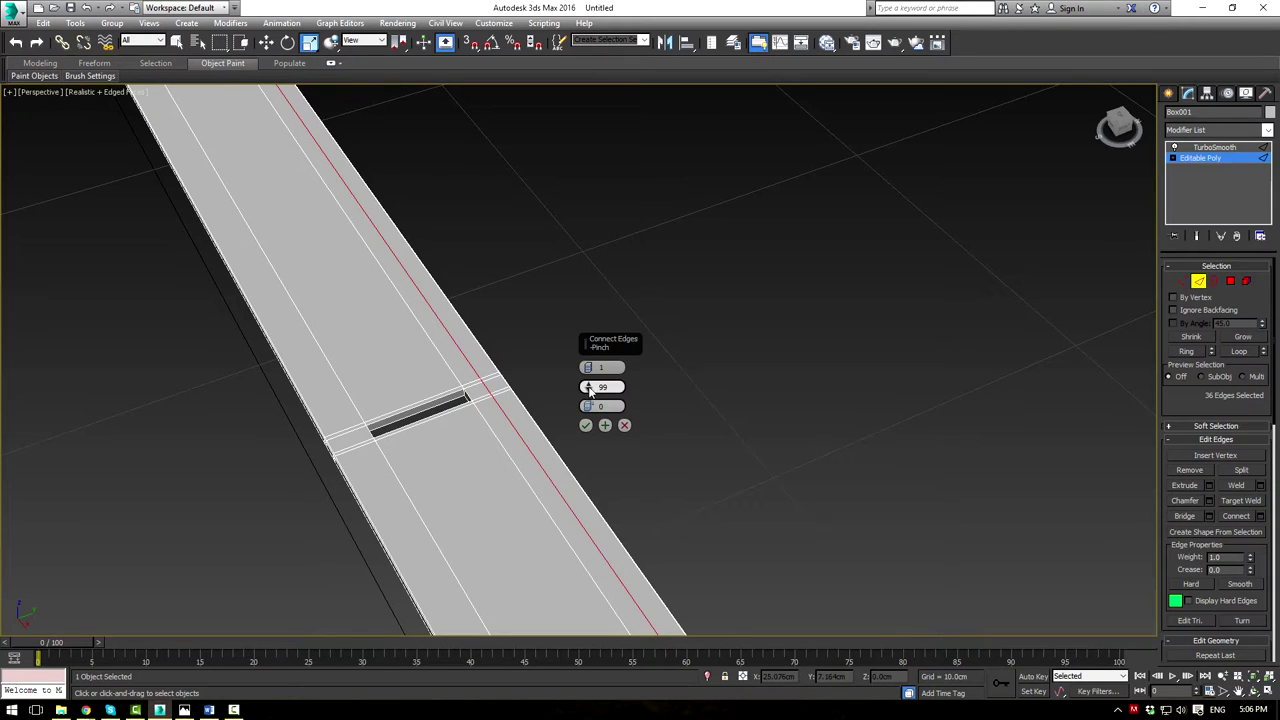
pyautogui.moveTo(589, 408); pyautogui.dragTo(595, 190)
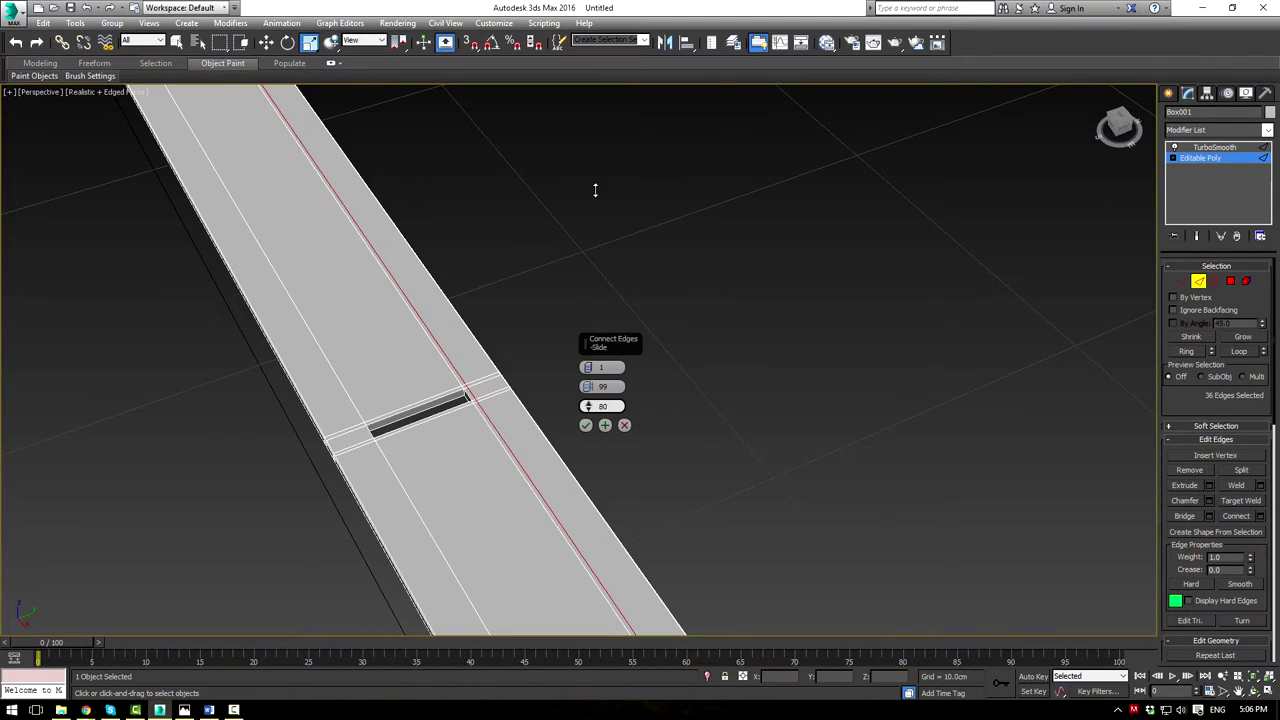
pyautogui.click(586, 425)
# Connect the edge ring along the opposite side of the slots with 1 segment and a slide of 82
pyautogui.click(366, 447)
pyautogui.click(1184, 352)
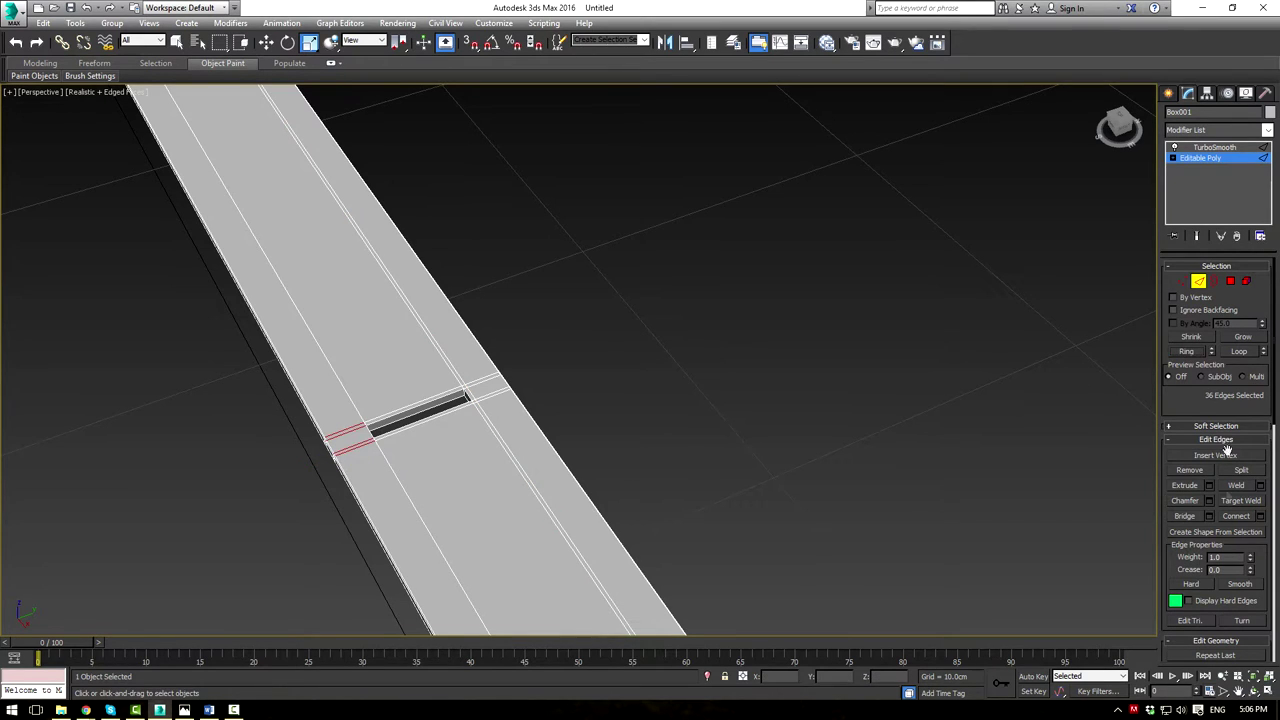
pyautogui.click(1261, 516)
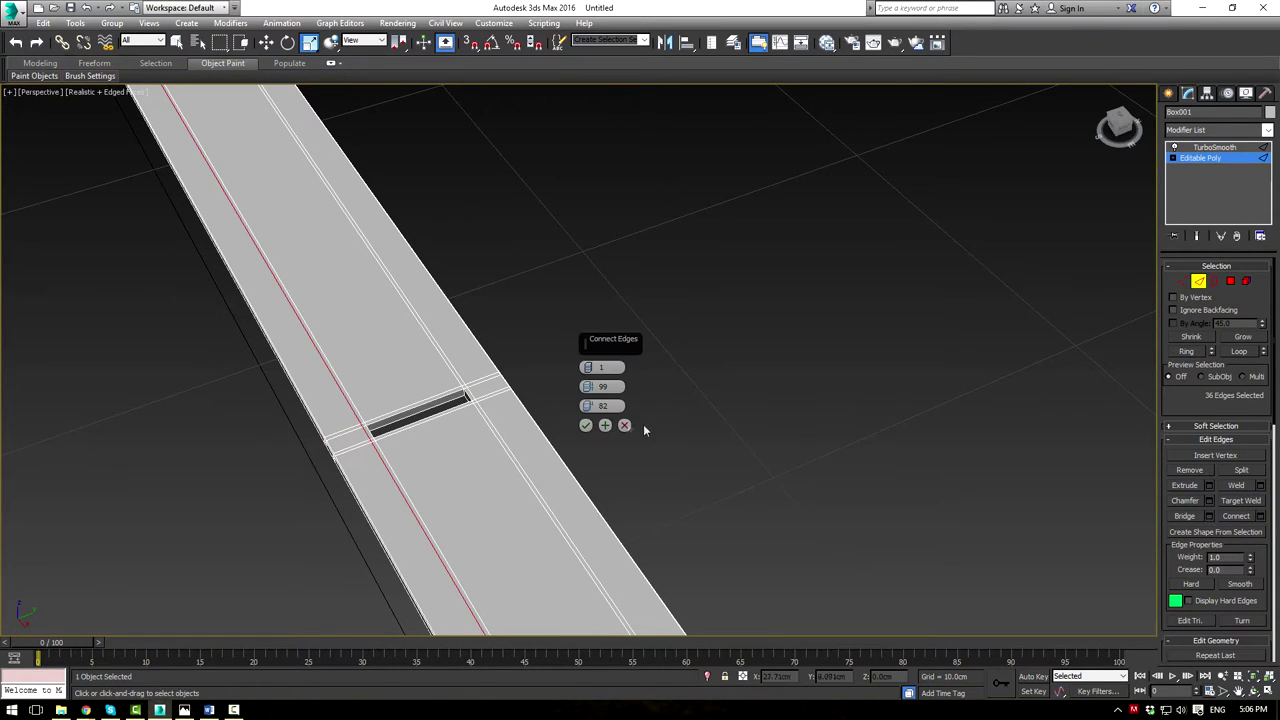
pyautogui.click(586, 425)
# Return the slat to its TurboSmooth level and hide the edged faces to inspect the smoothed slots and ends
pyautogui.click(1195, 158)
pyautogui.click(1214, 147)
pyautogui.click(734, 332)
pyautogui.scroll(-4, 722, 312)
pyautogui.press('F4')
pyautogui.scroll(3, 765, 322)
pyautogui.keyDown('alt'); pyautogui.moveTo(766, 323); pyautogui.dragTo(1014, 332, button='middle'); pyautogui.keyUp('alt')
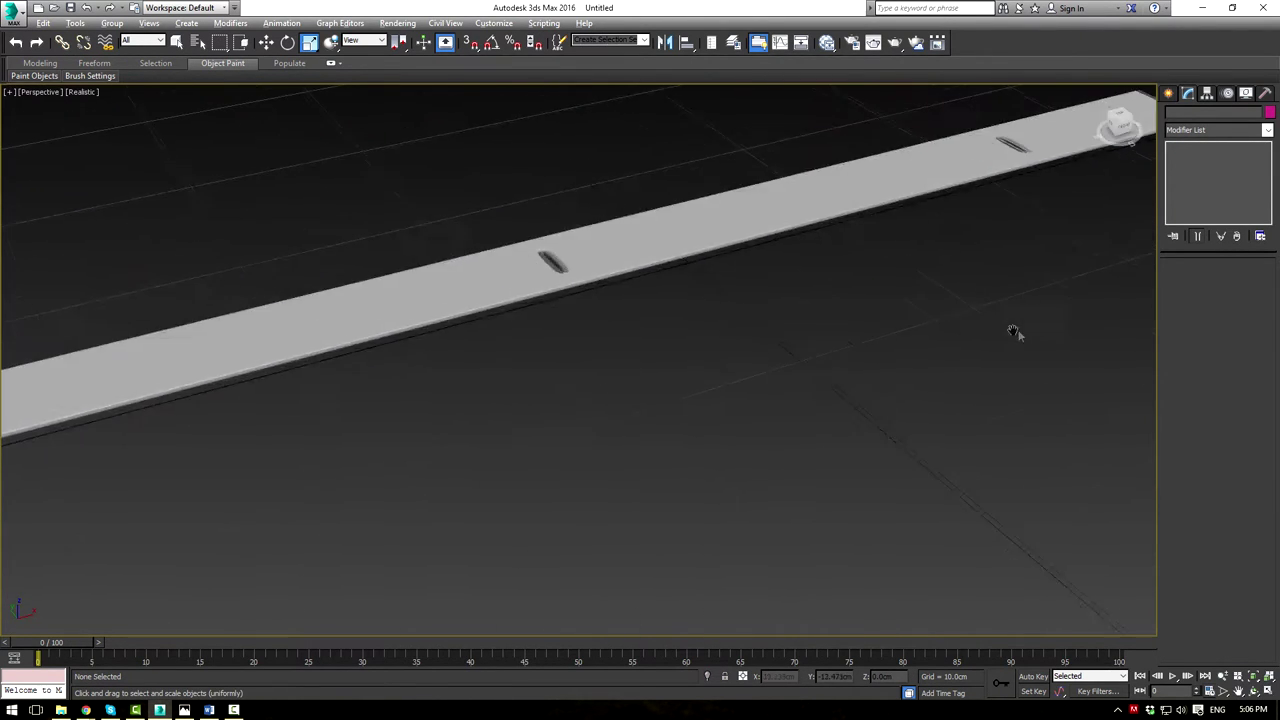
pyautogui.scroll(-8, 903, 323)
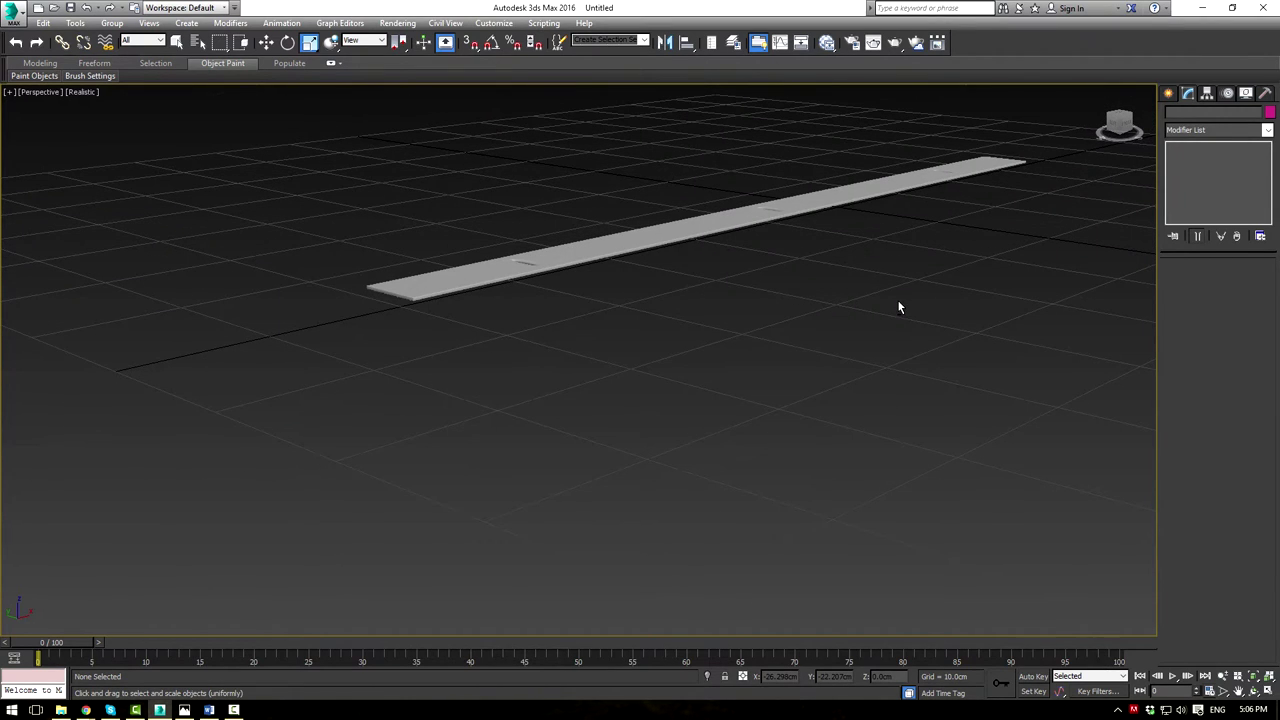
pyautogui.scroll(5, 888, 304)
pyautogui.keyDown('alt'); pyautogui.moveTo(811, 303); pyautogui.dragTo(749, 262, button='middle'); pyautogui.keyUp('alt')
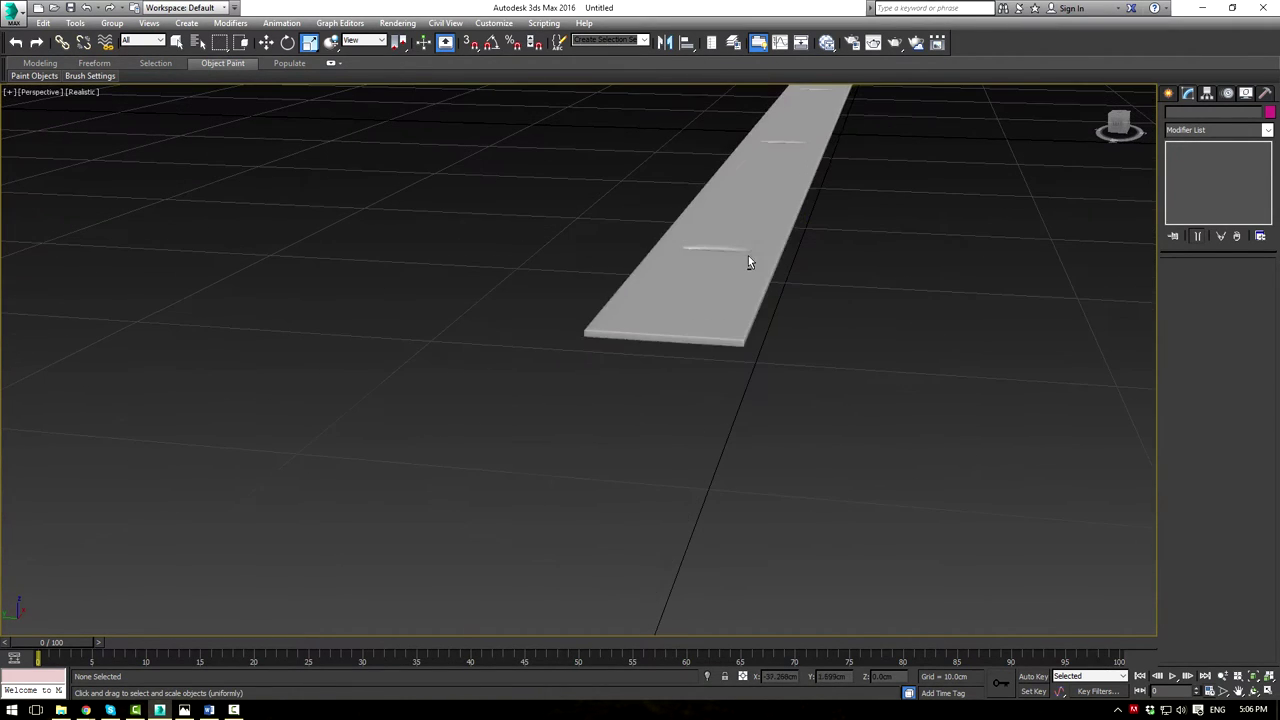
# Rotate the slat about 45 degrees around its long X axis
pyautogui.click(742, 246)
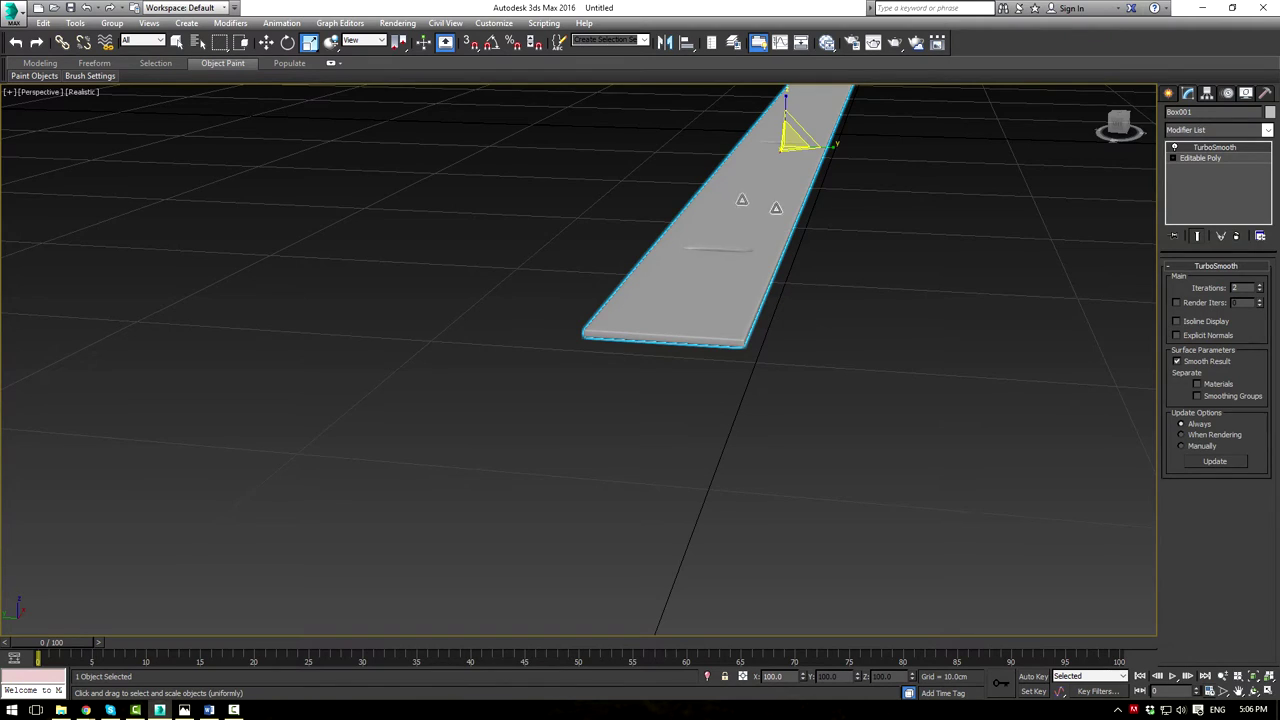
pyautogui.scroll(-3, 908, 223)
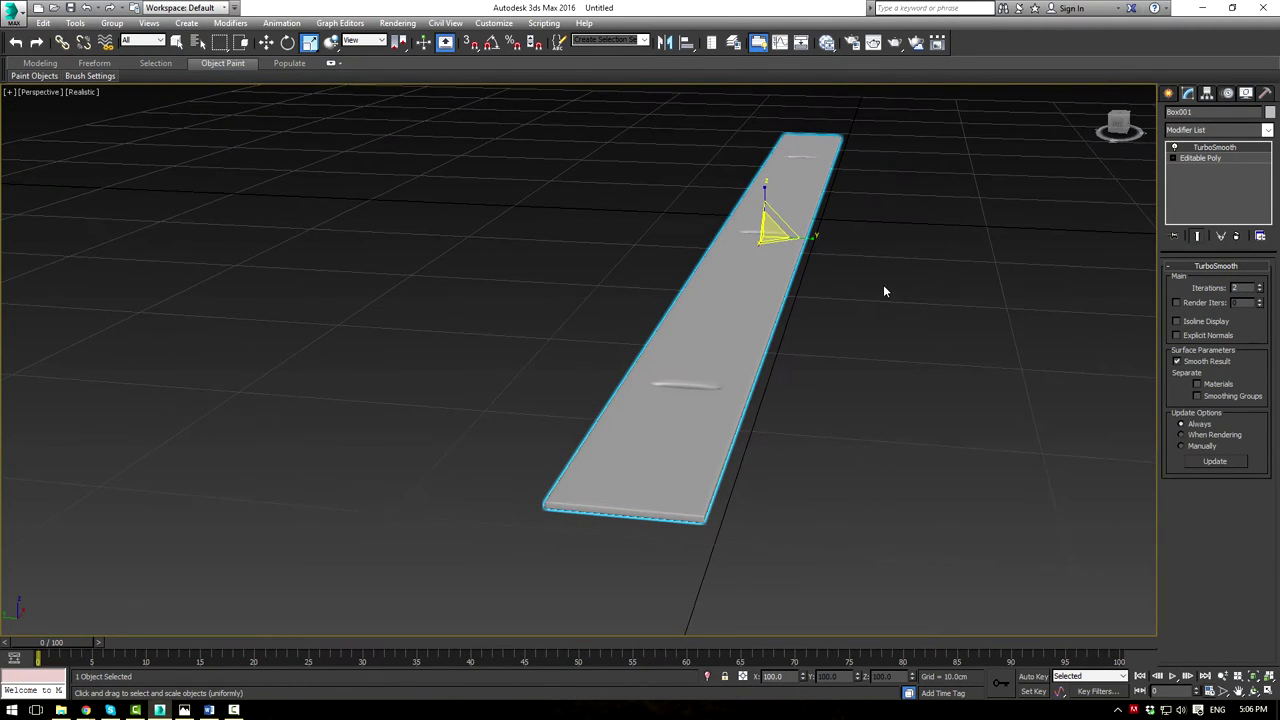
pyautogui.press('w')
pyautogui.press('e')
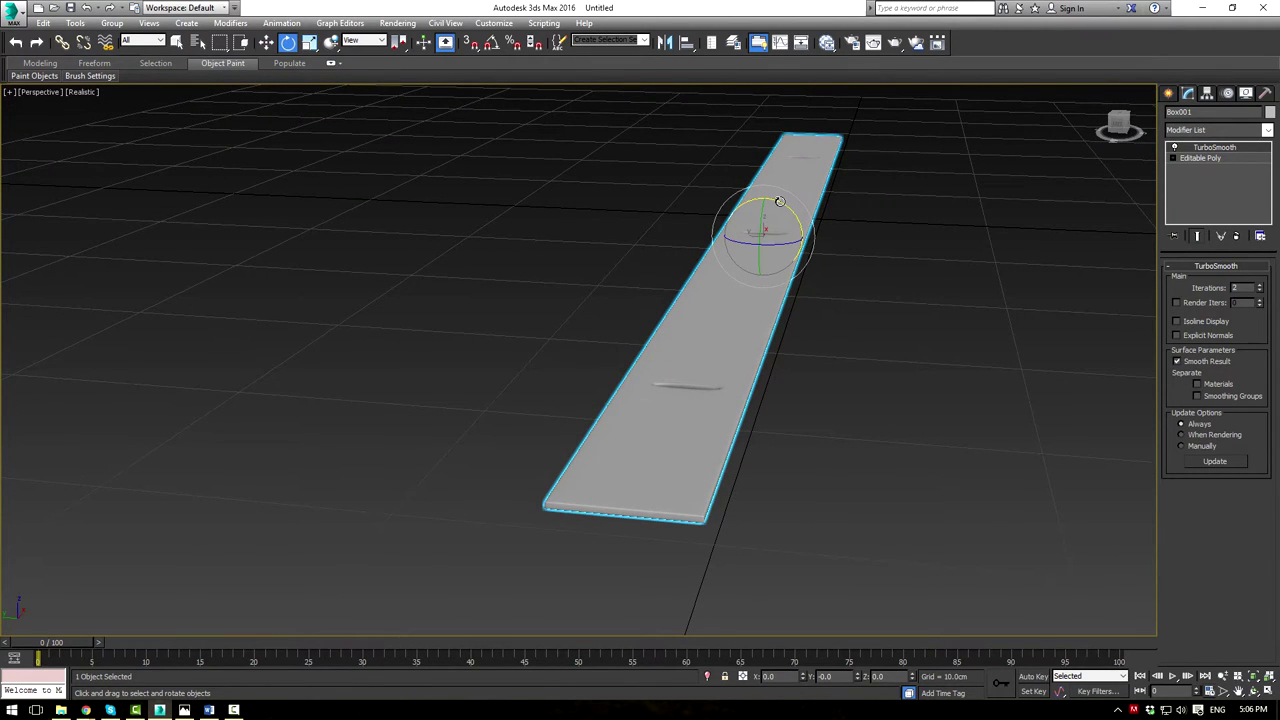
pyautogui.moveTo(780, 202); pyautogui.dragTo(829, 238)
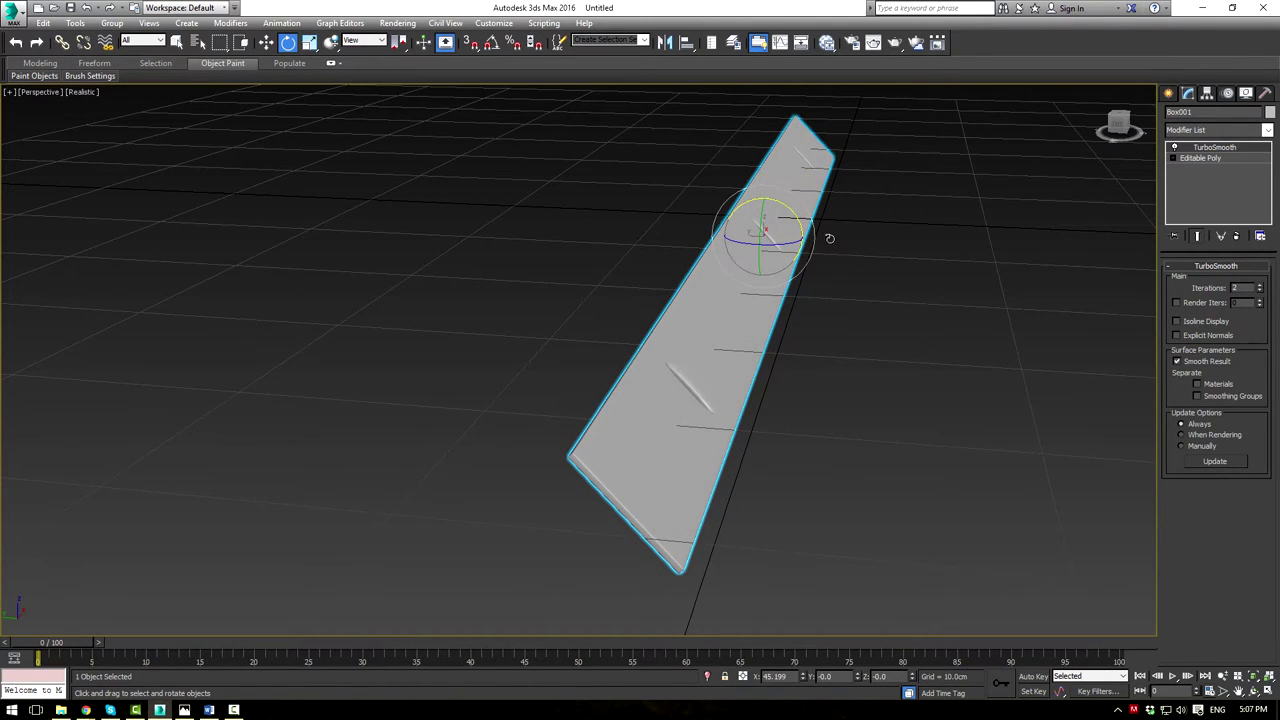
# Shade the Front view and clone the slat upward as 31 copies spaced about 3.18 cm apart
pyautogui.press('w')
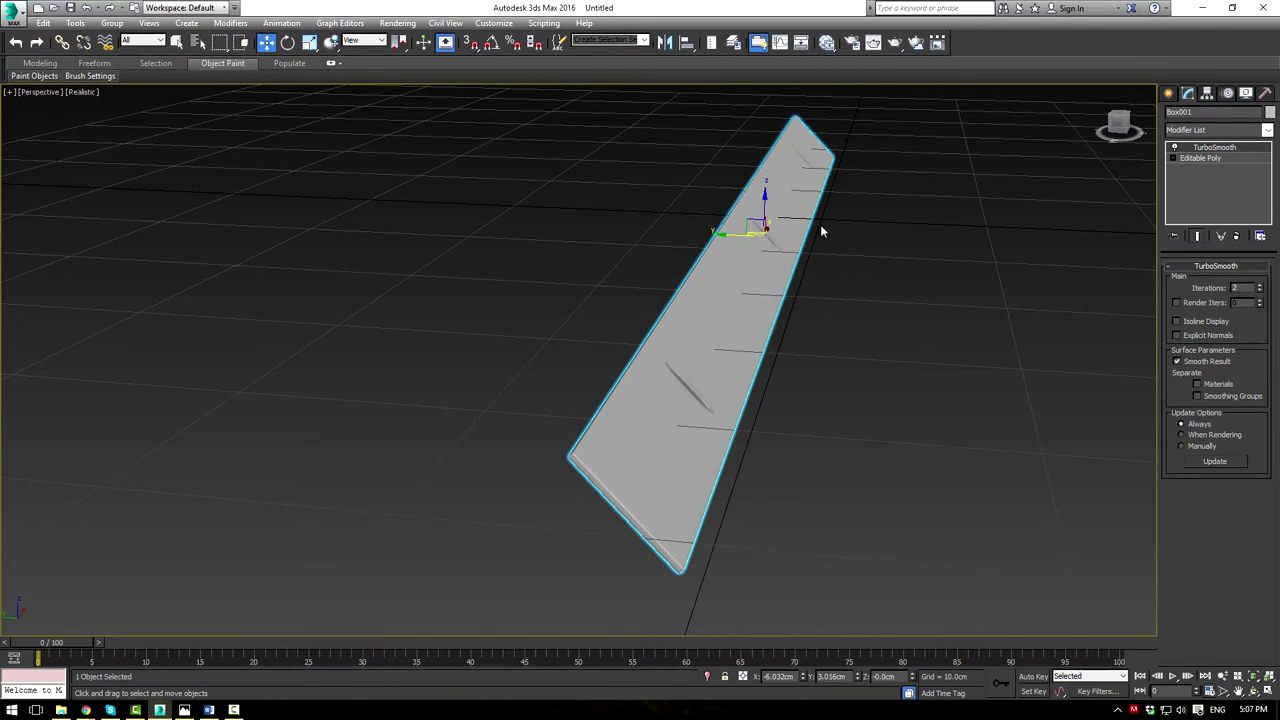
pyautogui.hotkey('alt', 'w')
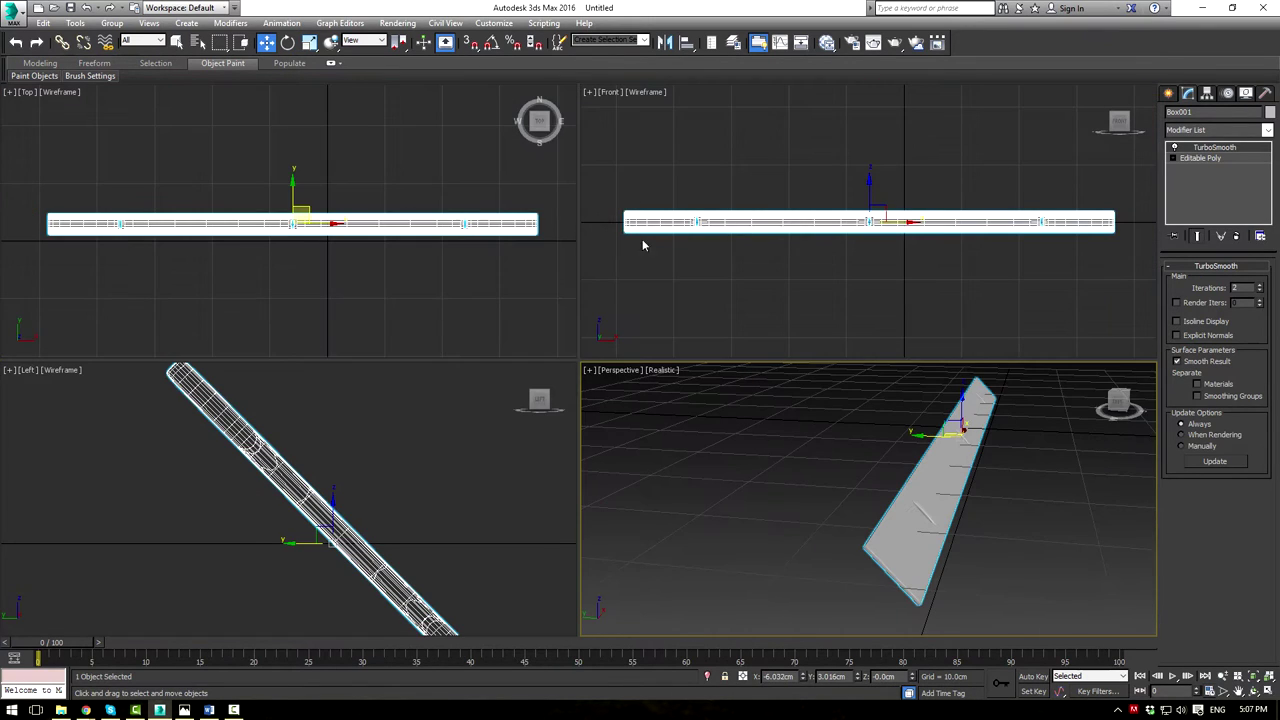
pyautogui.click(745, 218)
pyautogui.press('F3')
pyautogui.scroll(5, 848, 307)
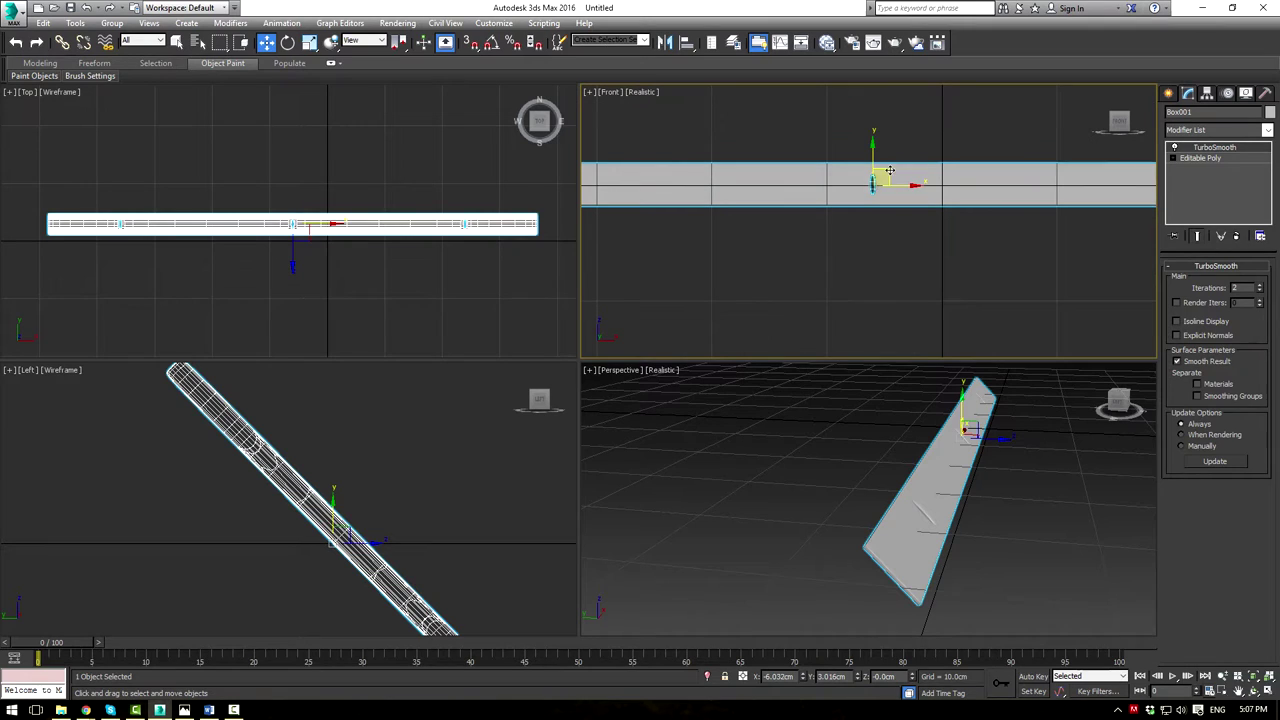
pyautogui.moveTo(873, 153)
pyautogui.keyDown('shift'); pyautogui.mouseDown()
pyautogui.moveTo(874, 101)
pyautogui.moveTo(880, 116)
pyautogui.mouseUp(); pyautogui.keyUp('shift')
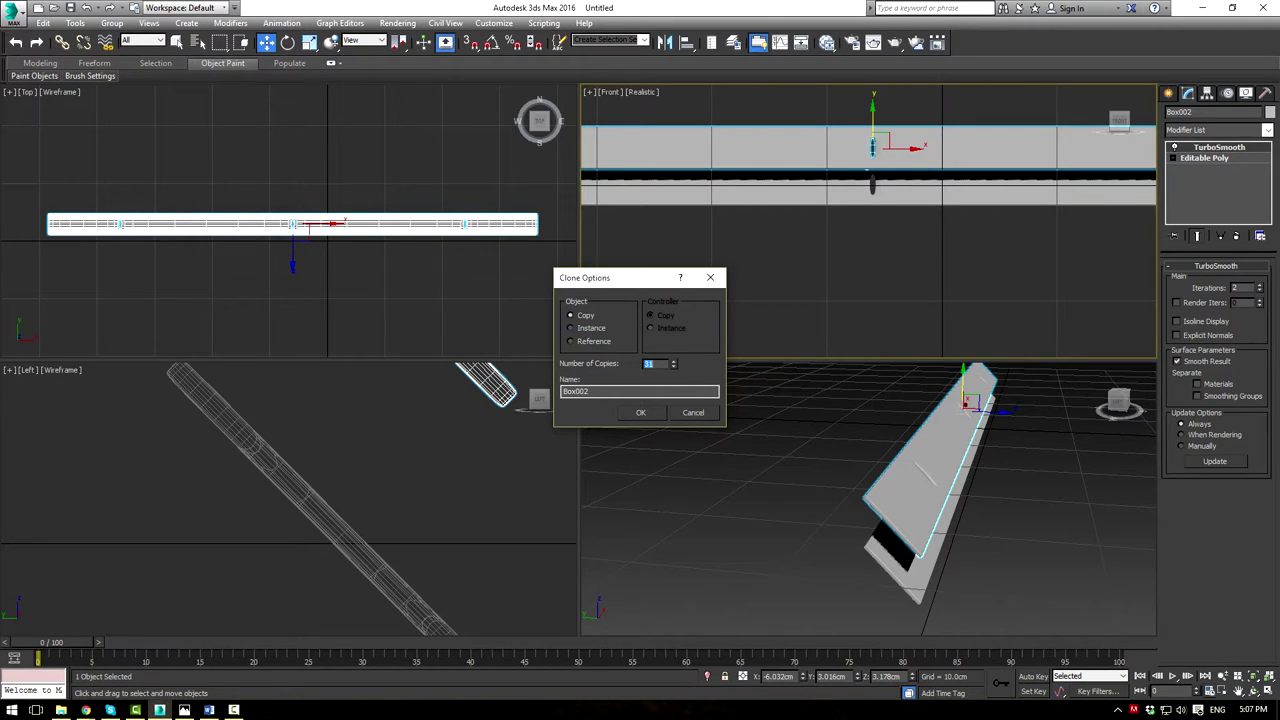
pyautogui.write('4')
pyautogui.click(641, 412)
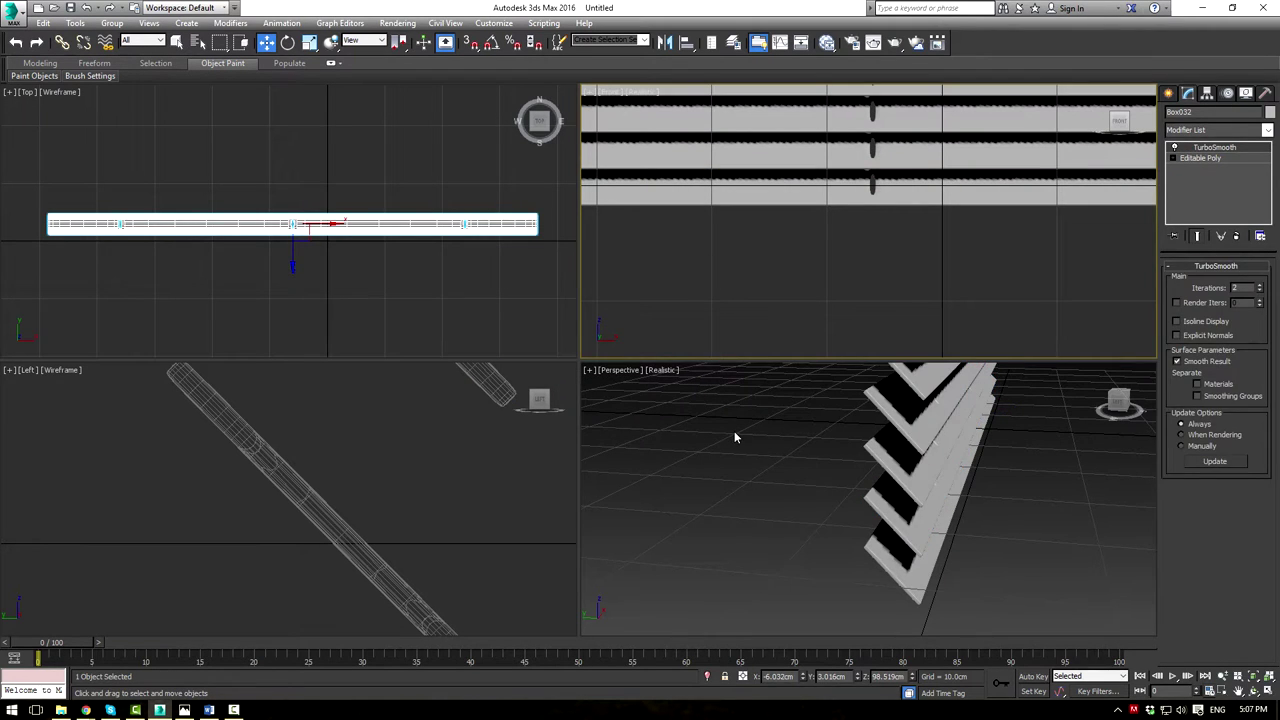
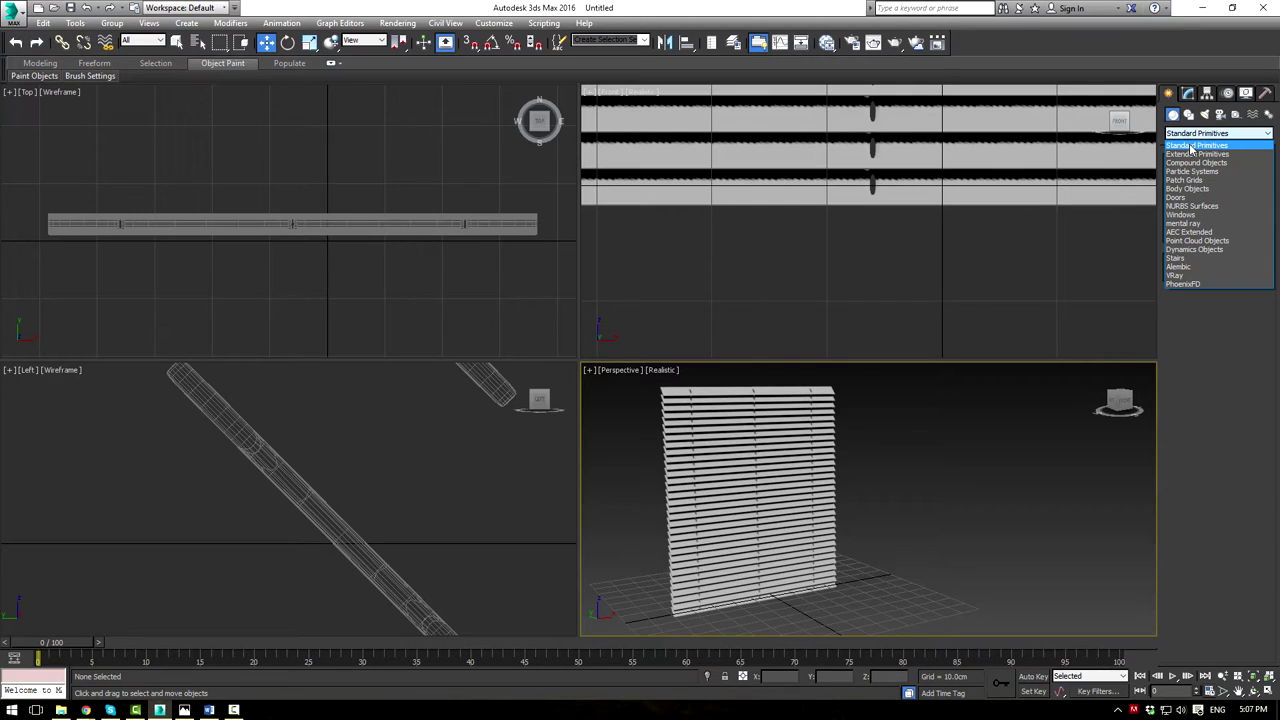
# Create a standard cylinder in an end cord slot, about 0.14 cm in radius and 0.81 cm high, with 8 sides
pyautogui.click(1191, 146)
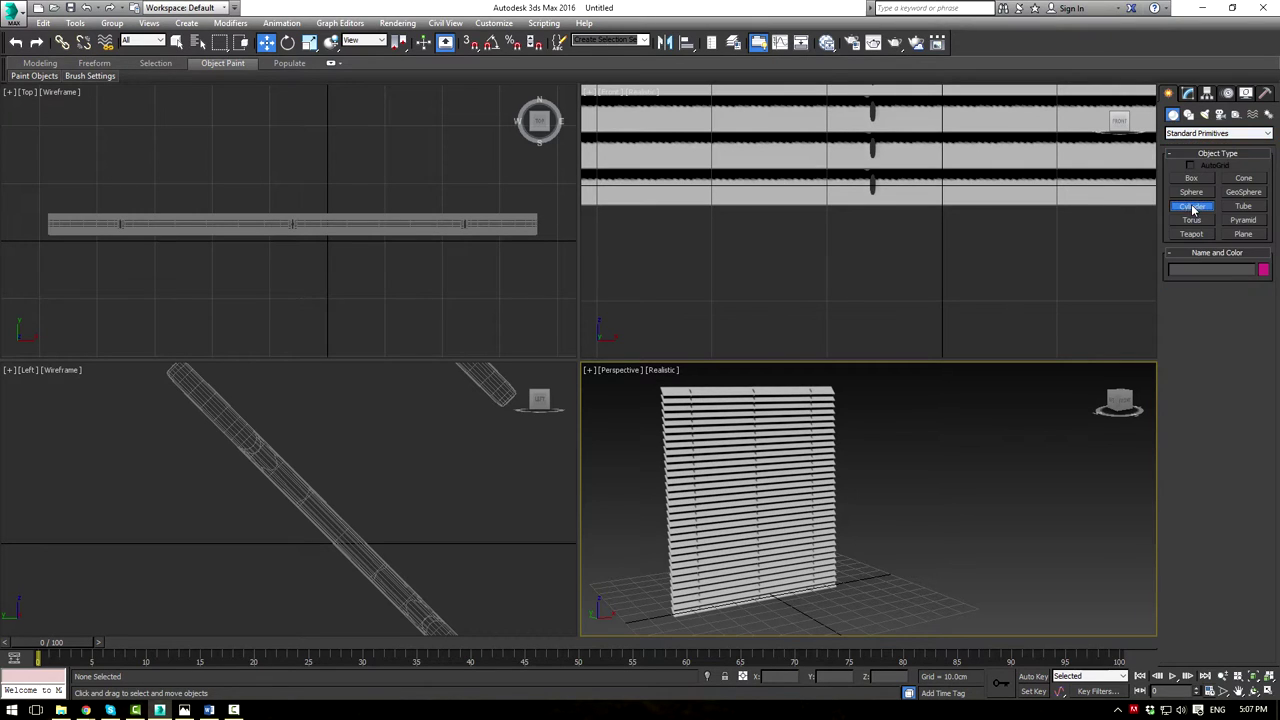
pyautogui.click(1193, 206)
pyautogui.scroll(10, 500, 297)
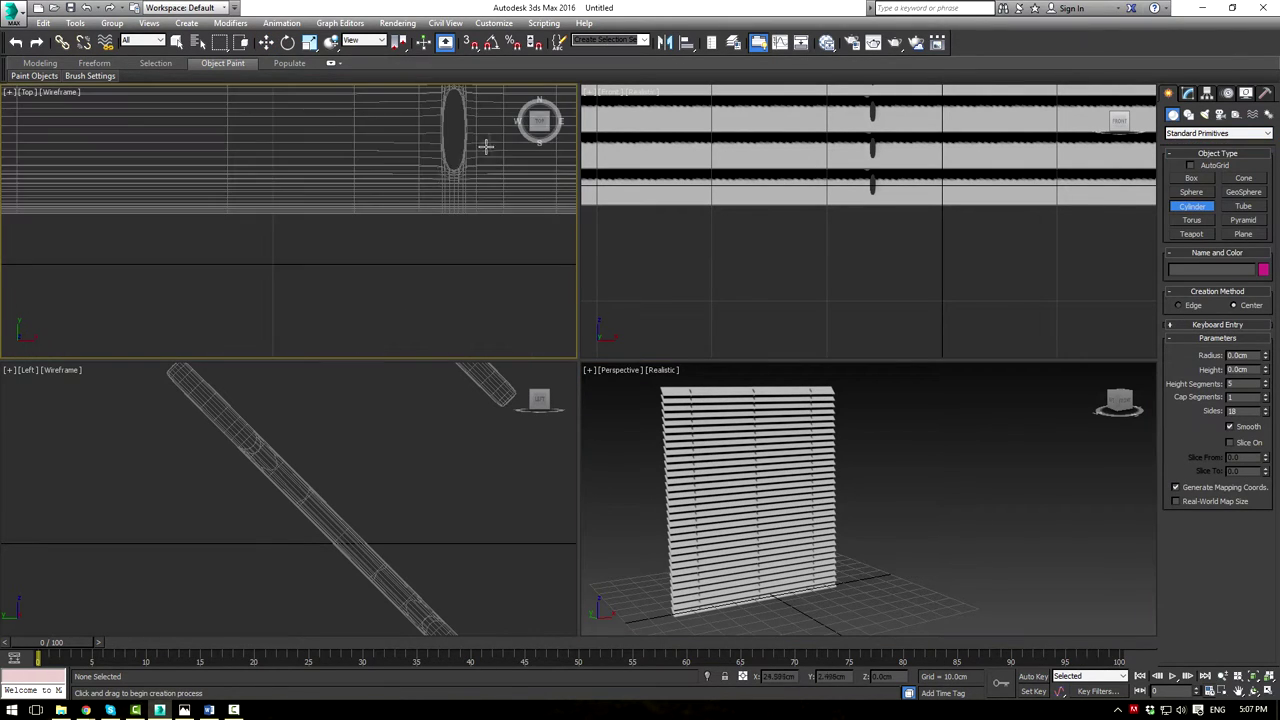
pyautogui.scroll(4, 475, 157)
pyautogui.moveTo(475, 157); pyautogui.dragTo(390, 275, button='middle')
pyautogui.moveTo(348, 214); pyautogui.dragTo(350, 215)
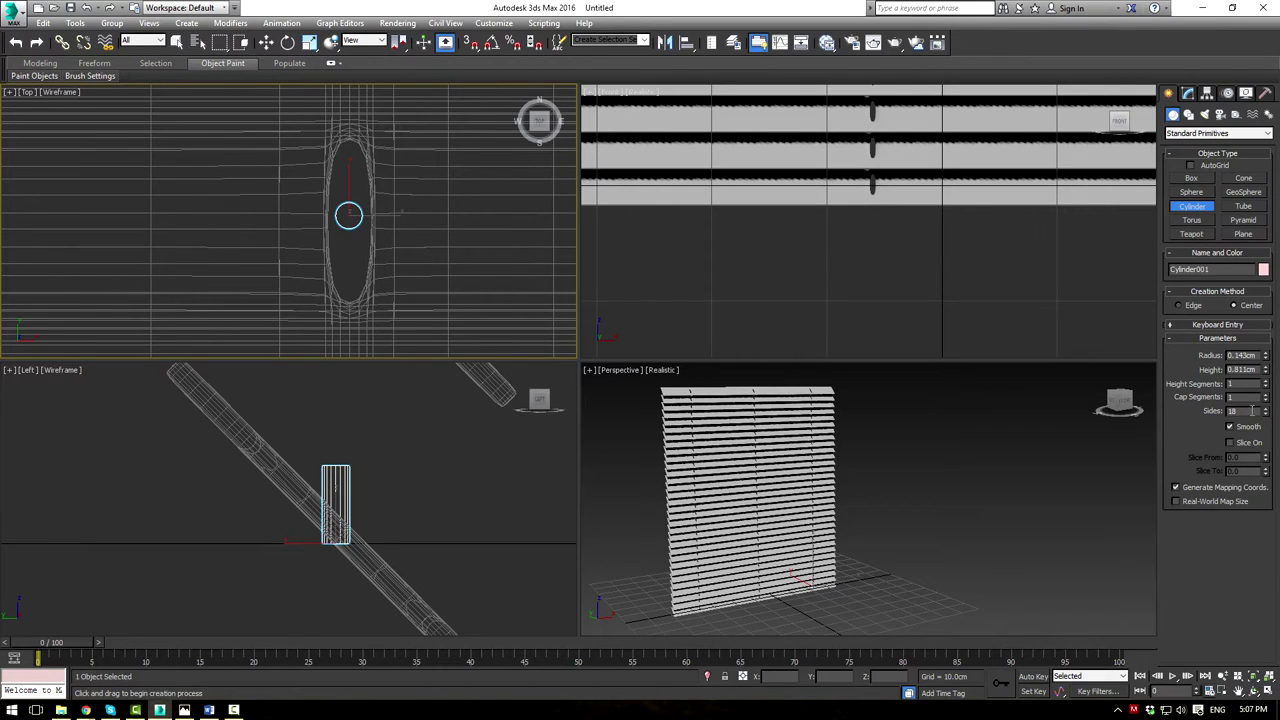
pyautogui.write('8')
pyautogui.press('Return')
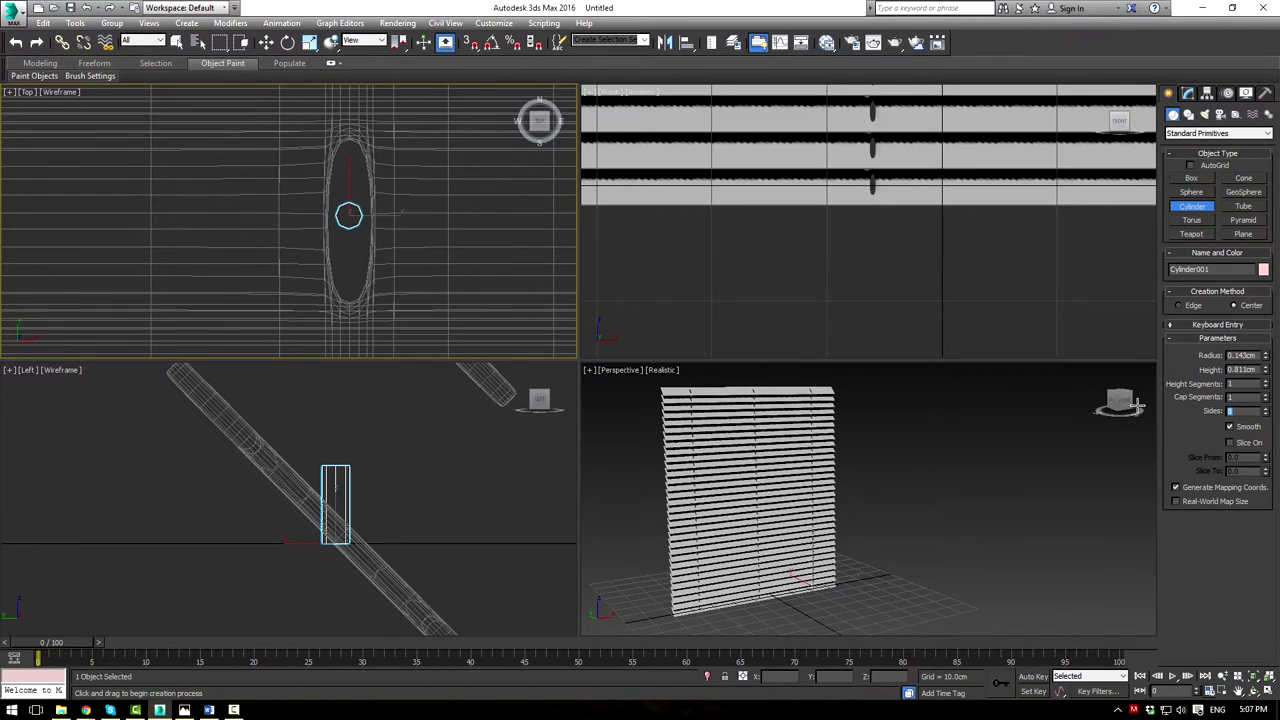
# Convert the cylinder to an Editable Poly and move its bottom vertices down below the lowest slat
pyautogui.middleClick(881, 514)
pyautogui.press('w')
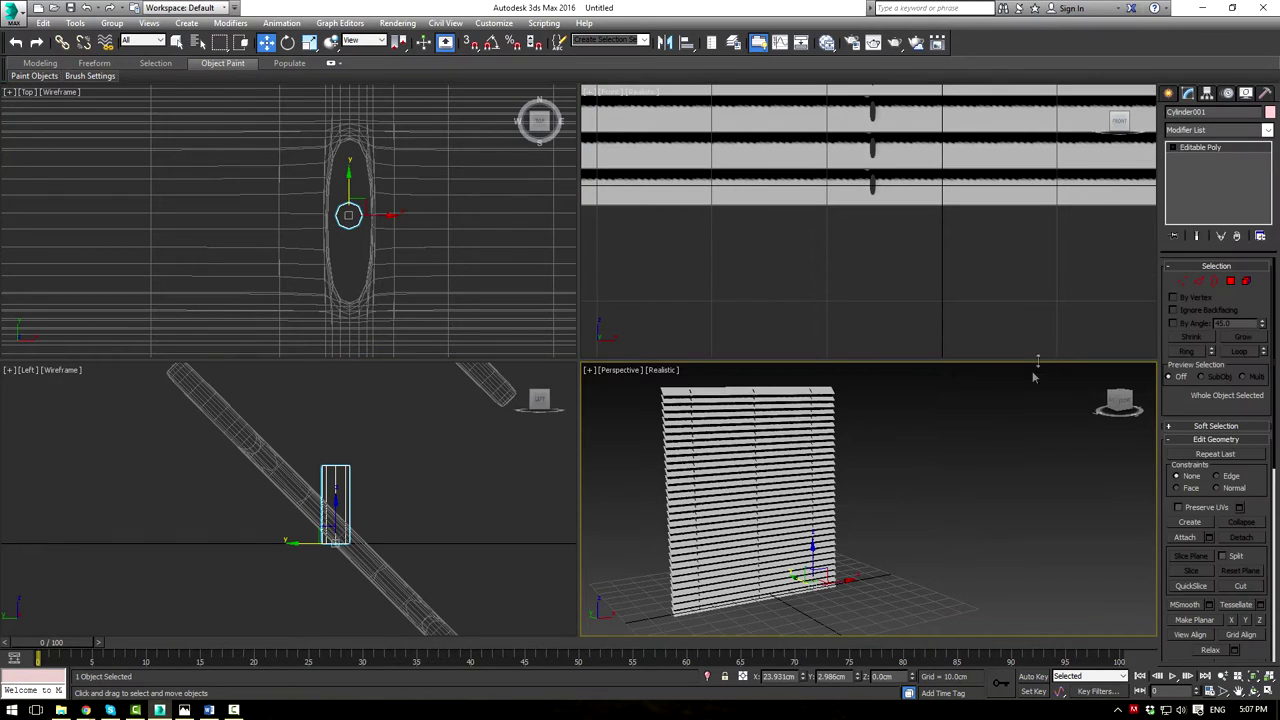
pyautogui.middleClick(1063, 334)
pyautogui.press('1')
pyautogui.scroll(-3, 817, 231)
pyautogui.scroll(5, 963, 252)
pyautogui.moveTo(938, 225); pyautogui.dragTo(829, 249, button='middle')
pyautogui.scroll(3, 829, 247)
pyautogui.moveTo(812, 188); pyautogui.dragTo(760, 305, button='middle')
pyautogui.moveTo(761, 214); pyautogui.dragTo(824, 248)
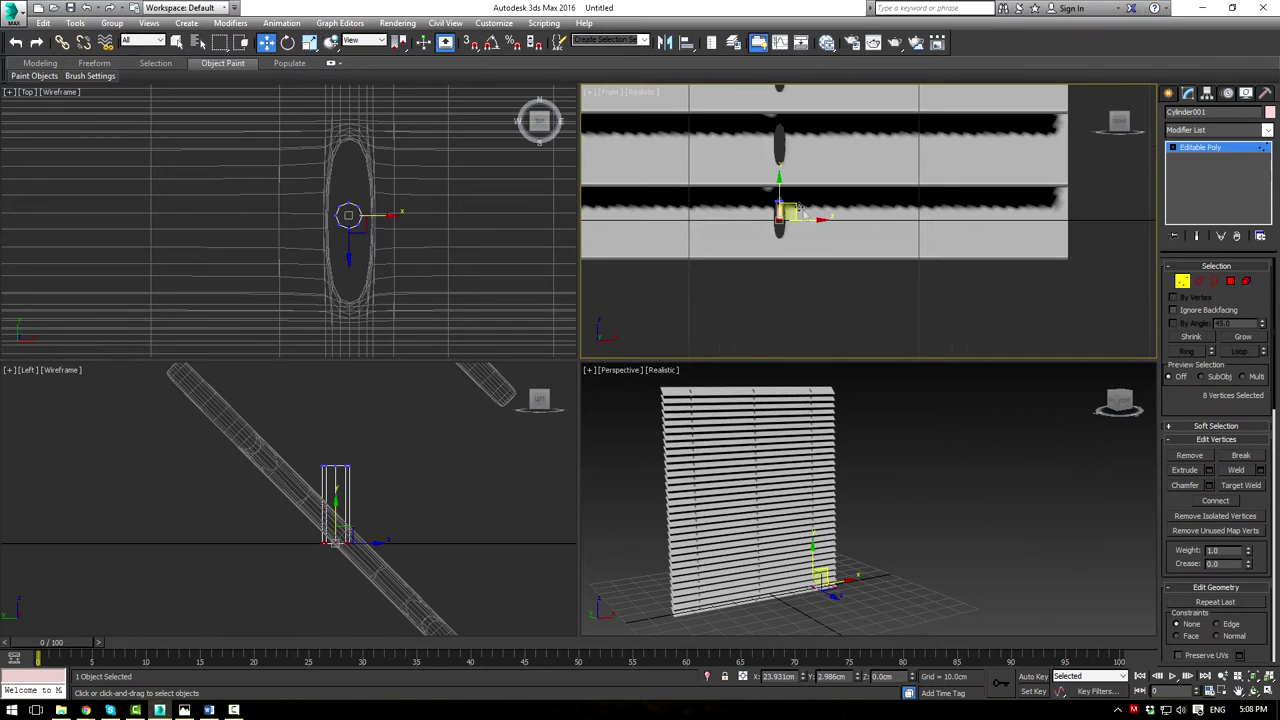
pyautogui.moveTo(780, 191); pyautogui.dragTo(812, 211)
# Raise the cylinder's top vertices above the top slat to form a full-height cord, and leave vertex editing
pyautogui.moveTo(869, 176); pyautogui.dragTo(870, 178, button='middle')
pyautogui.scroll(-4, 870, 178)
pyautogui.moveTo(843, 238); pyautogui.dragTo(843, 112)
pyautogui.moveTo(837, 136); pyautogui.dragTo(815, 281, button='middle')
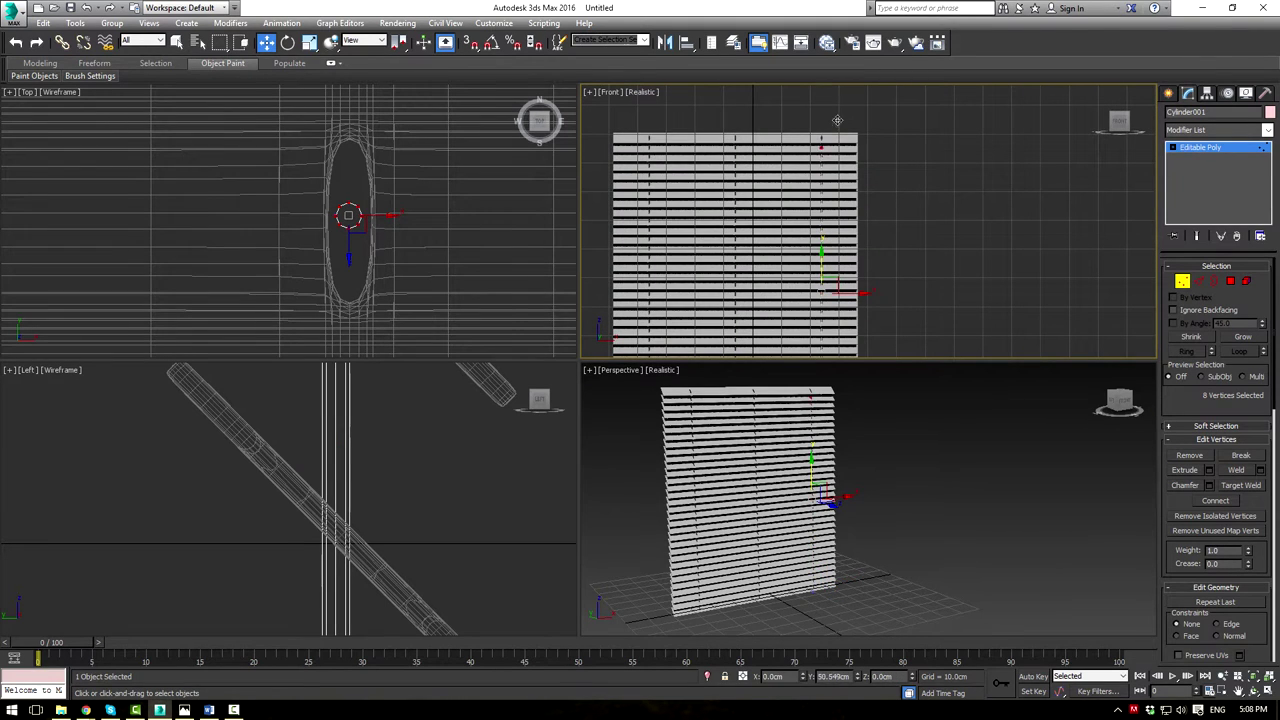
pyautogui.click(1201, 150)
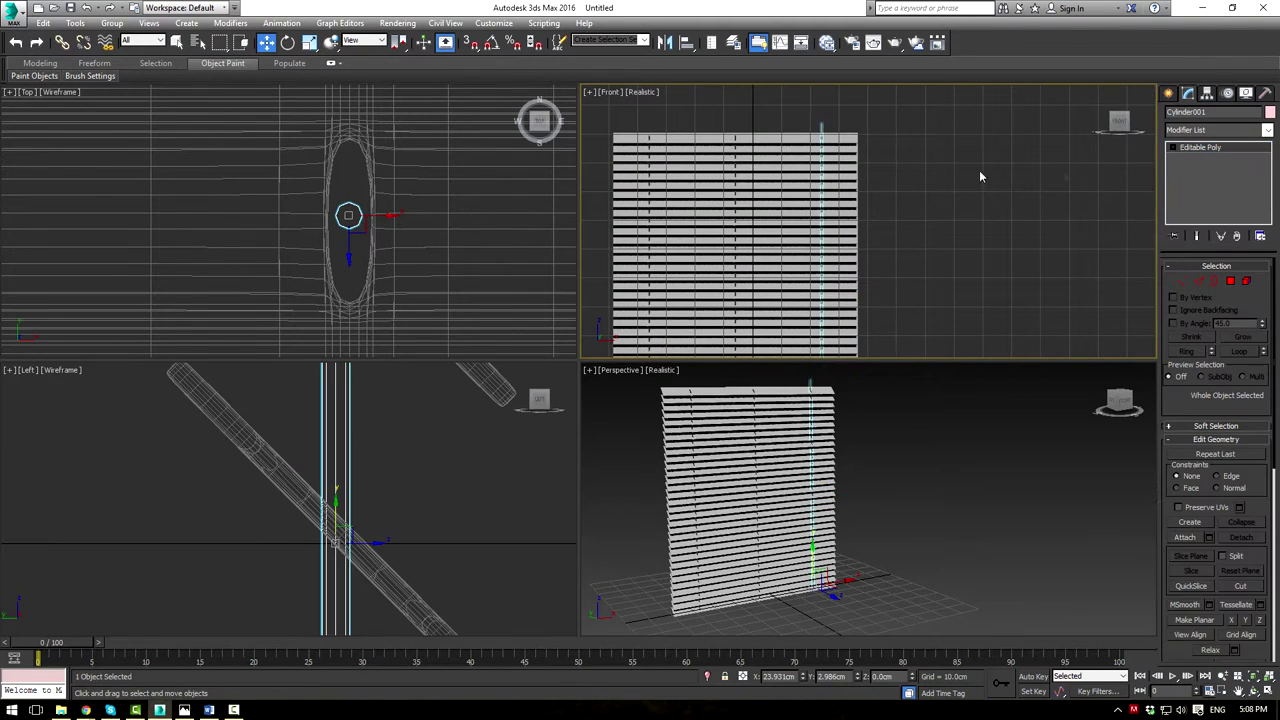
# Place the cord just behind the slats and clone one copy of it just in front of them
pyautogui.scroll(3, 980, 171)
pyautogui.scroll(3, 863, 487)
pyautogui.keyDown('alt'); pyautogui.moveTo(865, 487); pyautogui.dragTo(901, 528, button='middle'); pyautogui.keyUp('alt')
pyautogui.scroll(4, 774, 460)
pyautogui.scroll(-4, 903, 529)
pyautogui.scroll(-4, 934, 530)
pyautogui.moveTo(1011, 488); pyautogui.dragTo(954, 500, button='middle')
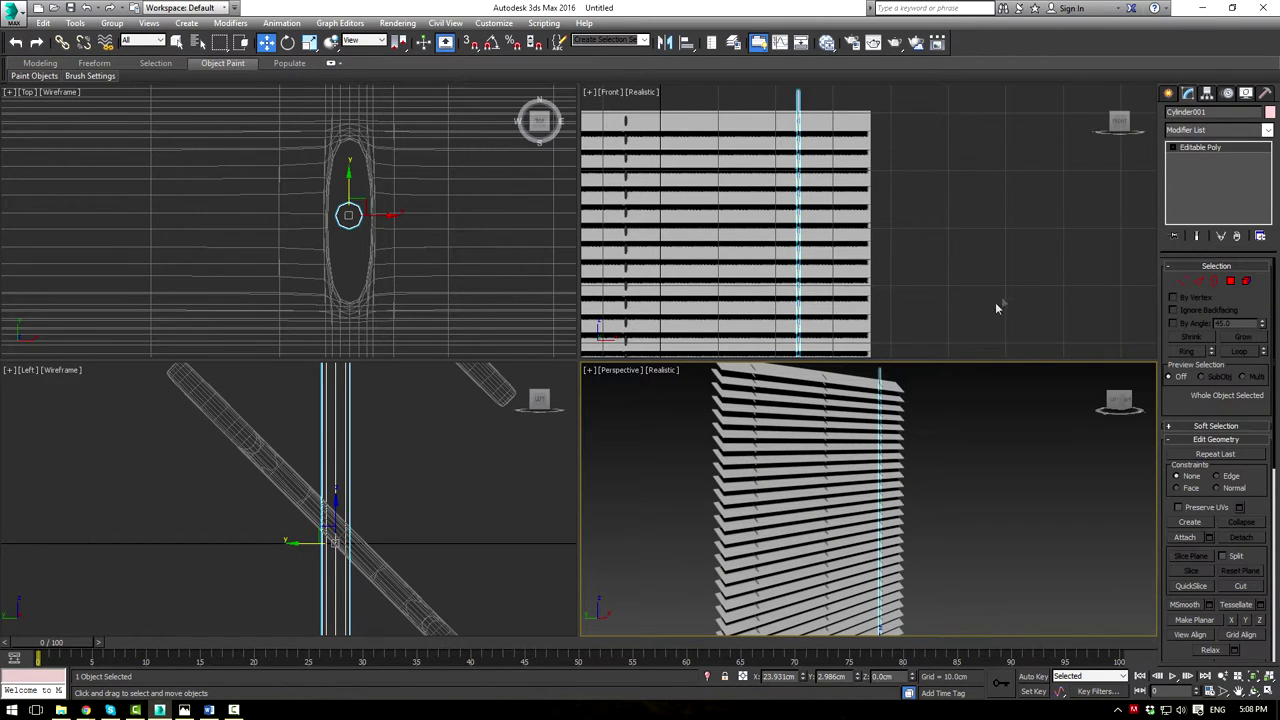
pyautogui.scroll(-3, 365, 198)
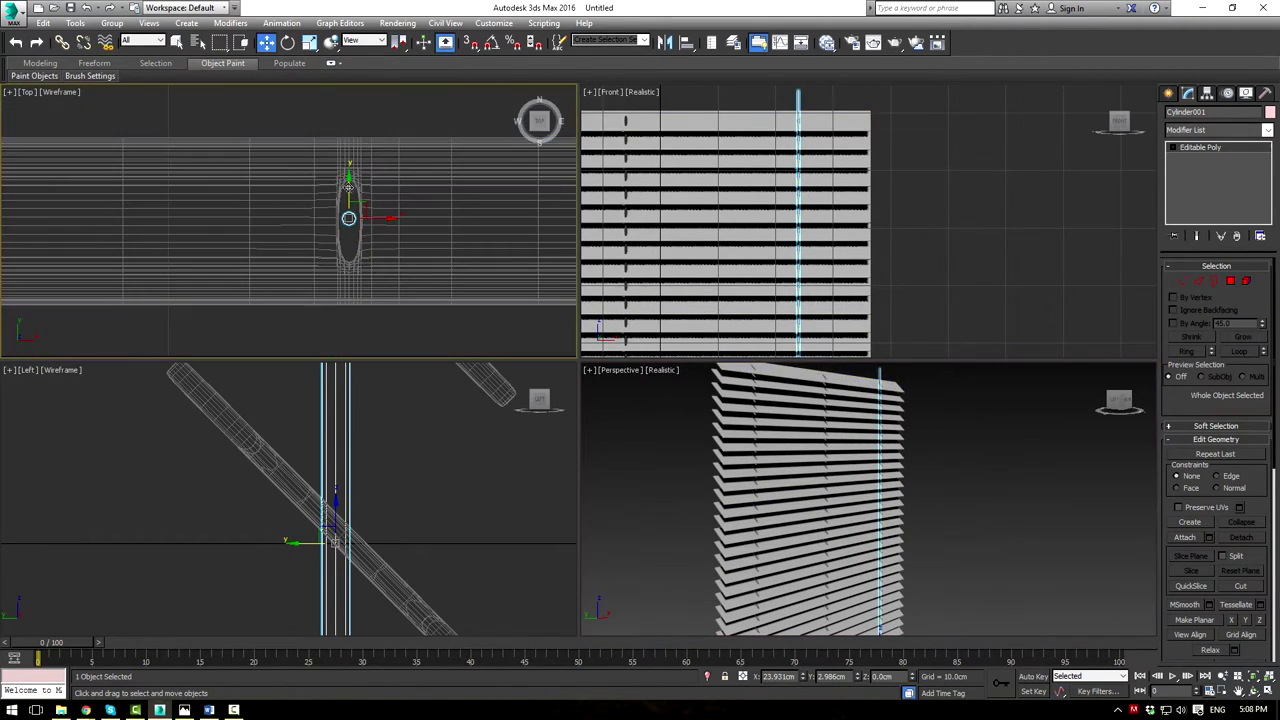
pyautogui.moveTo(348, 188)
pyautogui.mouseDown()
pyautogui.moveTo(357, 98)
pyautogui.moveTo(349, 292)
pyautogui.mouseUp()
pyautogui.click(648, 410)
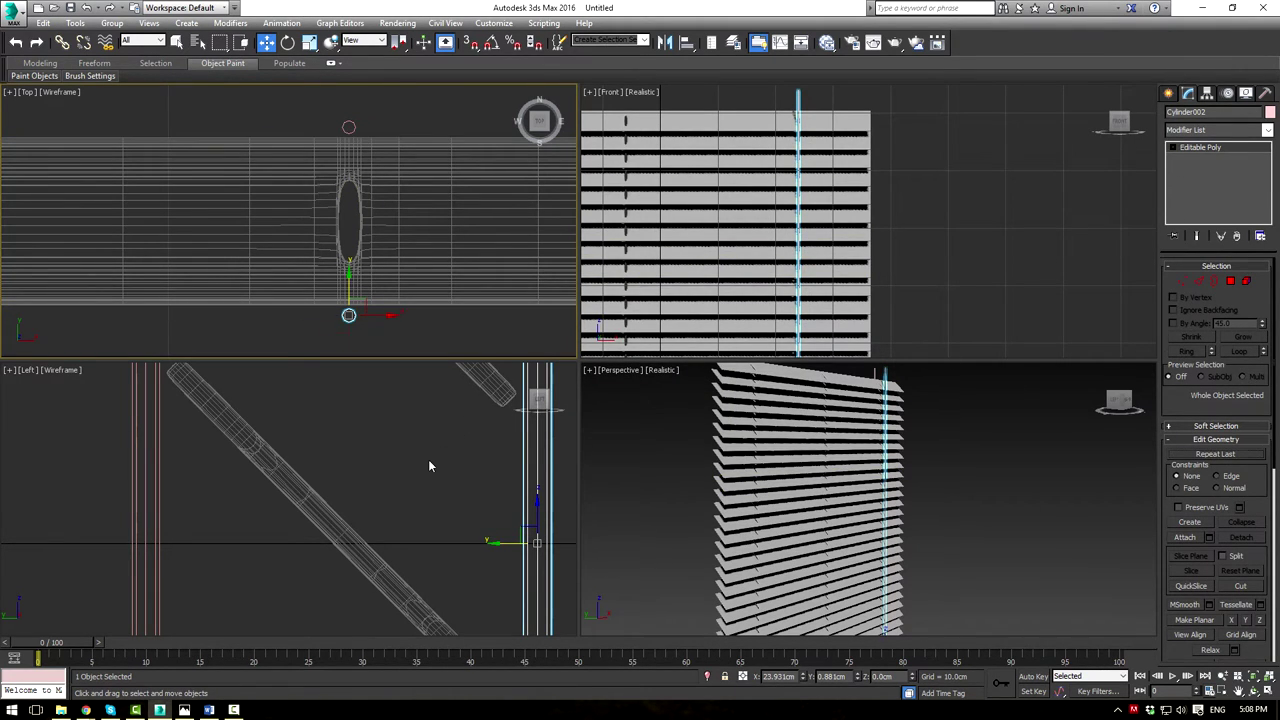
# Clone the front cord once to a position midway between the front and back cords
pyautogui.scroll(-6, 430, 460)
pyautogui.moveTo(478, 497); pyautogui.dragTo(467, 515, button='middle')
pyautogui.keyDown('shift'); pyautogui.moveTo(476, 497); pyautogui.dragTo(427, 495); pyautogui.keyUp('shift')
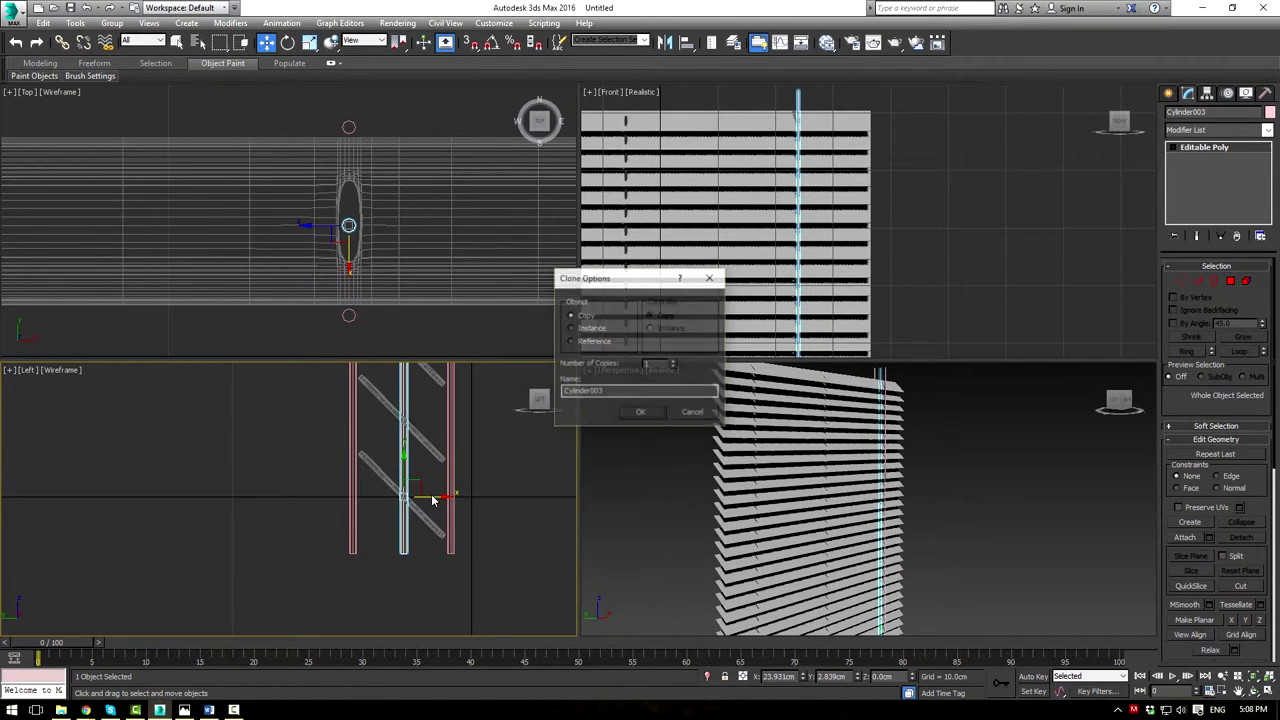
pyautogui.click(640, 413)
# Lower the middle copy's top vertices to just above the lowest slat, leaving a short piece, and exit vertex editing
pyautogui.scroll(-8, 432, 500)
pyautogui.moveTo(431, 502); pyautogui.dragTo(399, 584, button='middle')
pyautogui.scroll(-2, 399, 584)
pyautogui.press('1')
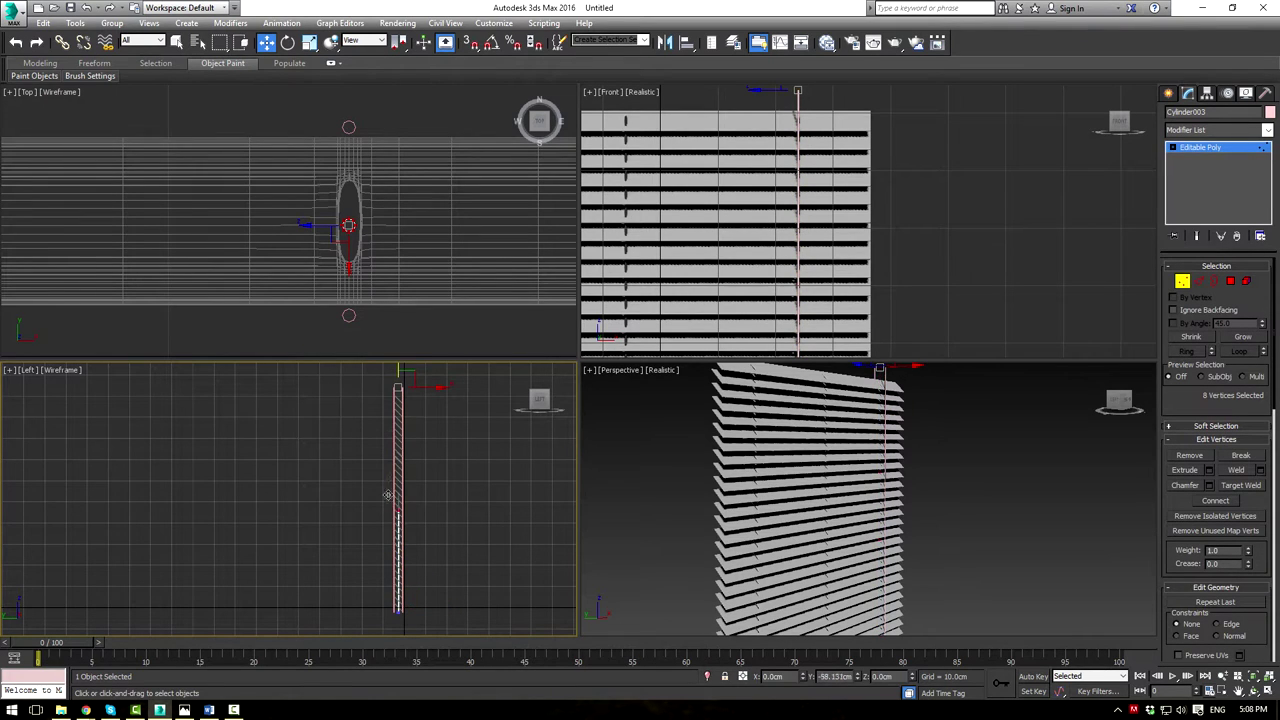
pyautogui.scroll(10, 386, 580)
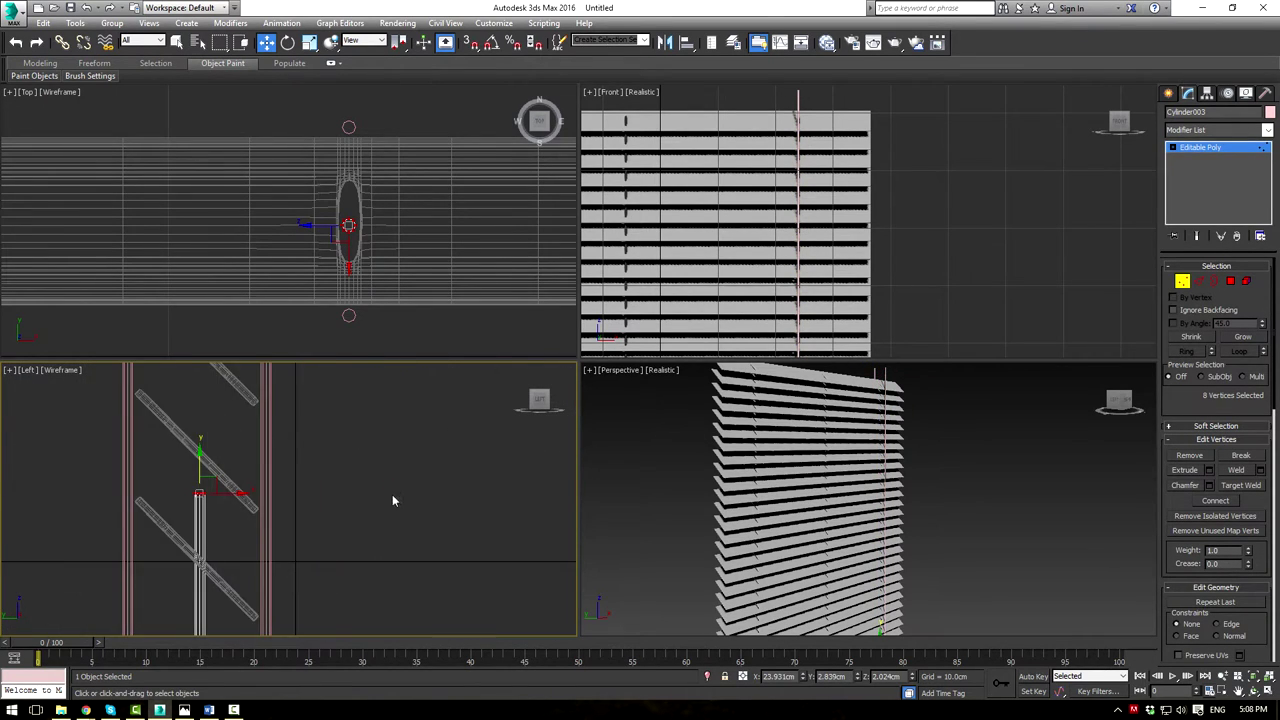
pyautogui.scroll(3, 368, 464)
pyautogui.moveTo(368, 464); pyautogui.dragTo(477, 480, button='middle')
pyautogui.scroll(-5, 488, 488)
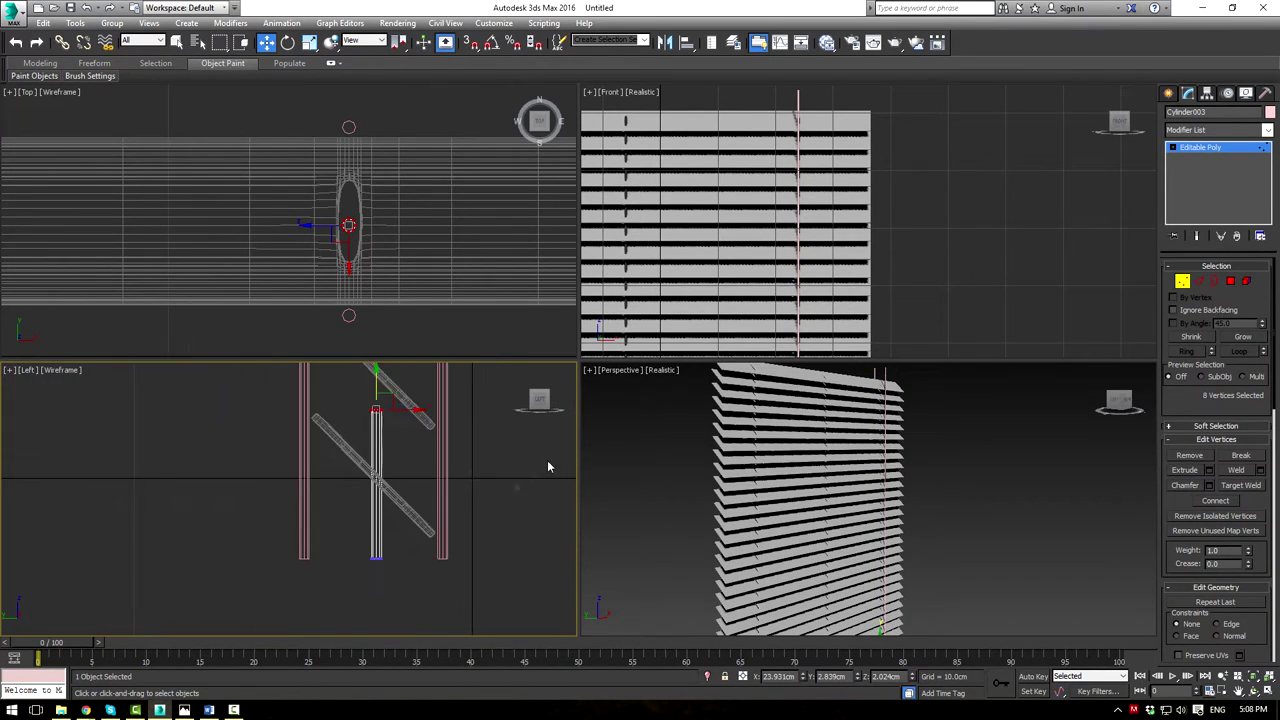
pyautogui.click(1205, 148)
# Rotate the short piece about 76 degrees to bridge the two cords, and move its end vertices in to meet the back cord
pyautogui.press('e')
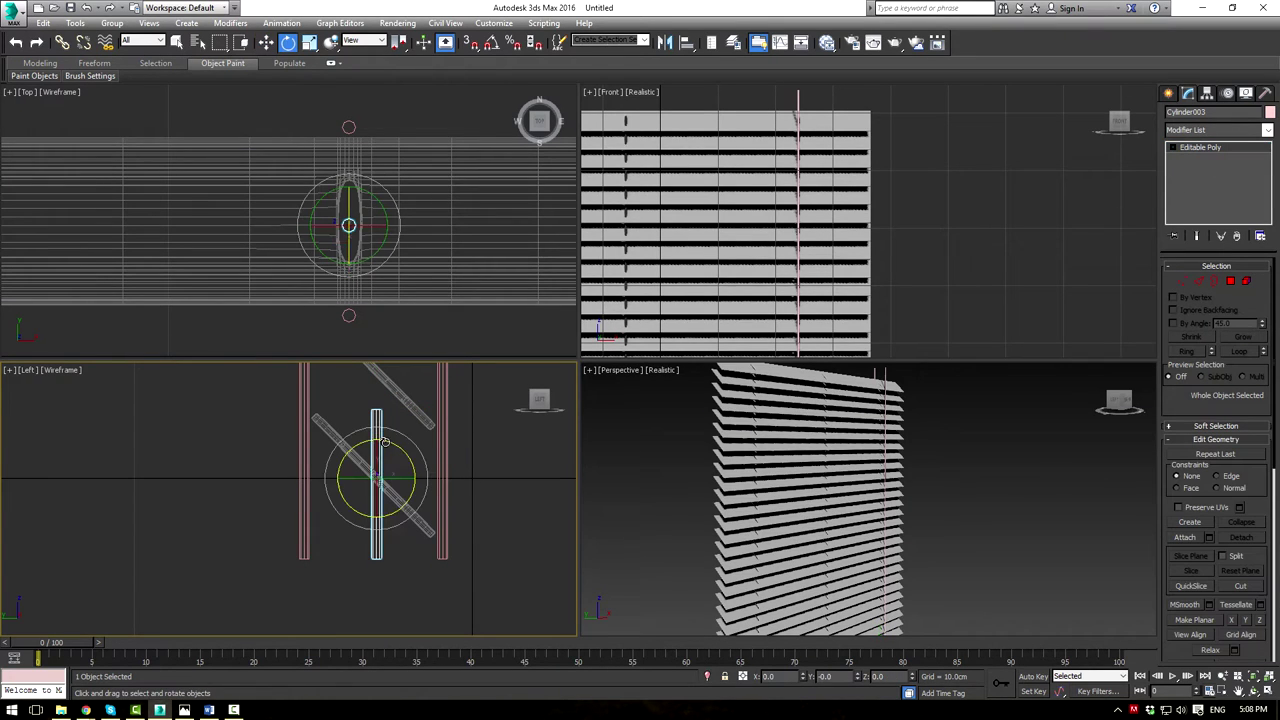
pyautogui.moveTo(397, 443); pyautogui.dragTo(481, 500)
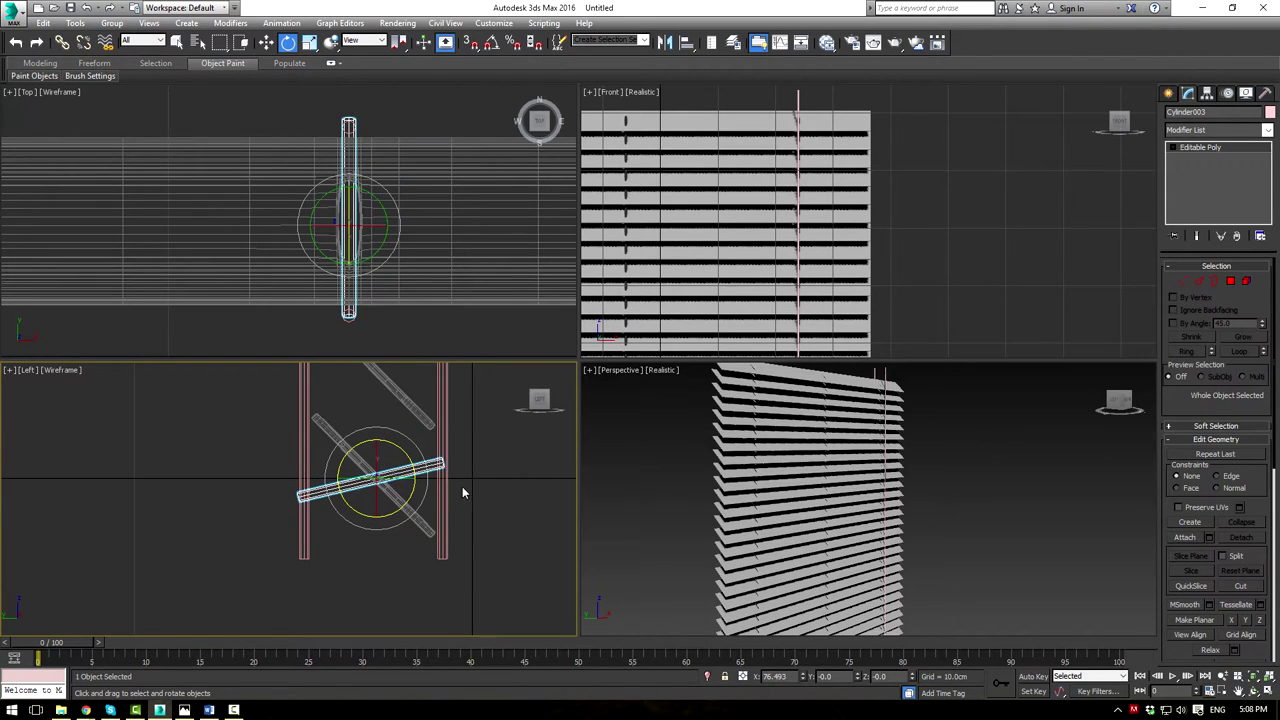
pyautogui.press('1')
pyautogui.scroll(4, 457, 468)
pyautogui.scroll(3, 418, 498)
pyautogui.moveTo(136, 557); pyautogui.dragTo(150, 568)
pyautogui.press('w')
pyautogui.moveTo(88, 509); pyautogui.dragTo(109, 500)
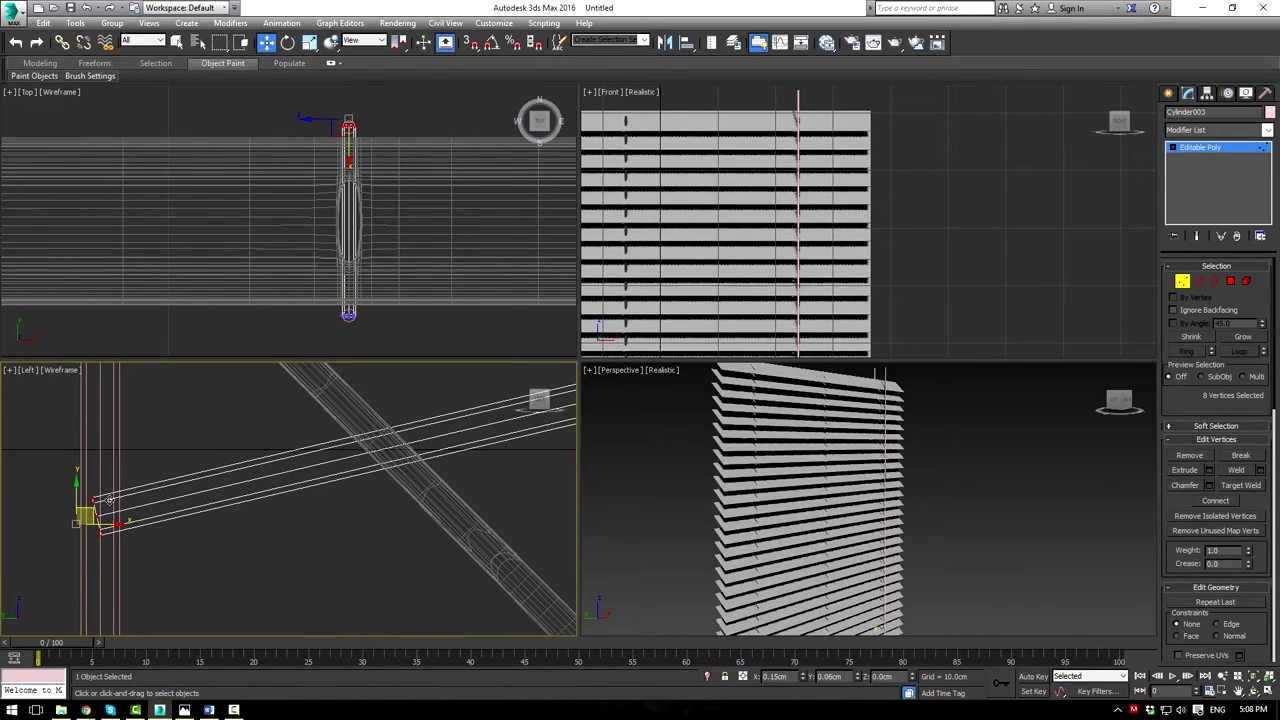
pyautogui.click(1194, 149)
# Scale the crosspiece between the two cords thinner across its section, using the Local reference coordinate system
pyautogui.moveTo(936, 464); pyautogui.dragTo(897, 431, button='middle')
pyautogui.press('z')
pyautogui.keyDown('alt'); pyautogui.moveTo(994, 532); pyautogui.dragTo(1014, 527, button='middle'); pyautogui.keyUp('alt')
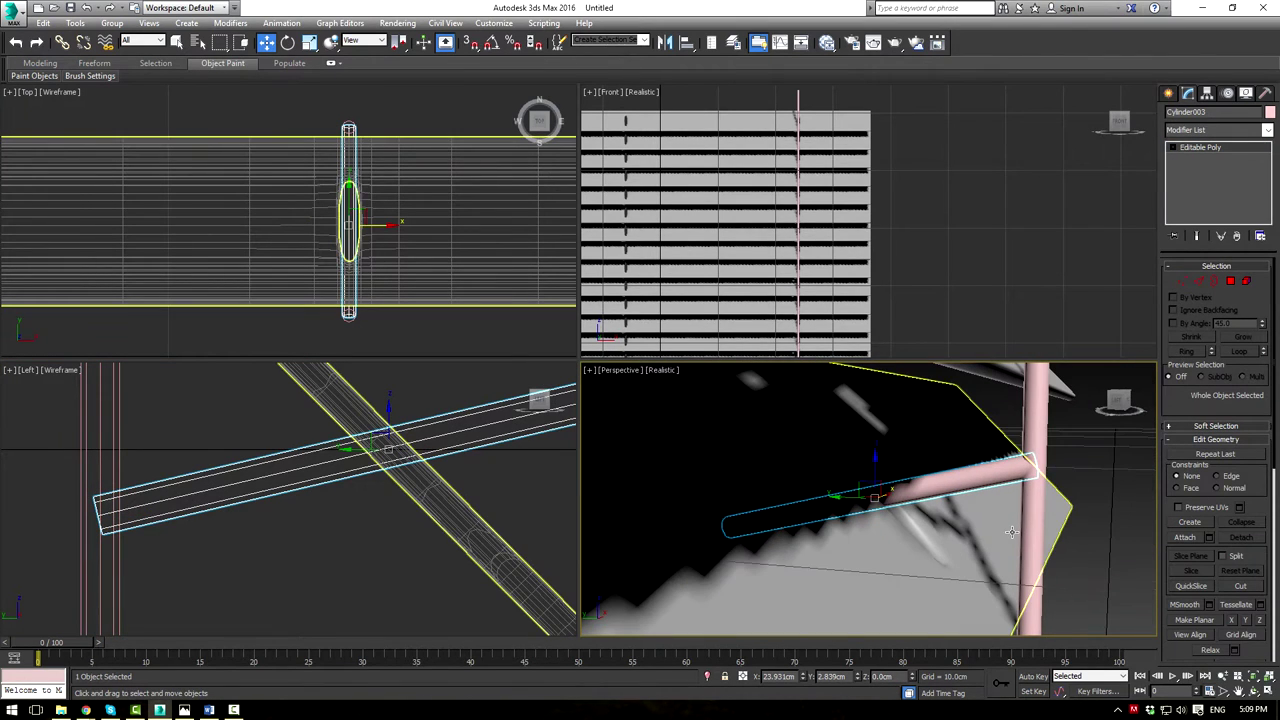
pyautogui.press('r')
pyautogui.click(360, 41)
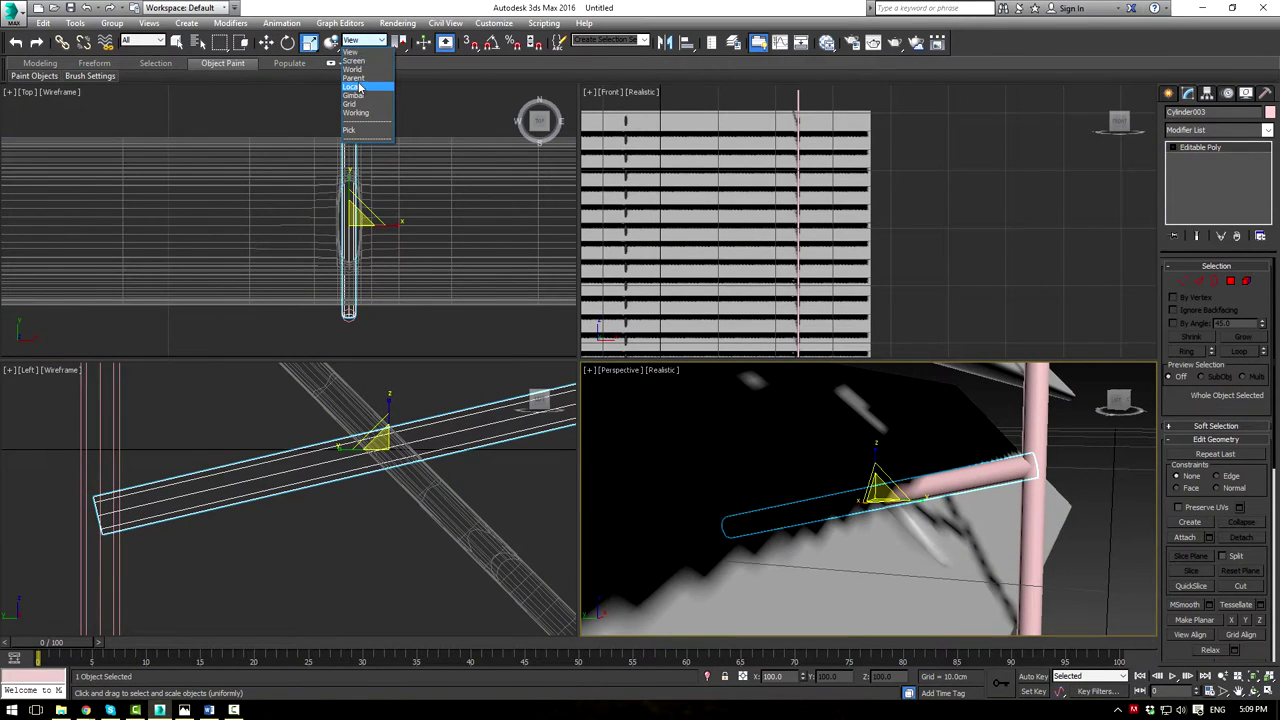
pyautogui.click(360, 88)
pyautogui.press('r')
pyautogui.moveTo(868, 491); pyautogui.dragTo(906, 525)
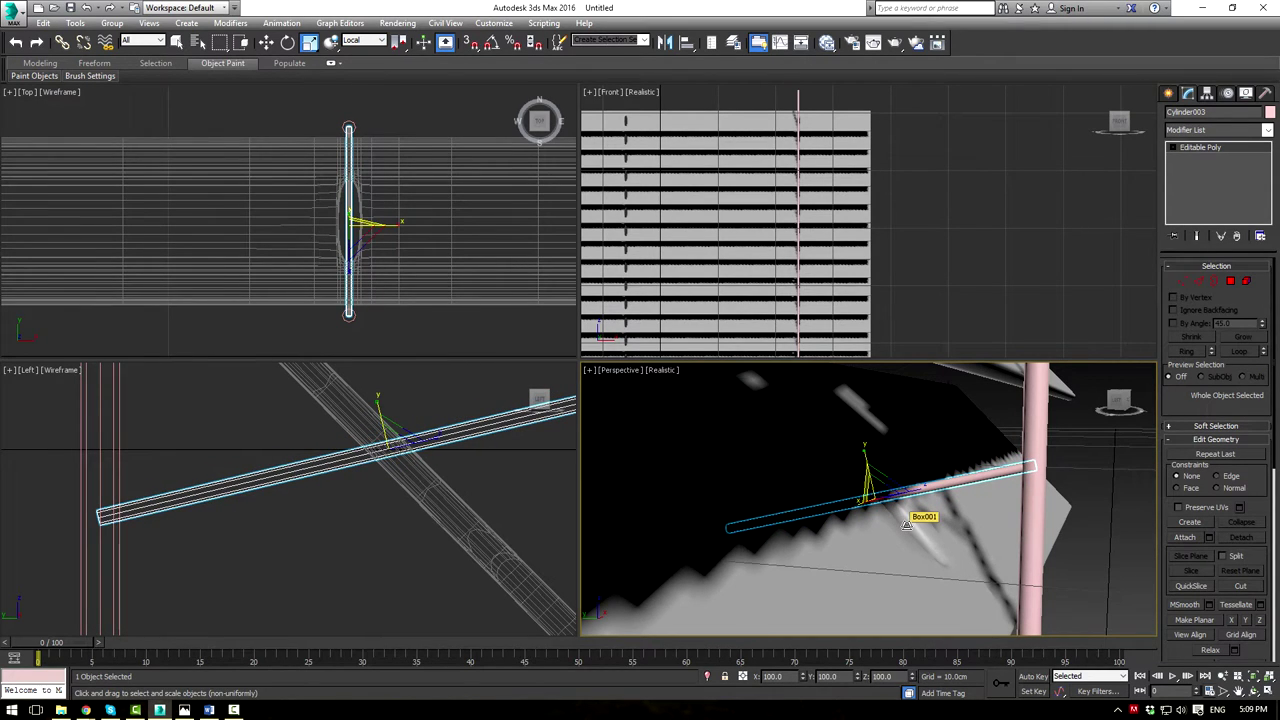
pyautogui.press('r')
# Scale the front and back cords down in cross-section to make them thinner, and clear the selection
pyautogui.moveTo(1075, 487); pyautogui.dragTo(895, 474, button='middle')
pyautogui.scroll(-7, 1046, 485)
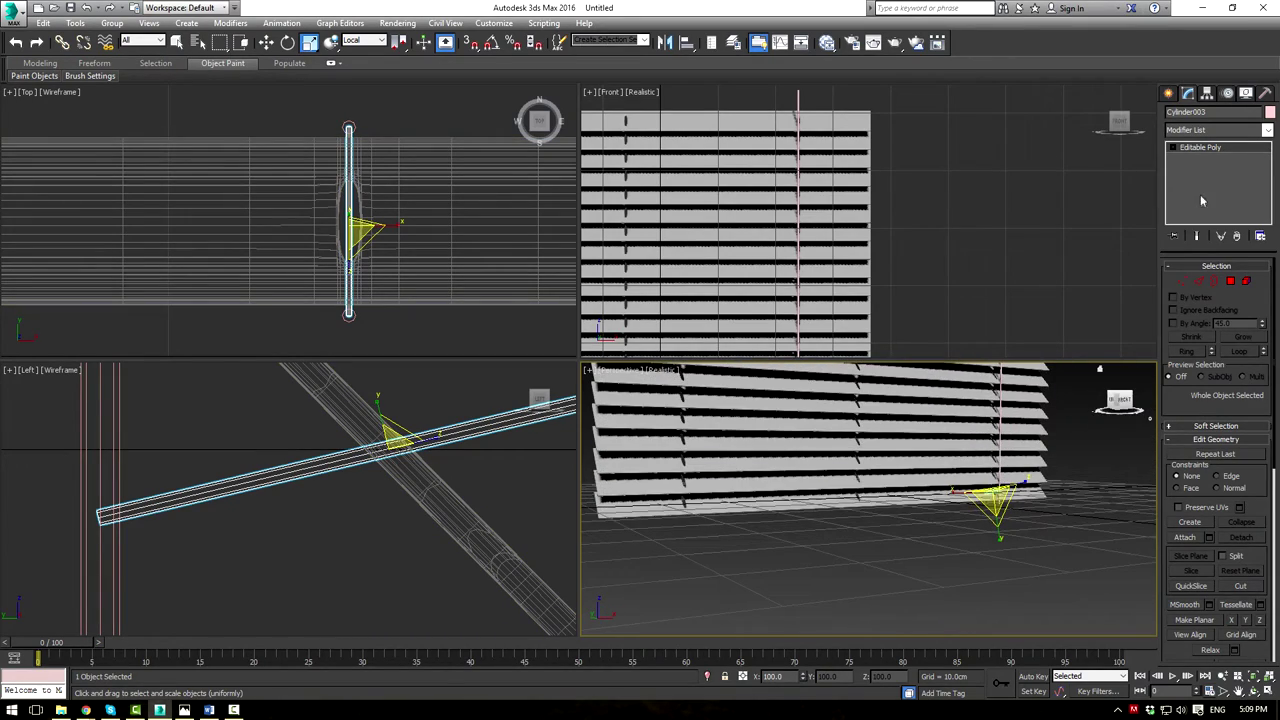
pyautogui.hotkey('alt', 'w')
pyautogui.scroll(-6, 850, 370)
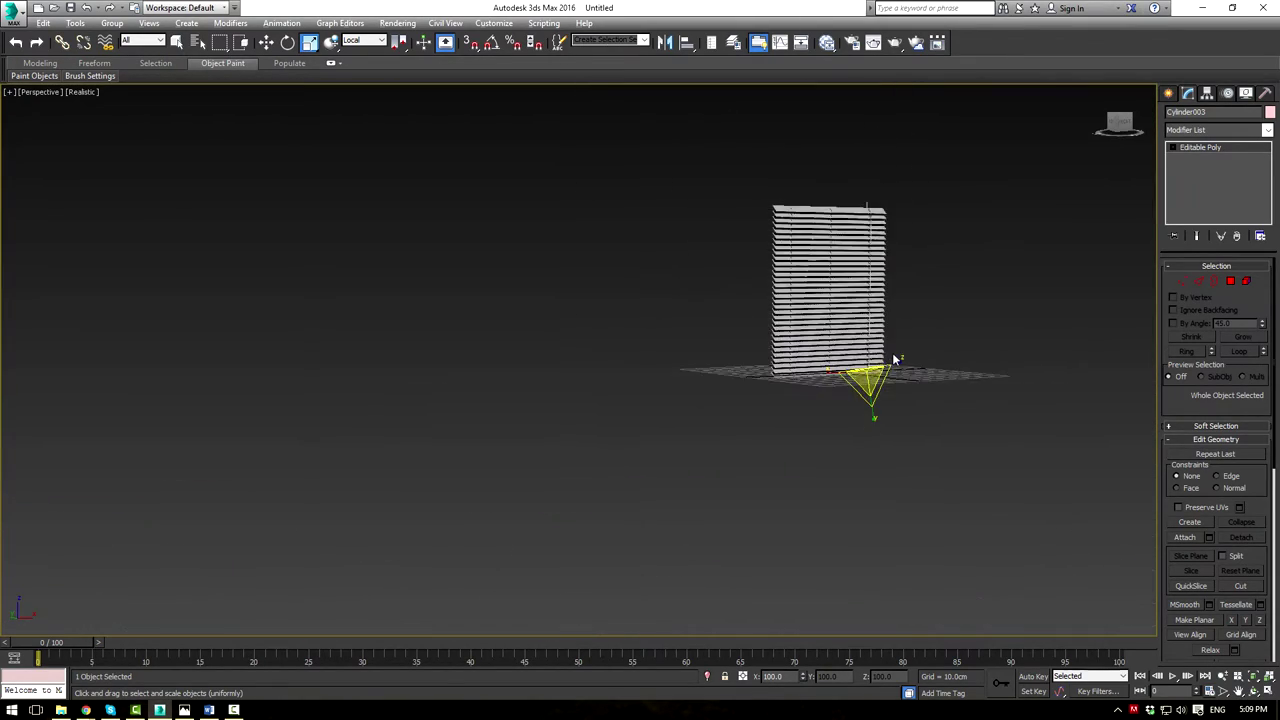
pyautogui.keyDown('alt'); pyautogui.moveTo(818, 373); pyautogui.dragTo(880, 369, button='middle'); pyautogui.keyUp('alt')
pyautogui.scroll(8, 884, 340)
pyautogui.moveTo(921, 225); pyautogui.dragTo(894, 406, button='middle')
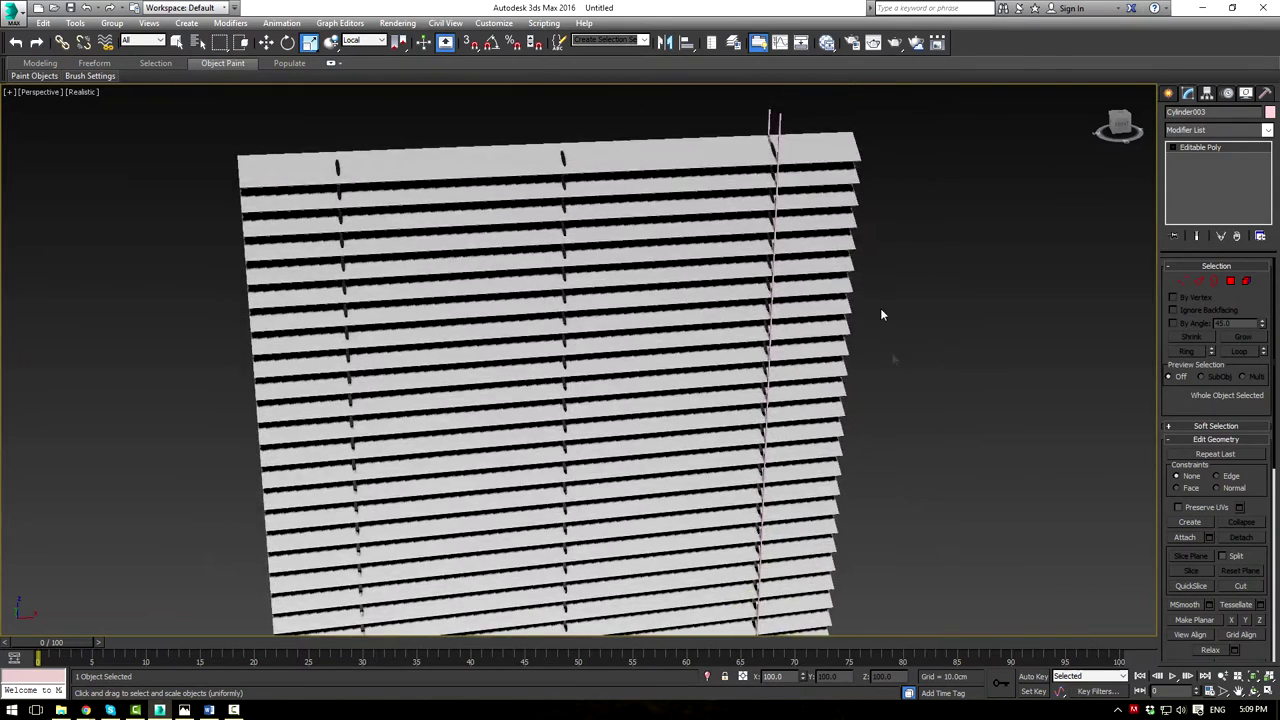
pyautogui.scroll(4, 878, 306)
pyautogui.moveTo(793, 154); pyautogui.dragTo(748, 362, button='middle')
pyautogui.scroll(3, 690, 368)
pyautogui.scroll(-1, 522, 442)
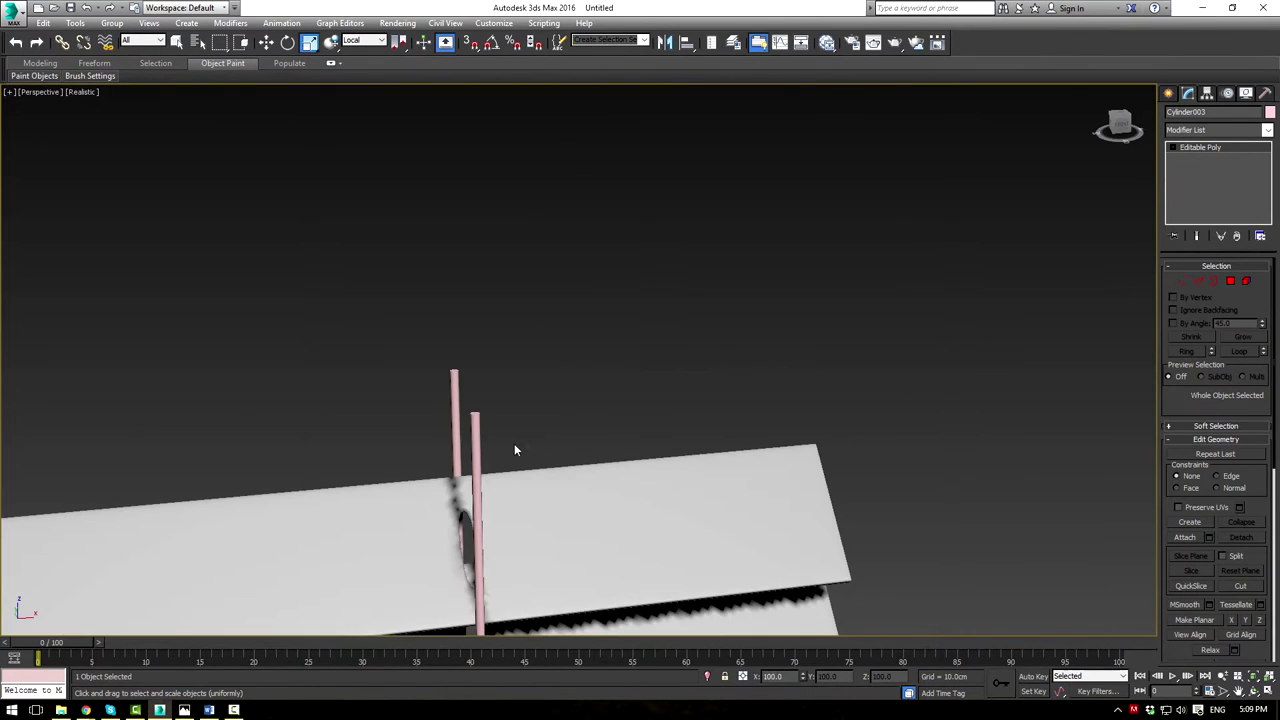
pyautogui.click(472, 445)
pyautogui.hotkey('alt', 'w')
pyautogui.moveTo(260, 245); pyautogui.dragTo(277, 191, button='middle')
pyautogui.scroll(3, 330, 250)
pyautogui.moveTo(400, 238); pyautogui.dragTo(377, 264)
pyautogui.moveTo(451, 188); pyautogui.dragTo(434, 308, button='middle')
pyautogui.moveTo(406, 143); pyautogui.dragTo(389, 317, button='middle')
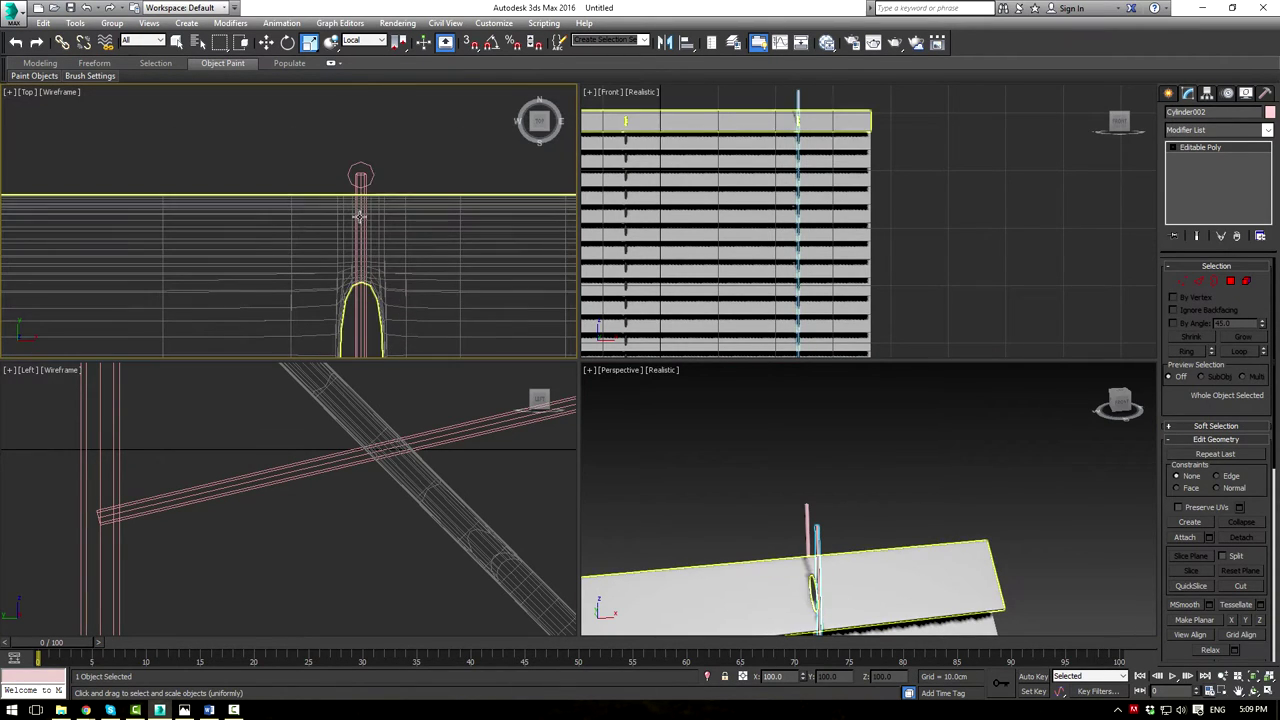
pyautogui.click(366, 175)
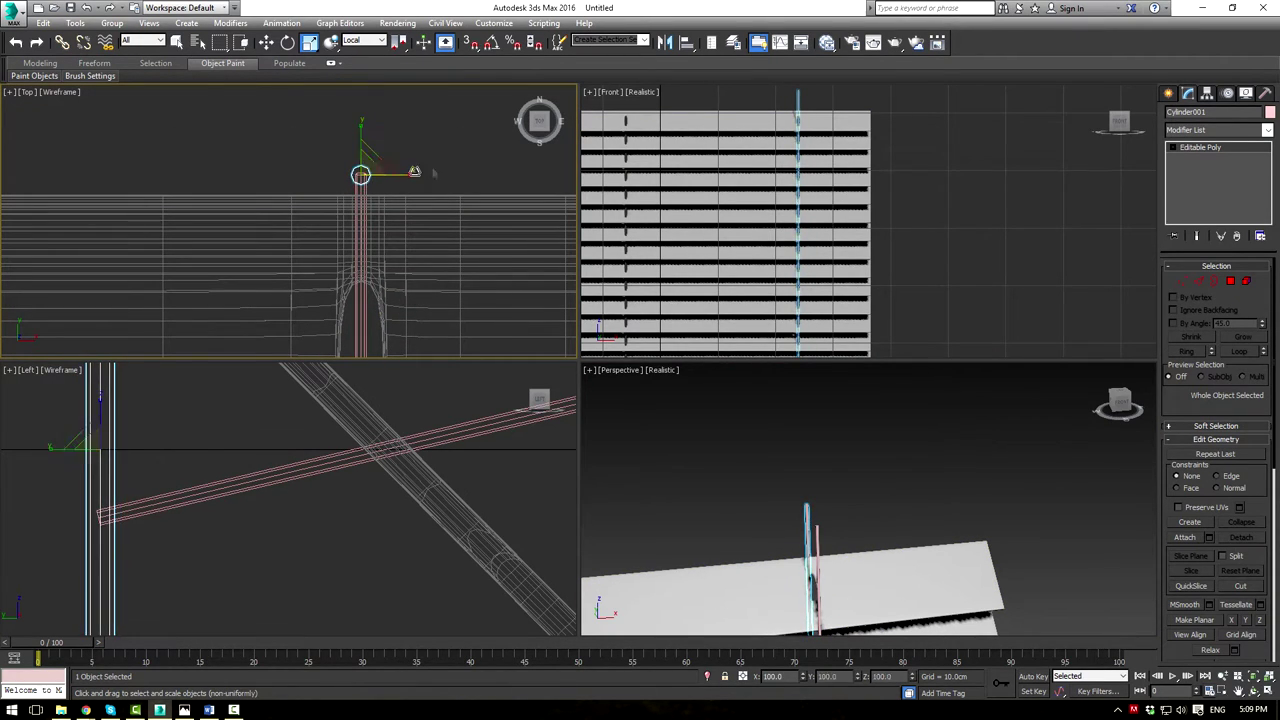
pyautogui.click(884, 489)
# Clone the crosspiece upward as 30 copies spaced about 3.22 cm apart, one for each slat above the lowest
pyautogui.scroll(-5, 851, 348)
pyautogui.moveTo(866, 590); pyautogui.dragTo(858, 440, button='middle')
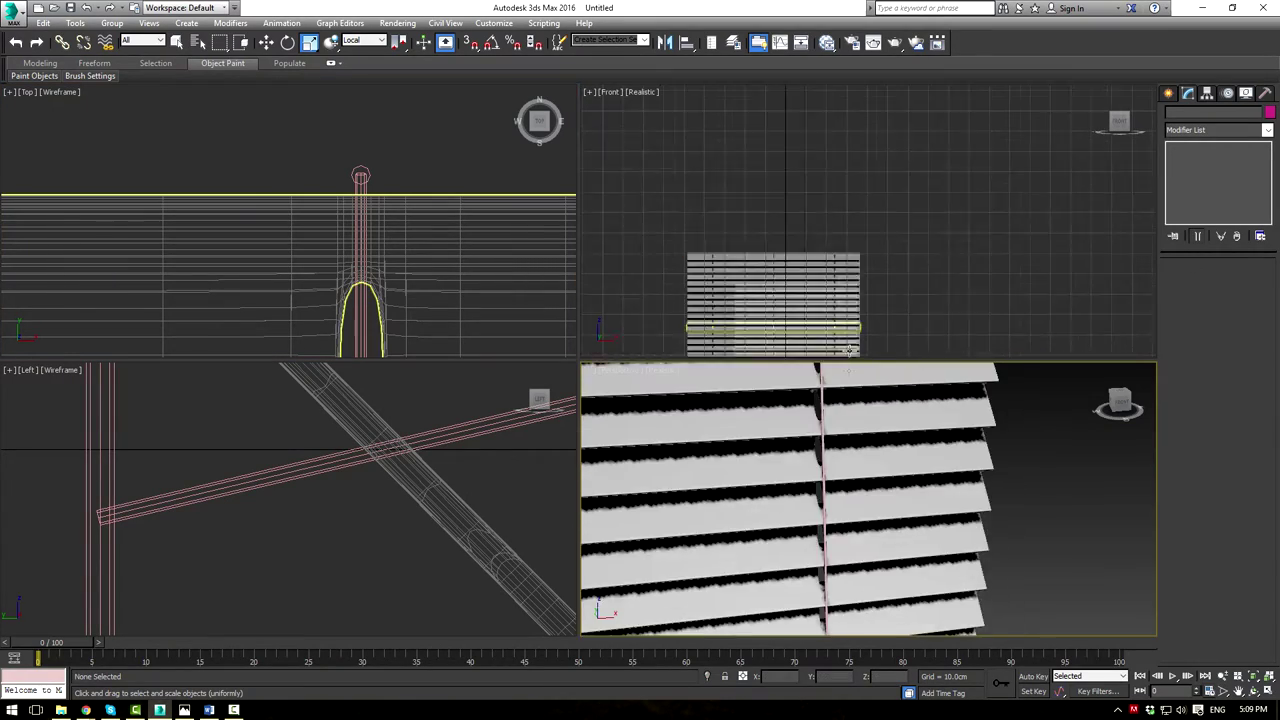
pyautogui.scroll(-4, 855, 549)
pyautogui.hotkey('alt', 'w')
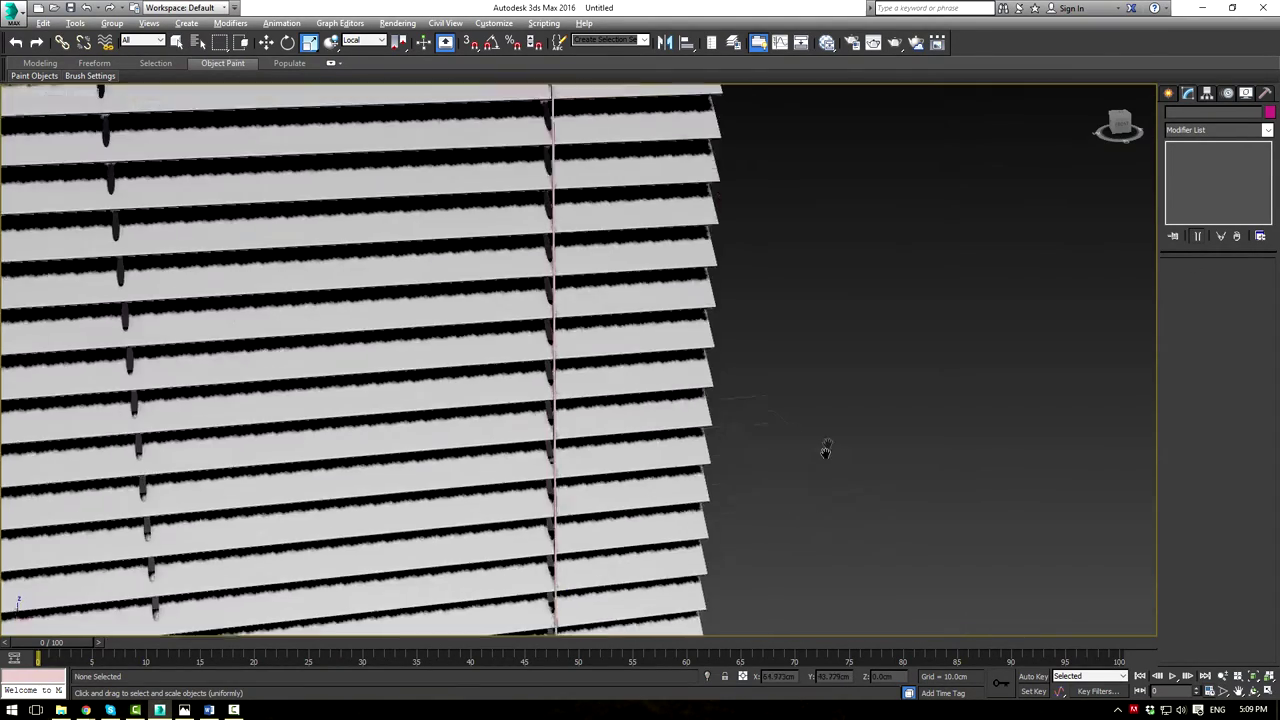
pyautogui.scroll(5, 531, 380)
pyautogui.keyDown('alt'); pyautogui.moveTo(531, 380); pyautogui.dragTo(592, 318, button='middle'); pyautogui.keyUp('alt')
pyautogui.click(553, 236)
pyautogui.hotkey('alt', 'w')
pyautogui.press('w')
pyautogui.scroll(5, 375, 488)
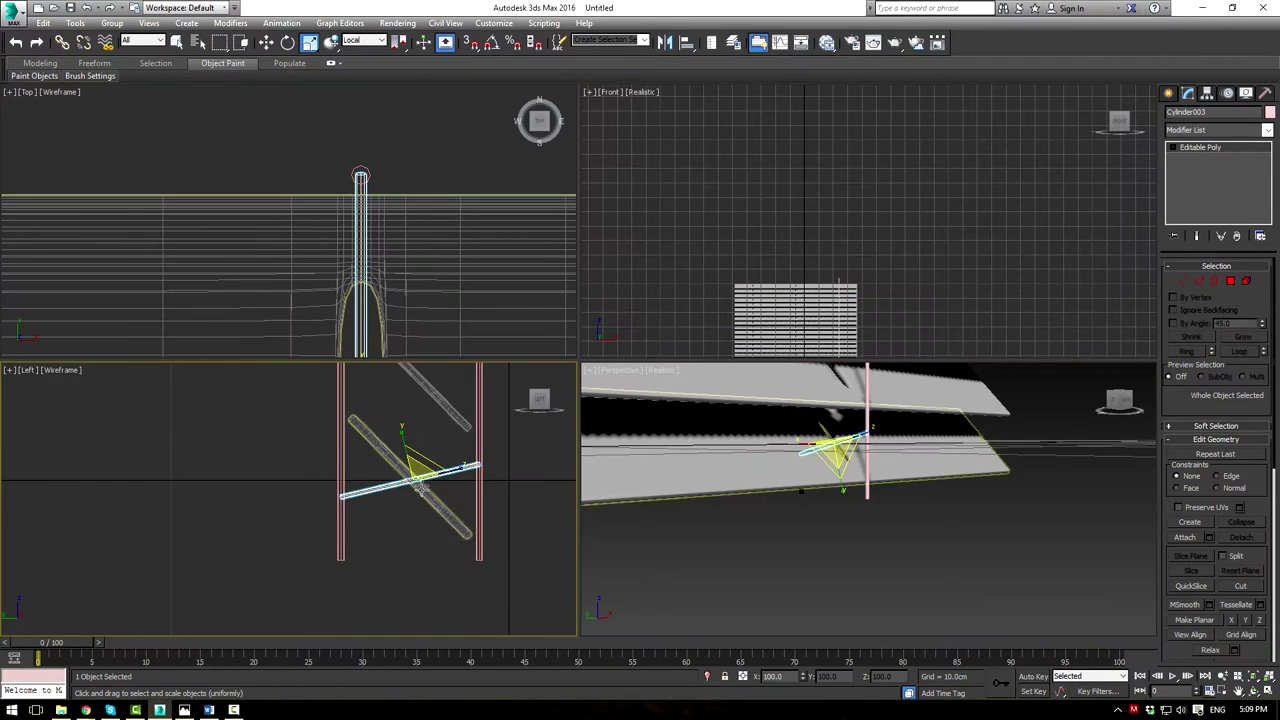
pyautogui.moveTo(375, 488); pyautogui.dragTo(373, 555, button='middle')
pyautogui.keyDown('shift'); pyautogui.moveTo(360, 563); pyautogui.dragTo(366, 453); pyautogui.keyUp('shift')
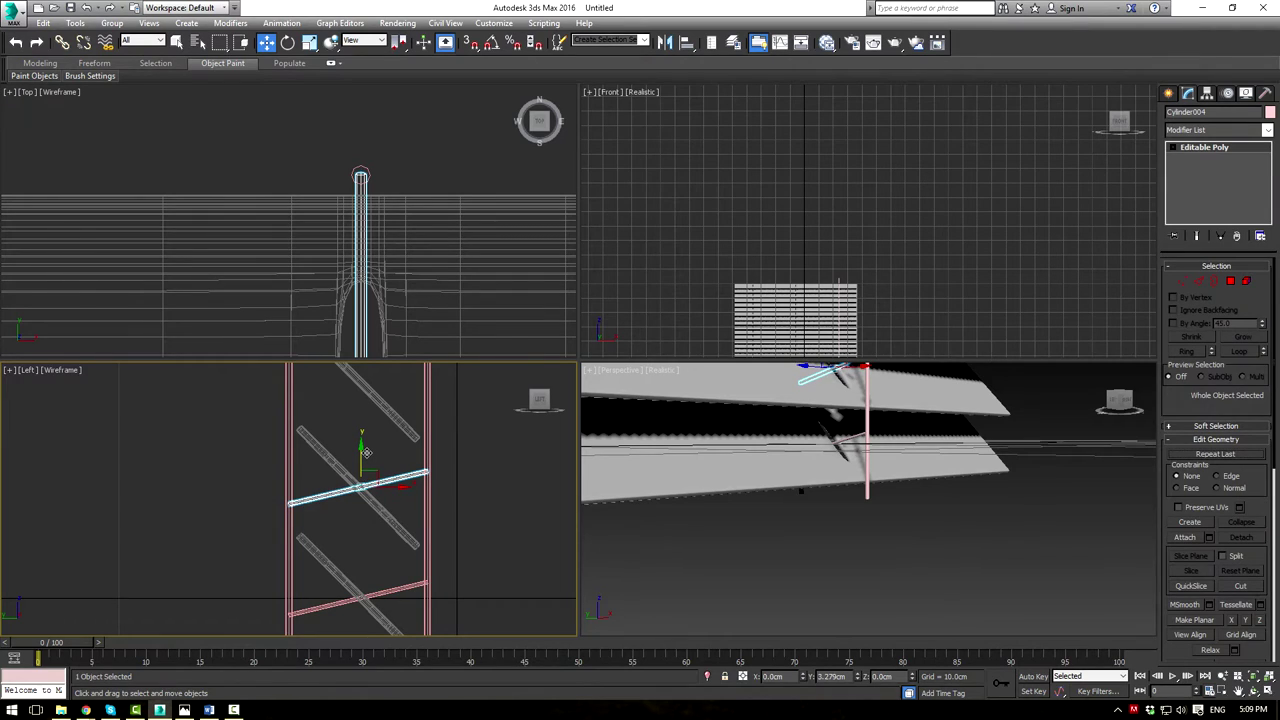
pyautogui.moveTo(366, 453); pyautogui.dragTo(368, 455)
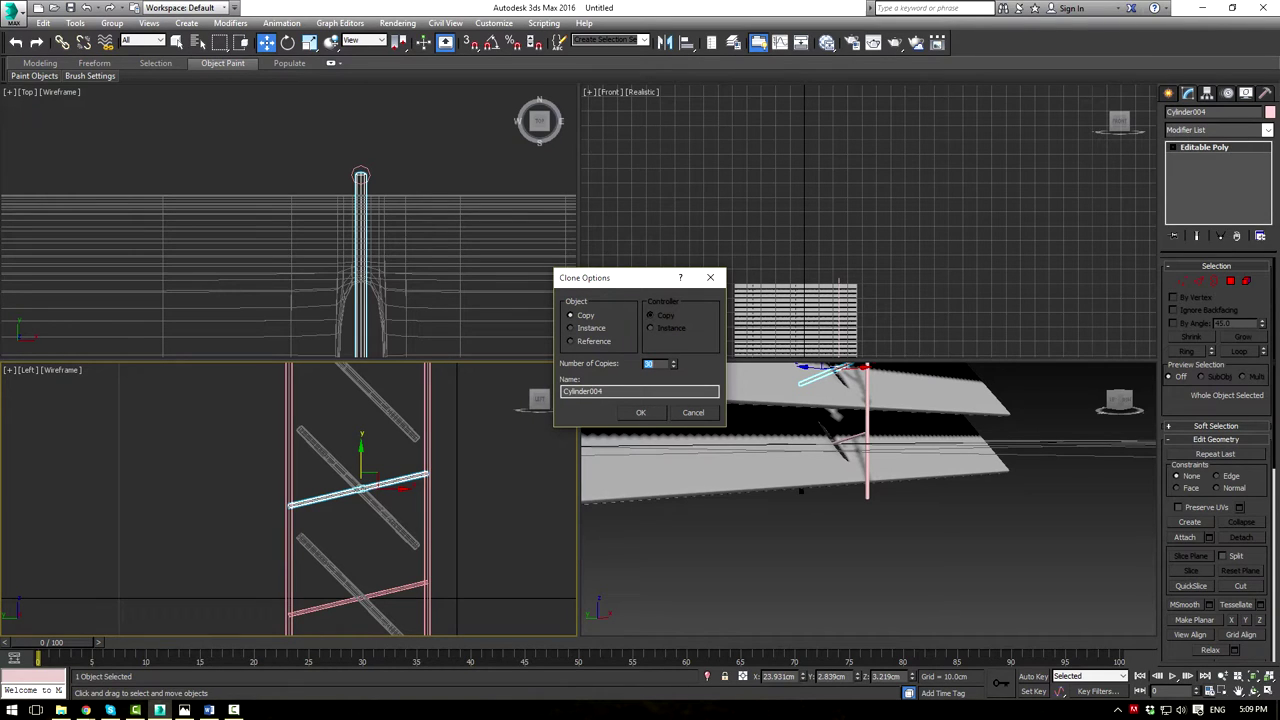
pyautogui.click(642, 414)
# Lower the top four crosspieces one by one so that each crosses the middle of its slat
pyautogui.scroll(-5, 380, 421)
pyautogui.scroll(4, 380, 421)
pyautogui.scroll(2, 377, 396)
pyautogui.moveTo(377, 396); pyautogui.dragTo(388, 547, button='middle')
pyautogui.moveTo(389, 481); pyautogui.dragTo(394, 486, button='middle')
pyautogui.scroll(2, 394, 486)
pyautogui.moveTo(313, 383); pyautogui.dragTo(336, 414, button='middle')
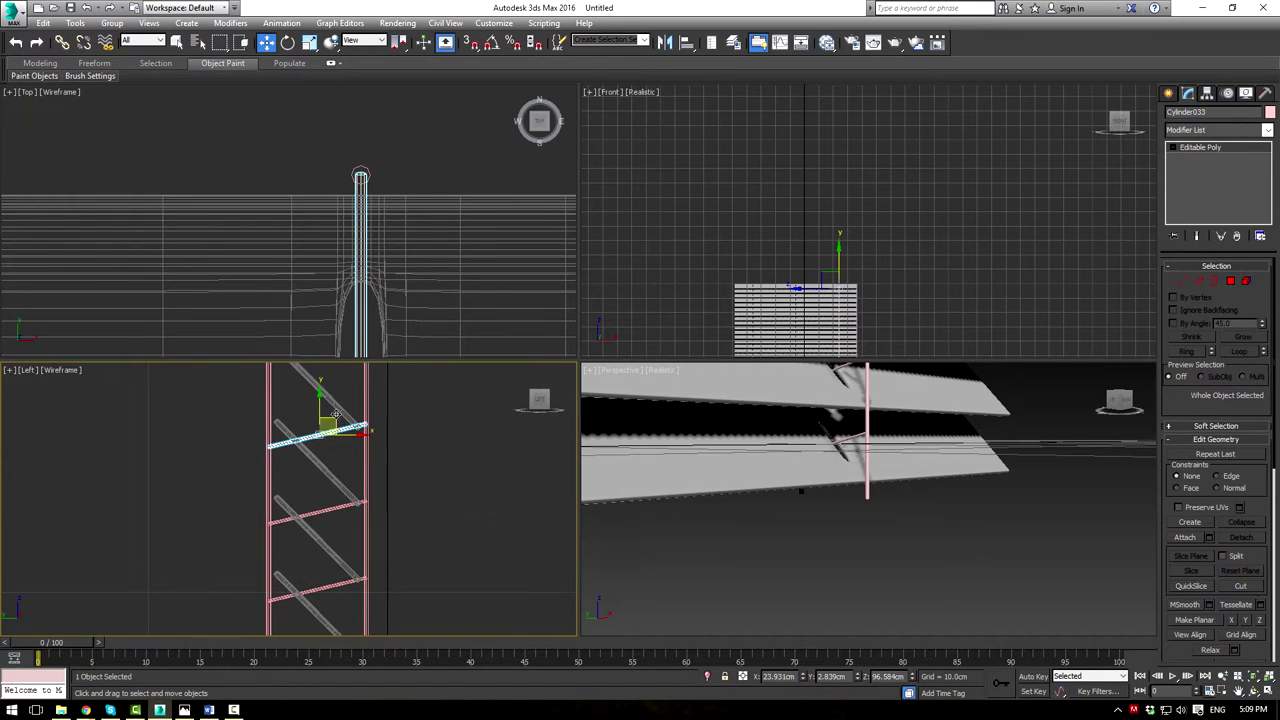
pyautogui.moveTo(318, 403); pyautogui.dragTo(326, 422)
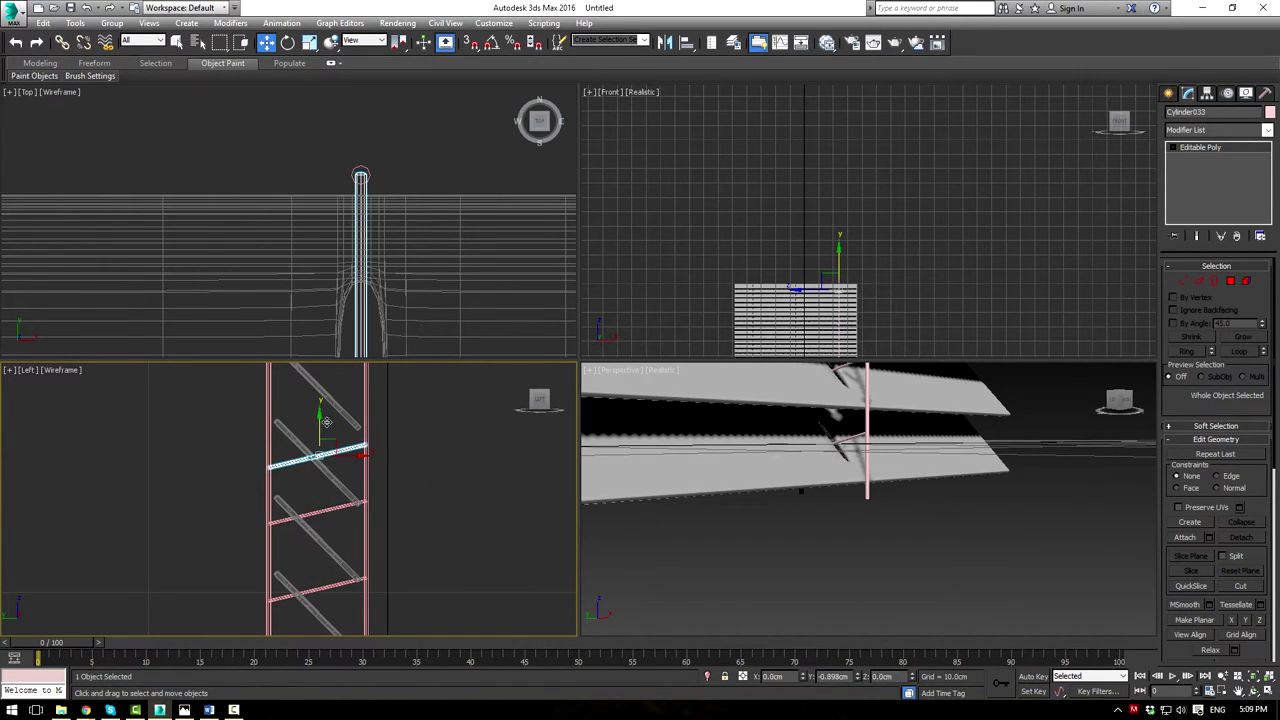
pyautogui.moveTo(325, 510); pyautogui.dragTo(325, 528)
pyautogui.moveTo(330, 539); pyautogui.dragTo(338, 381, button='middle')
pyautogui.moveTo(331, 429); pyautogui.dragTo(331, 452)
pyautogui.moveTo(338, 497); pyautogui.dragTo(332, 416, button='middle')
pyautogui.moveTo(330, 422); pyautogui.dragTo(325, 447)
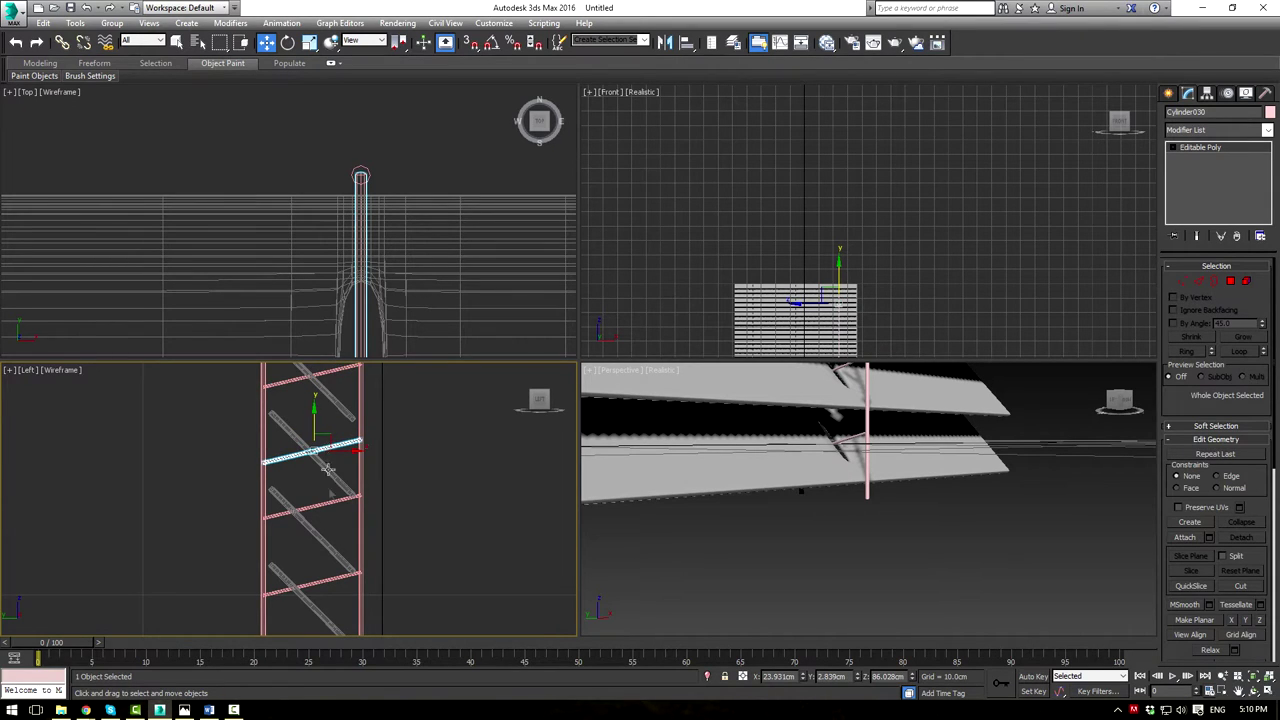
# Lower the fifth through ninth crosspieces from the top individually to line up with their slats
pyautogui.moveTo(330, 452); pyautogui.dragTo(334, 350, button='middle')
pyautogui.moveTo(317, 422); pyautogui.dragTo(318, 404, button='middle')
pyautogui.moveTo(320, 397); pyautogui.dragTo(323, 408)
pyautogui.moveTo(322, 463); pyautogui.dragTo(327, 485)
pyautogui.moveTo(325, 562); pyautogui.dragTo(323, 443, button='middle')
pyautogui.moveTo(320, 433); pyautogui.dragTo(318, 455)
pyautogui.moveTo(325, 507); pyautogui.dragTo(327, 522)
pyautogui.moveTo(350, 559); pyautogui.dragTo(335, 421, button='middle')
pyautogui.moveTo(308, 452); pyautogui.dragTo(309, 463)
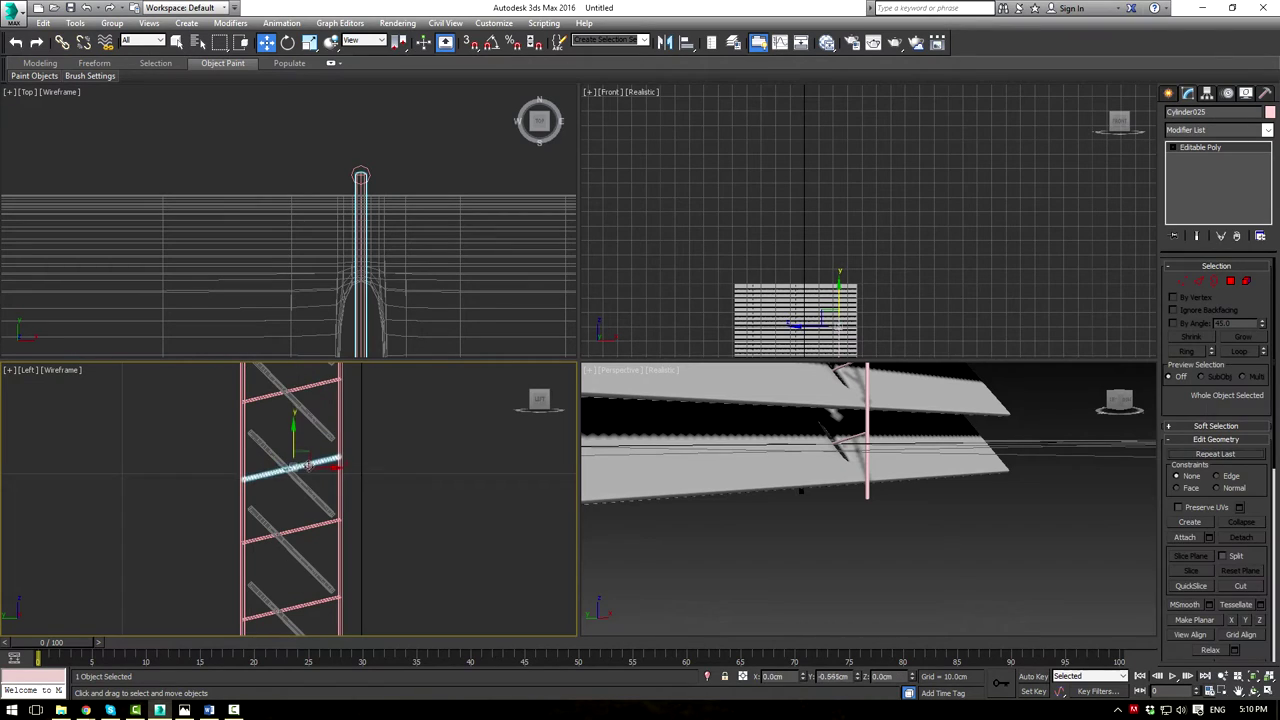
# Shift the tenth through seventeenth crosspieces from the top slightly down, each onto the centre of its slat
pyautogui.moveTo(319, 530); pyautogui.dragTo(316, 484, button='middle')
pyautogui.moveTo(313, 481); pyautogui.dragTo(312, 488)
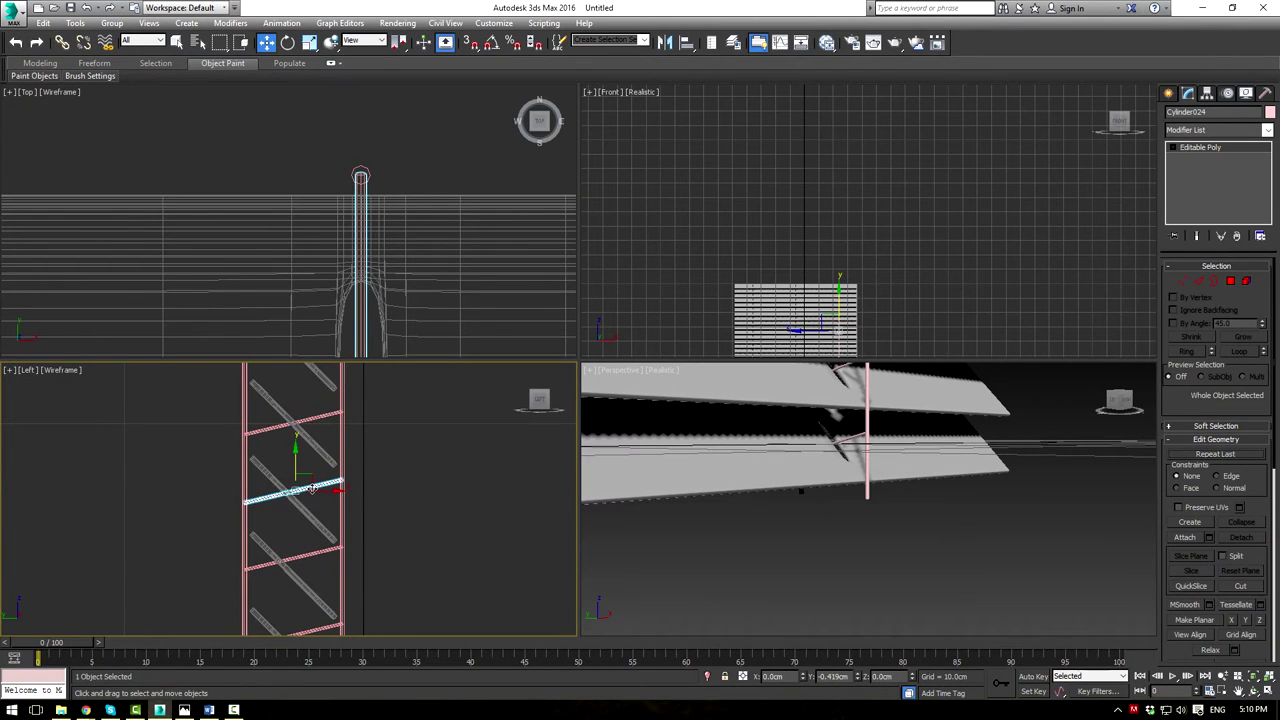
pyautogui.moveTo(321, 544); pyautogui.dragTo(314, 467, button='middle')
pyautogui.moveTo(312, 474); pyautogui.dragTo(312, 485)
pyautogui.moveTo(309, 512); pyautogui.dragTo(306, 401, button='middle')
pyautogui.moveTo(301, 439); pyautogui.dragTo(301, 455)
pyautogui.moveTo(321, 511); pyautogui.dragTo(322, 522)
pyautogui.moveTo(338, 571); pyautogui.dragTo(327, 450, button='middle')
pyautogui.click(304, 477)
pyautogui.click(302, 475)
pyautogui.moveTo(304, 481); pyautogui.dragTo(304, 481)
pyautogui.click(303, 549)
pyautogui.moveTo(303, 549); pyautogui.dragTo(303, 556)
pyautogui.moveTo(305, 600); pyautogui.dragTo(303, 442, button='middle')
pyautogui.moveTo(293, 473); pyautogui.dragTo(293, 472)
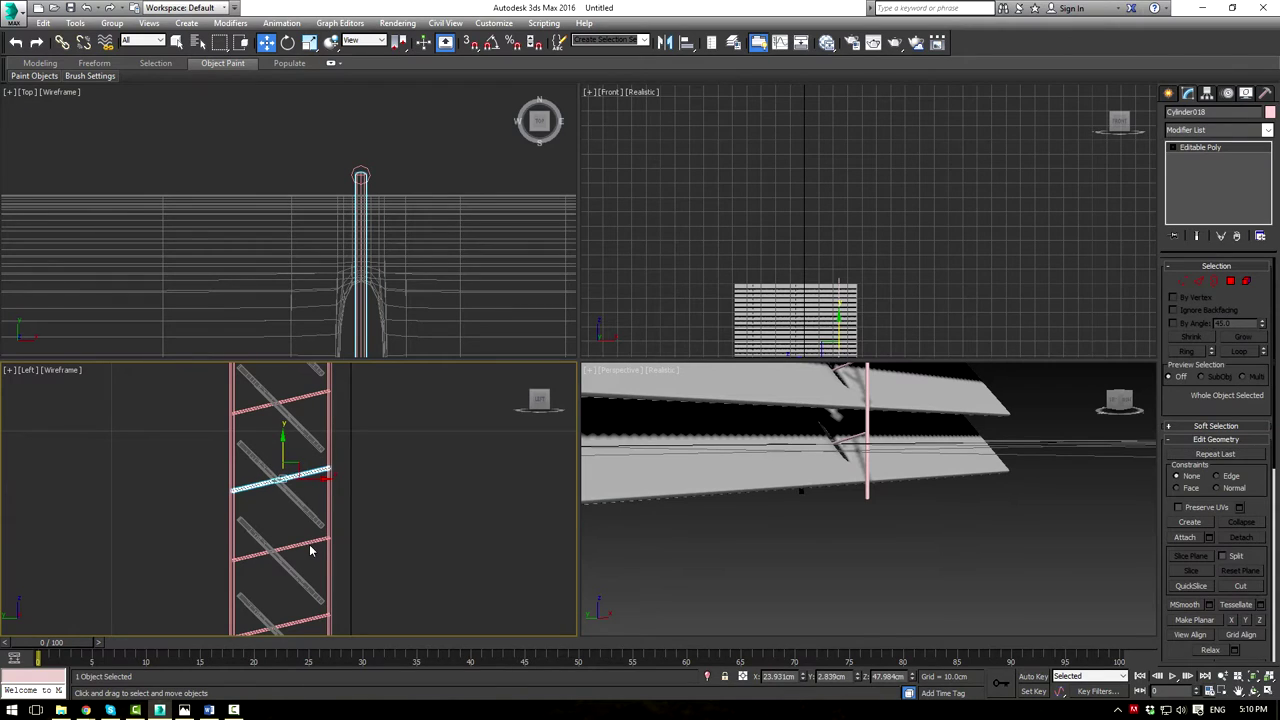
pyautogui.moveTo(310, 550); pyautogui.dragTo(305, 550)
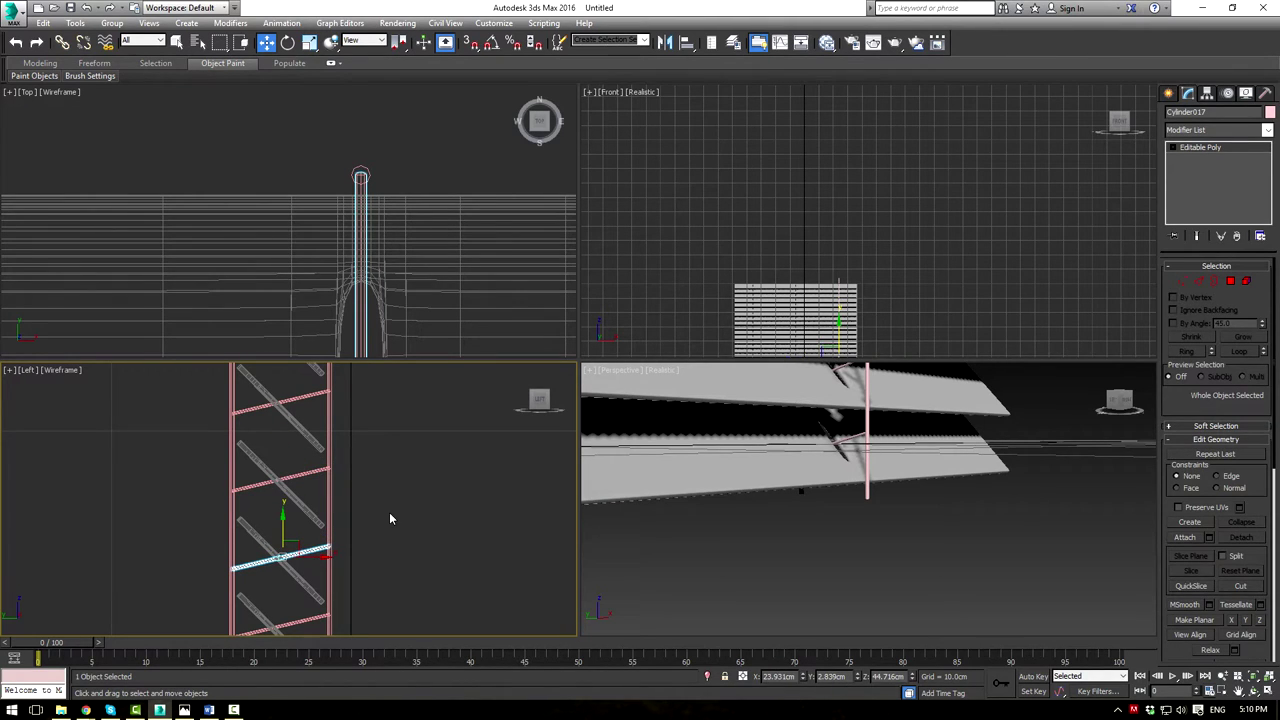
# Nudge the next eight crosspieces below down one at a time to centre them on their slats
pyautogui.moveTo(380, 534); pyautogui.dragTo(423, 358, button='middle')
pyautogui.moveTo(346, 449); pyautogui.dragTo(346, 453)
pyautogui.click(348, 528)
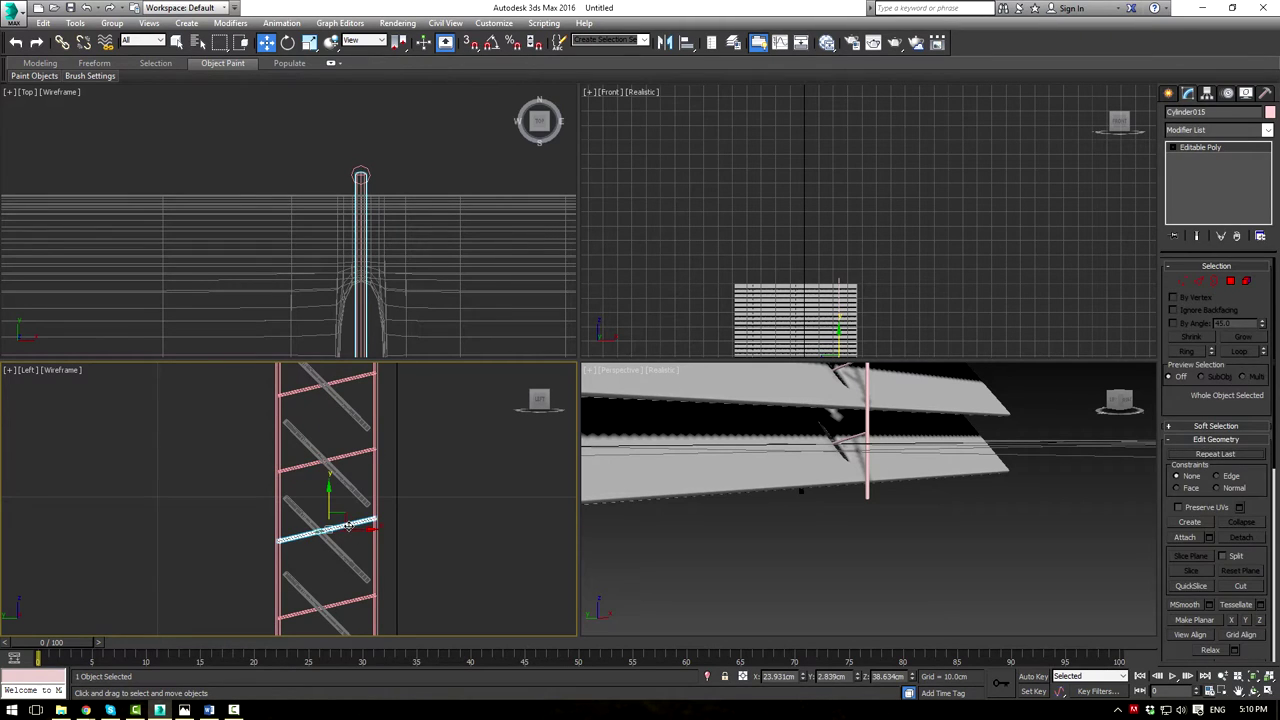
pyautogui.click(348, 602)
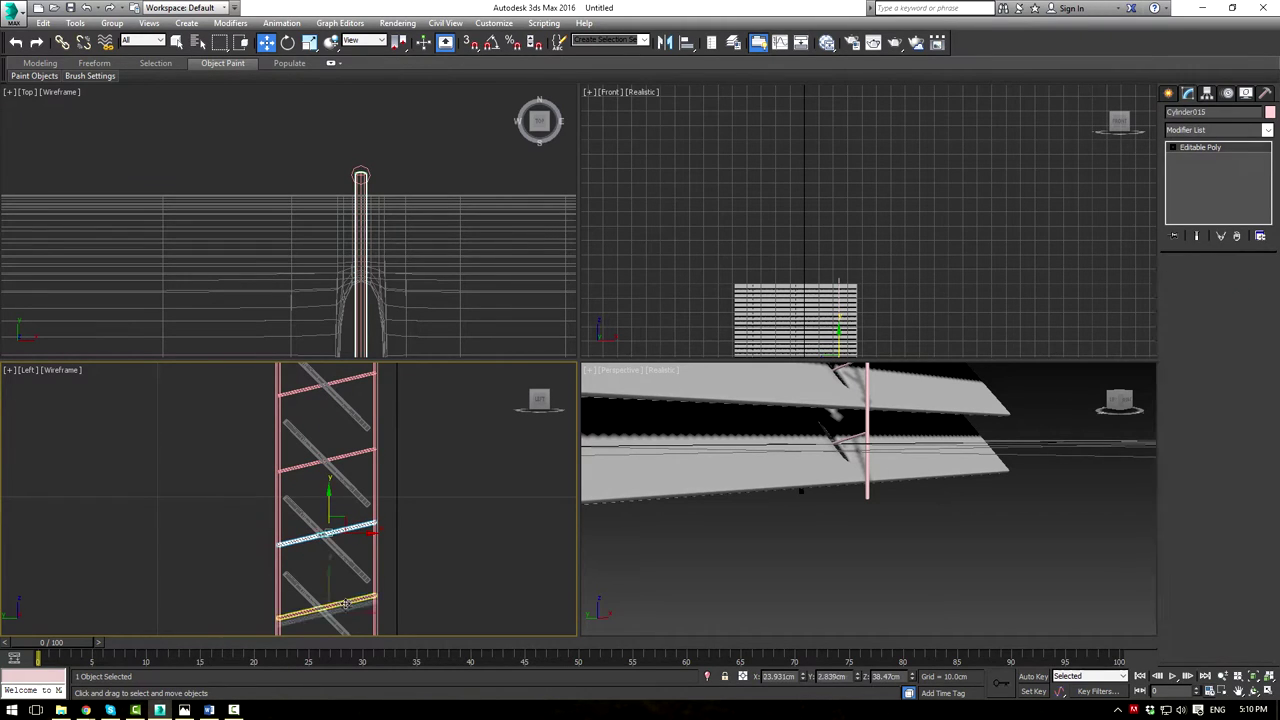
pyautogui.moveTo(374, 563); pyautogui.dragTo(380, 398, button='middle')
pyautogui.moveTo(350, 505); pyautogui.dragTo(351, 507)
pyautogui.scroll(-4, 353, 580)
pyautogui.moveTo(392, 586); pyautogui.dragTo(385, 401, button='middle')
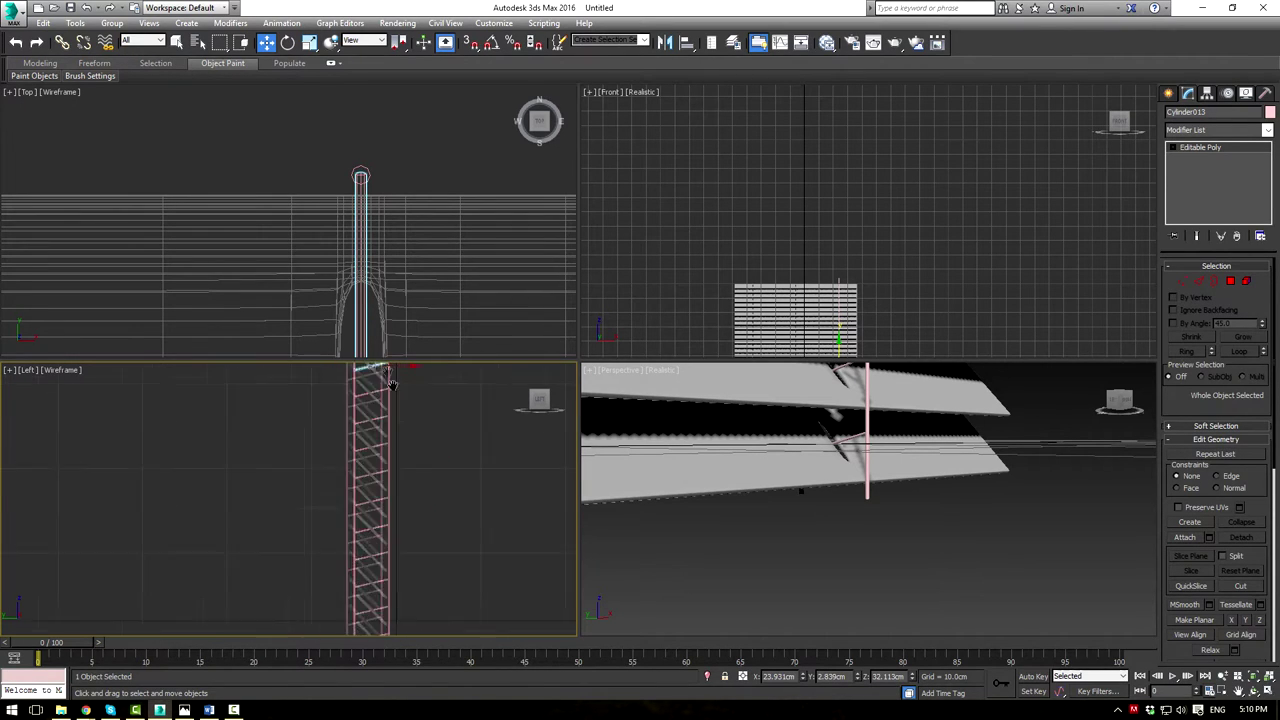
pyautogui.click(348, 393)
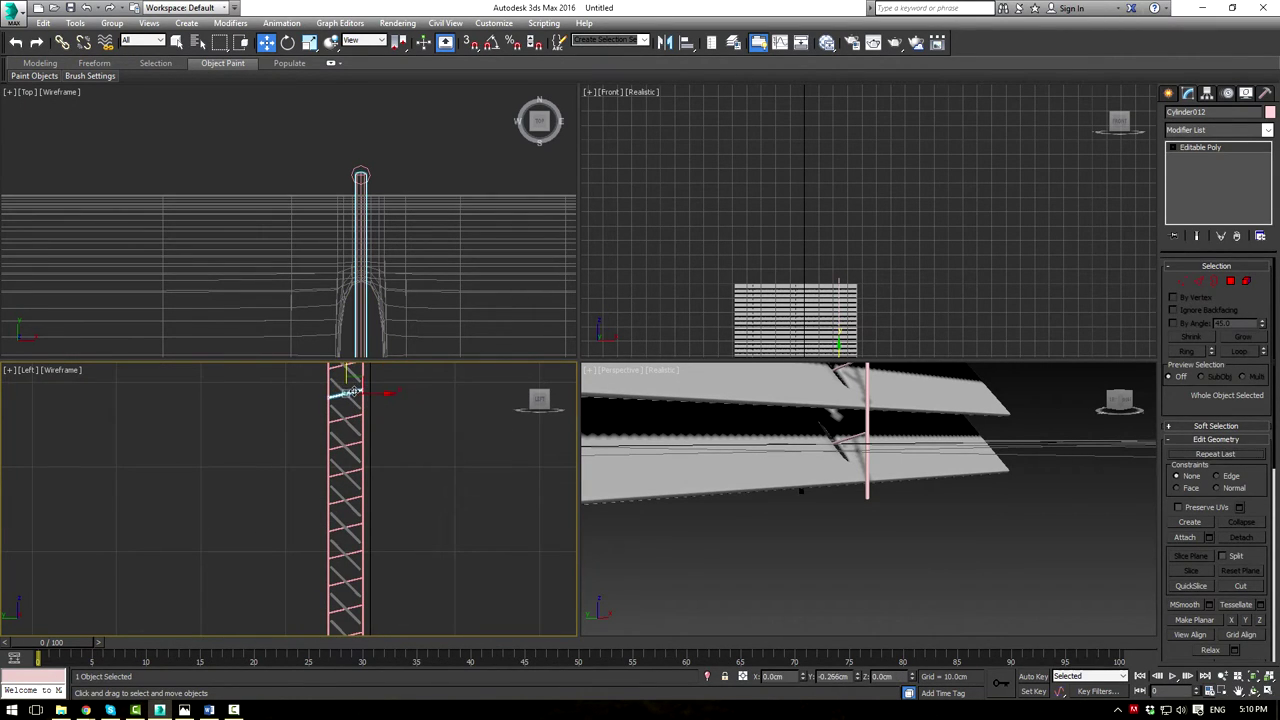
pyautogui.click(348, 418)
pyautogui.click(348, 443)
pyautogui.click(348, 468)
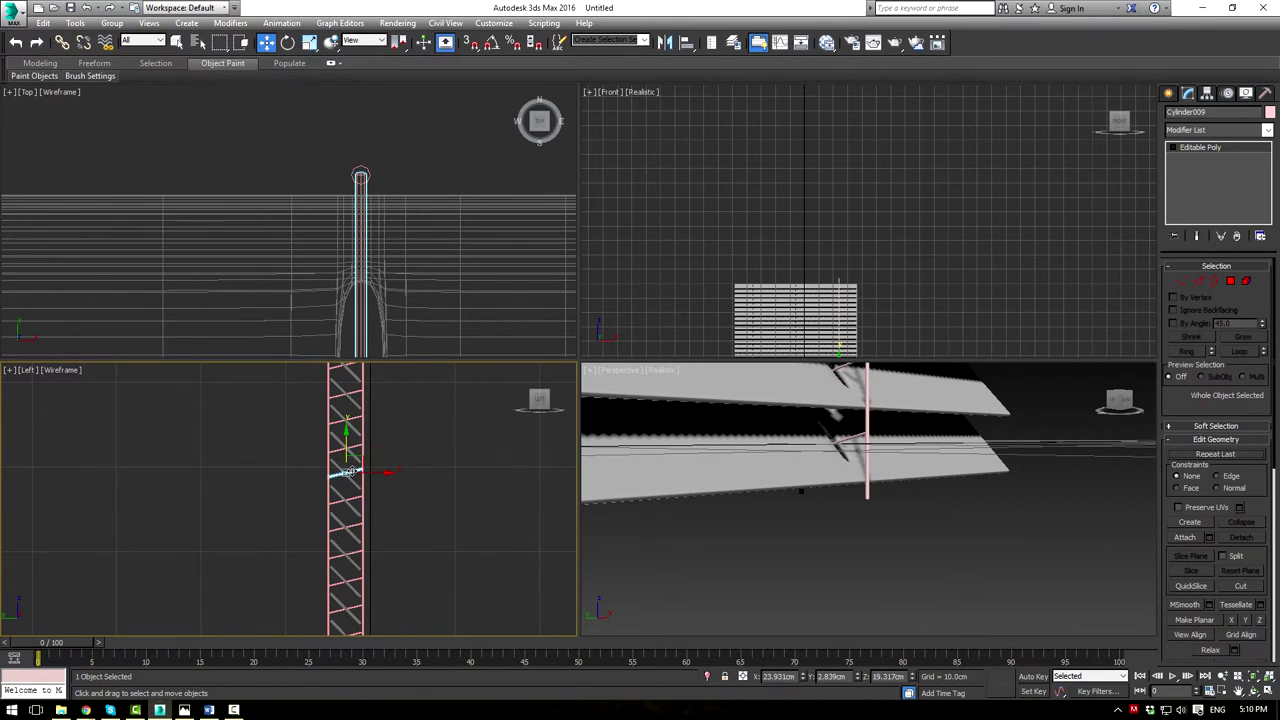
# Select the two cords and all crosspieces without the slats, and group them under the name "string"
pyautogui.moveTo(838, 548); pyautogui.dragTo(800, 623, button='middle')
pyautogui.scroll(-6, 820, 506)
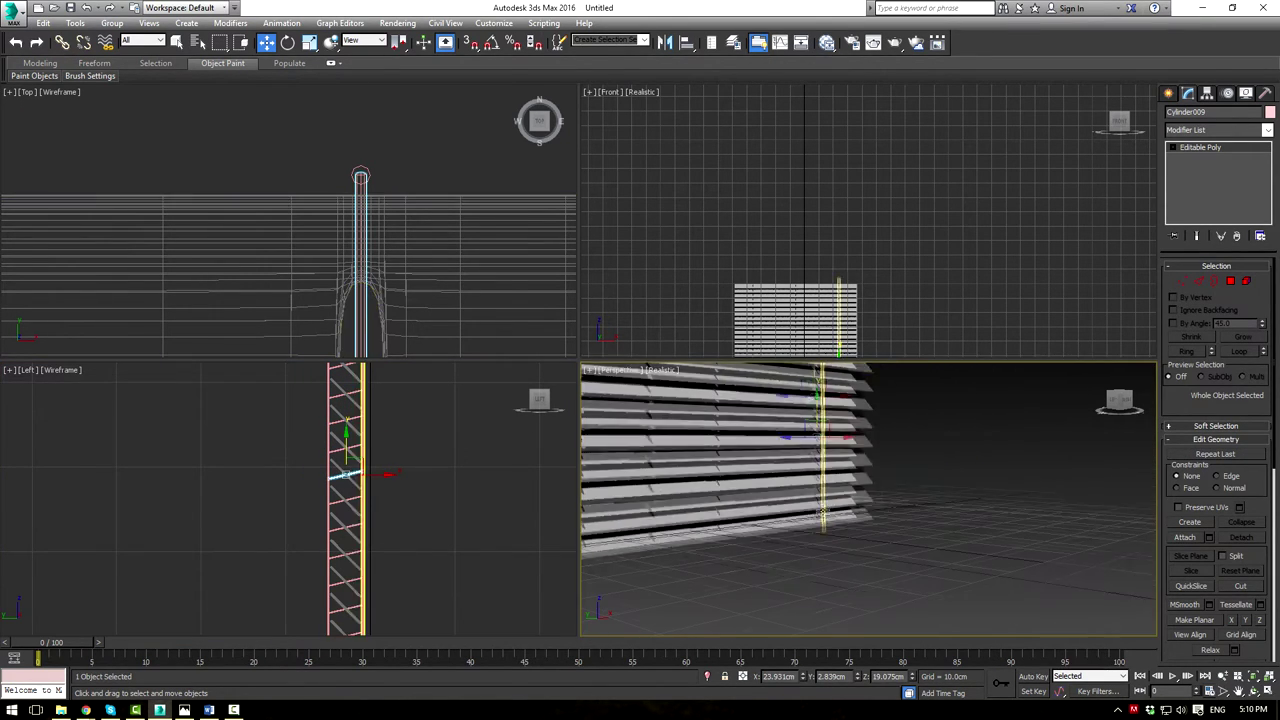
pyautogui.hotkey('alt', 'w')
pyautogui.moveTo(814, 355); pyautogui.dragTo(673, 478, button='middle')
pyautogui.scroll(-3, 847, 504)
pyautogui.moveTo(847, 504); pyautogui.dragTo(762, 370, button='middle')
pyautogui.scroll(-3, 736, 357)
pyautogui.moveTo(650, 208); pyautogui.dragTo(766, 479)
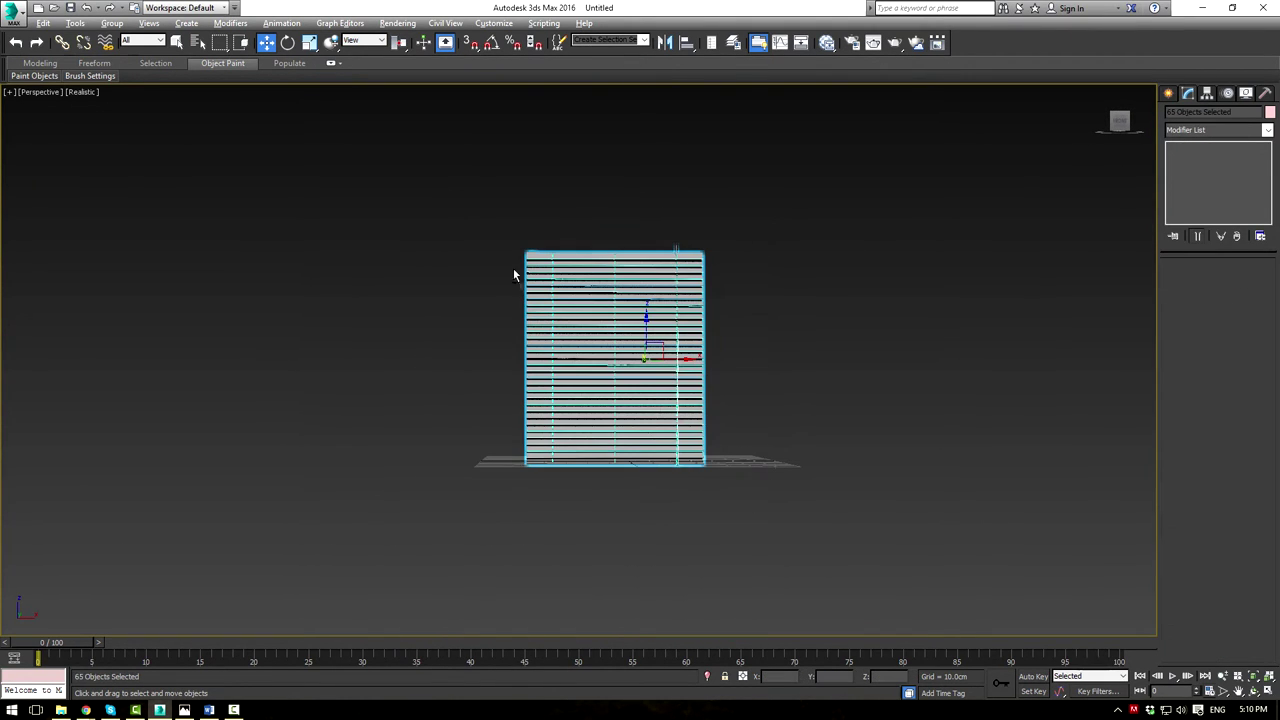
pyautogui.keyDown('alt'); pyautogui.moveTo(574, 557); pyautogui.dragTo(574, 557); pyautogui.keyUp('alt')
pyautogui.scroll(4, 800, 353)
pyautogui.moveTo(650, 250); pyautogui.dragTo(711, 338, button='middle')
pyautogui.scroll(2, 711, 338)
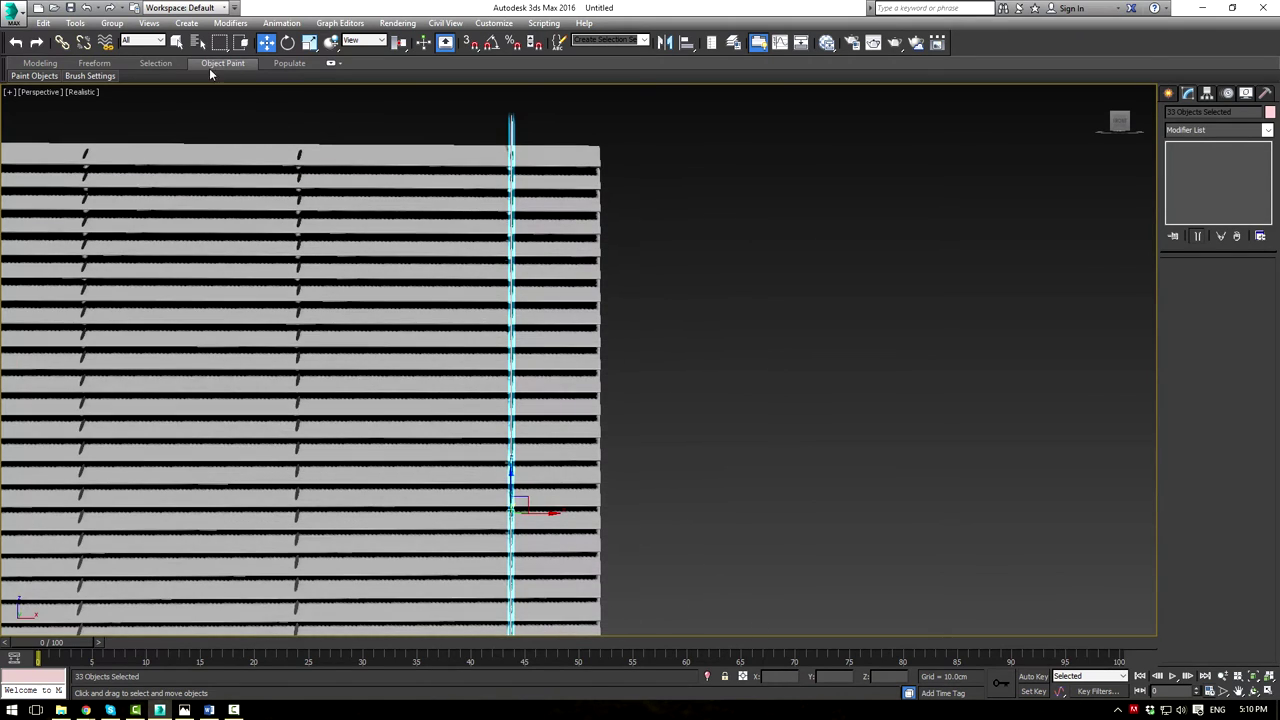
pyautogui.click(112, 23)
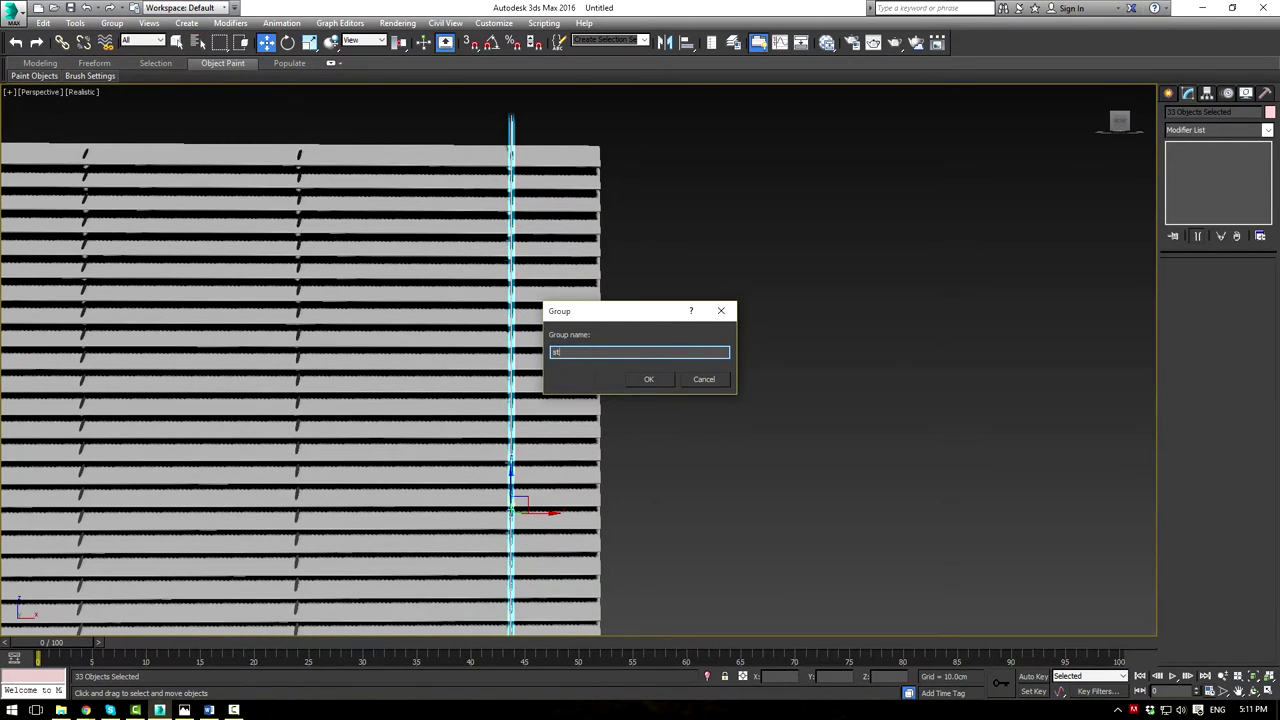
pyautogui.write('ing')
pyautogui.click(651, 377)
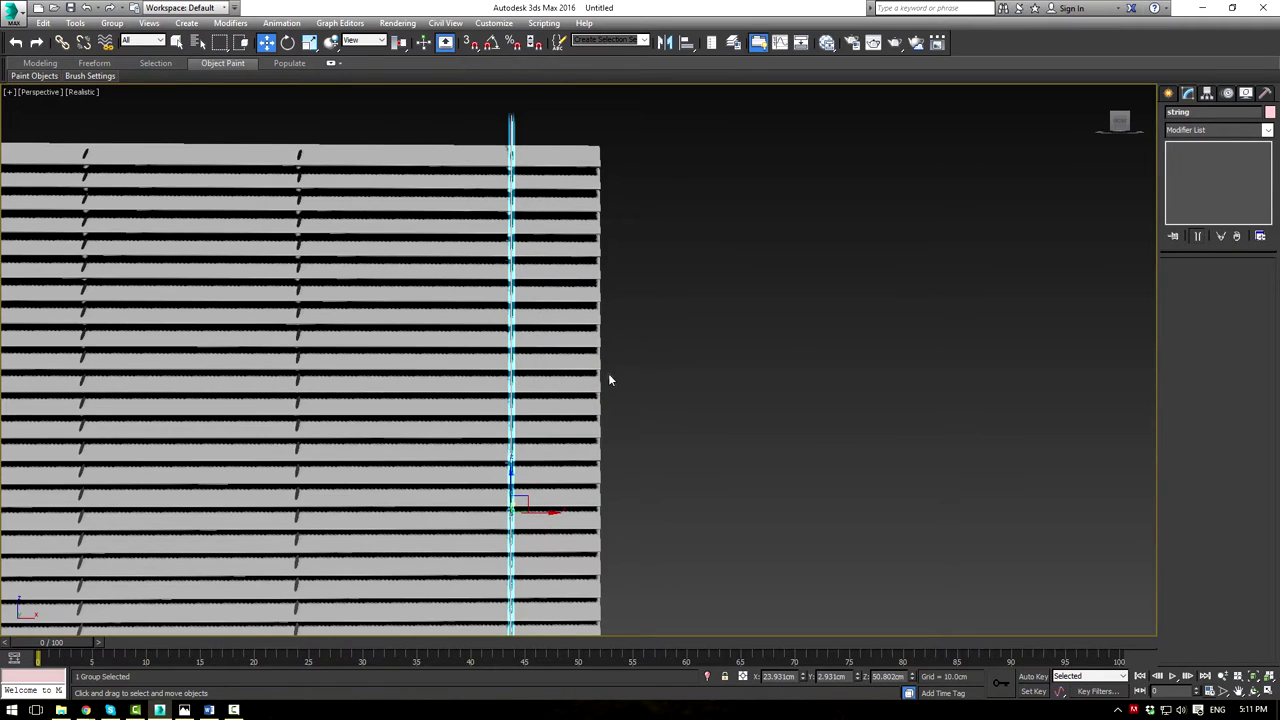
# Clone the string group once onto the middle column of slots and fine-tune its horizontal alignment with the slots
pyautogui.moveTo(612, 391); pyautogui.dragTo(686, 376, button='middle')
pyautogui.hotkey('alt', 'w')
pyautogui.scroll(5, 843, 290)
pyautogui.moveTo(843, 291); pyautogui.dragTo(850, 141, button='middle')
pyautogui.scroll(-2, 850, 150)
pyautogui.moveTo(866, 220); pyautogui.dragTo(877, 223, button='middle')
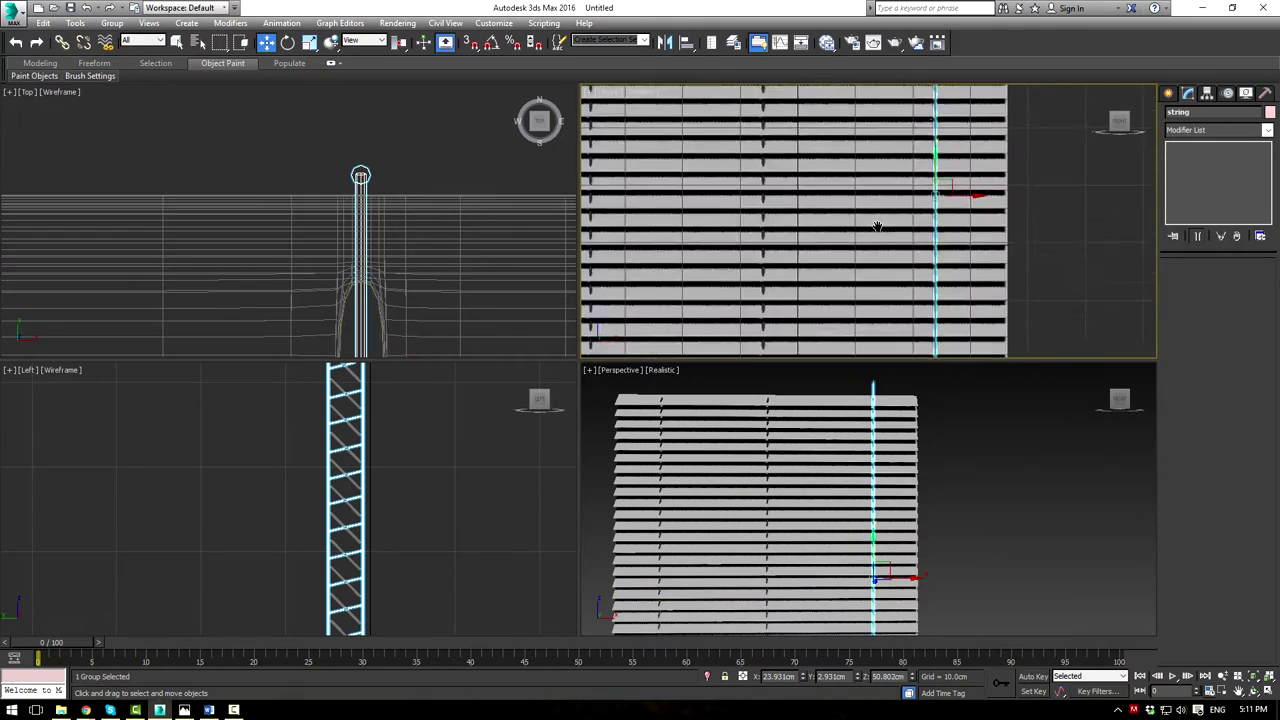
pyautogui.scroll(2, 877, 223)
pyautogui.moveTo(992, 185)
pyautogui.keyDown('shift'); pyautogui.mouseDown()
pyautogui.moveTo(755, 200)
pyautogui.moveTo(749, 218)
pyautogui.mouseUp(); pyautogui.keyUp('shift')
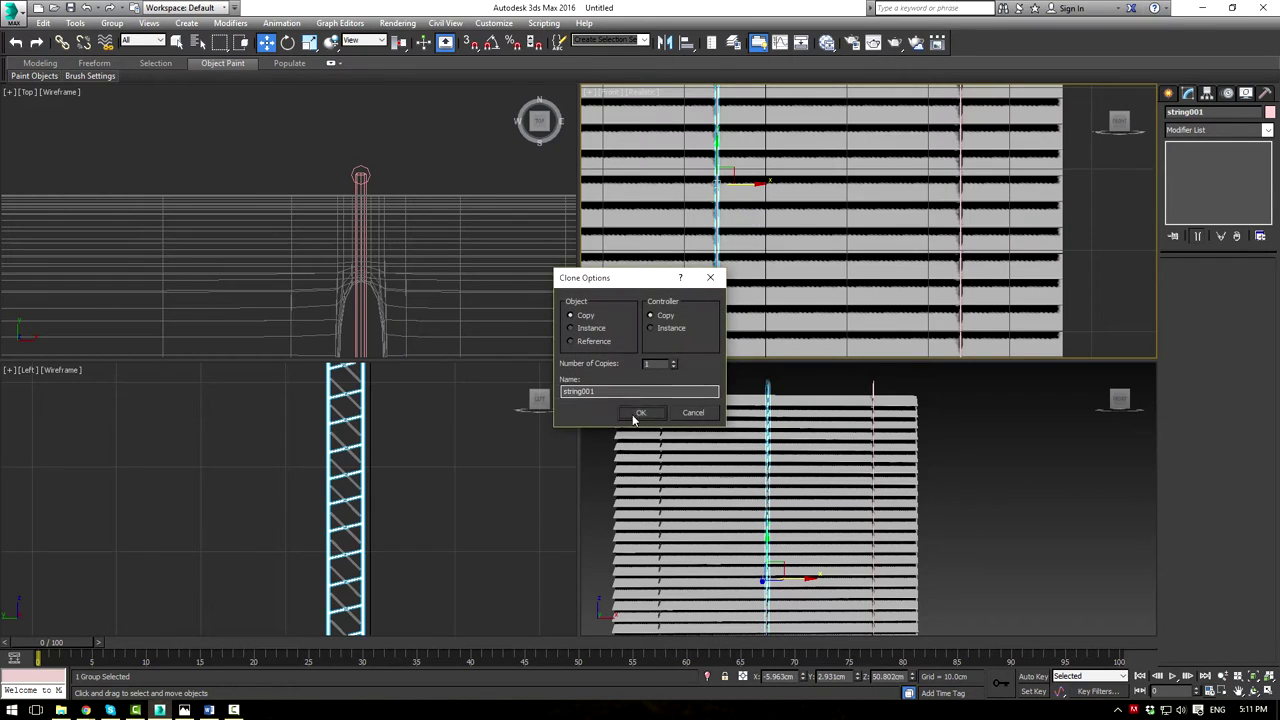
pyautogui.click(640, 409)
pyautogui.scroll(6, 706, 203)
pyautogui.moveTo(743, 180); pyautogui.dragTo(697, 304, button='middle')
pyautogui.moveTo(765, 154); pyautogui.dragTo(760, 153)
# Clone the middle string group once as a copy onto the remaining column of slots at the blind's left side
pyautogui.scroll(-6, 882, 228)
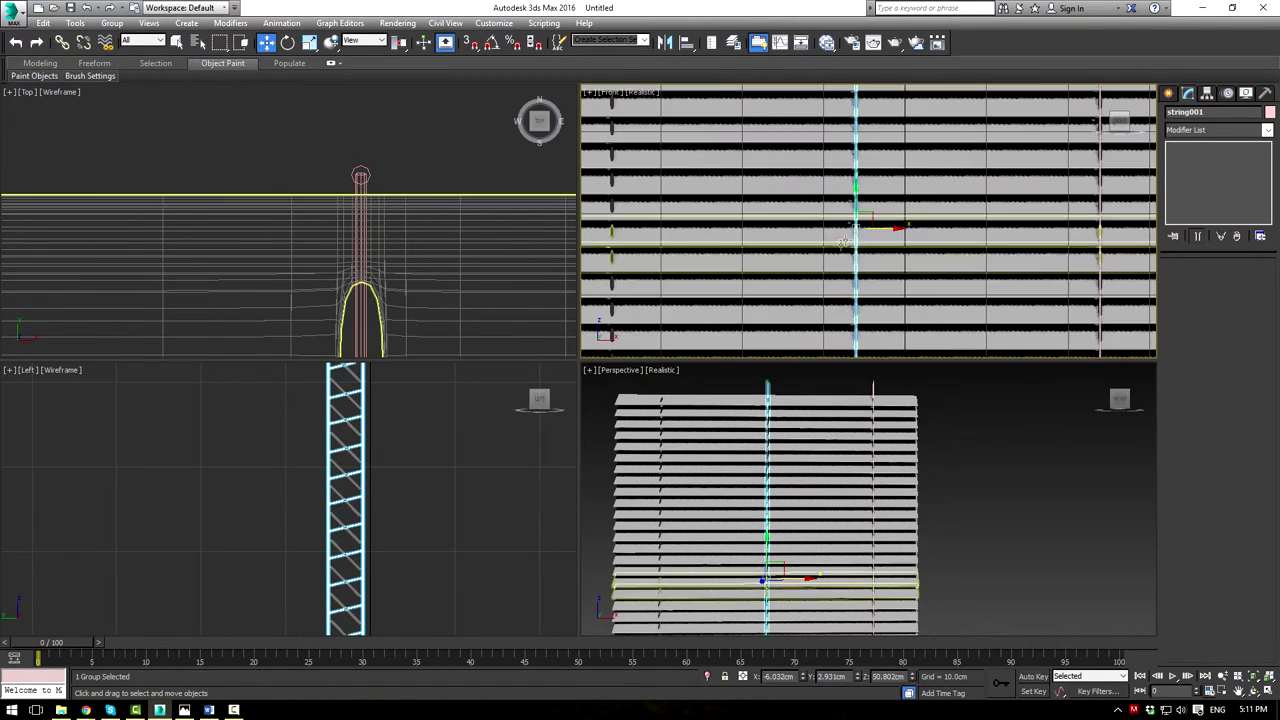
pyautogui.keyDown('shift'); pyautogui.moveTo(882, 228); pyautogui.dragTo(639, 228); pyautogui.keyUp('shift')
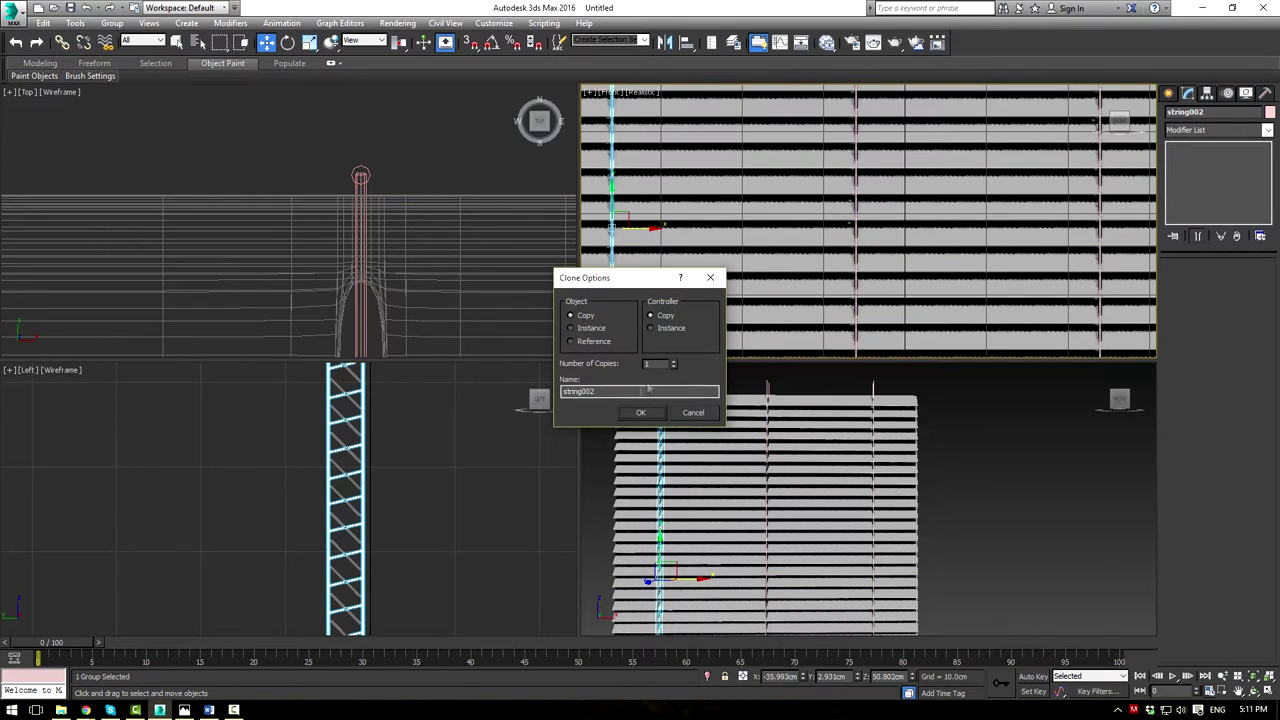
pyautogui.click(639, 414)
pyautogui.scroll(5, 749, 275)
pyautogui.scroll(4, 749, 275)
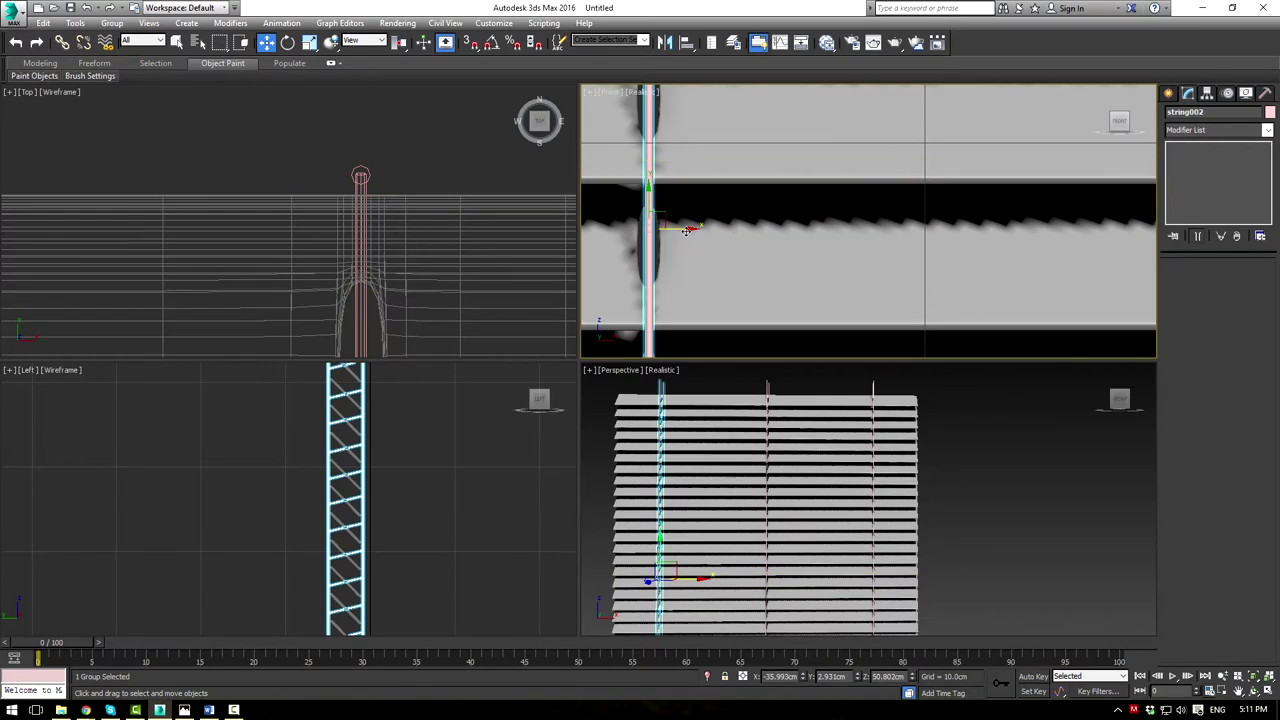
# Examine the whole blind in perspective and compare its top with the valance in the 1000x1000.jpg reference photo
pyautogui.click(958, 460)
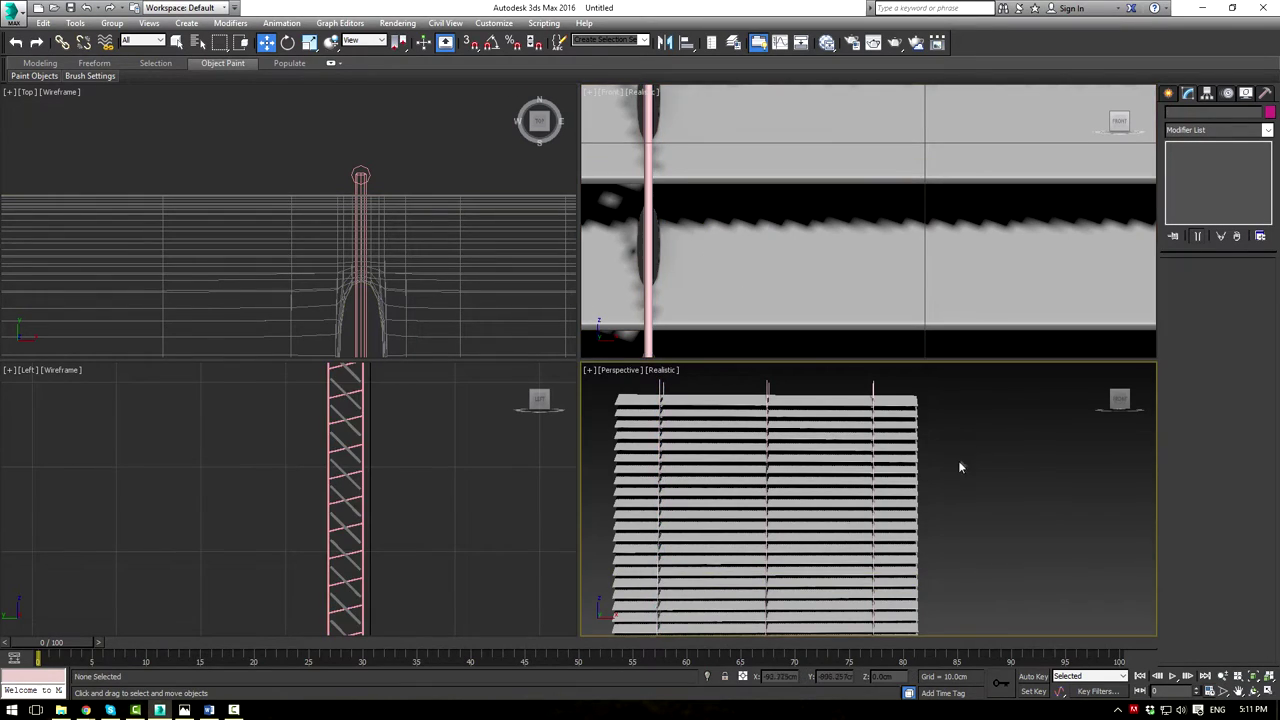
pyautogui.hotkey('alt', 'w')
pyautogui.moveTo(799, 371)
pyautogui.keyDown('alt'); pyautogui.mouseDown(button='middle')
pyautogui.moveTo(709, 354)
pyautogui.moveTo(828, 424)
pyautogui.moveTo(681, 428)
pyautogui.moveTo(723, 414)
pyautogui.moveTo(800, 437)
pyautogui.moveTo(800, 369)
pyautogui.mouseUp(button='middle'); pyautogui.keyUp('alt')
pyautogui.scroll(-4, 822, 425)
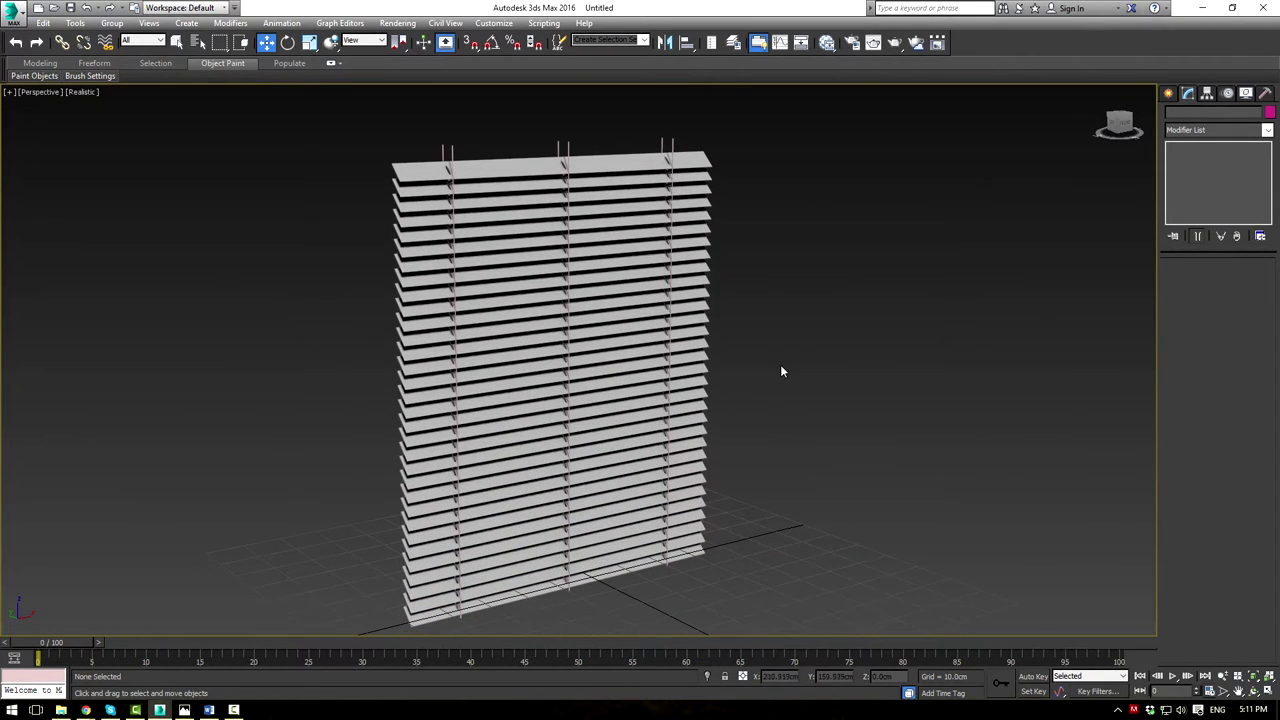
pyautogui.moveTo(780, 368); pyautogui.dragTo(794, 441, button='middle')
pyautogui.hotkey('alt', 'Tab')
pyautogui.moveTo(443, 230); pyautogui.dragTo(581, 204)
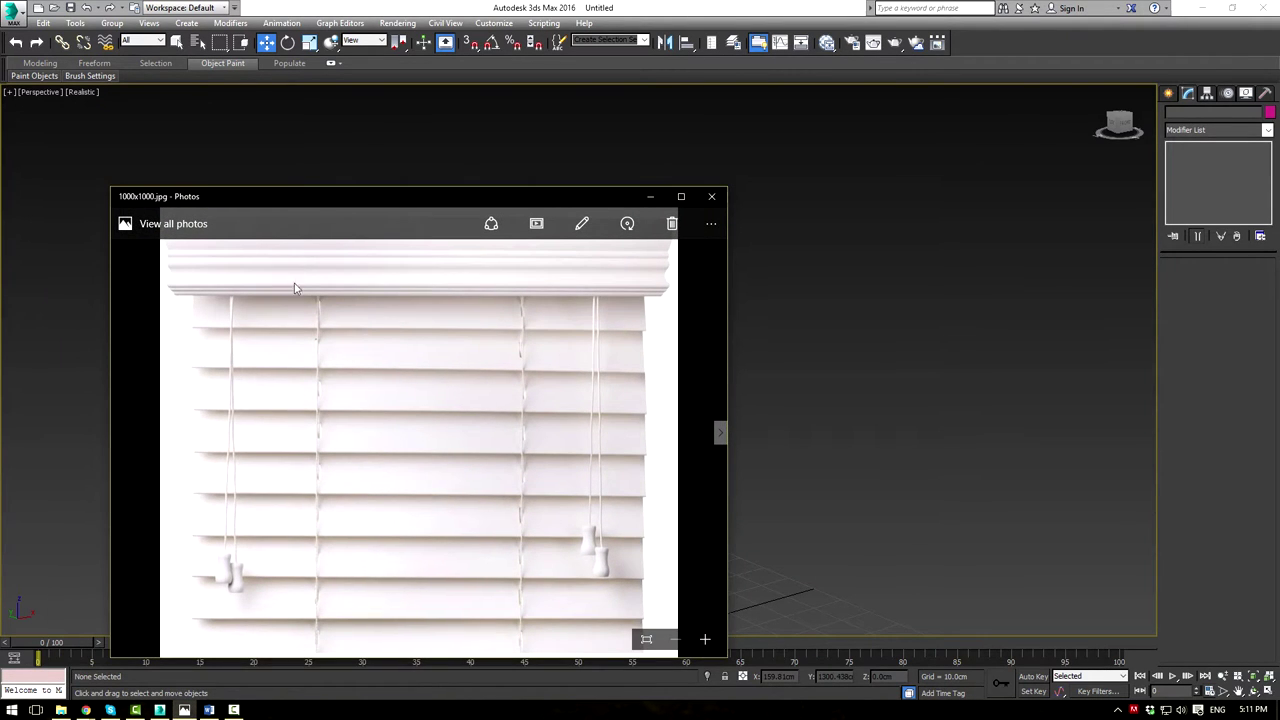
pyautogui.moveTo(317, 197); pyautogui.dragTo(0, 122)
pyautogui.scroll(-5, 833, 360)
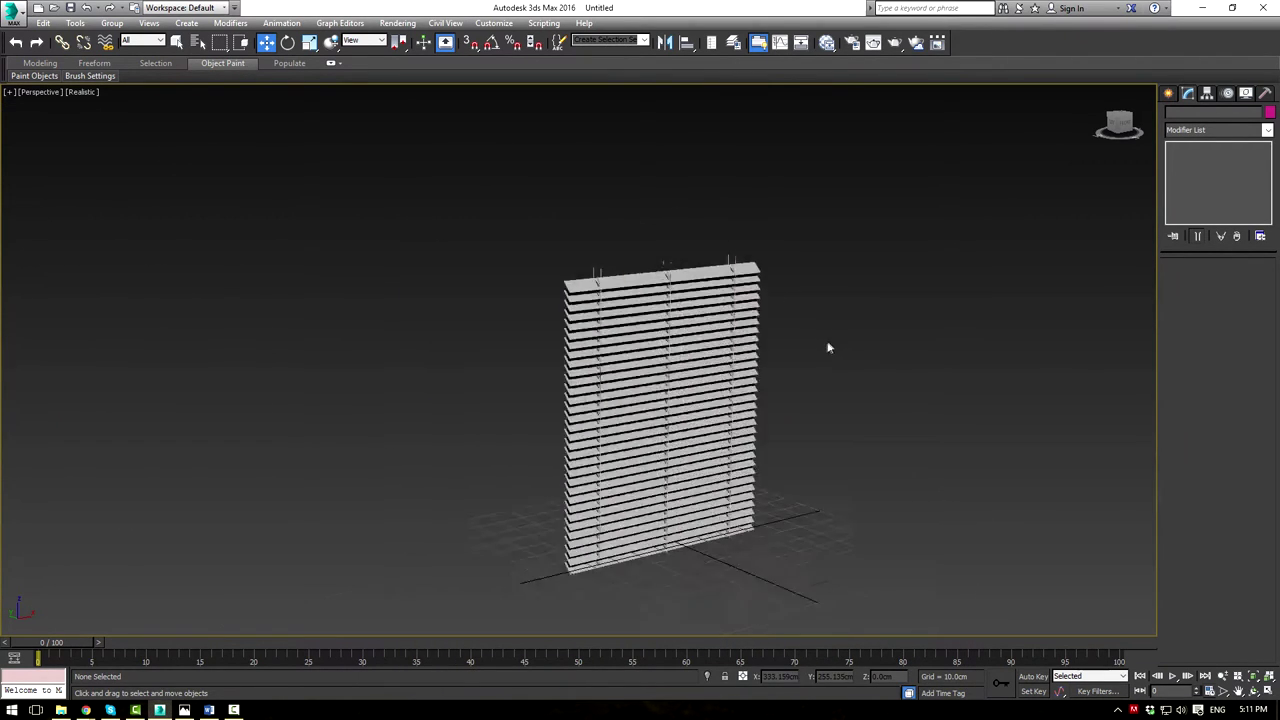
pyautogui.hotkey('alt', 'w')
pyautogui.scroll(-6, 746, 217)
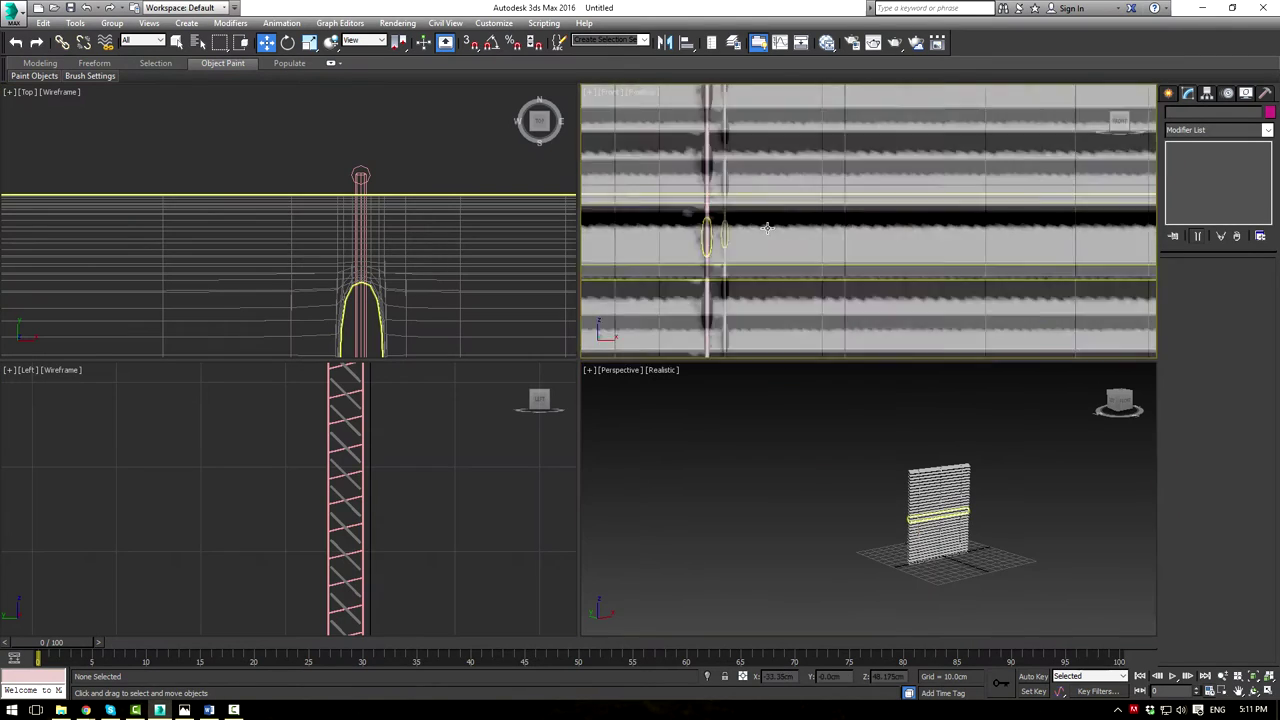
pyautogui.hotkey('alt', 'Tab')
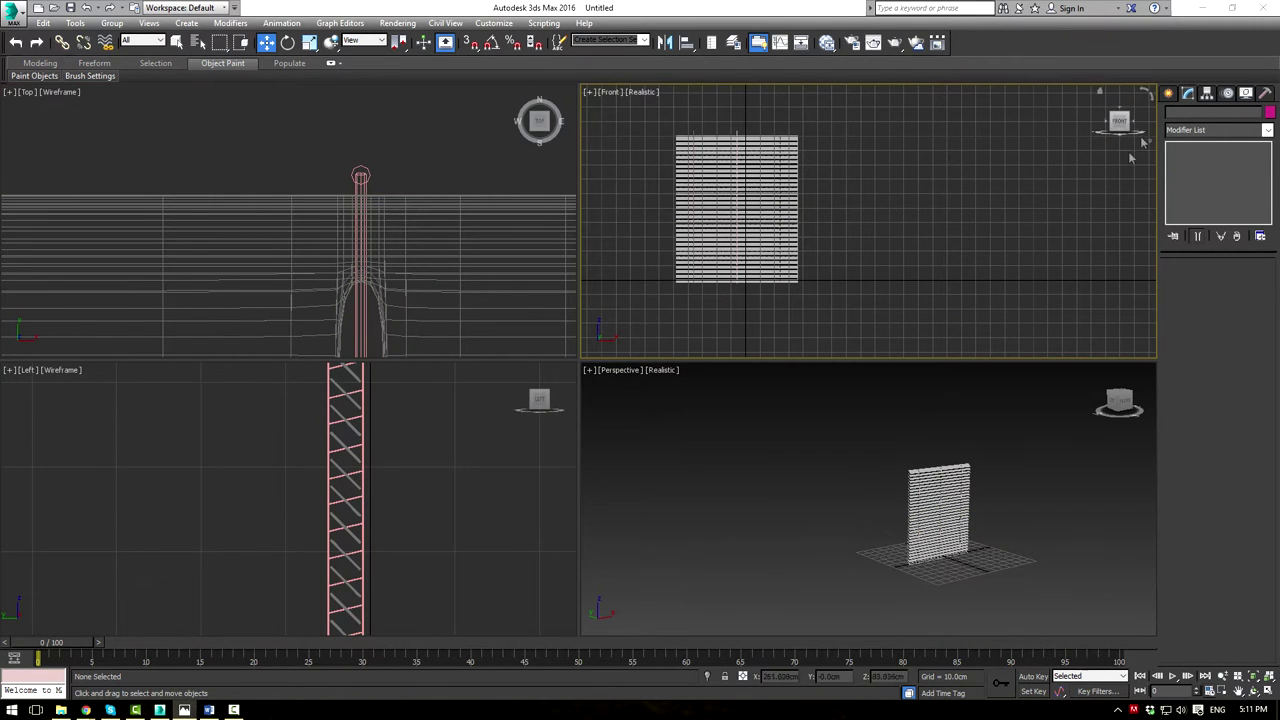
pyautogui.click(1168, 92)
pyautogui.click(1188, 178)
pyautogui.moveTo(831, 166); pyautogui.dragTo(936, 258)
pyautogui.rightClick(1022, 247)
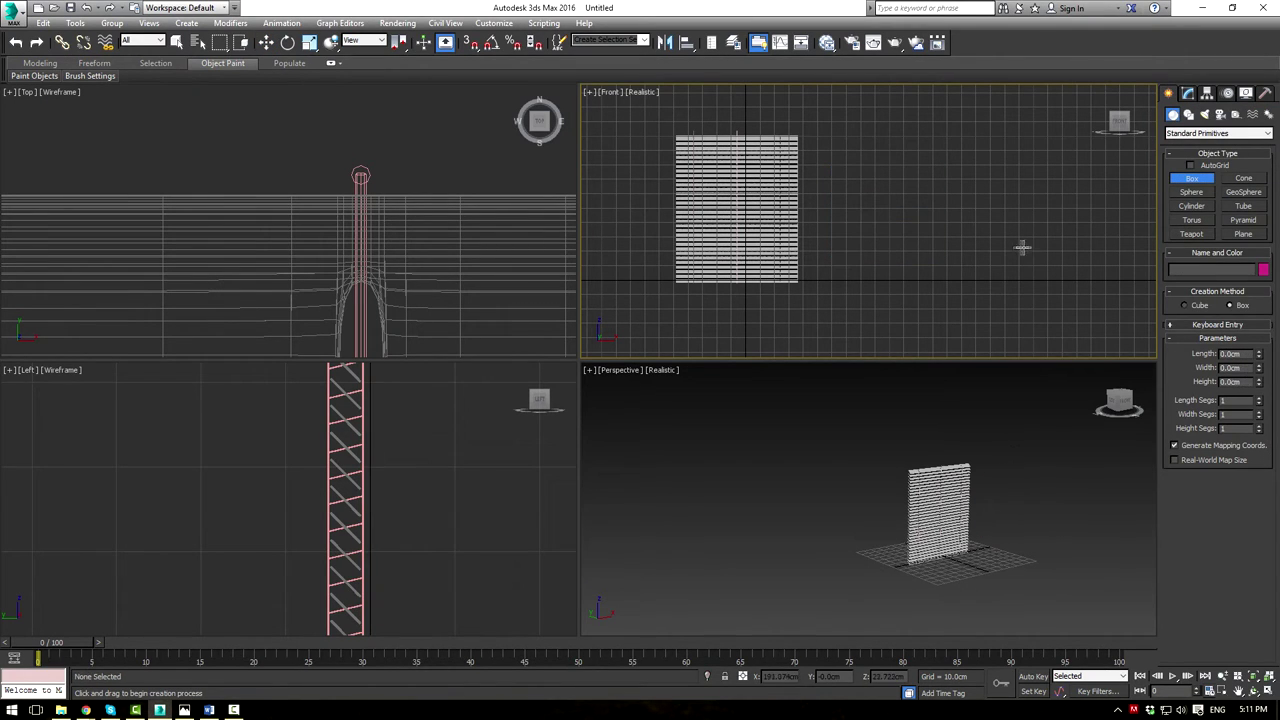
# Create a plane beside the blind in the front view, with length 863 cm and width 749 cm
pyautogui.click(1243, 234)
pyautogui.moveTo(864, 166); pyautogui.dragTo(972, 268)
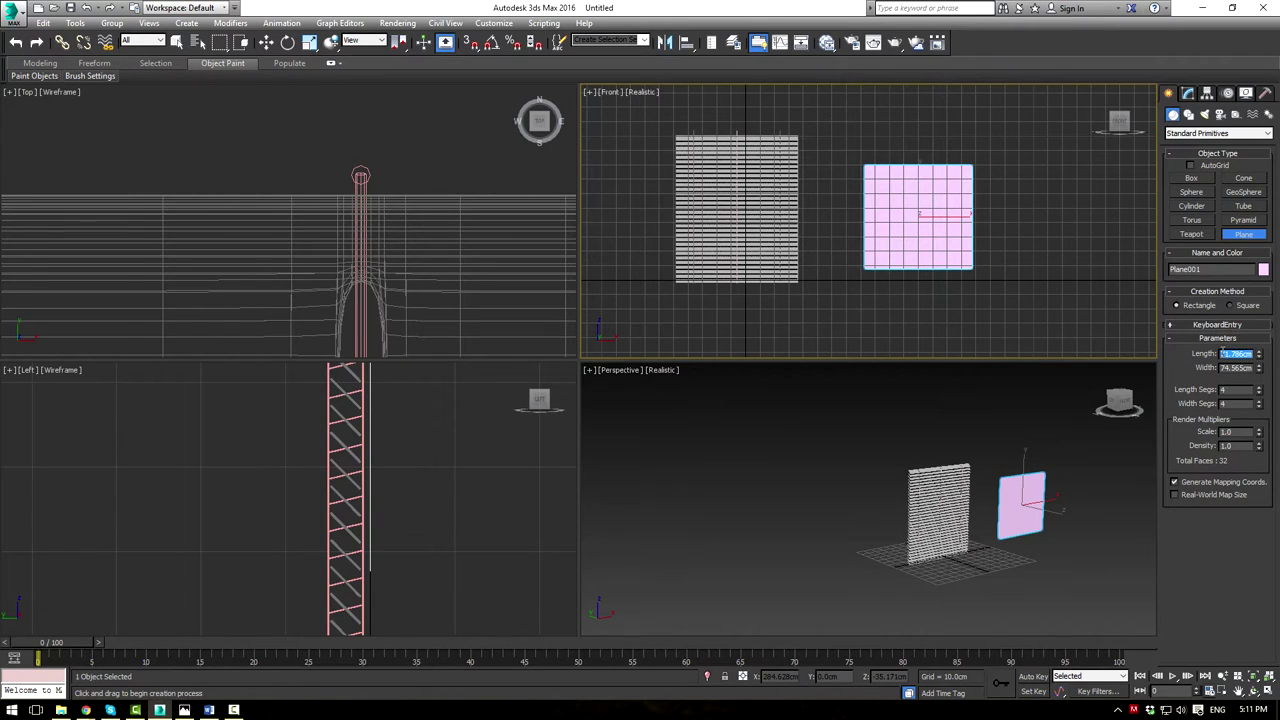
pyautogui.write('863')
pyautogui.press('Tab')
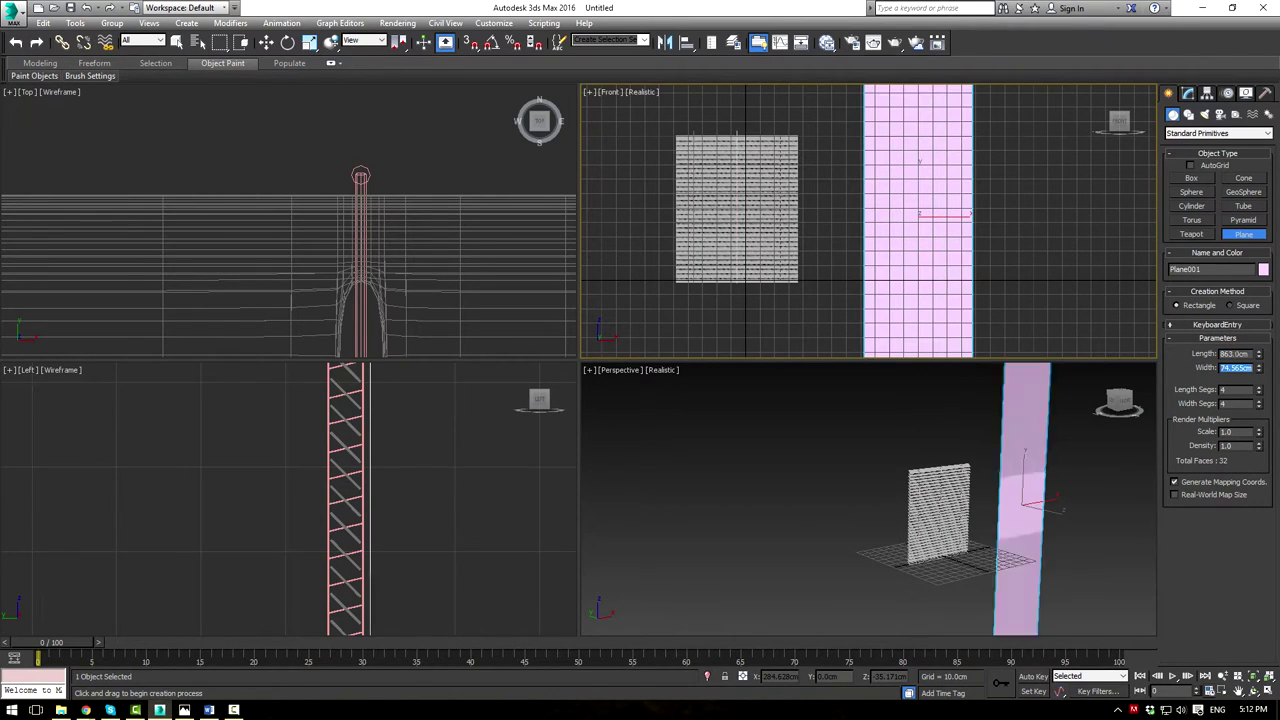
pyautogui.write('7')
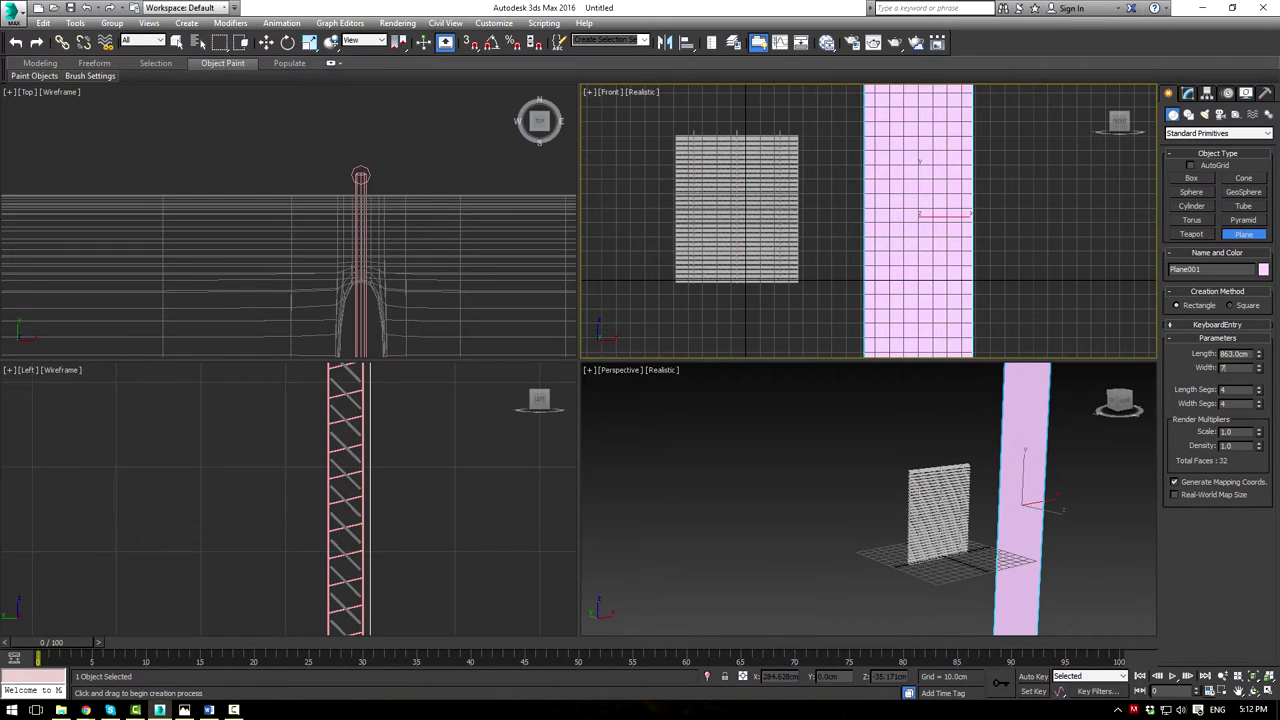
pyautogui.write('49')
pyautogui.press('Return')
pyautogui.scroll(-5, 1007, 243)
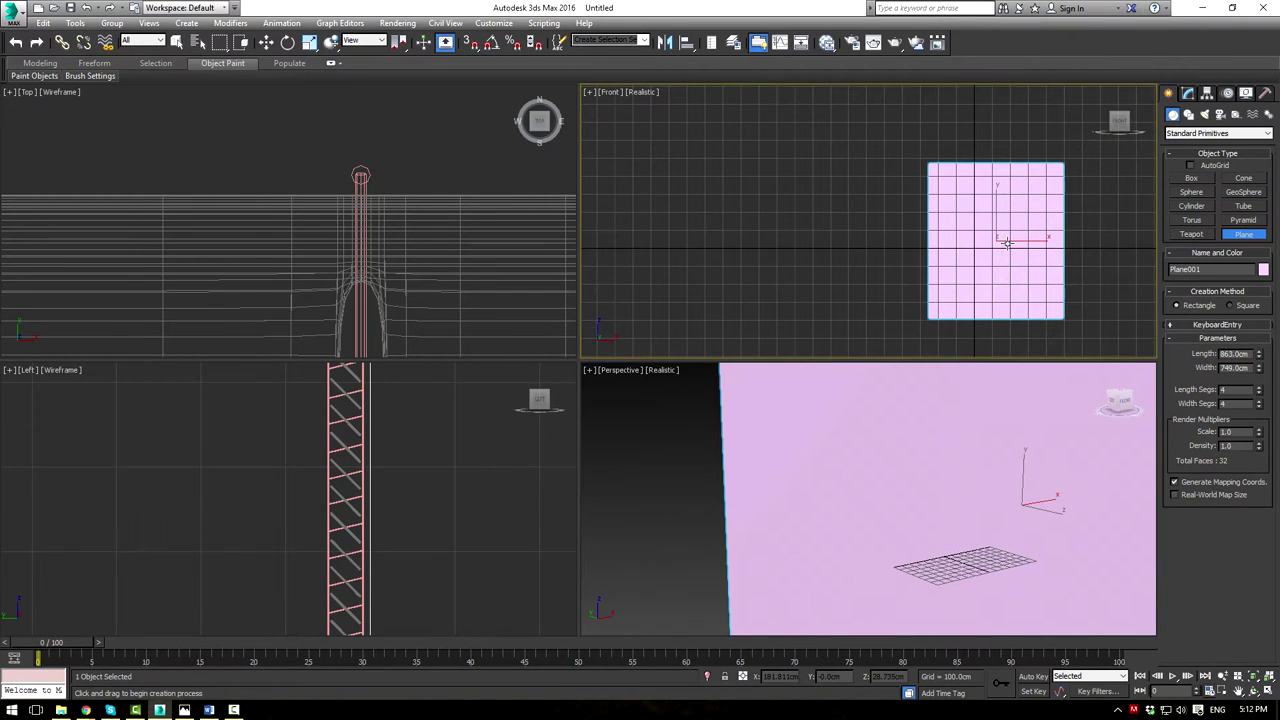
# Scale the plane down uniformly until it is roughly as large as the blind
pyautogui.press('r')
pyautogui.moveTo(997, 238); pyautogui.dragTo(890, 666)
pyautogui.scroll(8, 974, 290)
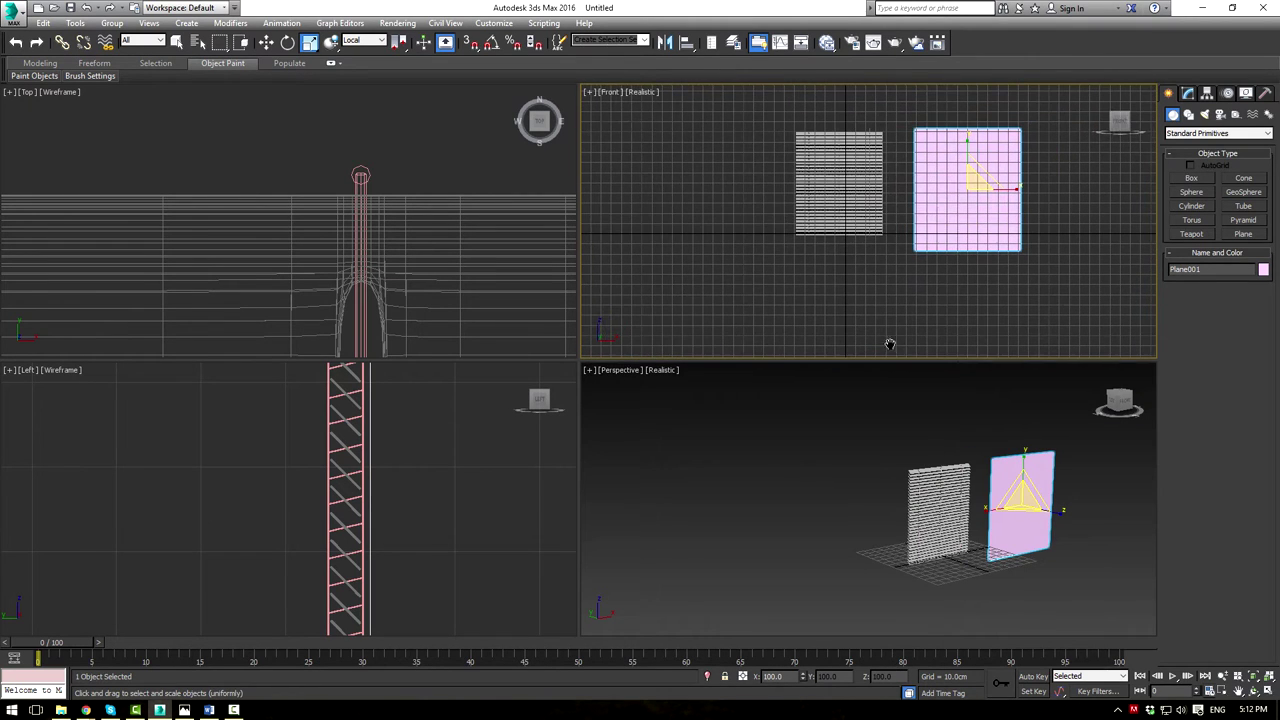
pyautogui.moveTo(972, 175); pyautogui.dragTo(953, 212)
pyautogui.moveTo(861, 293); pyautogui.dragTo(852, 309, button='middle')
# Add a VRayMtl material to the Slate Material Editor's node view
pyautogui.press('m')
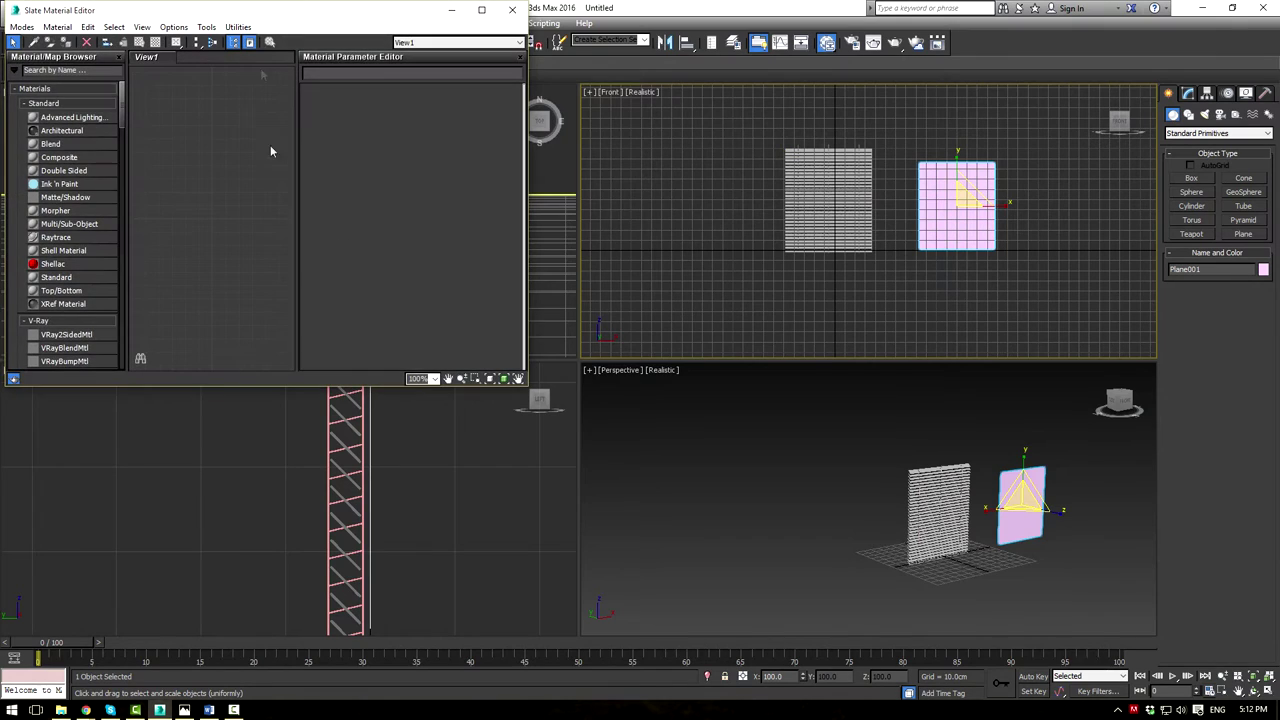
pyautogui.doubleClick(299, 14)
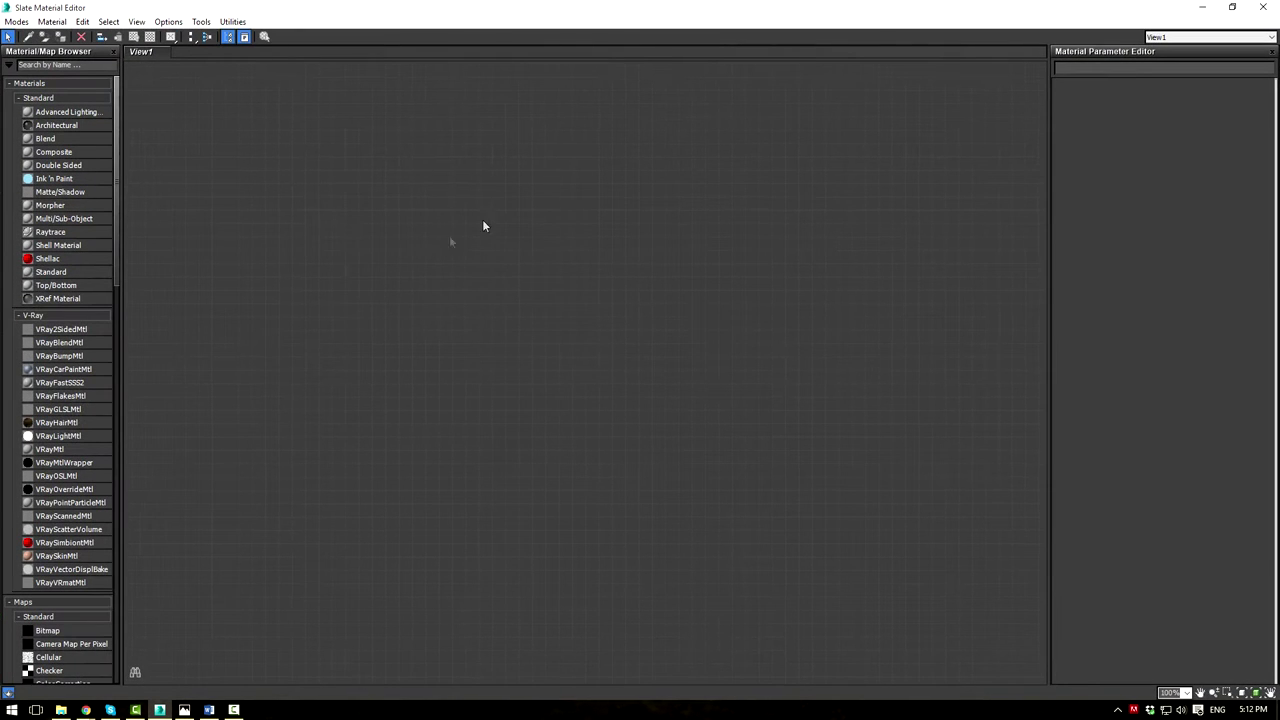
pyautogui.moveTo(38, 455); pyautogui.dragTo(273, 335)
# Load 1000x1000.jpg from the Blinds project's Refrences folder as a bitmap in the material's diffuse map
pyautogui.moveTo(511, 243); pyautogui.dragTo(430, 240)
pyautogui.moveTo(440, 243)
pyautogui.click(370, 150)
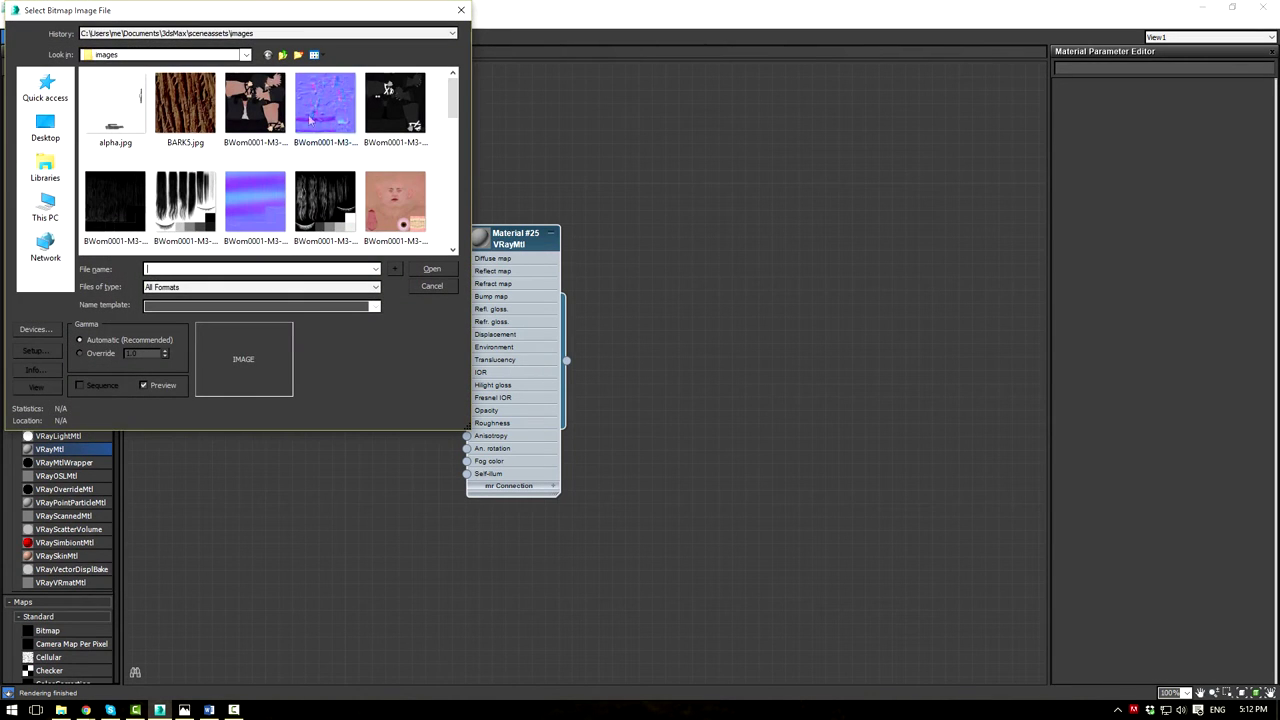
pyautogui.click(45, 88)
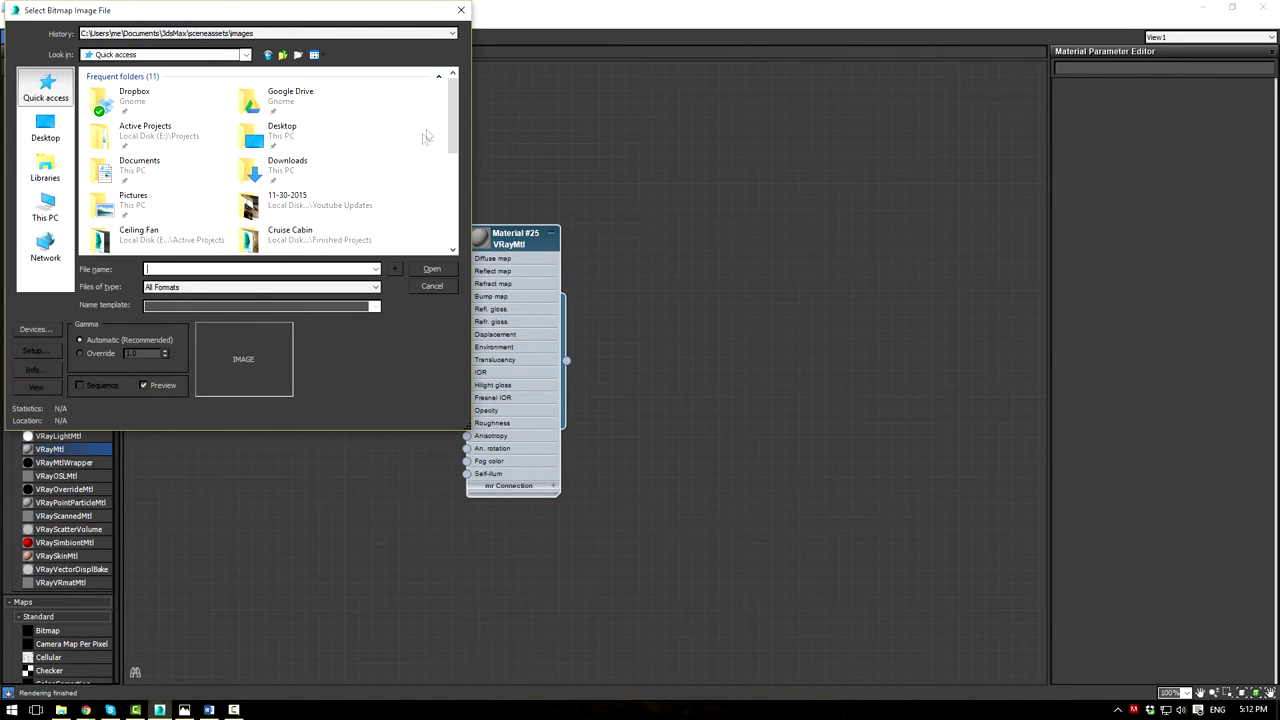
pyautogui.doubleClick(177, 133)
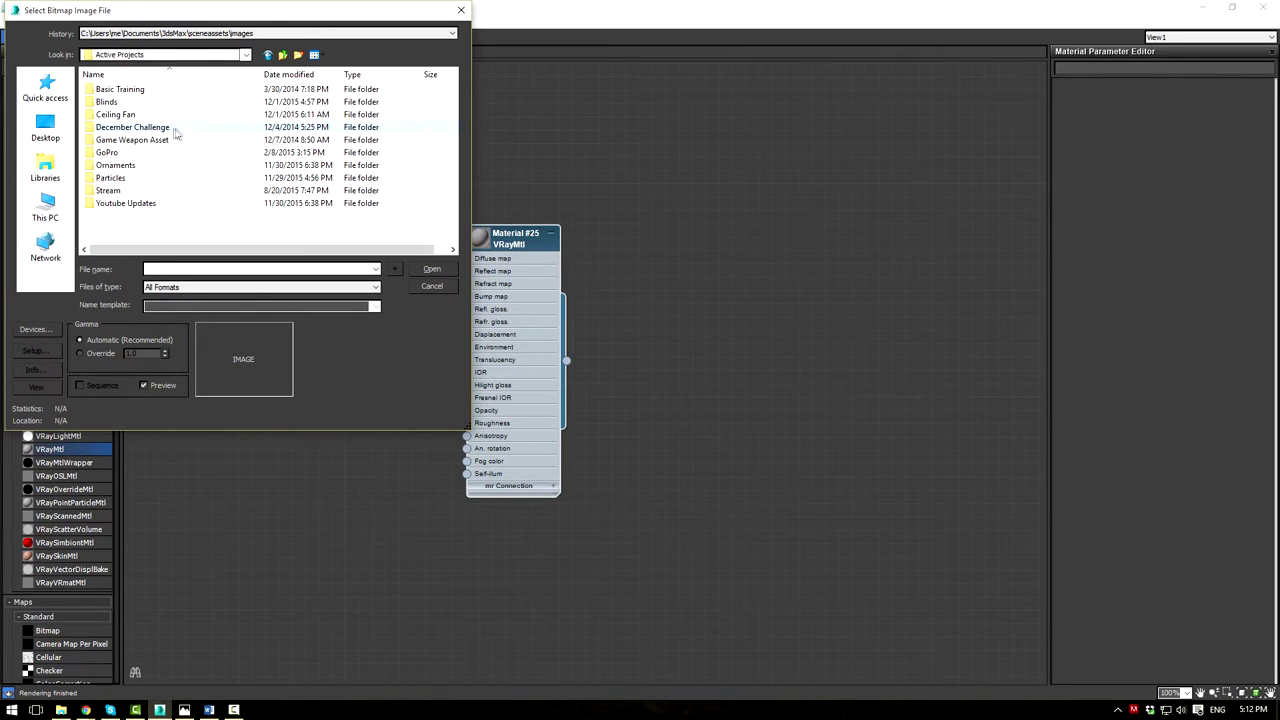
pyautogui.doubleClick(108, 101)
pyautogui.doubleClick(115, 89)
pyautogui.click(120, 118)
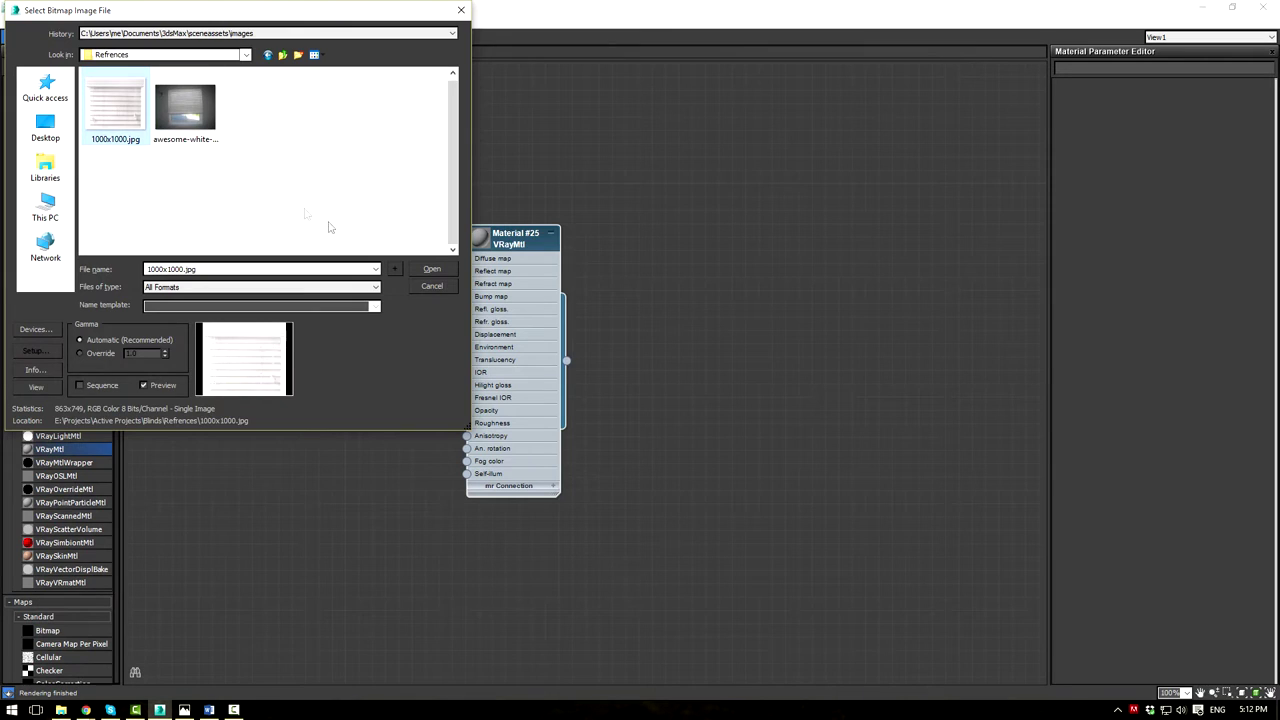
pyautogui.click(431, 269)
pyautogui.moveTo(405, 228); pyautogui.dragTo(340, 228)
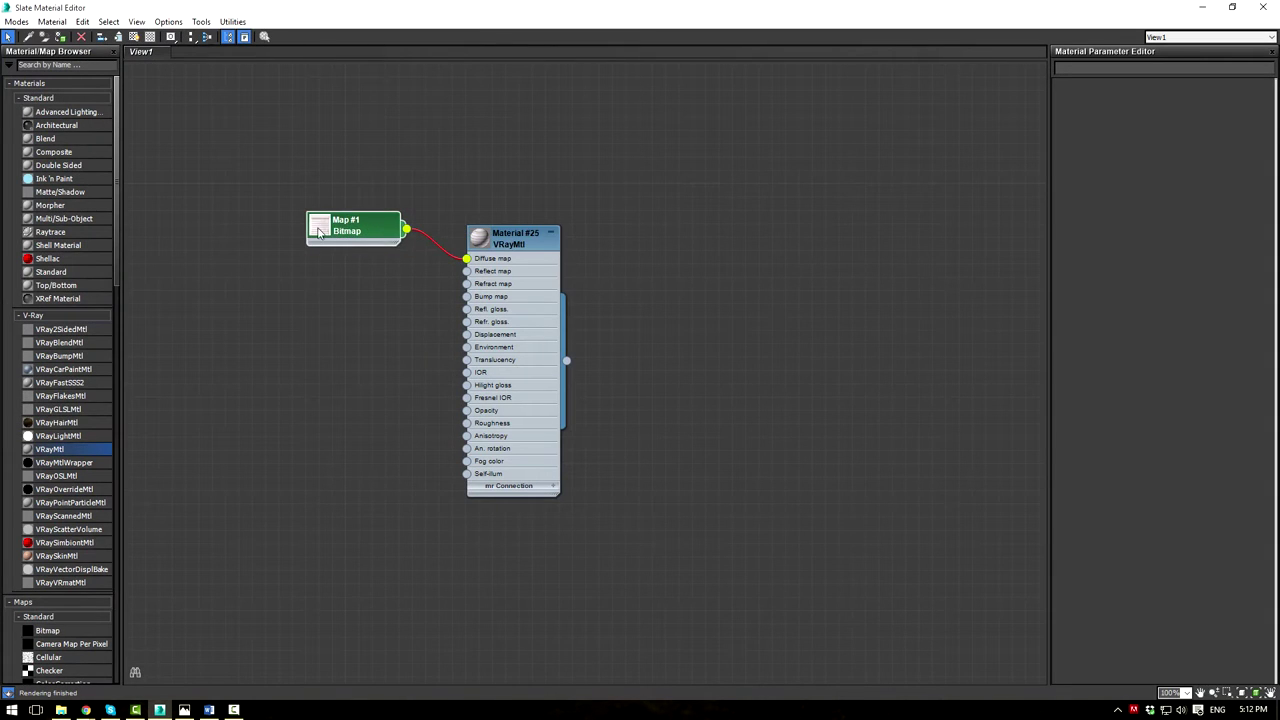
# Show the bitmap shaded in the viewports and assign the material to the plane, then minimize the material editor and deselect the plane
pyautogui.doubleClick(340, 228)
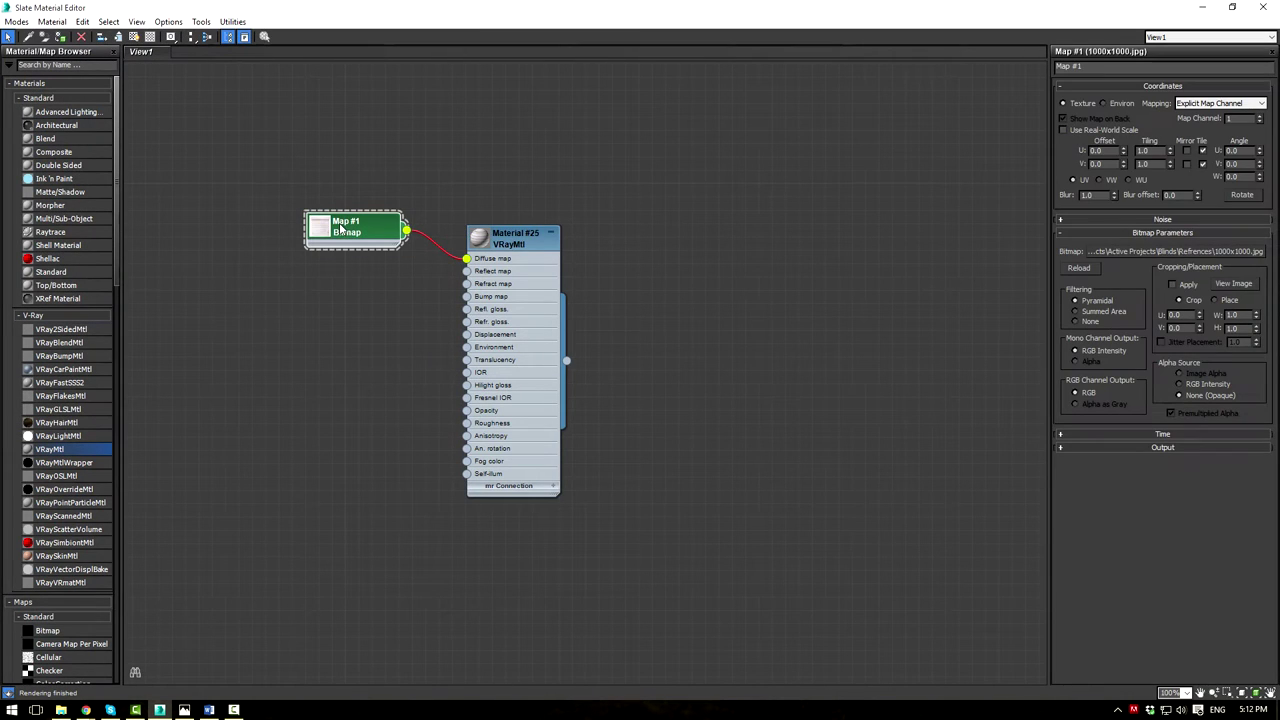
pyautogui.click(133, 36)
pyautogui.moveTo(565, 16); pyautogui.dragTo(275, 88)
pyautogui.scroll(-4, 223, 294)
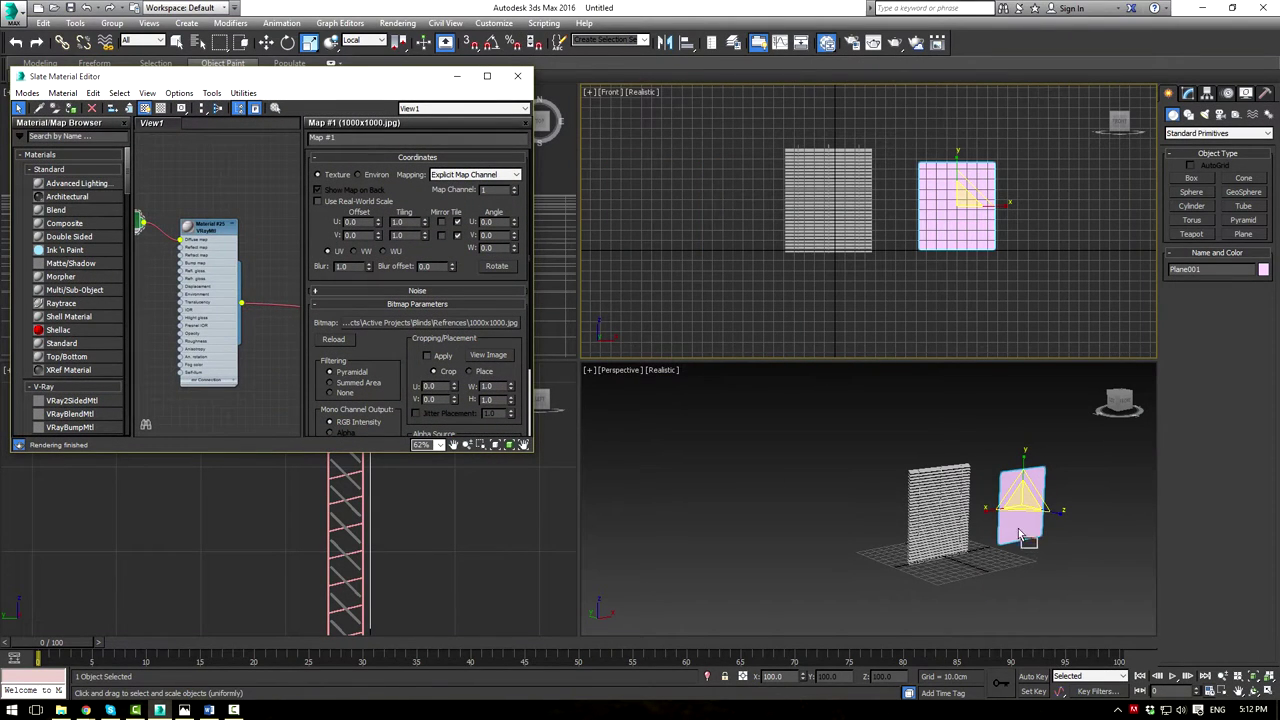
pyautogui.press('z')
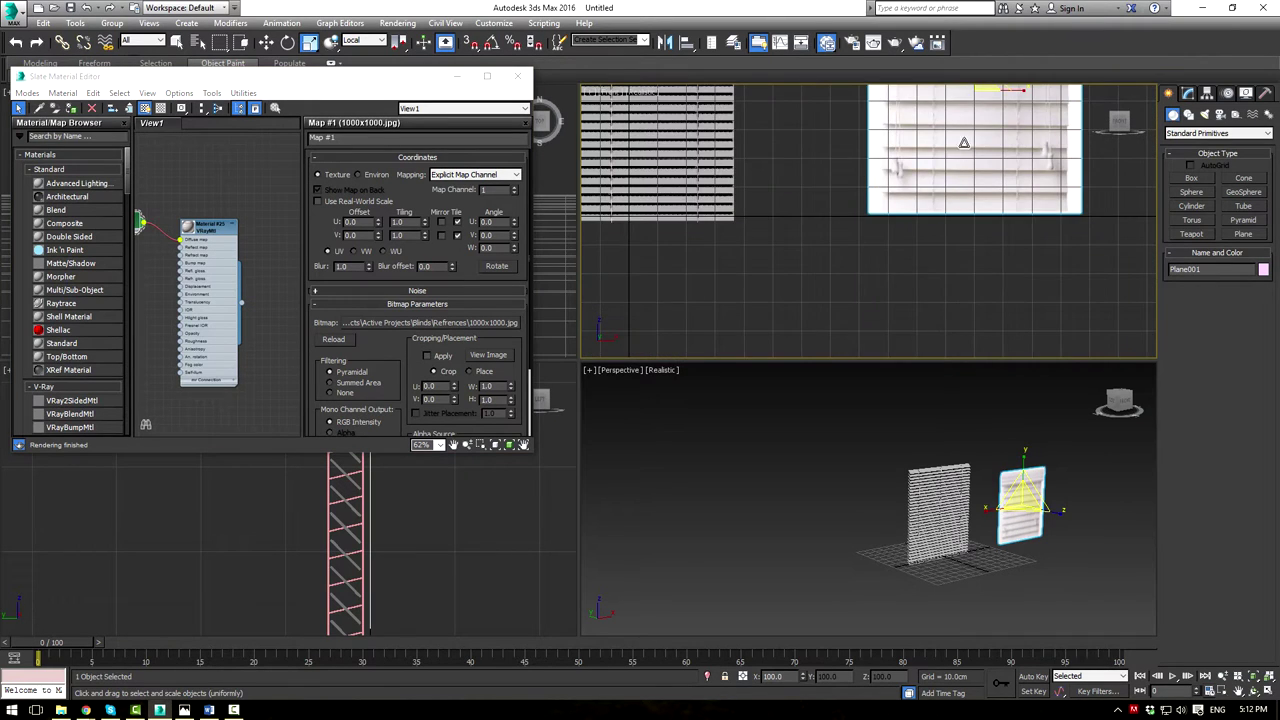
pyautogui.click(457, 77)
pyautogui.scroll(-3, 848, 219)
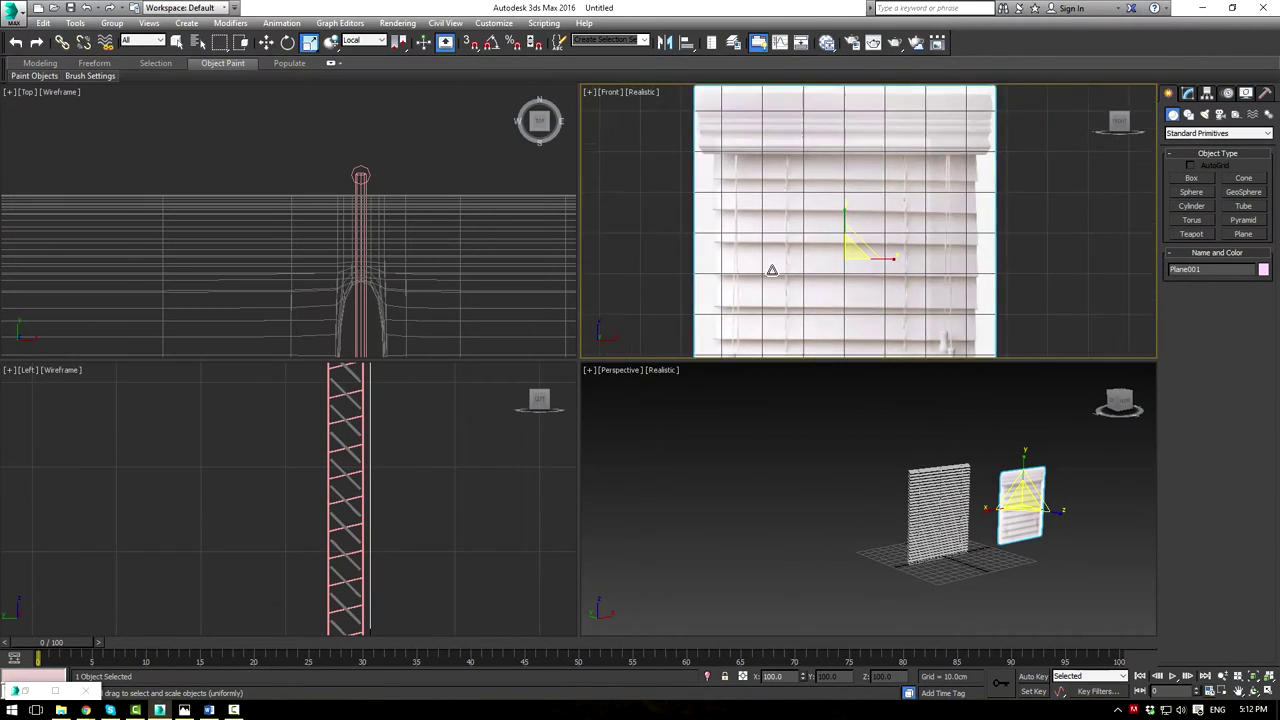
pyautogui.scroll(2, 845, 228)
pyautogui.click(1044, 219)
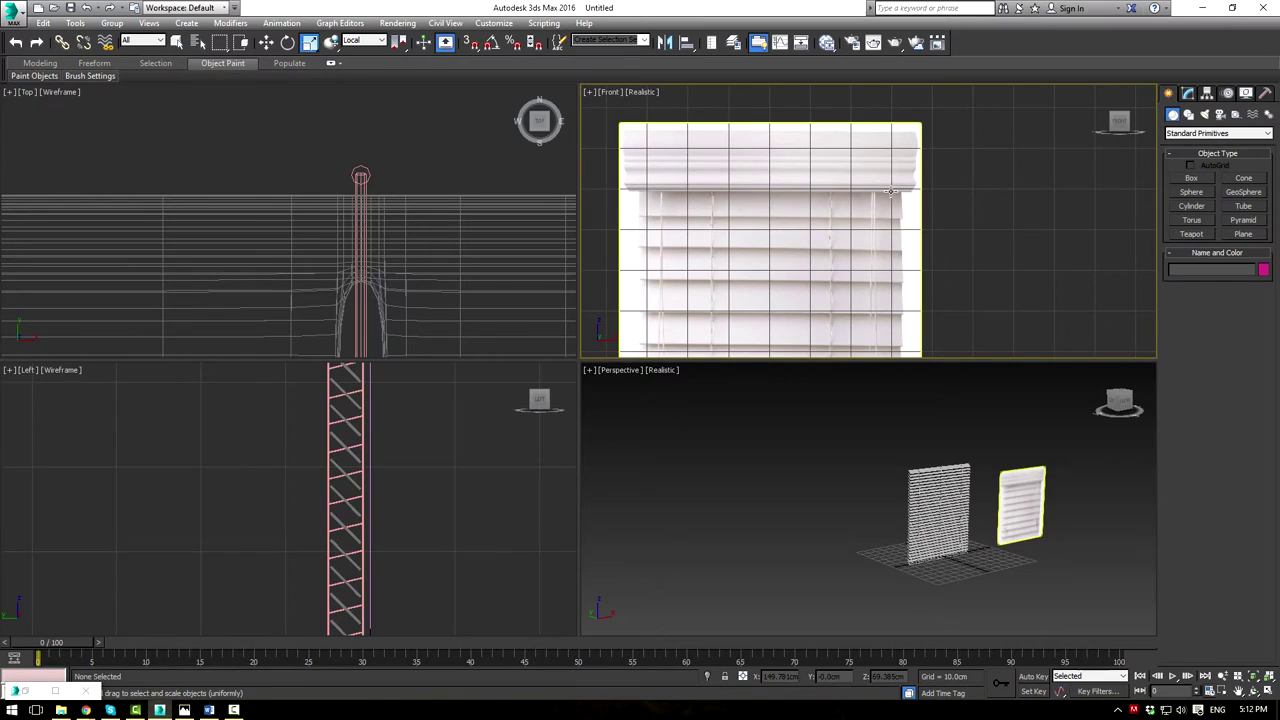
# Trace the valance's moulded left edge in the front view with a Line spline, from its top corner down to its lower lip
pyautogui.hotkey('alt', 'w')
pyautogui.moveTo(377, 223); pyautogui.dragTo(677, 254, button='middle')
pyautogui.scroll(4, 460, 254)
pyautogui.moveTo(418, 256); pyautogui.dragTo(609, 301, button='middle')
pyautogui.scroll(-2, 608, 301)
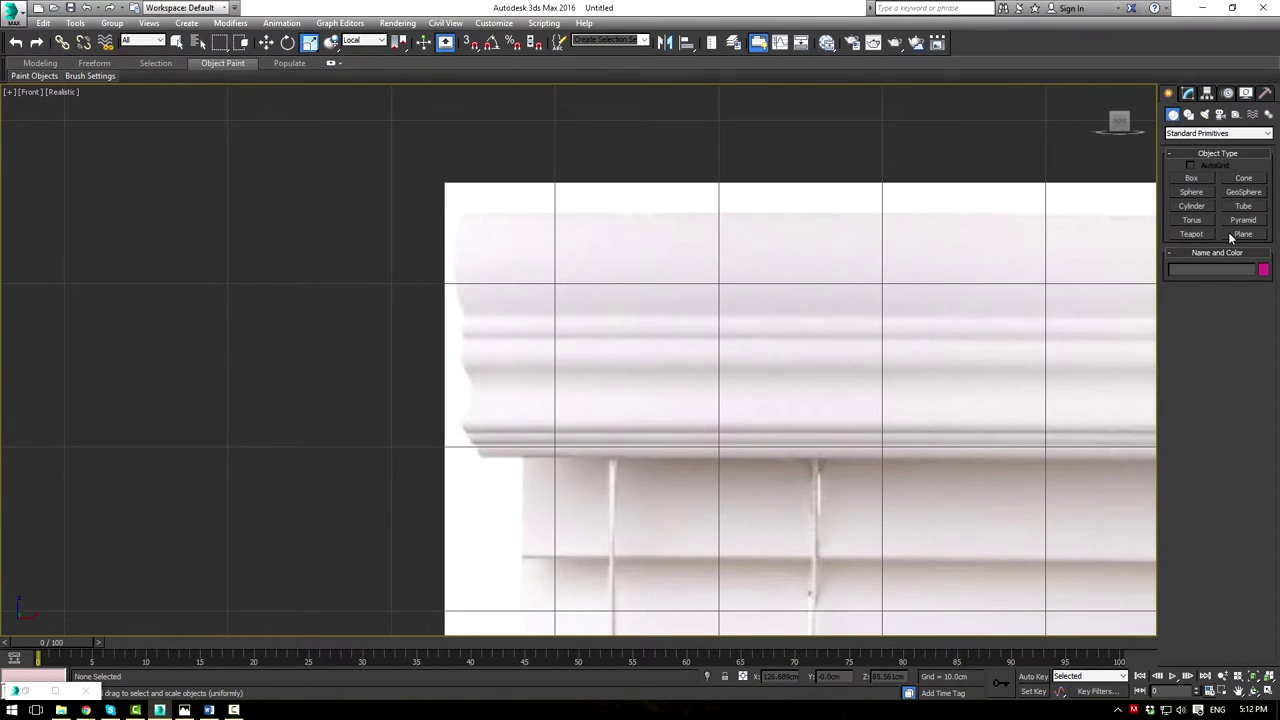
pyautogui.click(1189, 114)
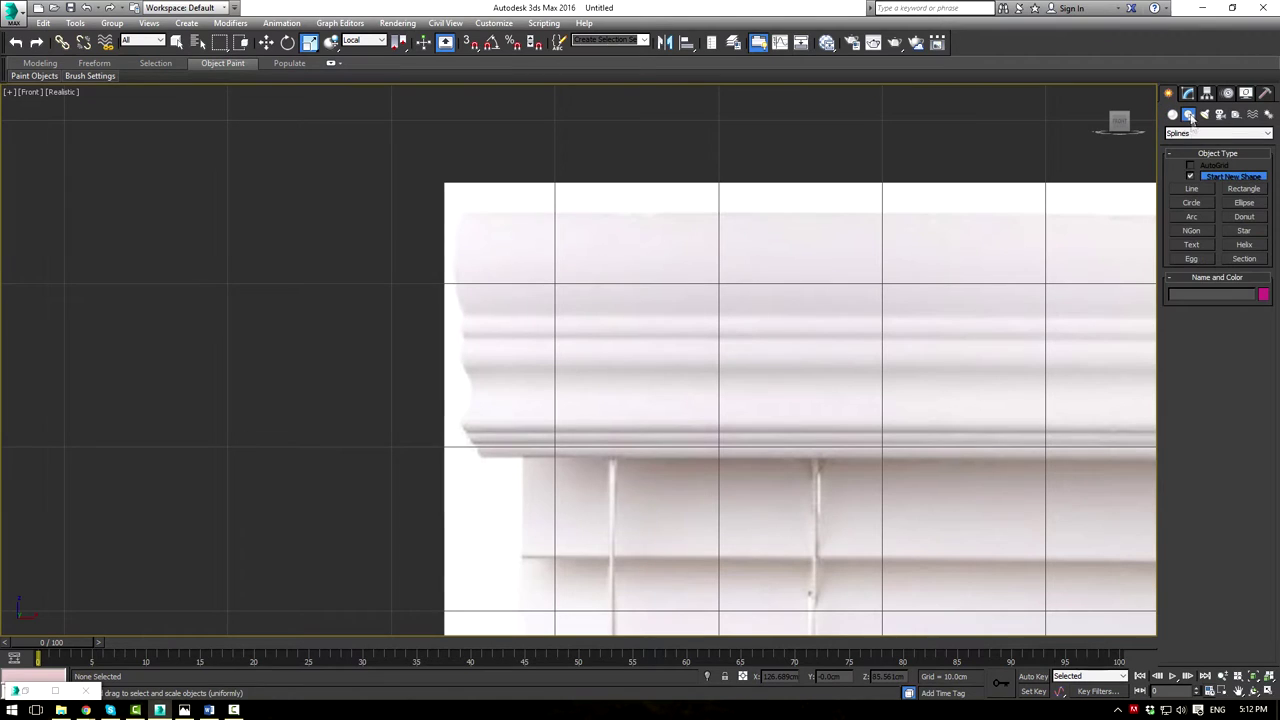
pyautogui.click(1193, 189)
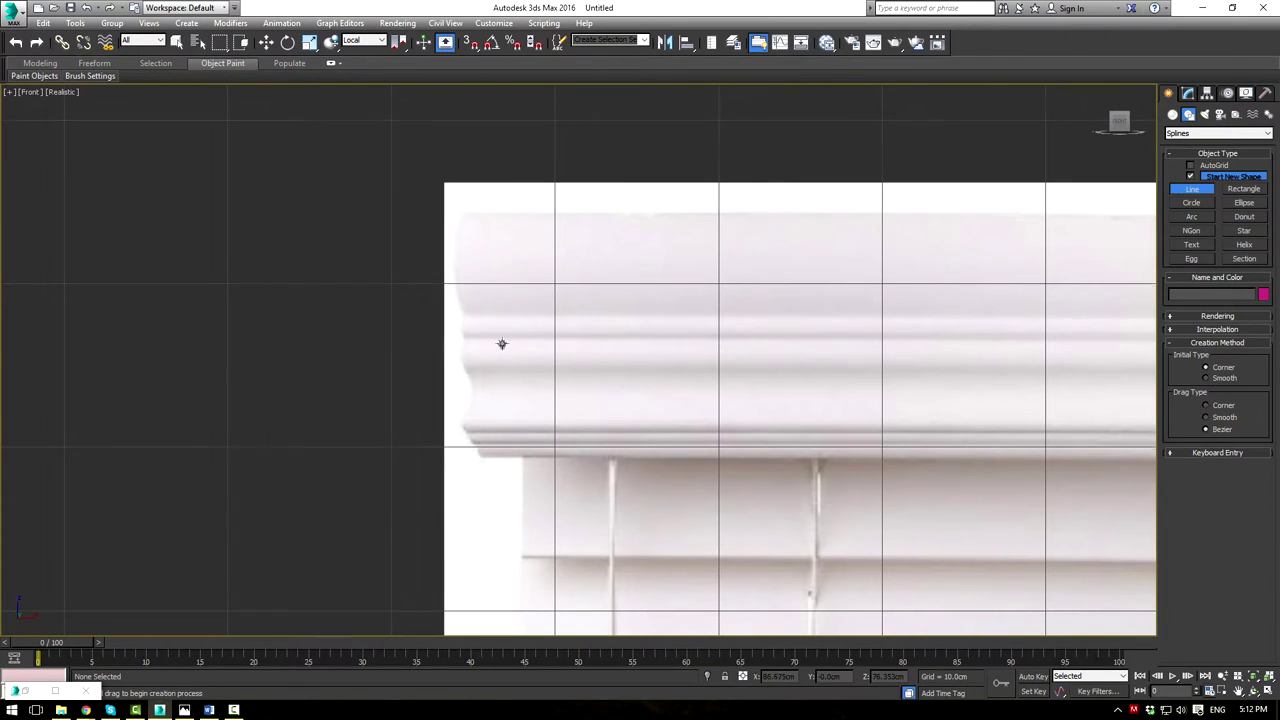
pyautogui.scroll(4, 501, 343)
pyautogui.click(601, 107)
pyautogui.click(575, 204)
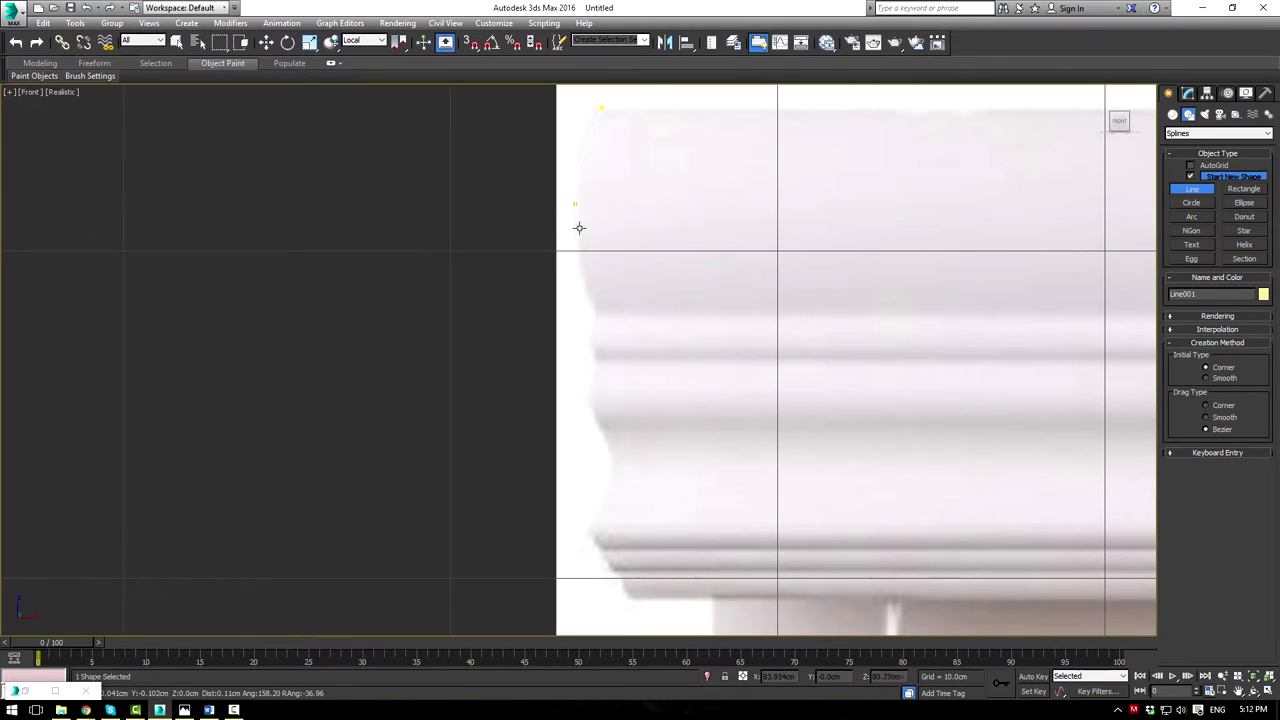
pyautogui.click(589, 331)
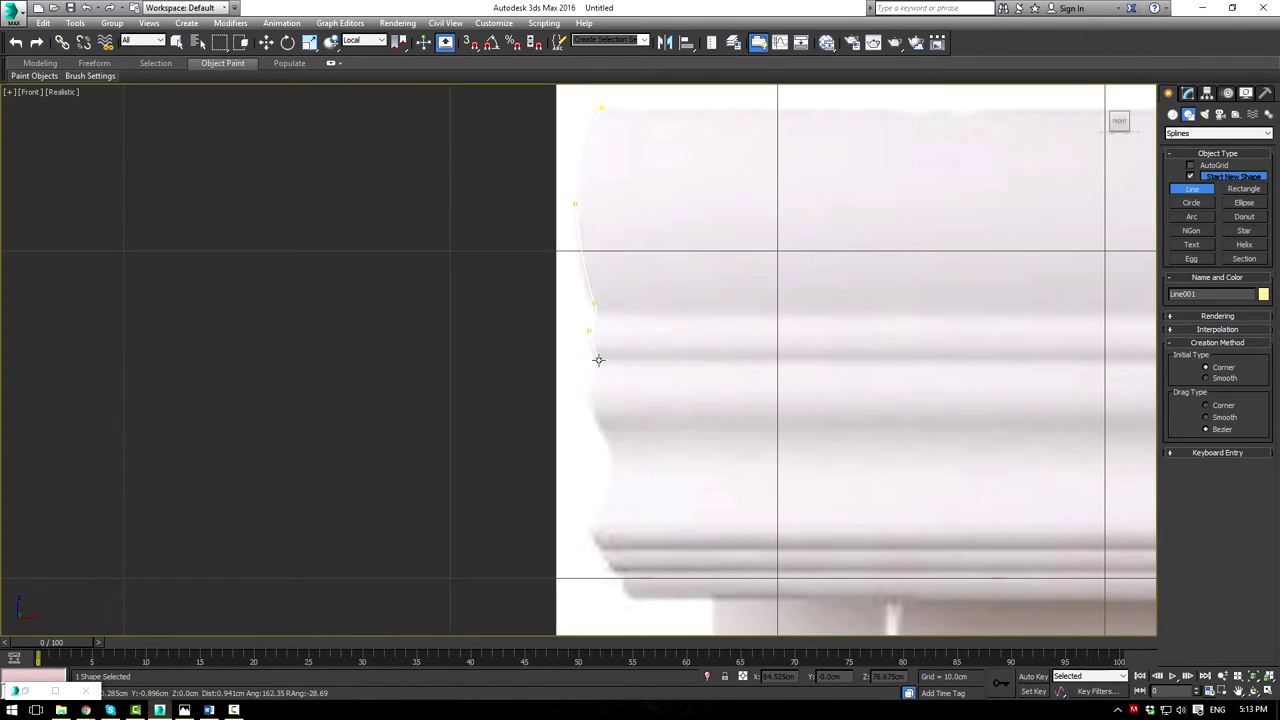
pyautogui.click(601, 430)
pyautogui.click(613, 464)
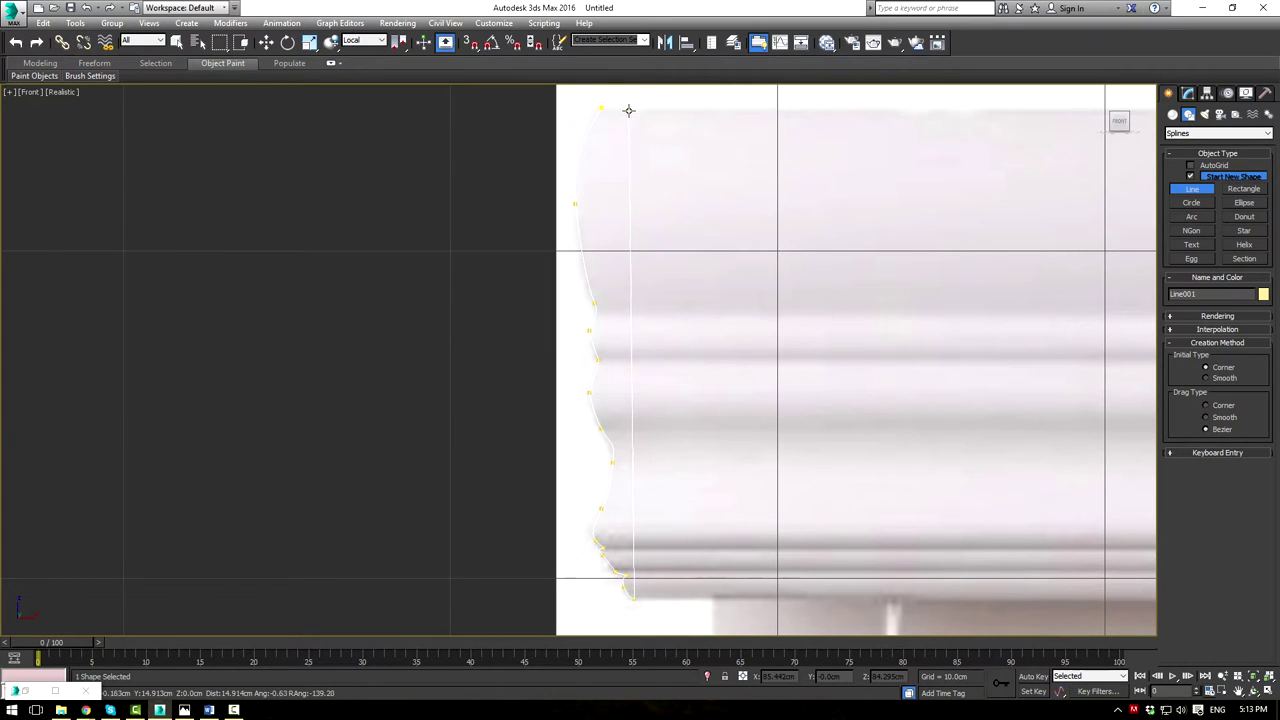
# Complete the valance profile with straight bottom, back and top edges, closing the spline at its starting point
pyautogui.keyDown('shift'); pyautogui.click(672, 598); pyautogui.keyUp('shift')
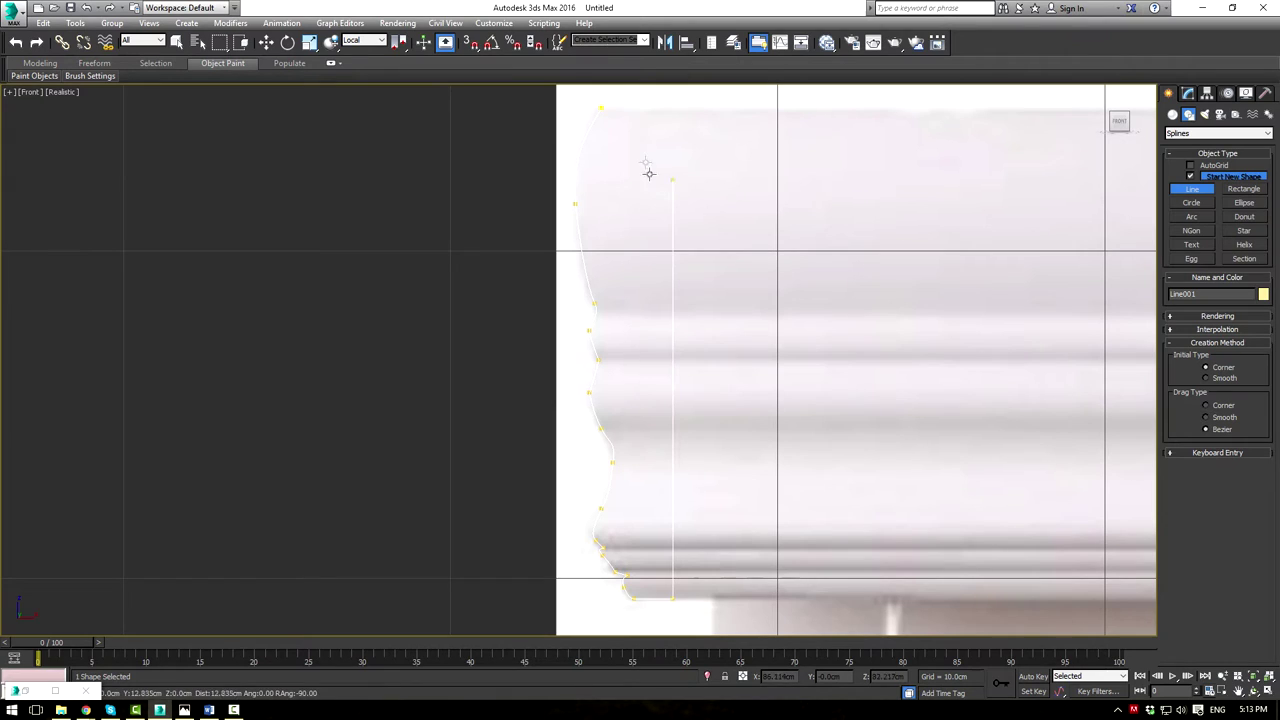
pyautogui.keyDown('shift'); pyautogui.click(668, 107); pyautogui.keyUp('shift')
pyautogui.click(600, 109)
pyautogui.click(622, 397)
# Apply an Edit Spline modifier to the closed valance profile
pyautogui.click(1188, 92)
pyautogui.click(1267, 131)
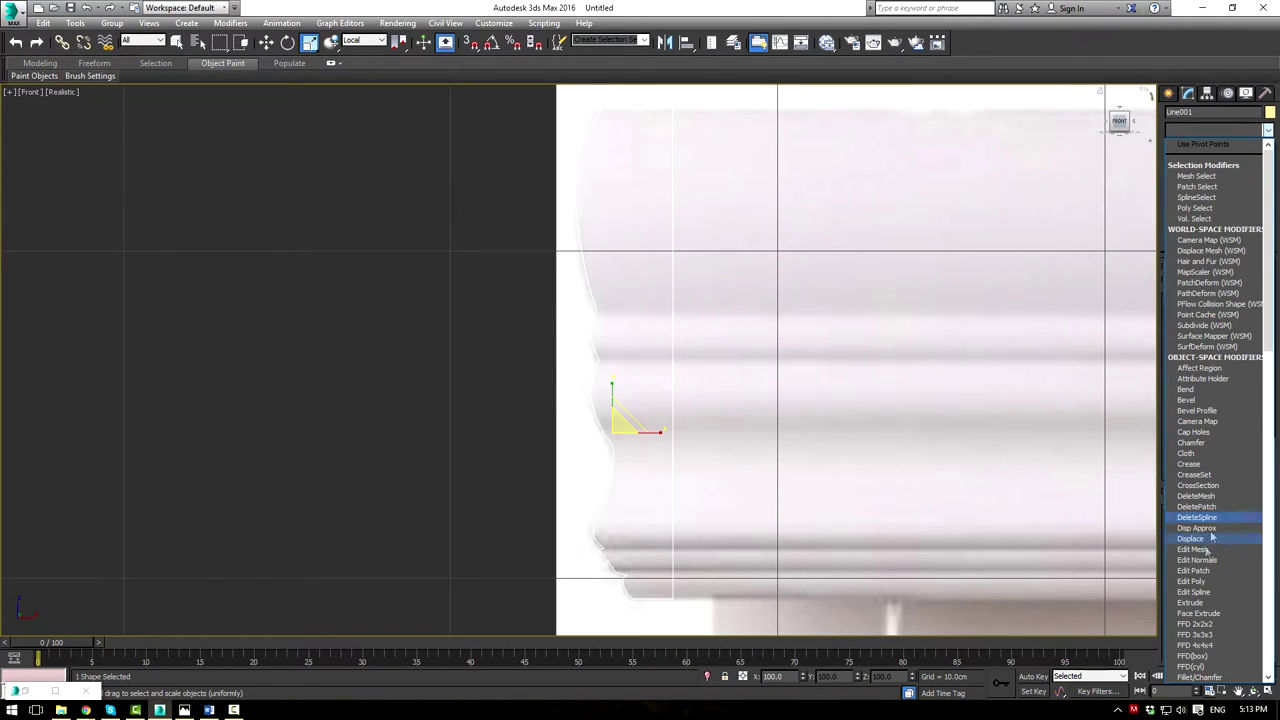
pyautogui.click(1193, 593)
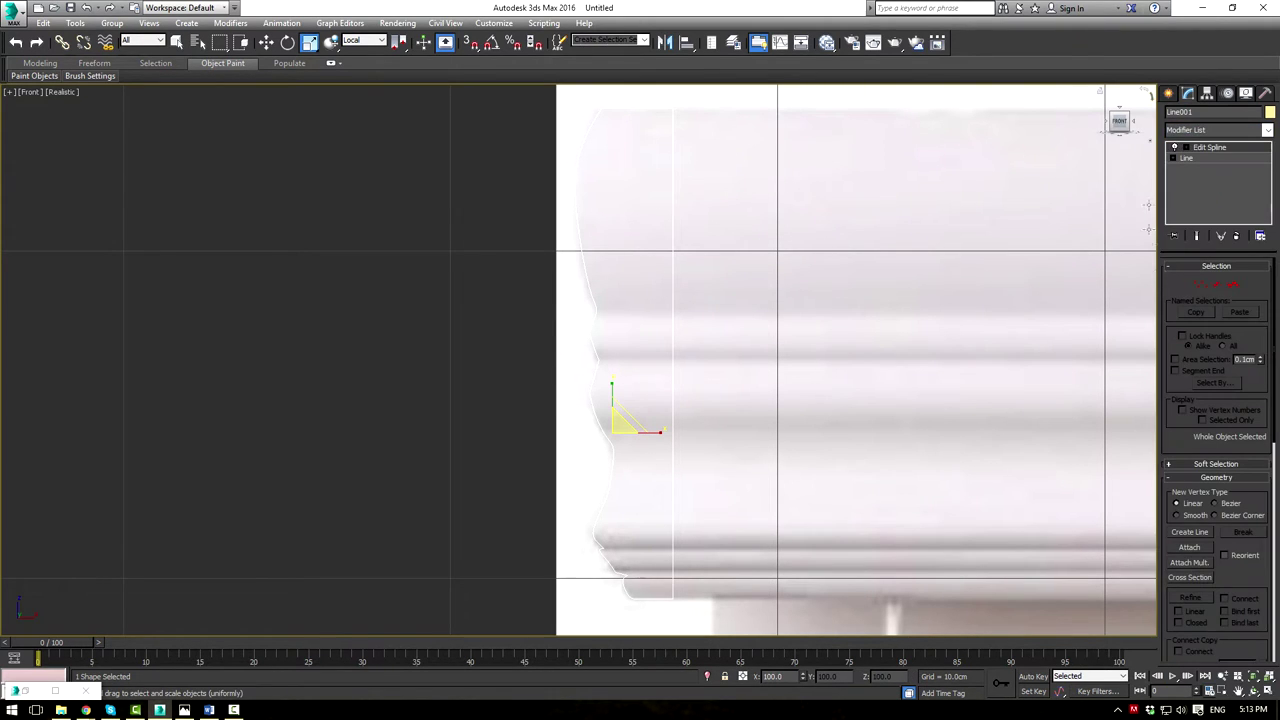
# Move the valance profile sideways off the reference photo onto the empty area beside it in the front view
pyautogui.moveTo(782, 283); pyautogui.dragTo(786, 283, button='middle')
pyautogui.moveTo(723, 371); pyautogui.dragTo(734, 369, button='middle')
pyautogui.scroll(-2, 740, 365)
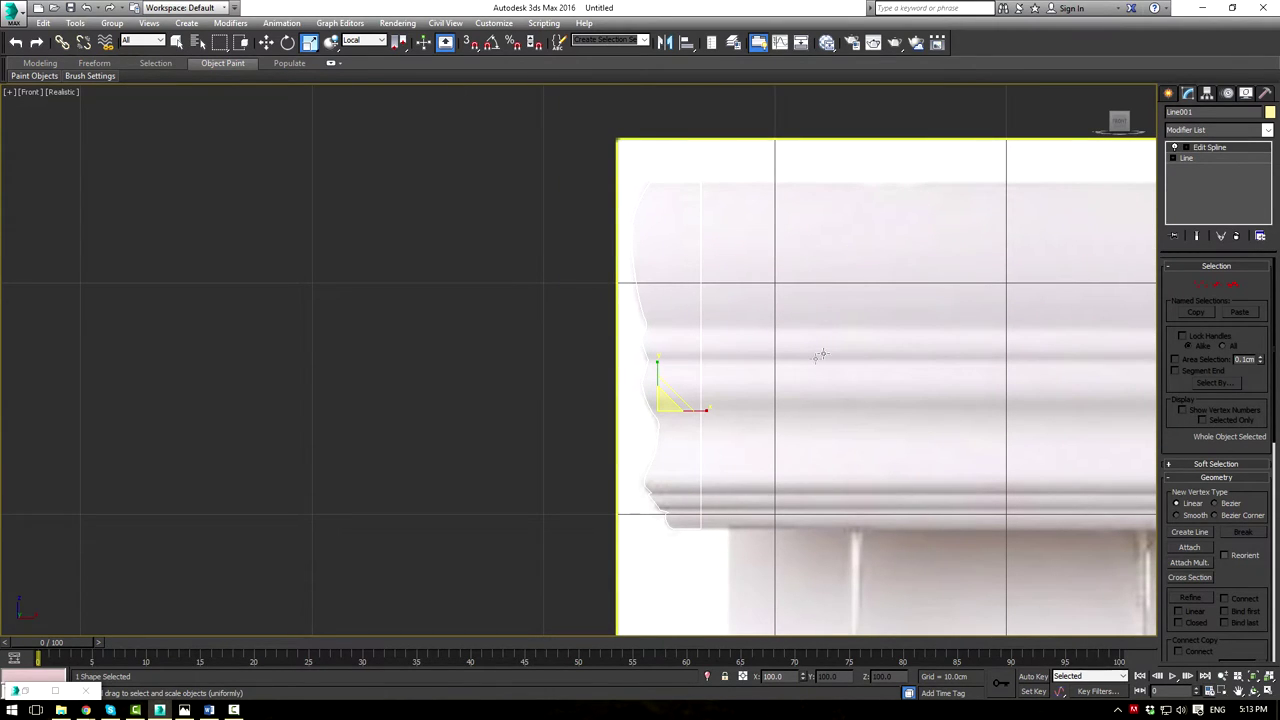
pyautogui.press('w')
pyautogui.moveTo(694, 409); pyautogui.dragTo(537, 367)
pyautogui.scroll(2, 554, 346)
pyautogui.moveTo(522, 380); pyautogui.dragTo(622, 224, button='middle')
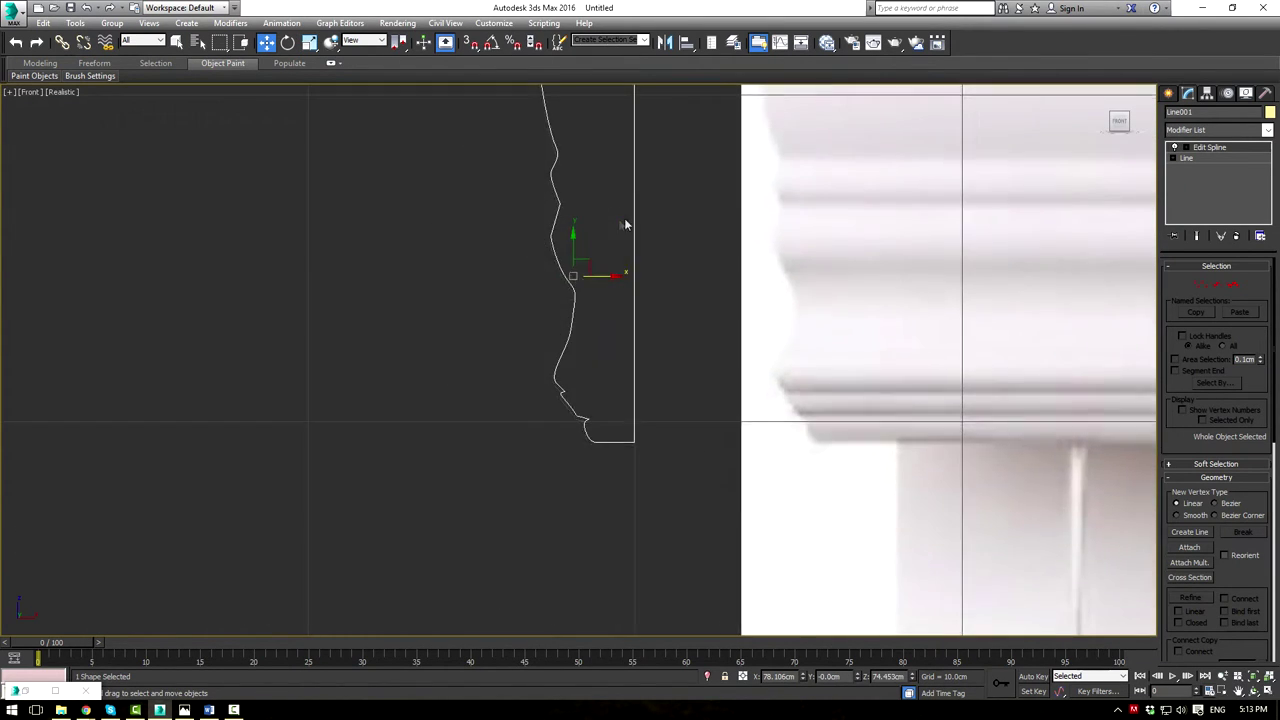
# At Edit Spline's vertex level, make the notch vertex above the bottom lip a Bezier Corner and round the lip with its handles and the vertex below
pyautogui.scroll(2, 620, 224)
pyautogui.click(1187, 149)
pyautogui.click(1204, 158)
pyautogui.scroll(2, 555, 530)
pyautogui.moveTo(555, 530); pyautogui.dragTo(583, 368, button='middle')
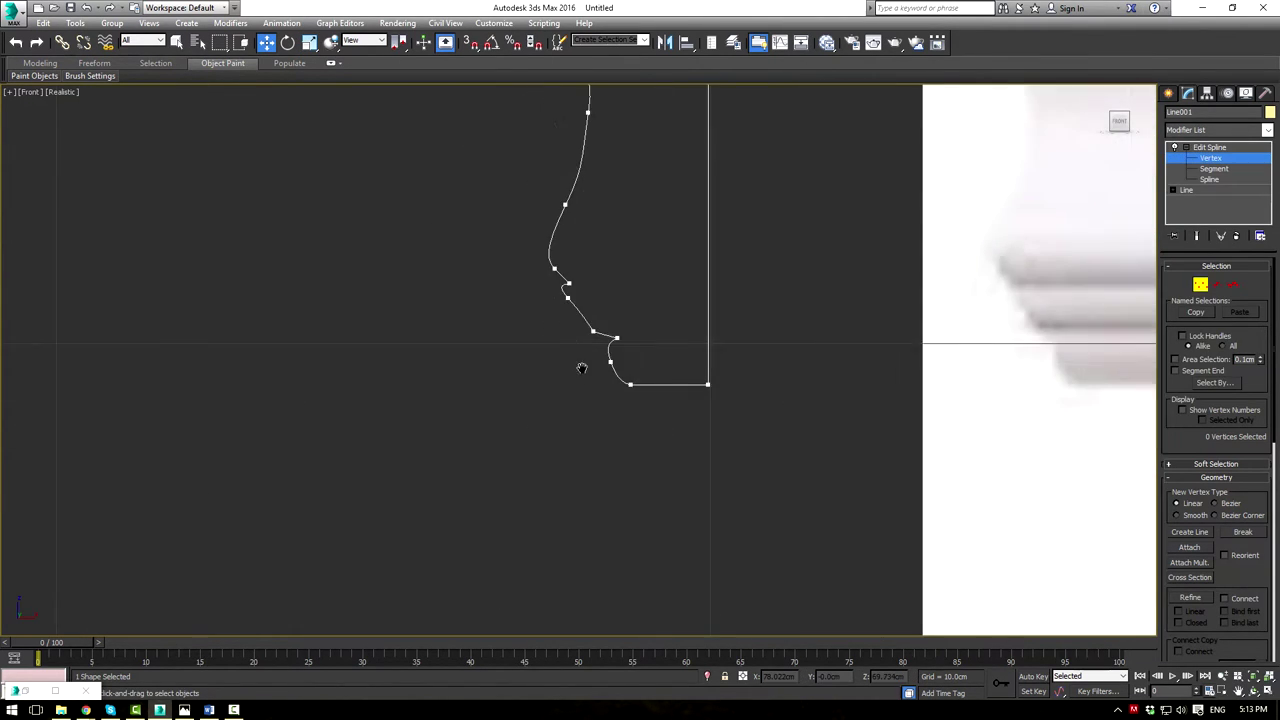
pyautogui.scroll(4, 650, 350)
pyautogui.click(581, 335)
pyautogui.rightClick(577, 337)
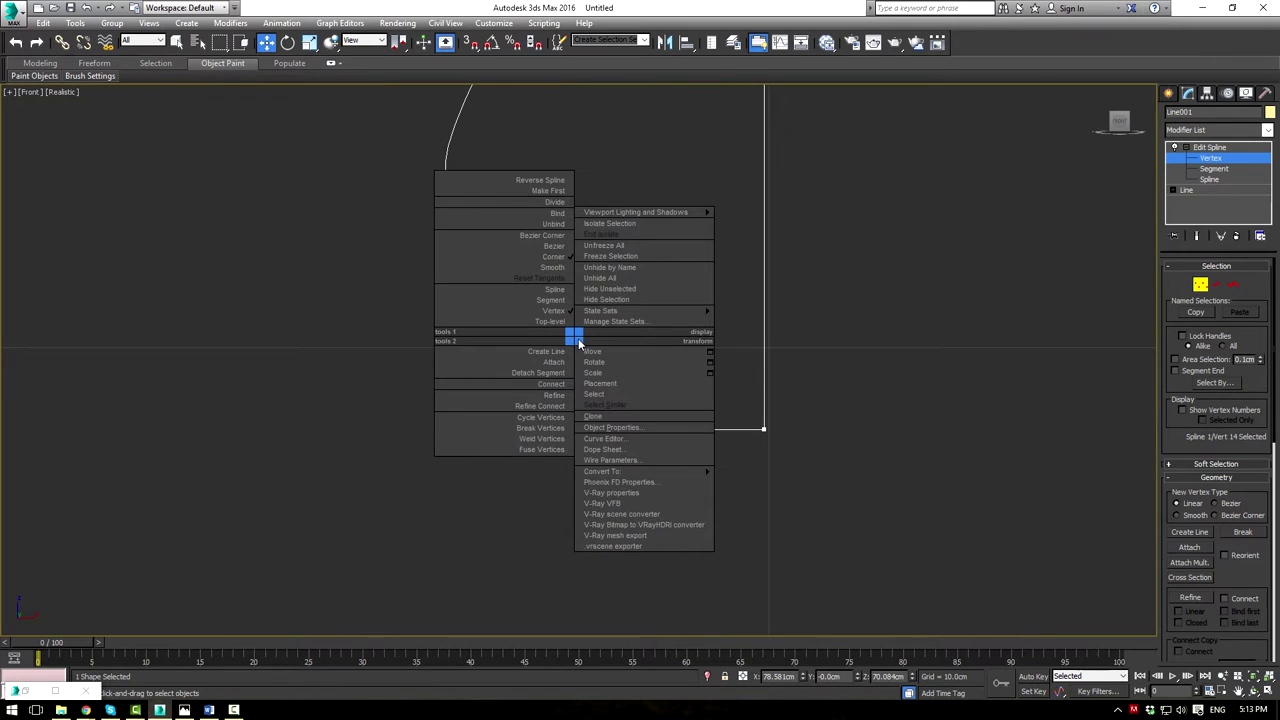
pyautogui.click(553, 246)
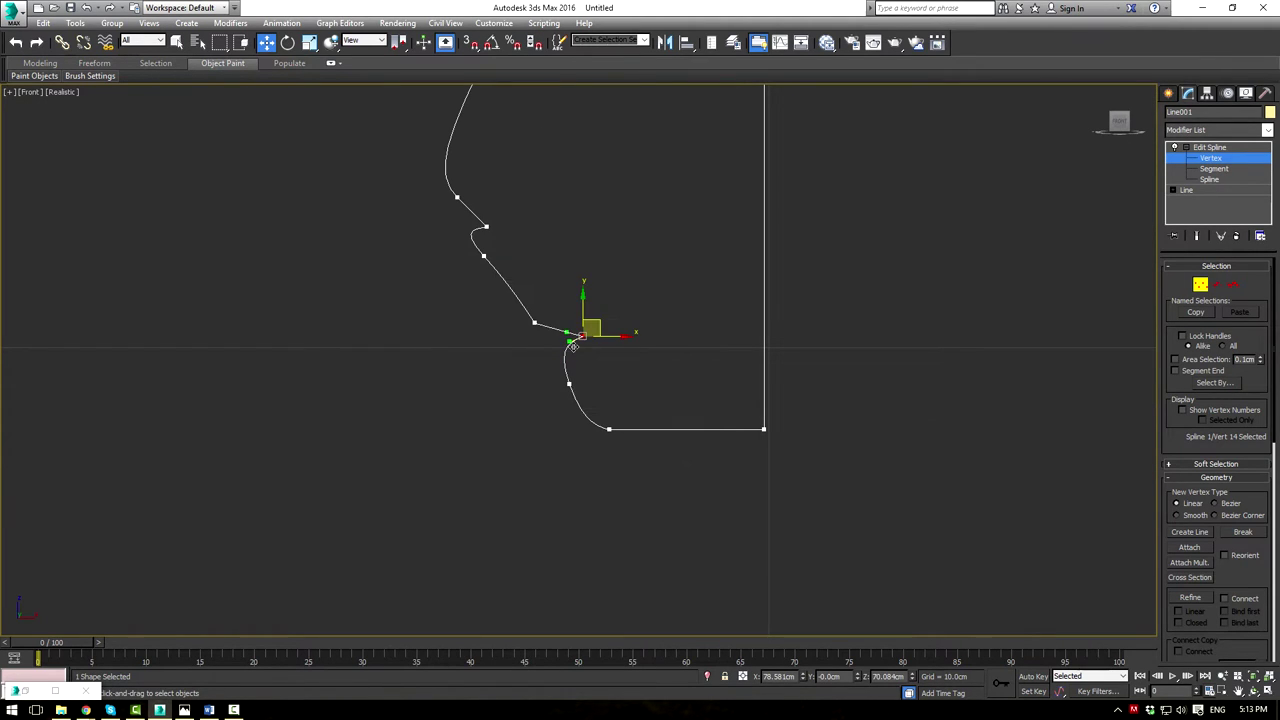
pyautogui.moveTo(566, 340); pyautogui.dragTo(583, 381)
pyautogui.click(570, 384)
pyautogui.moveTo(585, 428); pyautogui.dragTo(579, 415)
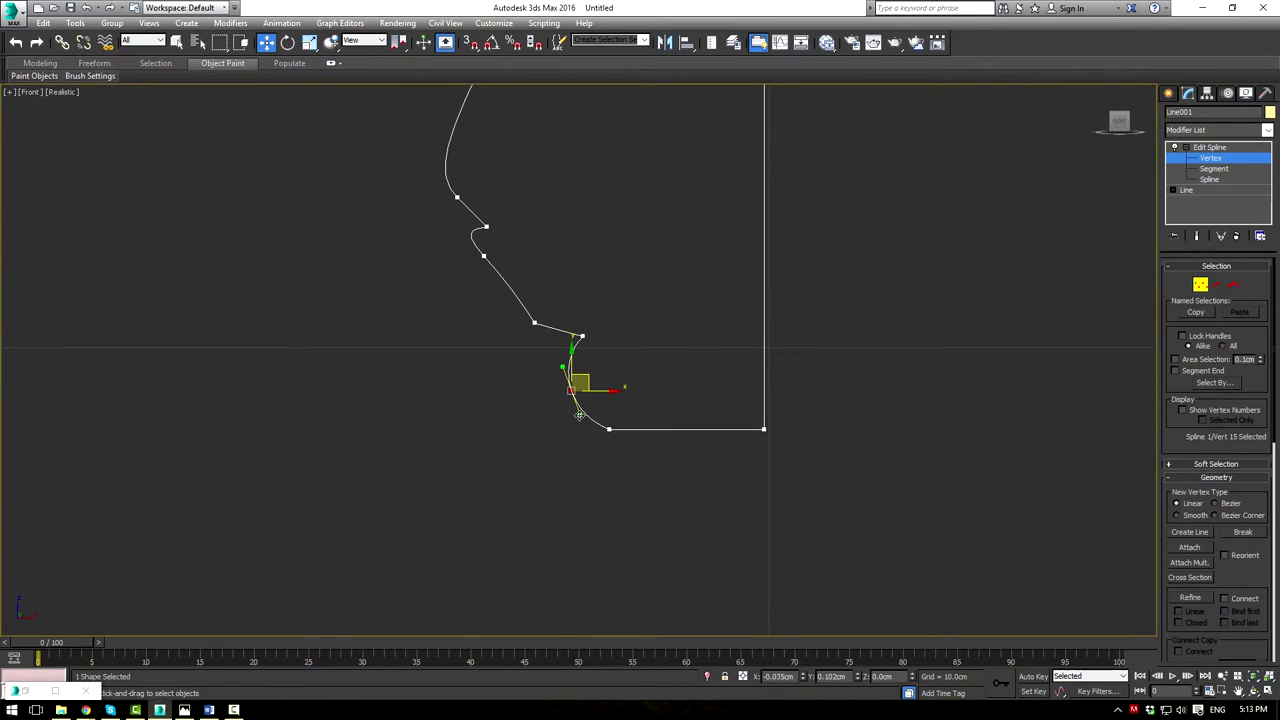
# Convert the outer corner vertex of the step above the lip notch to Bezier and adjust its tangent handle
pyautogui.moveTo(591, 269); pyautogui.dragTo(603, 312, button='middle')
pyautogui.click(545, 366)
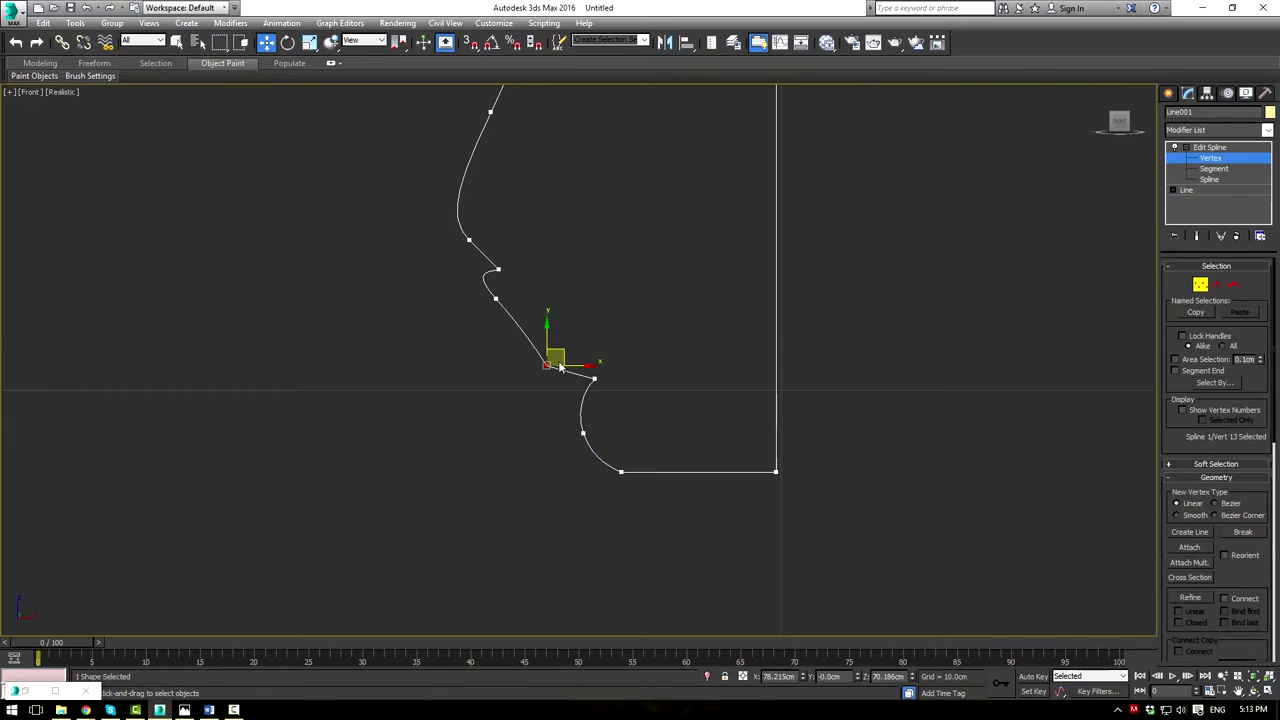
pyautogui.rightClick(545, 364)
pyautogui.moveTo(566, 335)
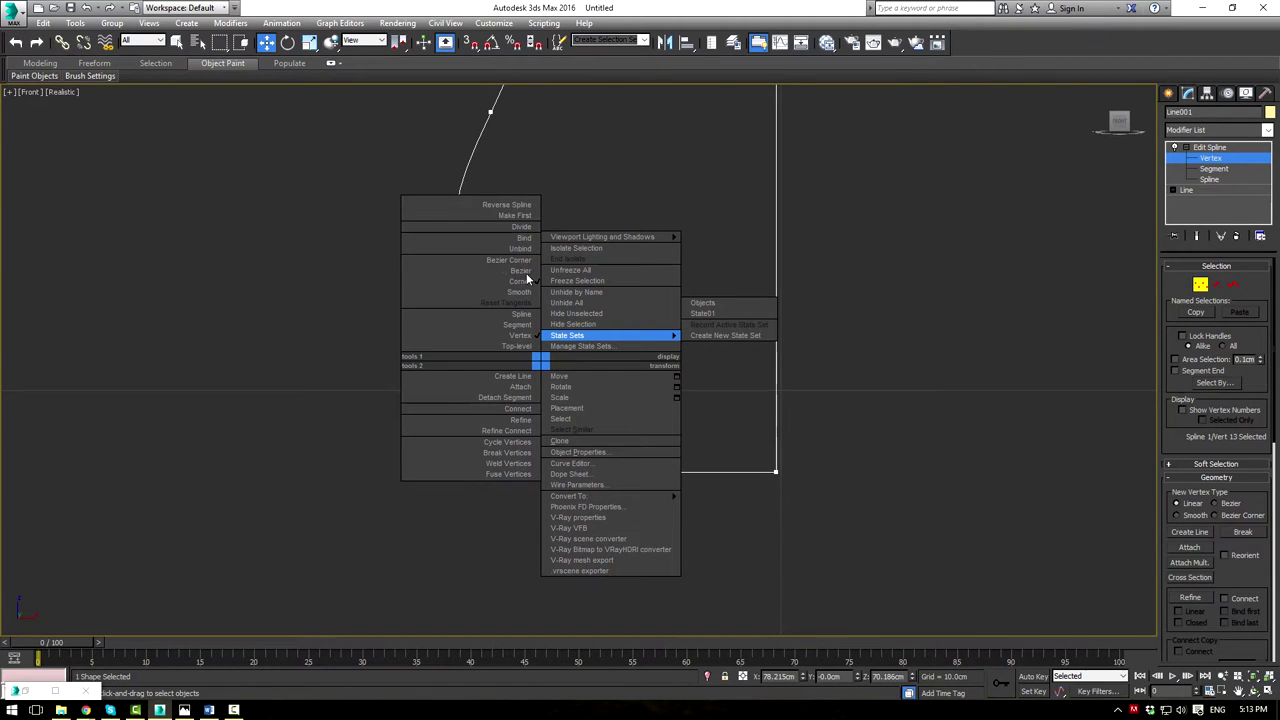
pyautogui.click(298, 291)
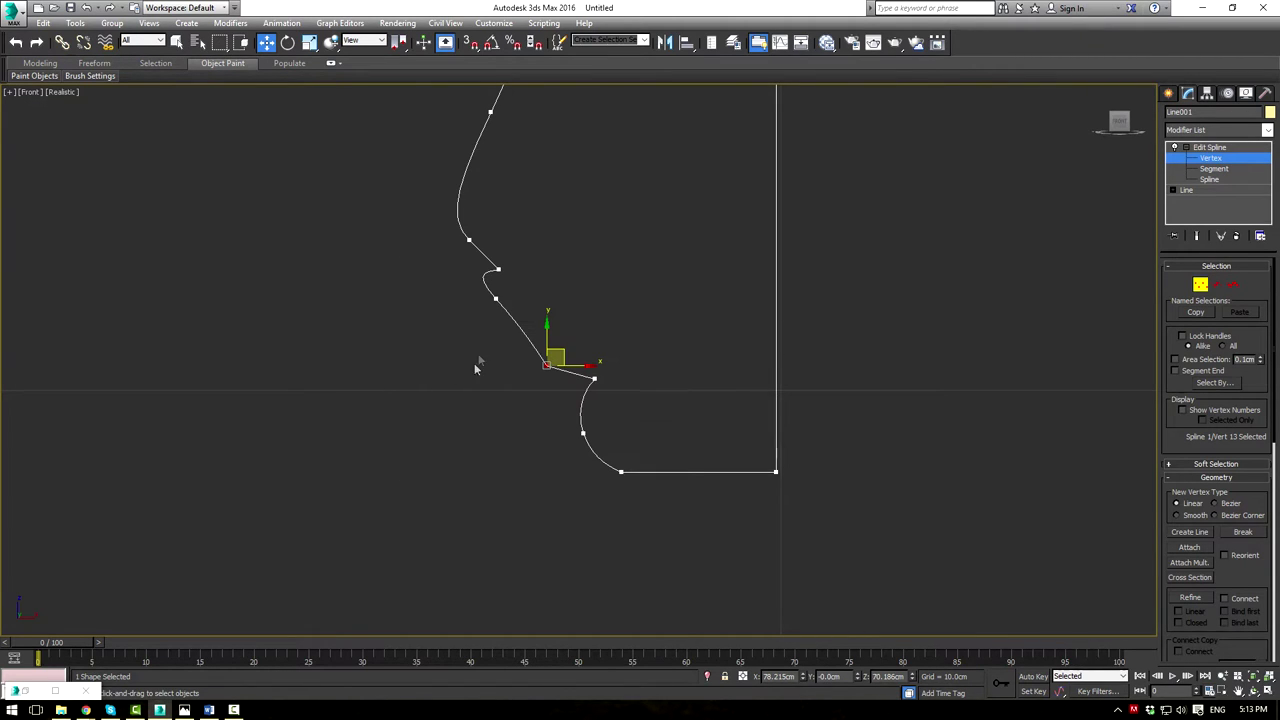
pyautogui.rightClick(546, 366)
pyautogui.click(505, 271)
pyautogui.moveTo(553, 379); pyautogui.dragTo(553, 372)
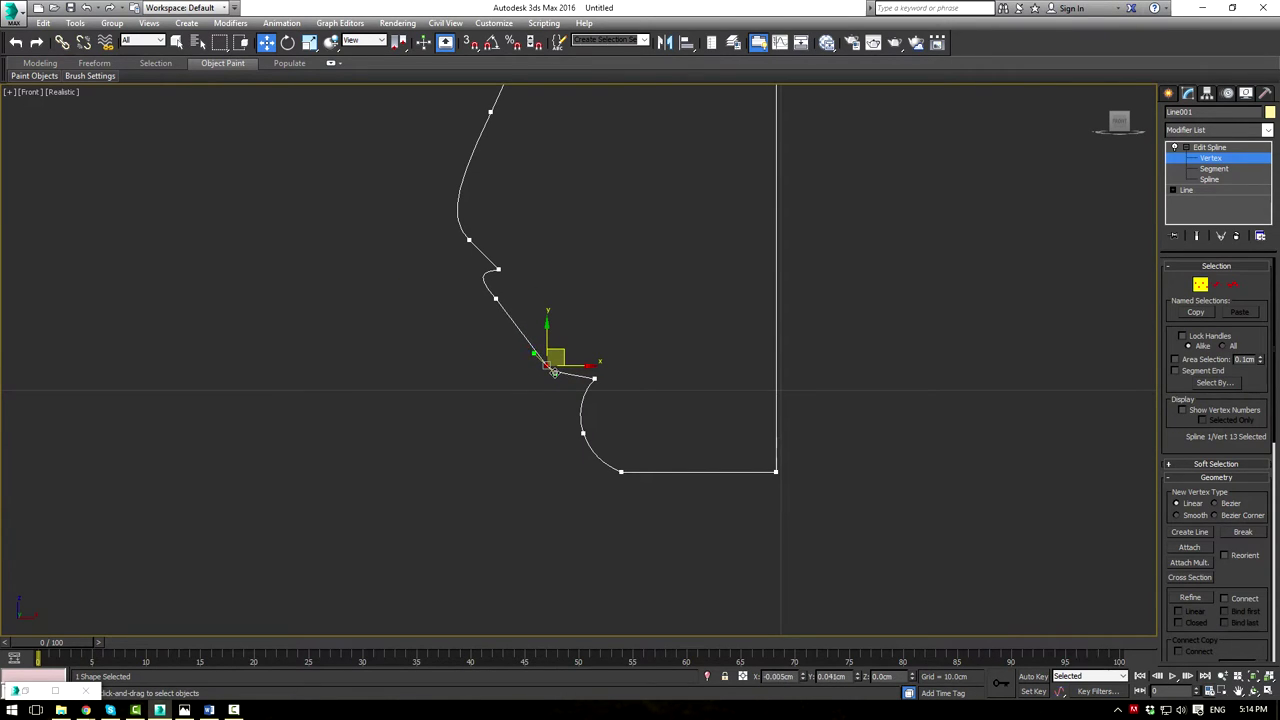
# Lower the curve vertex above the small step, then shift the step's corner vertex inward as a Bezier Corner and bend its handles into rounded curves
pyautogui.click(496, 298)
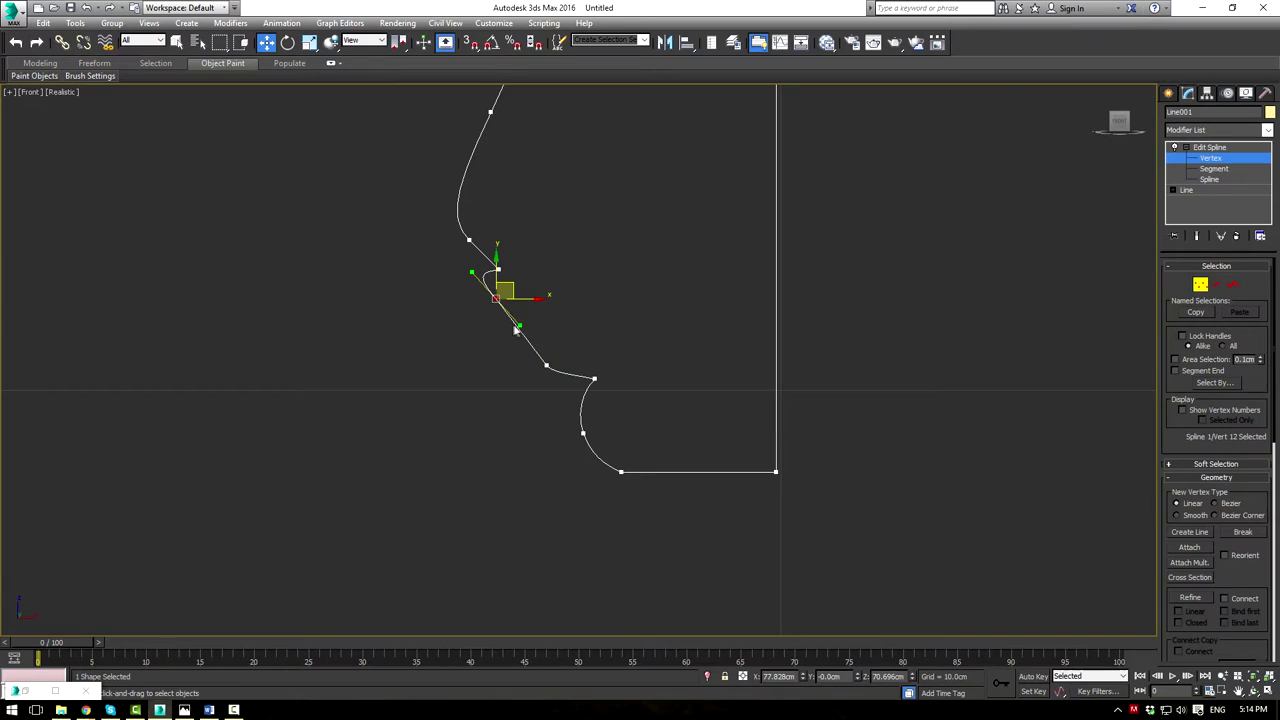
pyautogui.moveTo(516, 314); pyautogui.dragTo(527, 349)
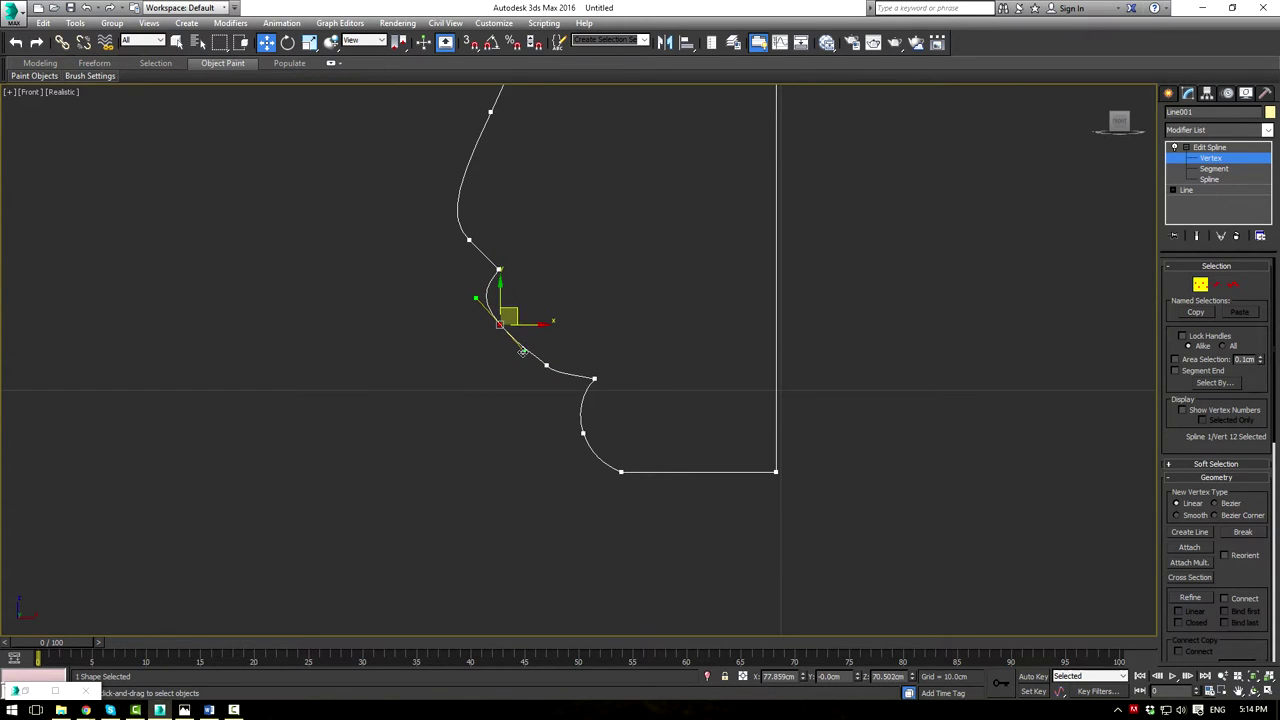
pyautogui.click(547, 366)
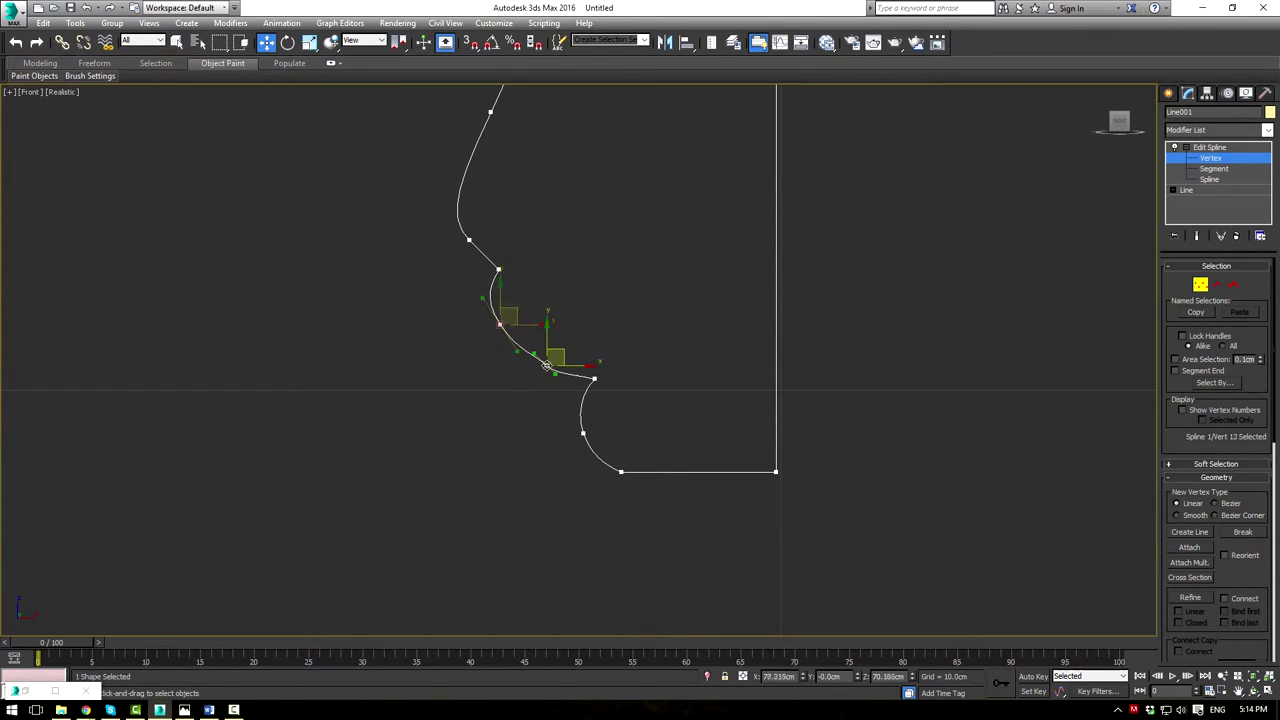
pyautogui.rightClick(554, 346)
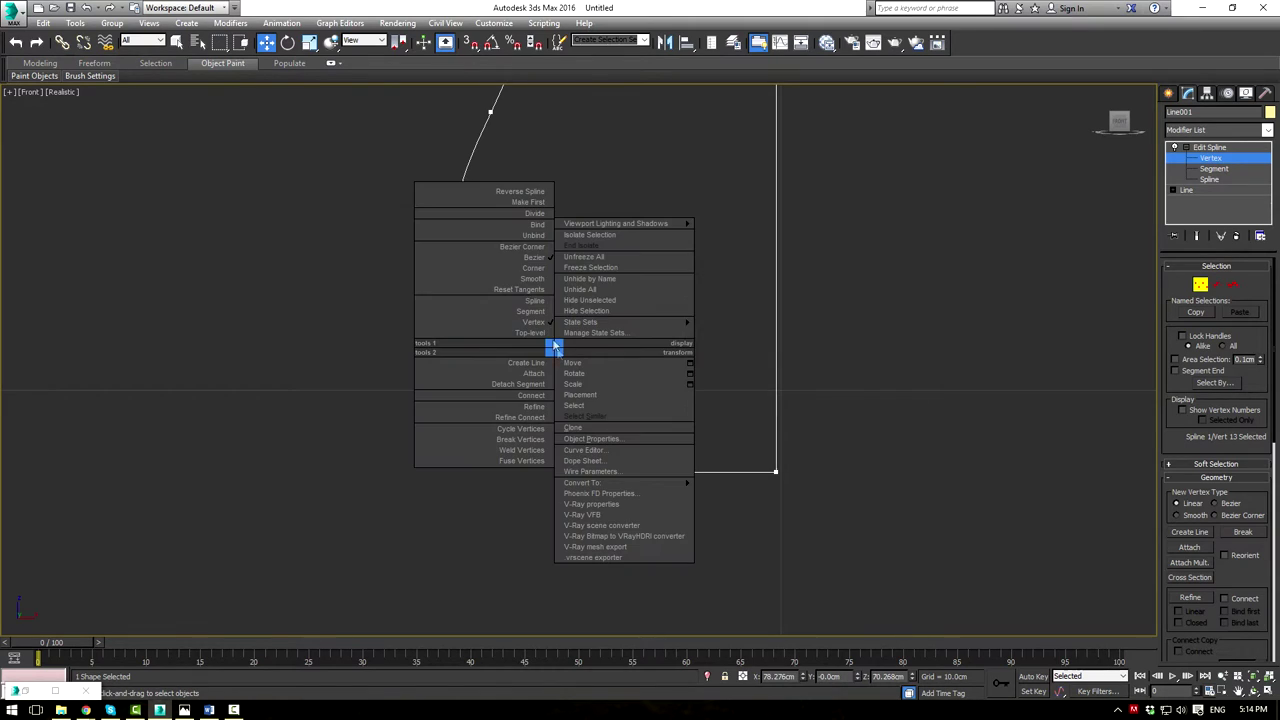
pyautogui.click(448, 258)
pyautogui.moveTo(540, 344); pyautogui.dragTo(563, 383)
# Save the scene as Blinds01 in the Blinds folder under Active Projects
pyautogui.click(20, 18)
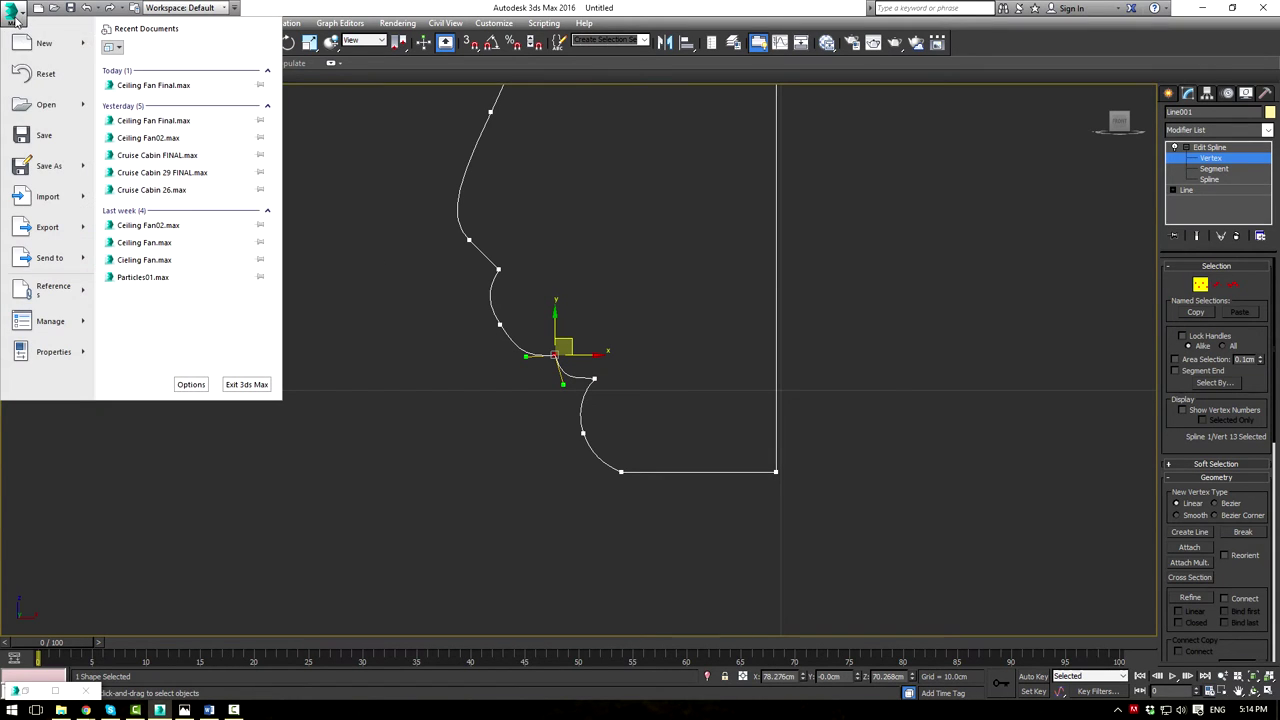
pyautogui.click(52, 163)
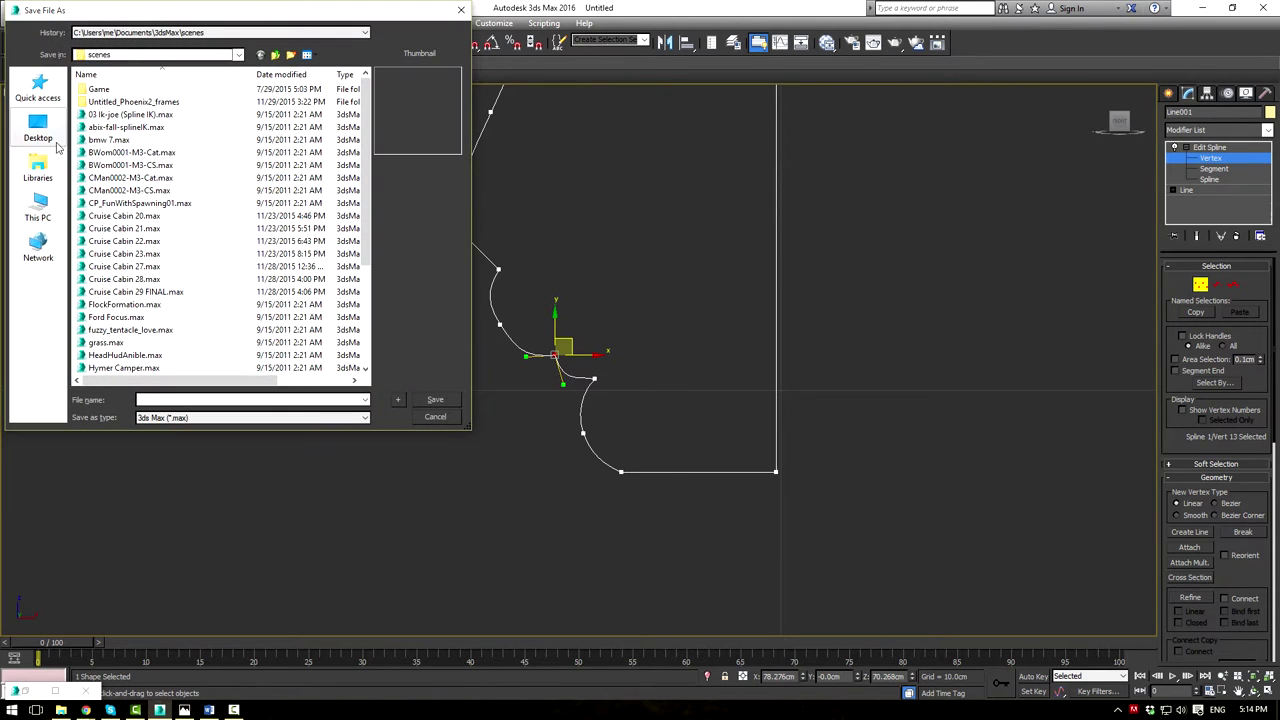
pyautogui.click(38, 90)
pyautogui.scroll(-1, 300, 200)
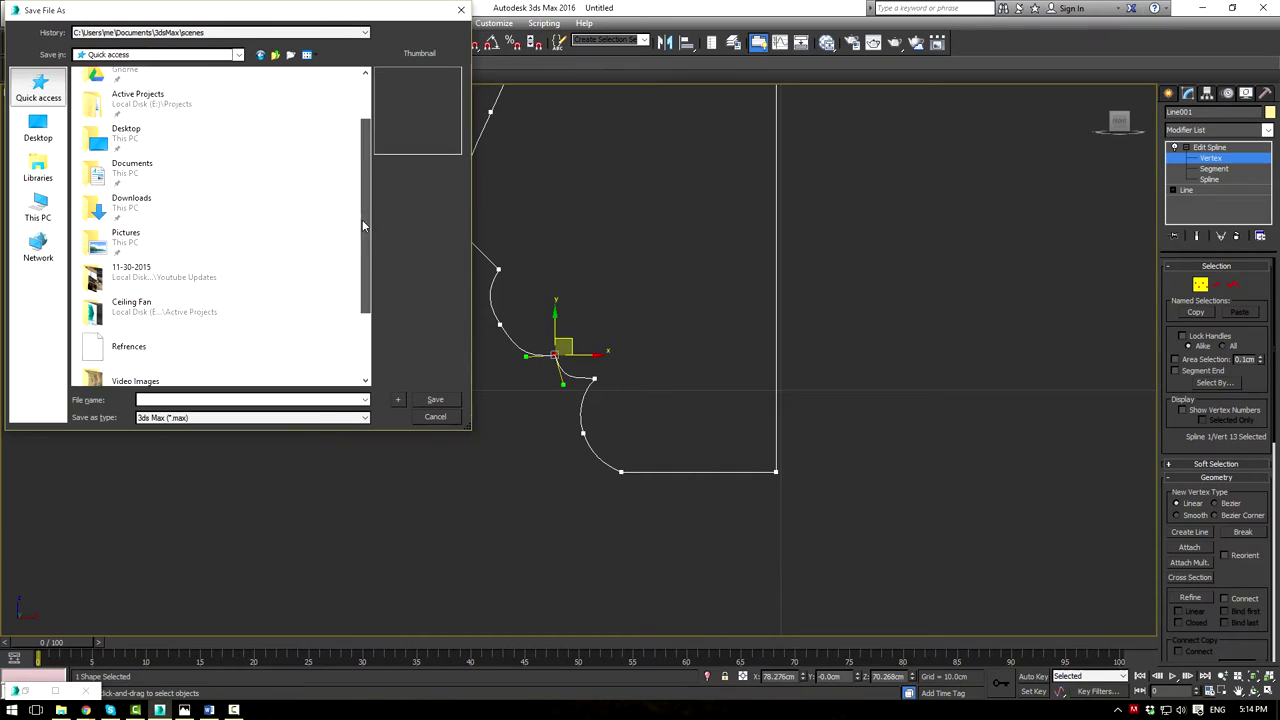
pyautogui.doubleClick(150, 140)
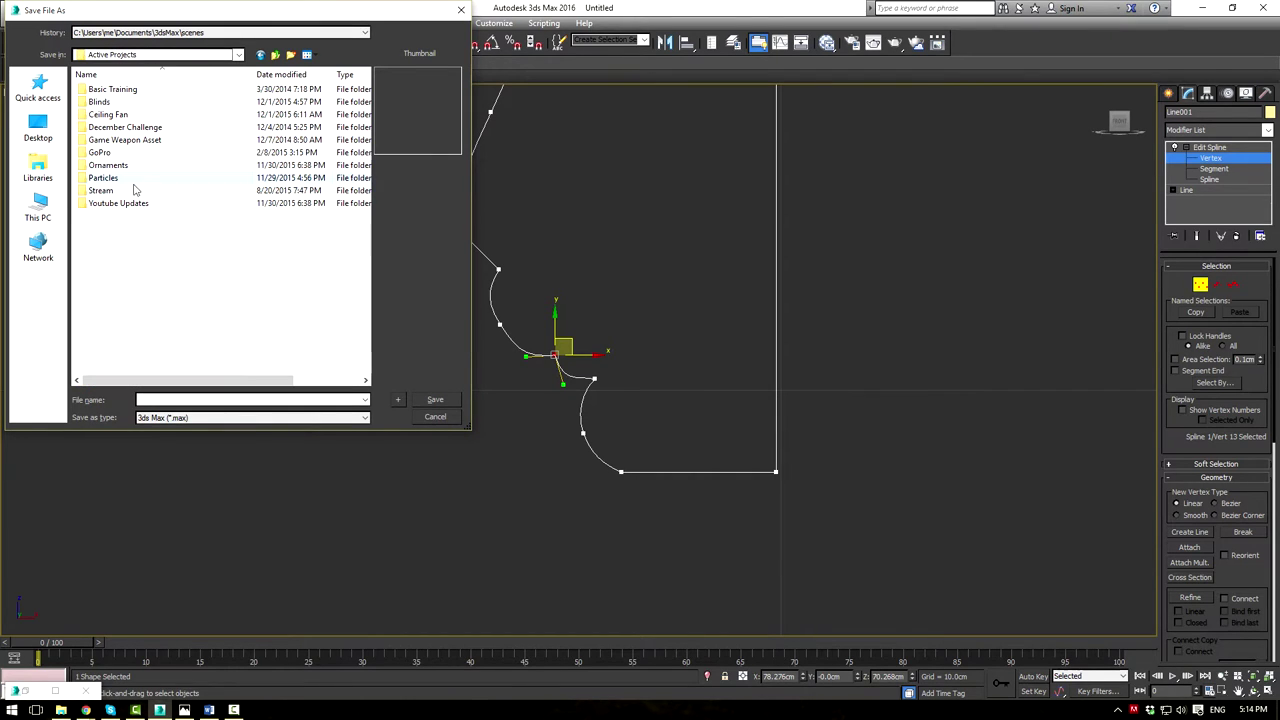
pyautogui.doubleClick(112, 102)
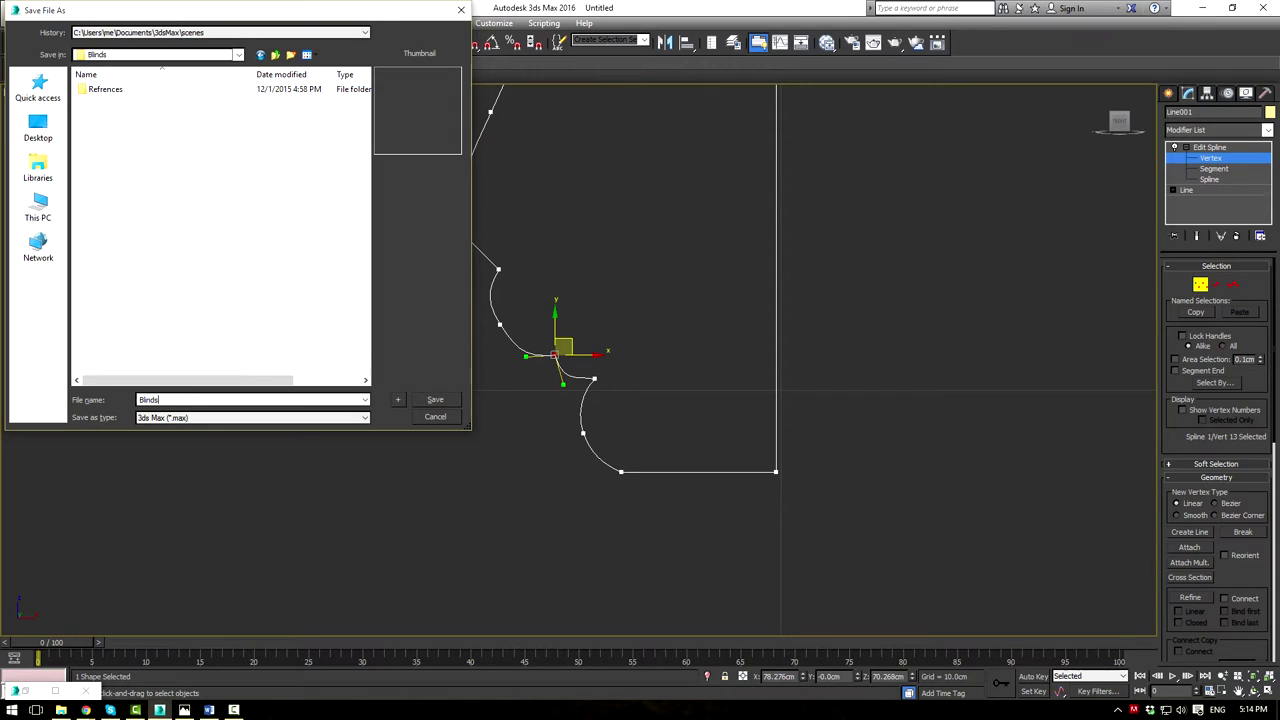
pyautogui.write('01')
pyautogui.press('Return')
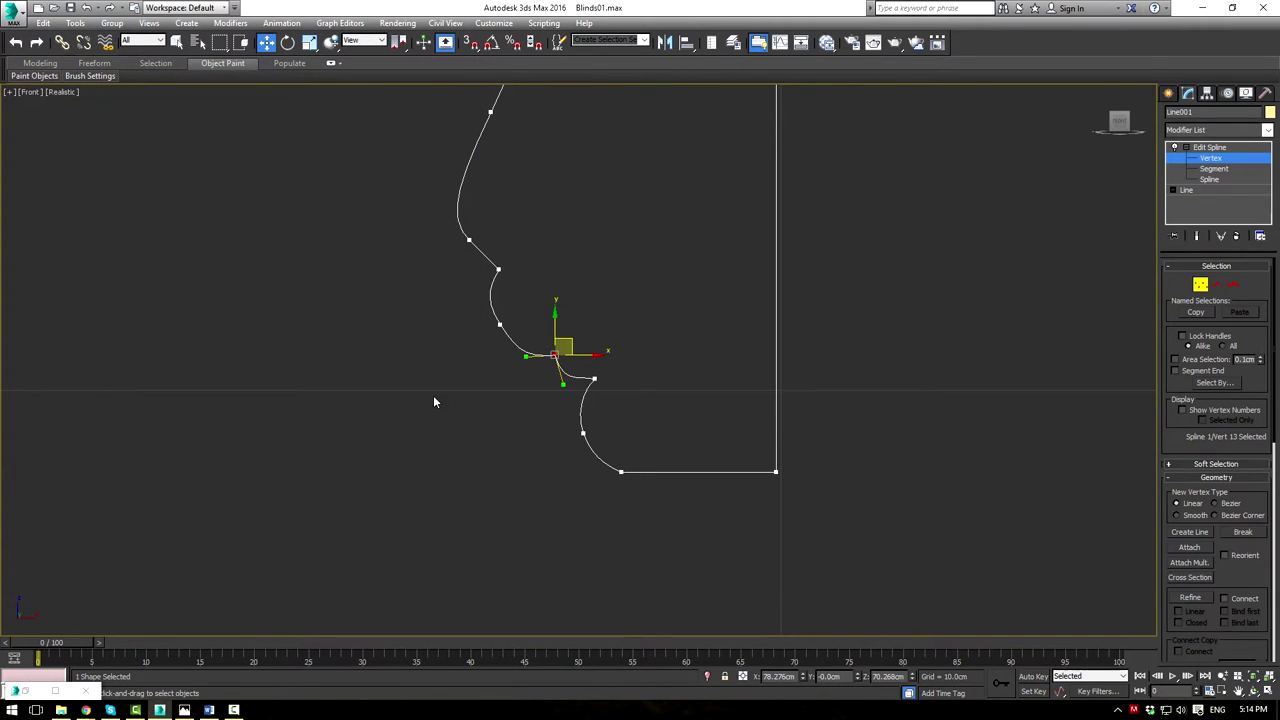
# Adjust the tangent handles around the small step above the bottom lip to form a smooth concave curve
pyautogui.scroll(4, 433, 402)
pyautogui.moveTo(706, 409)
pyautogui.mouseDown()
pyautogui.moveTo(677, 426)
pyautogui.moveTo(691, 417)
pyautogui.mouseUp()
pyautogui.moveTo(757, 371); pyautogui.dragTo(776, 410)
pyautogui.click(735, 390)
pyautogui.click(768, 391)
pyautogui.moveTo(734, 382); pyautogui.dragTo(729, 393)
# Convert the next notch vertex up the profile to Bezier Corner and bend its upper handle to curve the segment above
pyautogui.moveTo(611, 280); pyautogui.dragTo(637, 476, button='middle')
pyautogui.moveTo(640, 323); pyautogui.dragTo(598, 380)
pyautogui.rightClick(596, 373)
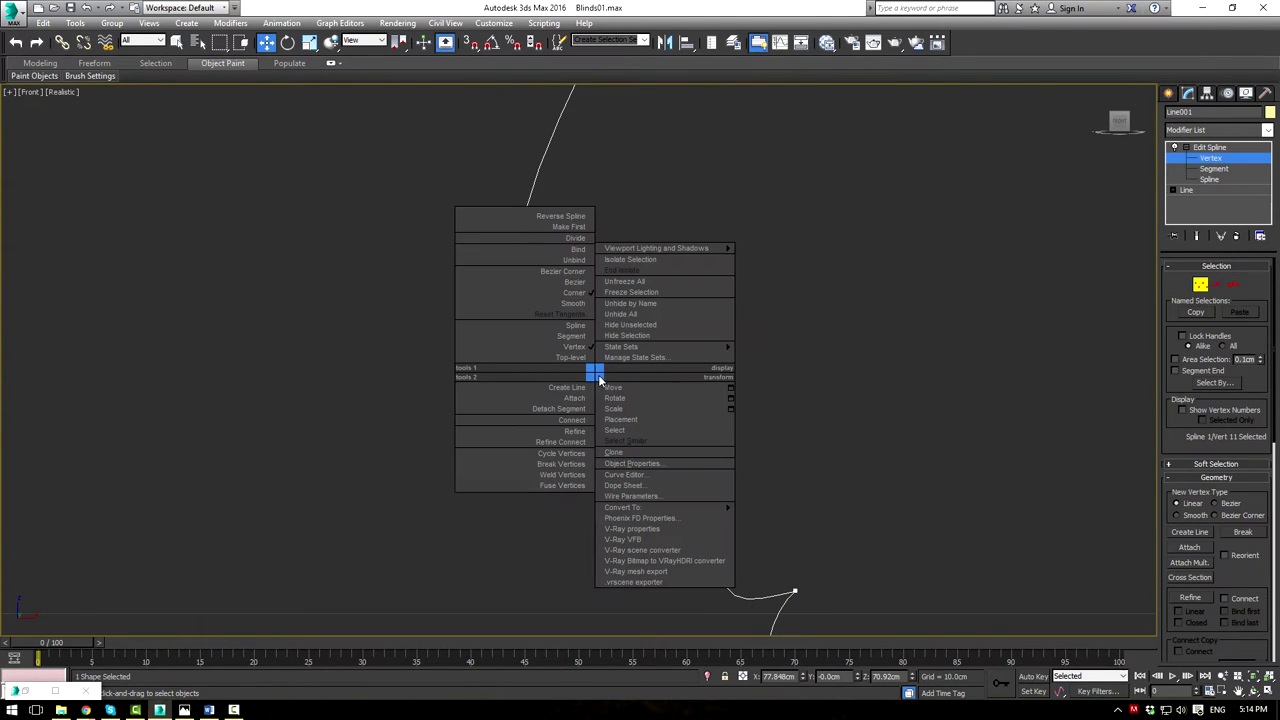
pyautogui.click(571, 282)
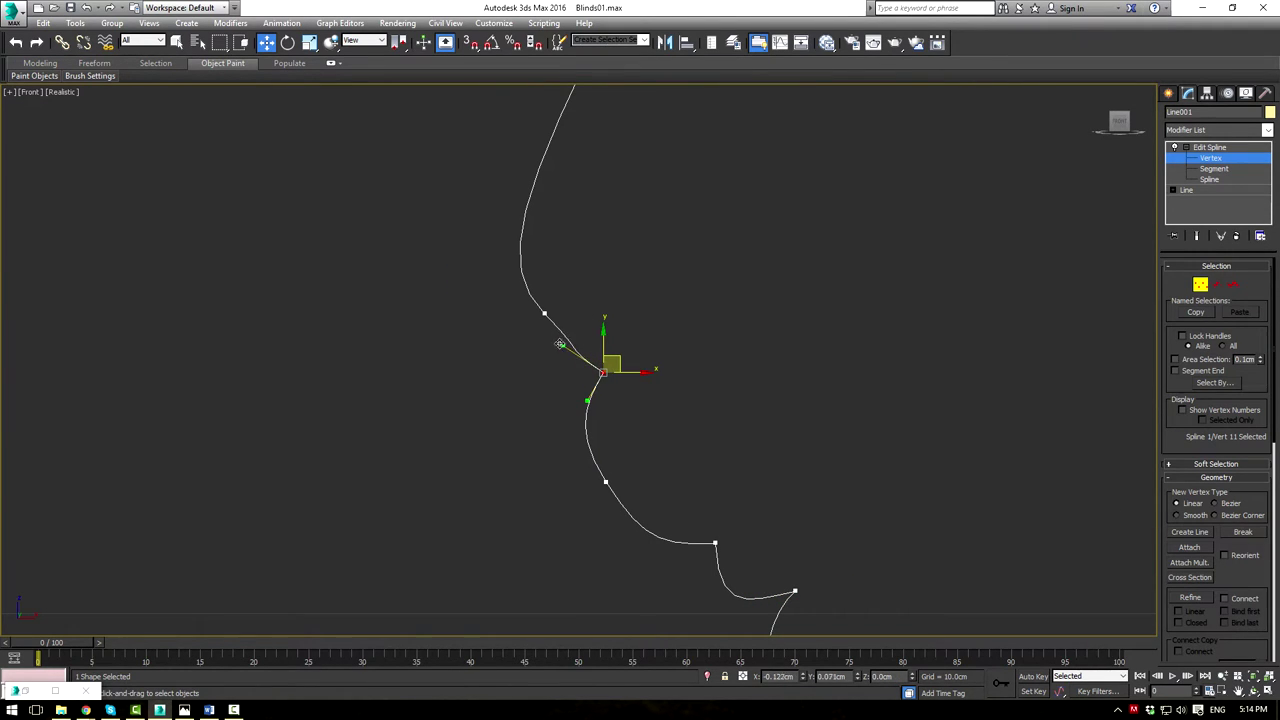
pyautogui.moveTo(550, 334)
pyautogui.mouseDown()
pyautogui.moveTo(486, 337)
pyautogui.moveTo(531, 371)
pyautogui.moveTo(565, 354)
pyautogui.mouseUp()
# Move the bulge vertex above that notch upward and outward, and steepen its handles to round the bulge
pyautogui.click(543, 315)
pyautogui.moveTo(552, 305)
pyautogui.mouseDown()
pyautogui.moveTo(486, 240)
pyautogui.moveTo(500, 229)
pyautogui.moveTo(541, 293)
pyautogui.mouseUp()
pyautogui.click(510, 277)
pyautogui.click(510, 280)
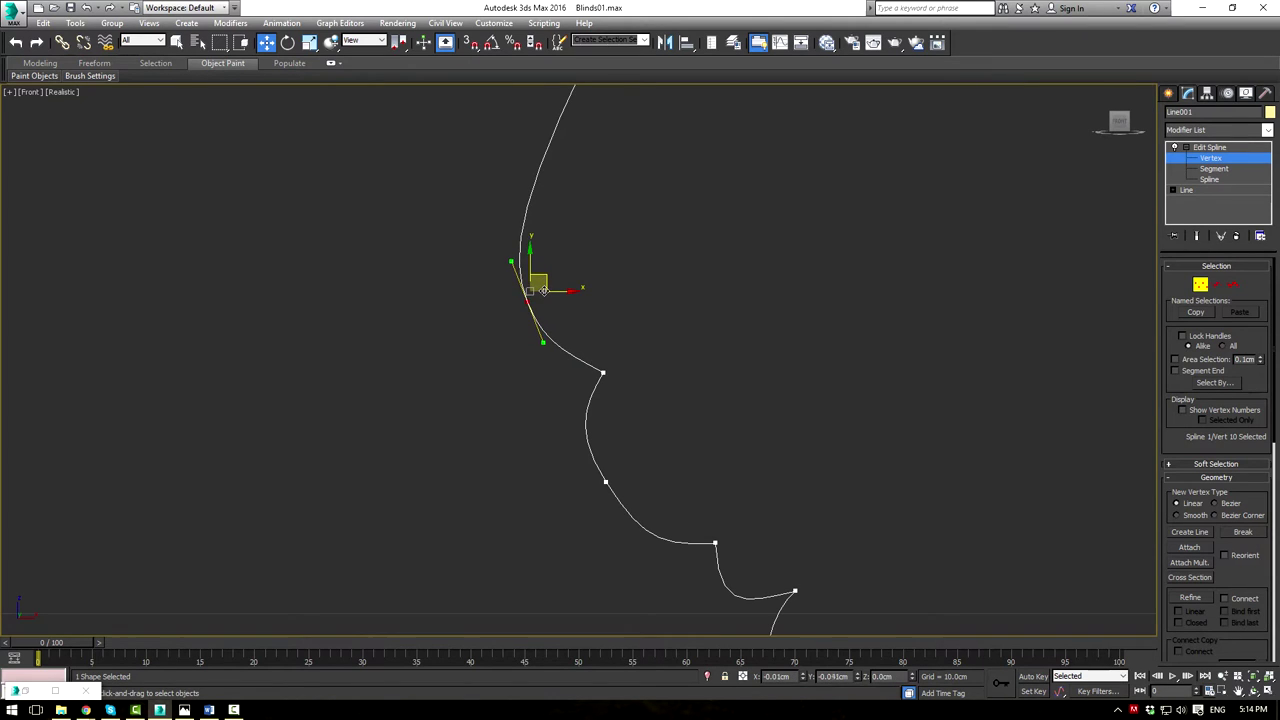
# Convert the pointed outer vertex of the profile's middle bulge to Bezier and turn its handles nearly vertical to round it
pyautogui.scroll(-5, 640, 318)
pyautogui.moveTo(730, 275); pyautogui.dragTo(730, 458, button='middle')
pyautogui.moveTo(710, 354); pyautogui.dragTo(702, 415, button='middle')
pyautogui.scroll(-4, 695, 364)
pyautogui.scroll(2, 693, 358)
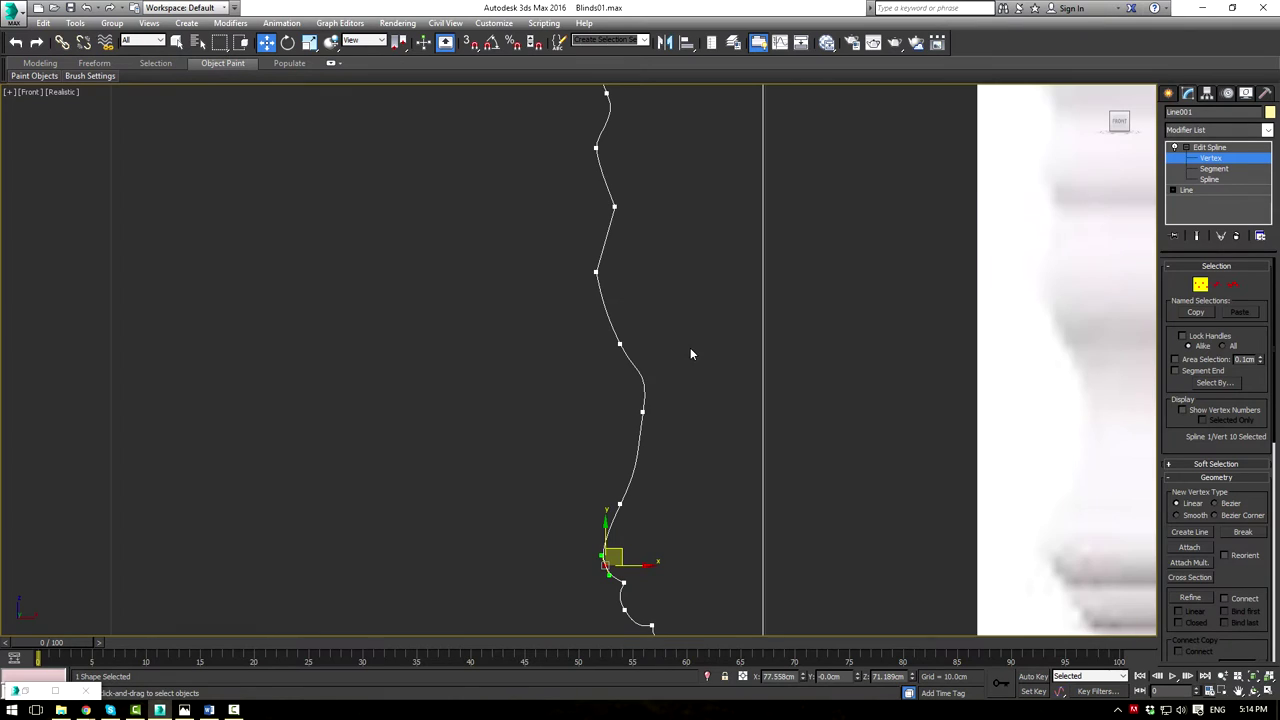
pyautogui.scroll(-5, 691, 351)
pyautogui.moveTo(651, 292); pyautogui.dragTo(657, 344, button='middle')
pyautogui.scroll(4, 622, 299)
pyautogui.click(561, 294)
pyautogui.rightClick(559, 297)
pyautogui.click(531, 207)
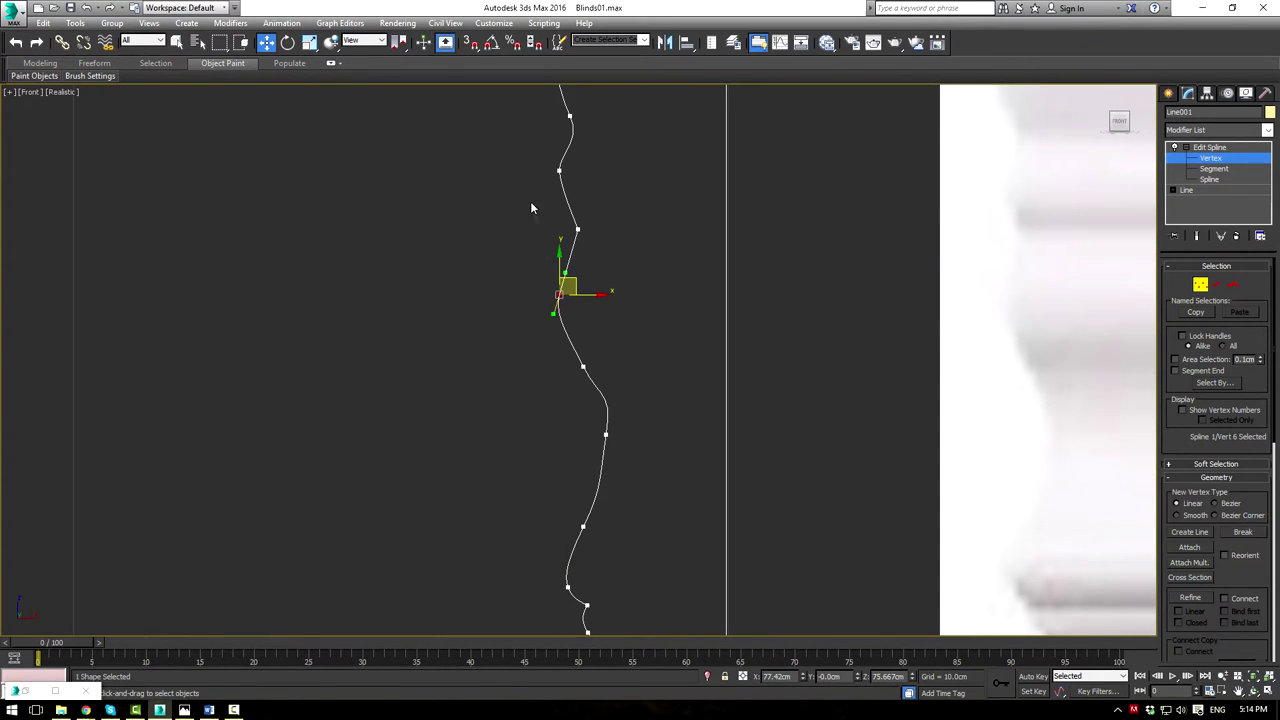
pyautogui.moveTo(556, 314); pyautogui.dragTo(562, 319)
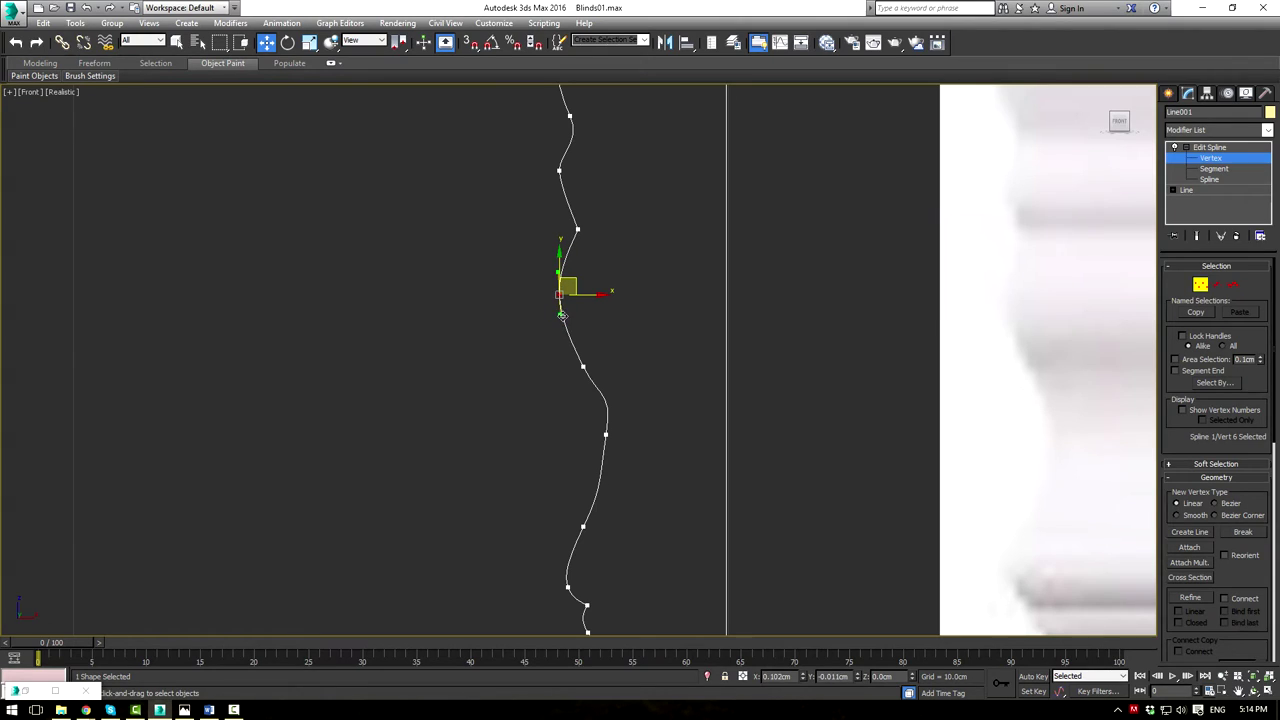
# Smooth the transition below the middle bulge by adjusting the handles of the next two vertices down the profile
pyautogui.click(583, 366)
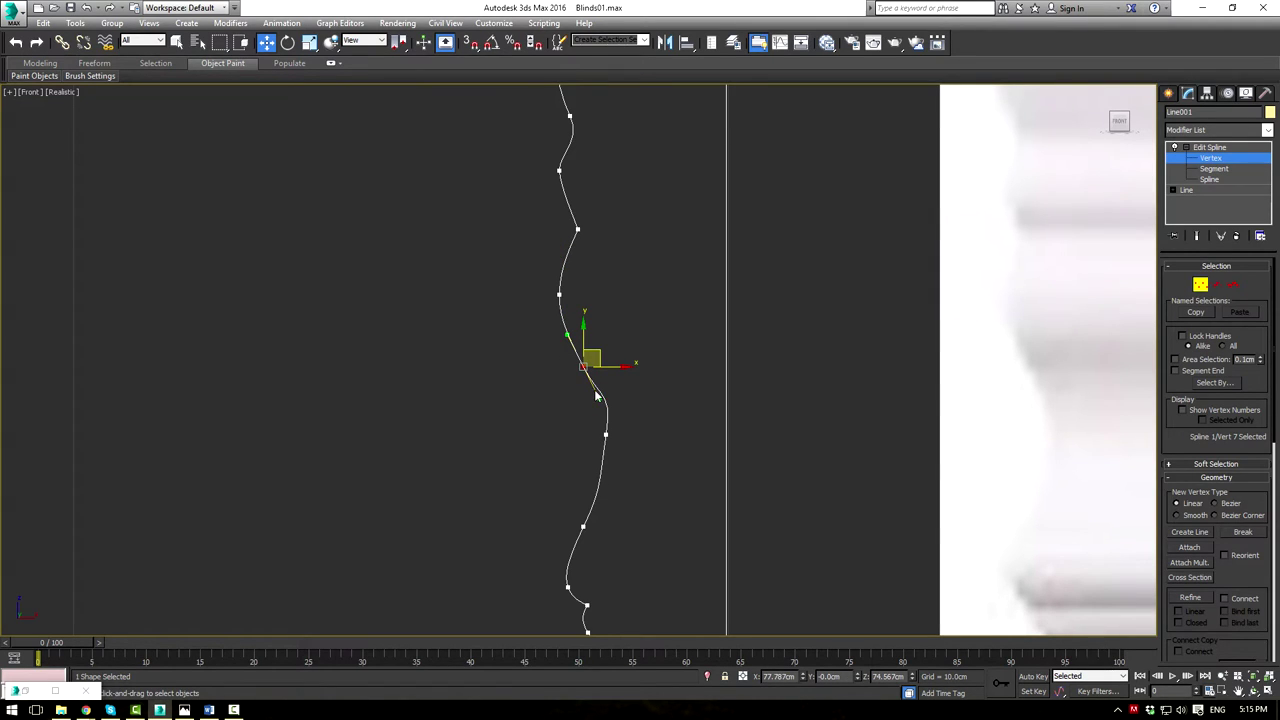
pyautogui.moveTo(598, 398); pyautogui.dragTo(604, 386)
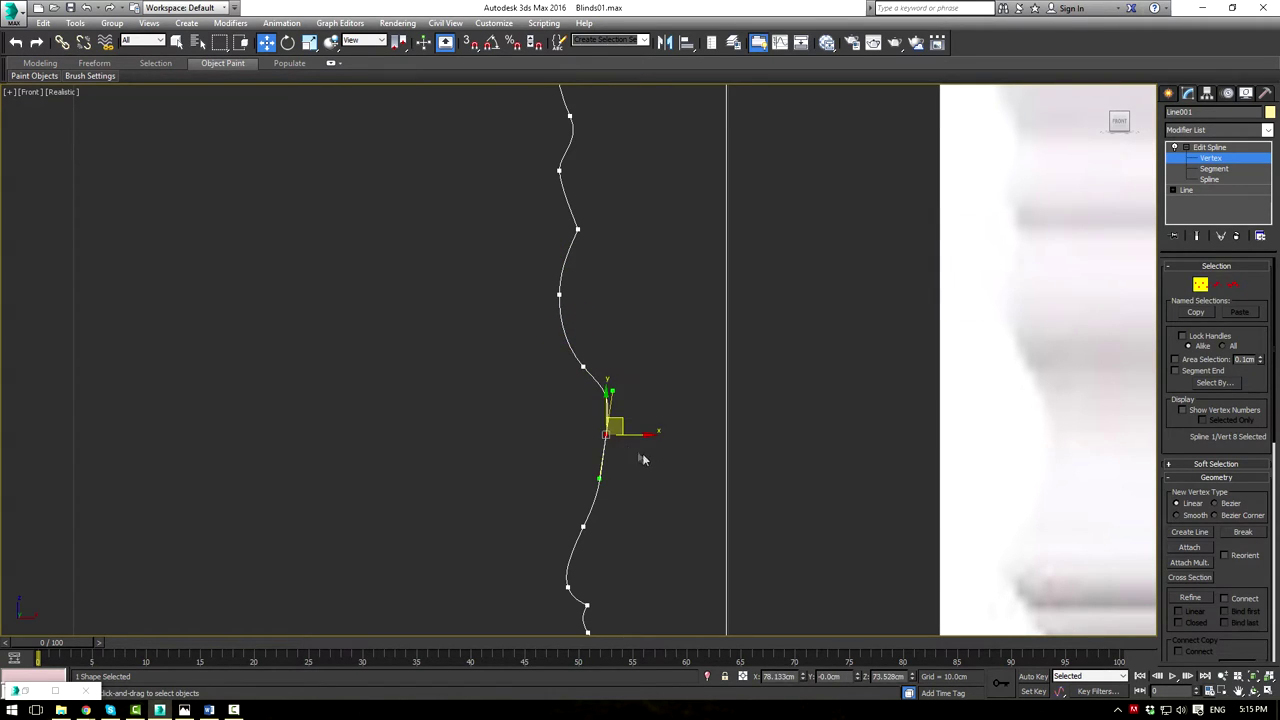
pyautogui.moveTo(615, 391); pyautogui.dragTo(609, 403)
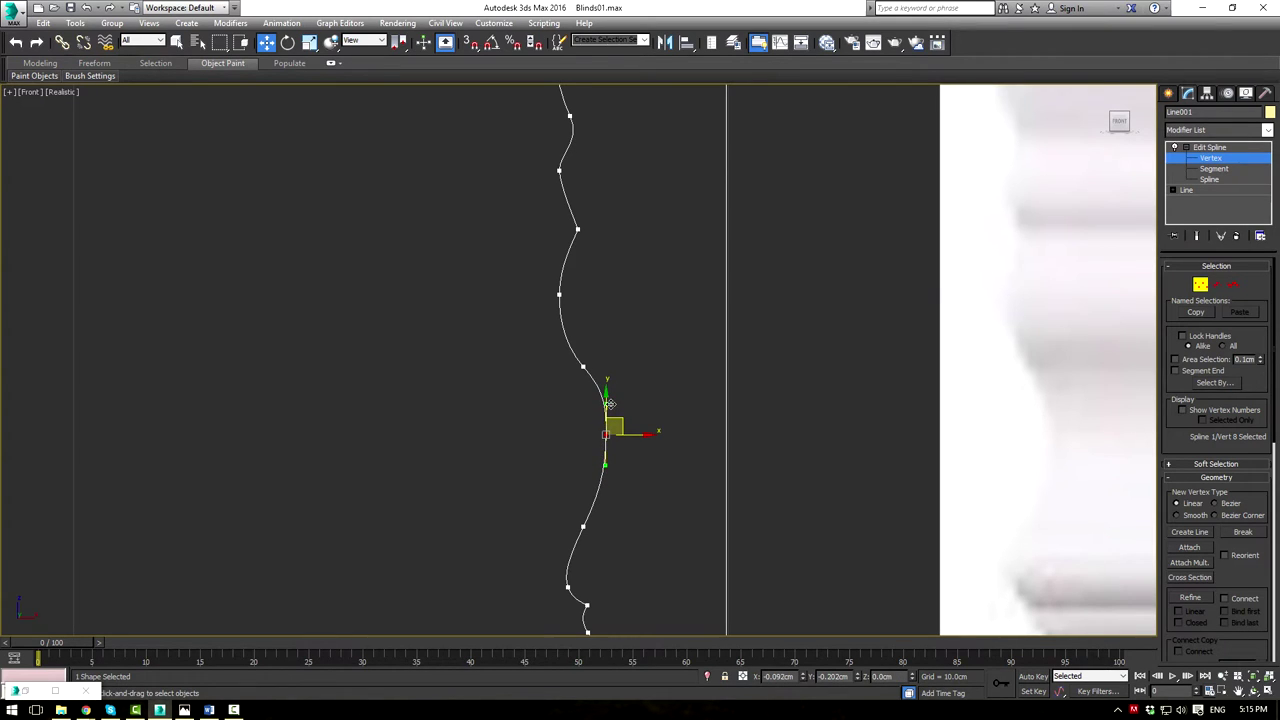
# Convert the pointed inward vertex above the middle bulge to Bezier and set its handles vertical for a smooth hollow
pyautogui.scroll(3, 614, 383)
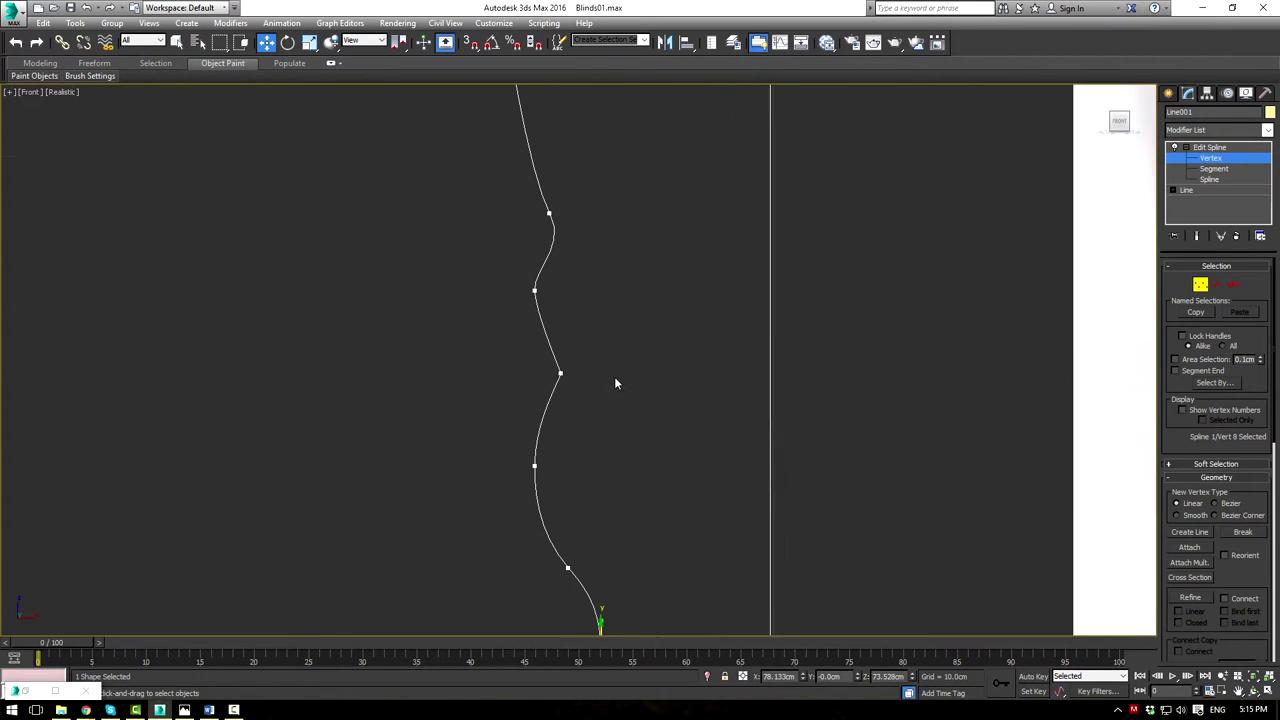
pyautogui.rightClick(559, 374)
pyautogui.click(530, 271)
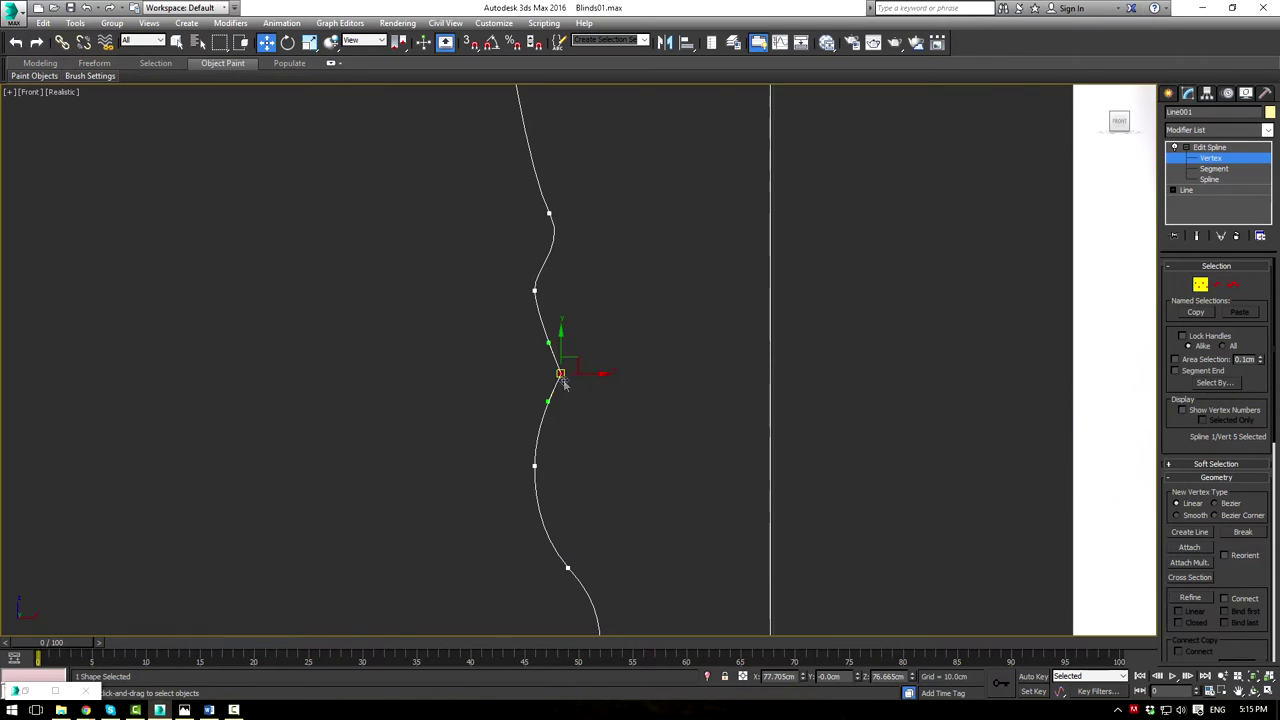
pyautogui.rightClick(561, 377)
pyautogui.click(533, 294)
pyautogui.rightClick(557, 366)
pyautogui.click(538, 276)
pyautogui.moveTo(570, 401); pyautogui.dragTo(565, 397)
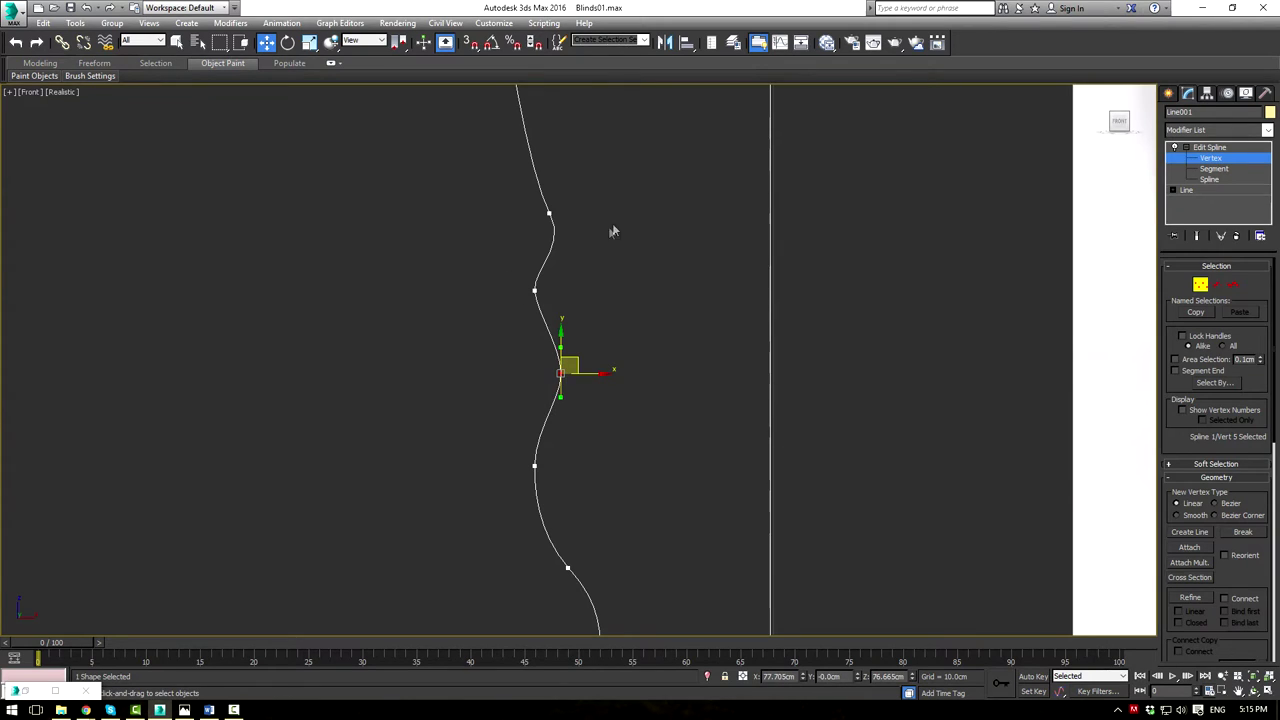
pyautogui.scroll(-8, 613, 231)
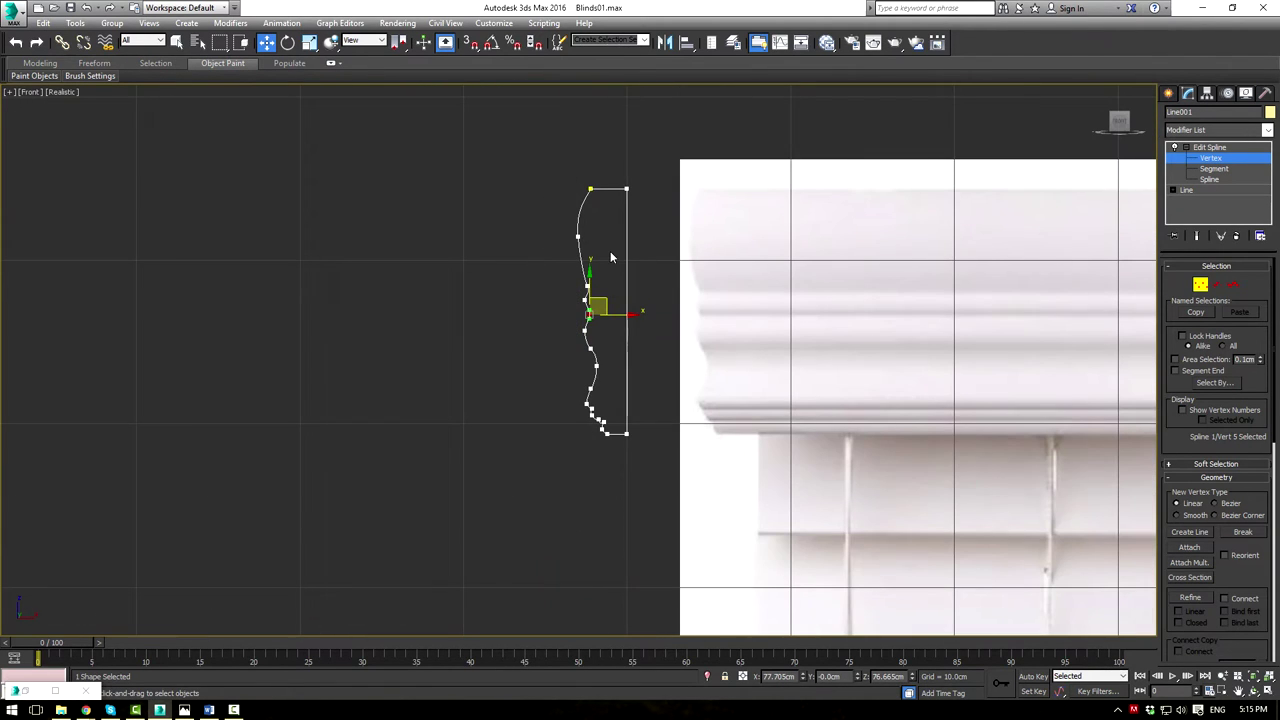
# Extrude the finished valance profile spline by 84.5 cm
pyautogui.click(1204, 146)
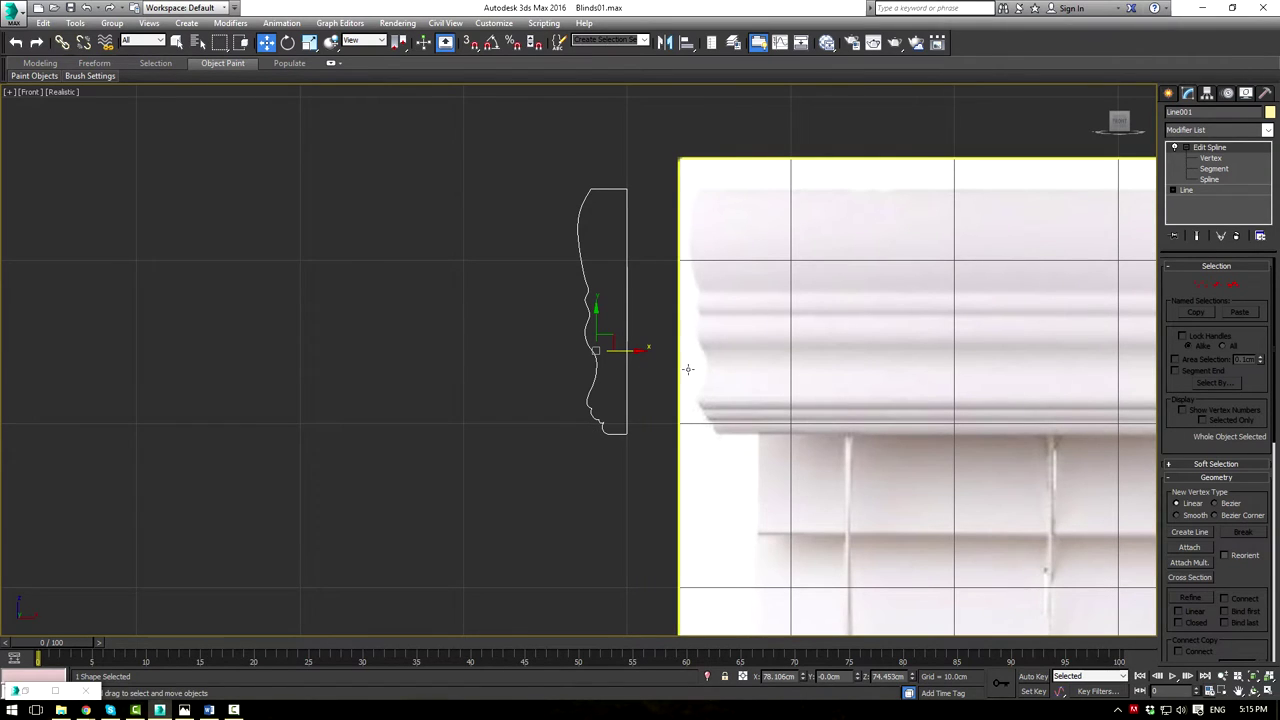
pyautogui.hotkey('alt', 'w')
pyautogui.keyDown('alt'); pyautogui.moveTo(690, 459); pyautogui.dragTo(960, 514, button='middle'); pyautogui.keyUp('alt')
pyautogui.scroll(5, 967, 515)
pyautogui.scroll(3, 880, 467)
pyautogui.moveTo(880, 467); pyautogui.dragTo(857, 500, button='middle')
pyautogui.scroll(2, 850, 475)
pyautogui.moveTo(806, 458); pyautogui.dragTo(867, 467, button='middle')
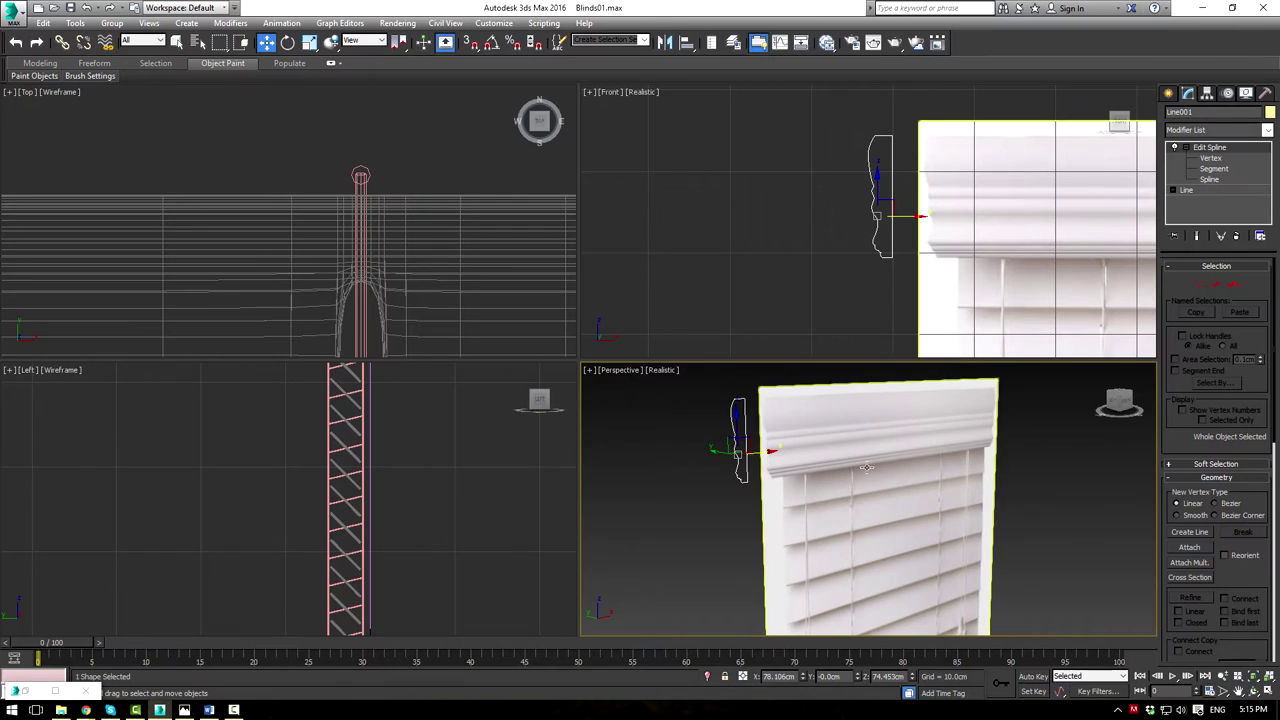
pyautogui.click(1268, 133)
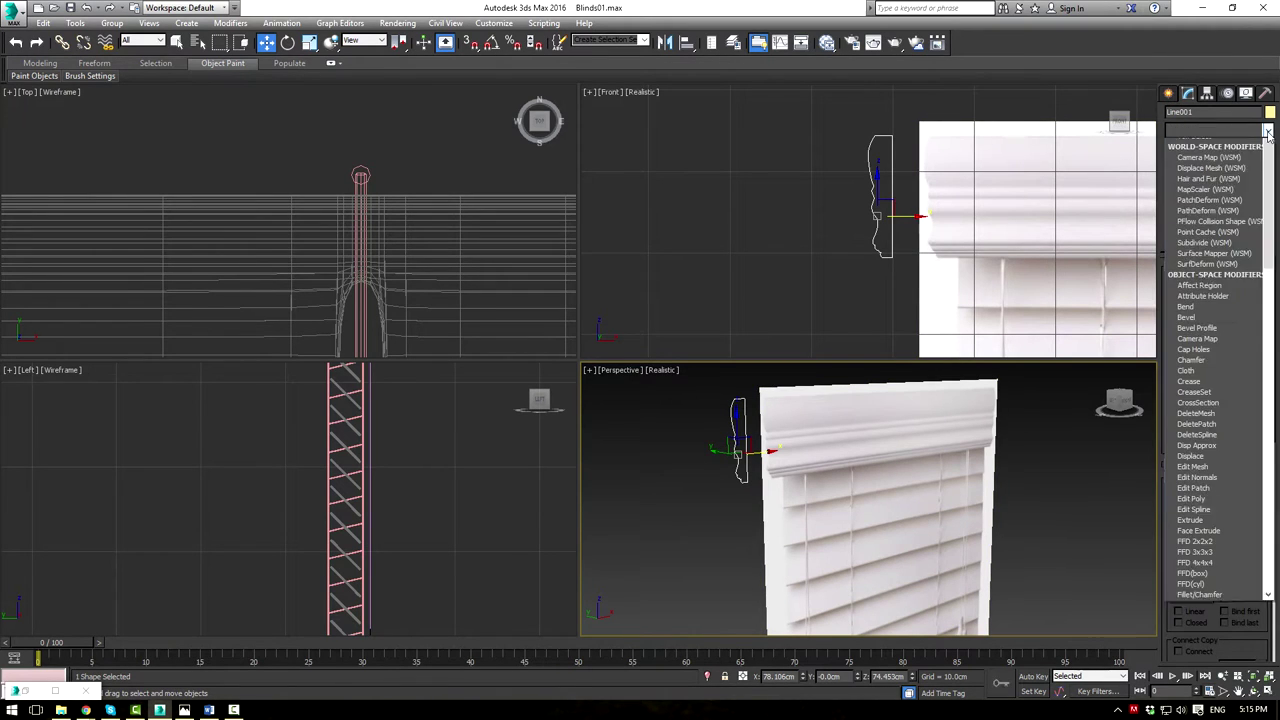
pyautogui.press('e')
pyautogui.press('Return')
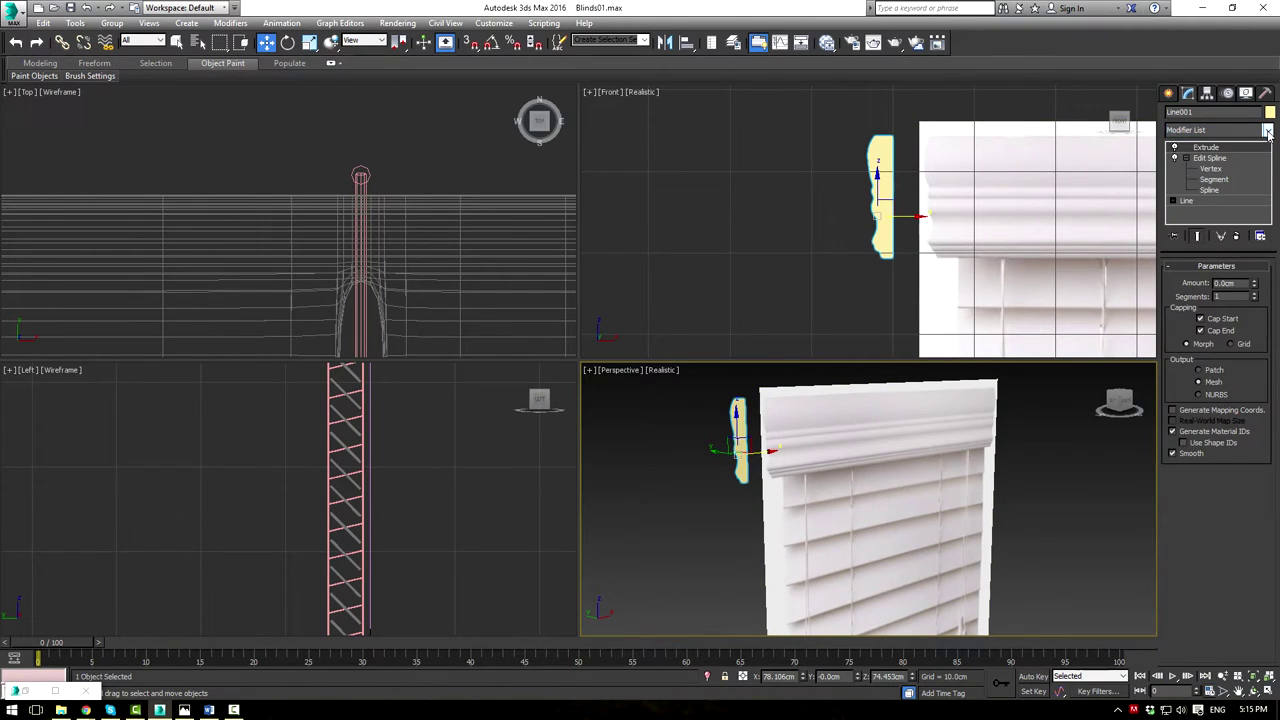
pyautogui.moveTo(1255, 286); pyautogui.dragTo(1263, 169)
pyautogui.keyDown('alt'); pyautogui.moveTo(1007, 424); pyautogui.dragTo(881, 502, button='middle'); pyautogui.keyUp('alt')
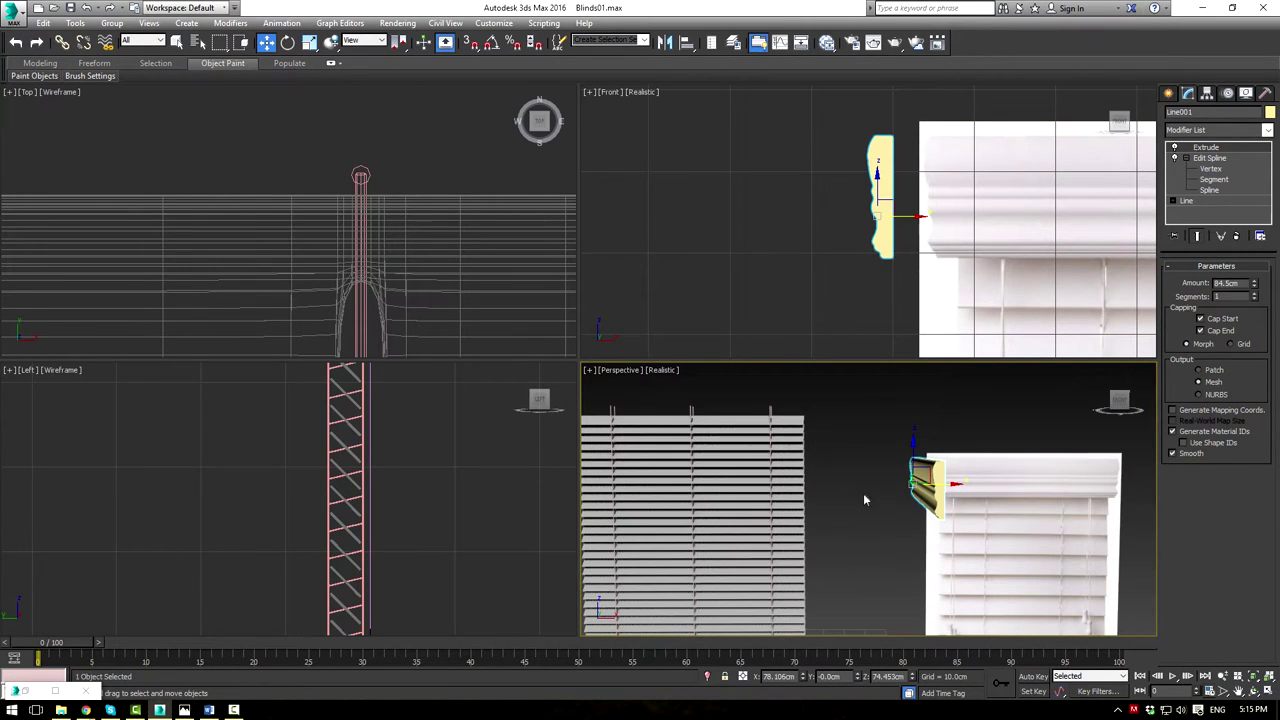
# Move the extruded valance over to the blinds and rotate it 90° with angle snap so it runs parallel to the slats
pyautogui.click(1026, 498)
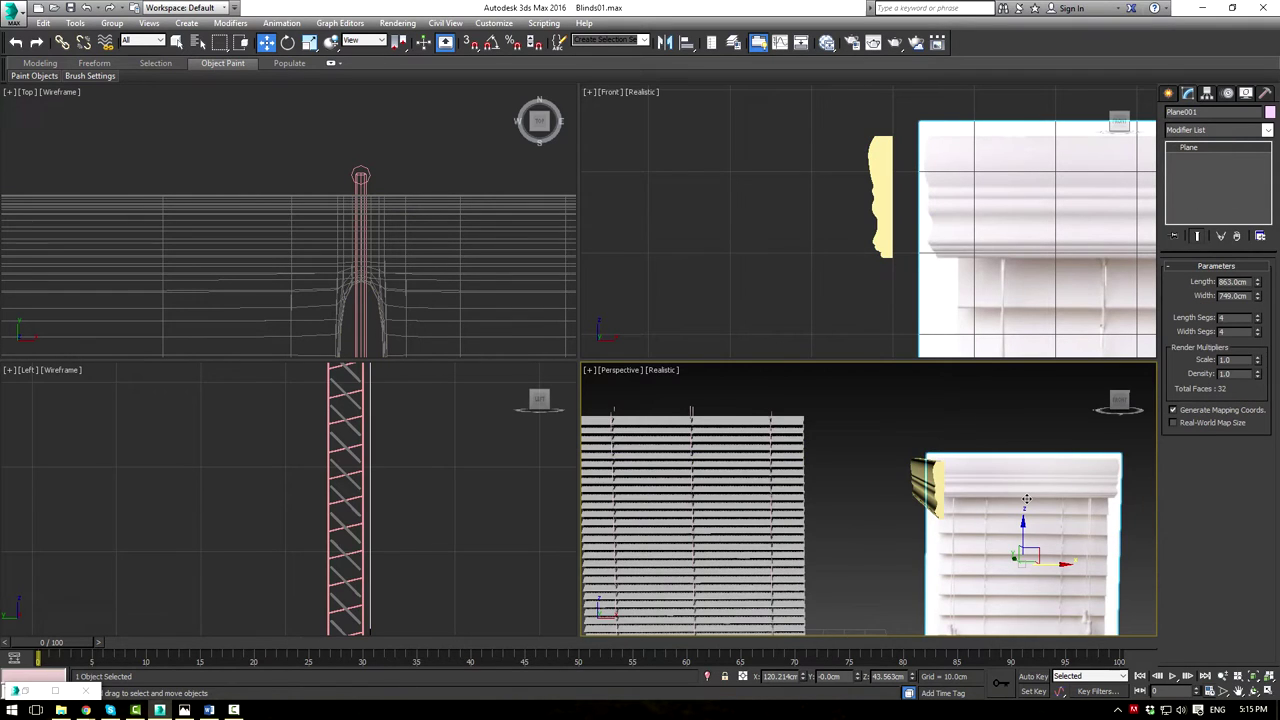
pyautogui.scroll(-3, 1021, 502)
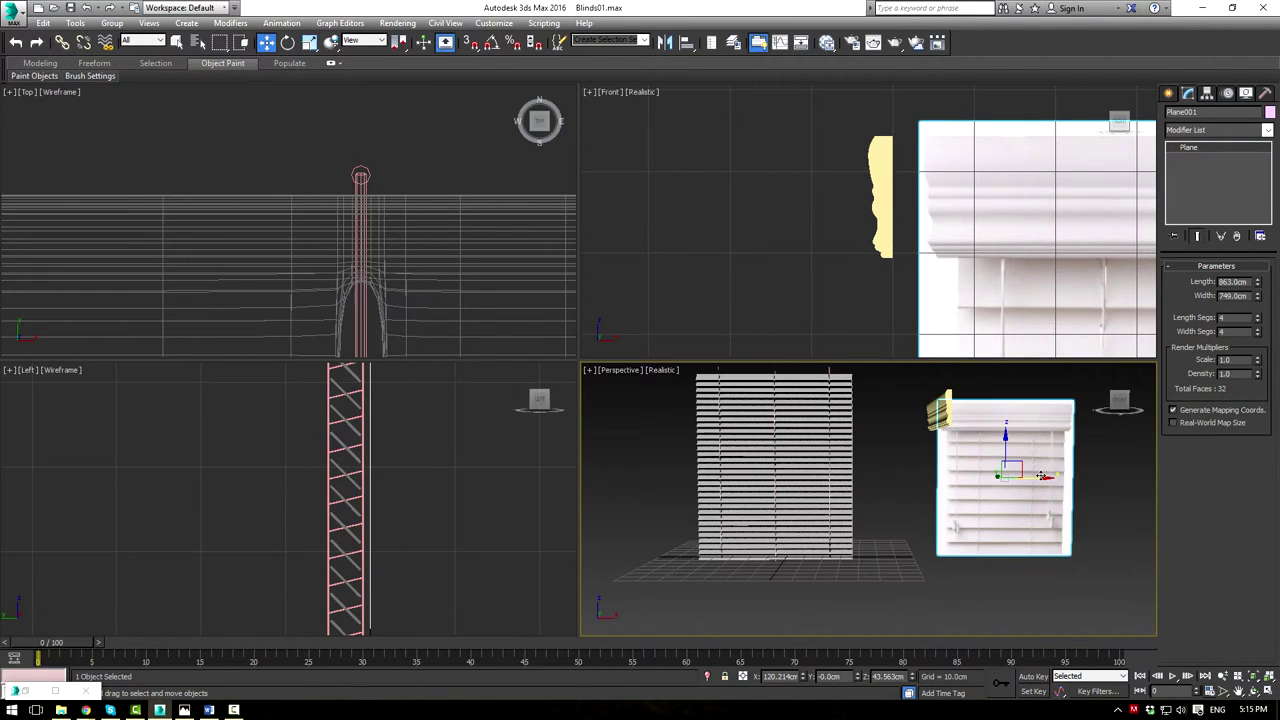
pyautogui.click(901, 482)
pyautogui.click(940, 412)
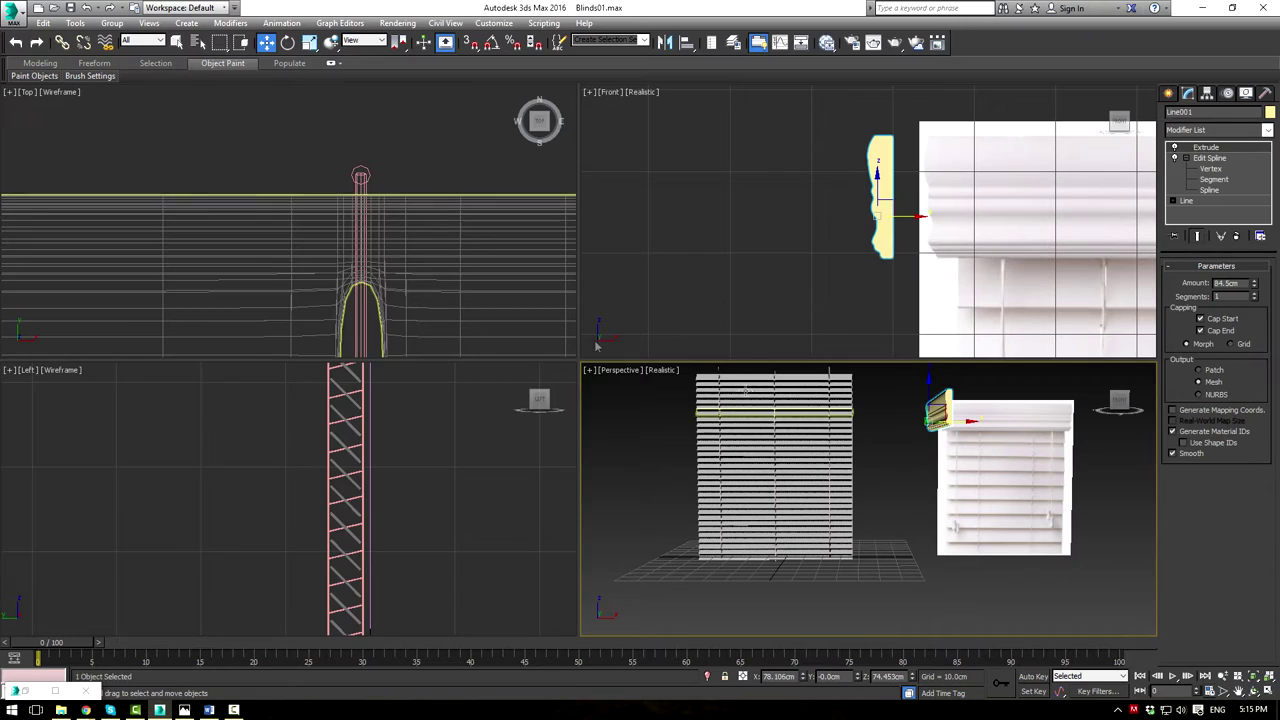
pyautogui.scroll(-10, 354, 215)
pyautogui.scroll(-2, 446, 289)
pyautogui.moveTo(446, 289); pyautogui.dragTo(334, 239, button='middle')
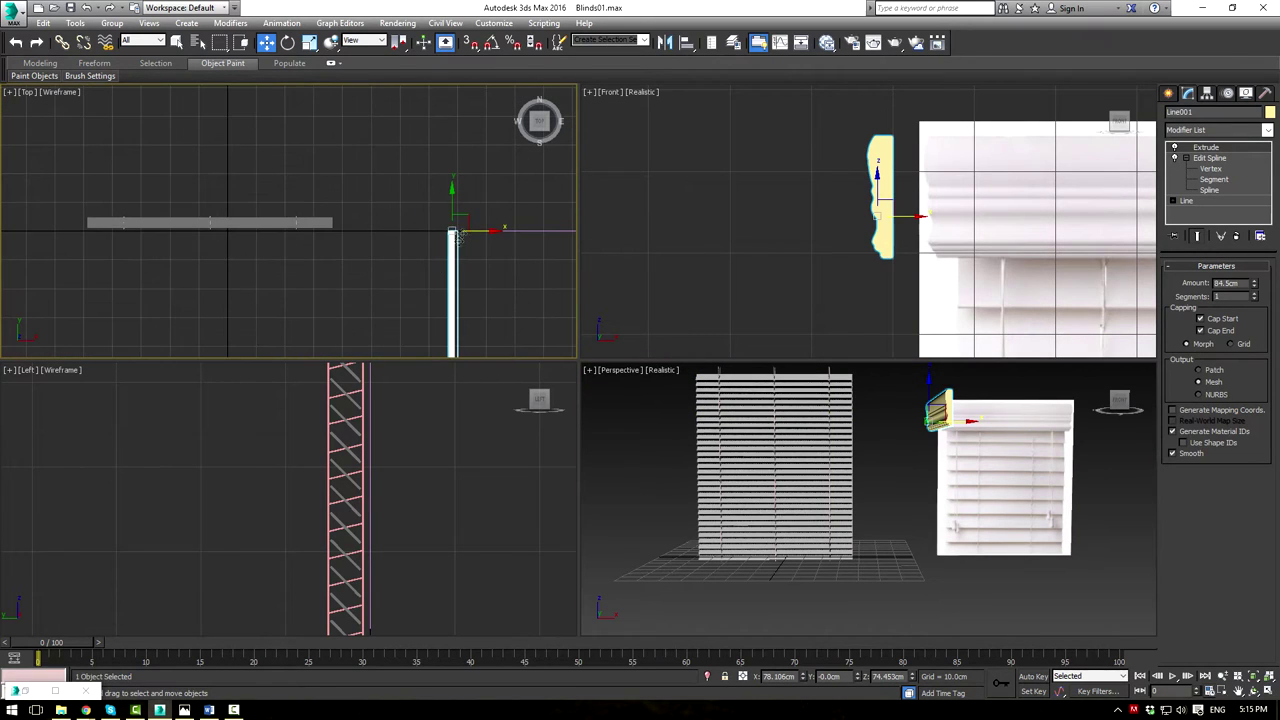
pyautogui.moveTo(465, 220); pyautogui.dragTo(213, 124)
pyautogui.press('e')
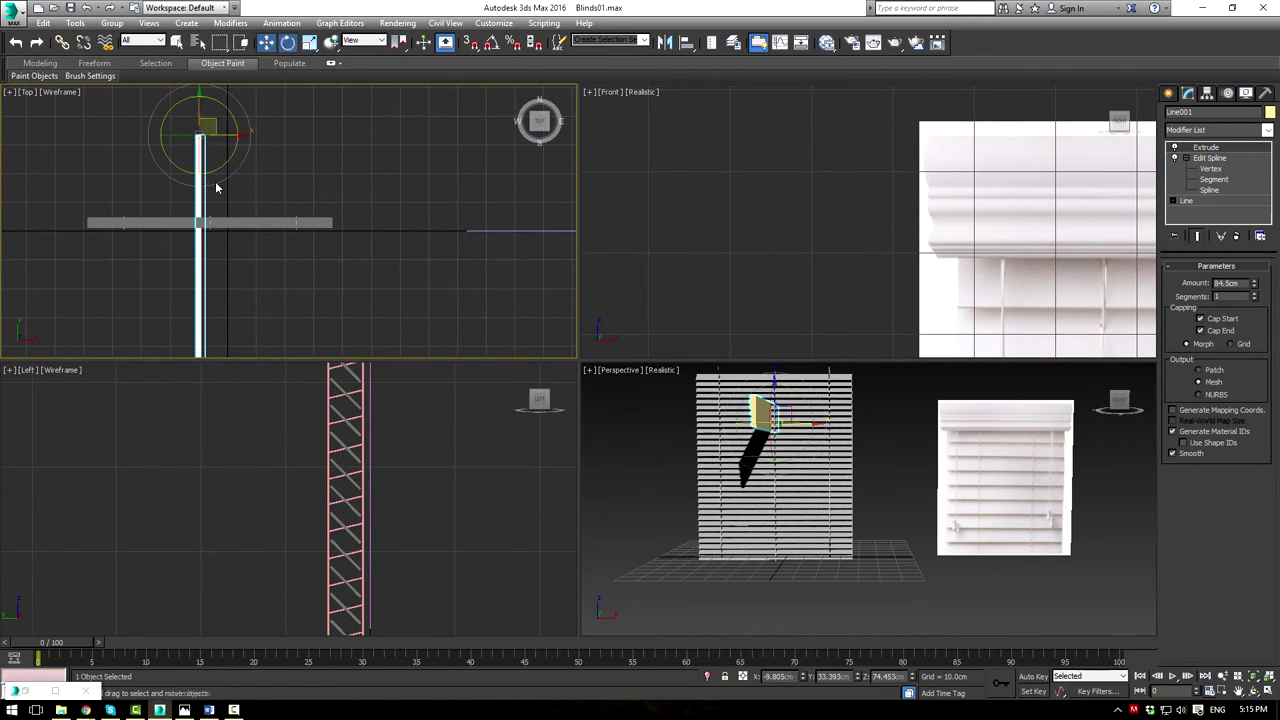
pyautogui.press('a')
pyautogui.moveTo(210, 172); pyautogui.dragTo(270, 152)
pyautogui.moveTo(217, 120); pyautogui.dragTo(288, 152, button='middle')
pyautogui.press('w')
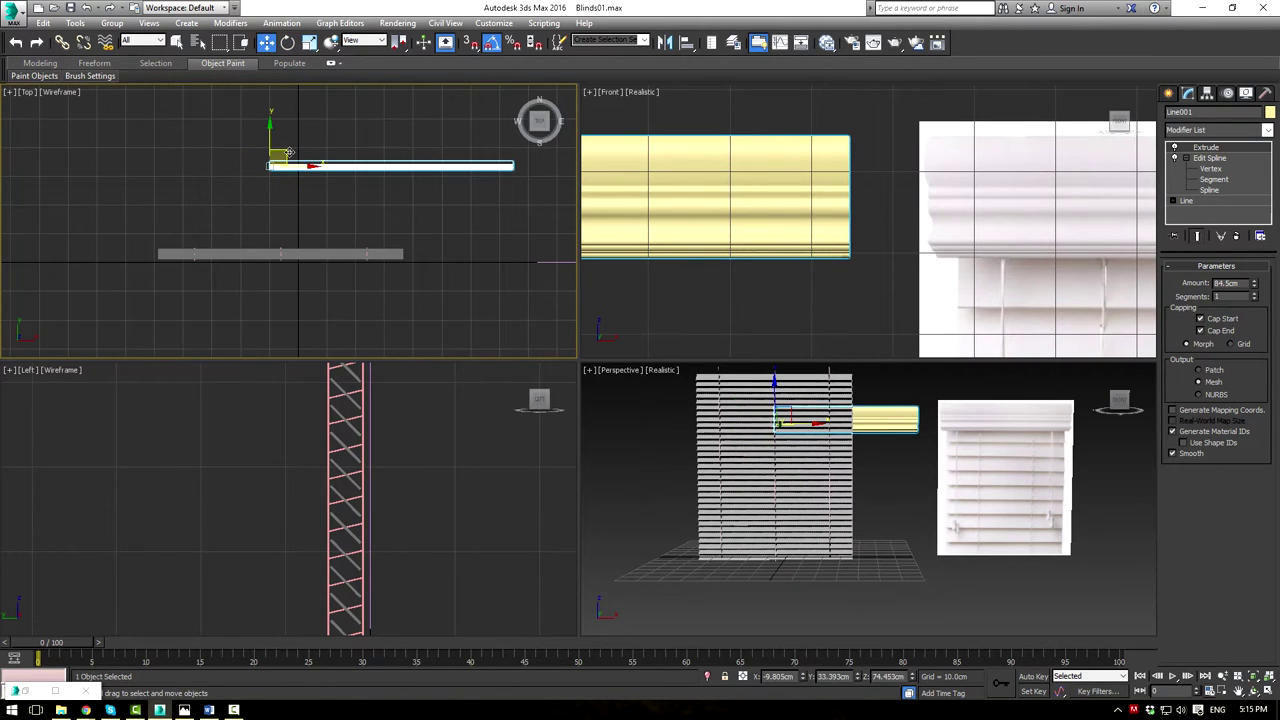
# Position the valance just in front of the slats, lined up with their ends, and raise it to the top of the blinds
pyautogui.moveTo(288, 152); pyautogui.dragTo(178, 250)
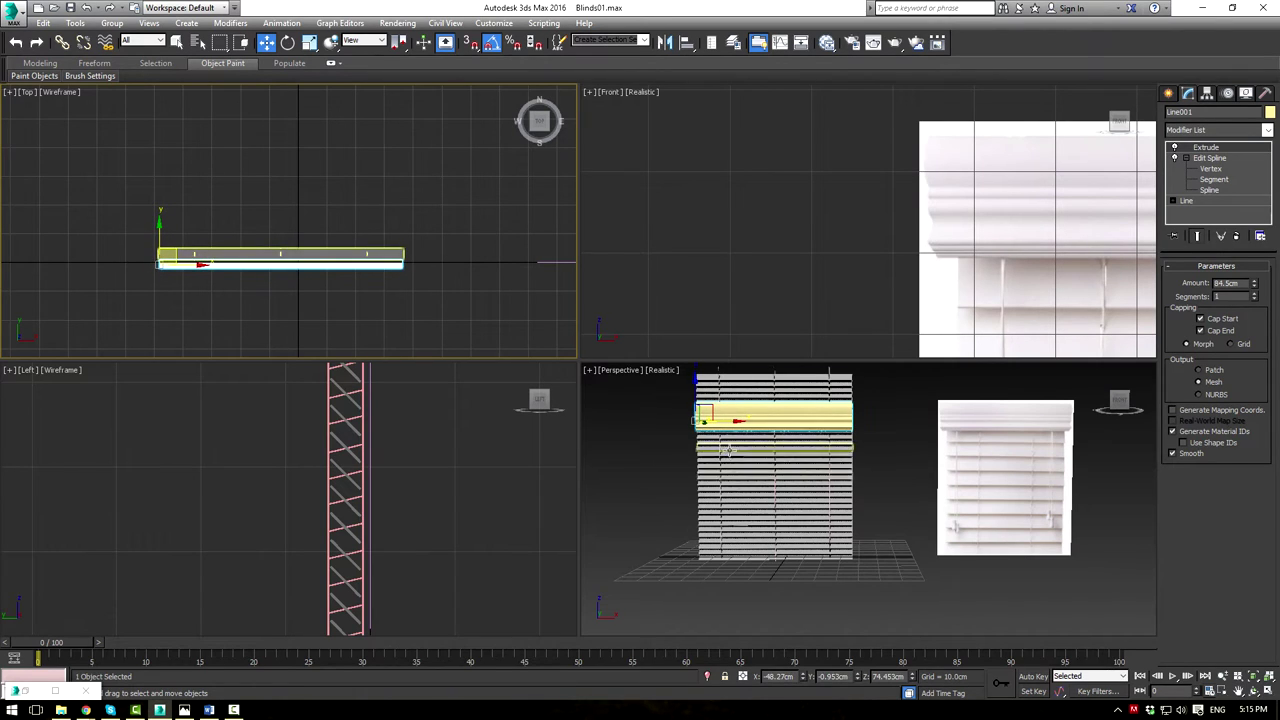
pyautogui.moveTo(728, 448); pyautogui.dragTo(750, 488, button='middle')
pyautogui.scroll(-6, 389, 477)
pyautogui.moveTo(441, 375); pyautogui.dragTo(406, 466, button='middle')
pyautogui.scroll(3, 406, 466)
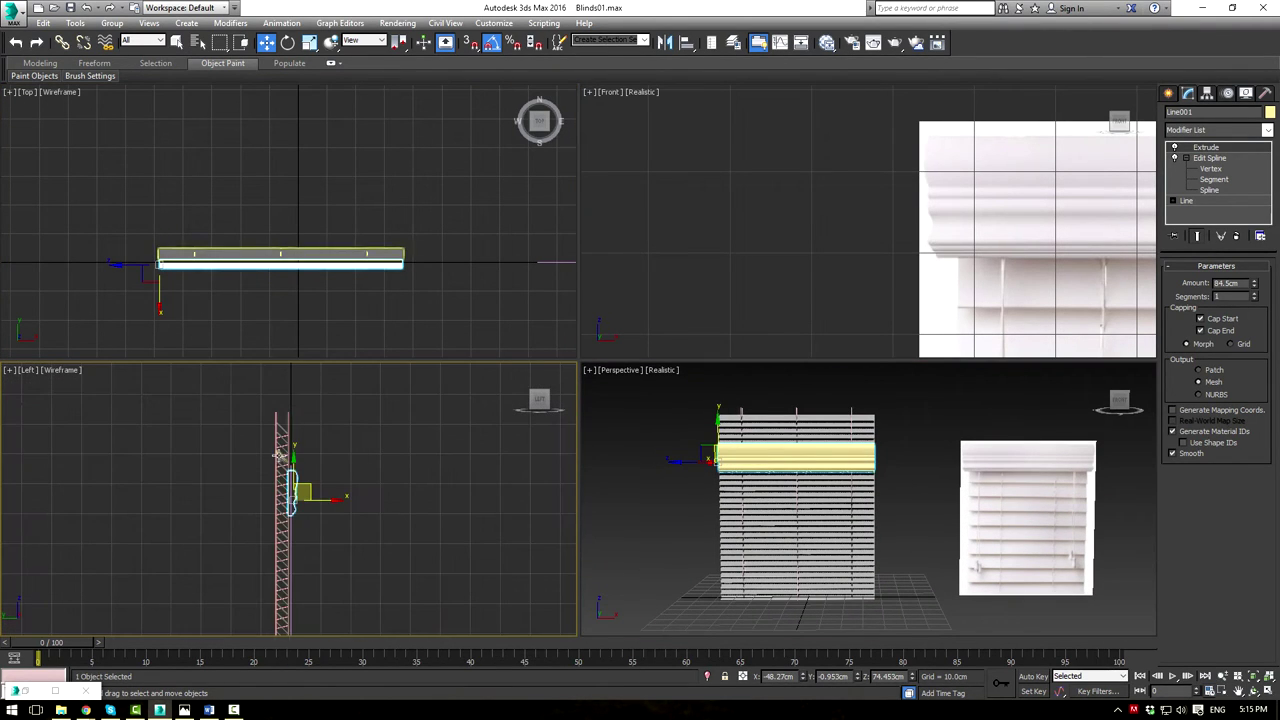
pyautogui.moveTo(295, 460); pyautogui.dragTo(300, 378)
pyautogui.scroll(5, 299, 424)
pyautogui.moveTo(300, 426); pyautogui.dragTo(314, 420)
pyautogui.moveTo(837, 502); pyautogui.dragTo(846, 506, button='middle')
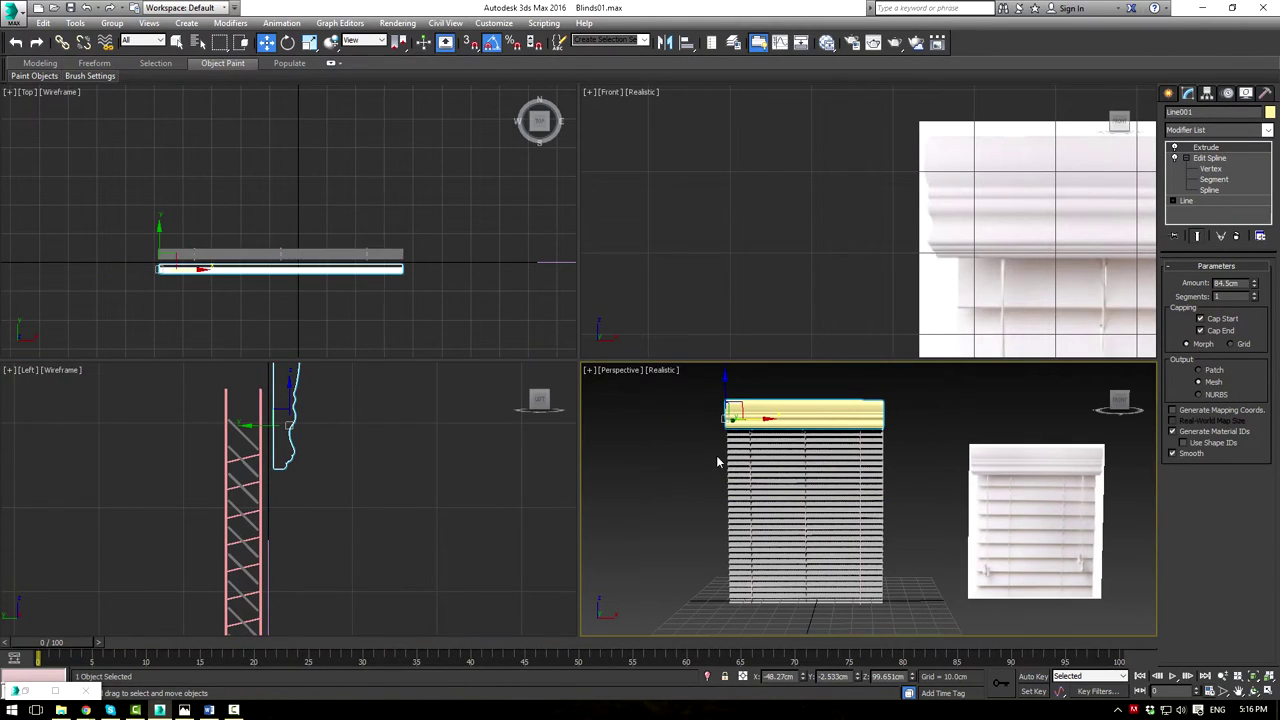
# Add an Edit Poly modifier to the valance and align the vertices of its left end with the slats' edge
pyautogui.click(1268, 131)
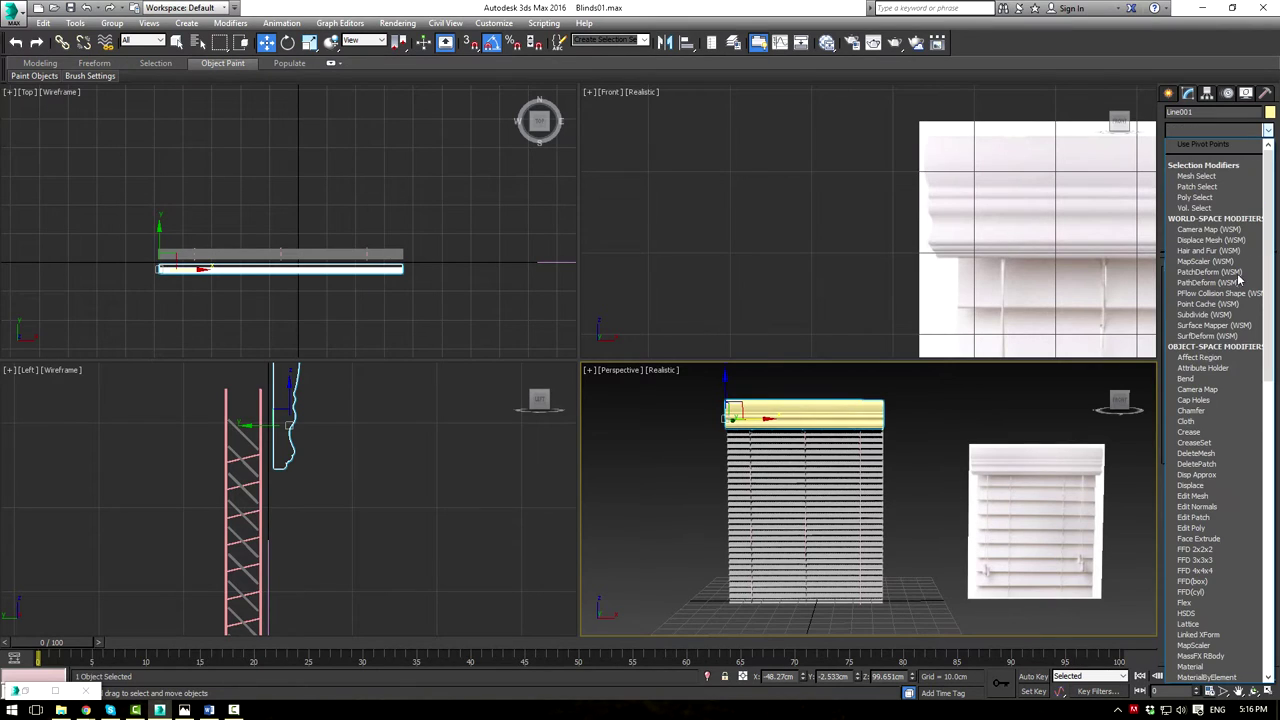
pyautogui.click(1200, 529)
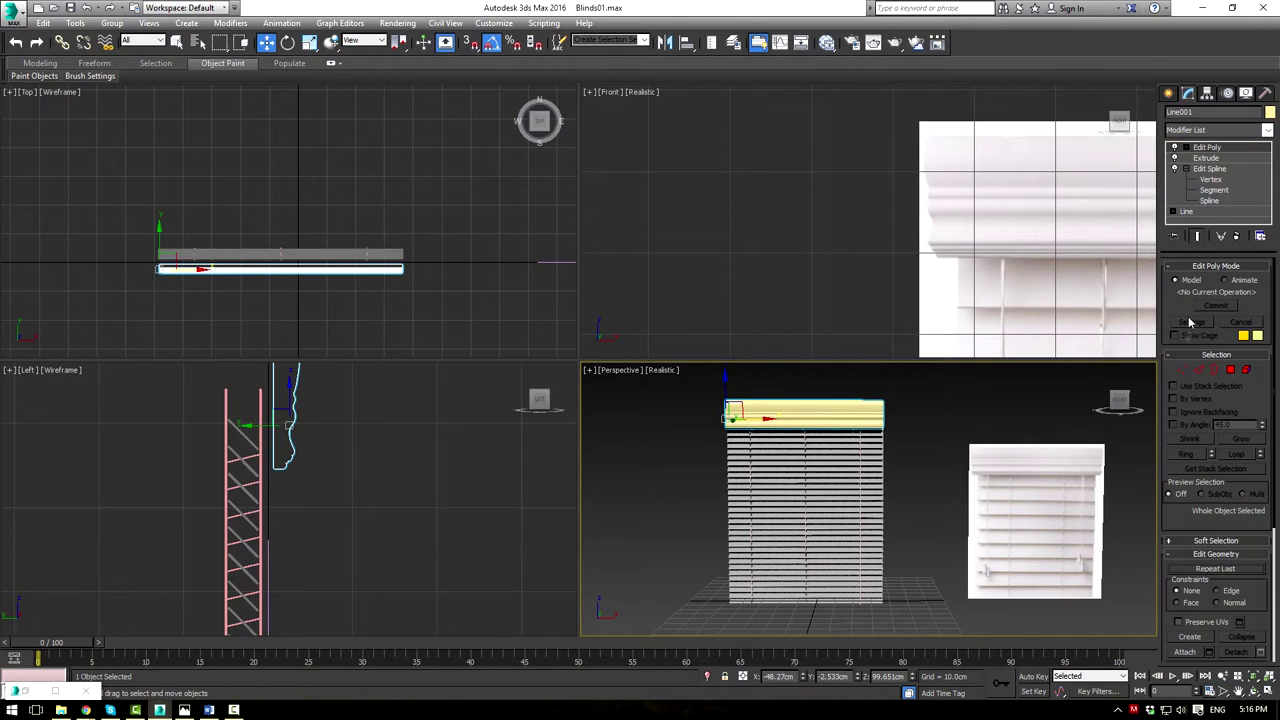
pyautogui.click(1183, 370)
pyautogui.scroll(-6, 829, 218)
pyautogui.scroll(3, 792, 216)
pyautogui.moveTo(706, 160); pyautogui.dragTo(750, 240, button='middle')
pyautogui.moveTo(868, 158); pyautogui.dragTo(799, 259)
pyautogui.scroll(6, 866, 206)
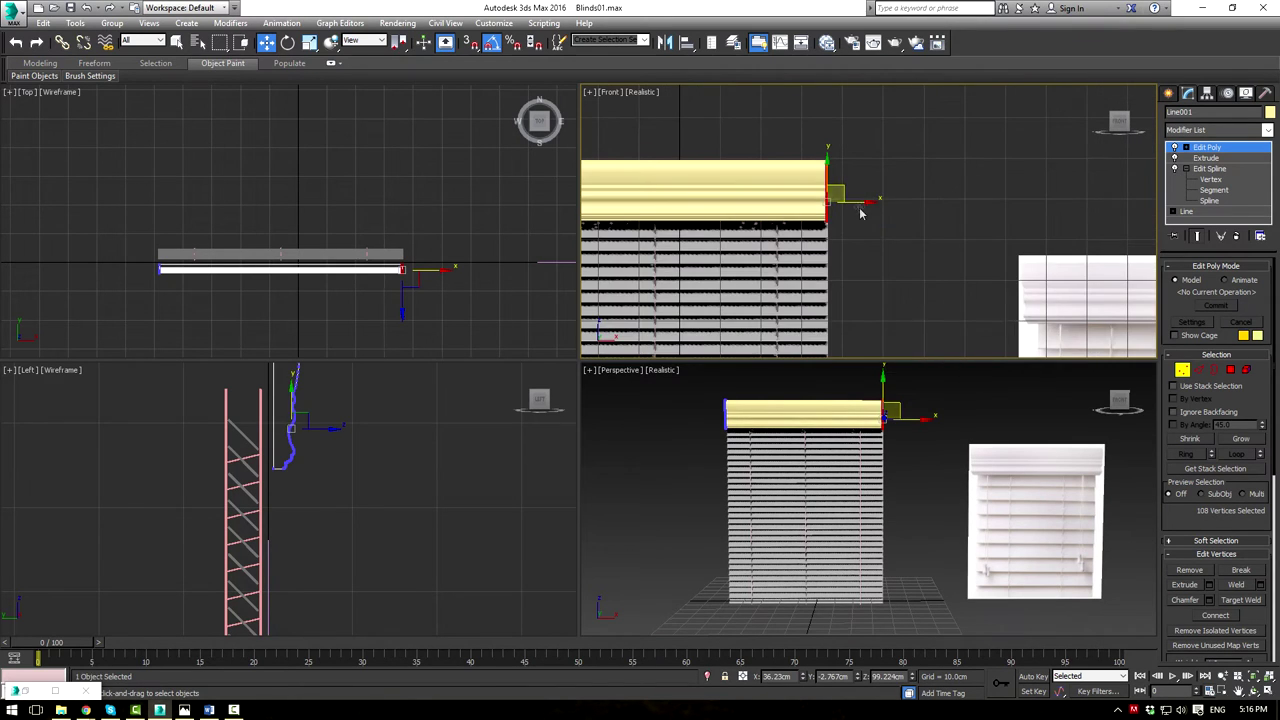
pyautogui.moveTo(740, 154); pyautogui.dragTo(796, 238)
pyautogui.scroll(2, 766, 205)
pyautogui.moveTo(715, 124); pyautogui.dragTo(710, 124)
# Move the vertices of the valance's right end flush with the right edge of the slats
pyautogui.scroll(-5, 861, 201)
pyautogui.moveTo(1014, 241); pyautogui.dragTo(675, 255, button='middle')
pyautogui.scroll(-2, 934, 257)
pyautogui.scroll(3, 900, 225)
pyautogui.scroll(-2, 878, 209)
pyautogui.moveTo(797, 120); pyautogui.dragTo(892, 315)
pyautogui.moveTo(852, 237); pyautogui.dragTo(873, 242)
# Scale all the valance's vertices along its length so both ends slightly overhang the slats
pyautogui.hotkey('ctrl', 'a')
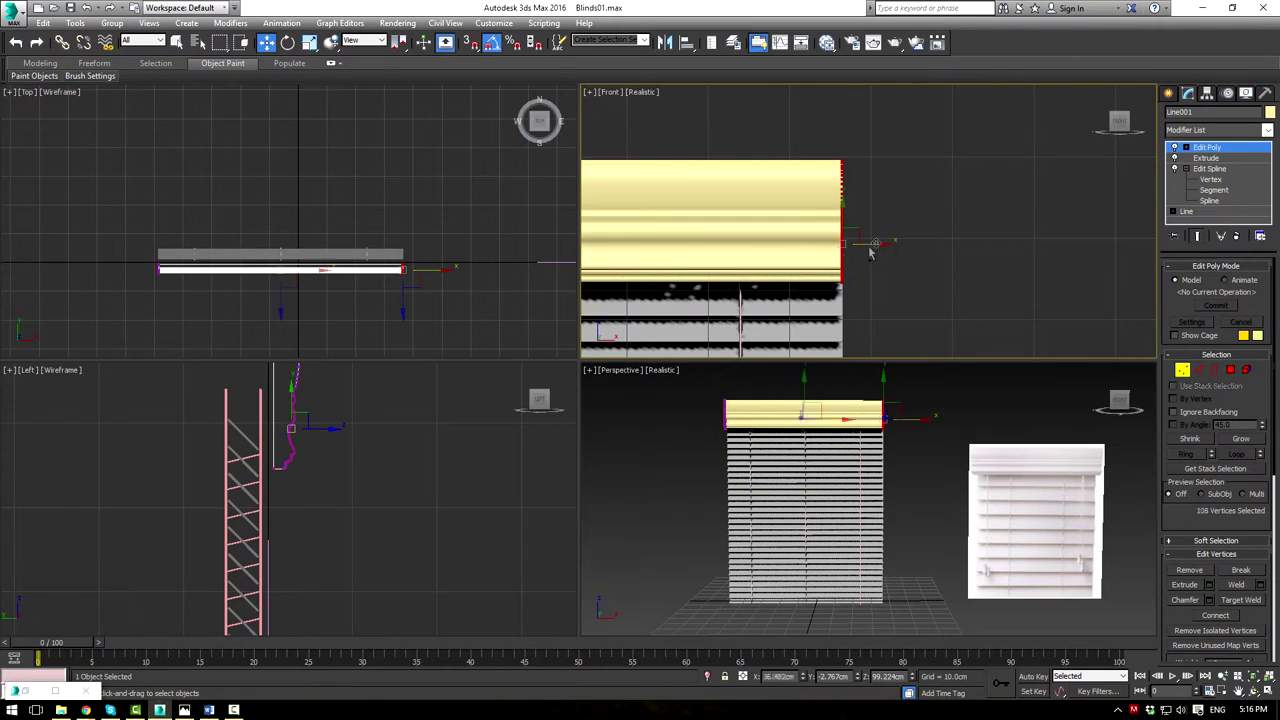
pyautogui.moveTo(718, 250); pyautogui.dragTo(790, 230, button='middle')
pyautogui.scroll(-2, 790, 230)
pyautogui.press('r')
pyautogui.scroll(-3, 690, 284)
pyautogui.moveTo(701, 261); pyautogui.dragTo(733, 232, button='middle')
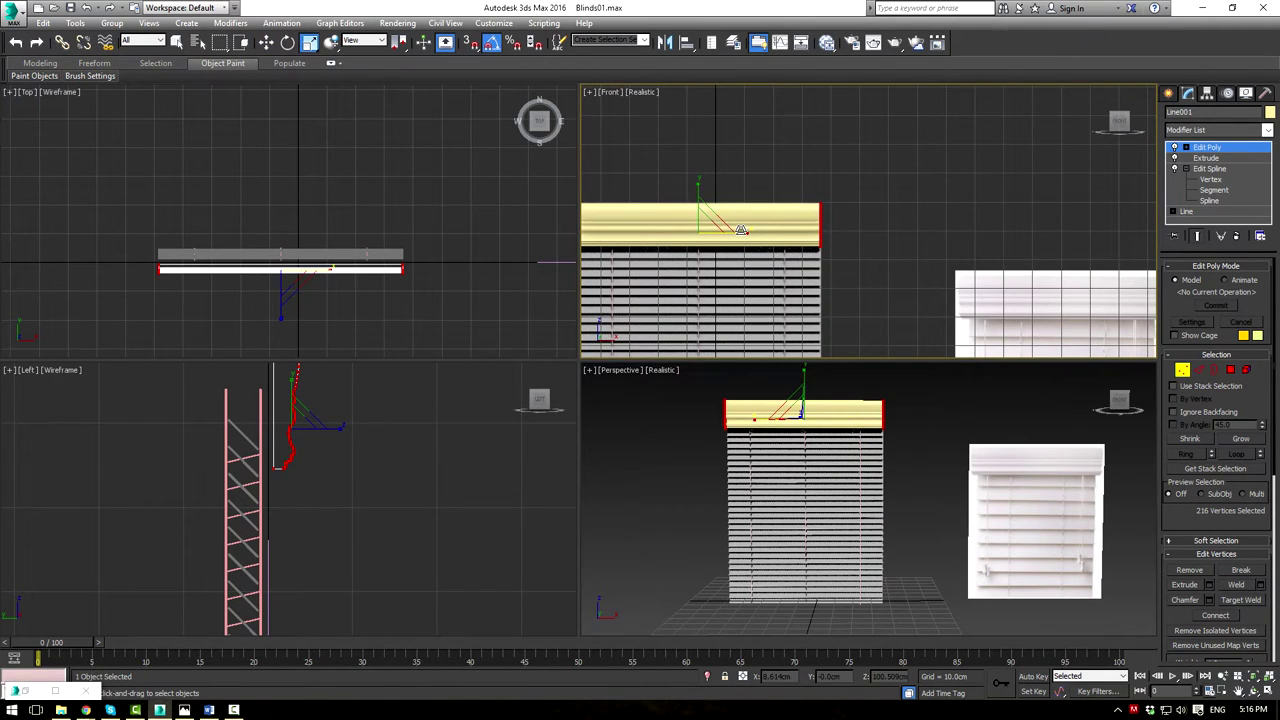
pyautogui.moveTo(741, 230); pyautogui.dragTo(744, 229)
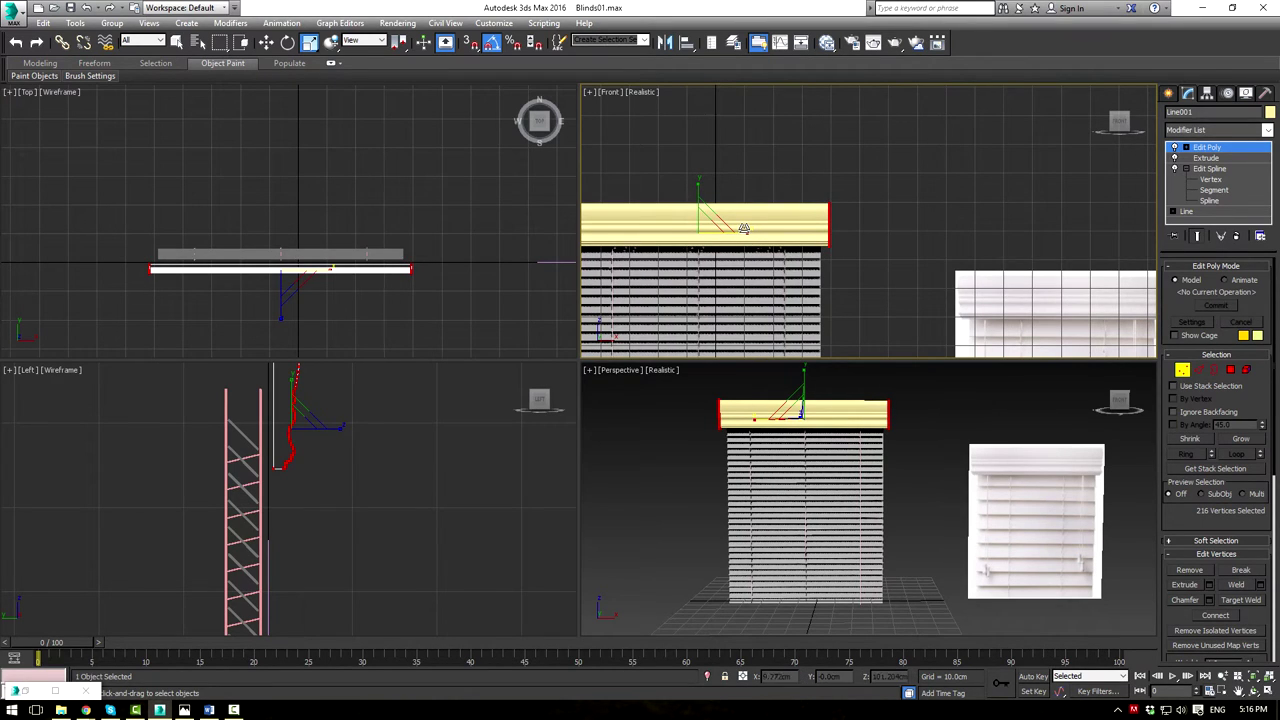
pyautogui.click(1207, 149)
# Select the valance's right end polygon and use Hinge From Edge to turn it 90° about its vertical back edge
pyautogui.keyDown('alt'); pyautogui.moveTo(937, 483); pyautogui.dragTo(1055, 505, button='middle'); pyautogui.keyUp('alt')
pyautogui.scroll(3, 808, 492)
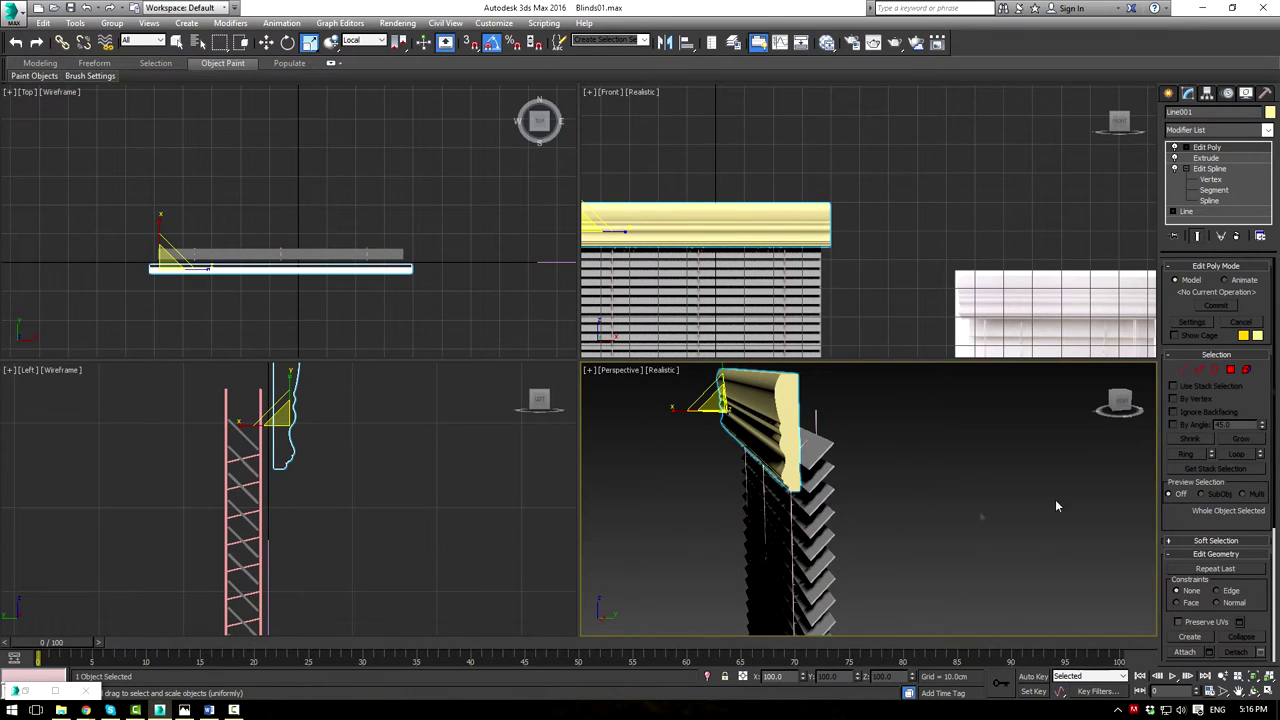
pyautogui.click(1229, 370)
pyautogui.click(787, 432)
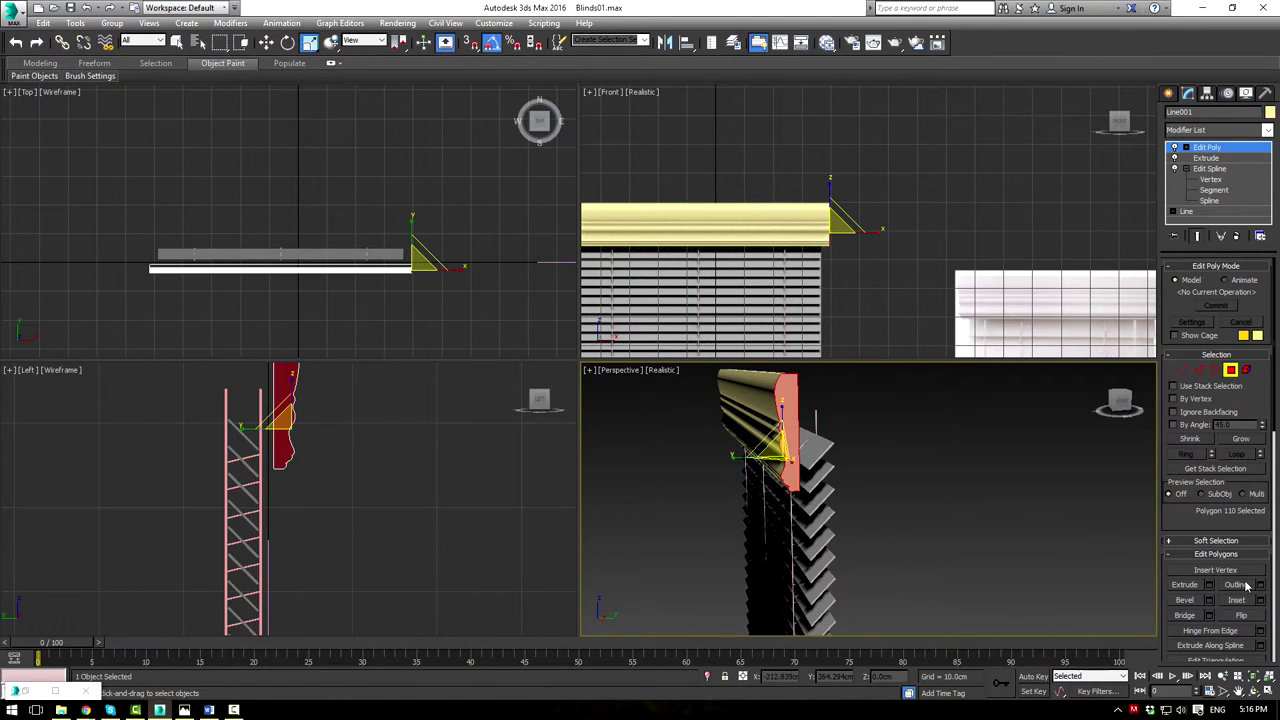
pyautogui.click(1260, 631)
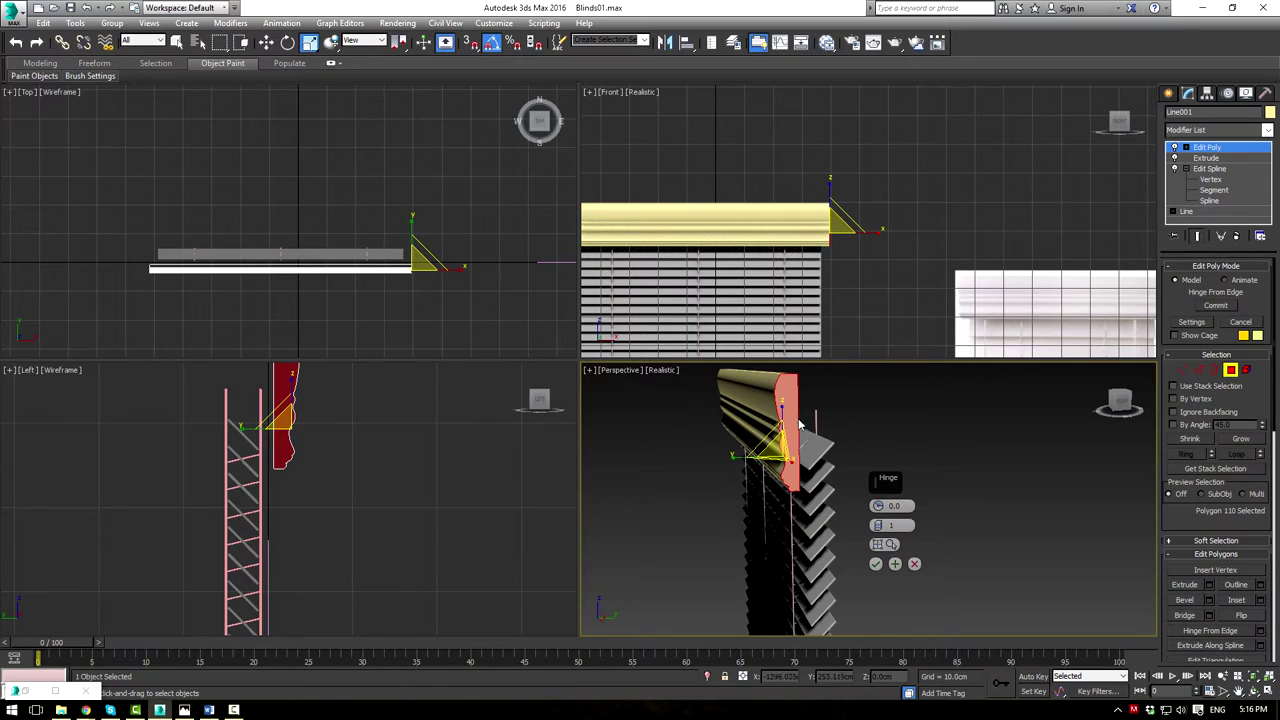
pyautogui.click(885, 545)
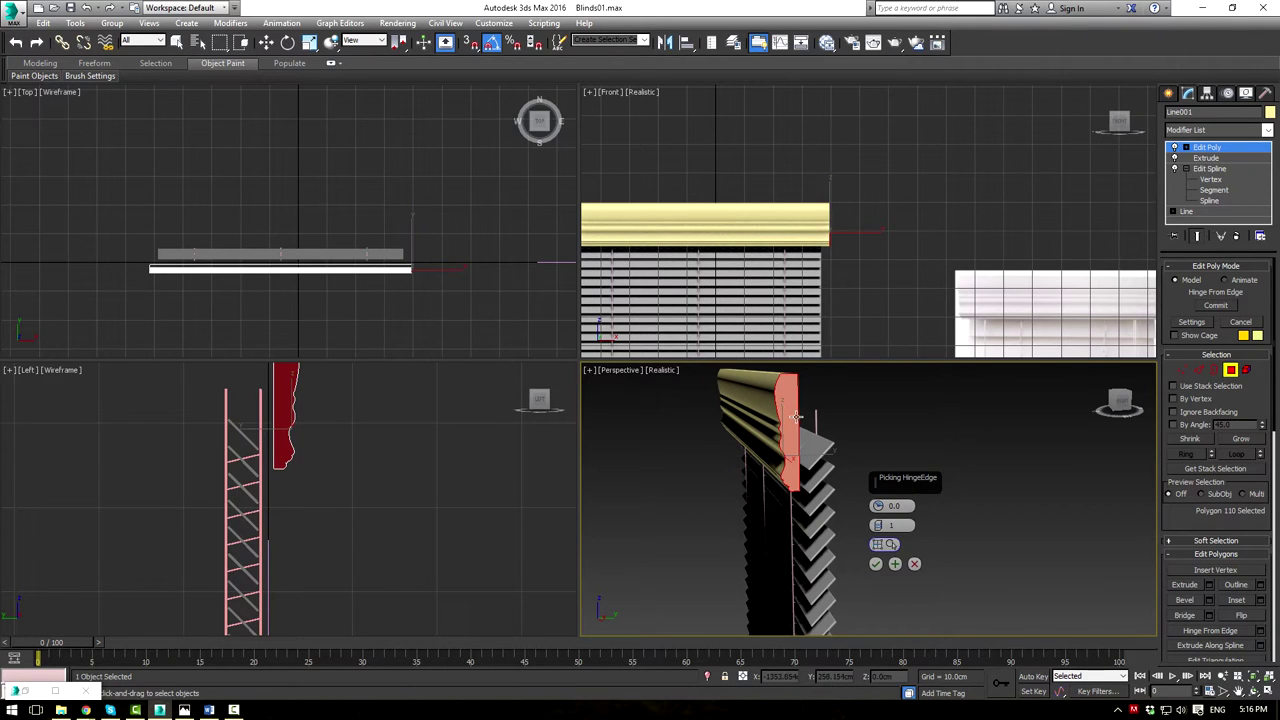
pyautogui.click(796, 417)
pyautogui.keyDown('alt'); pyautogui.moveTo(692, 429); pyautogui.dragTo(846, 509, button='middle'); pyautogui.keyUp('alt')
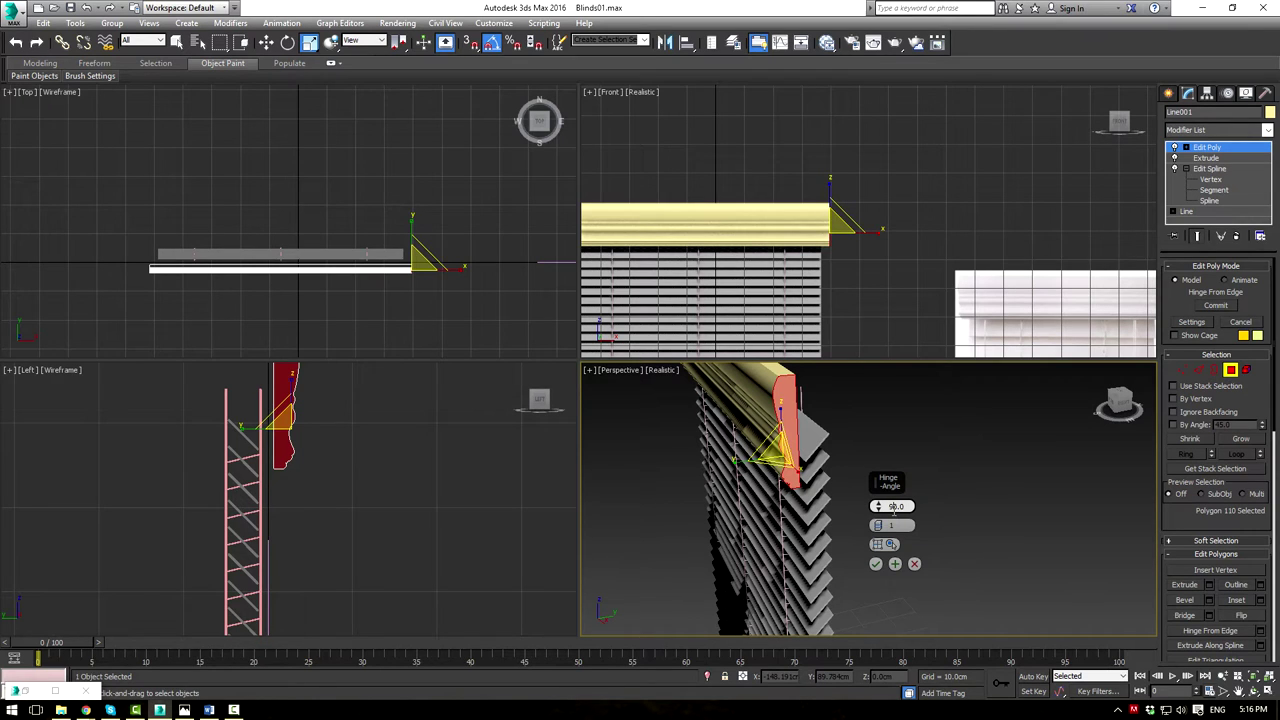
pyautogui.write('50')
pyautogui.press('Return')
pyautogui.keyDown('alt'); pyautogui.moveTo(885, 425); pyautogui.dragTo(845, 457, button='middle'); pyautogui.keyUp('alt')
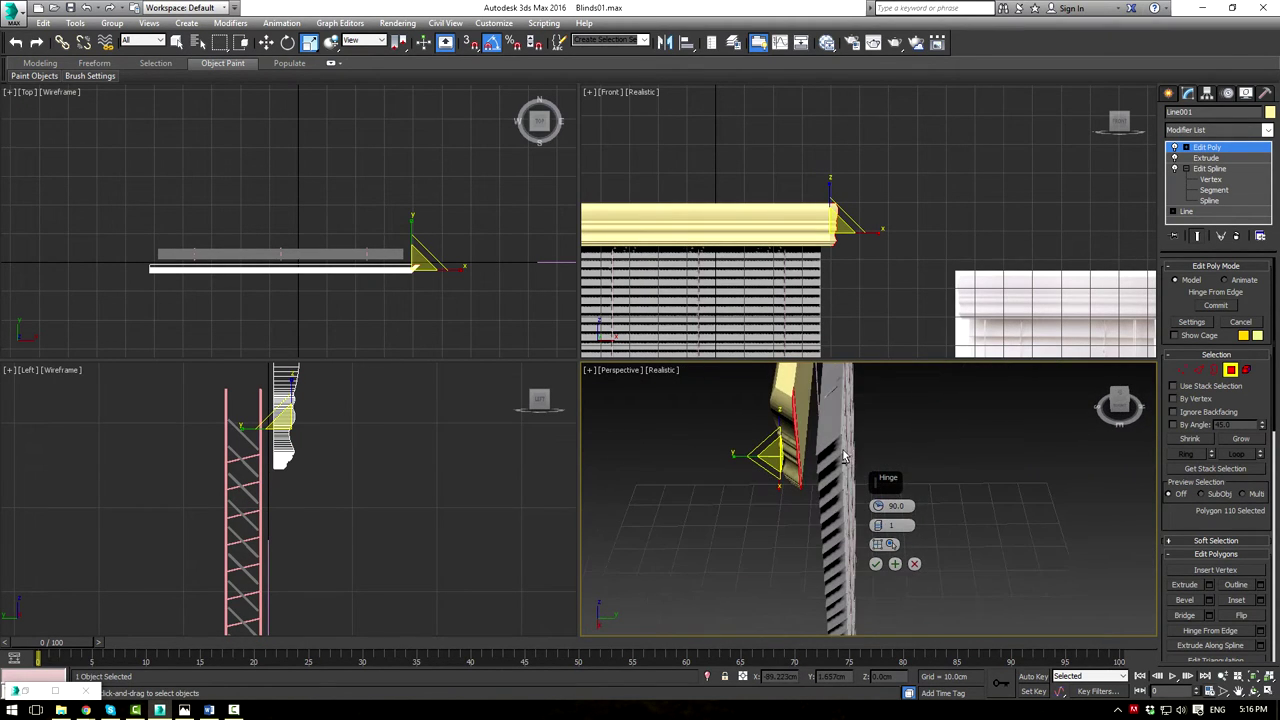
# Try the hinge with 4 segments, set it back to 1 segment and apply it
pyautogui.click(879, 523)
pyautogui.click(879, 523)
pyautogui.click(879, 523)
pyautogui.keyDown('alt'); pyautogui.moveTo(736, 518); pyautogui.dragTo(758, 473, button='middle'); pyautogui.keyUp('alt')
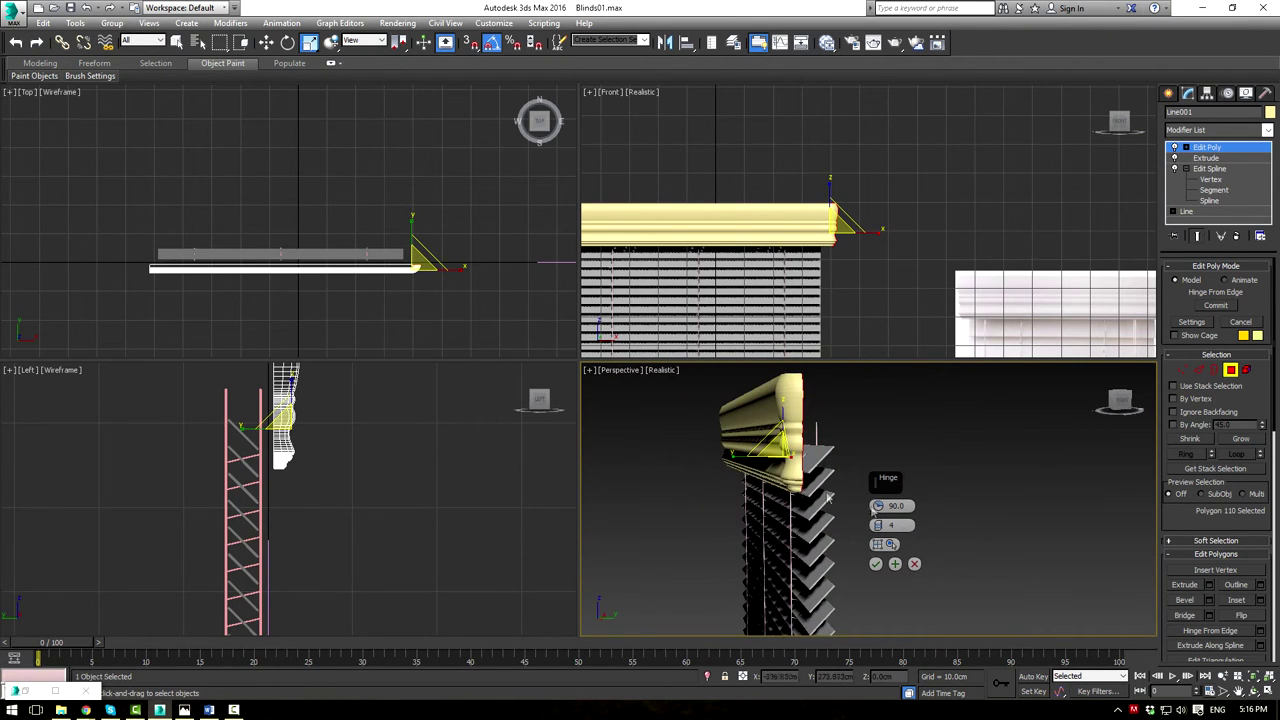
pyautogui.moveTo(879, 527); pyautogui.dragTo(880, 545)
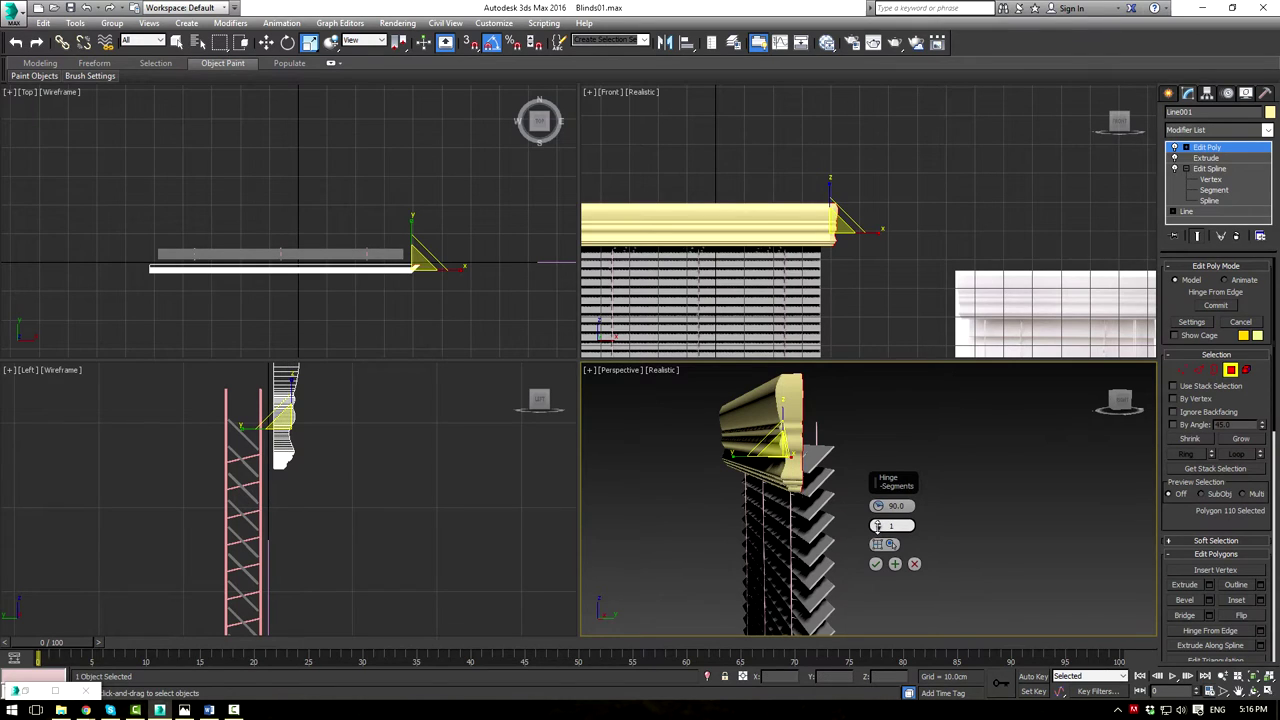
pyautogui.keyDown('alt'); pyautogui.moveTo(780, 530); pyautogui.dragTo(785, 598, button='middle'); pyautogui.keyUp('alt')
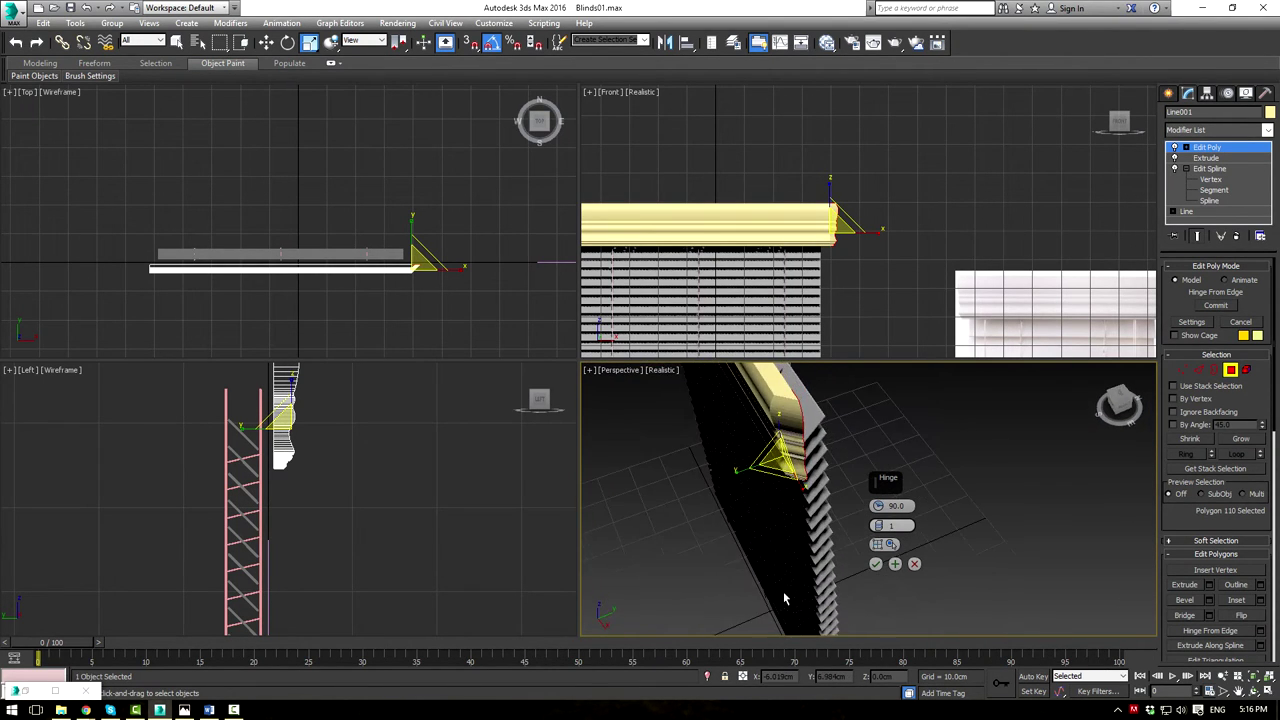
pyautogui.click(876, 564)
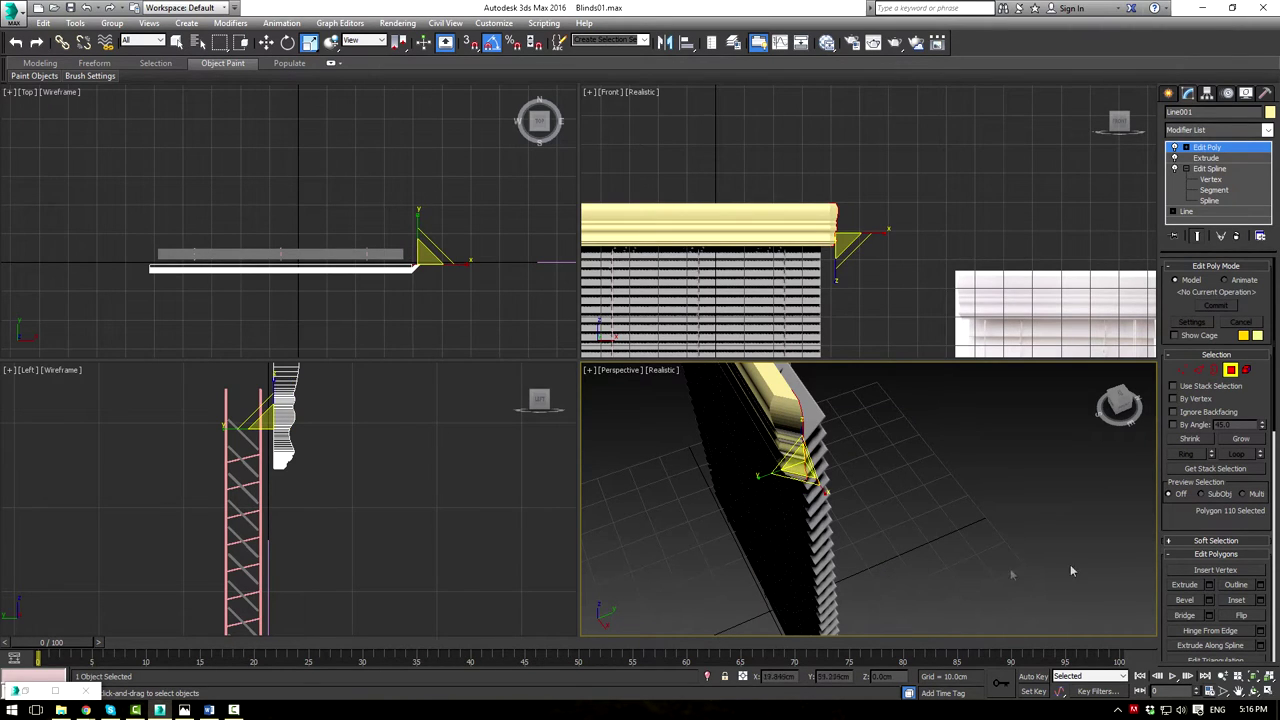
# Extrude the hinged end polygon 4 cm back toward the blinds to form the valance's right return
pyautogui.click(1209, 585)
pyautogui.keyDown('alt'); pyautogui.moveTo(1026, 553); pyautogui.dragTo(913, 543, button='middle'); pyautogui.keyUp('alt')
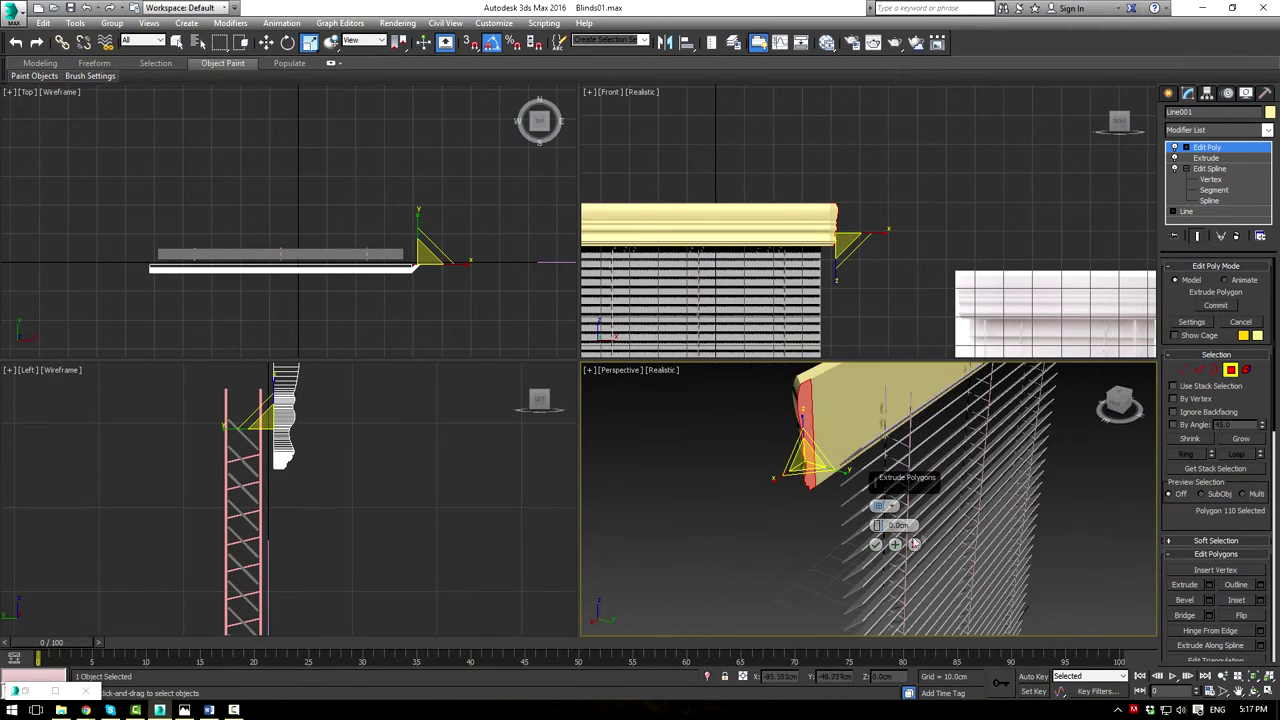
pyautogui.moveTo(880, 527); pyautogui.dragTo(878, 525)
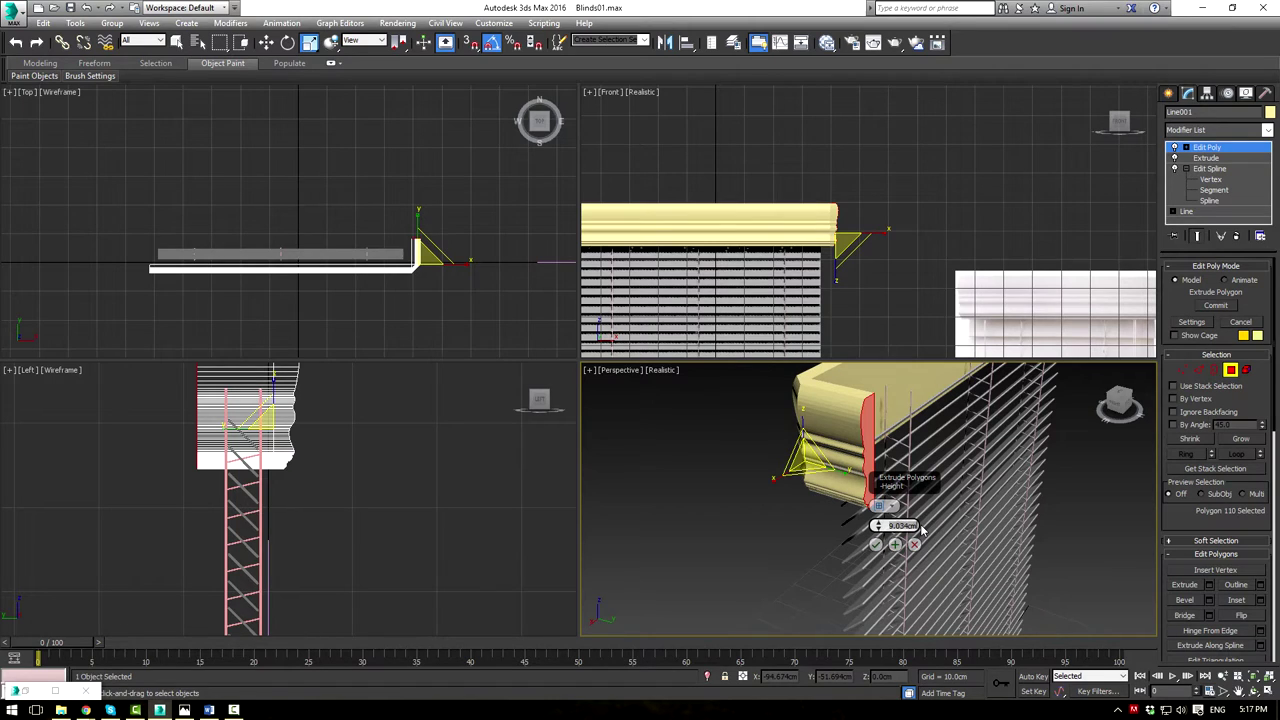
pyautogui.press('Return')
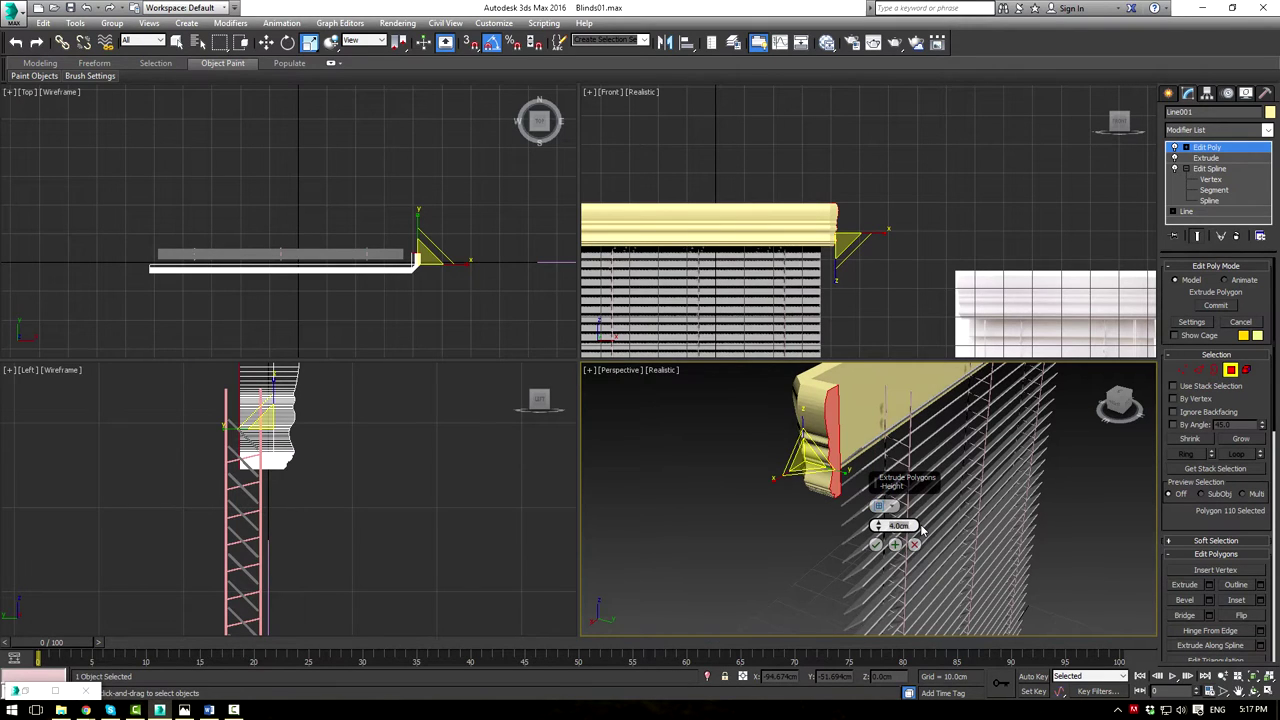
pyautogui.click(876, 545)
pyautogui.keyDown('alt'); pyautogui.moveTo(792, 498); pyautogui.dragTo(908, 460, button='middle'); pyautogui.keyUp('alt')
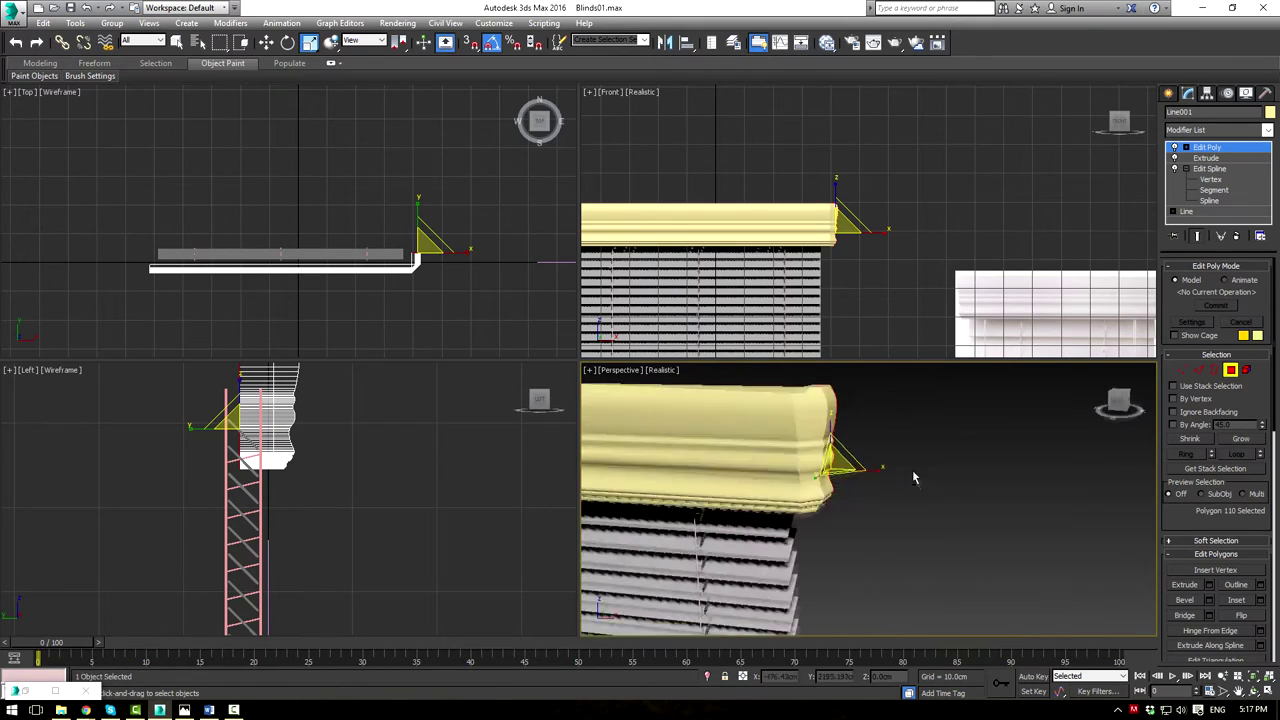
pyautogui.scroll(-4, 908, 460)
pyautogui.moveTo(735, 535); pyautogui.dragTo(886, 465, button='middle')
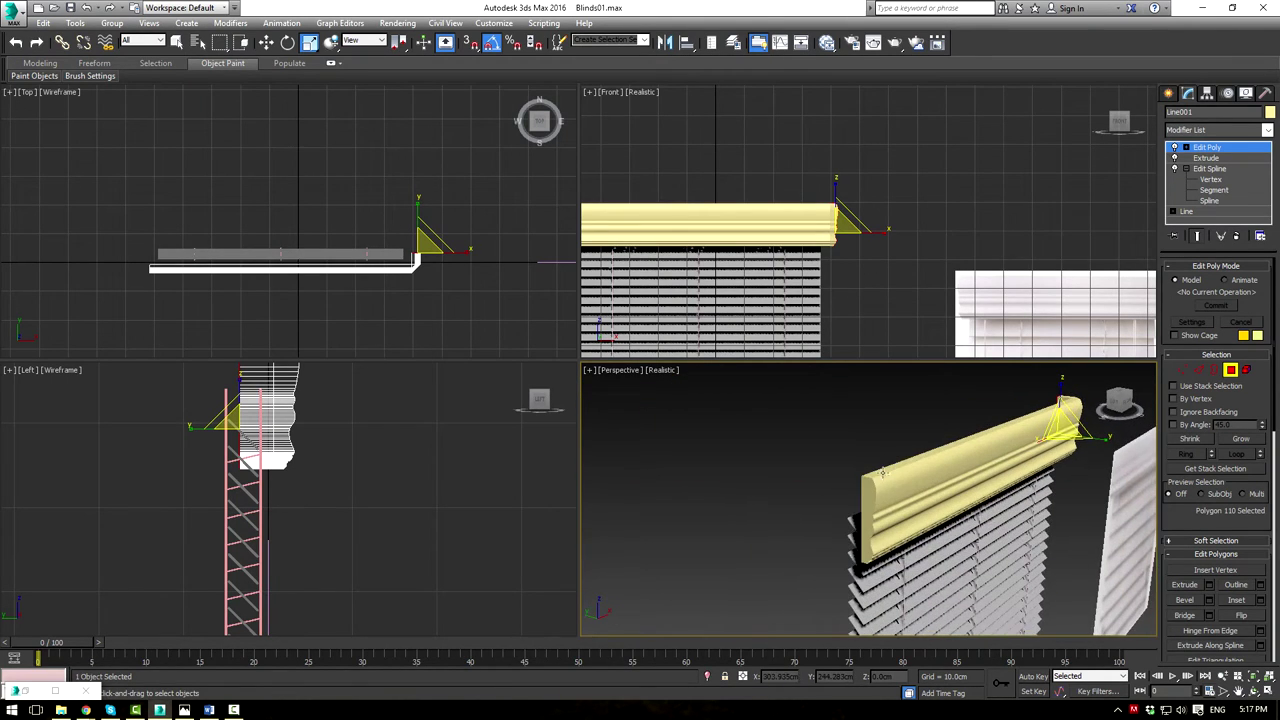
# Select the valance's left end polygon and hinge it 90° with 1 segment about its vertical back edge
pyautogui.scroll(4, 886, 467)
pyautogui.click(862, 449)
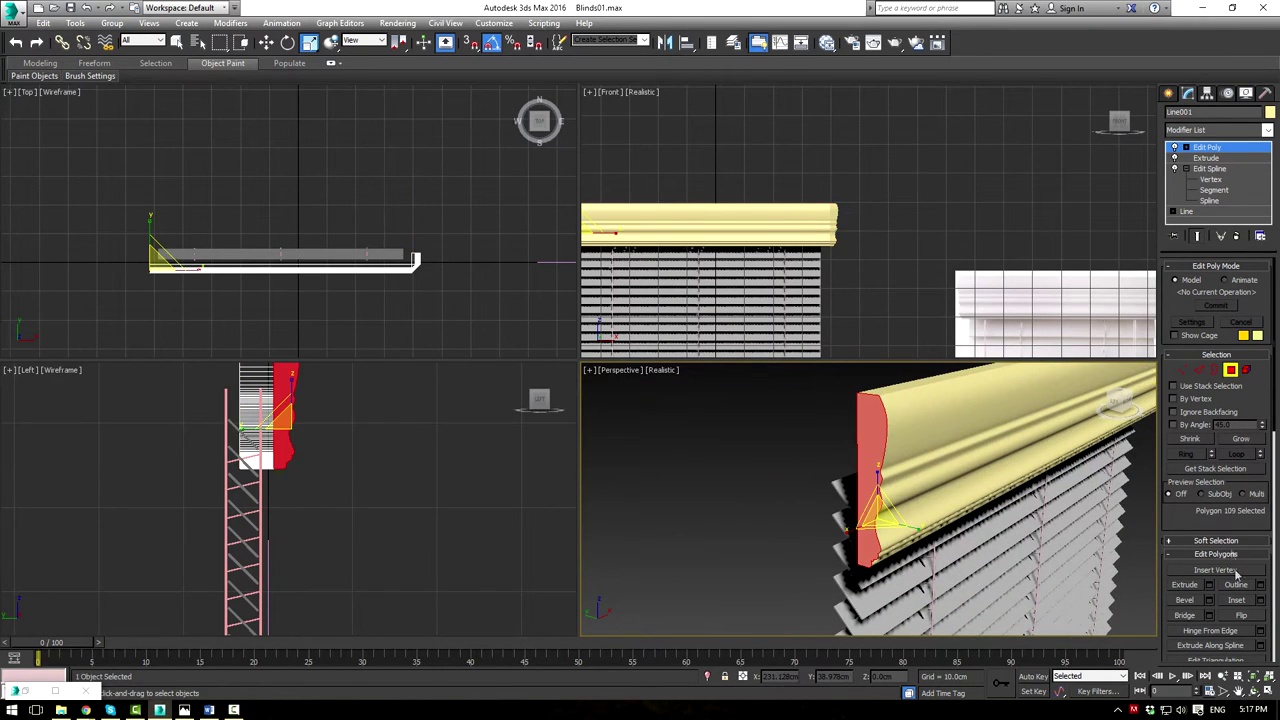
pyautogui.scroll(-3, 1176, 516)
pyautogui.click(1260, 521)
pyautogui.keyDown('alt'); pyautogui.moveTo(818, 491); pyautogui.dragTo(838, 484, button='middle'); pyautogui.keyUp('alt')
pyautogui.click(889, 545)
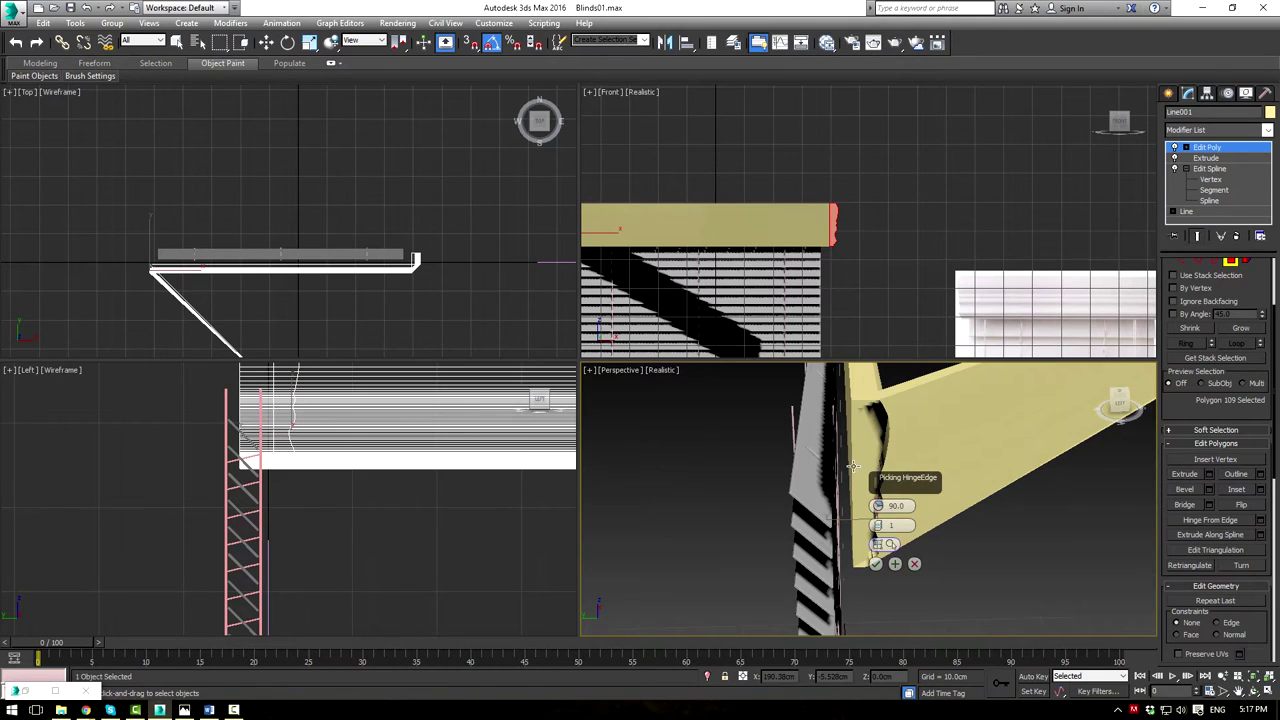
pyautogui.click(853, 466)
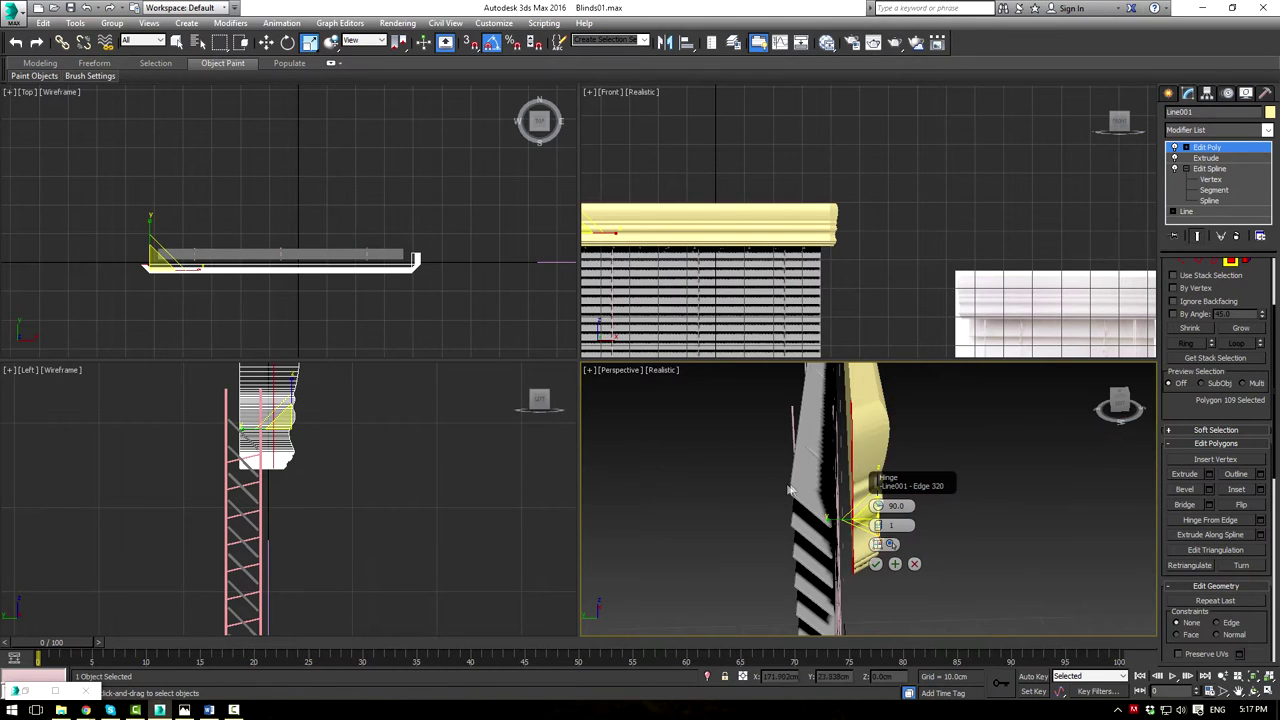
pyautogui.click(876, 565)
# Extrude the hinged left end polygon 4 cm back toward the blinds to form the valance's left return
pyautogui.click(1210, 476)
pyautogui.keyDown('alt'); pyautogui.moveTo(880, 520); pyautogui.dragTo(975, 498, button='middle'); pyautogui.keyUp('alt')
pyautogui.click(962, 500)
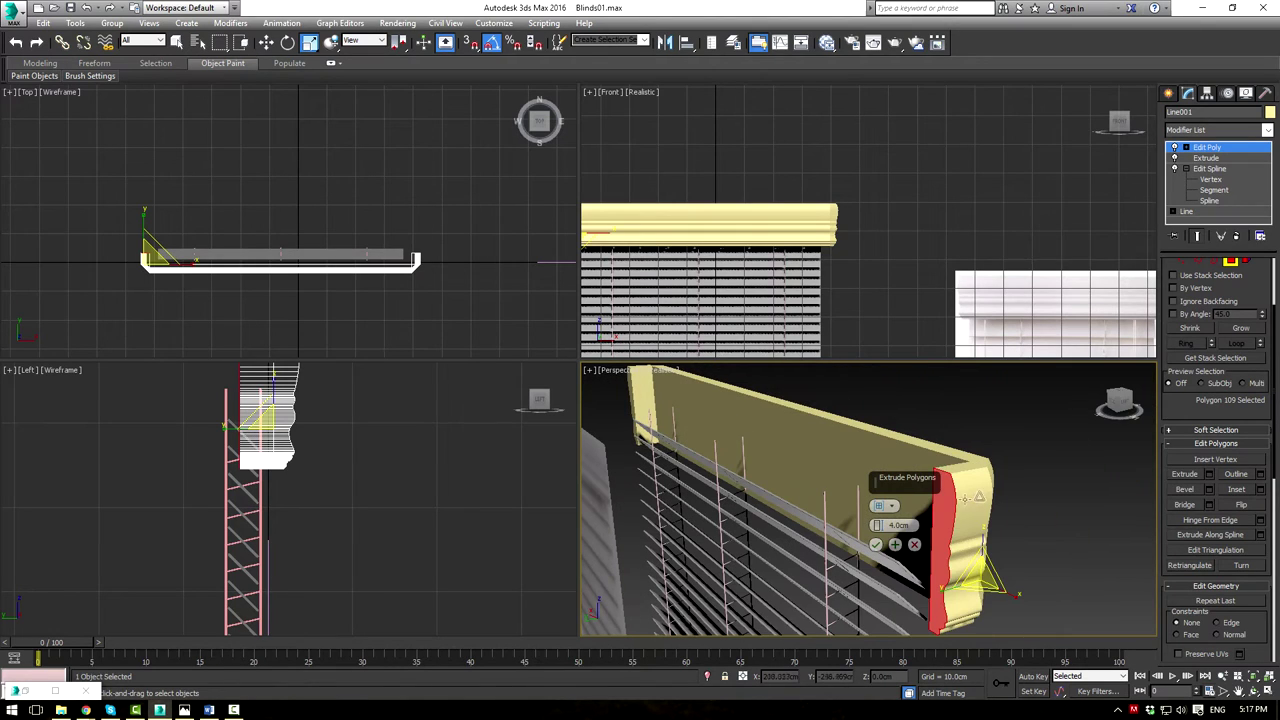
pyautogui.click(880, 545)
pyautogui.keyDown('alt'); pyautogui.moveTo(1044, 480); pyautogui.dragTo(1072, 499, button='middle'); pyautogui.keyUp('alt')
pyautogui.scroll(-4, 922, 476)
pyautogui.scroll(5, 1072, 499)
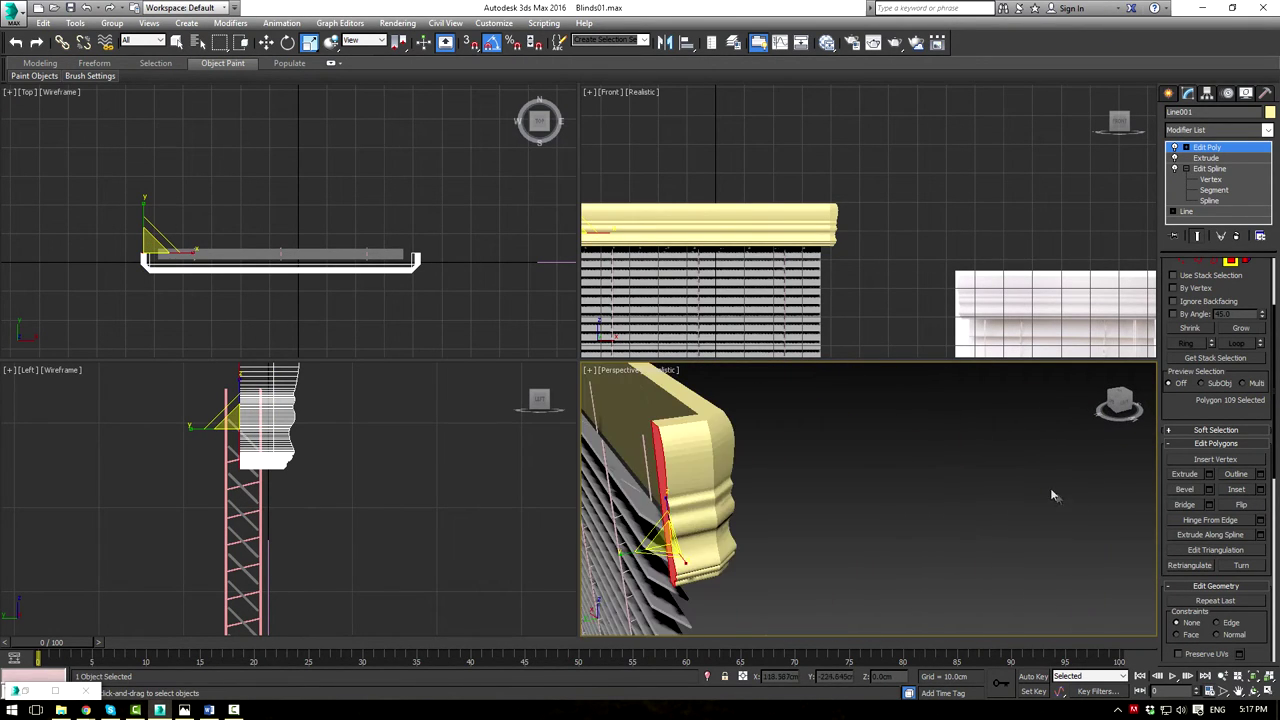
pyautogui.moveTo(900, 457)
pyautogui.keyDown('alt'); pyautogui.mouseDown(button='middle')
pyautogui.moveTo(860, 457)
pyautogui.moveTo(963, 461)
pyautogui.moveTo(910, 440)
pyautogui.mouseUp(button='middle'); pyautogui.keyUp('alt')
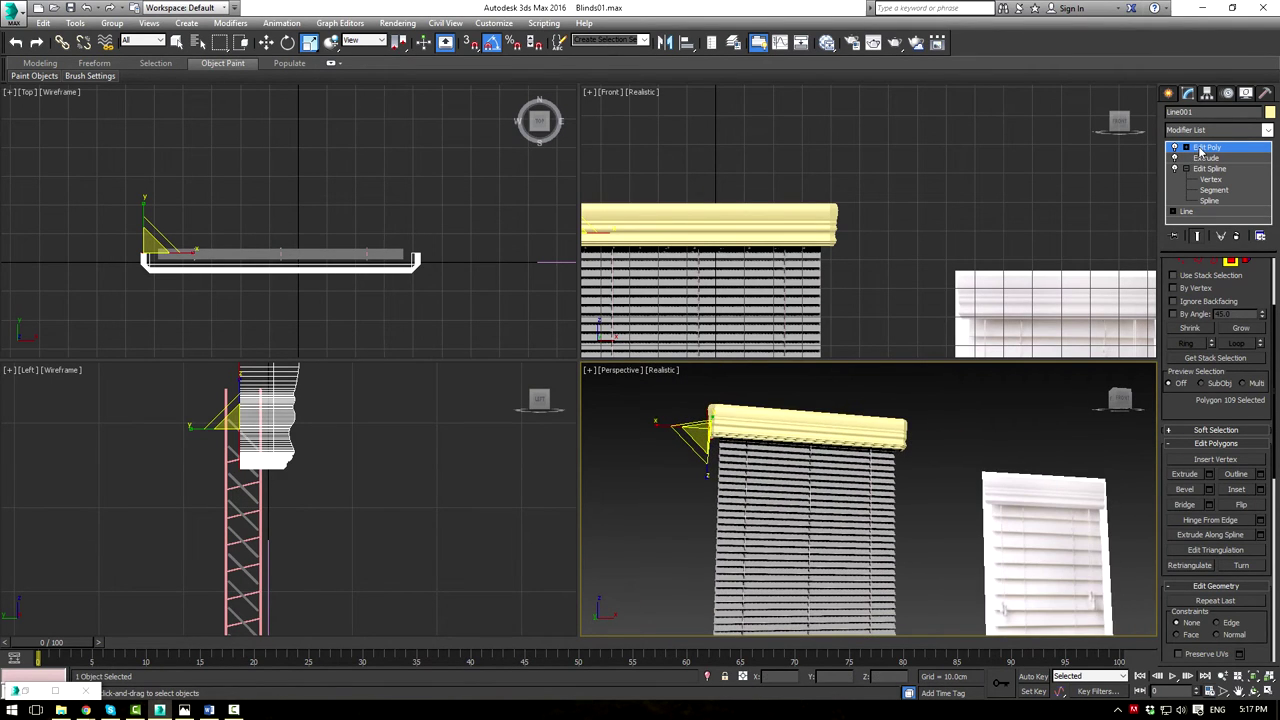
# Leave polygon editing and examine the valance's proportions against the blinds and the reference photo
pyautogui.click(884, 402)
pyautogui.moveTo(873, 418)
pyautogui.keyDown('alt'); pyautogui.mouseDown(button='middle')
pyautogui.moveTo(926, 409)
pyautogui.moveTo(963, 426)
pyautogui.moveTo(900, 426)
pyautogui.moveTo(882, 396)
pyautogui.mouseUp(button='middle'); pyautogui.keyUp('alt')
pyautogui.moveTo(882, 397); pyautogui.dragTo(890, 372, button='middle')
pyautogui.click(869, 448)
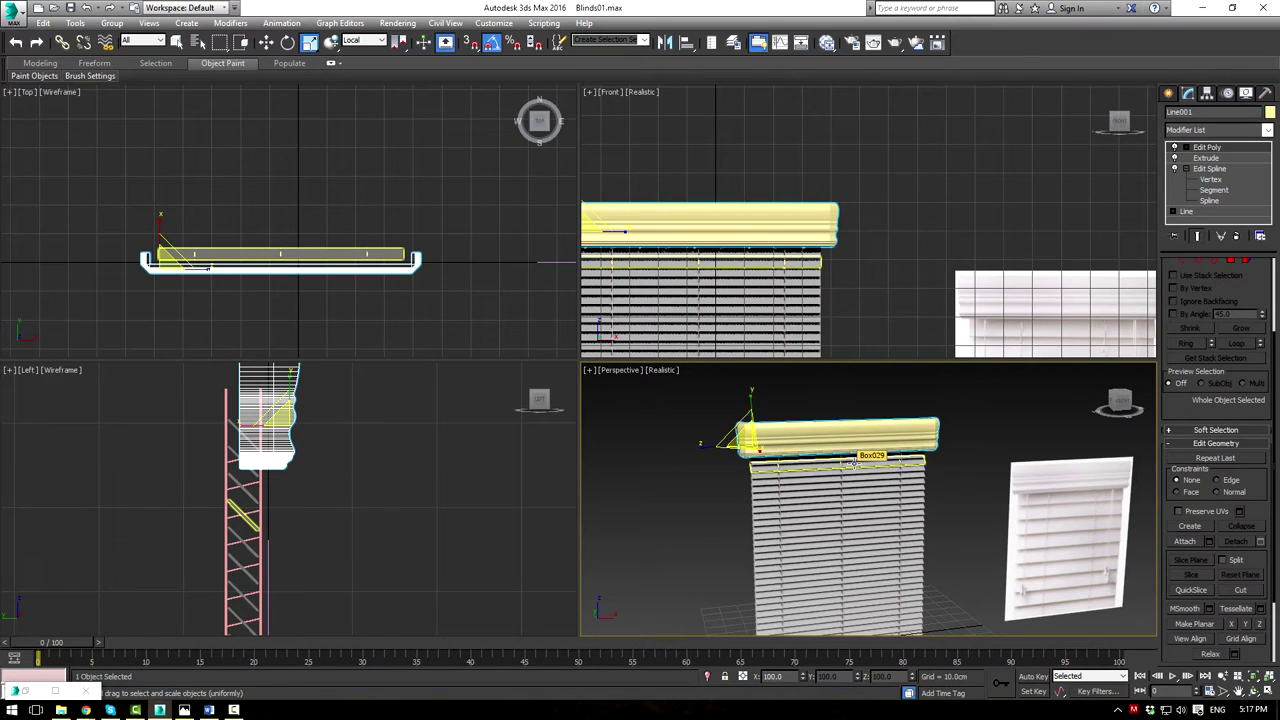
pyautogui.moveTo(705, 289); pyautogui.dragTo(822, 236, button='middle')
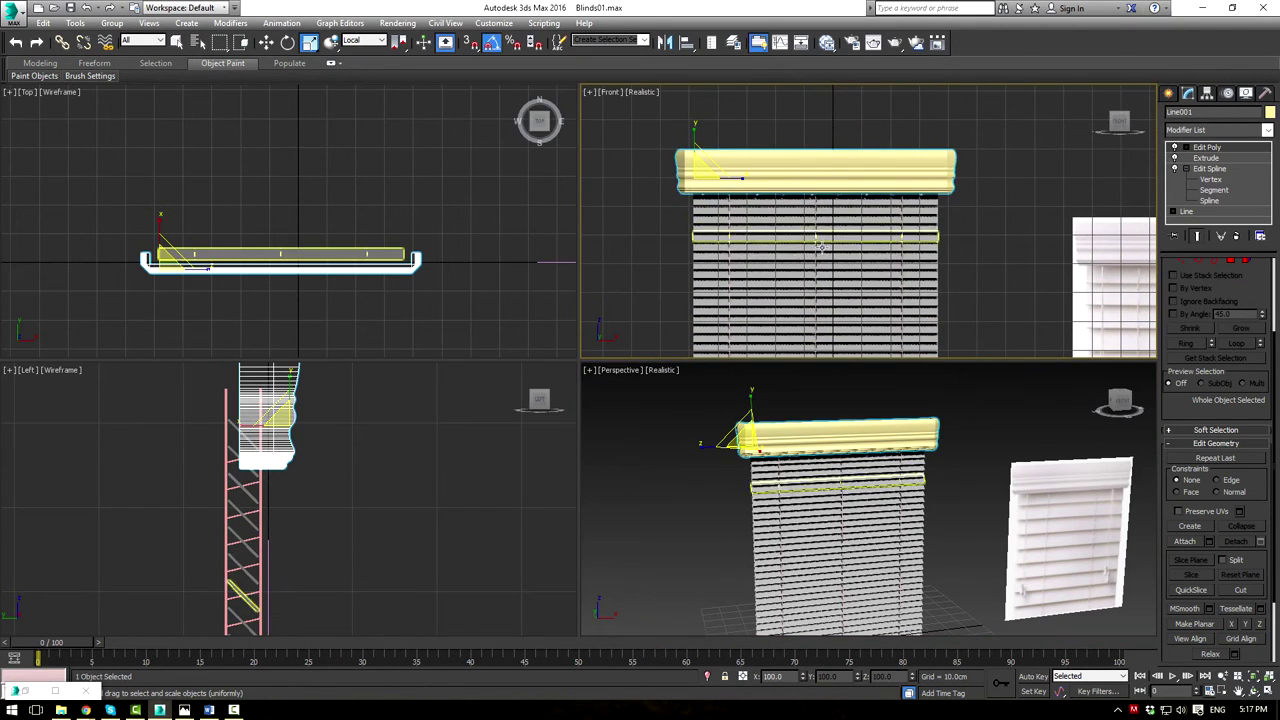
pyautogui.press('w')
pyautogui.scroll(-3, 812, 270)
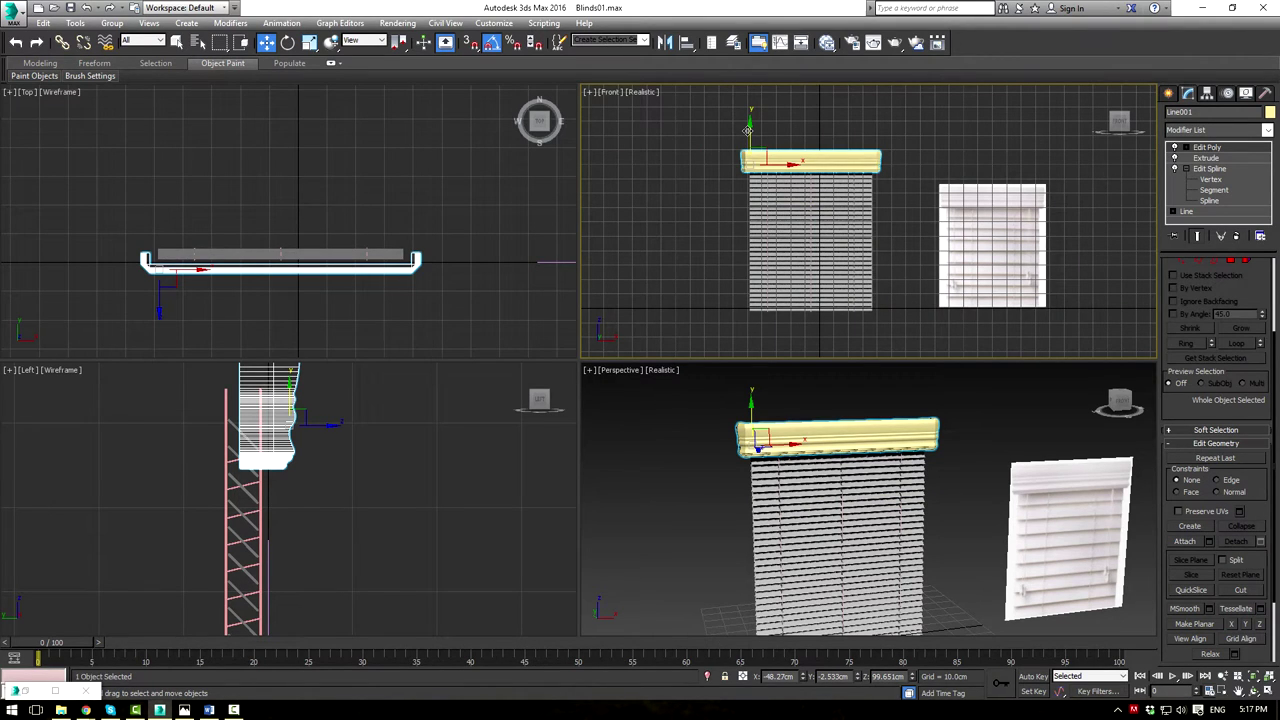
pyautogui.scroll(4, 812, 250)
pyautogui.keyDown('alt'); pyautogui.moveTo(812, 250); pyautogui.dragTo(875, 290, button='middle'); pyautogui.keyUp('alt')
pyautogui.press('f')
pyautogui.middleClick(882, 476)
pyautogui.hotkey('alt', 'w')
pyautogui.keyDown('alt'); pyautogui.moveTo(708, 394); pyautogui.dragTo(722, 388, button='middle'); pyautogui.keyUp('alt')
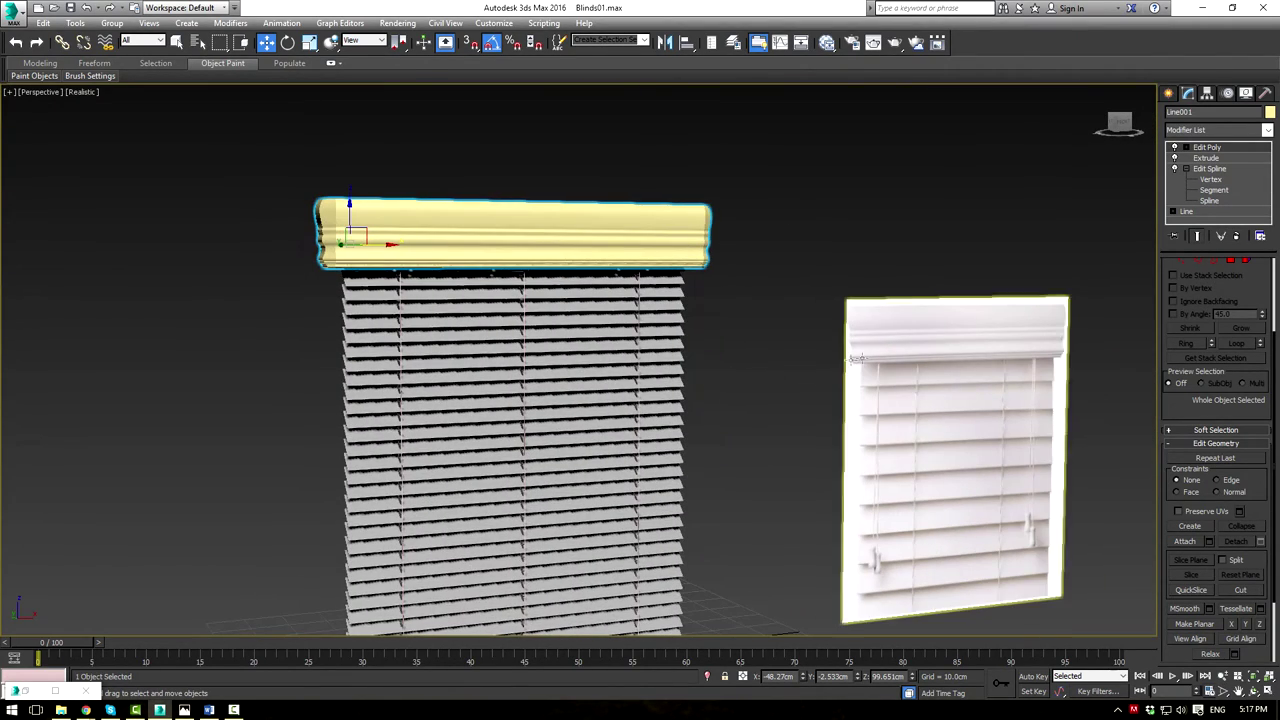
pyautogui.keyDown('alt'); pyautogui.moveTo(856, 358); pyautogui.dragTo(539, 272, button='middle'); pyautogui.keyUp('alt')
# Scale the whole valance to 63% in its local X and Y axes, keeping its length
pyautogui.press('r')
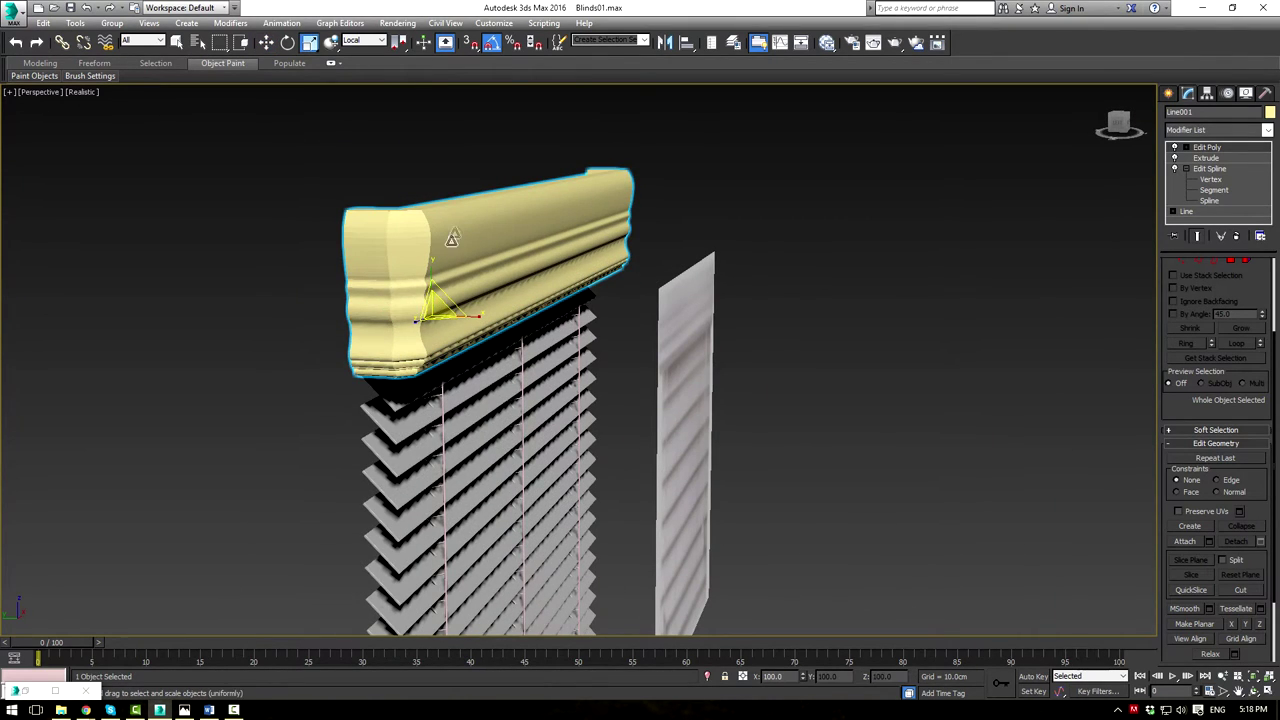
pyautogui.scroll(1, 472, 310)
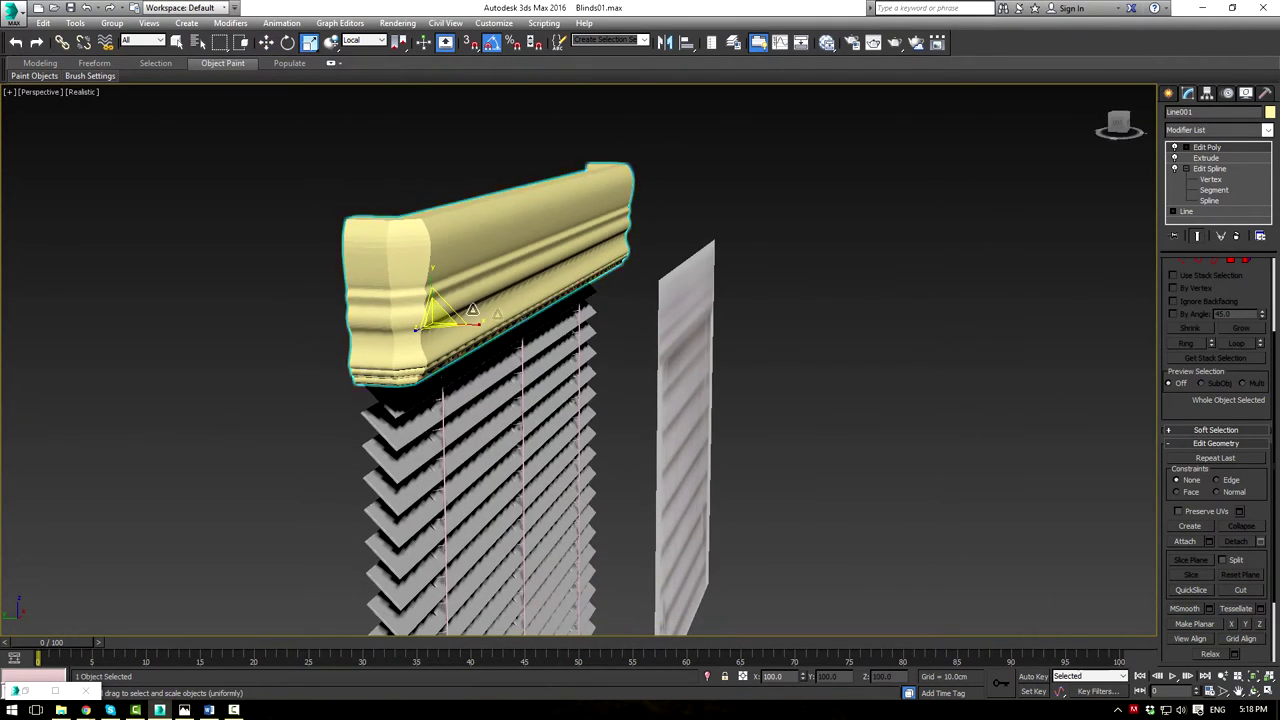
pyautogui.moveTo(446, 312); pyautogui.dragTo(427, 345)
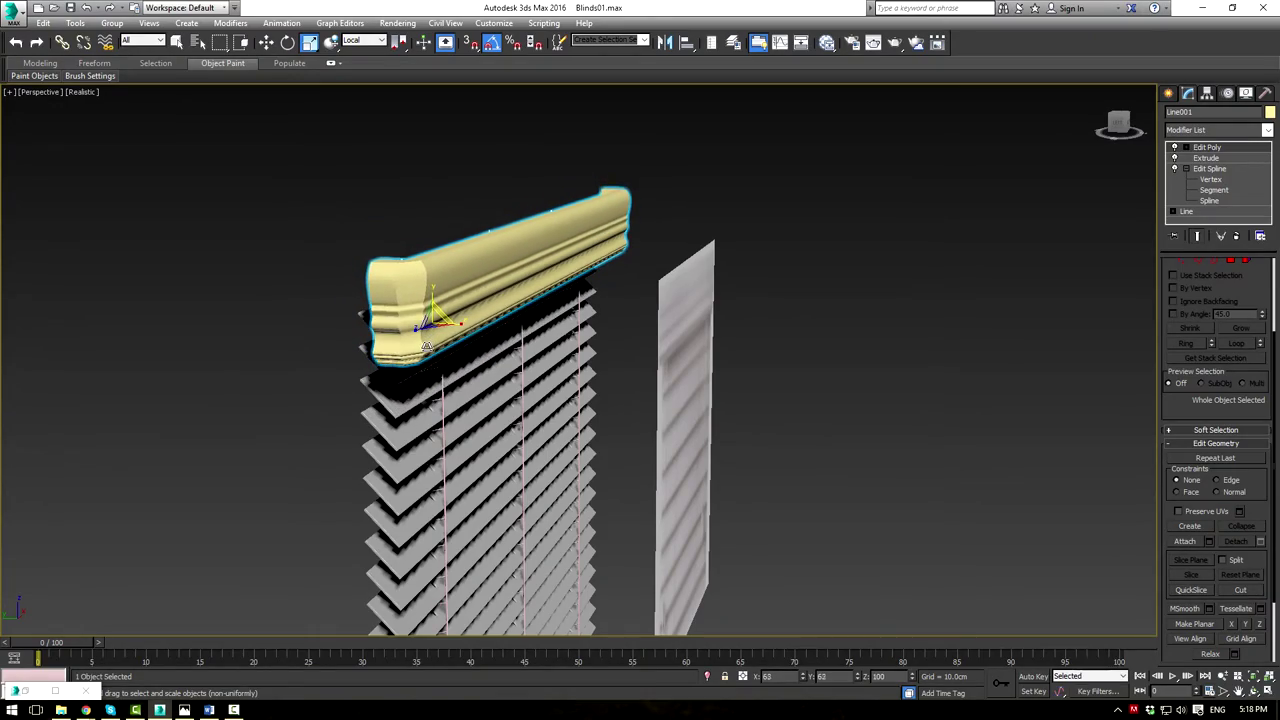
pyautogui.keyDown('alt'); pyautogui.moveTo(732, 378); pyautogui.dragTo(660, 362, button='middle'); pyautogui.keyUp('alt')
pyautogui.scroll(-6, 664, 362)
pyautogui.moveTo(705, 457)
pyautogui.keyDown('alt'); pyautogui.mouseDown(button='middle')
pyautogui.moveTo(722, 468)
pyautogui.moveTo(690, 470)
pyautogui.mouseUp(button='middle'); pyautogui.keyUp('alt')
pyautogui.scroll(5, 686, 471)
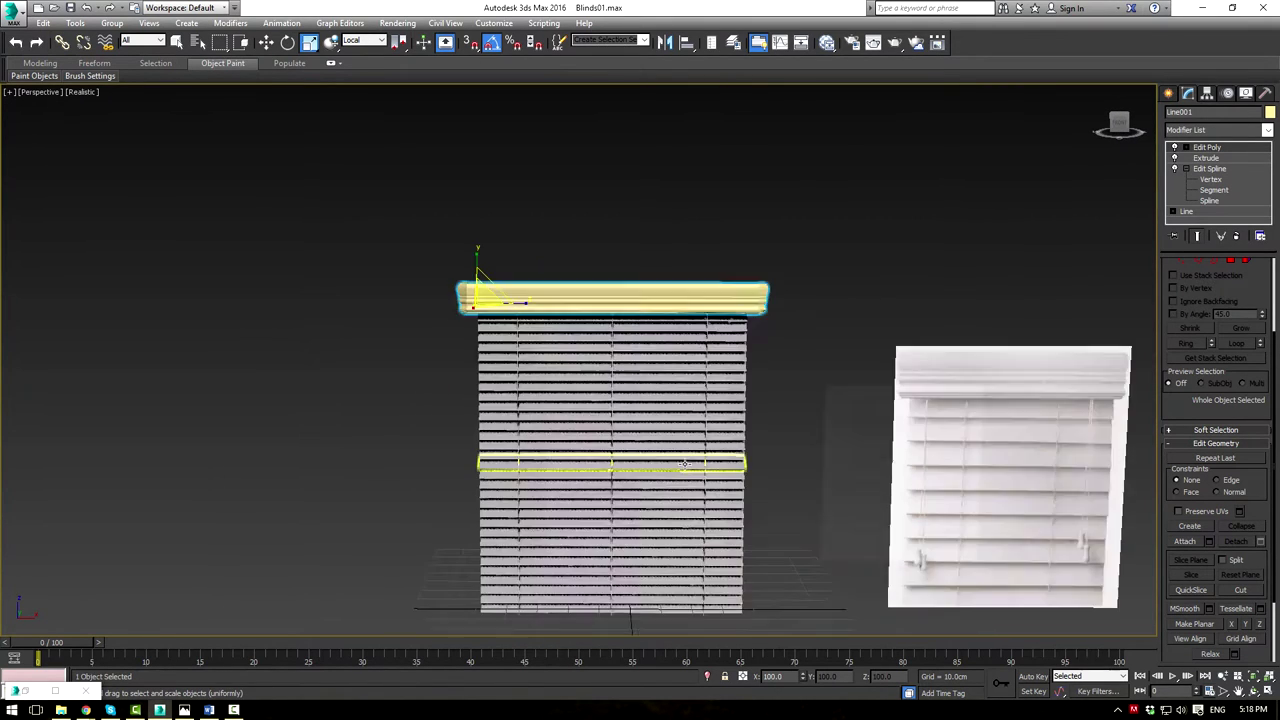
# Copy the valance straight down to the bottom of the blinds as a base for the bottom rail
pyautogui.press('w')
pyautogui.scroll(-3, 600, 300)
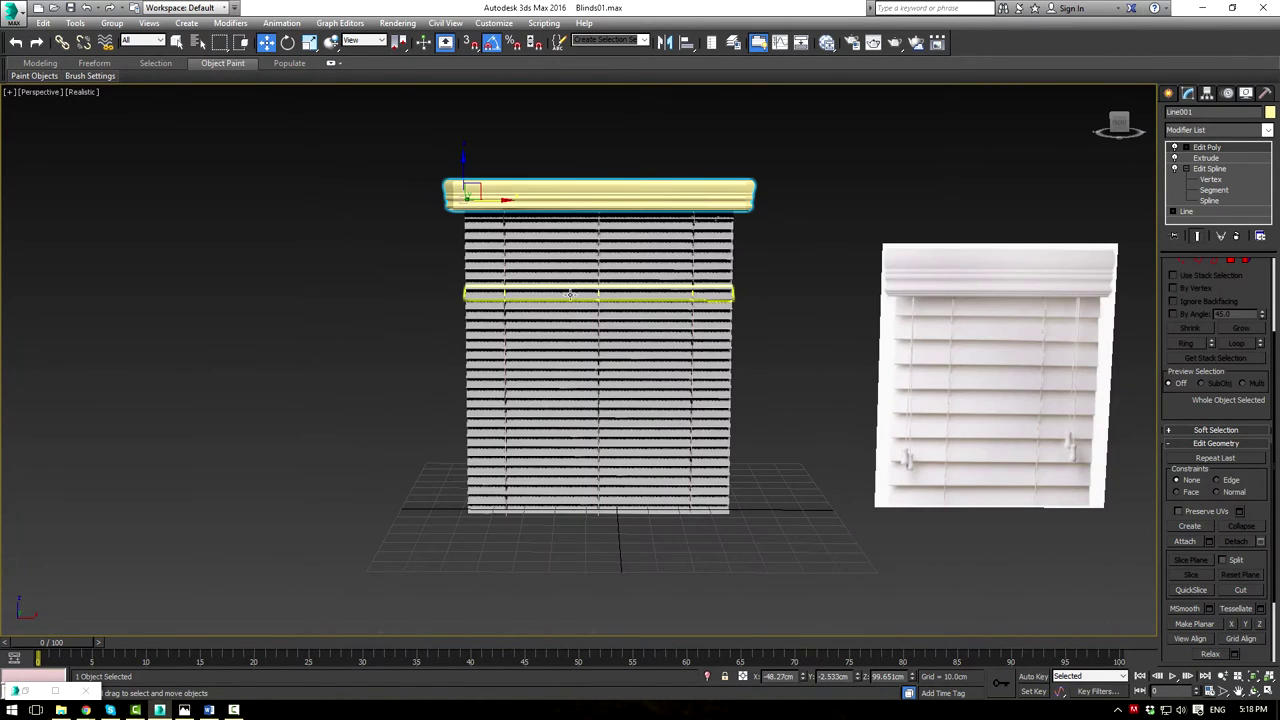
pyautogui.keyDown('shift'); pyautogui.moveTo(459, 173); pyautogui.dragTo(466, 506); pyautogui.keyUp('shift')
pyautogui.click(641, 414)
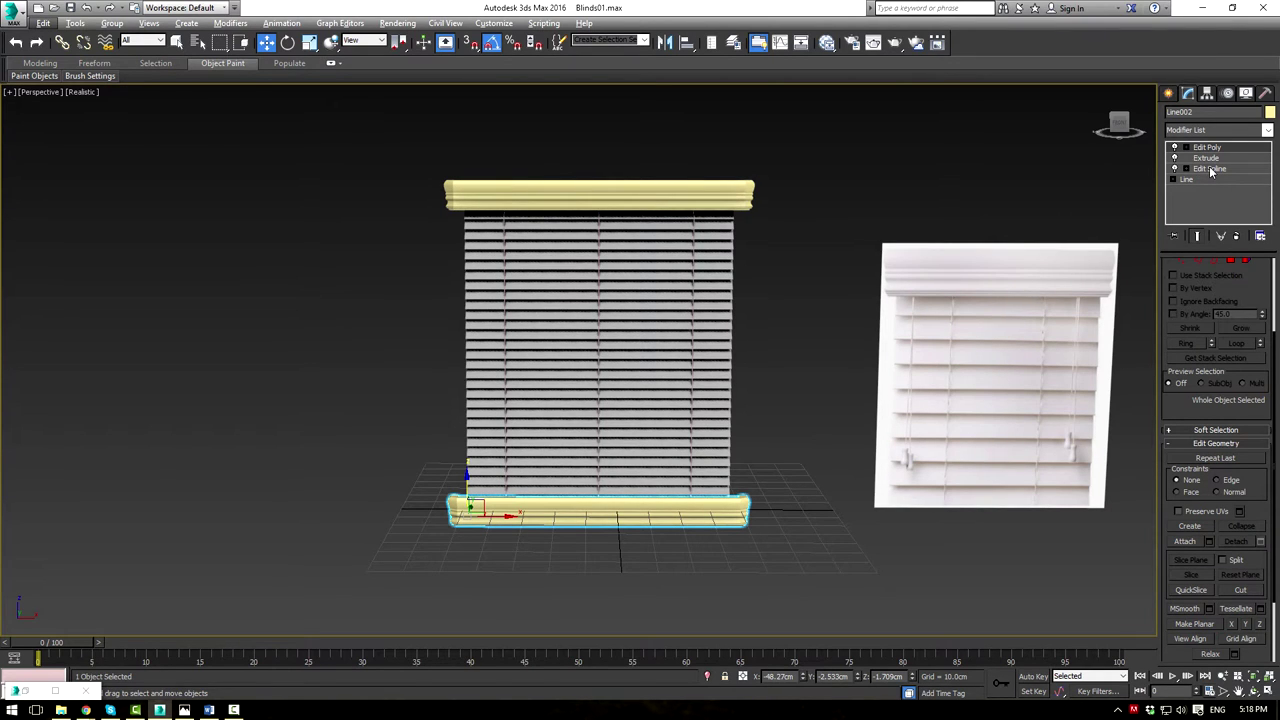
# Delete the polygons of the corner returns at both ends of the bottom copy
pyautogui.click(1231, 262)
pyautogui.moveTo(512, 564); pyautogui.dragTo(818, 414, button='middle')
pyautogui.scroll(5, 554, 437)
pyautogui.keyDown('alt'); pyautogui.moveTo(583, 428); pyautogui.dragTo(645, 408, button='middle'); pyautogui.keyUp('alt')
pyautogui.moveTo(481, 390); pyautogui.dragTo(481, 388)
pyautogui.keyDown('alt'); pyautogui.moveTo(481, 388); pyautogui.dragTo(440, 325, button='middle'); pyautogui.keyUp('alt')
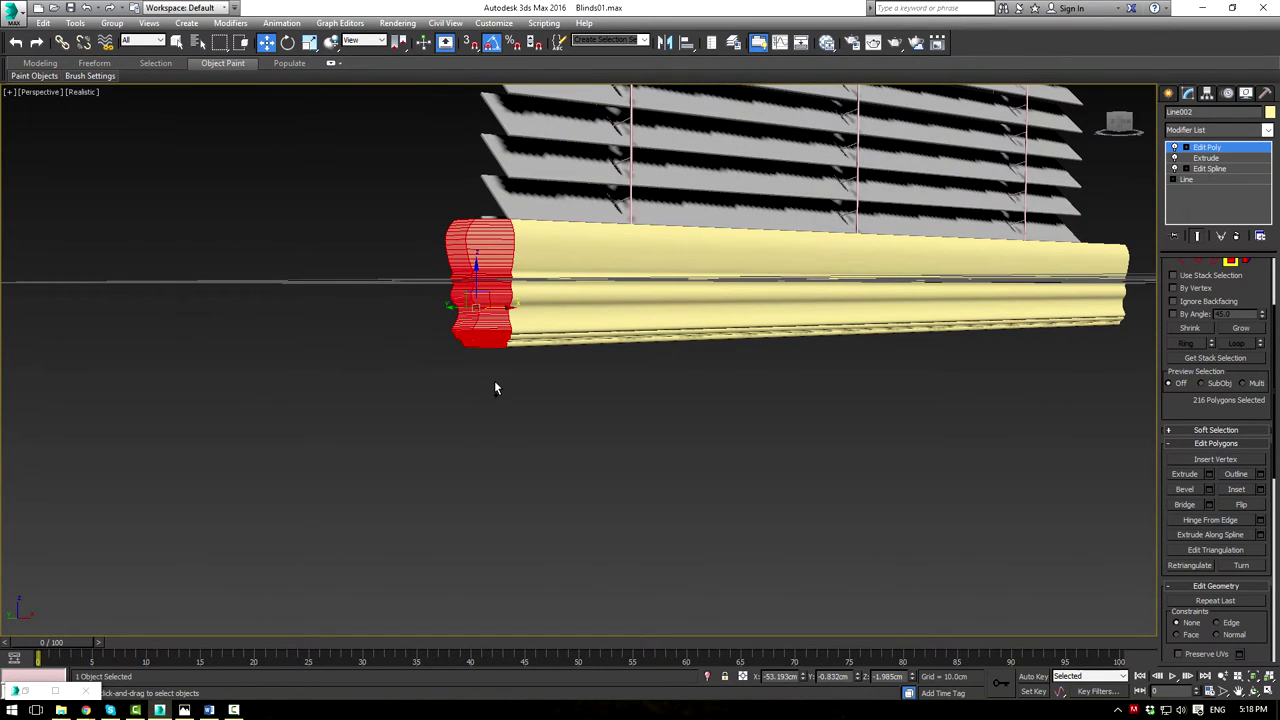
pyautogui.click(489, 405)
pyautogui.keyDown('alt'); pyautogui.moveTo(489, 405); pyautogui.dragTo(750, 410, button='middle'); pyautogui.keyUp('alt')
pyautogui.moveTo(706, 482); pyautogui.dragTo(706, 479)
pyautogui.press('Delete')
# Cap the open borders at both ends of the bottom rail and leave border editing
pyautogui.click(1215, 262)
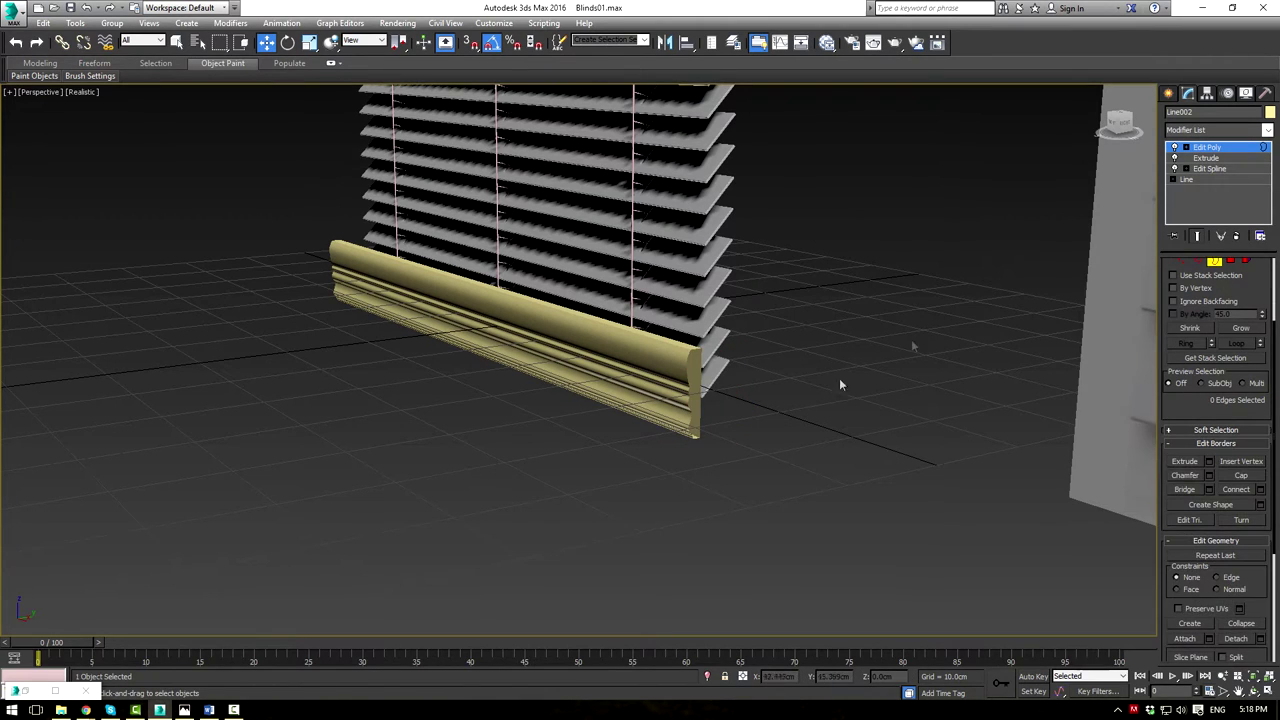
pyautogui.click(700, 378)
pyautogui.click(1237, 480)
pyautogui.keyDown('alt'); pyautogui.moveTo(480, 350); pyautogui.dragTo(740, 345, button='middle'); pyautogui.keyUp('alt')
pyautogui.scroll(-3, 740, 345)
pyautogui.click(617, 438)
pyautogui.click(1240, 478)
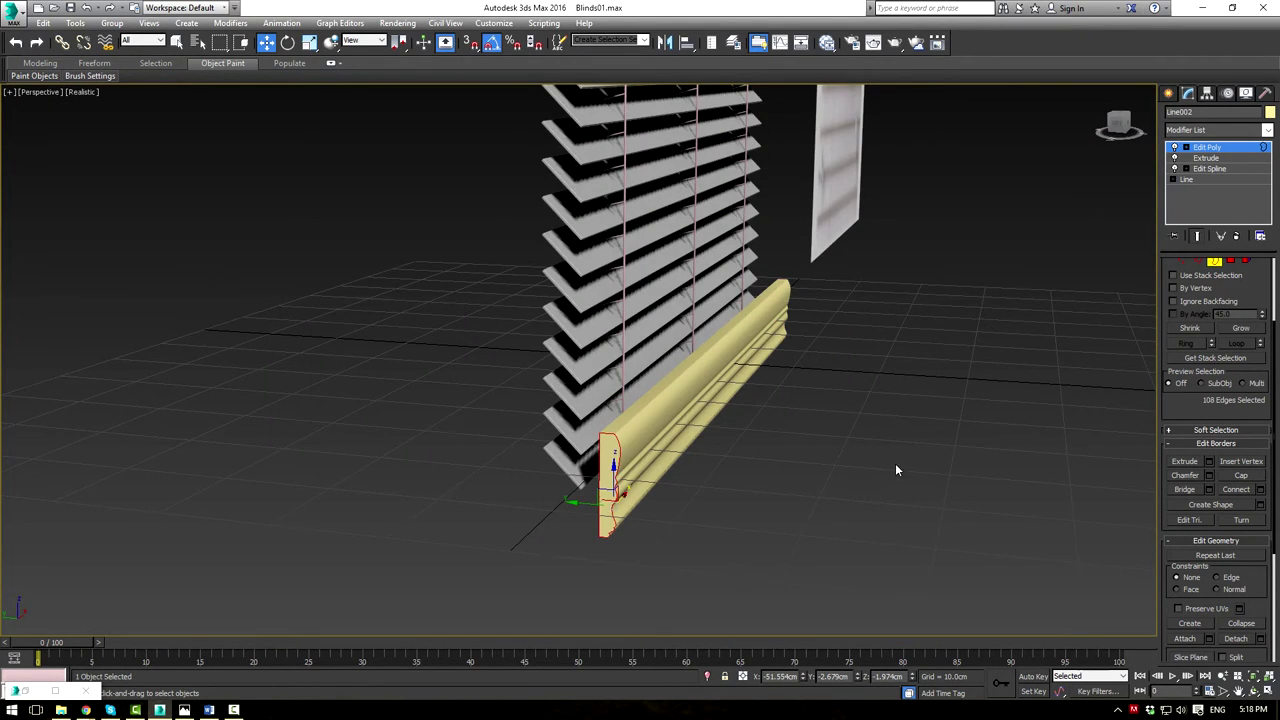
pyautogui.keyDown('alt'); pyautogui.moveTo(895, 463); pyautogui.dragTo(704, 466, button='middle'); pyautogui.keyUp('alt')
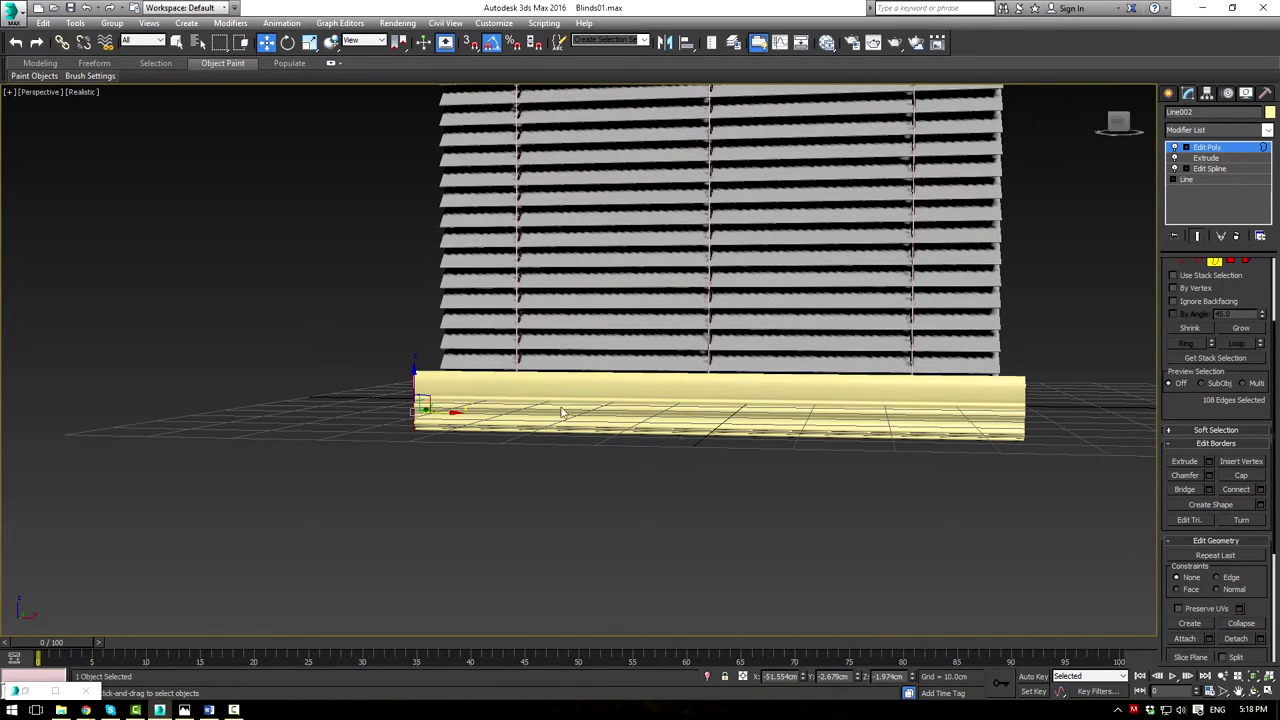
pyautogui.click(1226, 148)
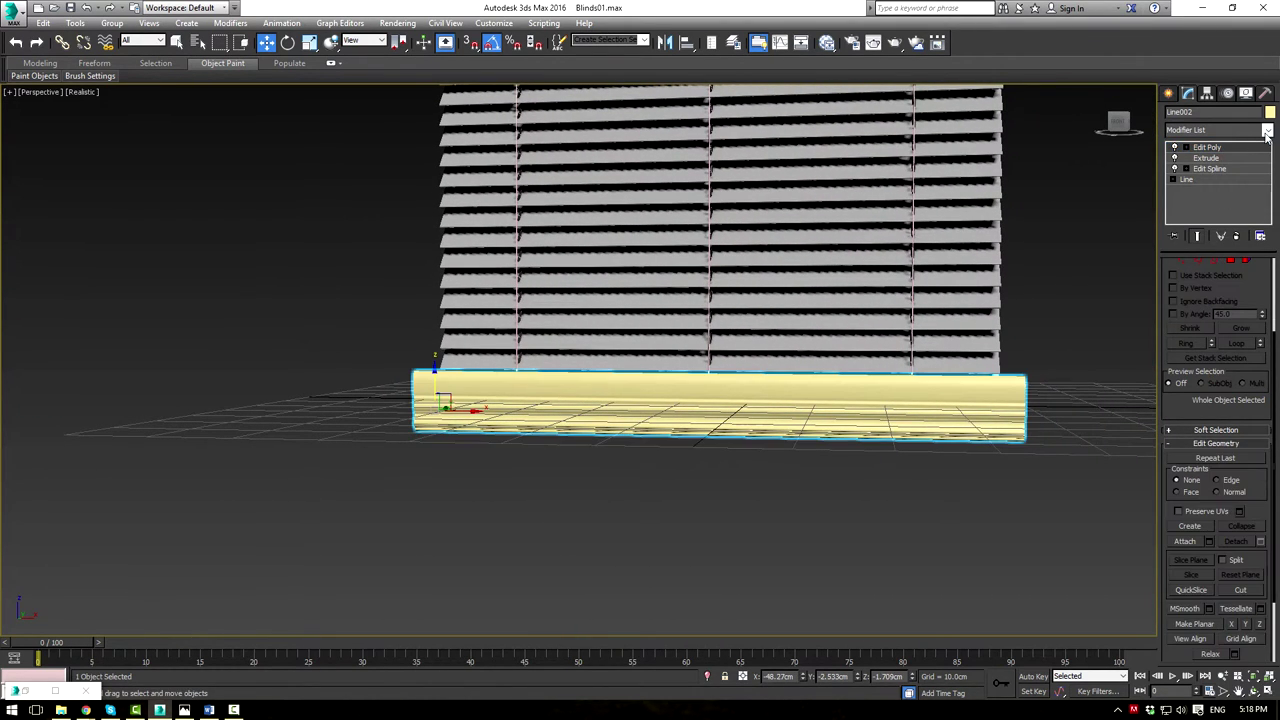
# Add an FFD 2x2x2 modifier to the bottom rail
pyautogui.click(1267, 132)
pyautogui.scroll(-13, 1240, 176)
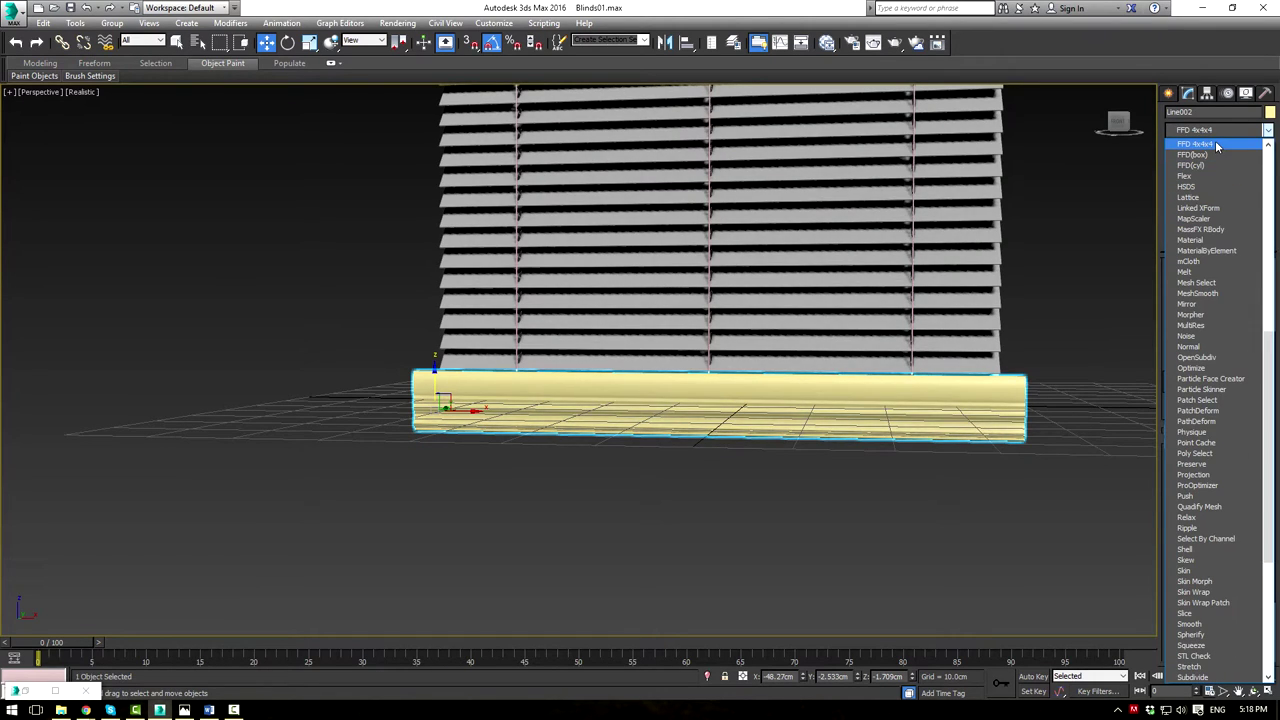
pyautogui.scroll(2, 1216, 146)
pyautogui.click(1212, 165)
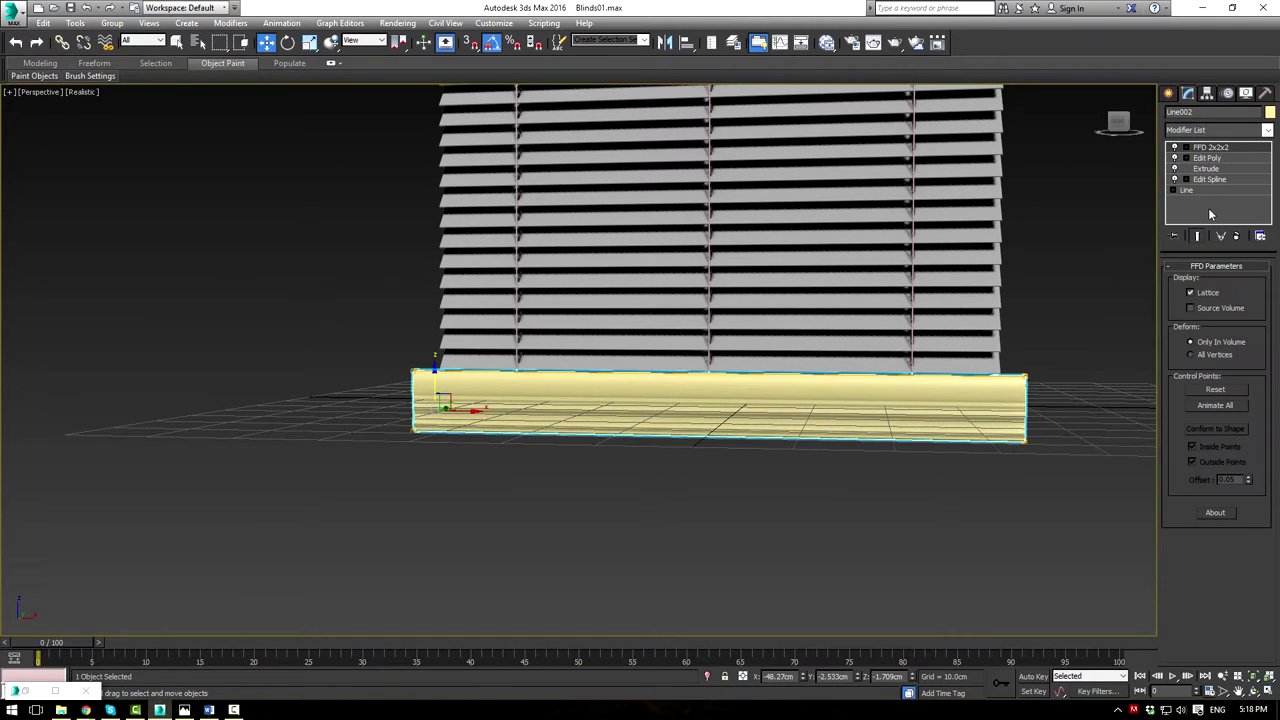
# Scale the lower FFD control points inward along X so the bottom rail tapers slightly, then deselect it
pyautogui.moveTo(368, 416); pyautogui.dragTo(1060, 550)
pyautogui.press('r')
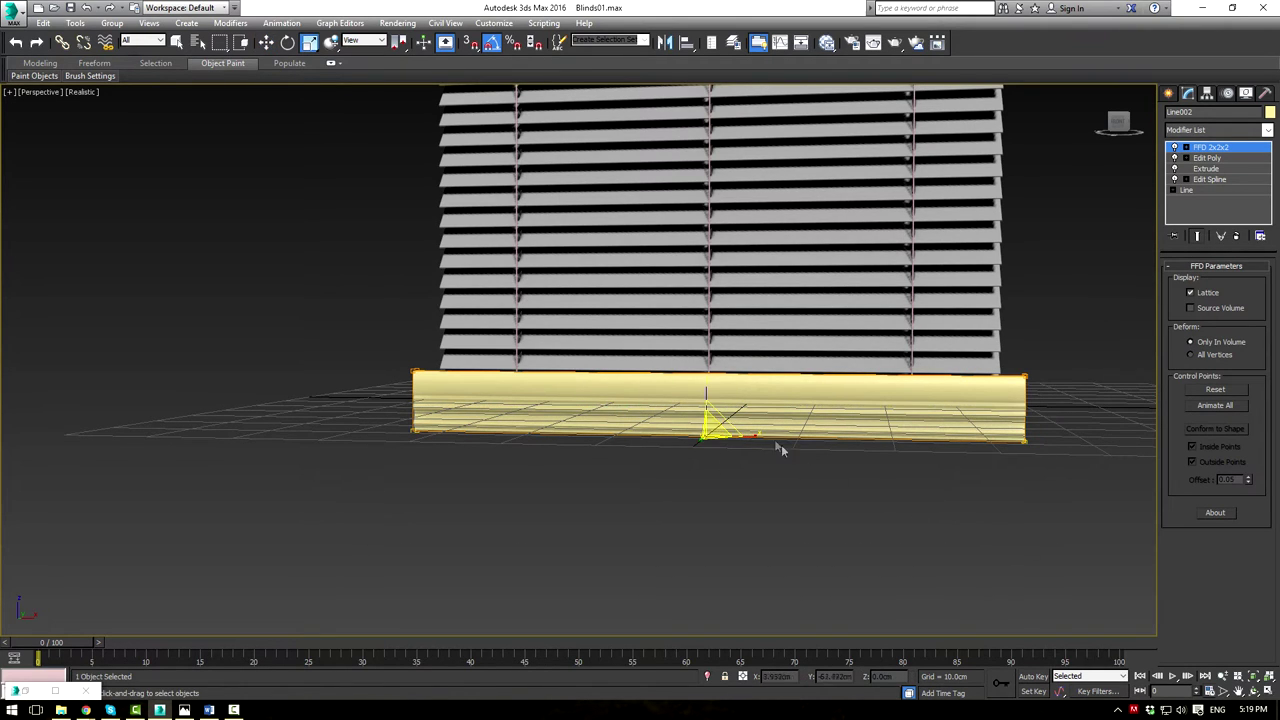
pyautogui.moveTo(764, 436); pyautogui.dragTo(752, 436)
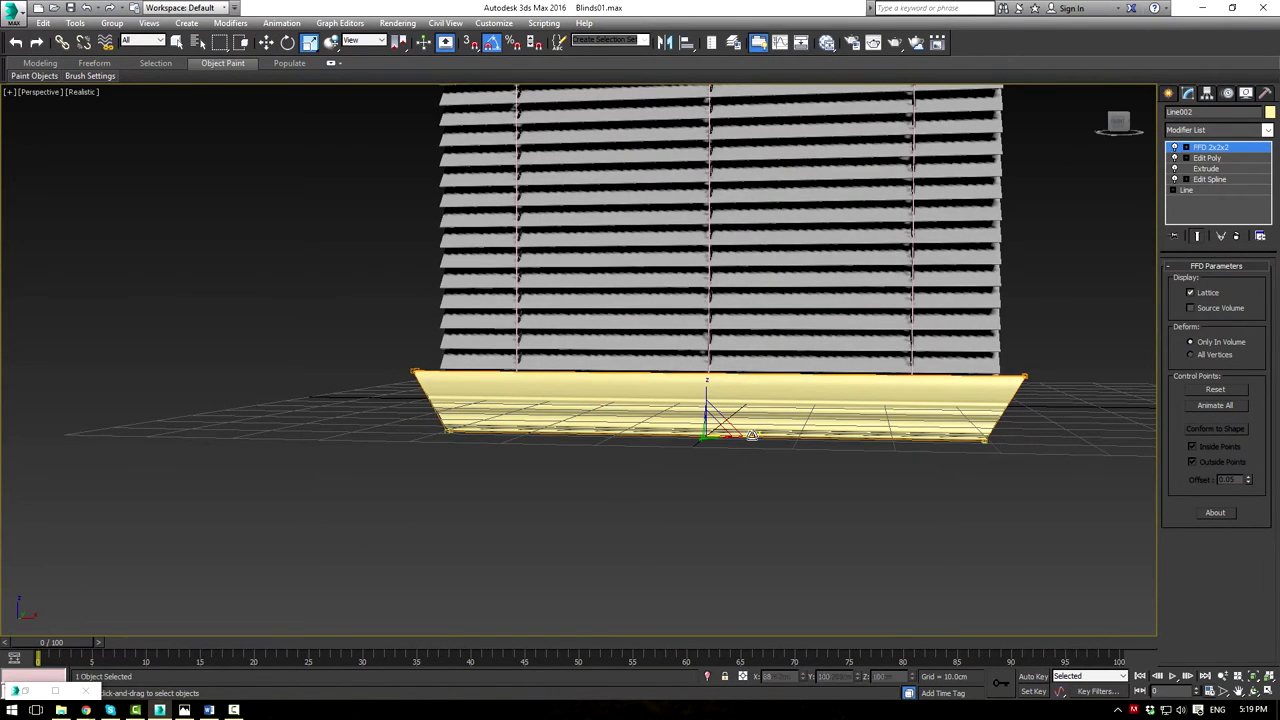
pyautogui.moveTo(943, 491)
pyautogui.keyDown('alt'); pyautogui.mouseDown(button='middle')
pyautogui.moveTo(853, 467)
pyautogui.moveTo(954, 497)
pyautogui.mouseUp(button='middle'); pyautogui.keyUp('alt')
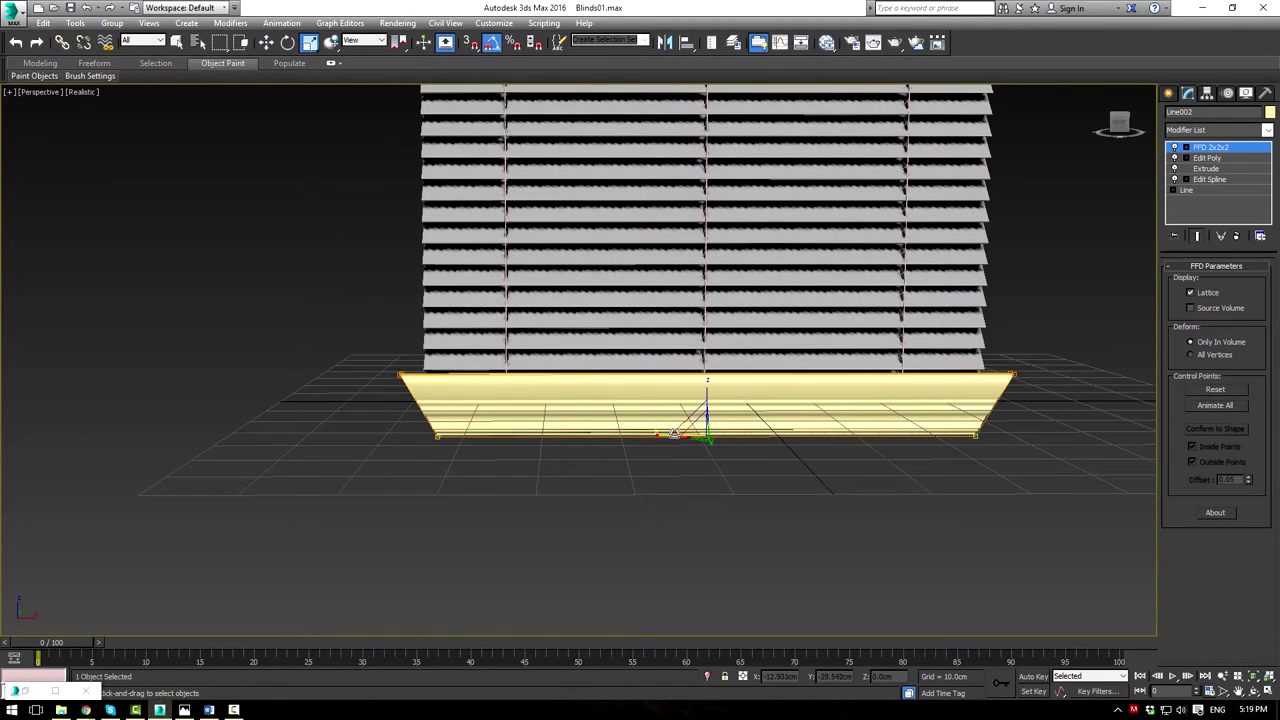
pyautogui.moveTo(665, 438); pyautogui.dragTo(662, 438)
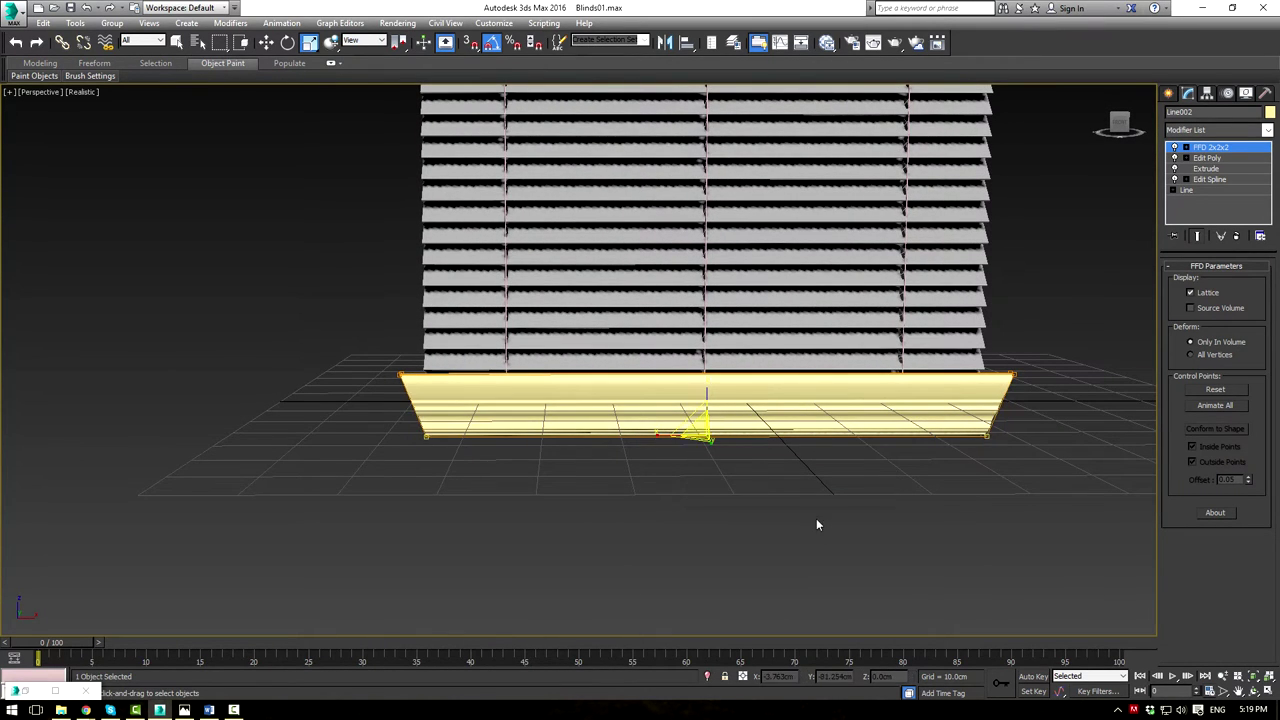
pyautogui.click(1214, 158)
pyautogui.click(869, 471)
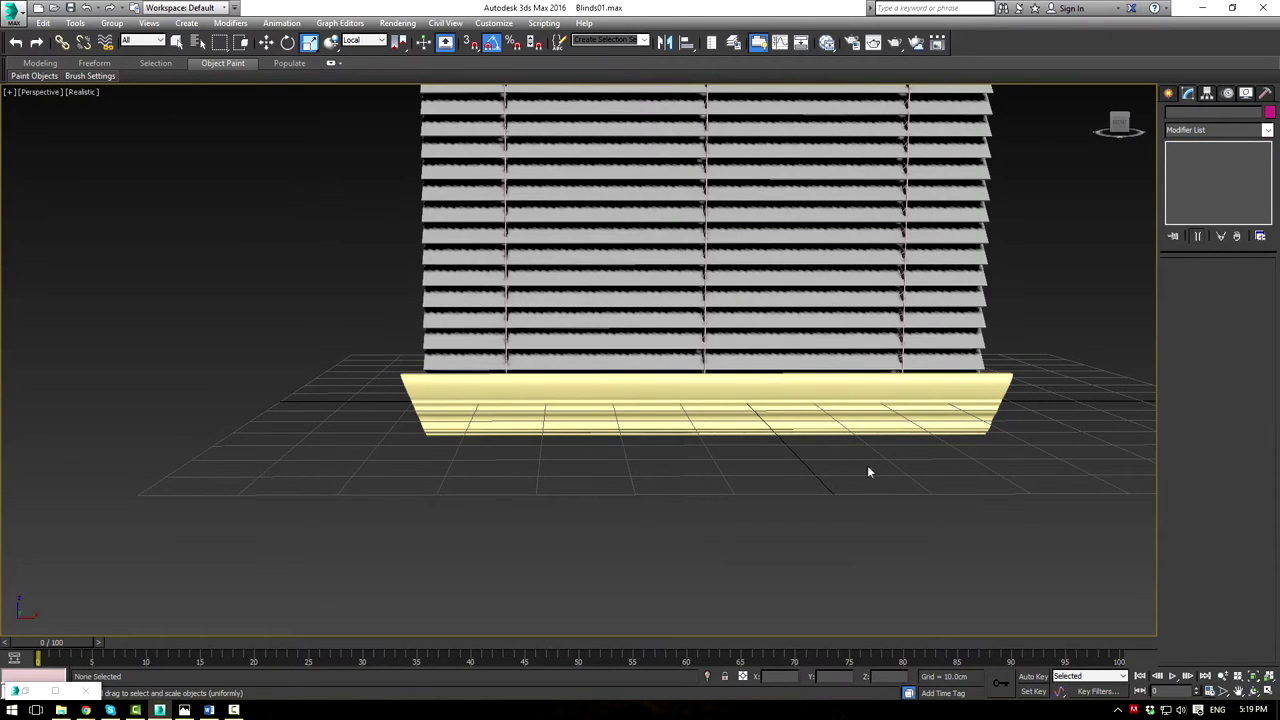
# Move the bottom rail down about 7.2 cm in the Left view, clear of the blinds' lower end
pyautogui.keyDown('alt'); pyautogui.moveTo(703, 497); pyautogui.dragTo(653, 433, button='middle'); pyautogui.keyUp('alt')
pyautogui.click(652, 418)
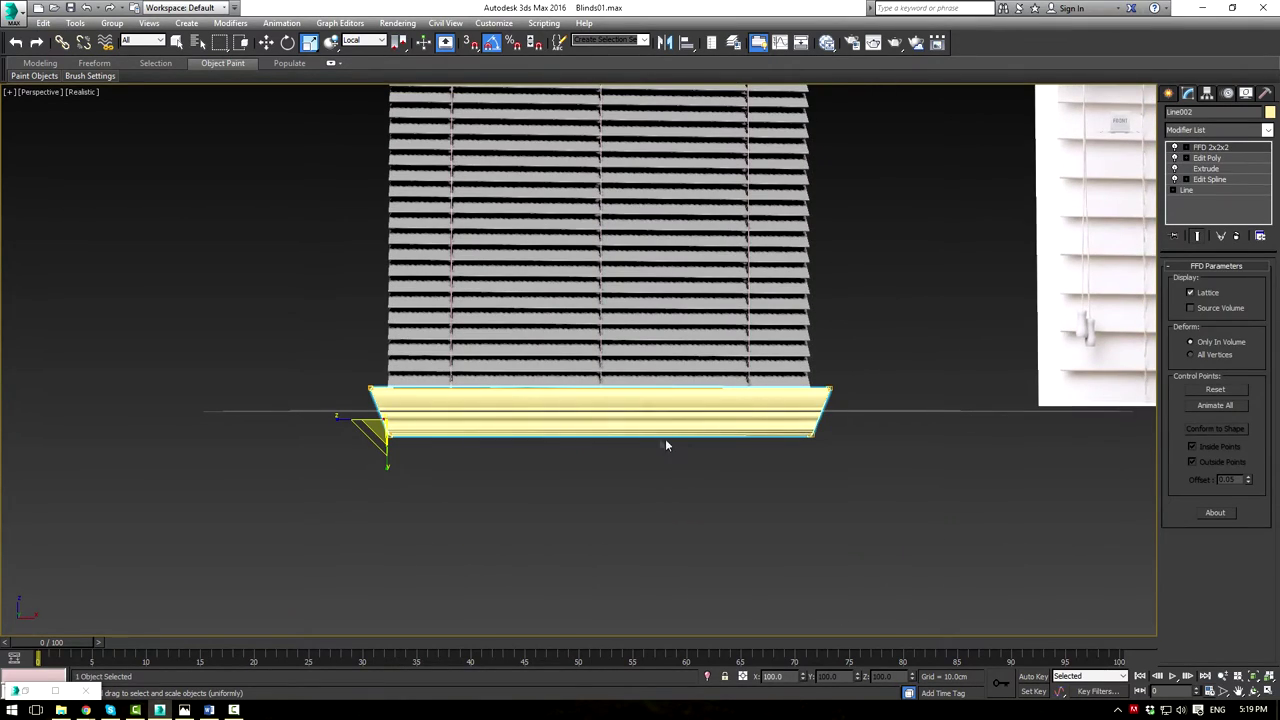
pyautogui.keyDown('alt'); pyautogui.moveTo(674, 431); pyautogui.dragTo(783, 437, button='middle'); pyautogui.keyUp('alt')
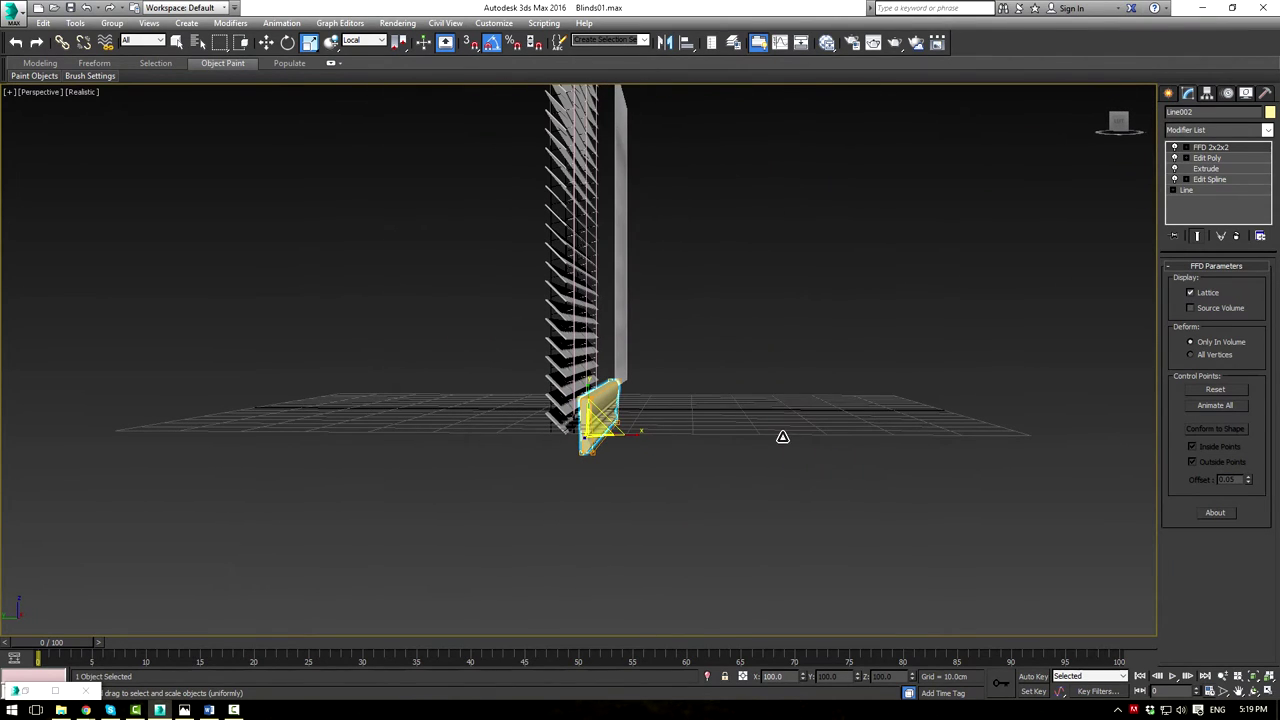
pyautogui.press('w')
pyautogui.hotkey('alt', 'w')
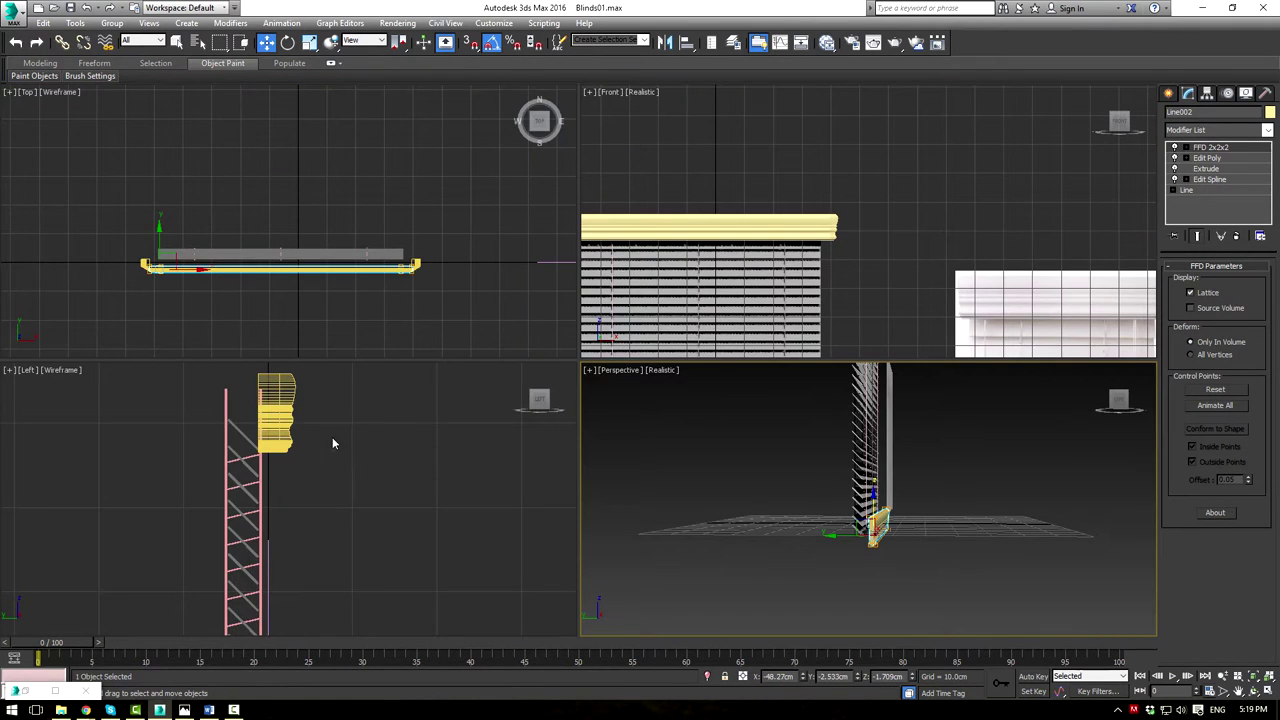
pyautogui.scroll(-5, 346, 424)
pyautogui.moveTo(363, 526); pyautogui.dragTo(357, 403, button='middle')
pyautogui.scroll(5, 357, 469)
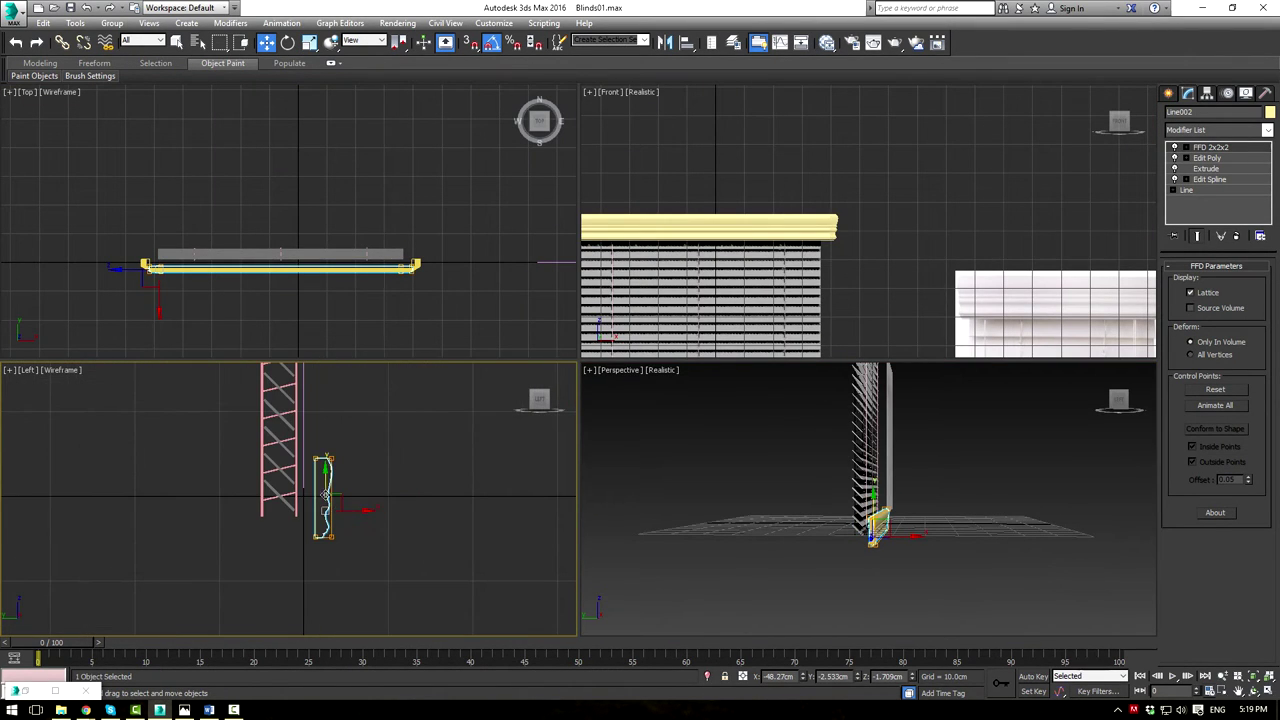
pyautogui.moveTo(326, 489); pyautogui.dragTo(307, 551)
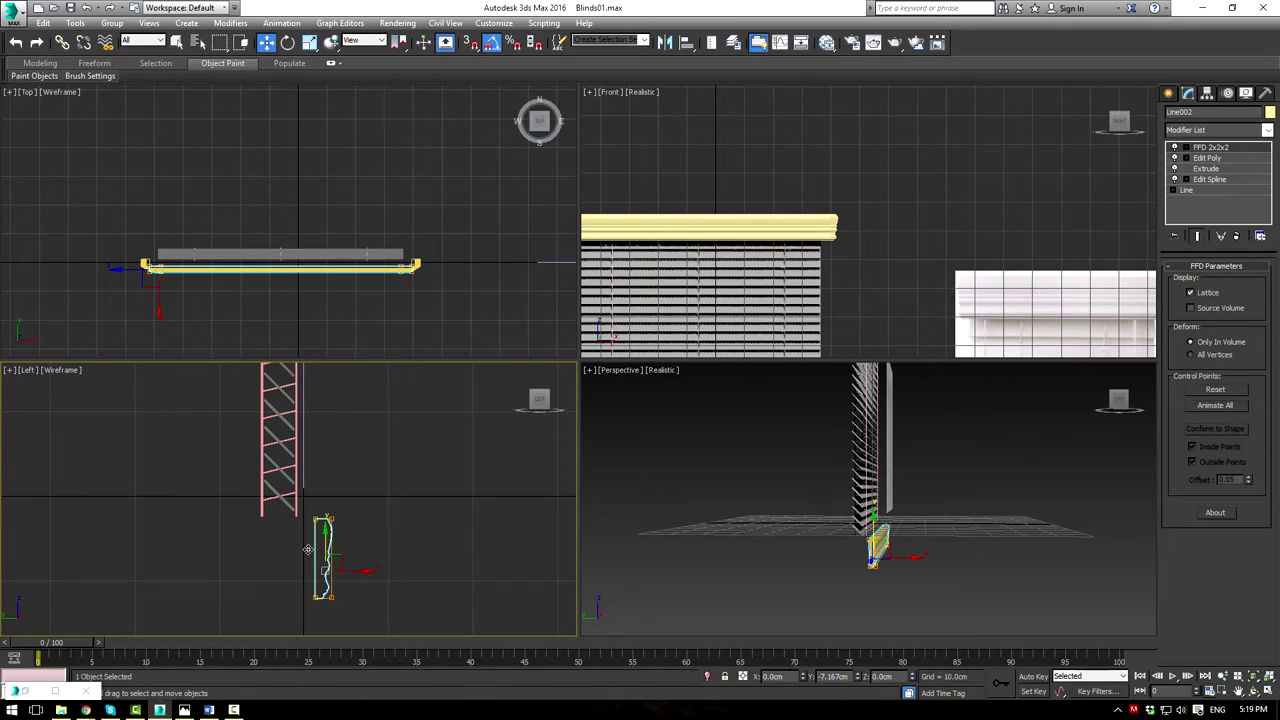
# Create a box about 91 cm wide, 10.2 cm long and 1.8 cm high across the blinds in the Top view
pyautogui.click(1169, 92)
pyautogui.click(1188, 114)
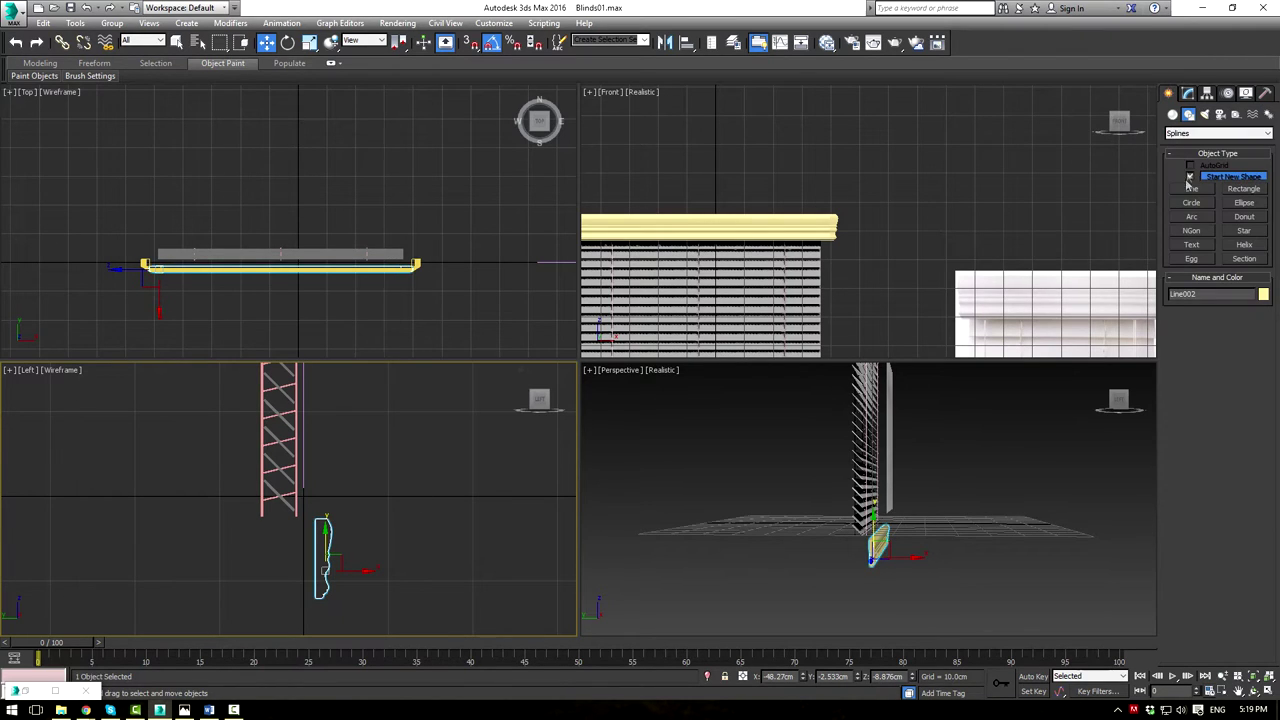
pyautogui.click(1174, 115)
pyautogui.click(1191, 178)
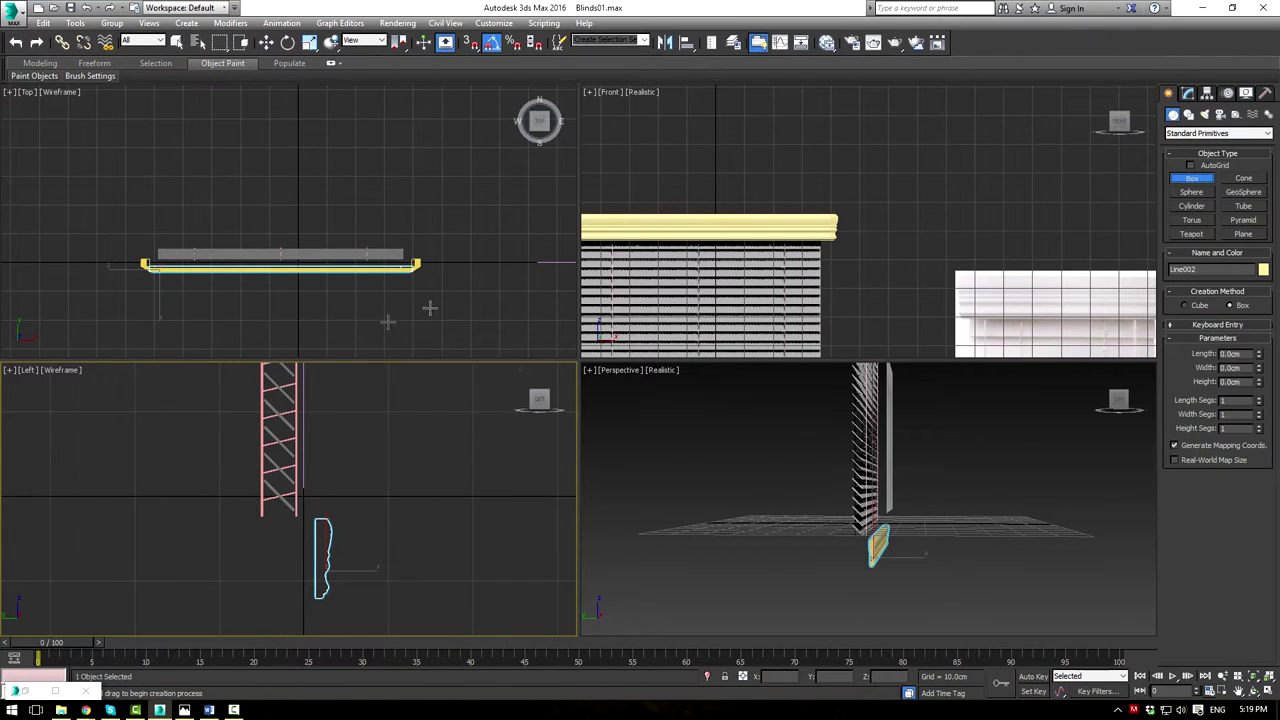
pyautogui.scroll(3, 300, 275)
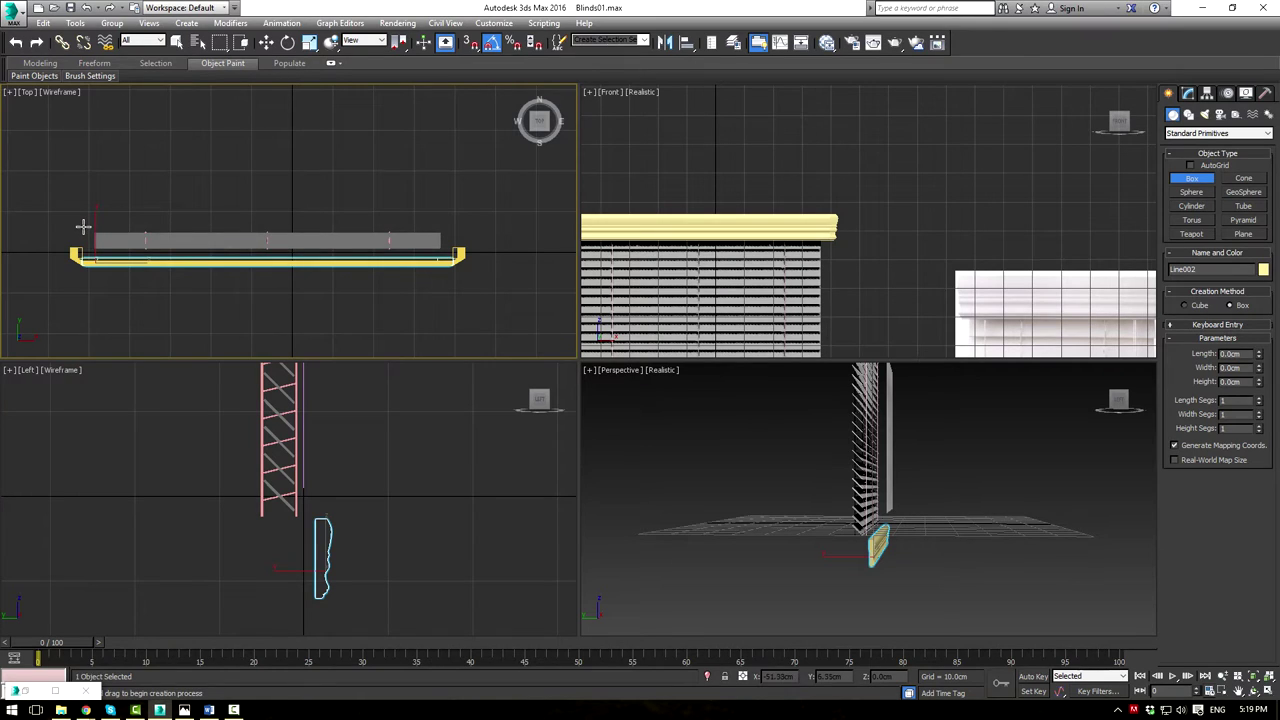
pyautogui.moveTo(82, 243); pyautogui.dragTo(453, 287)
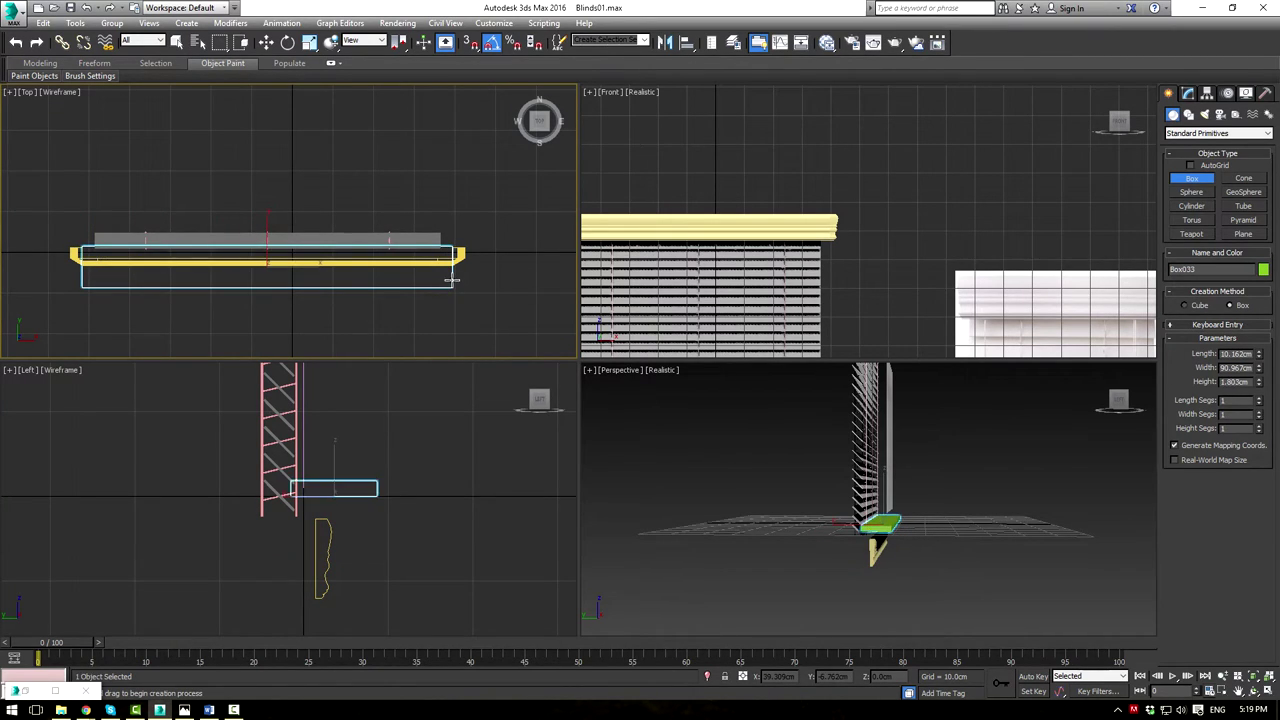
pyautogui.click(443, 289)
# Move the box down and back in the Left view so it lies directly beneath the slats, level with the bottom rail's top
pyautogui.scroll(2, 424, 455)
pyautogui.press('w')
pyautogui.moveTo(292, 476); pyautogui.dragTo(292, 505)
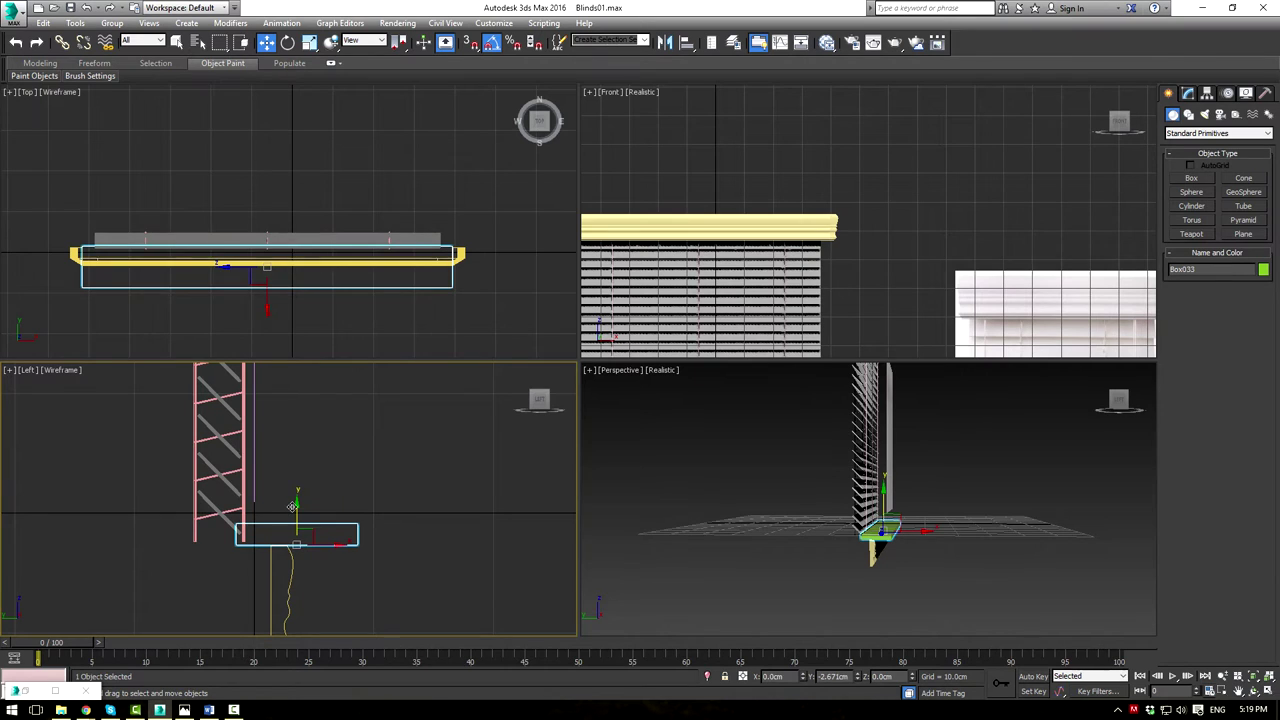
pyautogui.keyDown('alt'); pyautogui.moveTo(988, 556); pyautogui.dragTo(780, 562, button='middle'); pyautogui.keyUp('alt')
pyautogui.scroll(2, 760, 571)
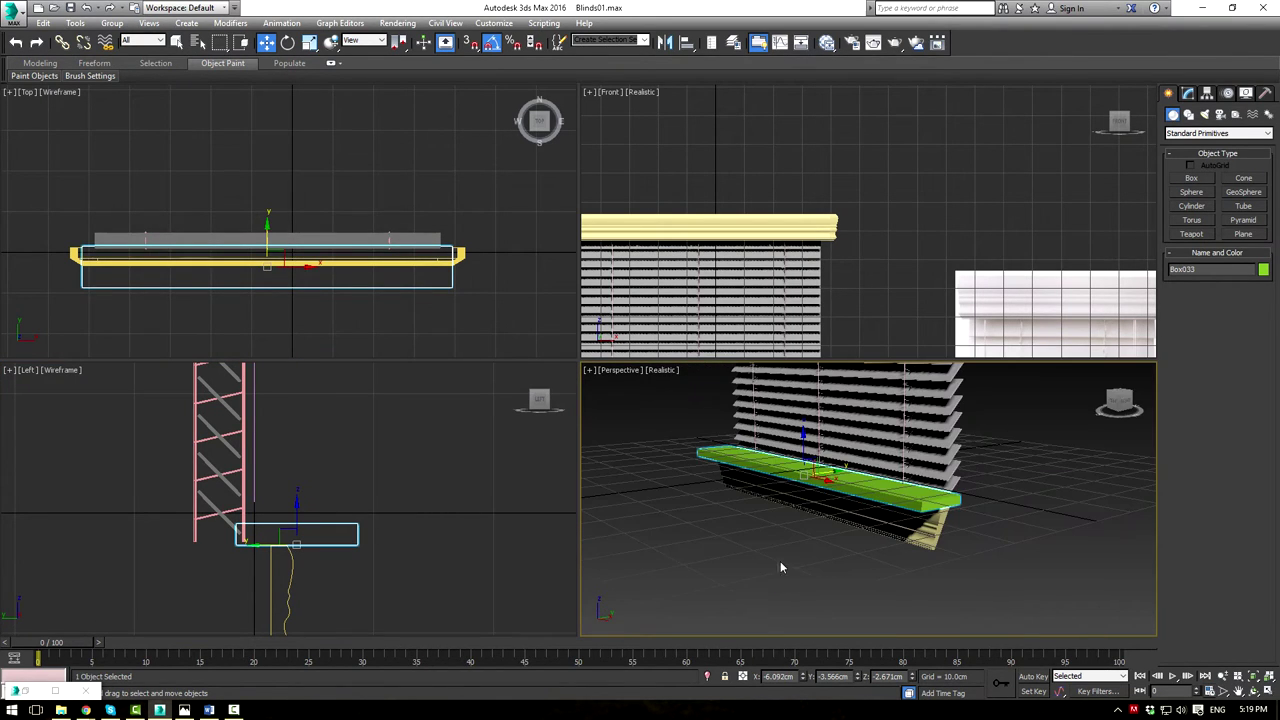
pyautogui.scroll(2, 320, 404)
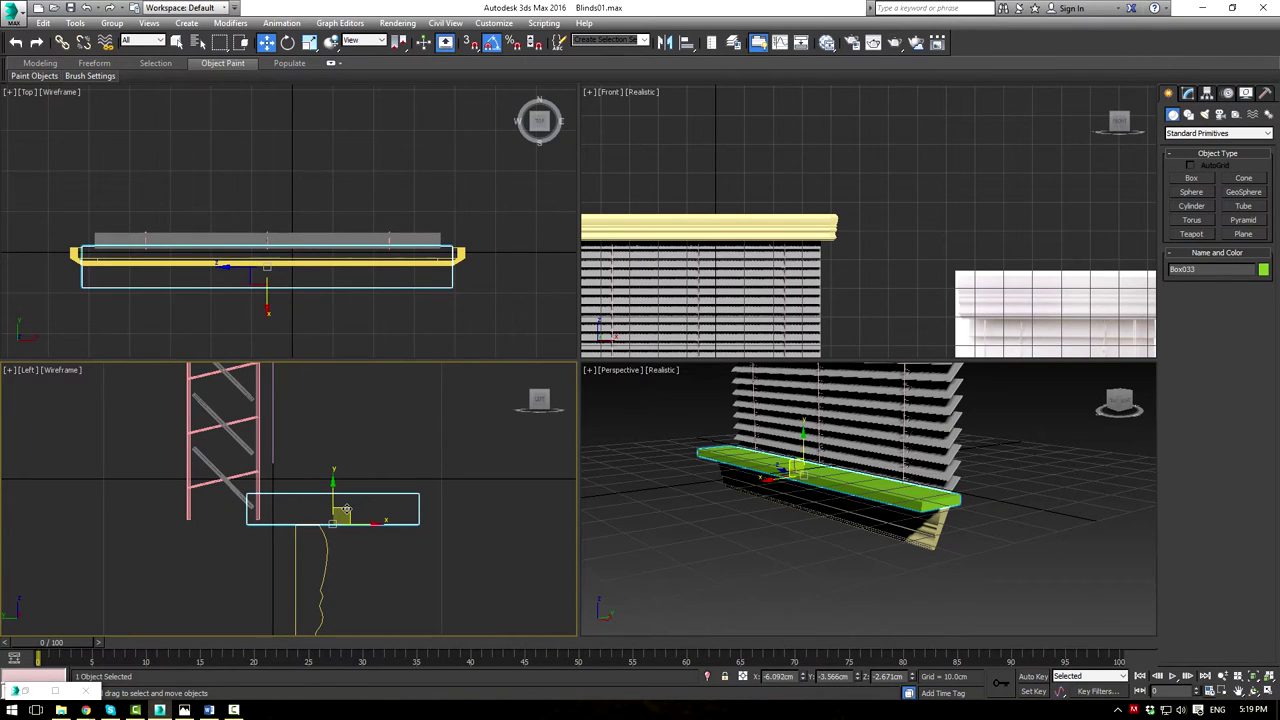
pyautogui.moveTo(345, 510); pyautogui.dragTo(238, 540)
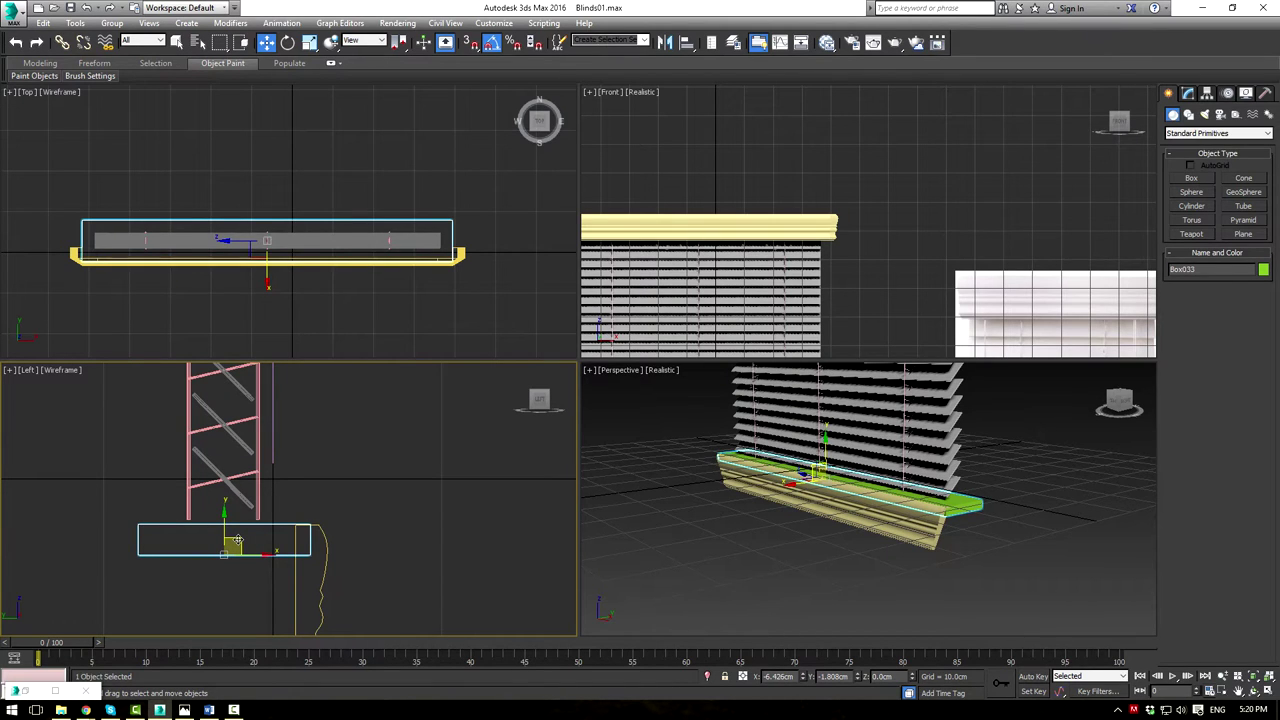
pyautogui.moveTo(237, 541); pyautogui.dragTo(237, 542)
pyautogui.keyDown('alt'); pyautogui.moveTo(843, 550); pyautogui.dragTo(775, 537, button='middle'); pyautogui.keyUp('alt')
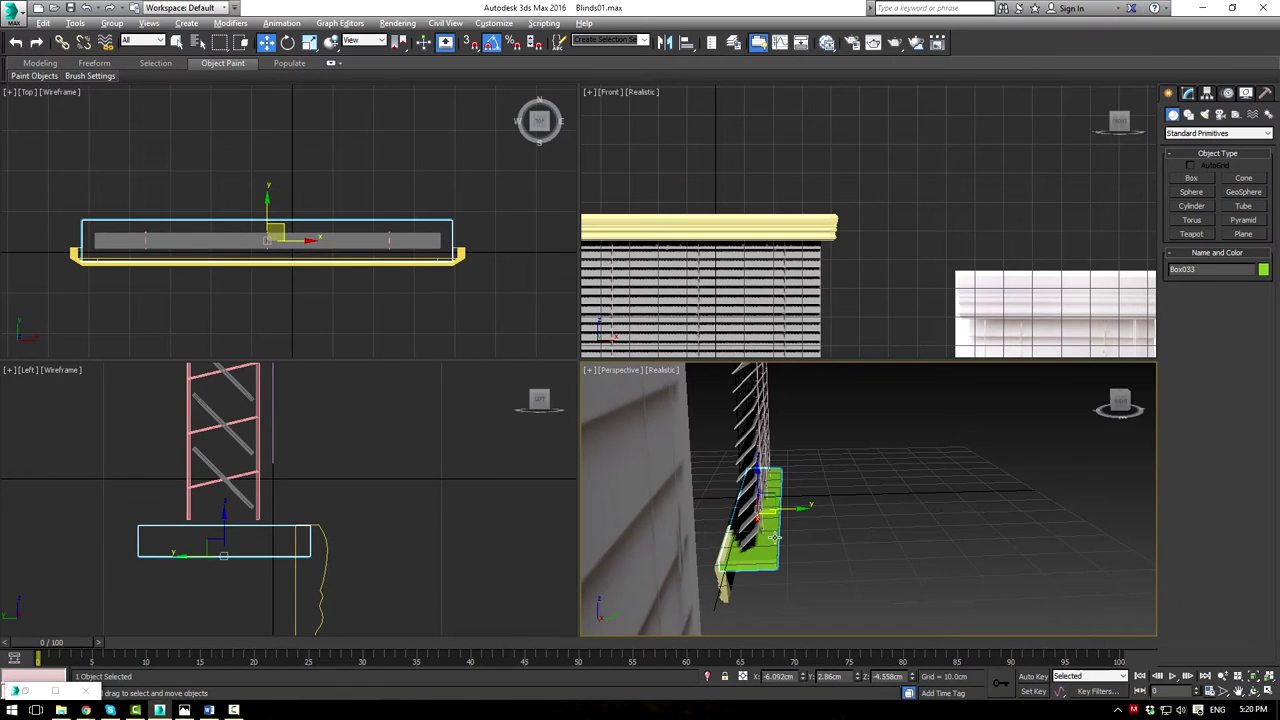
pyautogui.keyDown('alt'); pyautogui.moveTo(775, 537); pyautogui.dragTo(787, 537, button='middle'); pyautogui.keyUp('alt')
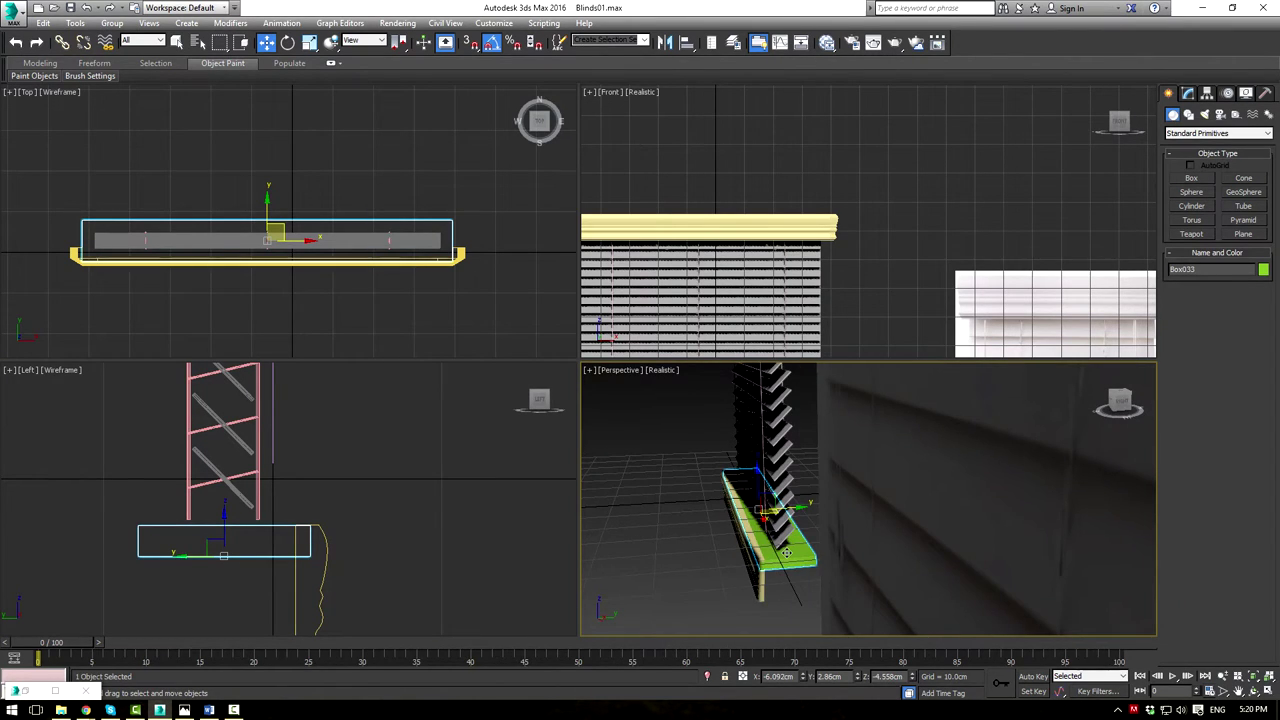
# Convert the box to Editable Poly and move its front vertices forward about 1 cm to the rail's front face
pyautogui.press('1')
pyautogui.press('1')
pyautogui.moveTo(423, 543); pyautogui.dragTo(418, 492, button='middle')
pyautogui.moveTo(366, 435); pyautogui.dragTo(366, 490)
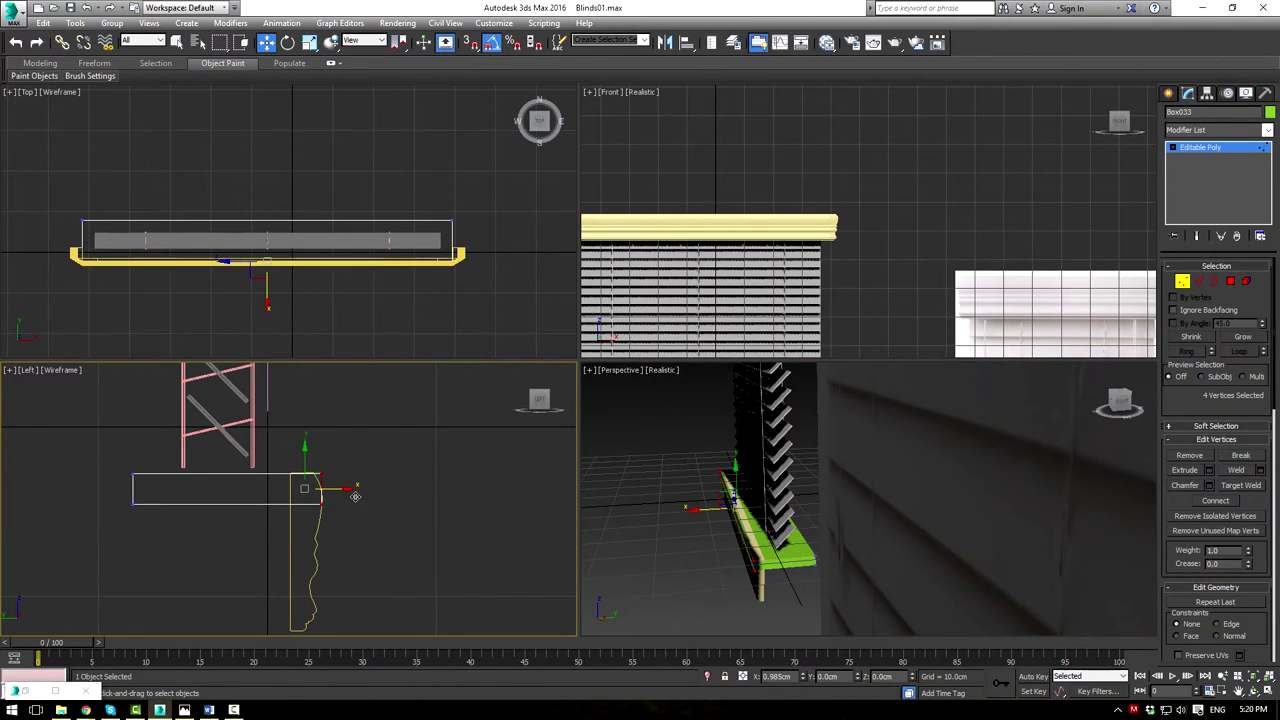
pyautogui.click(1194, 150)
# Move the bottom rail down and slightly back in the Left view so it hangs under the box, behind its front edge
pyautogui.moveTo(393, 520); pyautogui.dragTo(412, 480, button='middle')
pyautogui.click(336, 548)
pyautogui.moveTo(348, 524); pyautogui.dragTo(317, 555)
pyautogui.click(394, 529)
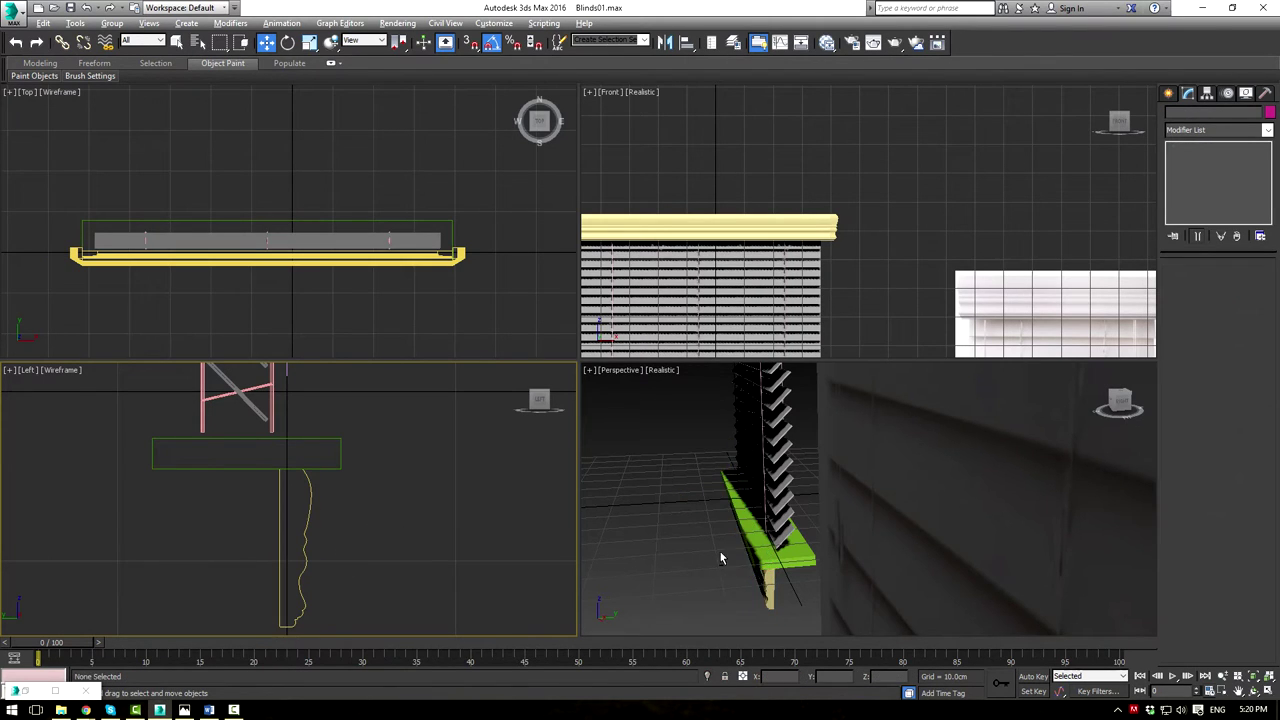
# Chamfer all edges of the box by 0.25 cm and leave edge editing
pyautogui.keyDown('alt'); pyautogui.moveTo(720, 556); pyautogui.dragTo(689, 531, button='middle'); pyautogui.keyUp('alt')
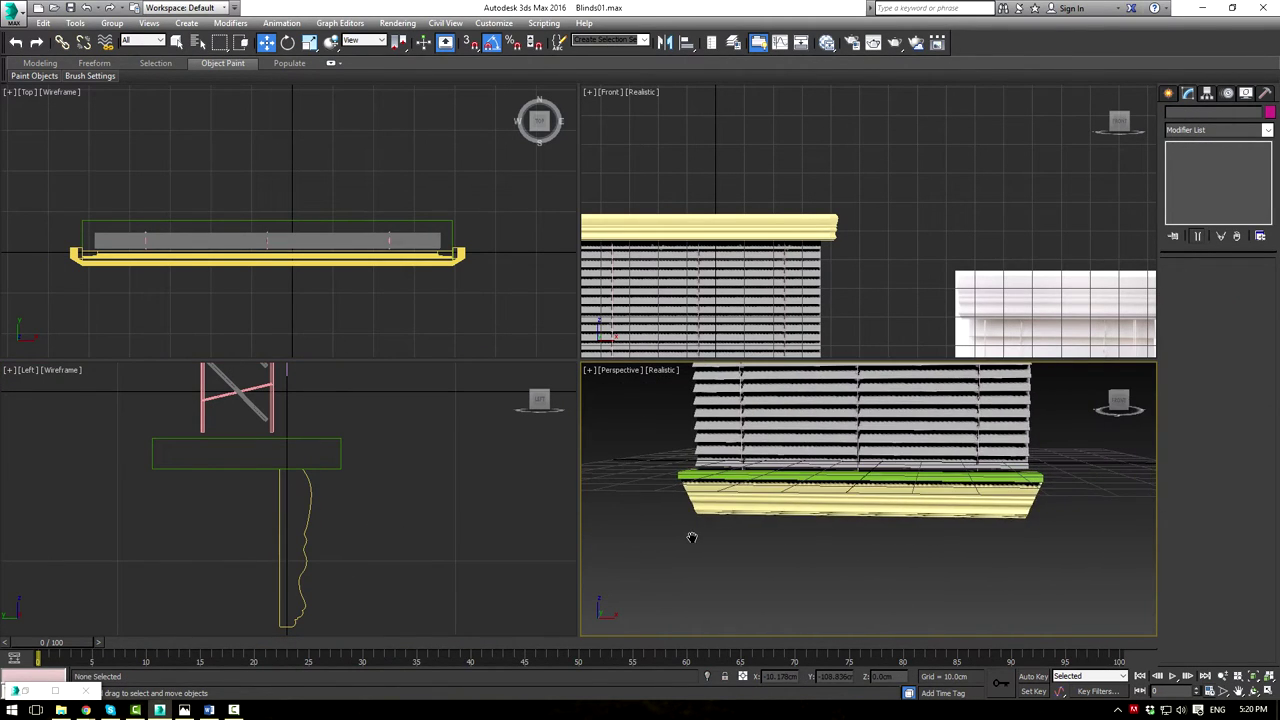
pyautogui.click(860, 480)
pyautogui.keyDown('alt'); pyautogui.moveTo(860, 480); pyautogui.dragTo(883, 430, button='middle'); pyautogui.keyUp('alt')
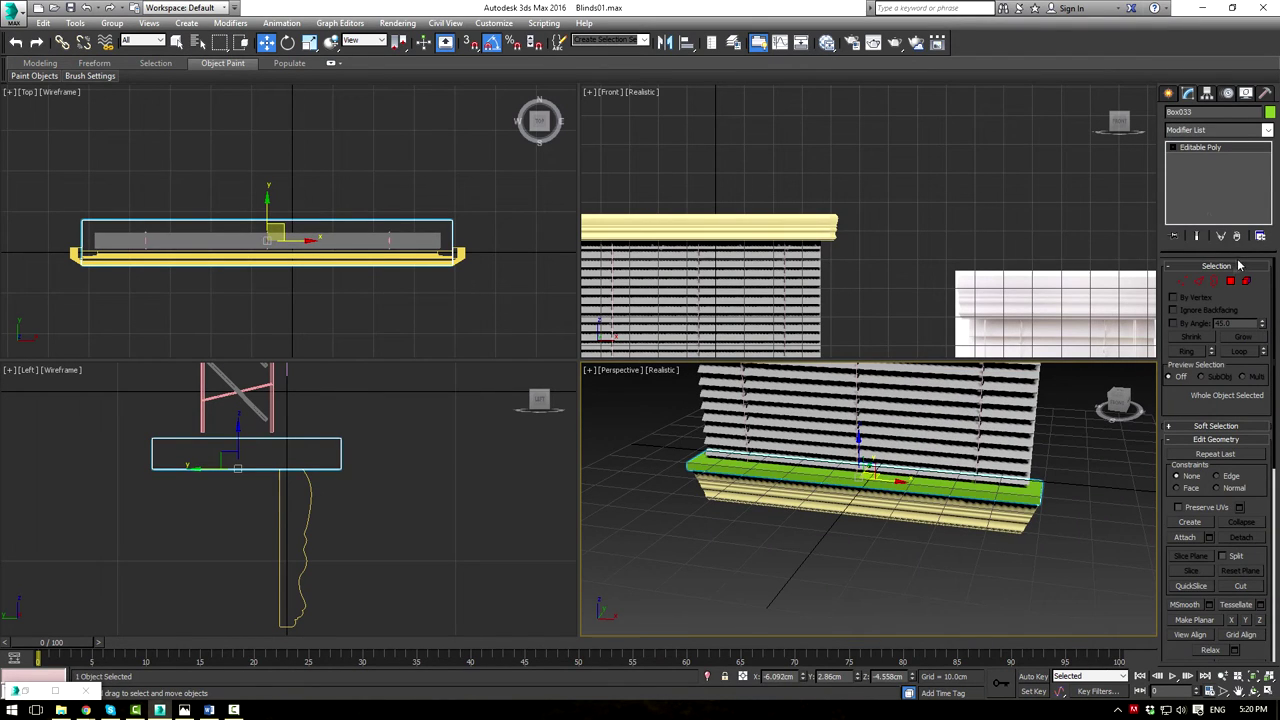
pyautogui.click(1199, 282)
pyautogui.hotkey('ctrl', 'a')
pyautogui.click(1210, 501)
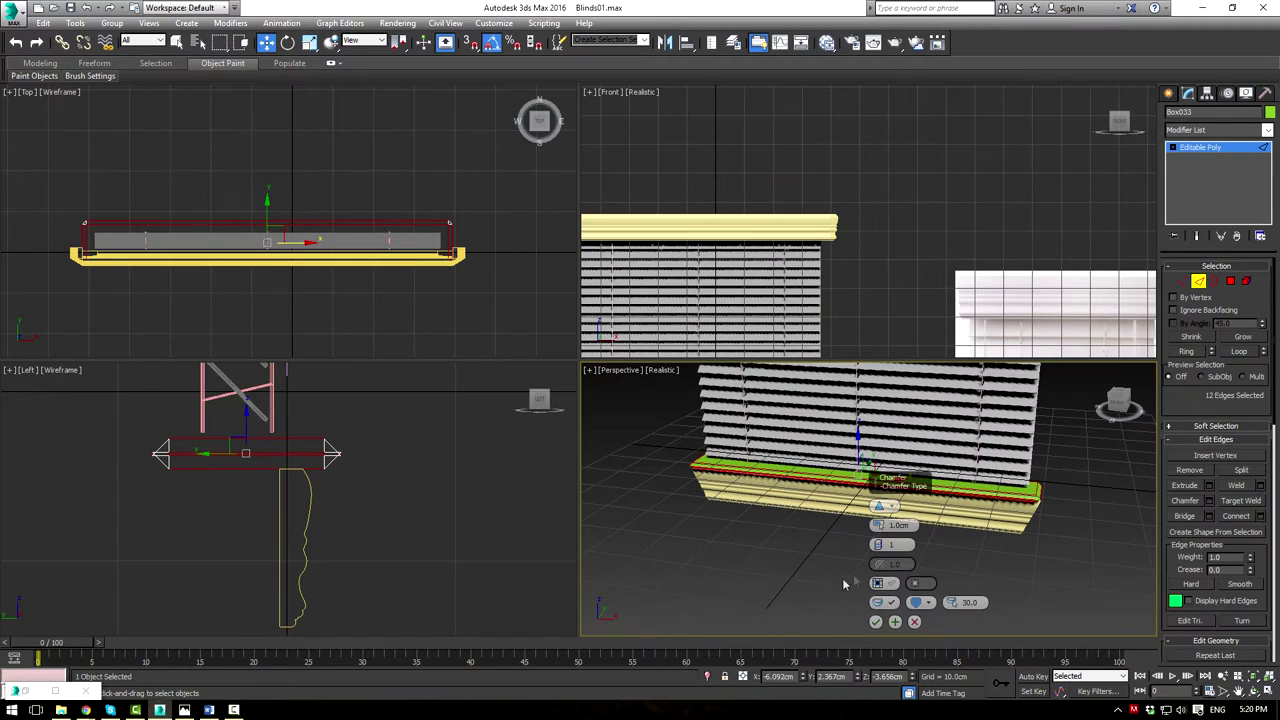
pyautogui.write('.25')
pyautogui.press('Return')
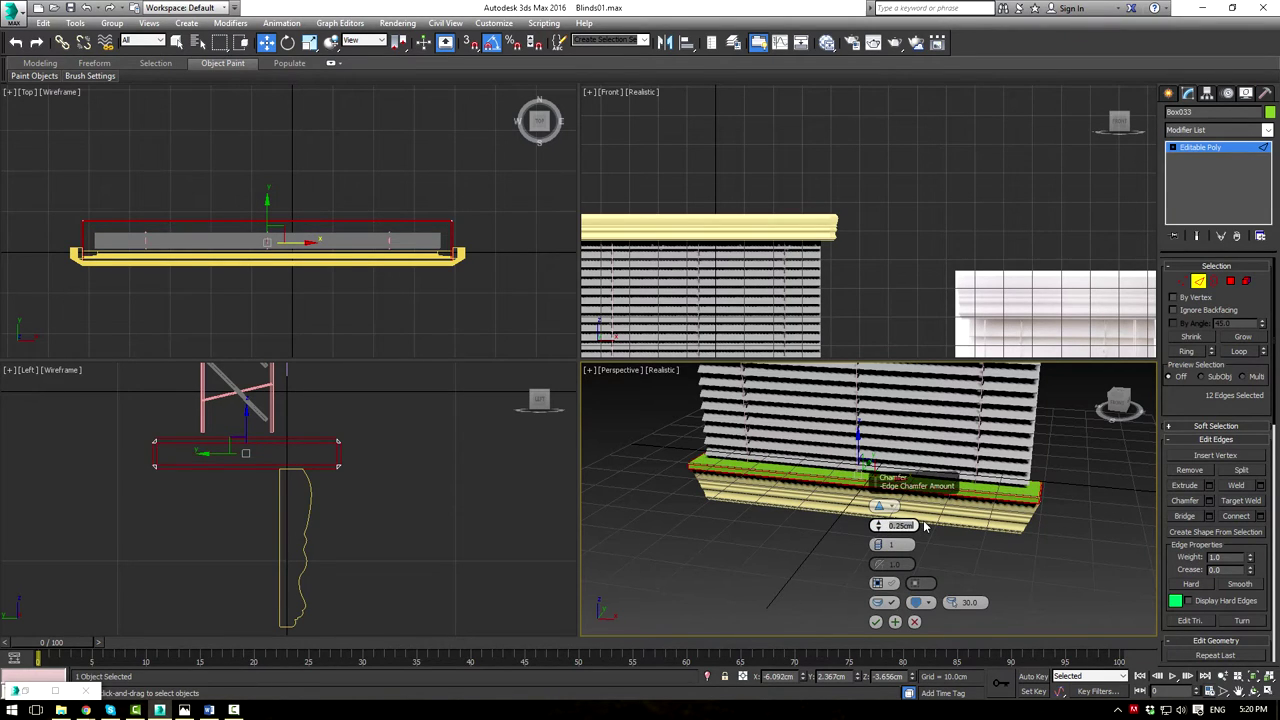
pyautogui.click(877, 622)
pyautogui.click(1214, 151)
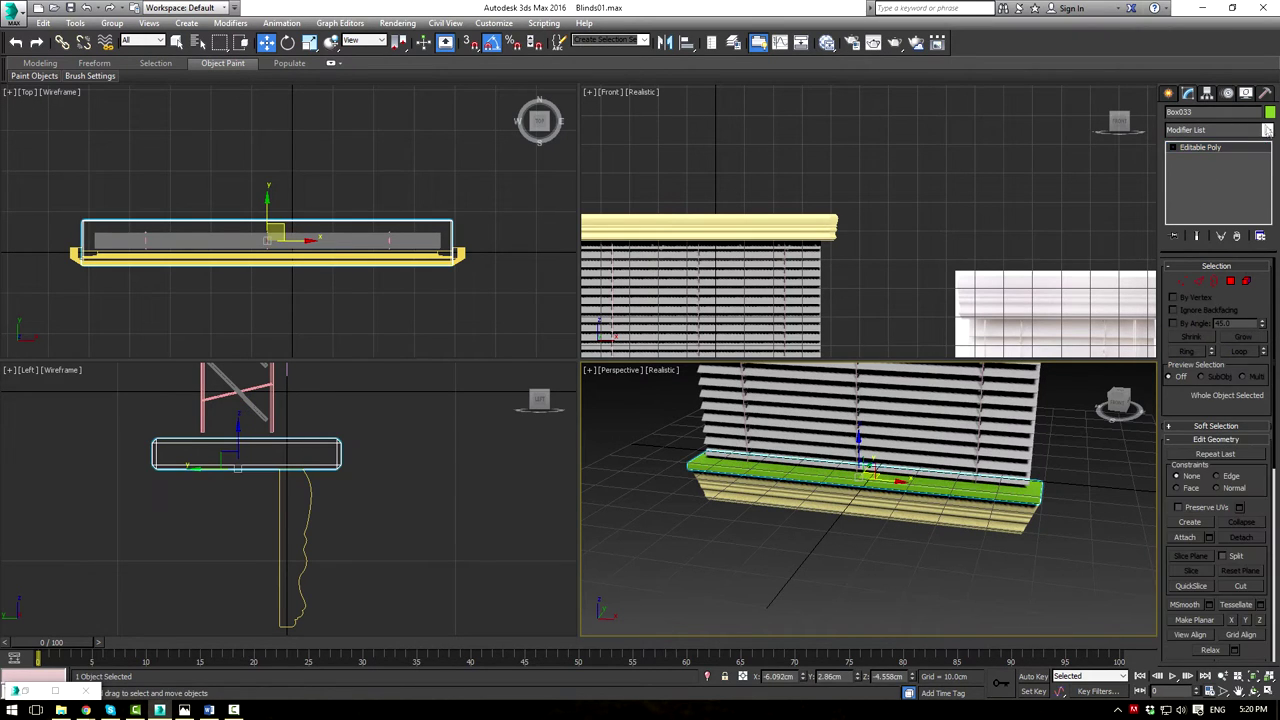
# Add a TurboSmooth modifier to the chamfered box and deselect it
pyautogui.click(1268, 131)
pyautogui.write('tu')
pyautogui.press('Return')
pyautogui.press('Return')
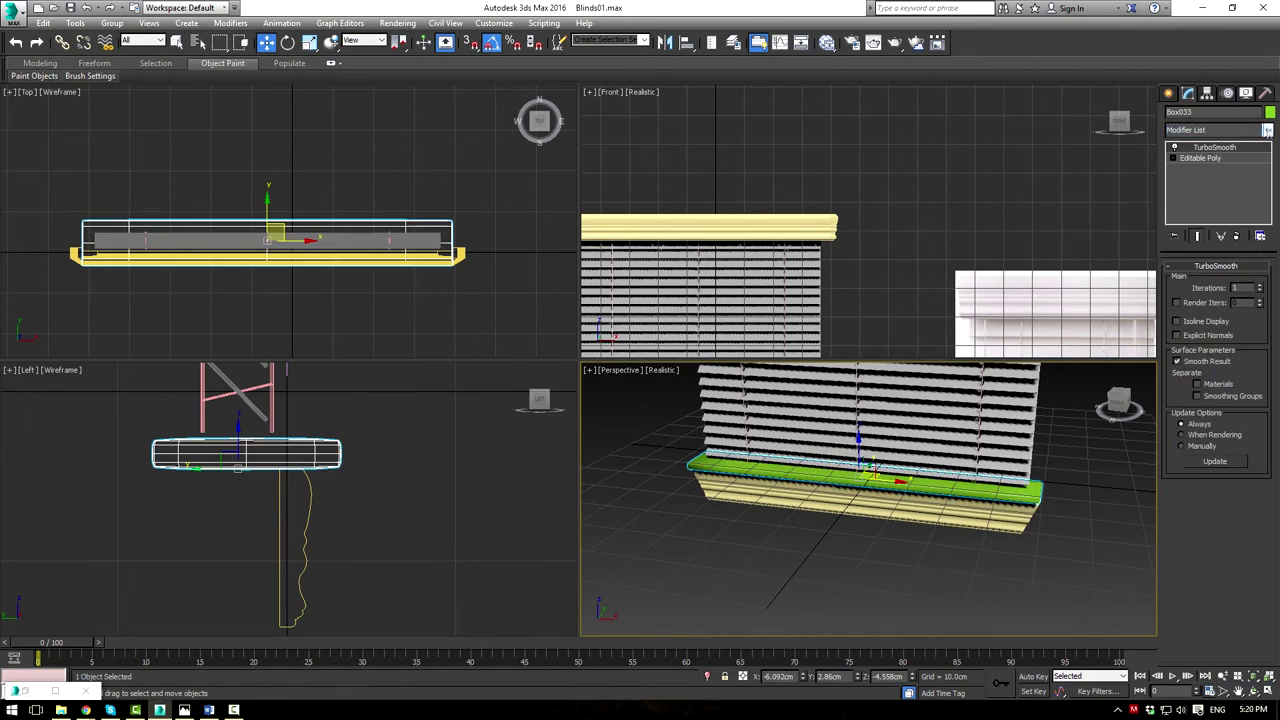
pyautogui.click(1108, 517)
# Scale the green box to 111% along its local X so both ends overhang the bottom rail
pyautogui.moveTo(1098, 509); pyautogui.dragTo(1061, 553, button='middle')
pyautogui.hotkey('alt', 'w')
pyautogui.scroll(-3, 820, 391)
pyautogui.moveTo(700, 396); pyautogui.dragTo(711, 451, button='middle')
pyautogui.press('g')
pyautogui.scroll(5, 804, 457)
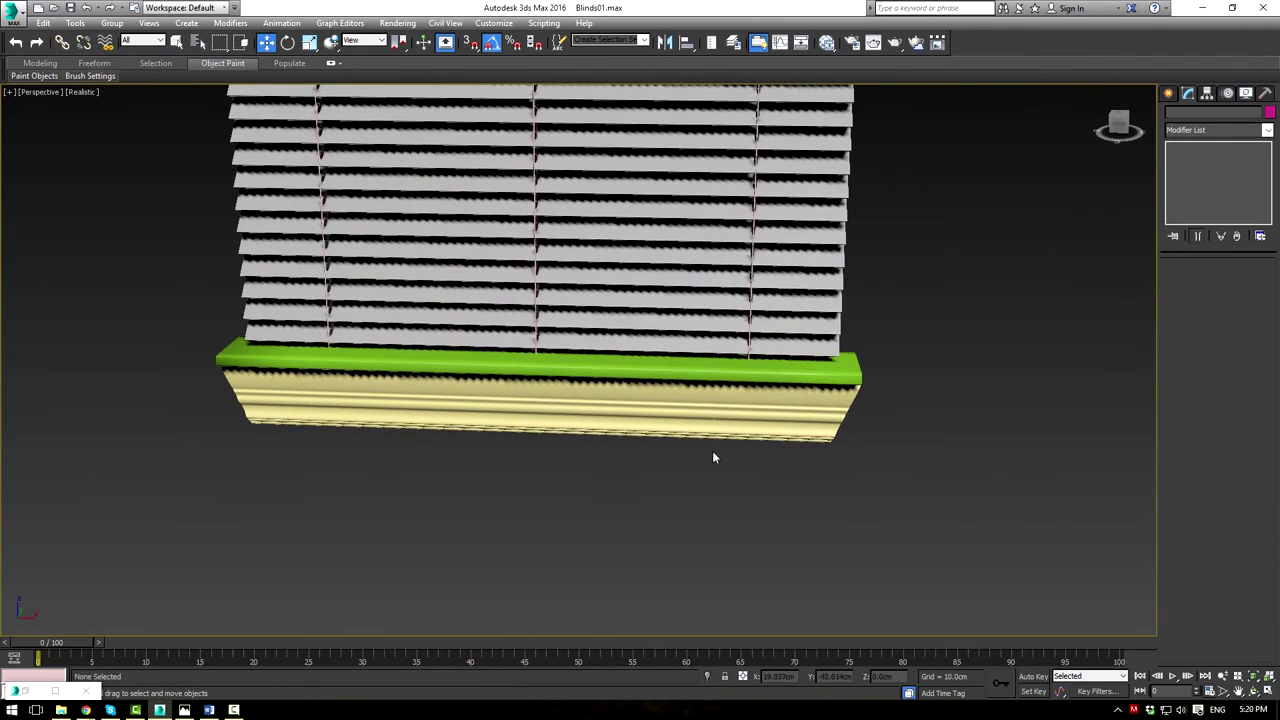
pyautogui.click(685, 368)
pyautogui.press('r')
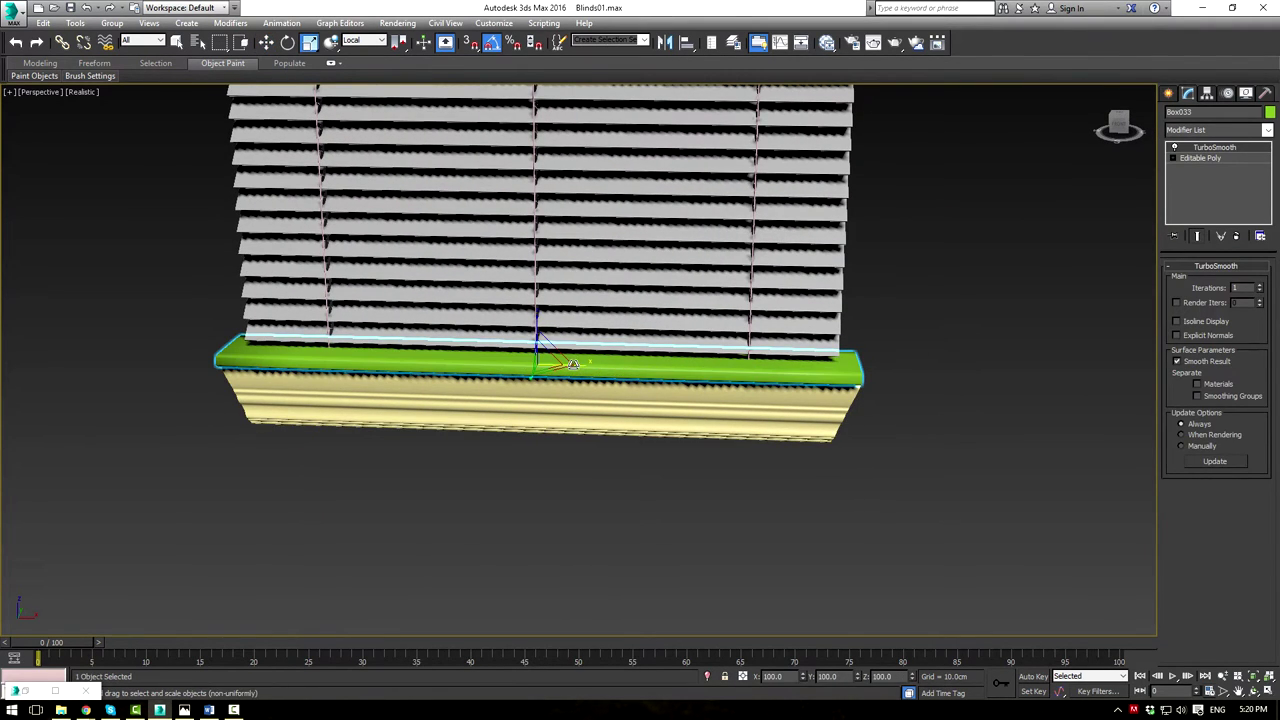
pyautogui.moveTo(580, 366); pyautogui.dragTo(590, 366)
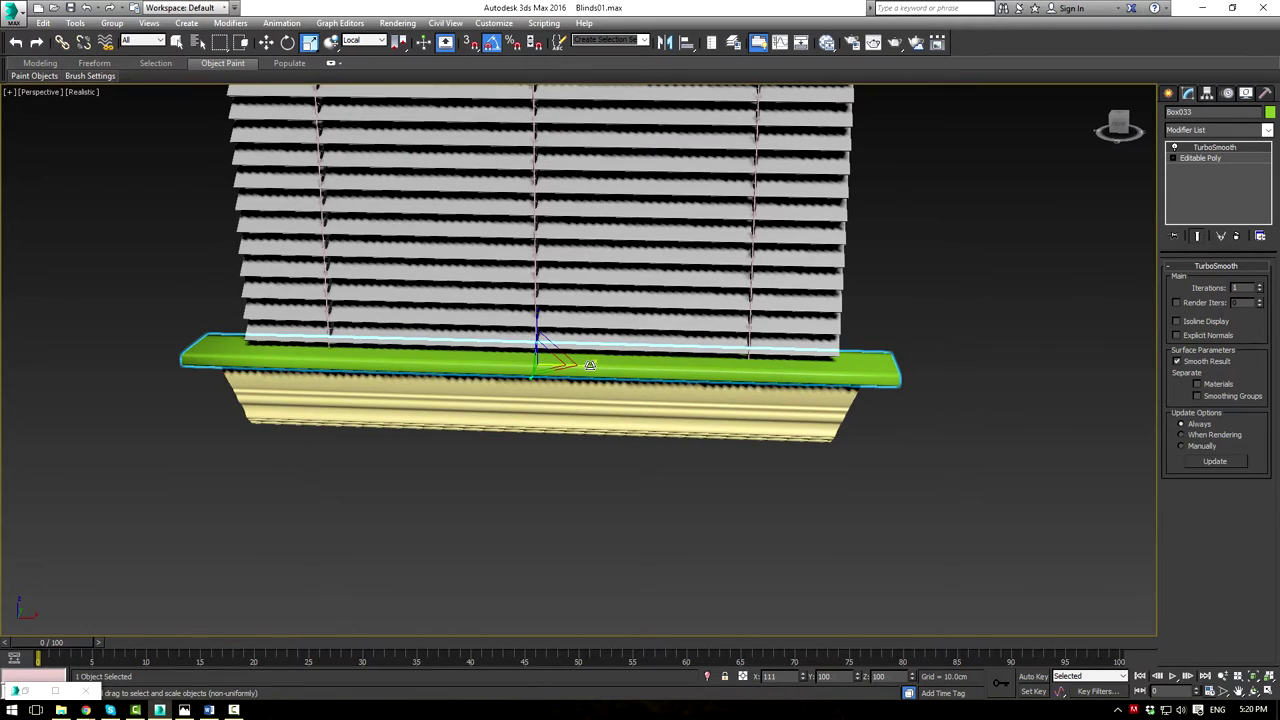
pyautogui.click(660, 478)
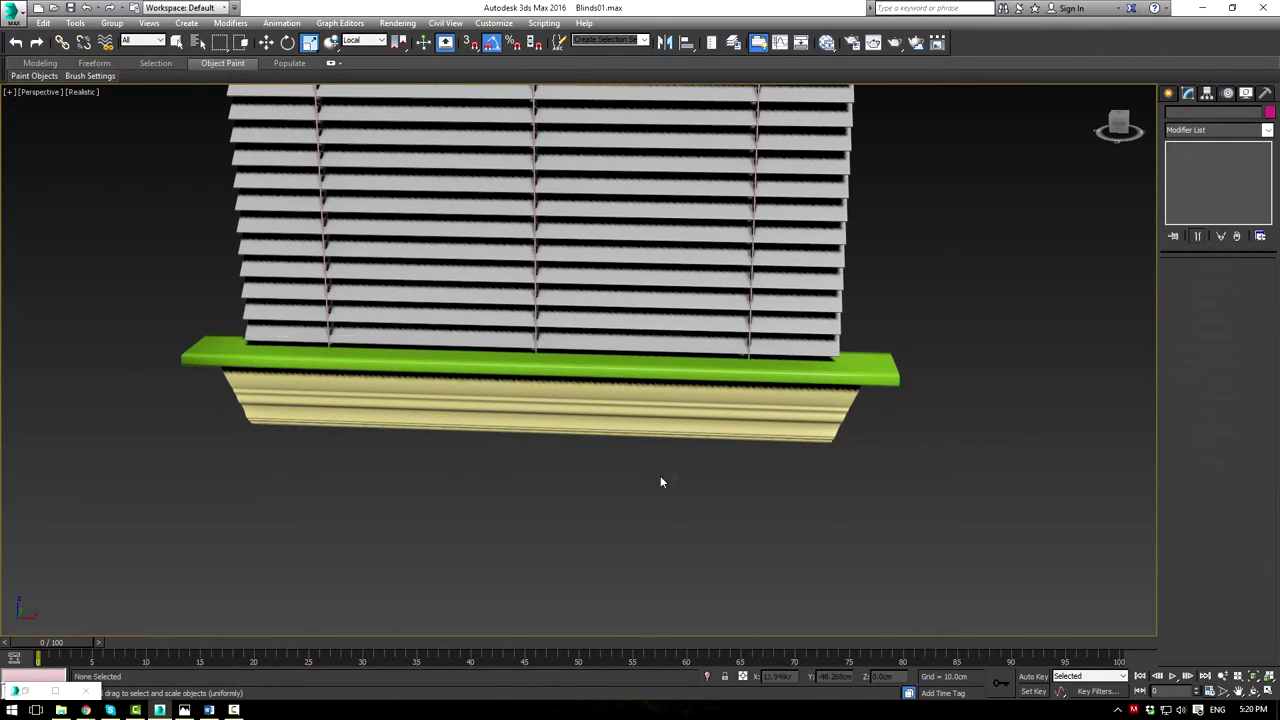
# Examine the whole blind beside the reference photo and the cord pulls at the photo's left side
pyautogui.scroll(-3, 598, 457)
pyautogui.keyDown('alt'); pyautogui.moveTo(598, 457); pyautogui.dragTo(721, 453, button='middle'); pyautogui.keyUp('alt')
pyautogui.keyDown('alt'); pyautogui.moveTo(809, 457); pyautogui.dragTo(551, 317, button='middle'); pyautogui.keyUp('alt')
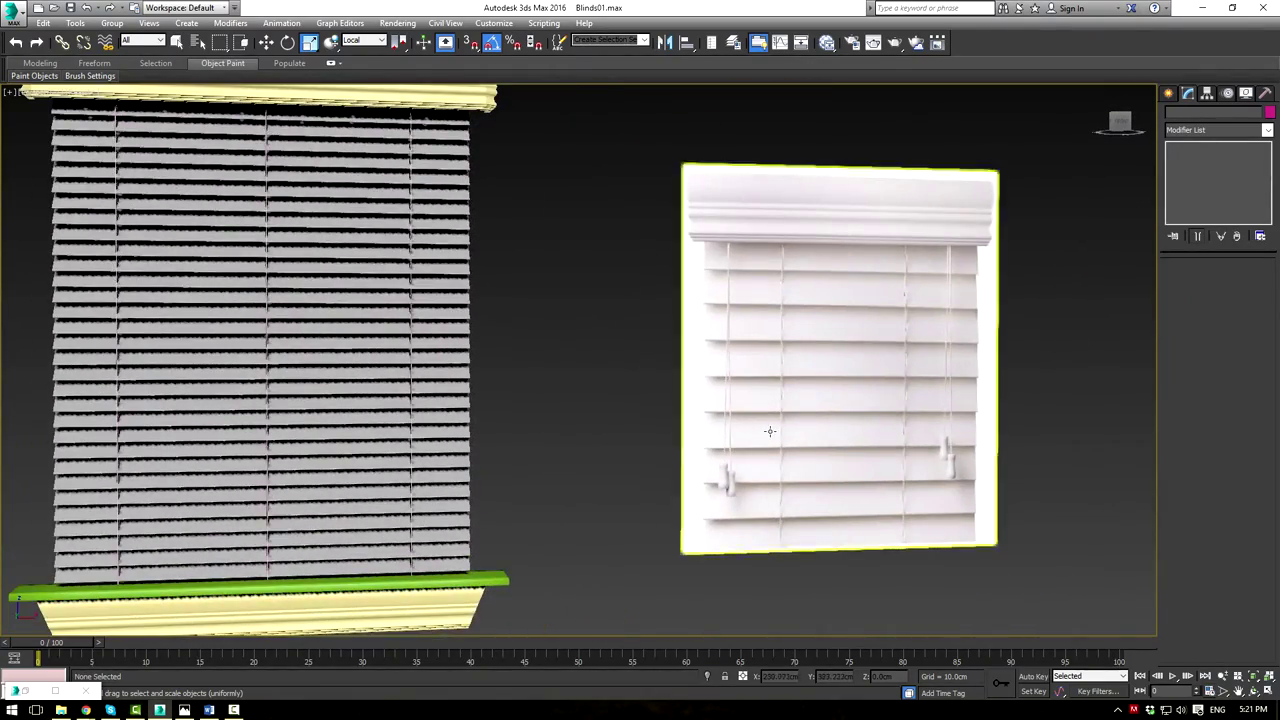
pyautogui.moveTo(760, 430); pyautogui.dragTo(694, 406, button='middle')
pyautogui.hotkey('alt', 'w')
pyautogui.scroll(5, 870, 248)
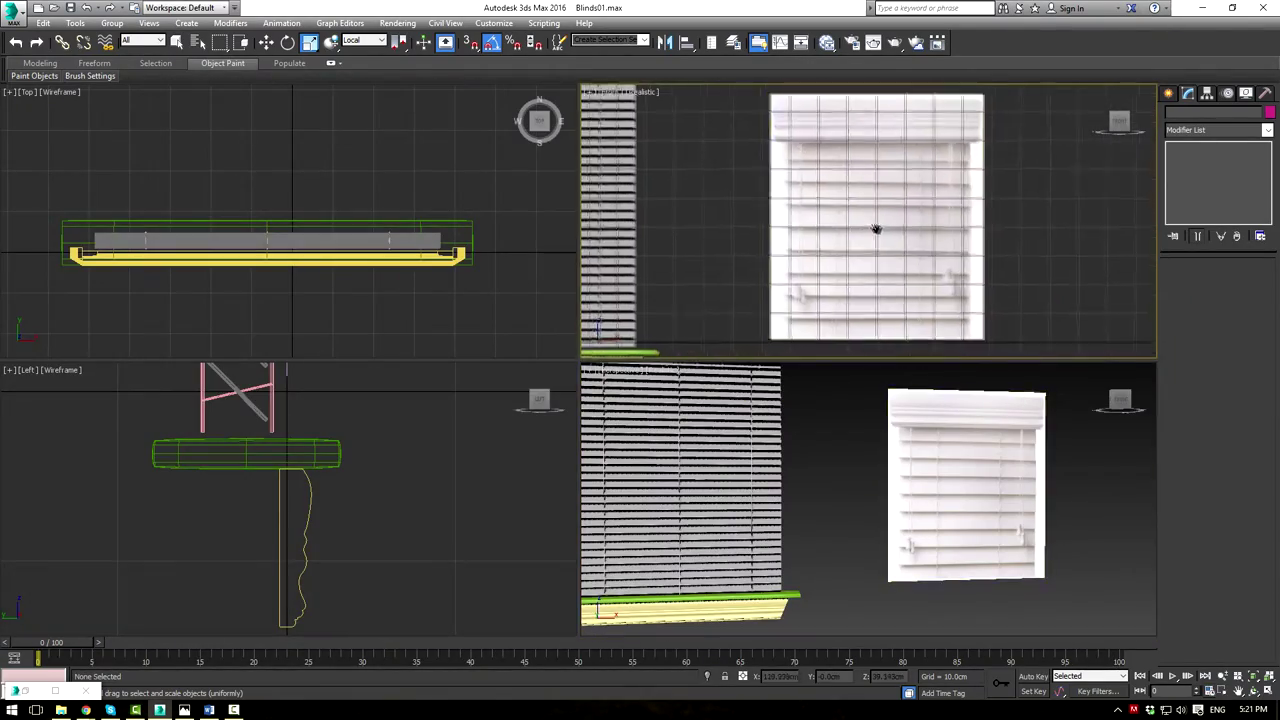
pyautogui.hotkey('alt', 'w')
pyautogui.scroll(8, 843, 243)
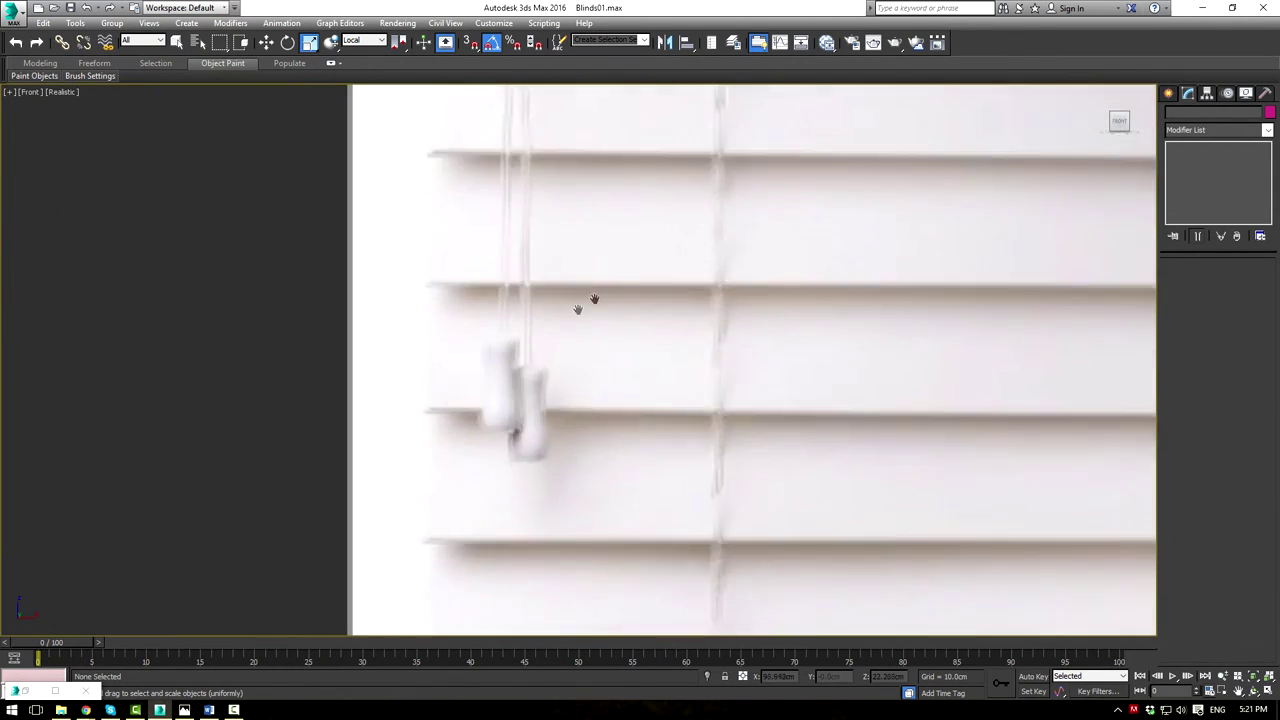
pyautogui.scroll(3, 594, 299)
# Create a cylinder about 1.03 cm in radius and 1.87 cm high over the top of the photo's leftmost cord pull
pyautogui.click(1169, 93)
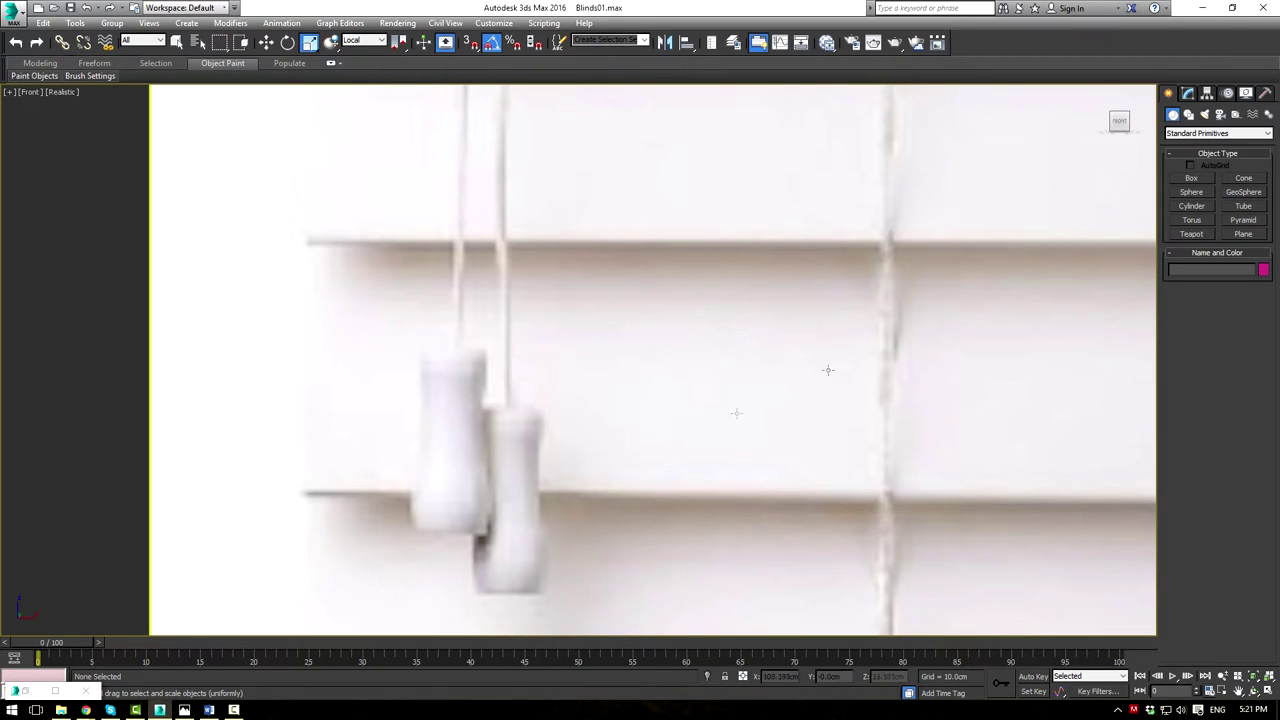
pyautogui.click(1202, 209)
pyautogui.moveTo(596, 344); pyautogui.dragTo(709, 297, button='middle')
pyautogui.scroll(2, 711, 298)
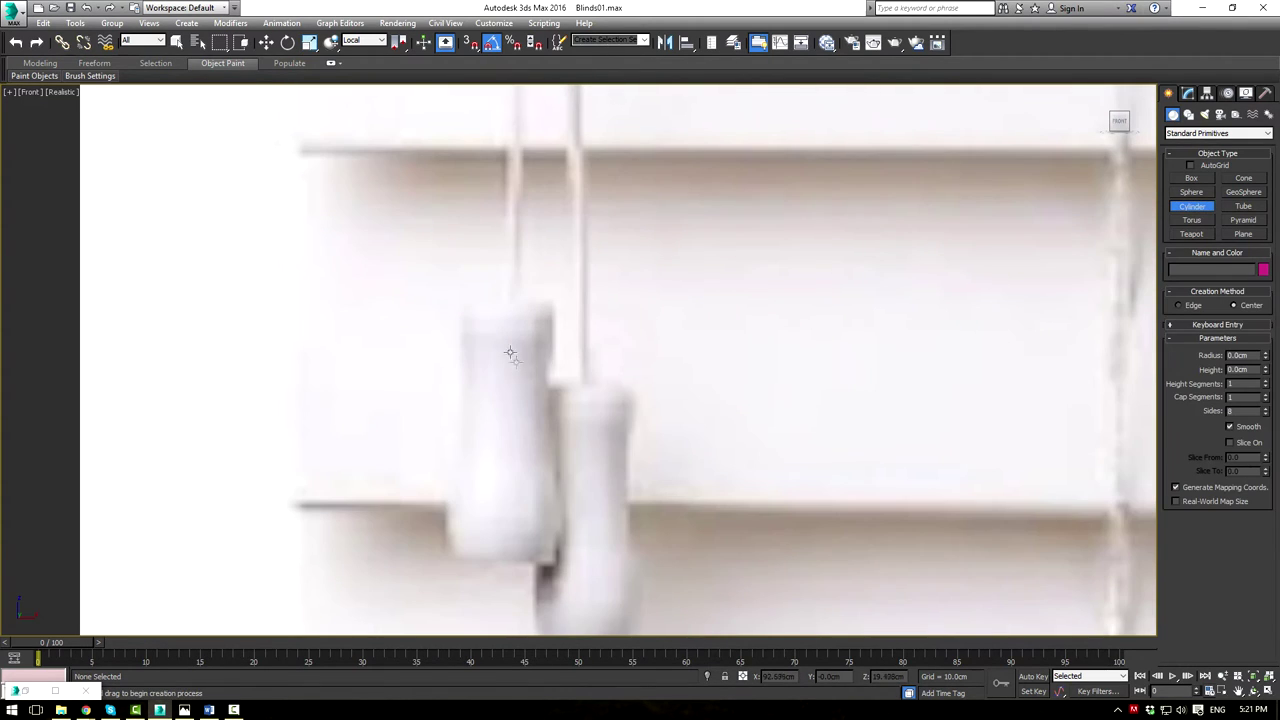
pyautogui.moveTo(507, 321); pyautogui.dragTo(512, 367)
pyautogui.click(511, 309)
# Rotate the cylinder 90 degrees about X so it stands upright along the cord pull
pyautogui.press('e')
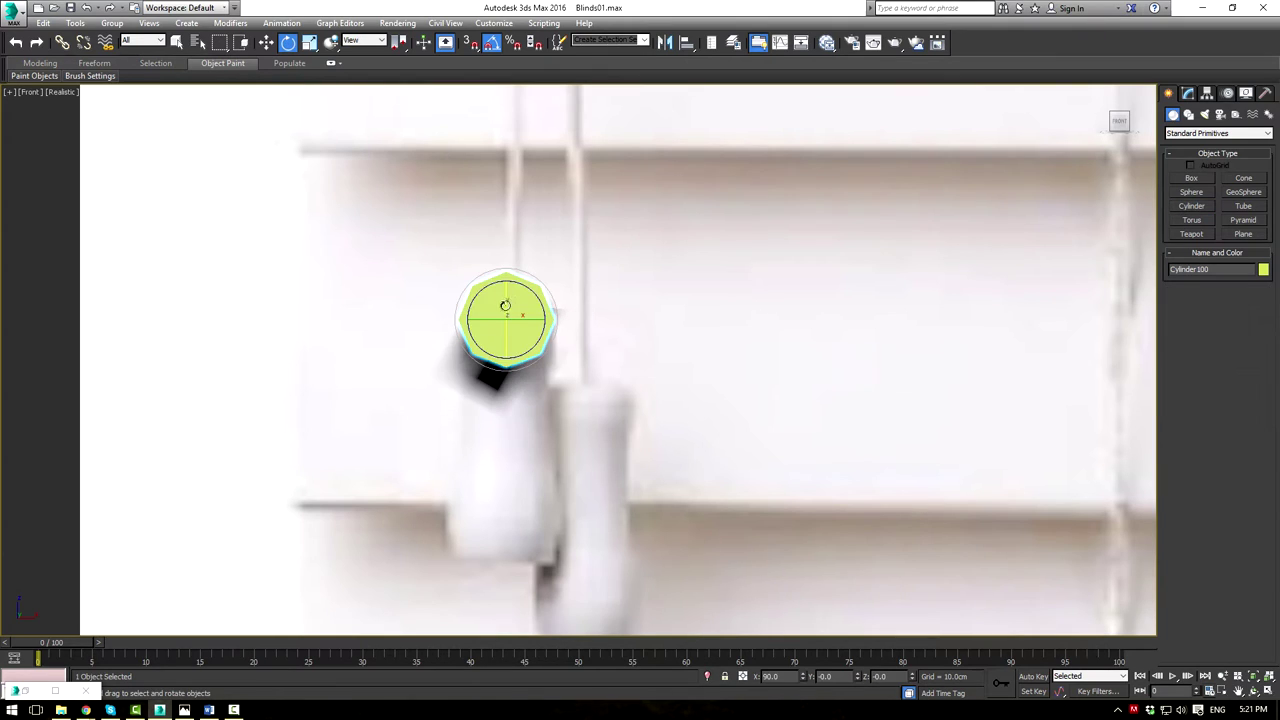
pyautogui.moveTo(511, 309); pyautogui.dragTo(504, 362)
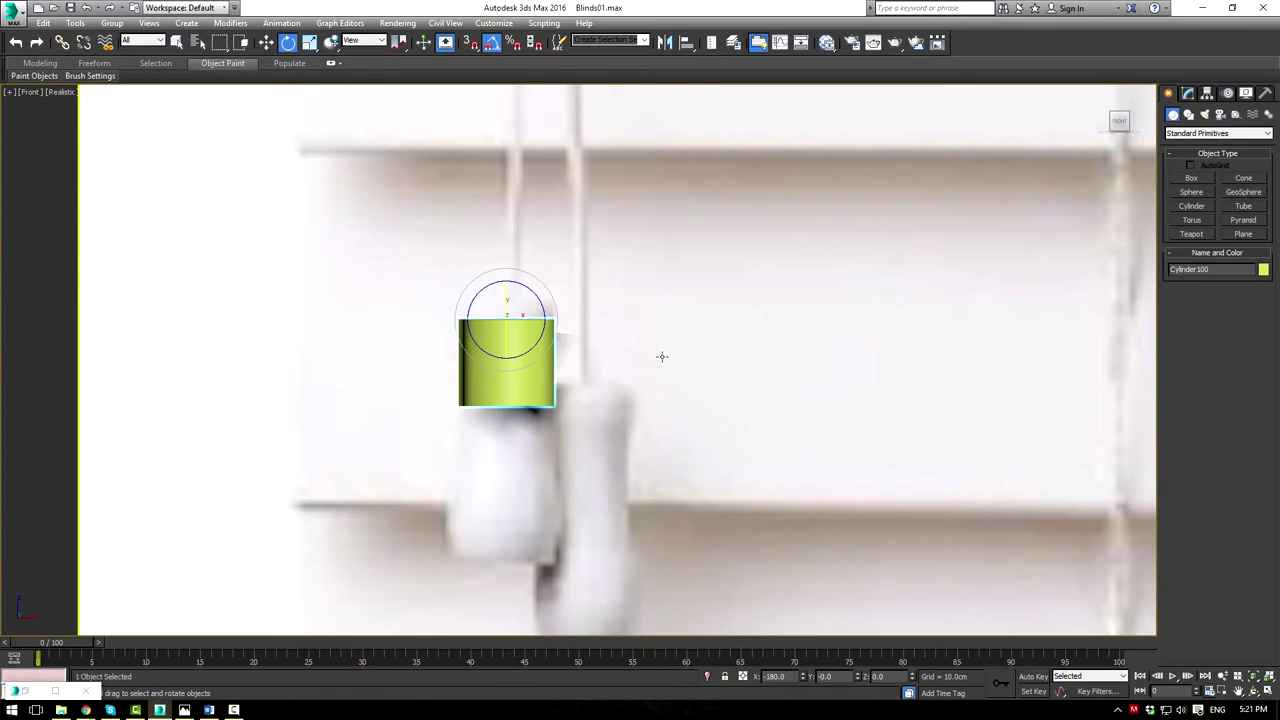
pyautogui.hotkey('alt', 'w')
pyautogui.scroll(5, 917, 540)
pyautogui.scroll(-5, 920, 550)
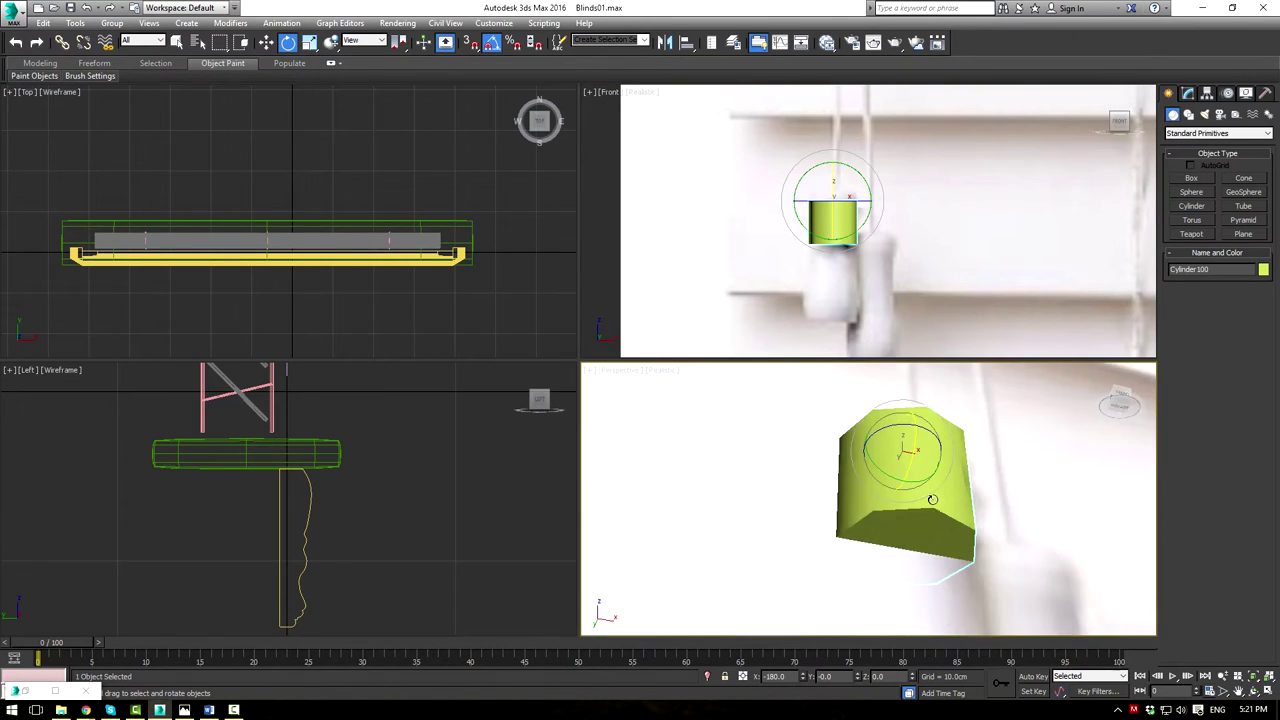
pyautogui.middleClick(914, 244)
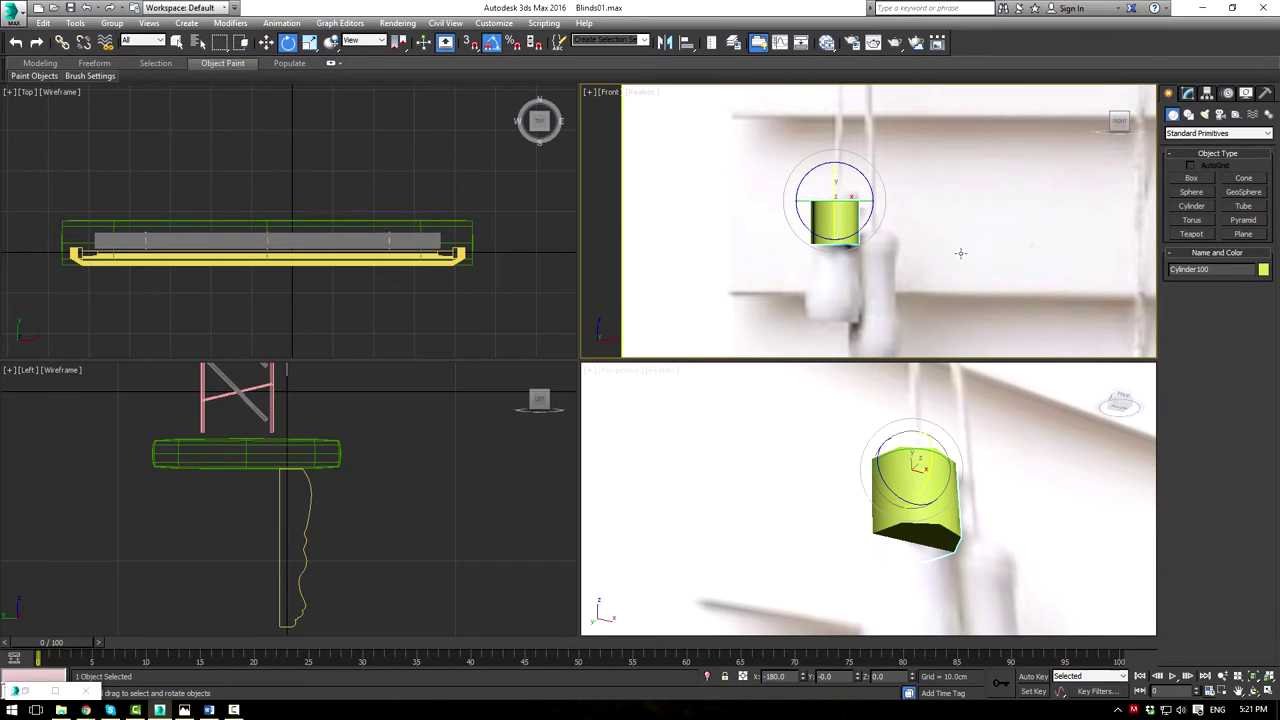
# Set the cylinder's sides to 18 and convert it to Editable Poly
pyautogui.click(1187, 93)
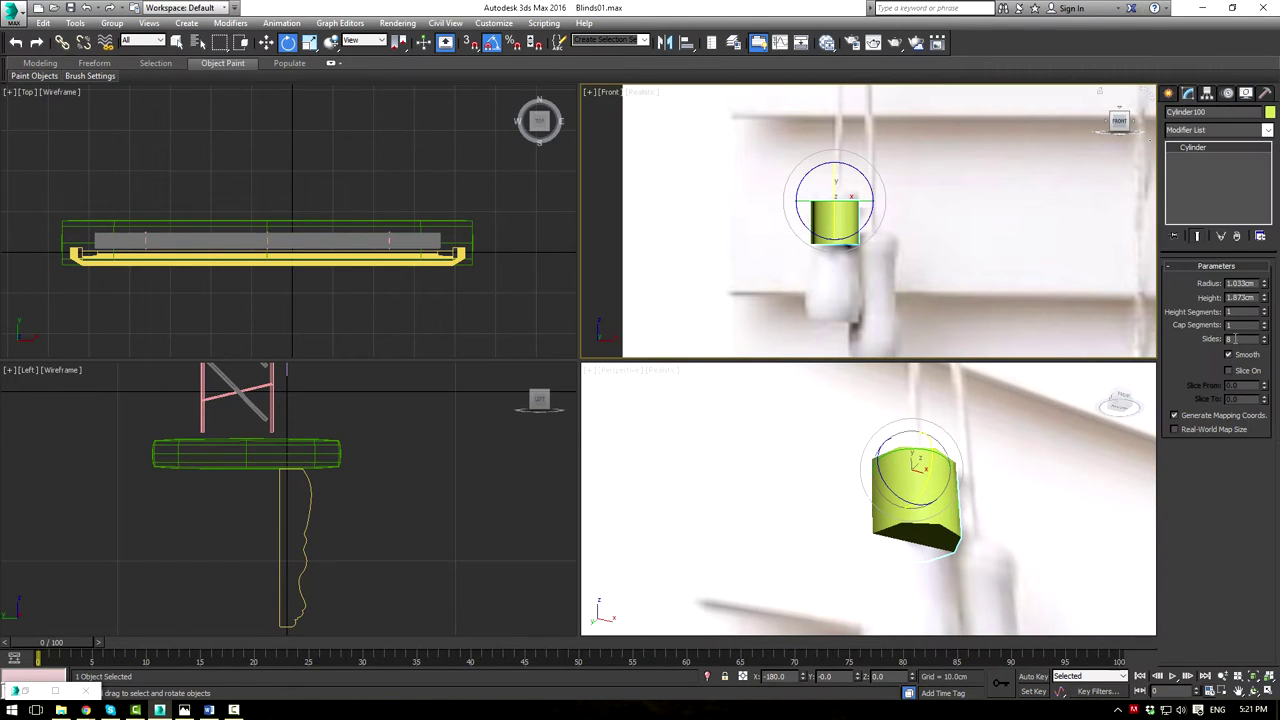
pyautogui.write('18')
pyautogui.press('Return')
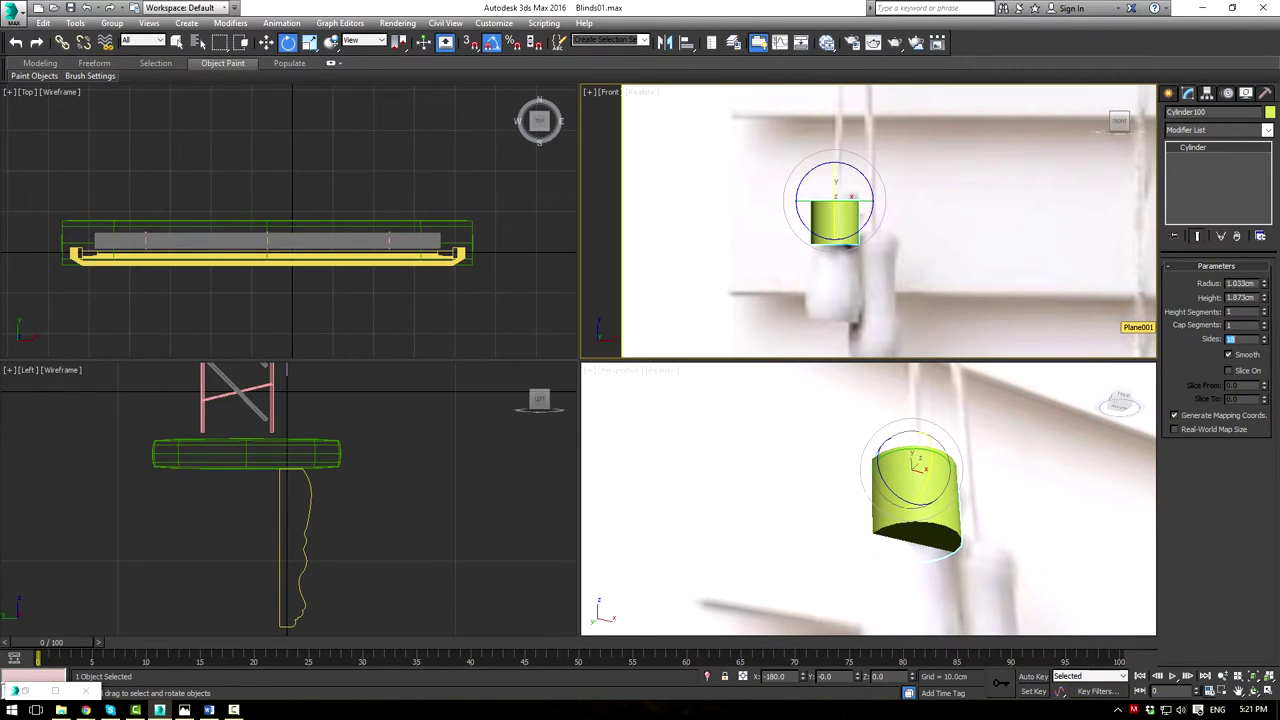
pyautogui.scroll(2, 940, 269)
pyautogui.hotkey('alt', 'e')
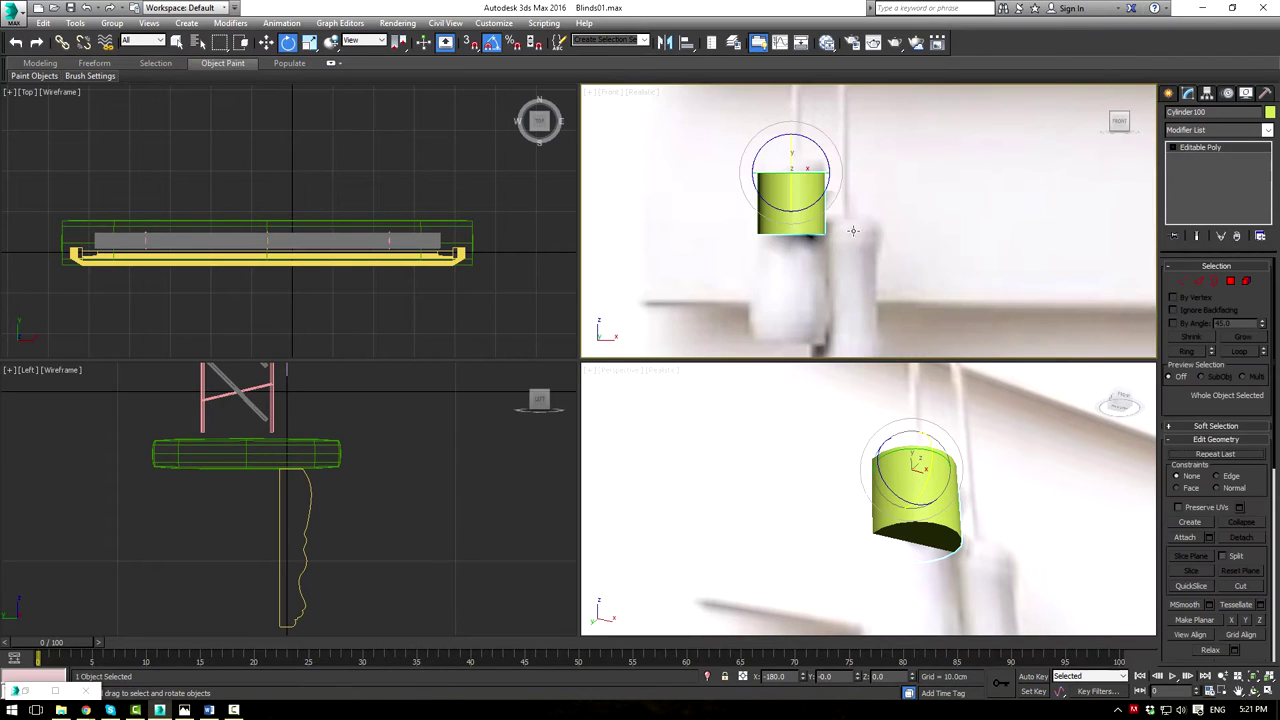
# Raise the cylinder's top ring of vertices slightly to match the top of the photo's cord pull
pyautogui.moveTo(856, 222); pyautogui.dragTo(877, 280, button='middle')
pyautogui.press('1')
pyautogui.moveTo(727, 188); pyautogui.dragTo(860, 255)
pyautogui.scroll(2, 830, 245)
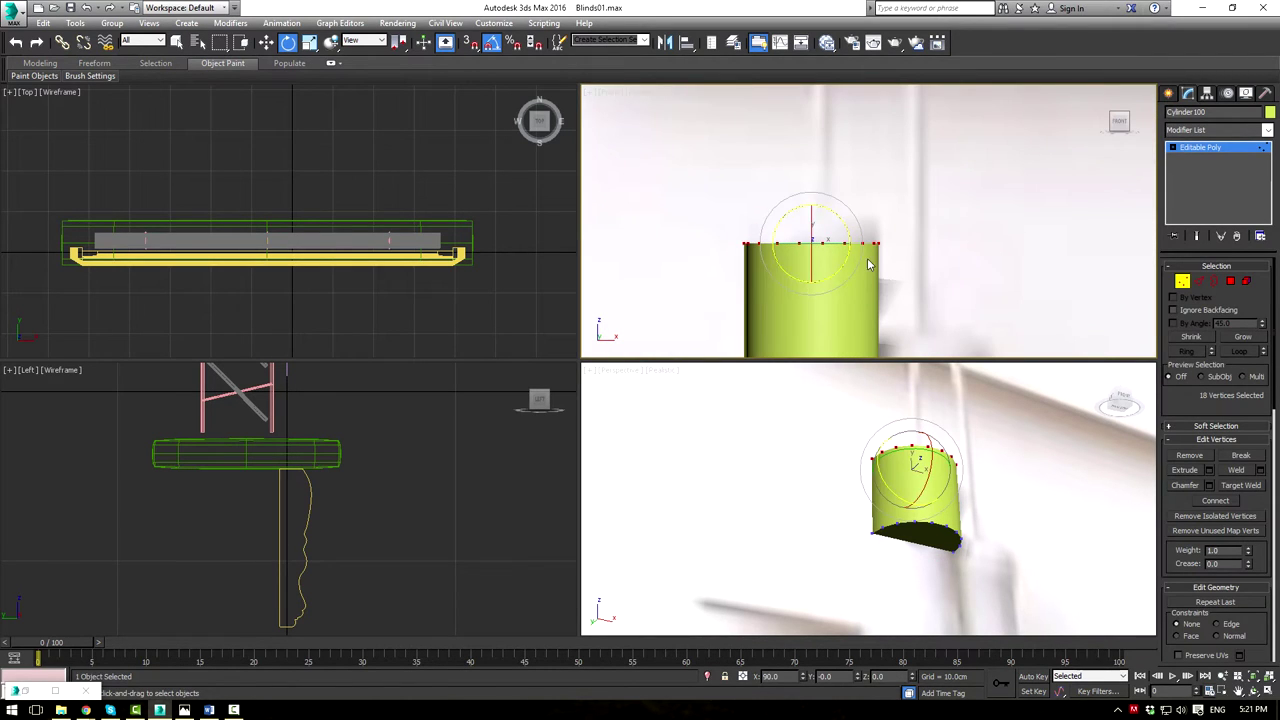
pyautogui.press('w')
pyautogui.moveTo(810, 220); pyautogui.dragTo(809, 206)
# Move the cylinder's bottom ring of vertices up about 0.35 cm and scale it uniformly to 93 percent
pyautogui.scroll(-2, 871, 271)
pyautogui.moveTo(871, 271); pyautogui.dragTo(836, 176, button='middle')
pyautogui.moveTo(704, 198); pyautogui.dragTo(872, 275)
pyautogui.moveTo(793, 213); pyautogui.dragTo(822, 196)
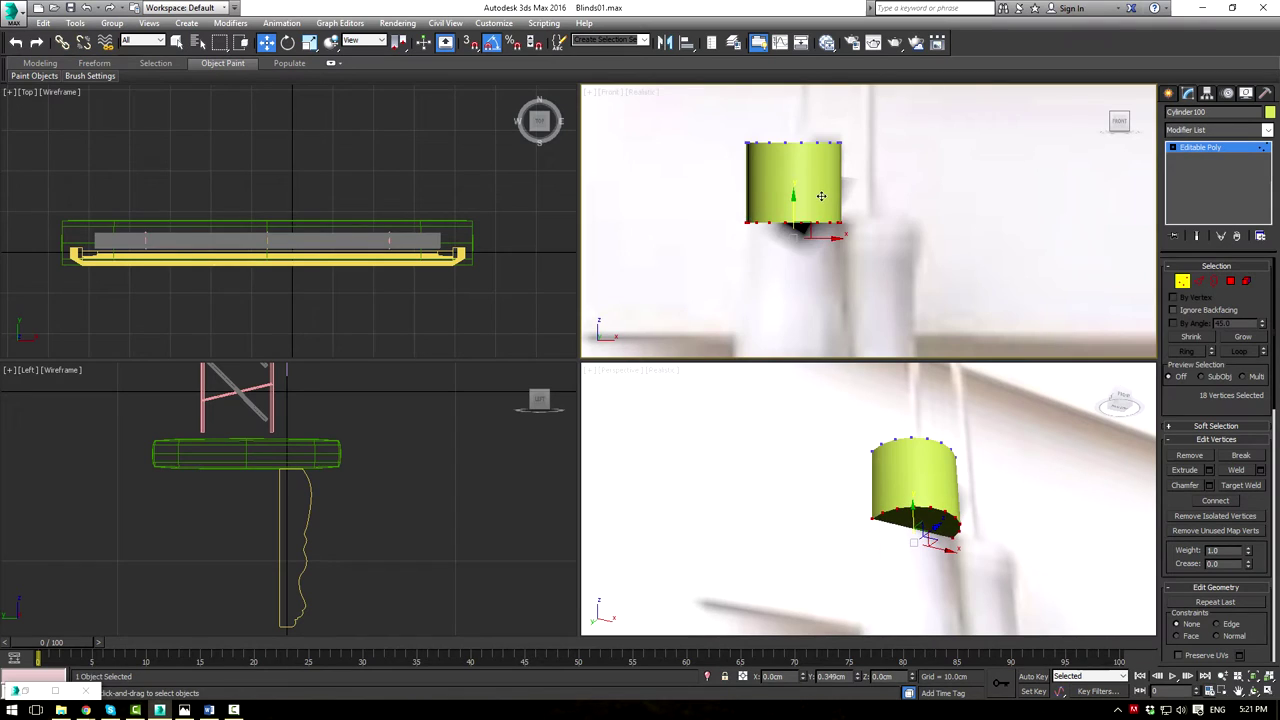
pyautogui.scroll(-3, 843, 217)
pyautogui.scroll(-2, 900, 262)
pyautogui.scroll(3, 897, 270)
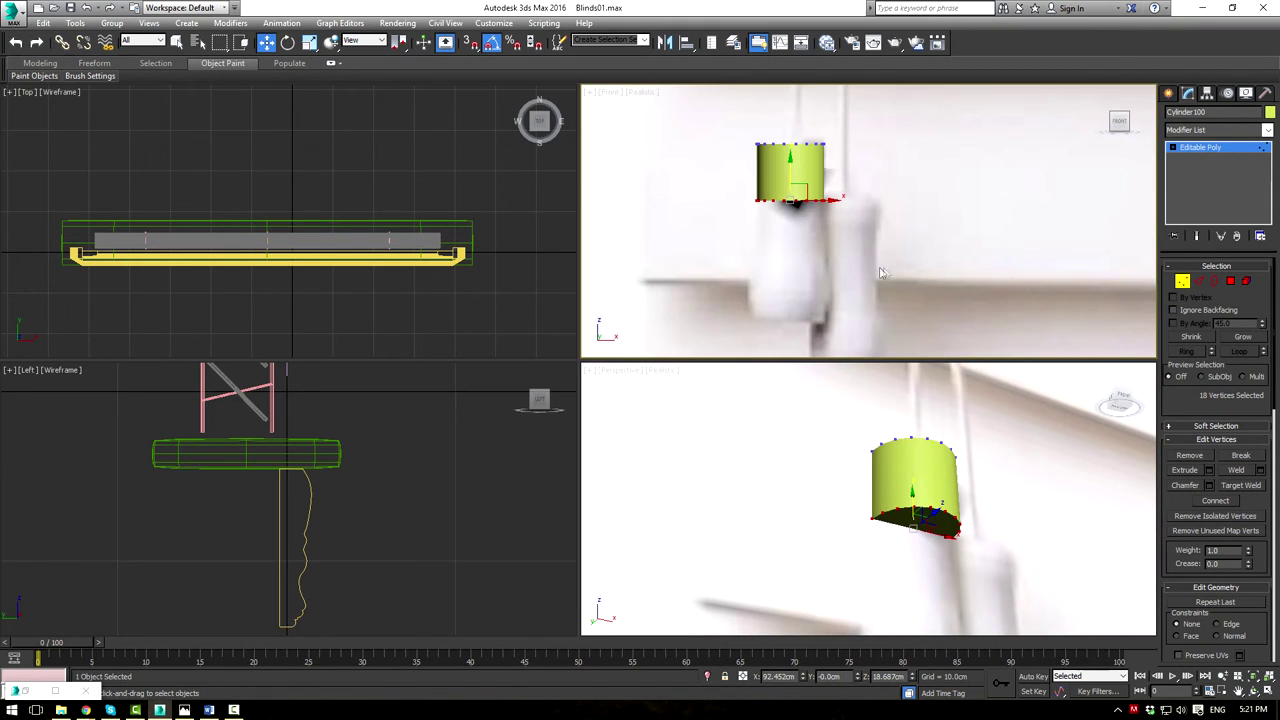
pyautogui.press('r')
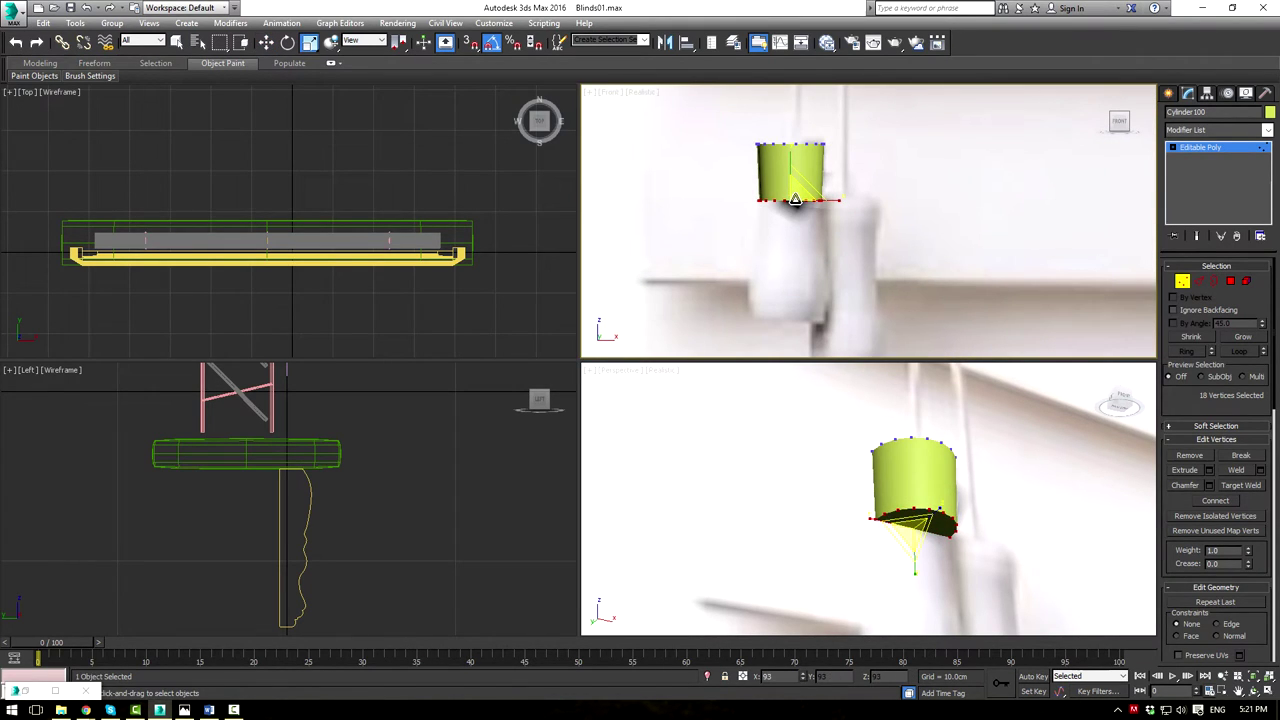
# Bevel the cylinder's bottom polygon downward and outward twice to form the flared body of the cord pull
pyautogui.click(1230, 281)
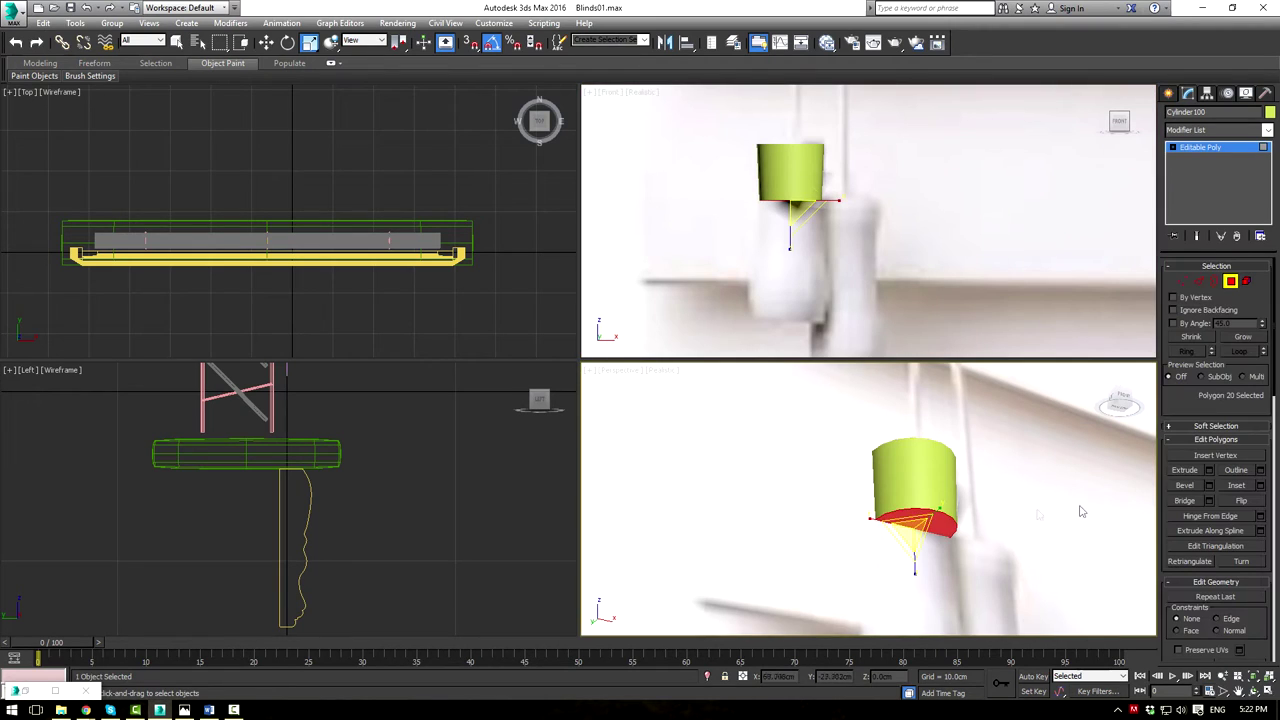
pyautogui.click(1184, 485)
pyautogui.moveTo(917, 531); pyautogui.dragTo(918, 528)
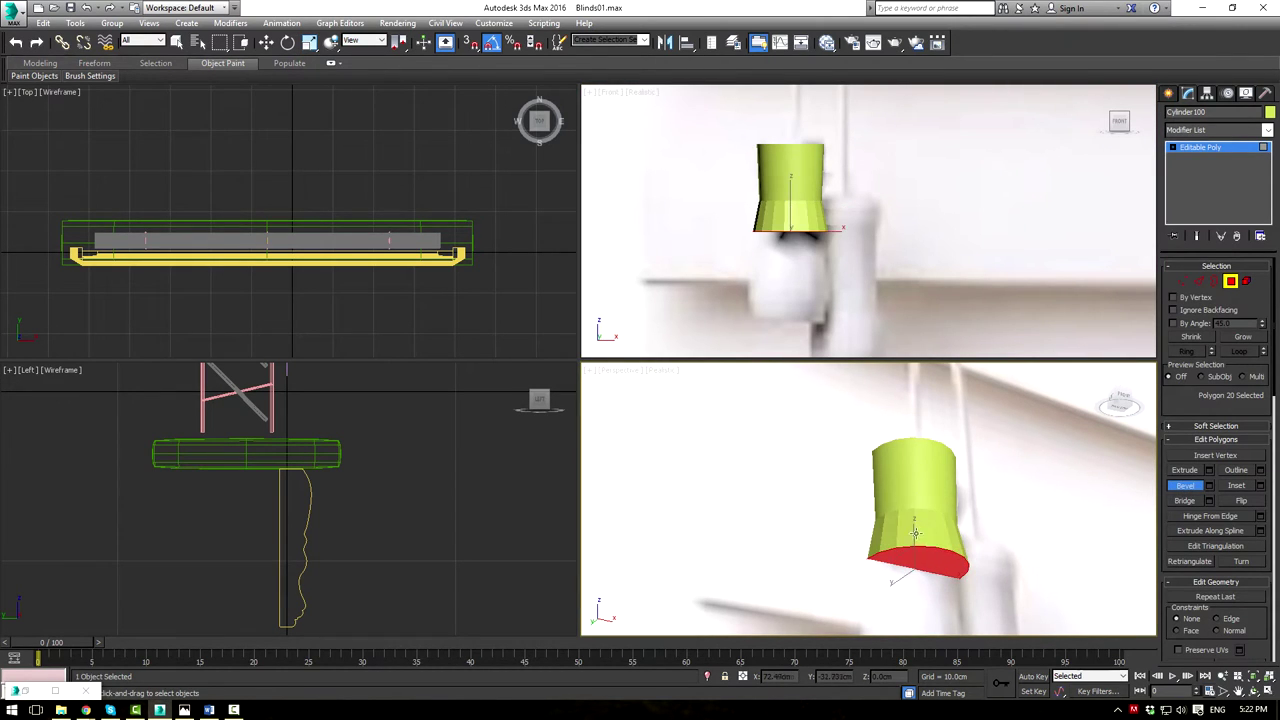
pyautogui.moveTo(921, 558); pyautogui.dragTo(922, 551)
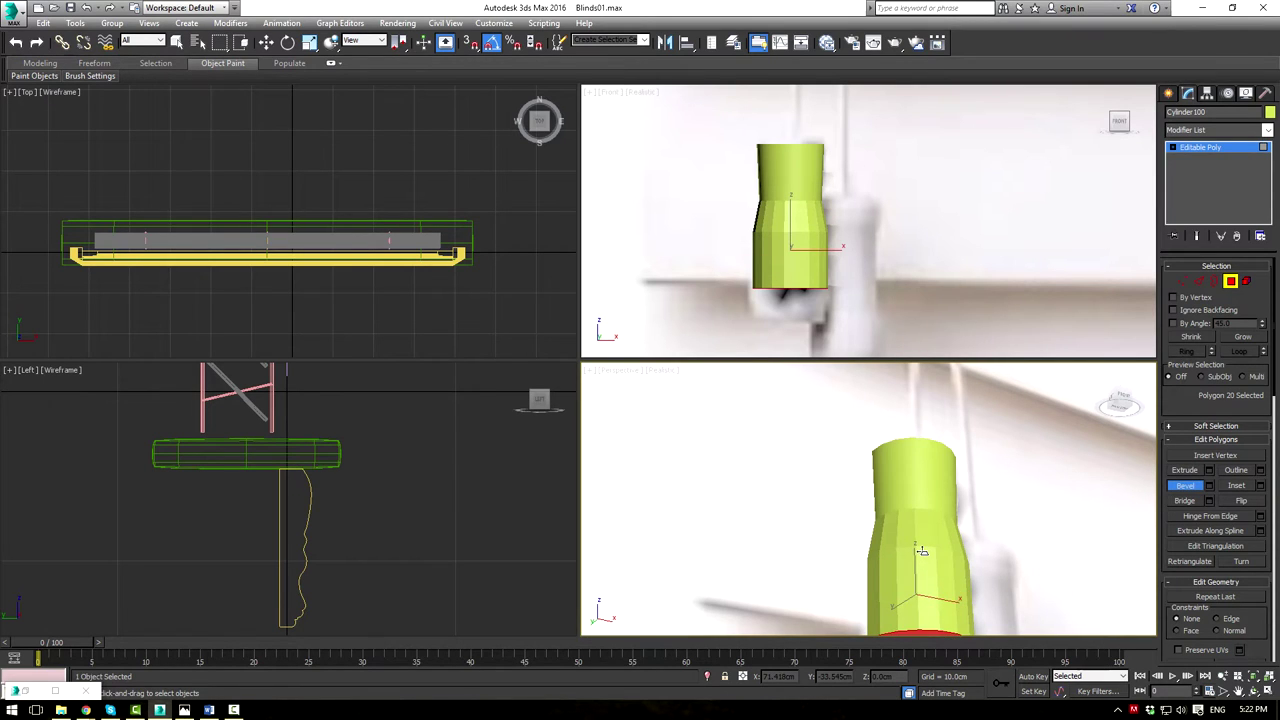
pyautogui.click(921, 547)
# Bevel the bottom polygon further down and inward in successive stages to round off the cord pull's lower end
pyautogui.moveTo(940, 549); pyautogui.dragTo(927, 465, button='middle')
pyautogui.moveTo(894, 544); pyautogui.dragTo(894, 540)
pyautogui.click(892, 544)
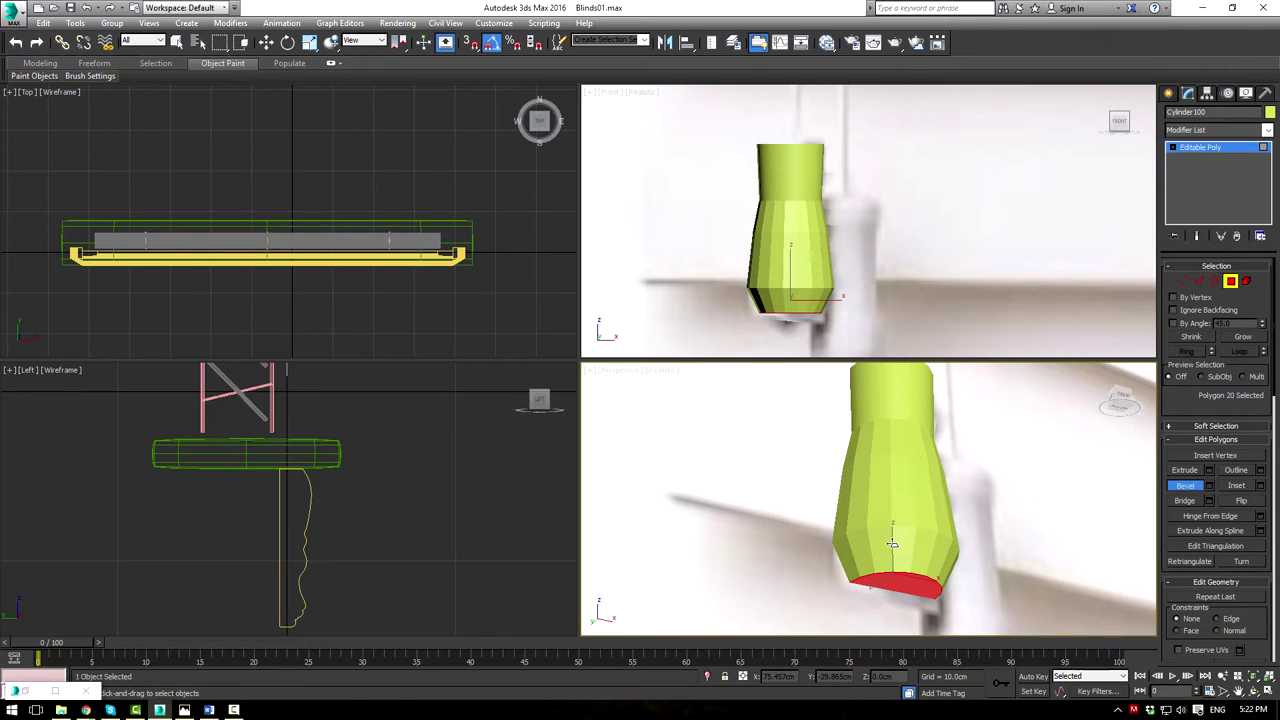
pyautogui.moveTo(904, 581); pyautogui.dragTo(897, 594)
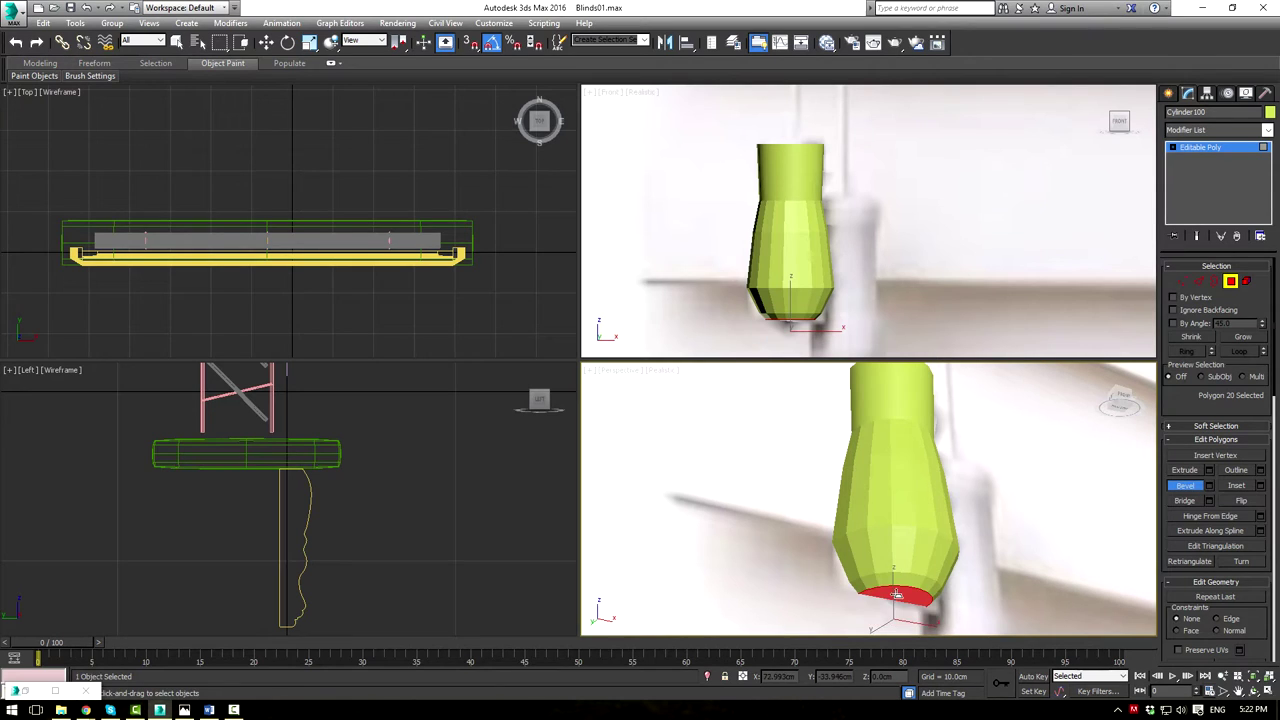
# Scale the recessed polygon inside the cord pull's lower end to about 159 percent in X and Y
pyautogui.keyDown('alt'); pyautogui.moveTo(905, 592); pyautogui.dragTo(887, 580, button='middle'); pyautogui.keyUp('alt')
pyautogui.press('r')
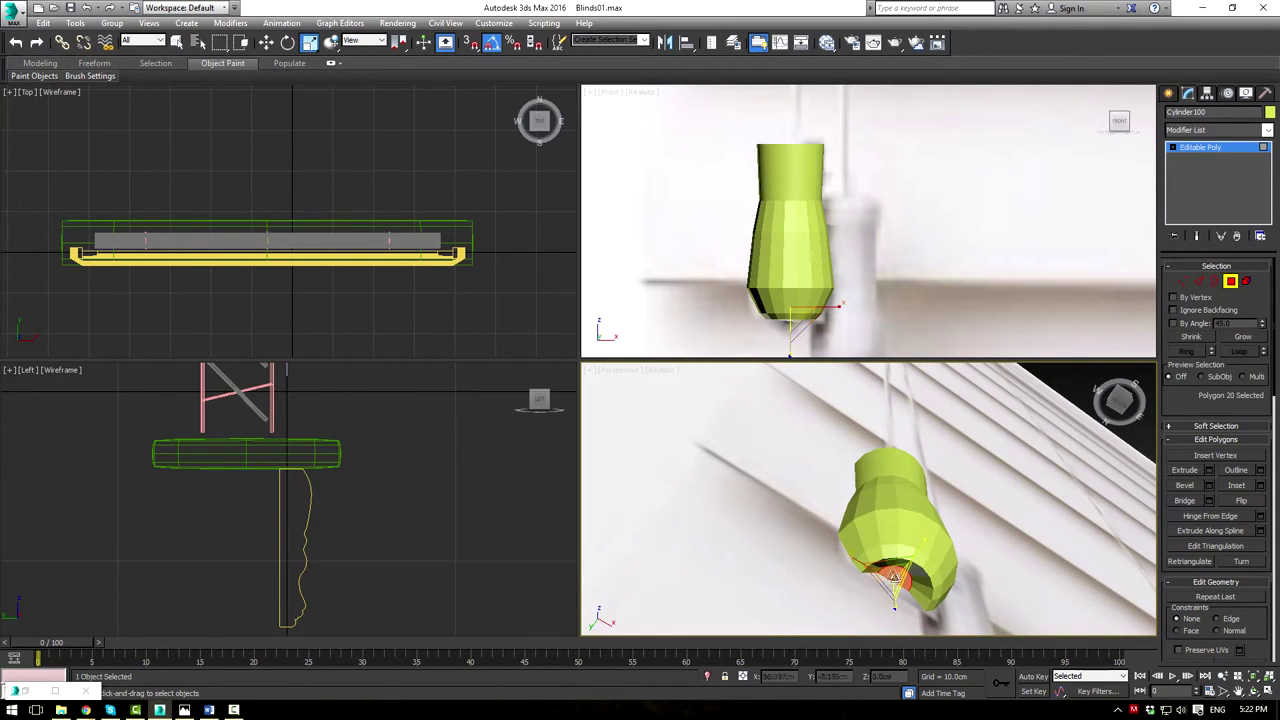
pyautogui.moveTo(886, 564); pyautogui.dragTo(887, 561)
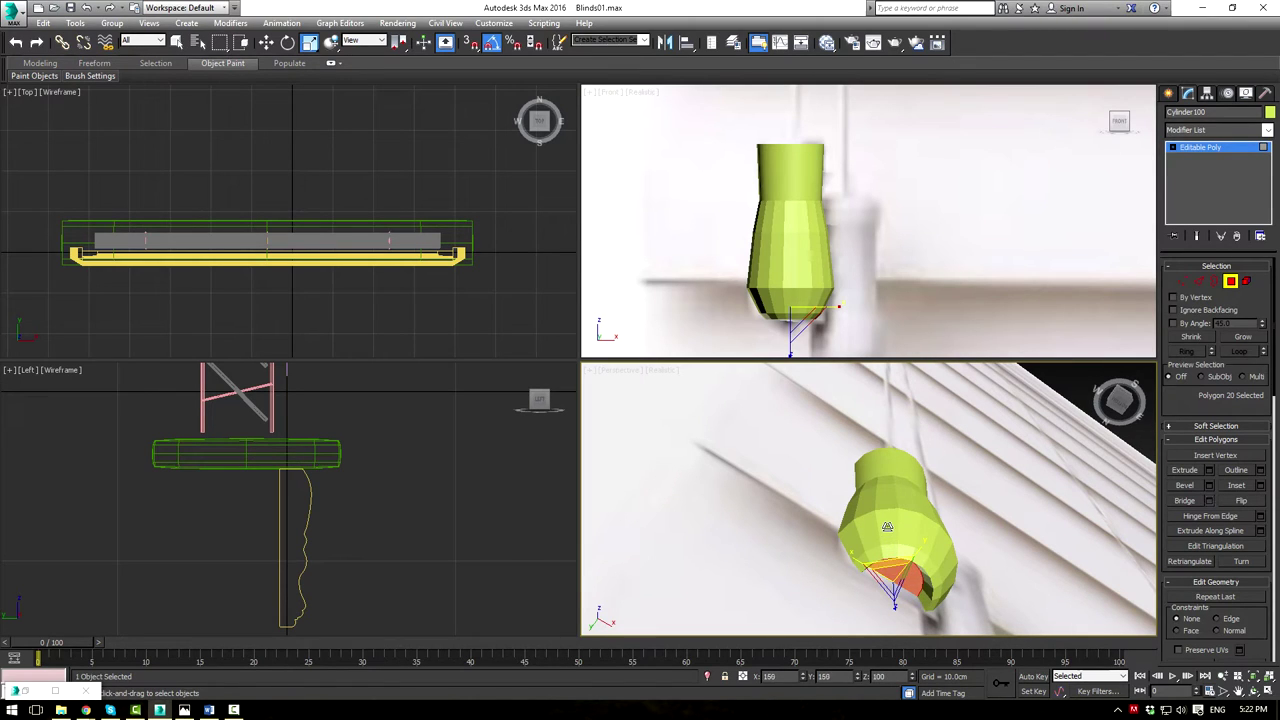
# Extrude the recessed bottom polygon 10 cm and move it up inside the cord pull to hollow out its lower body
pyautogui.press('w')
pyautogui.click(1208, 470)
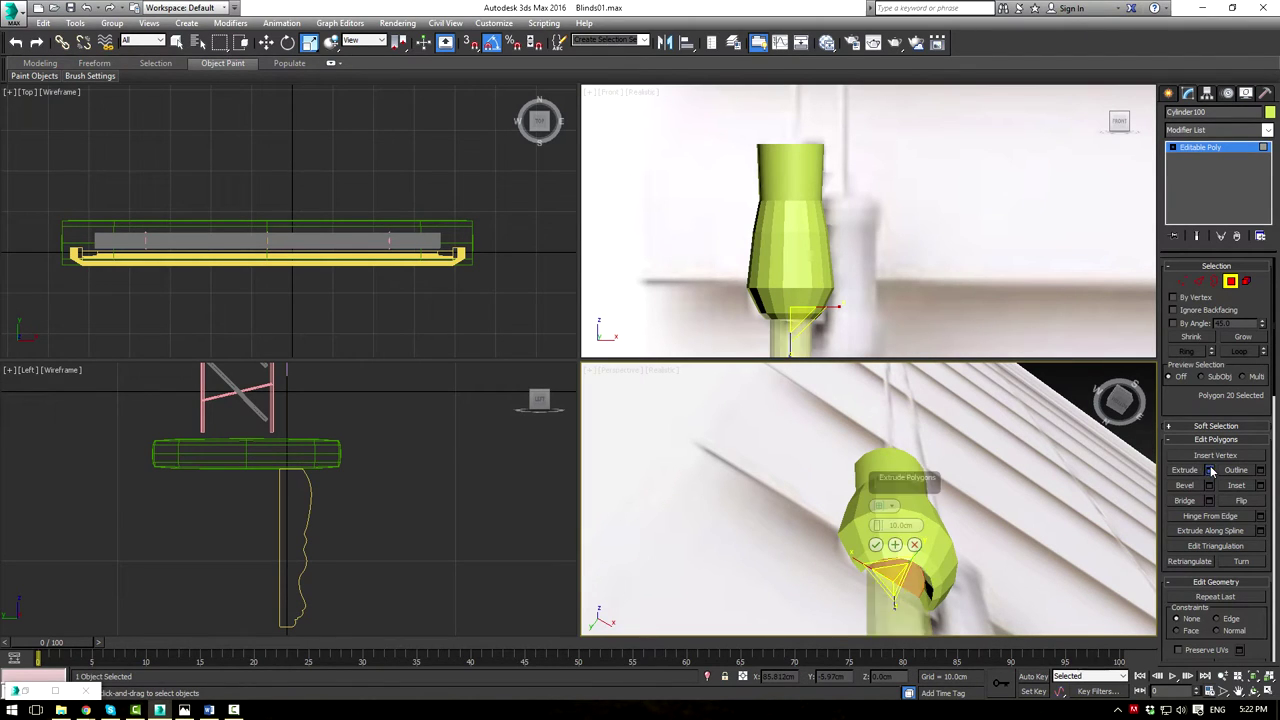
pyautogui.press('w')
pyautogui.moveTo(806, 272); pyautogui.dragTo(812, 215, button='middle')
pyautogui.scroll(-5, 812, 215)
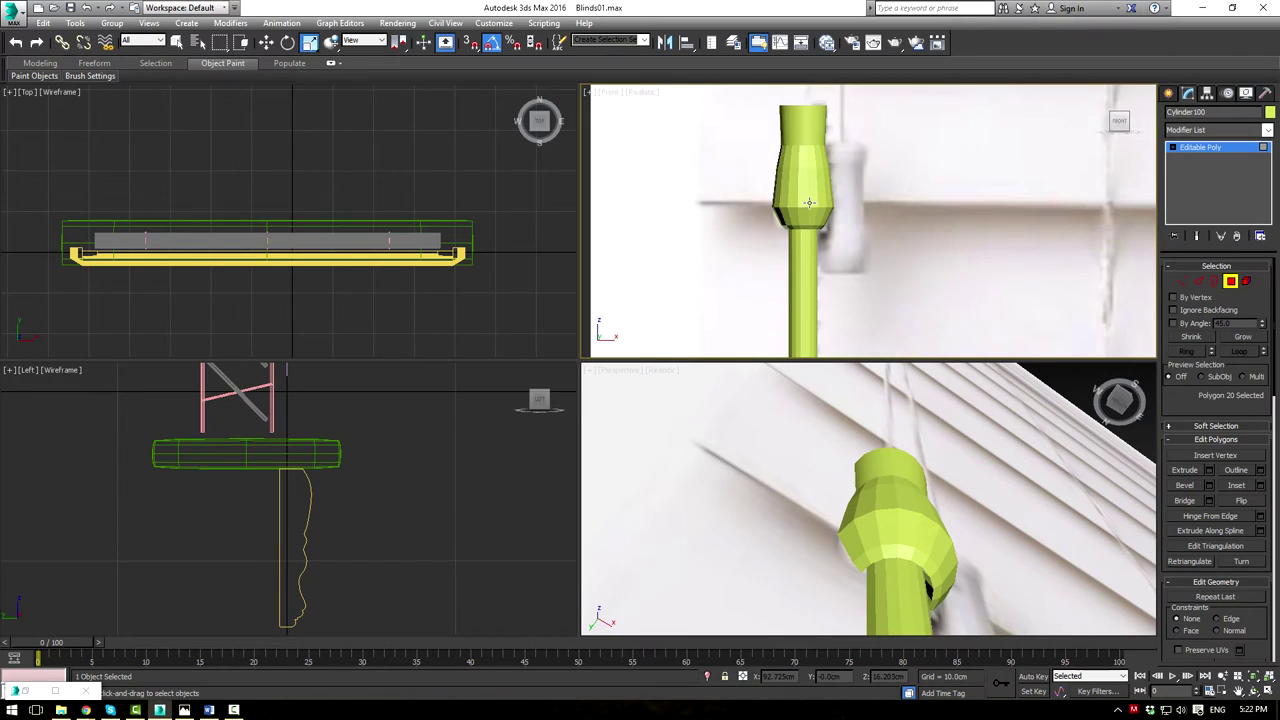
pyautogui.moveTo(809, 275); pyautogui.dragTo(830, 180)
pyautogui.press('F3')
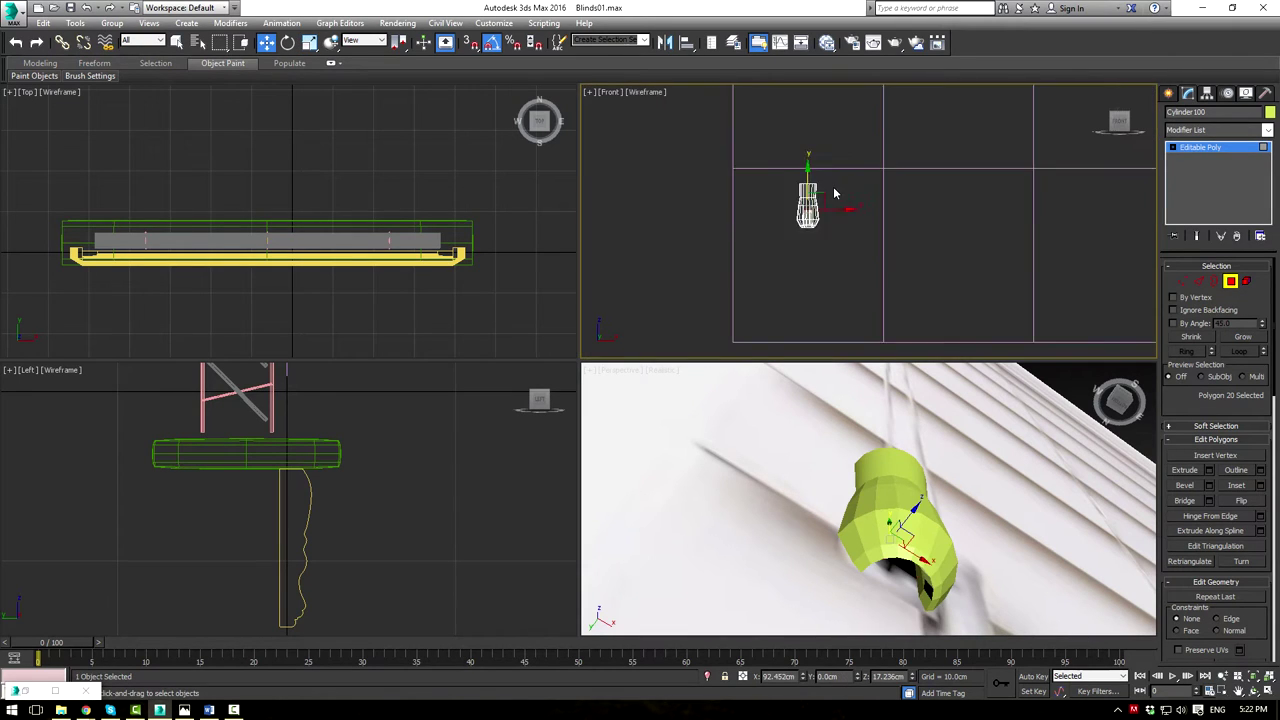
pyautogui.moveTo(808, 208); pyautogui.dragTo(808, 195)
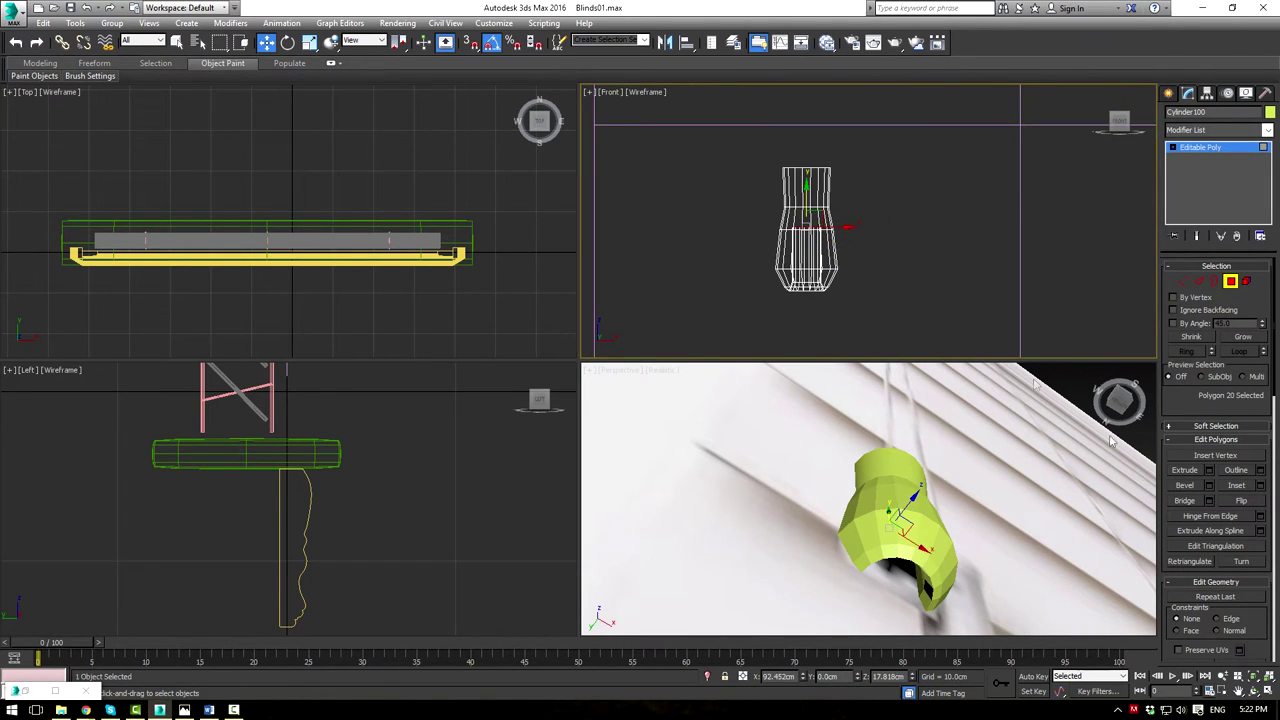
# Inset the polygon at the inner end of the cavity by 0.1 cm
pyautogui.click(1262, 486)
pyautogui.keyDown('alt'); pyautogui.moveTo(940, 486); pyautogui.dragTo(937, 449, button='middle'); pyautogui.keyUp('alt')
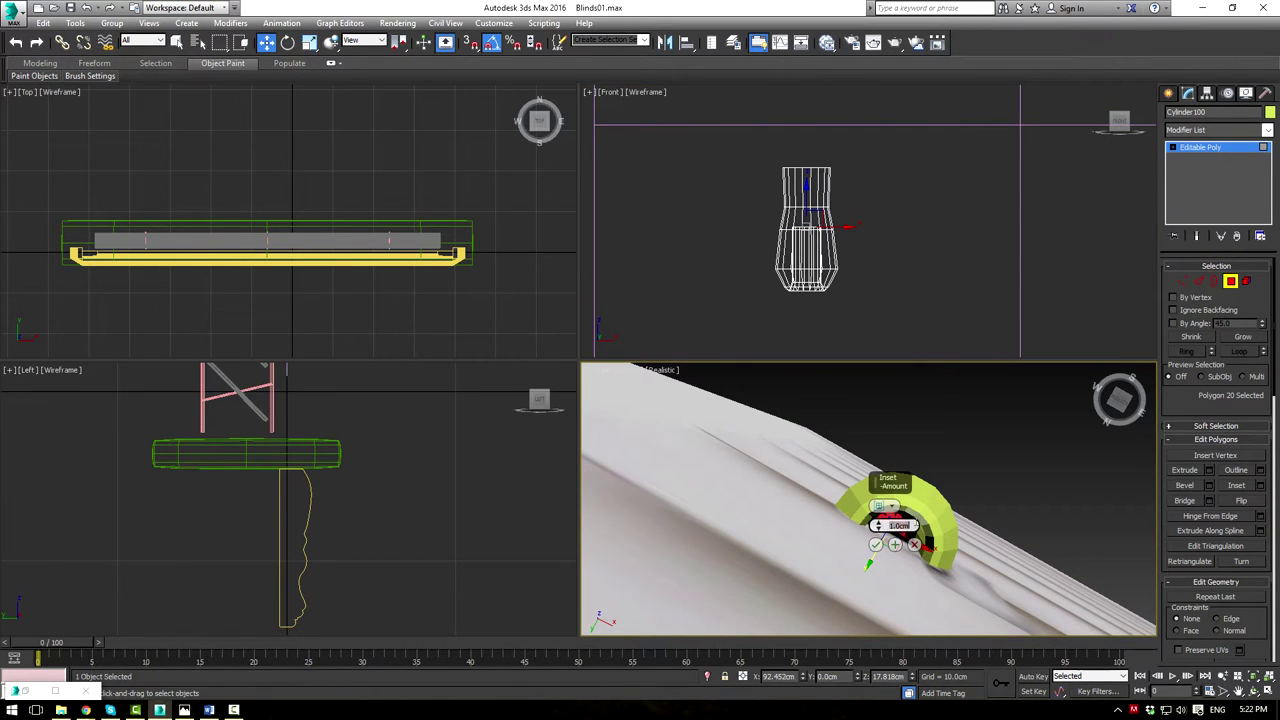
pyautogui.scroll(3, 1004, 526)
pyautogui.keyDown('alt'); pyautogui.moveTo(1000, 520); pyautogui.dragTo(968, 443, button='middle'); pyautogui.keyUp('alt')
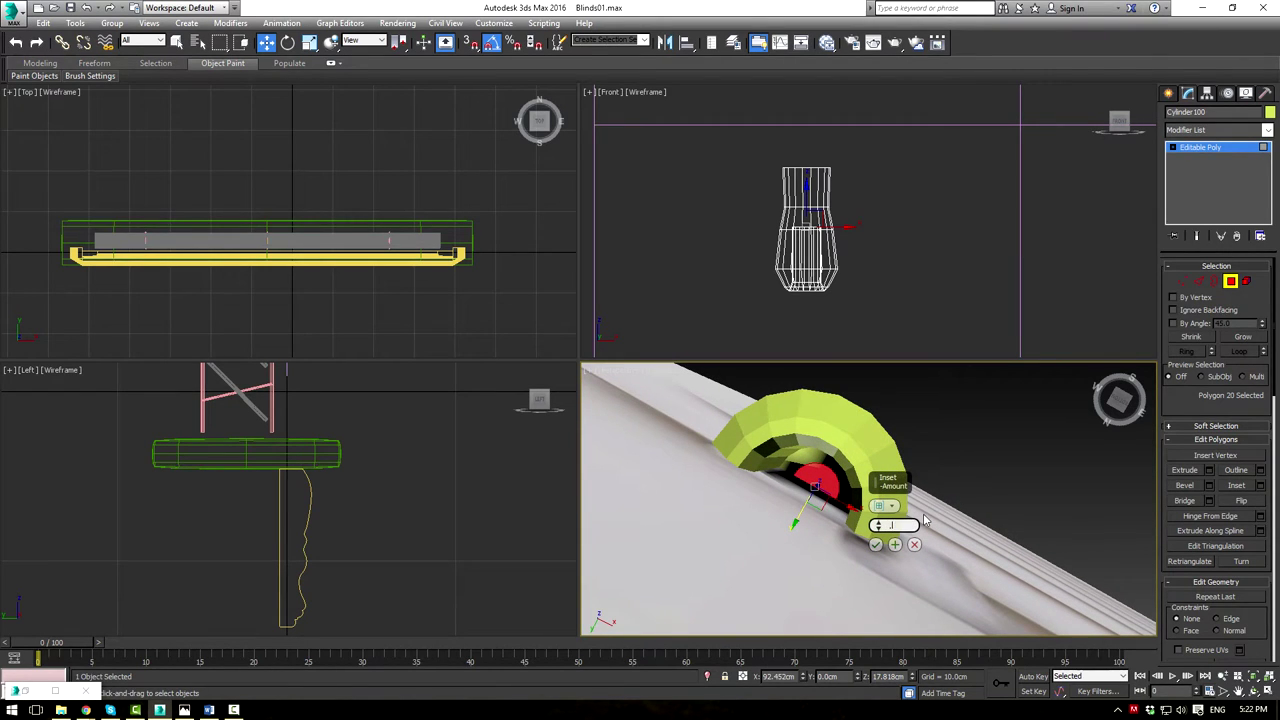
pyautogui.write('.025')
pyautogui.press('Return')
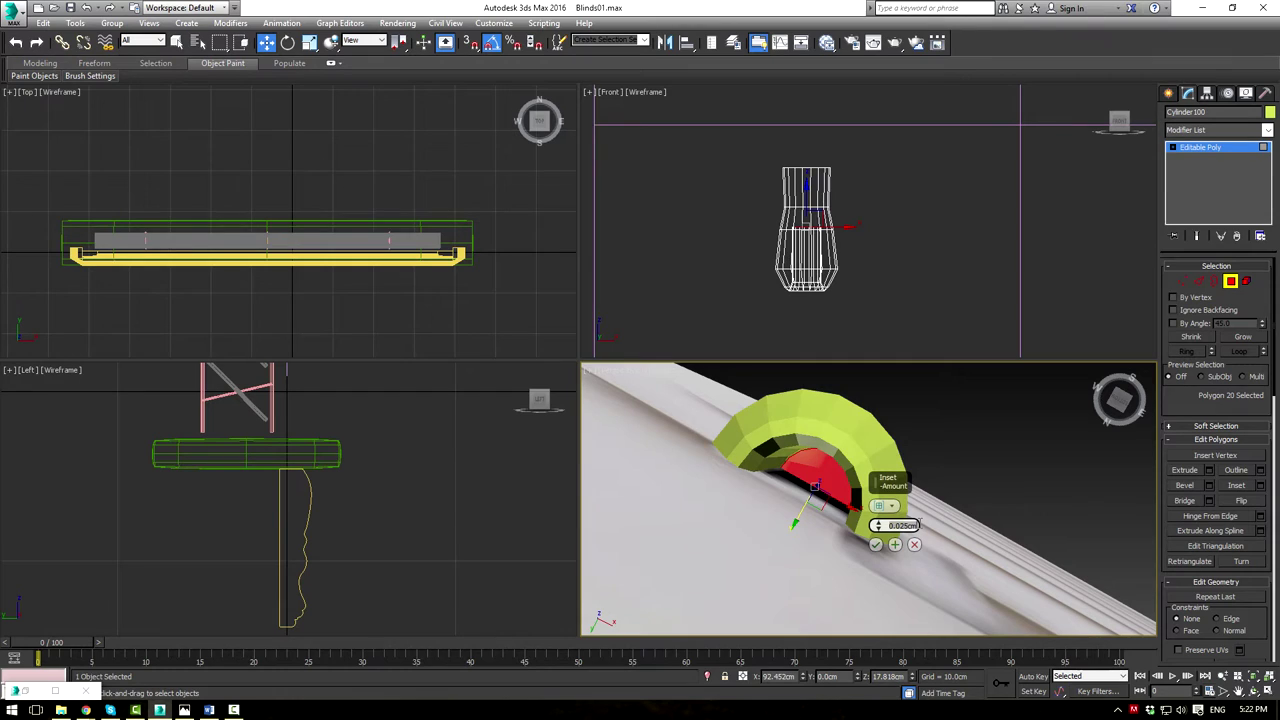
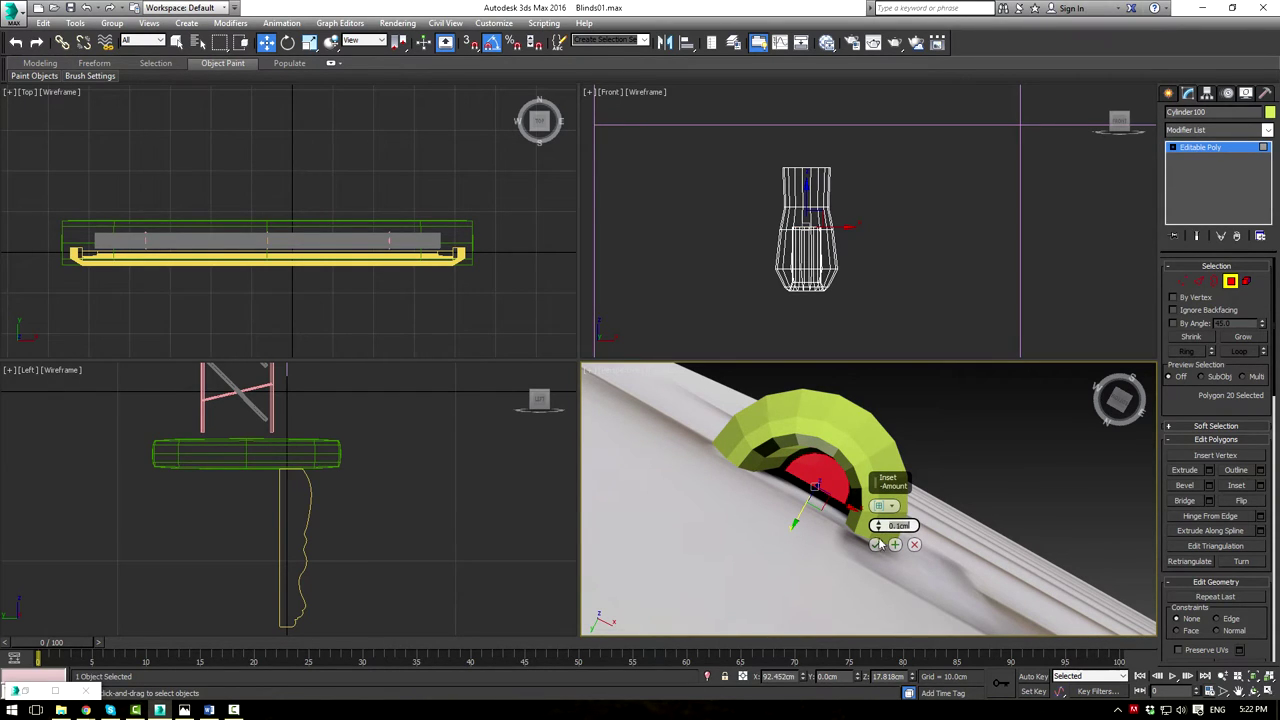
pyautogui.click(876, 545)
# Select the cap polygon at the top of the cord pull
pyautogui.keyDown('alt'); pyautogui.moveTo(880, 480); pyautogui.dragTo(904, 572, button='middle'); pyautogui.keyUp('alt')
pyautogui.click(858, 420)
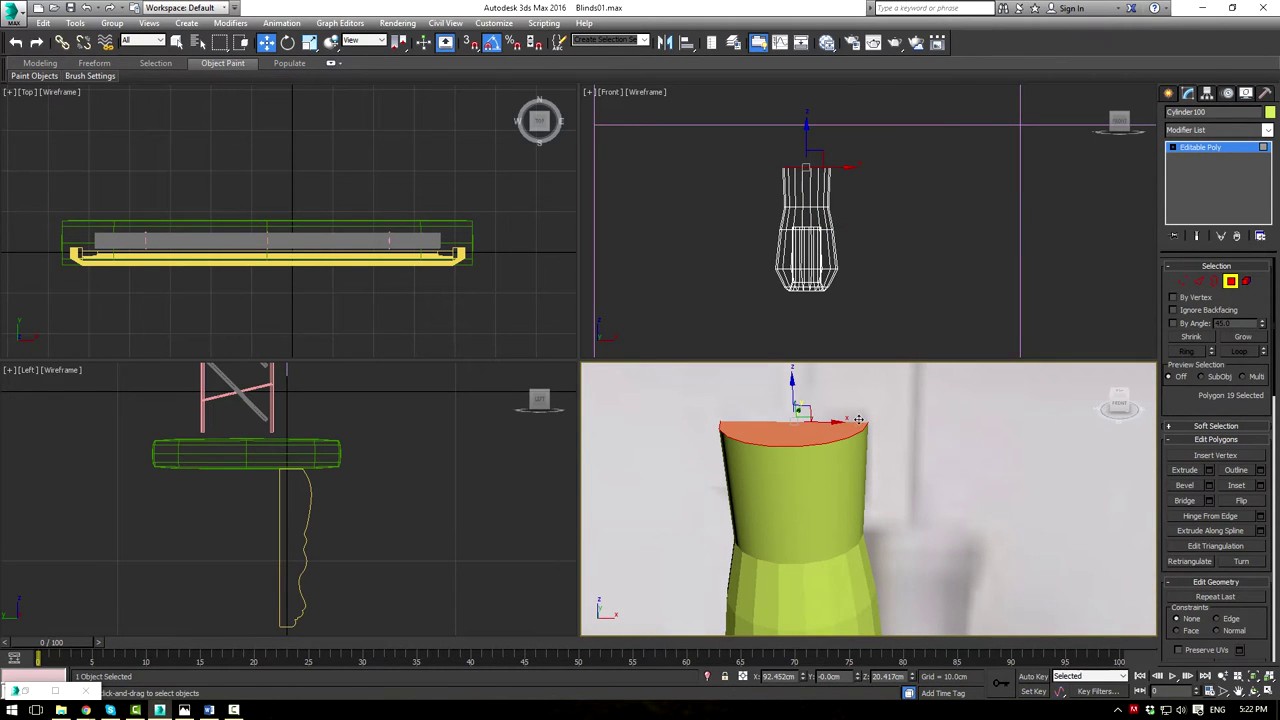
# Inset the cord knob's top polygon by 0.1 cm and apply a TurboSmooth modifier to the knob
pyautogui.click(1260, 486)
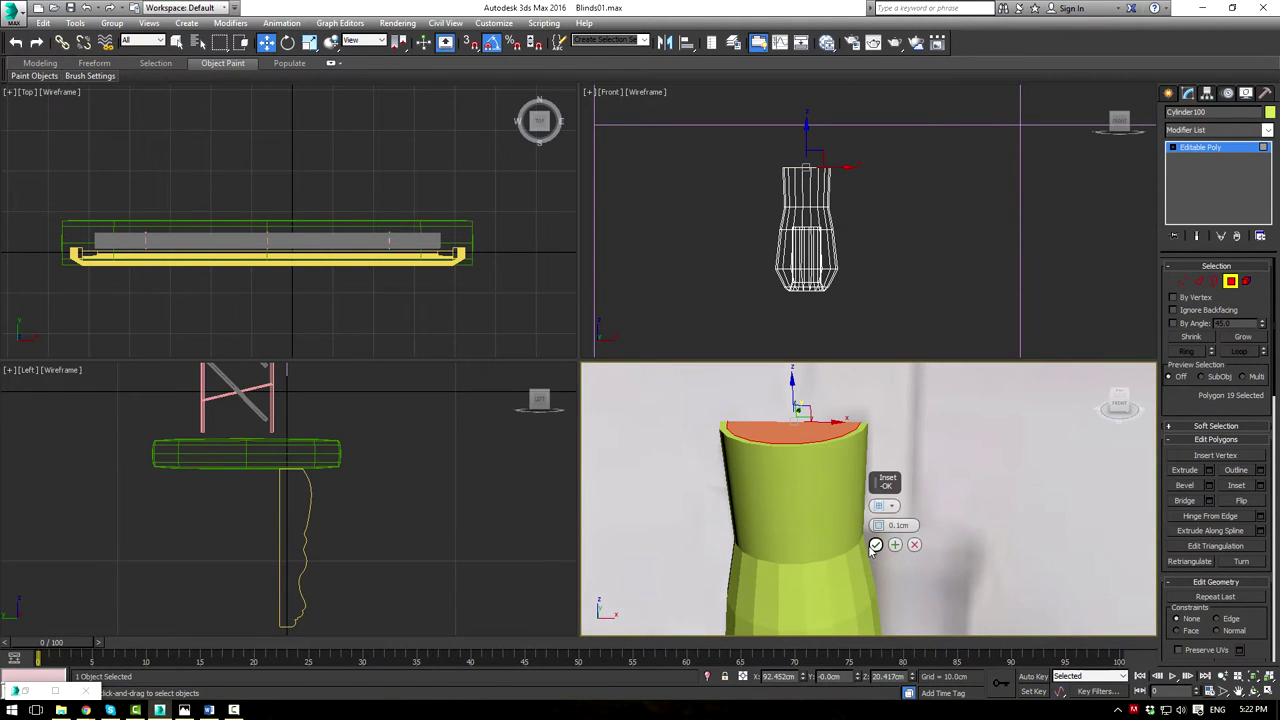
pyautogui.click(1219, 147)
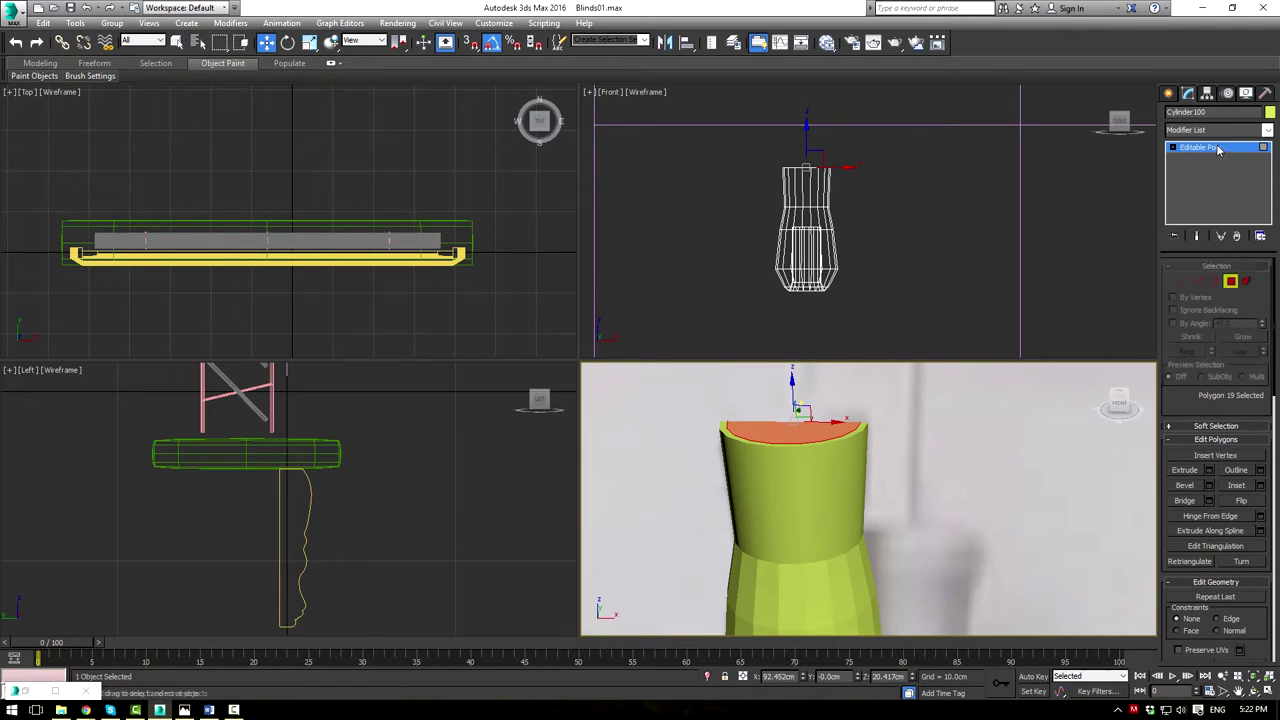
pyautogui.click(1266, 131)
pyautogui.write('tu')
pyautogui.press('Return')
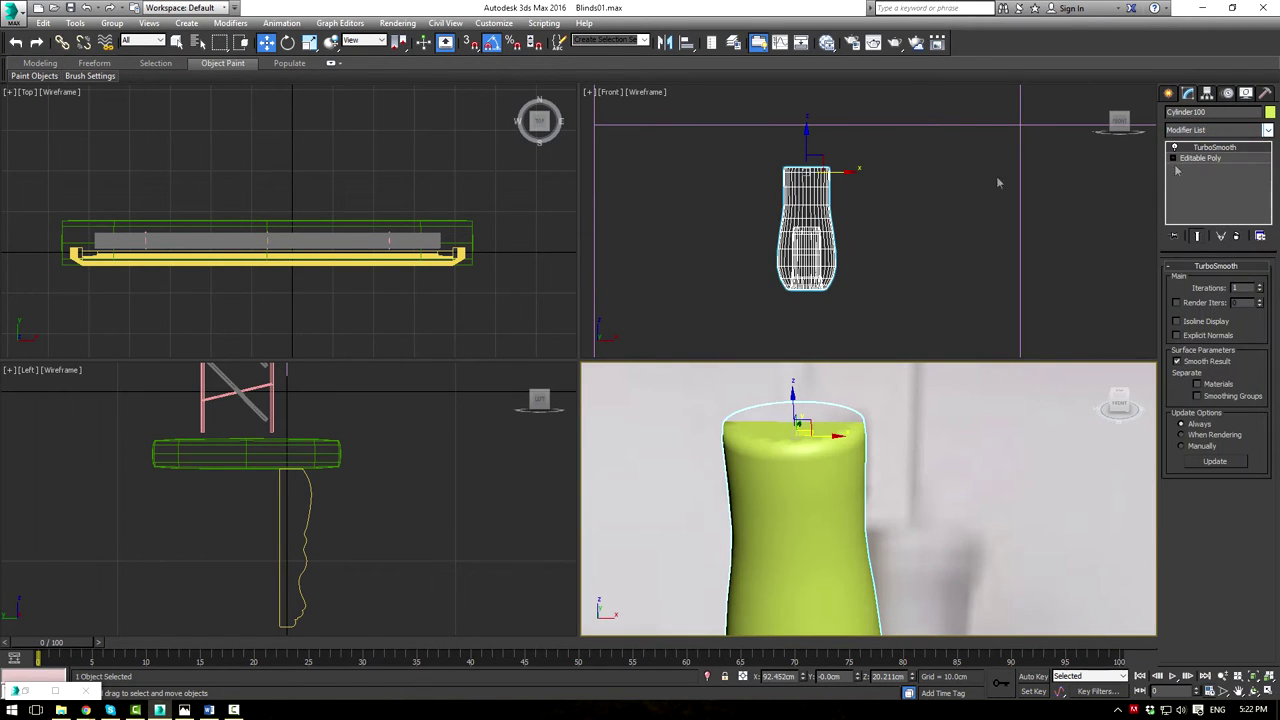
pyautogui.scroll(-5, 953, 487)
pyautogui.moveTo(954, 517); pyautogui.dragTo(980, 408, button='middle')
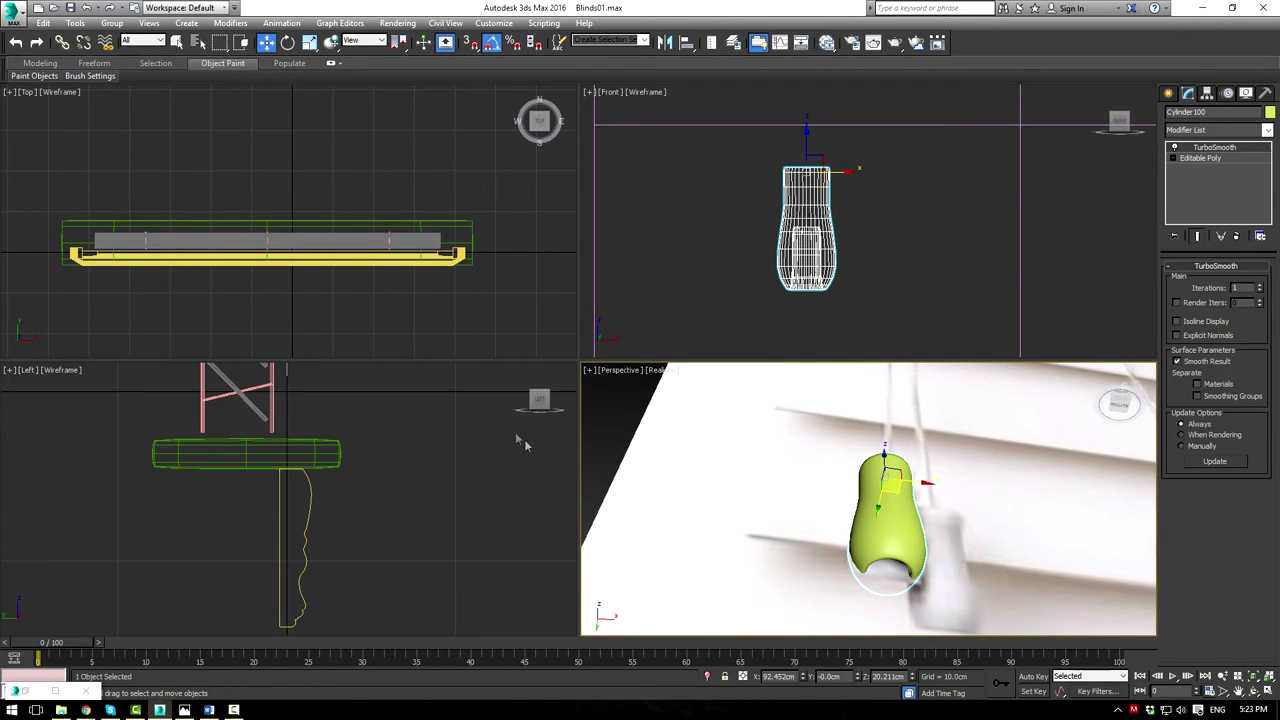
# Move the knob along X from the reference image to the blinds model's right-hand cord, at about X 24.3 cm
pyautogui.scroll(-5, 752, 507)
pyautogui.scroll(-3, 838, 510)
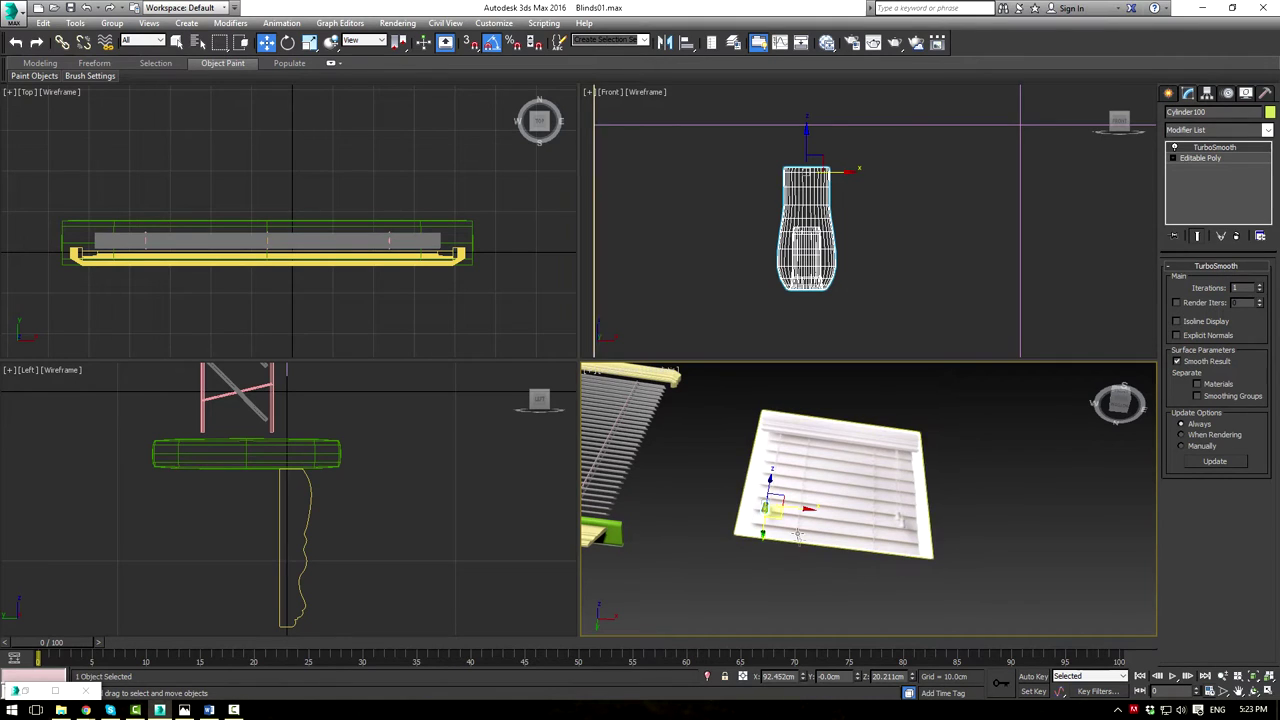
pyautogui.moveTo(745, 517); pyautogui.dragTo(616, 437)
pyautogui.moveTo(630, 438); pyautogui.dragTo(856, 482, button='middle')
pyautogui.keyDown('alt'); pyautogui.moveTo(856, 482); pyautogui.dragTo(980, 570, button='middle'); pyautogui.keyUp('alt')
pyautogui.moveTo(1052, 542); pyautogui.dragTo(865, 527, button='middle')
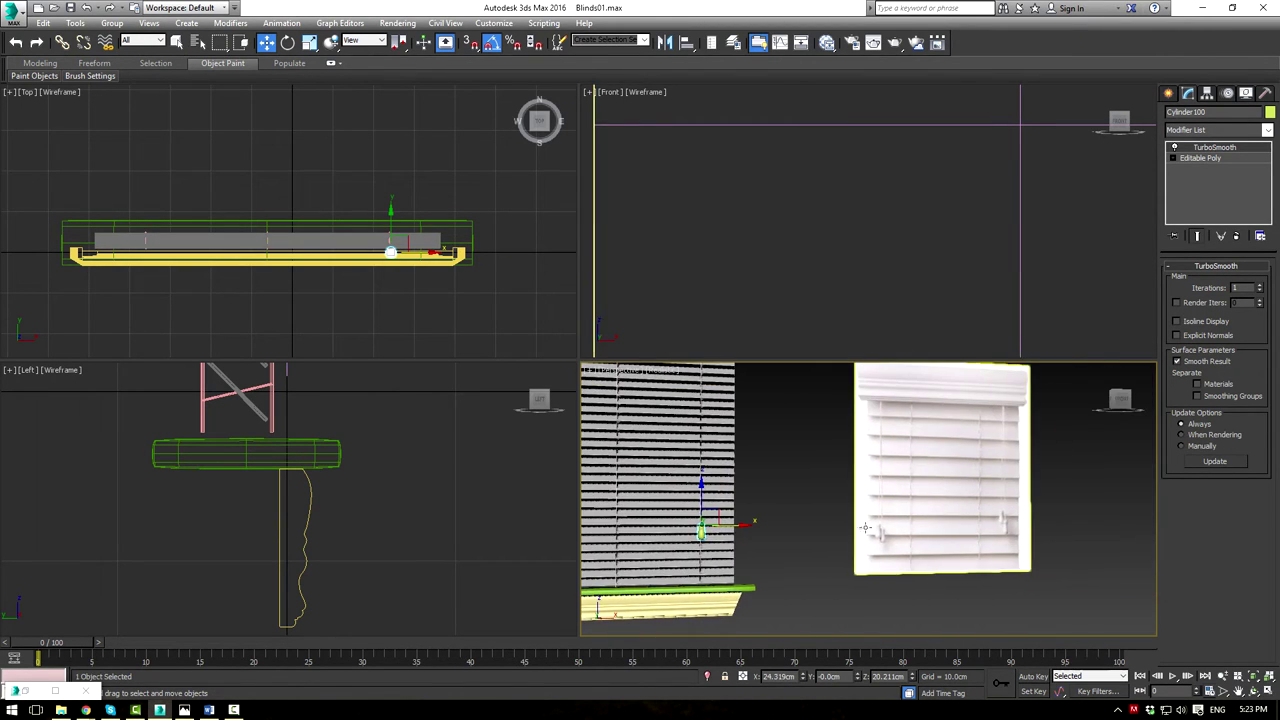
# Delete the reference image plane and assign one light grey object color to all remaining objects
pyautogui.click(966, 494)
pyautogui.press('Delete')
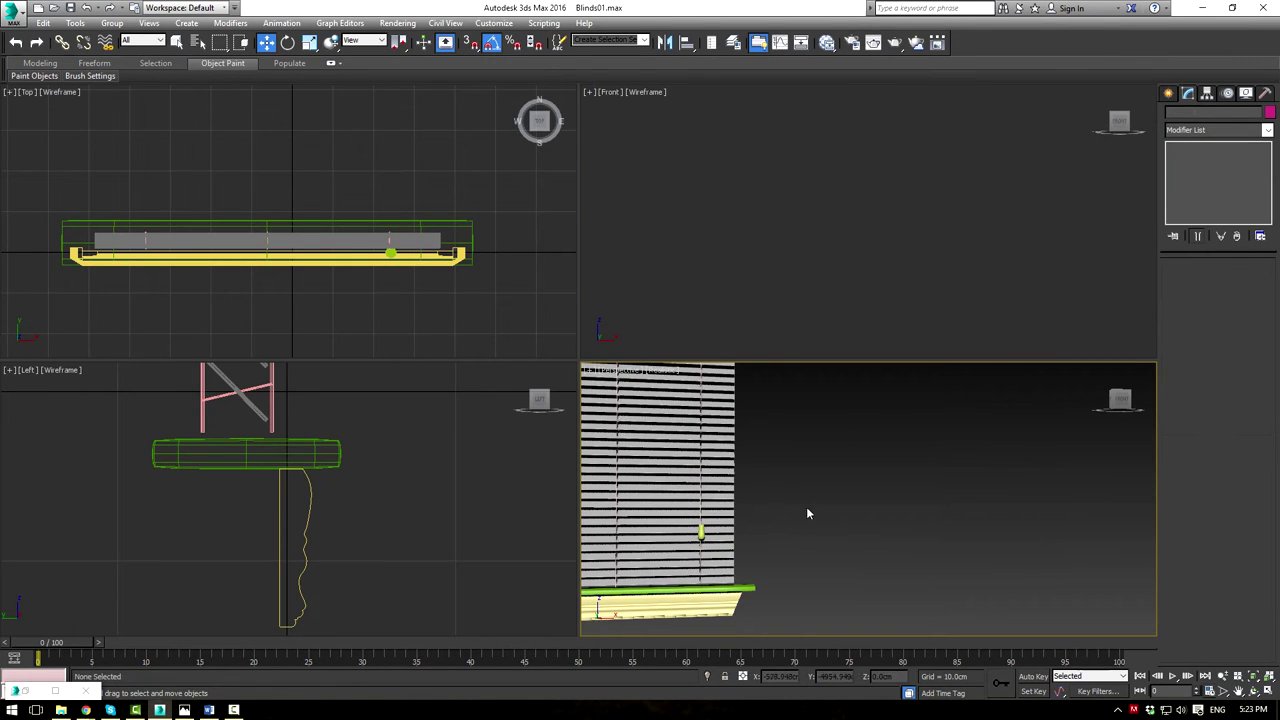
pyautogui.moveTo(806, 514); pyautogui.dragTo(1011, 520, button='middle')
pyautogui.scroll(-3, 1011, 520)
pyautogui.hotkey('ctrl', 'a')
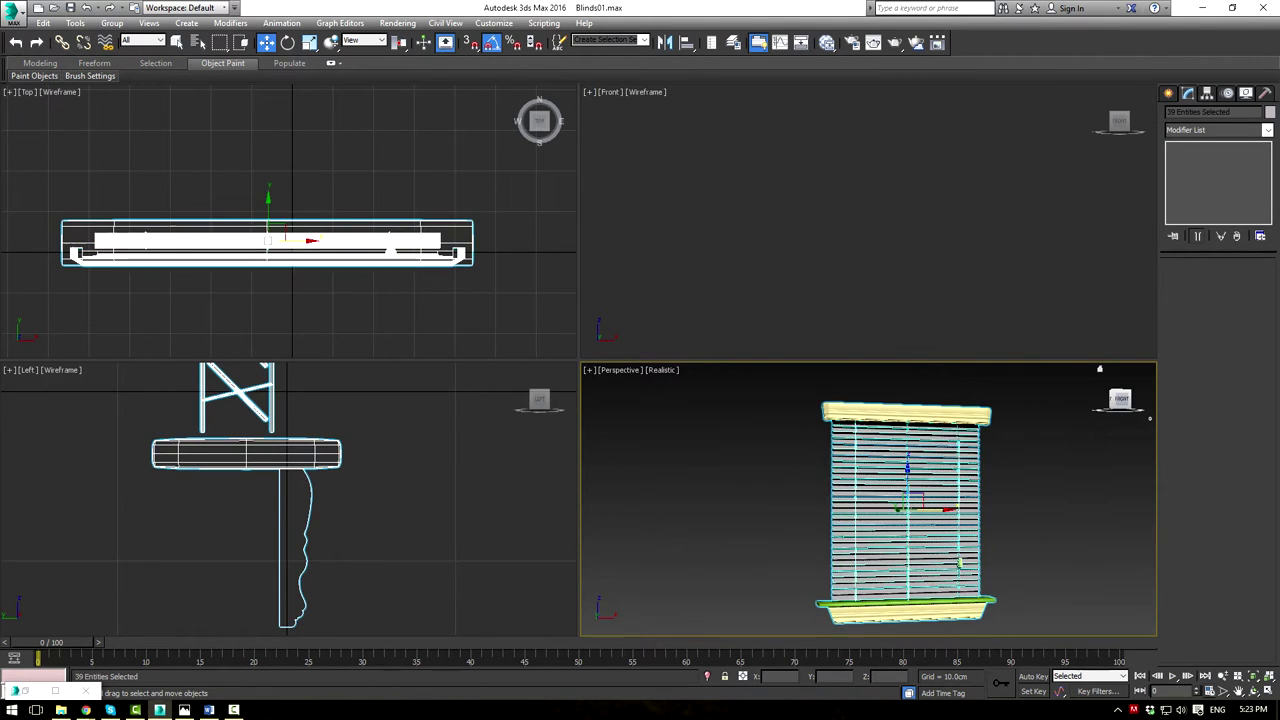
pyautogui.click(1269, 114)
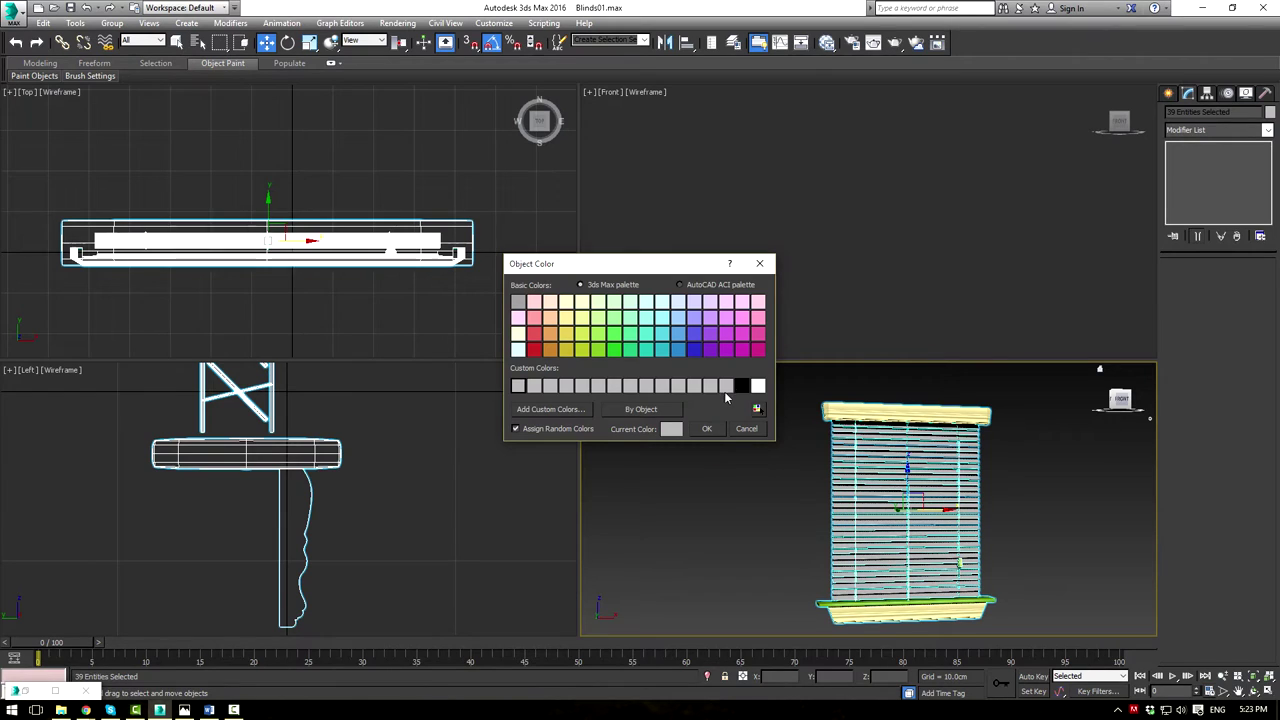
pyautogui.click(706, 429)
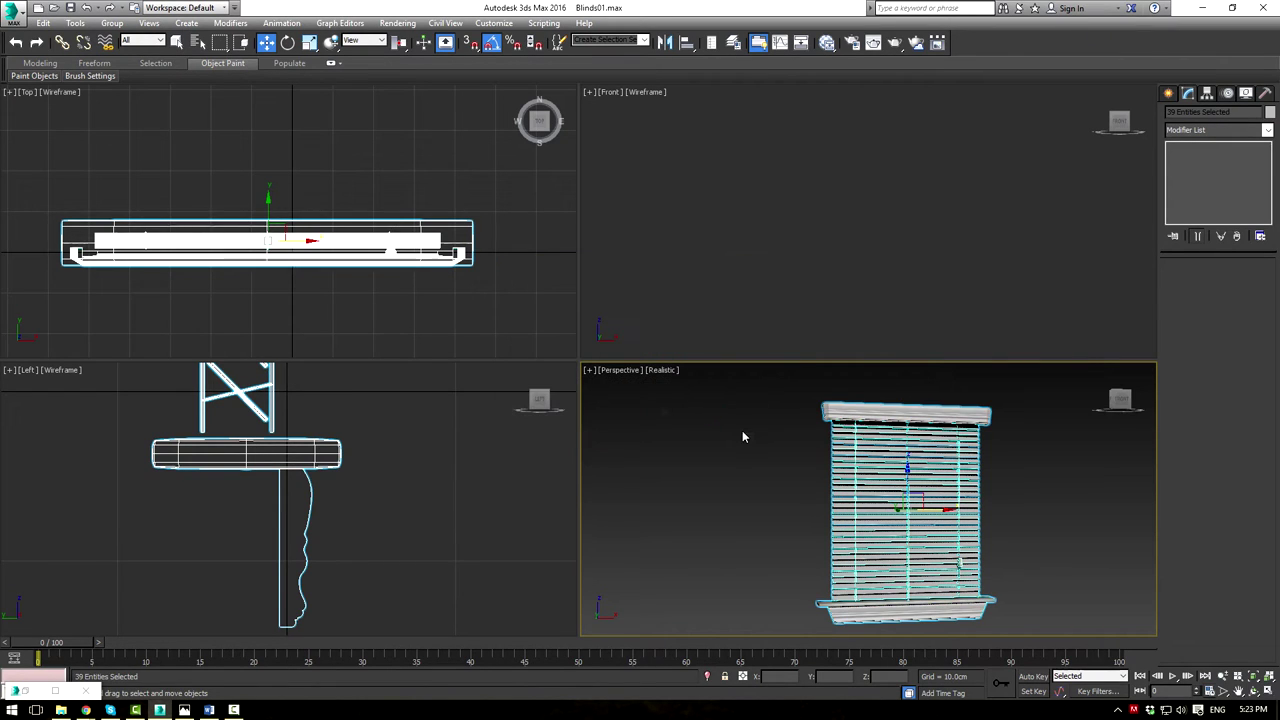
# Save the scene as a new file named Blinds02.max and clear the selection
pyautogui.click(8, 20)
pyautogui.click(40, 165)
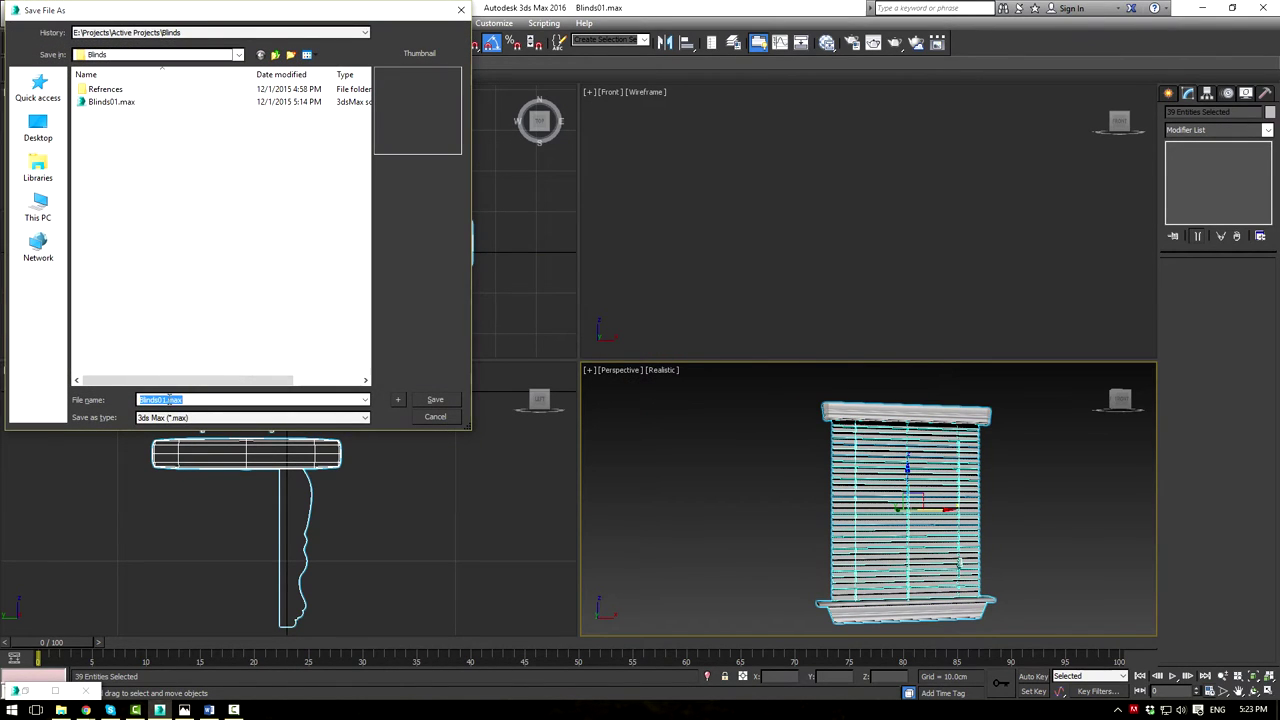
pyautogui.write('2')
pyautogui.press('Return')
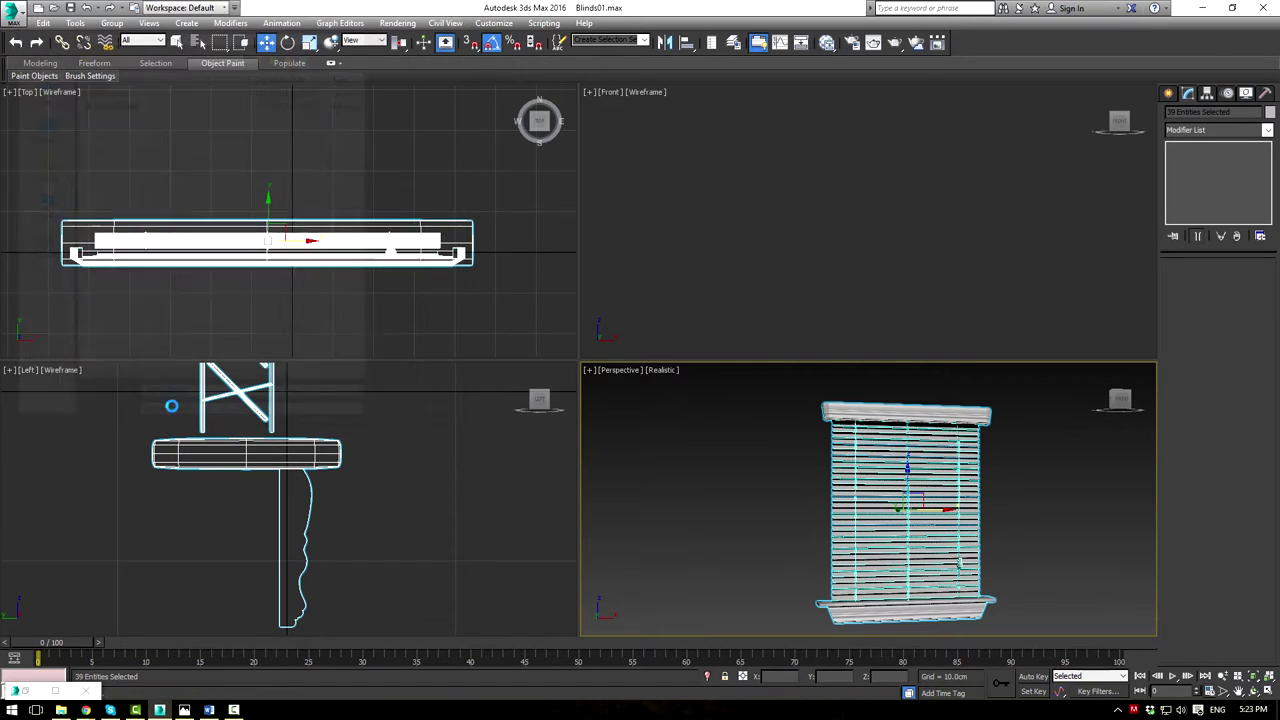
pyautogui.click(693, 515)
# Move the knob higher and slightly right of the right-hand ladder cord, and scale it uniformly to 87%
pyautogui.moveTo(693, 515); pyautogui.dragTo(618, 469, button='middle')
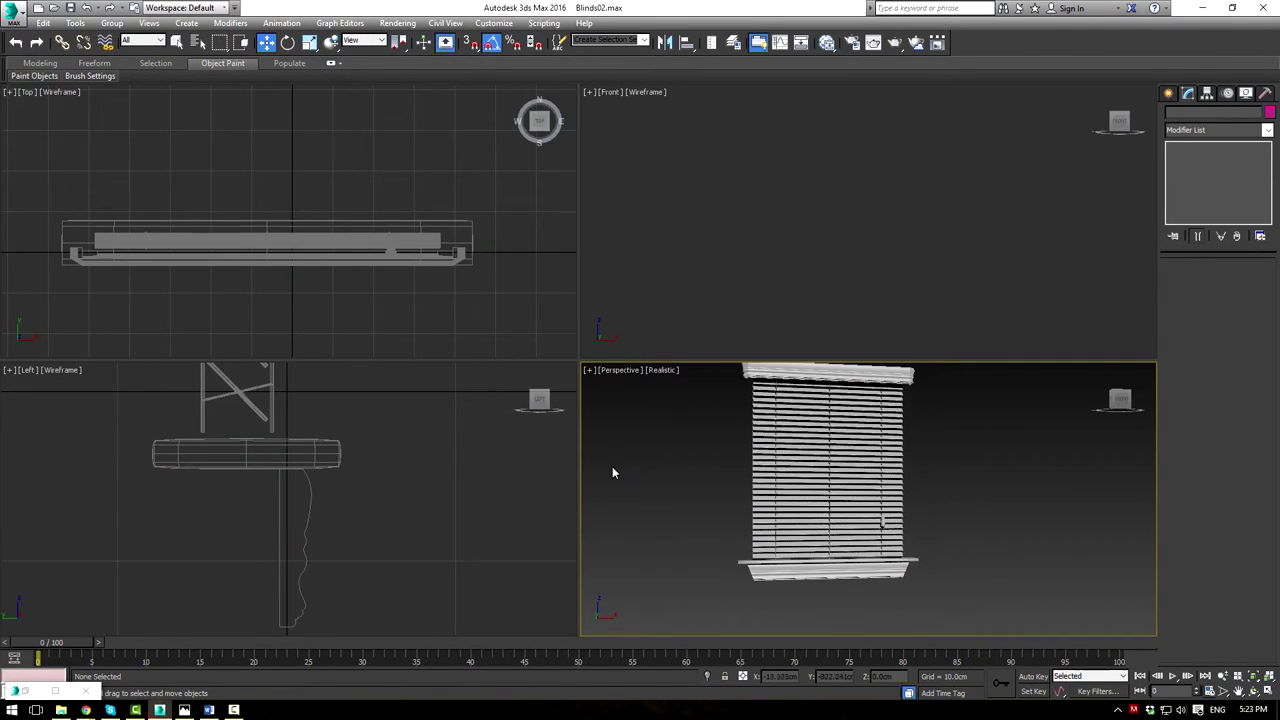
pyautogui.hotkey('alt', 'w')
pyautogui.moveTo(697, 456); pyautogui.dragTo(745, 497, button='middle')
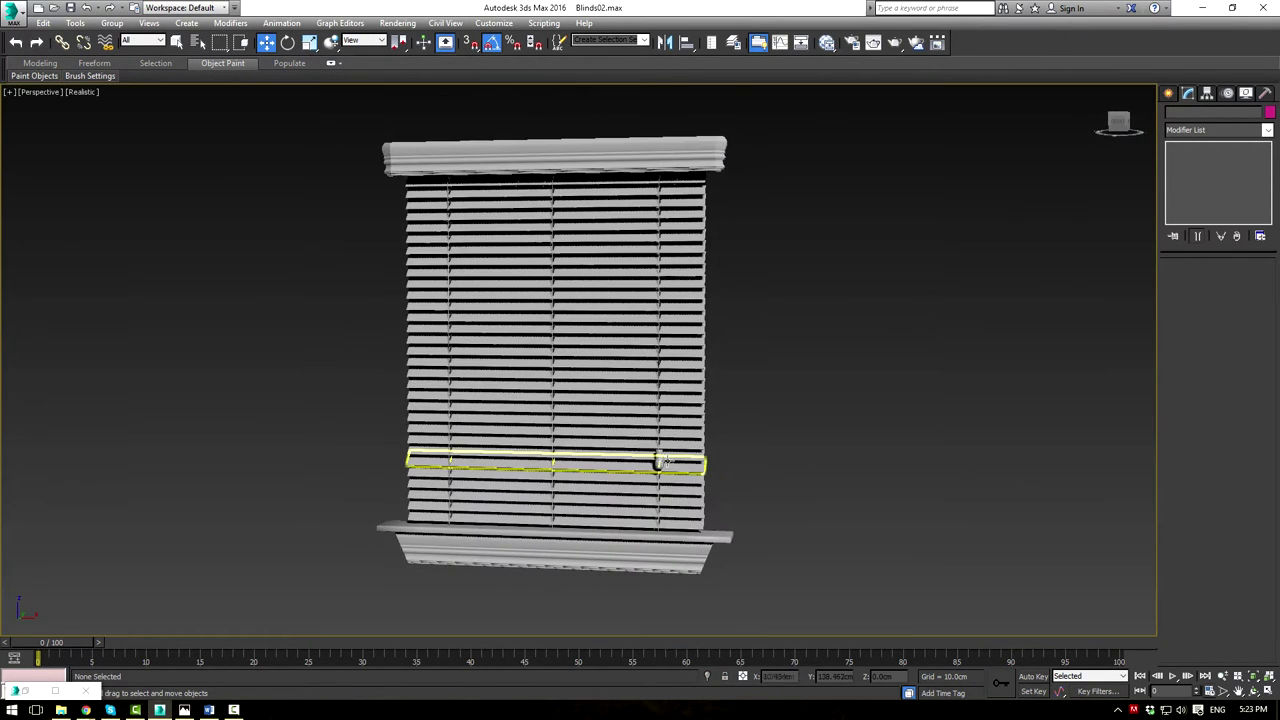
pyautogui.click(659, 458)
pyautogui.moveTo(676, 435); pyautogui.dragTo(692, 370)
pyautogui.press('r')
pyautogui.moveTo(680, 377); pyautogui.dragTo(682, 389)
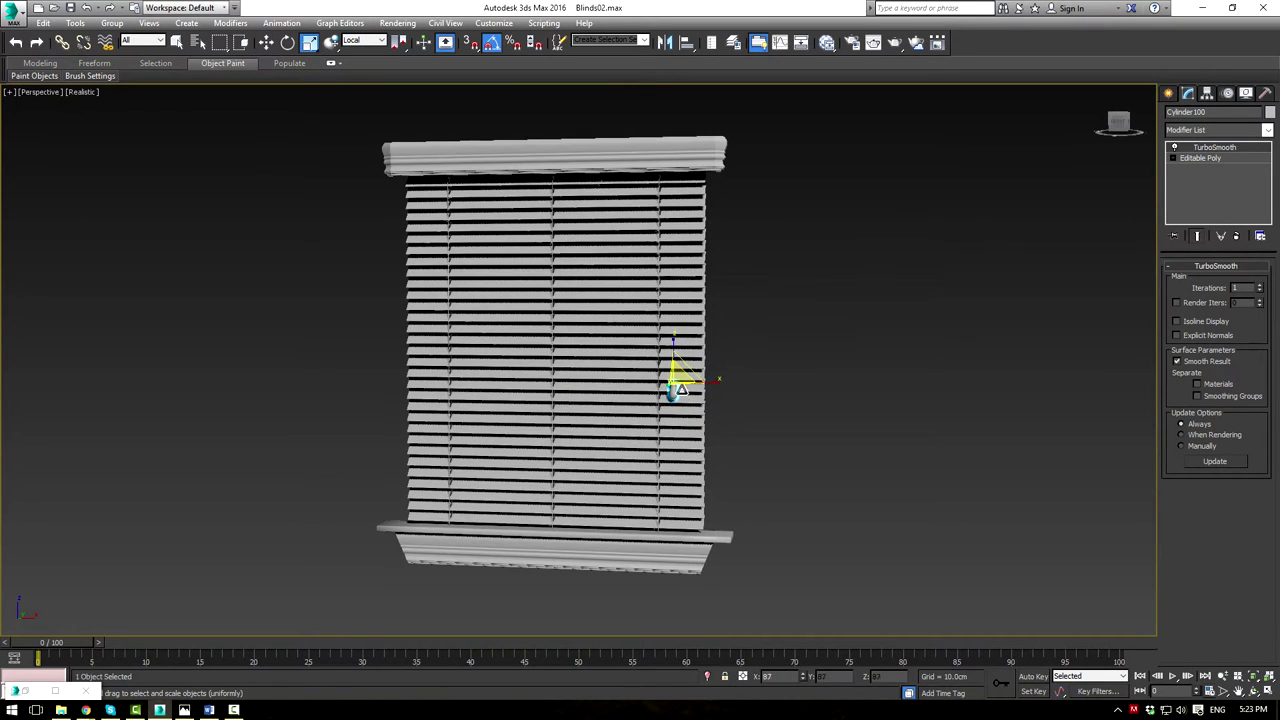
pyautogui.click(781, 417)
# Ungroup the right-hand ladder cord assembly of the blinds
pyautogui.keyDown('alt'); pyautogui.moveTo(781, 417); pyautogui.dragTo(743, 407, button='middle'); pyautogui.keyUp('alt')
pyautogui.scroll(5, 743, 405)
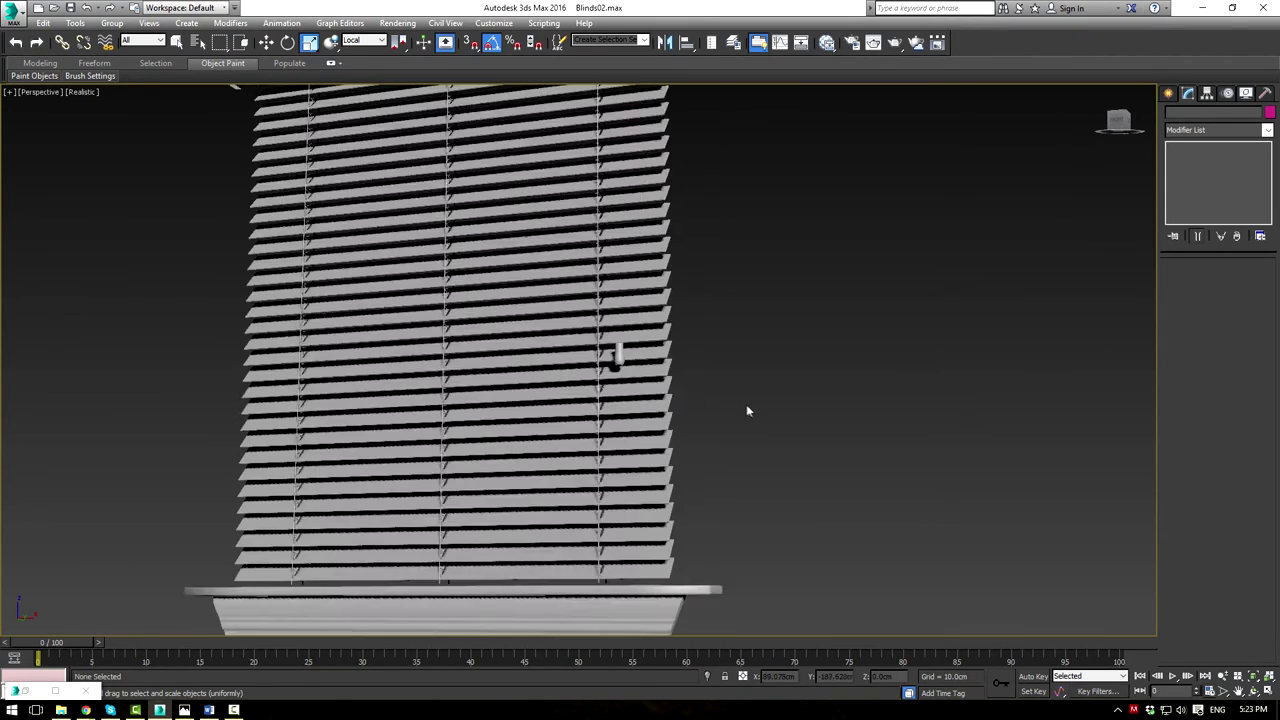
pyautogui.scroll(3, 745, 378)
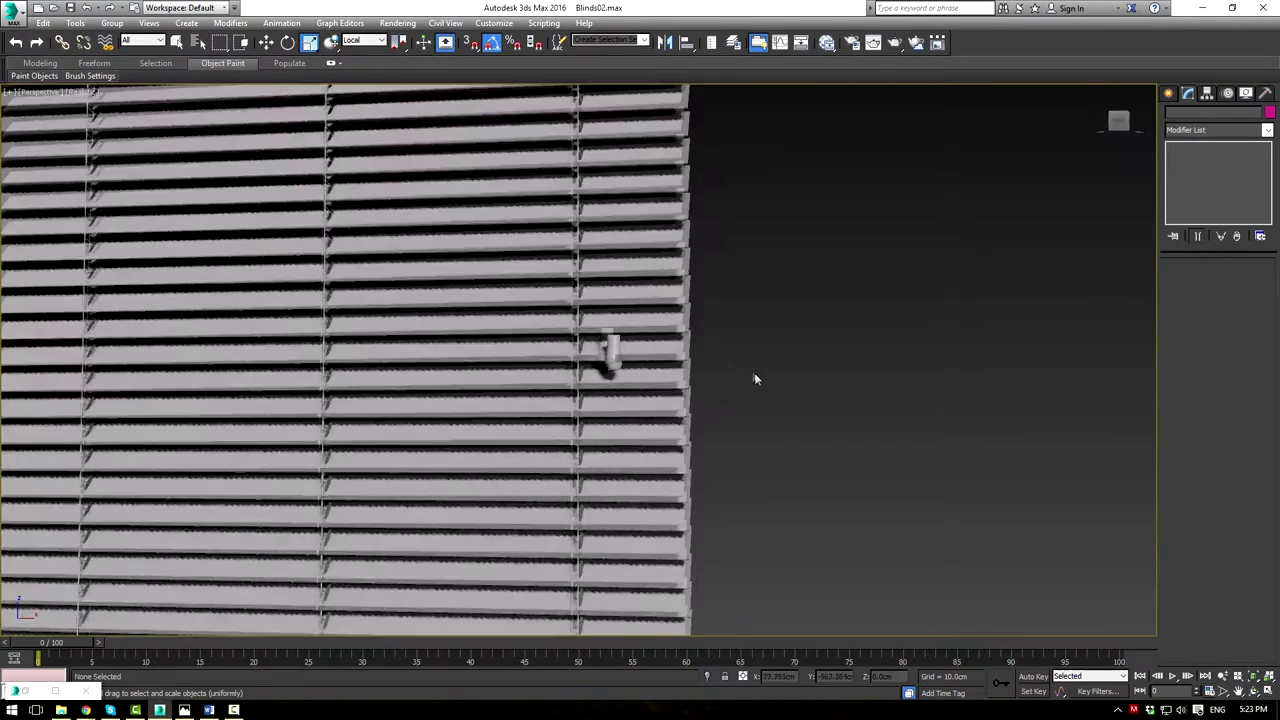
pyautogui.click(624, 264)
pyautogui.click(116, 25)
pyautogui.click(128, 53)
pyautogui.keyDown('alt'); pyautogui.moveTo(660, 245); pyautogui.dragTo(677, 220, button='middle'); pyautogui.keyUp('alt')
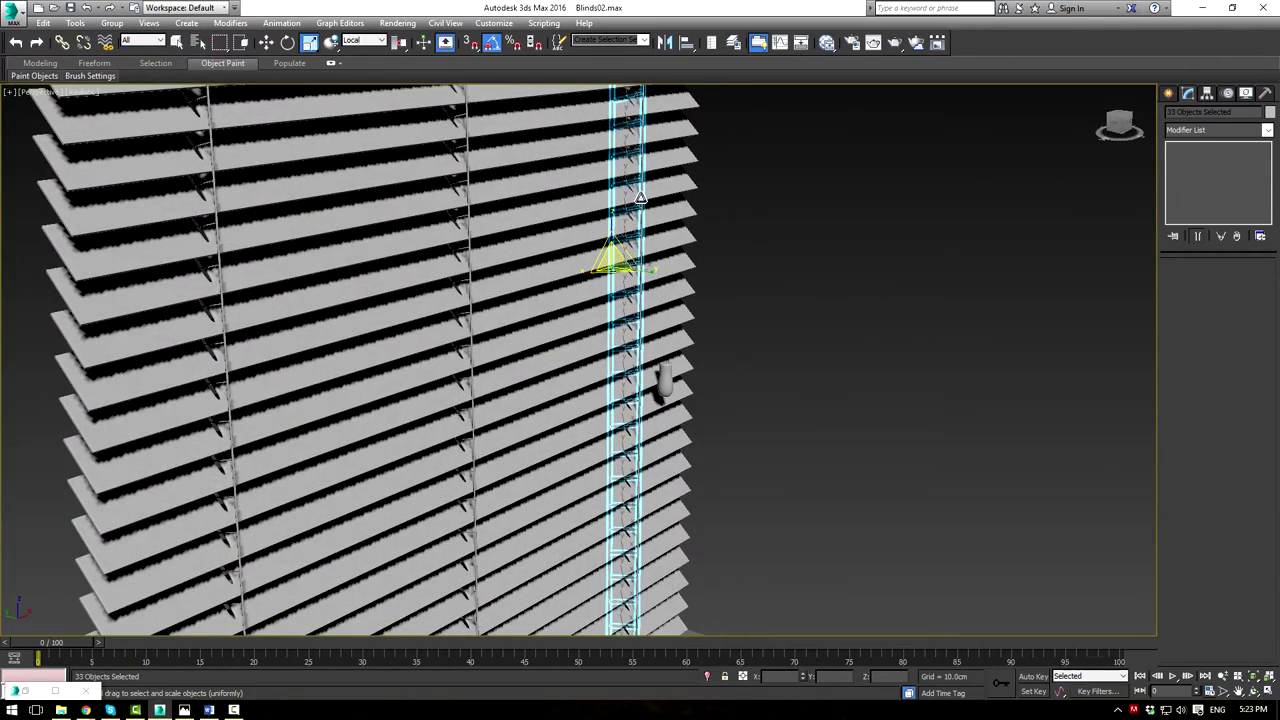
# Clone the front vertical cord of the right-hand ladder as one Copy, placed along X beyond the blinds' right edge
pyautogui.click(641, 198)
pyautogui.press('w')
pyautogui.keyDown('alt'); pyautogui.moveTo(744, 273); pyautogui.dragTo(736, 350, button='middle'); pyautogui.keyUp('alt')
pyautogui.scroll(-4, 740, 464)
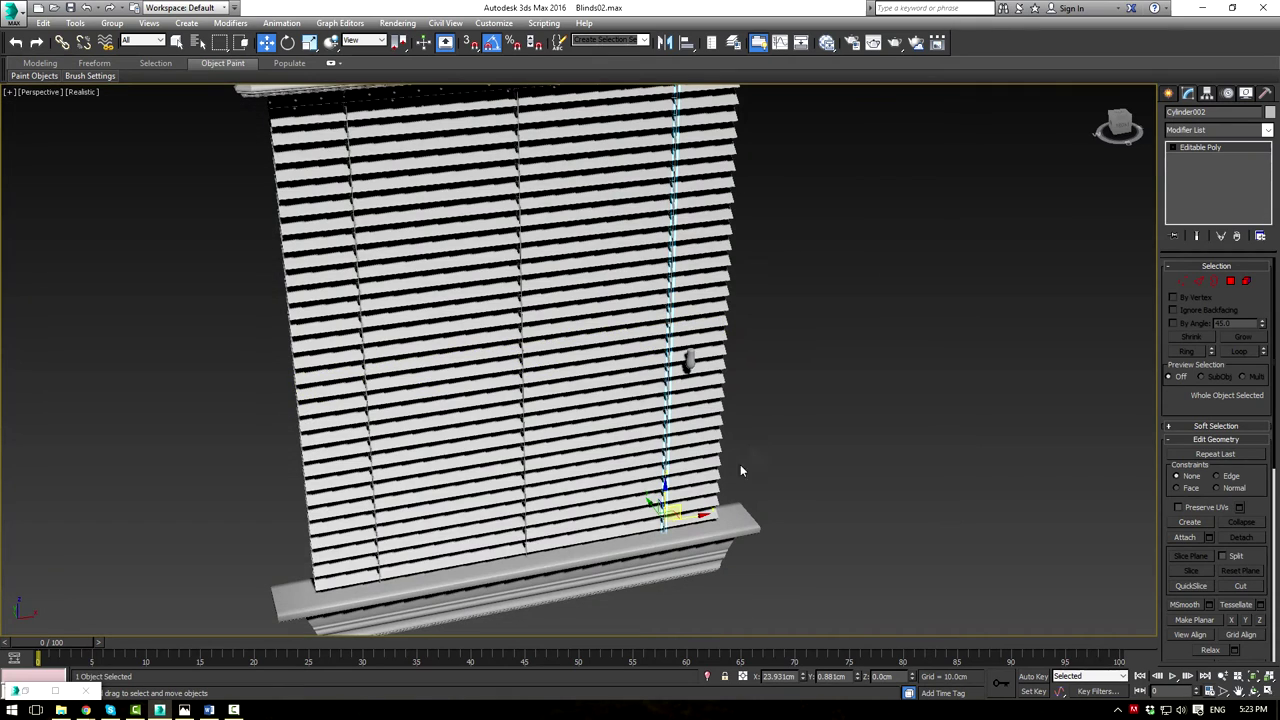
pyautogui.keyDown('shift'); pyautogui.moveTo(693, 516); pyautogui.dragTo(825, 500); pyautogui.keyUp('shift')
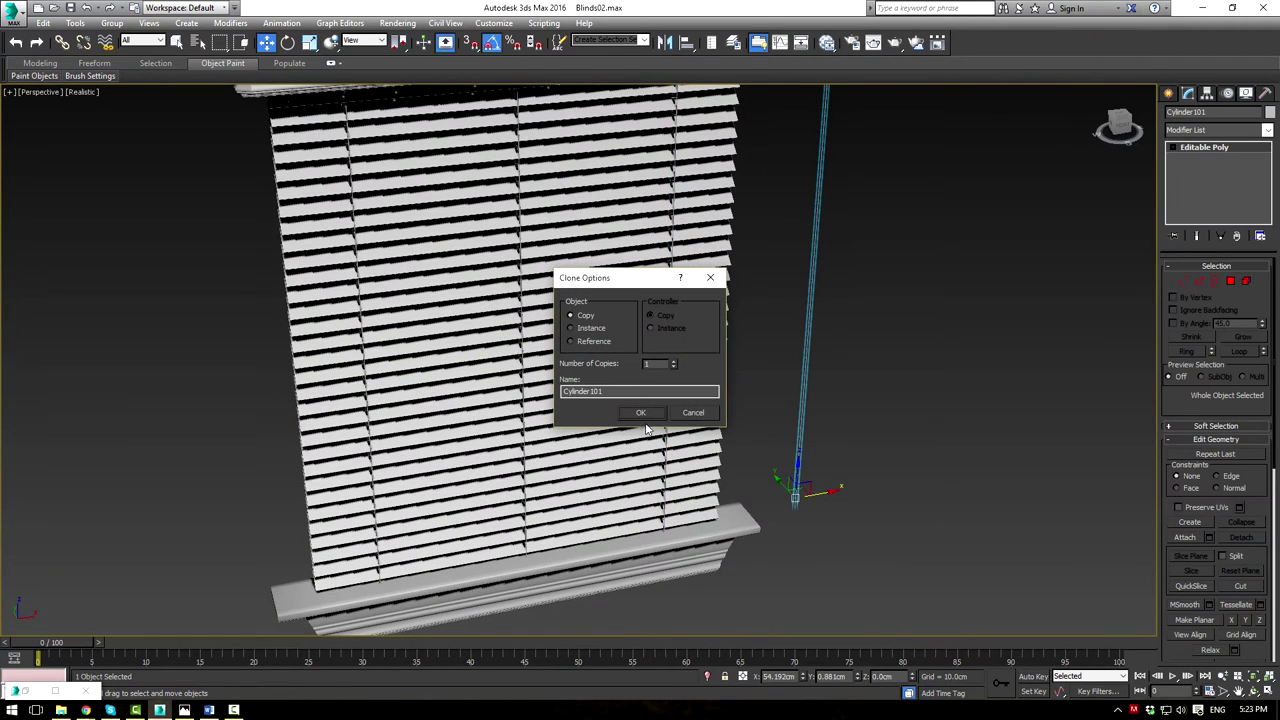
pyautogui.click(642, 413)
pyautogui.scroll(-6, 661, 192)
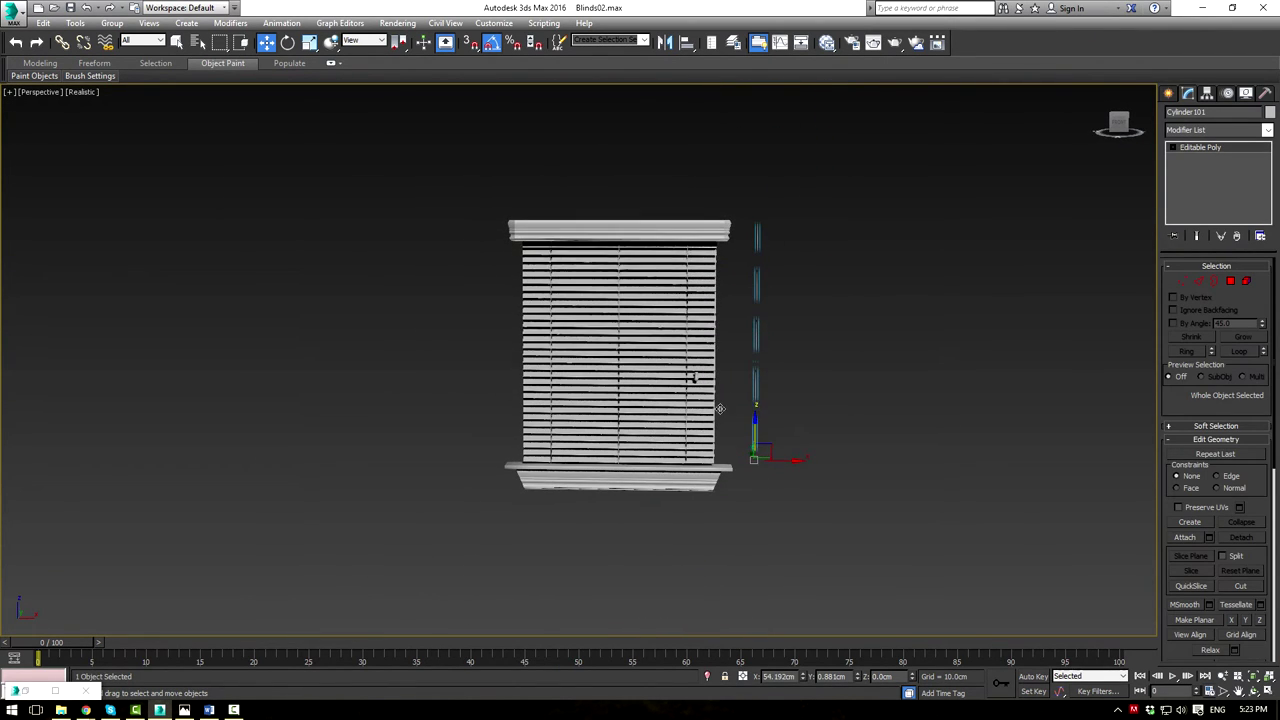
# Select the pieces of the original right-hand ladder cord and group them again
pyautogui.moveTo(705, 540); pyautogui.dragTo(612, 260)
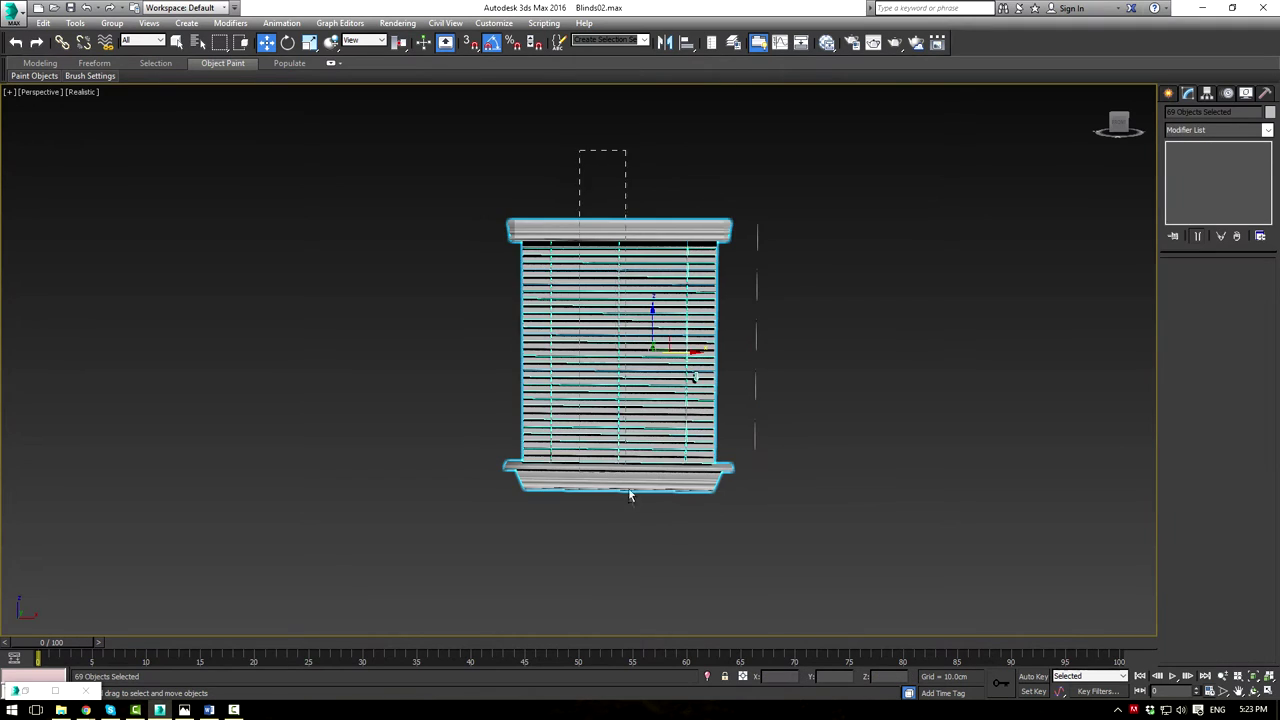
pyautogui.keyDown('alt'); pyautogui.moveTo(627, 453); pyautogui.dragTo(648, 526); pyautogui.keyUp('alt')
pyautogui.scroll(6, 698, 302)
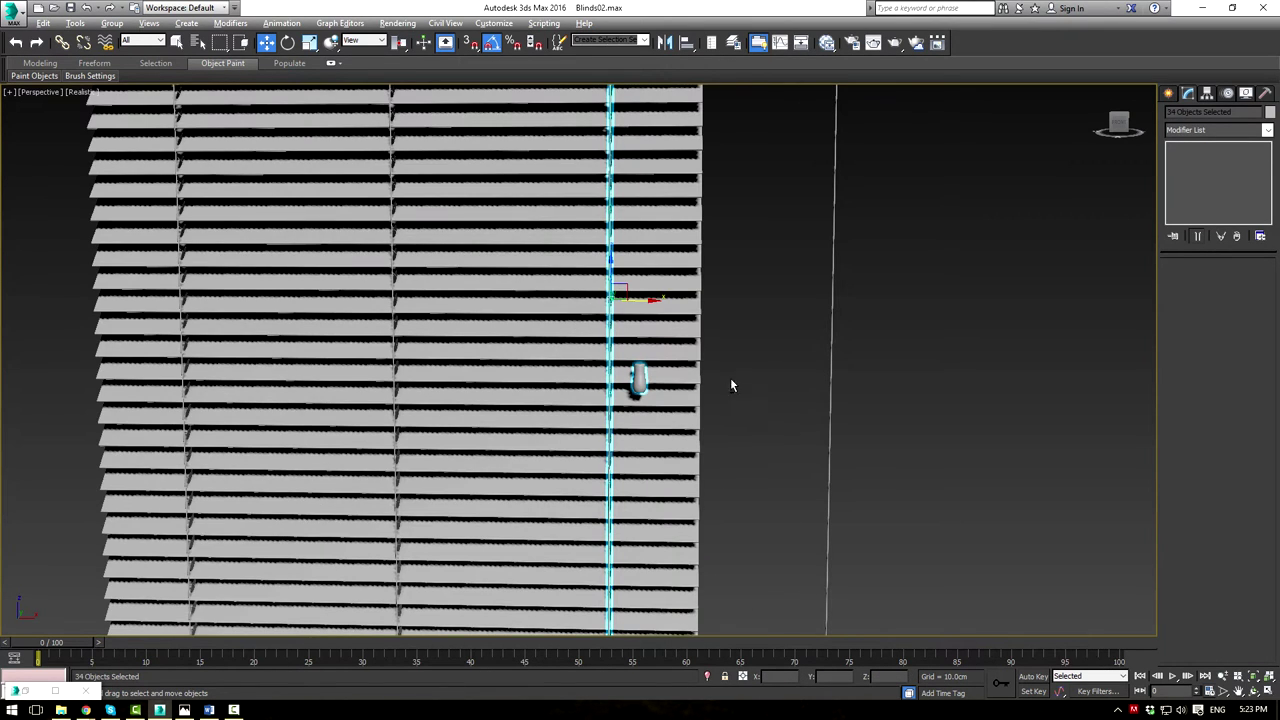
pyautogui.click(112, 23)
pyautogui.click(120, 40)
pyautogui.click(648, 379)
pyautogui.click(740, 356)
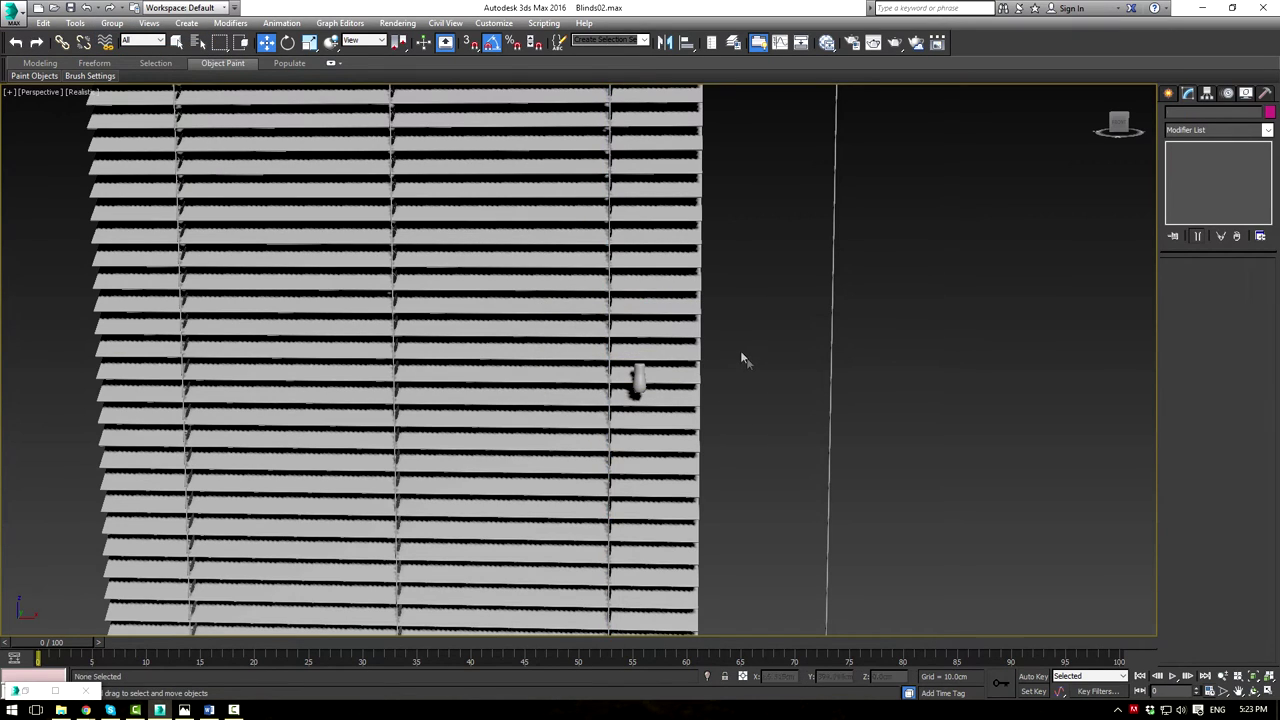
# Select the copied cord and show the Front view shaded in the four-viewport layout
pyautogui.click(829, 363)
pyautogui.hotkey('alt', 'w')
pyautogui.rightClick(786, 268)
pyautogui.press('z')
pyautogui.scroll(-2, 814, 264)
pyautogui.scroll(1, 829, 275)
pyautogui.press('F3')
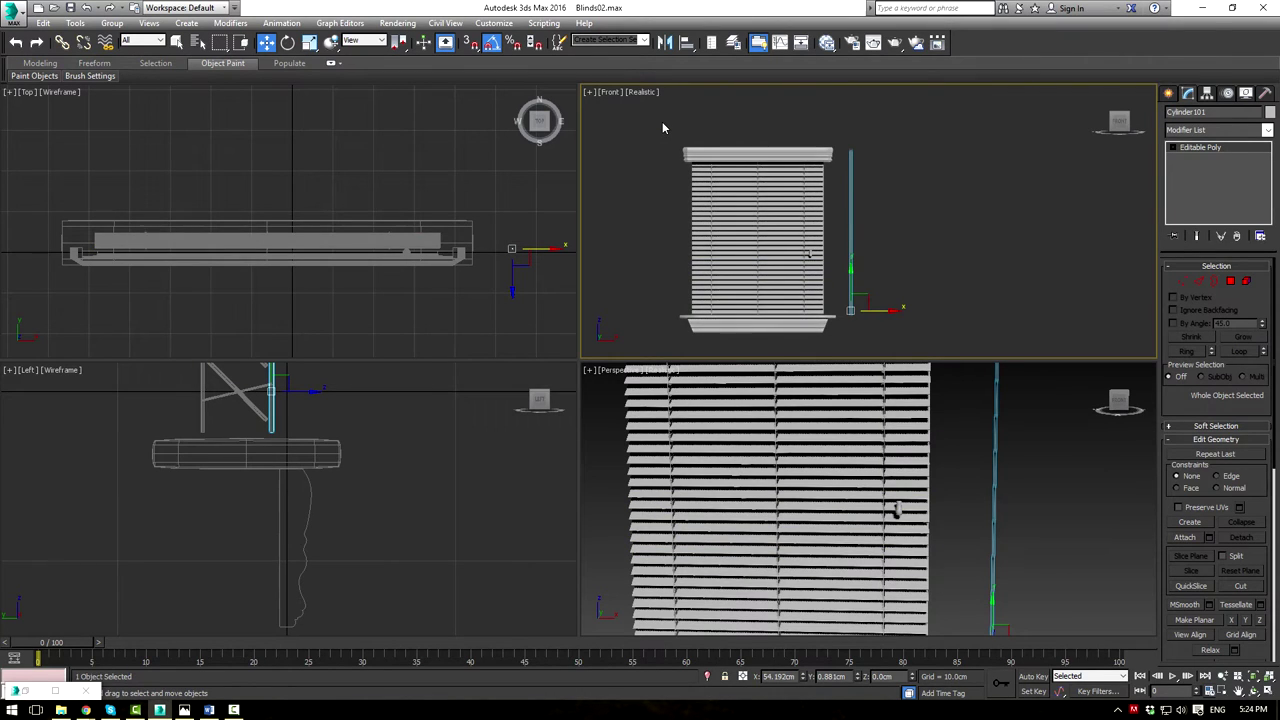
# Hide the slats and the ladder cord groups, leaving the knob and the copied cord displayed
pyautogui.rightClick(790, 282)
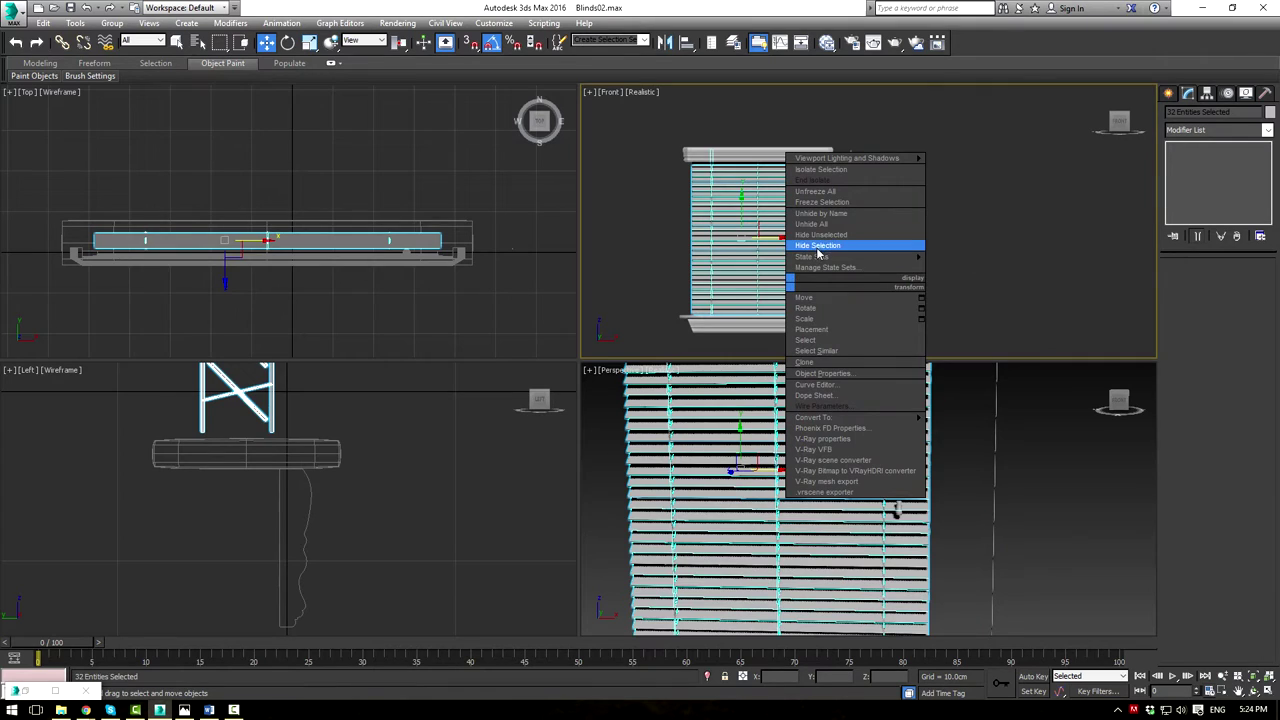
pyautogui.click(820, 250)
pyautogui.scroll(3, 917, 255)
pyautogui.click(694, 218)
pyautogui.rightClick(718, 182)
pyautogui.click(744, 152)
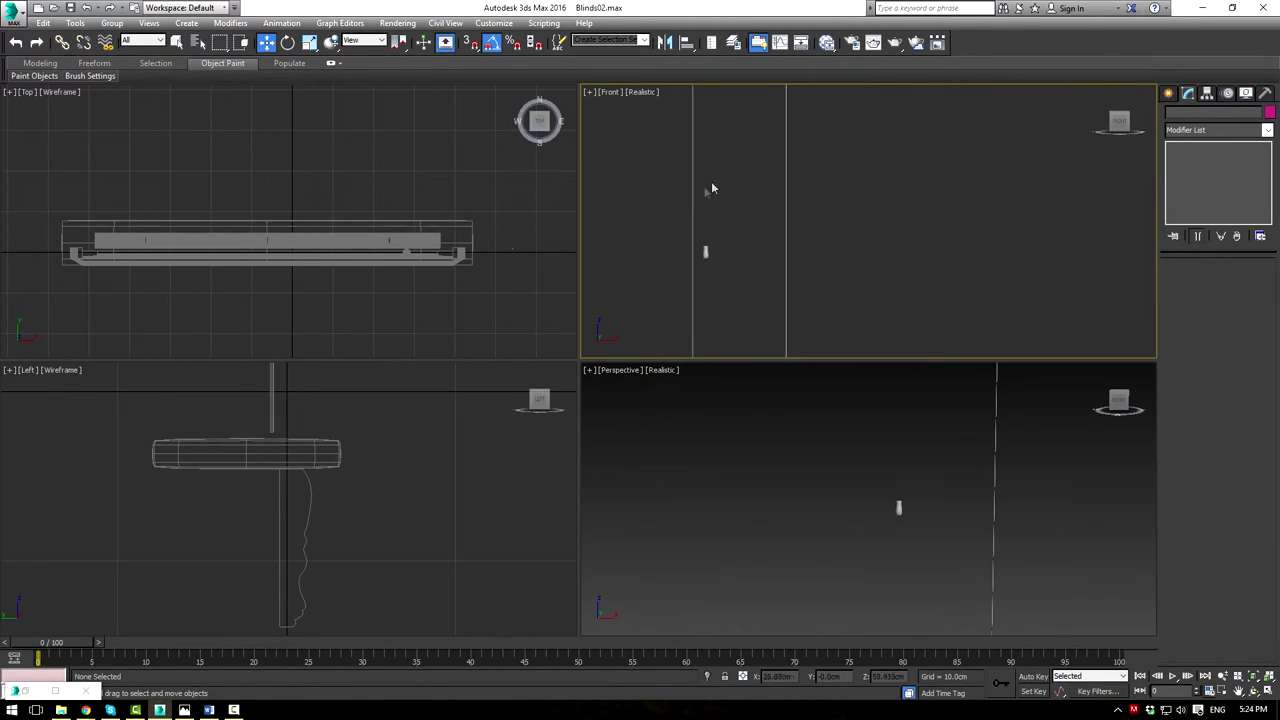
# Move the copied cord about -25.8 cm along X in the Front view to line it up with the knob
pyautogui.scroll(-3, 826, 220)
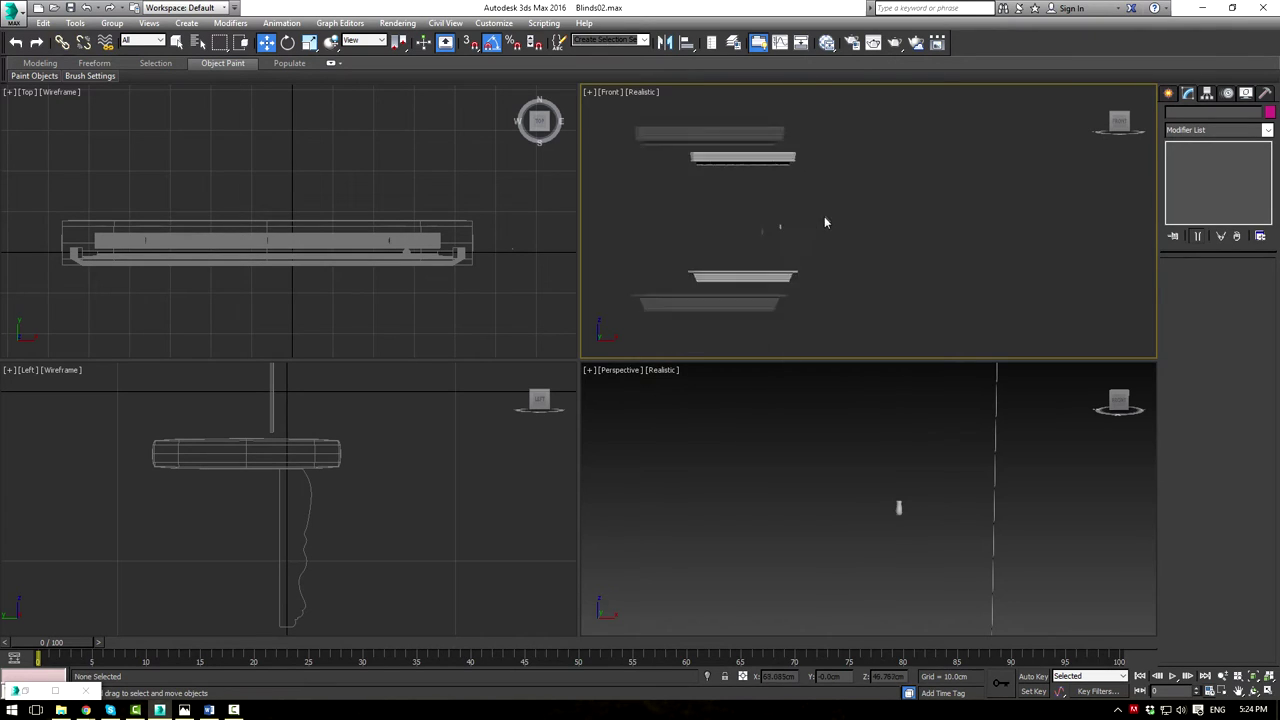
pyautogui.scroll(3, 802, 221)
pyautogui.moveTo(813, 210); pyautogui.dragTo(779, 219)
pyautogui.scroll(3, 820, 232)
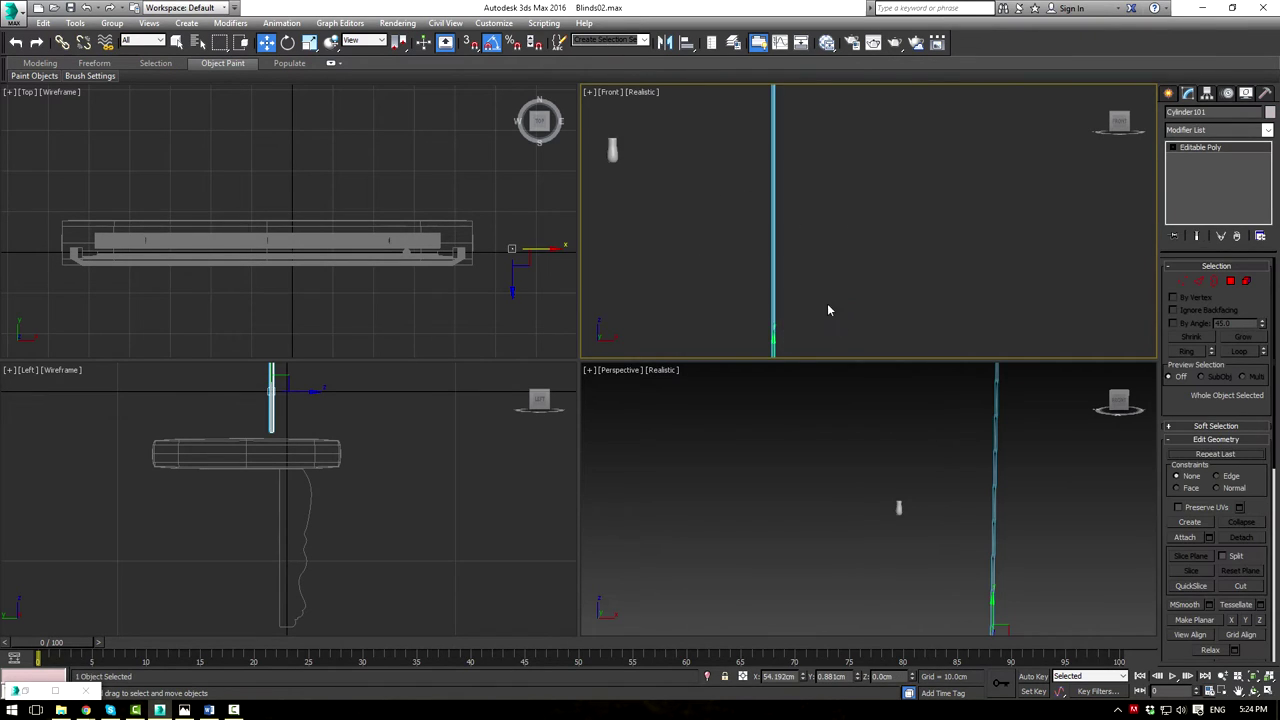
pyautogui.moveTo(827, 303); pyautogui.dragTo(899, 195, button='middle')
pyautogui.scroll(-1, 895, 200)
pyautogui.moveTo(876, 249); pyautogui.dragTo(765, 249)
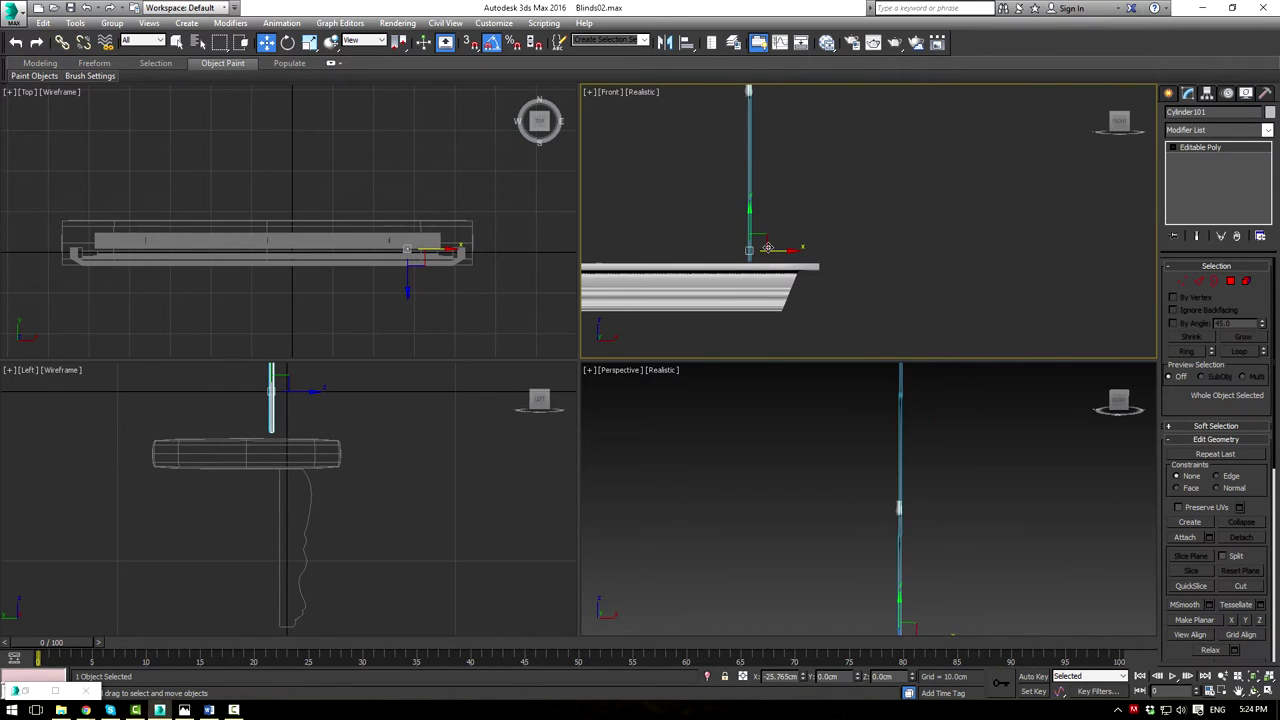
# Shorten the copied cord by raising its bottom vertices to just below the knob, at about Z 30.3 cm, and leave vertex editing
pyautogui.press('1')
pyautogui.moveTo(700, 223); pyautogui.dragTo(784, 309)
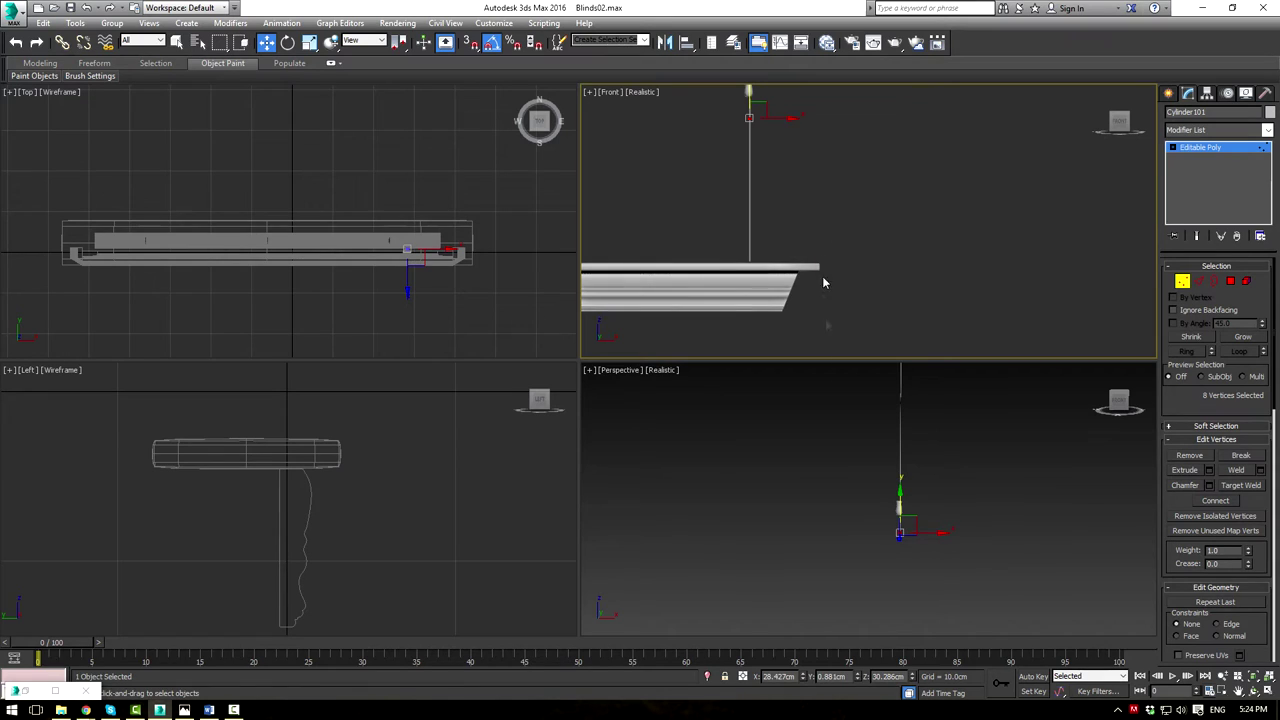
pyautogui.keyDown('alt'); pyautogui.moveTo(873, 532); pyautogui.dragTo(818, 523, button='middle'); pyautogui.keyUp('alt')
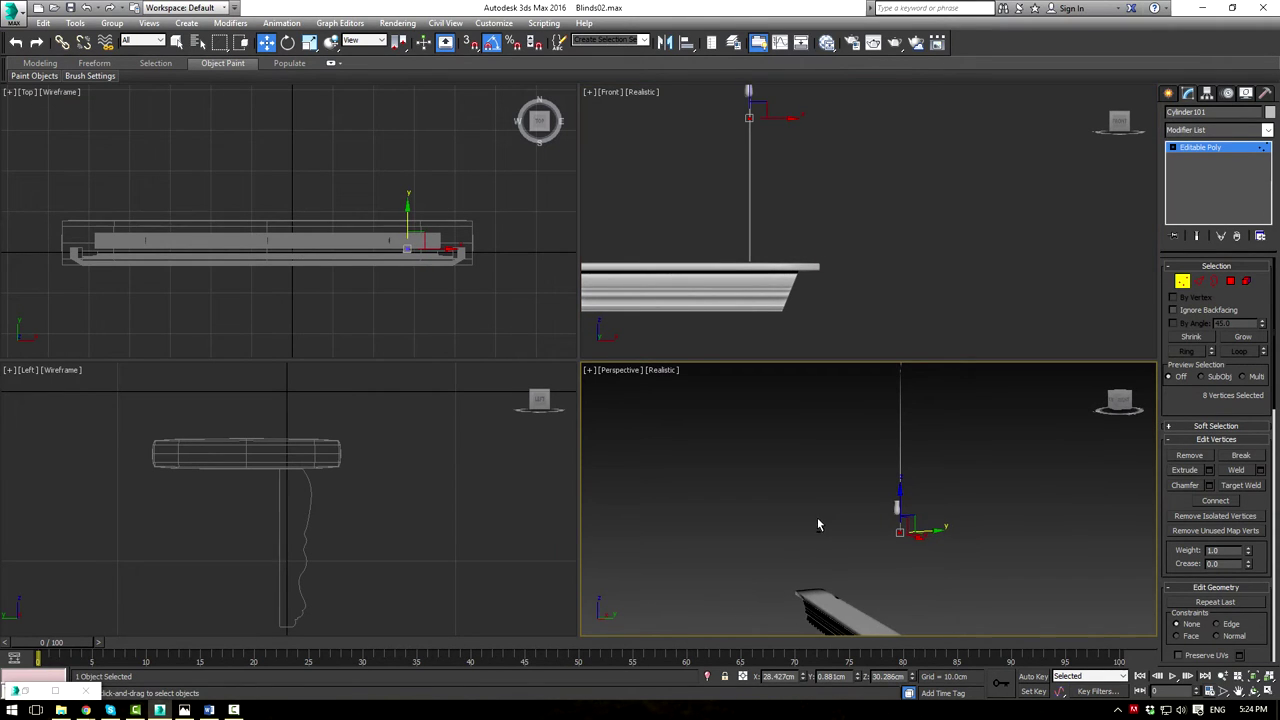
pyautogui.scroll(-8, 444, 446)
pyautogui.moveTo(440, 450); pyautogui.dragTo(426, 566, button='middle')
pyautogui.click(1197, 148)
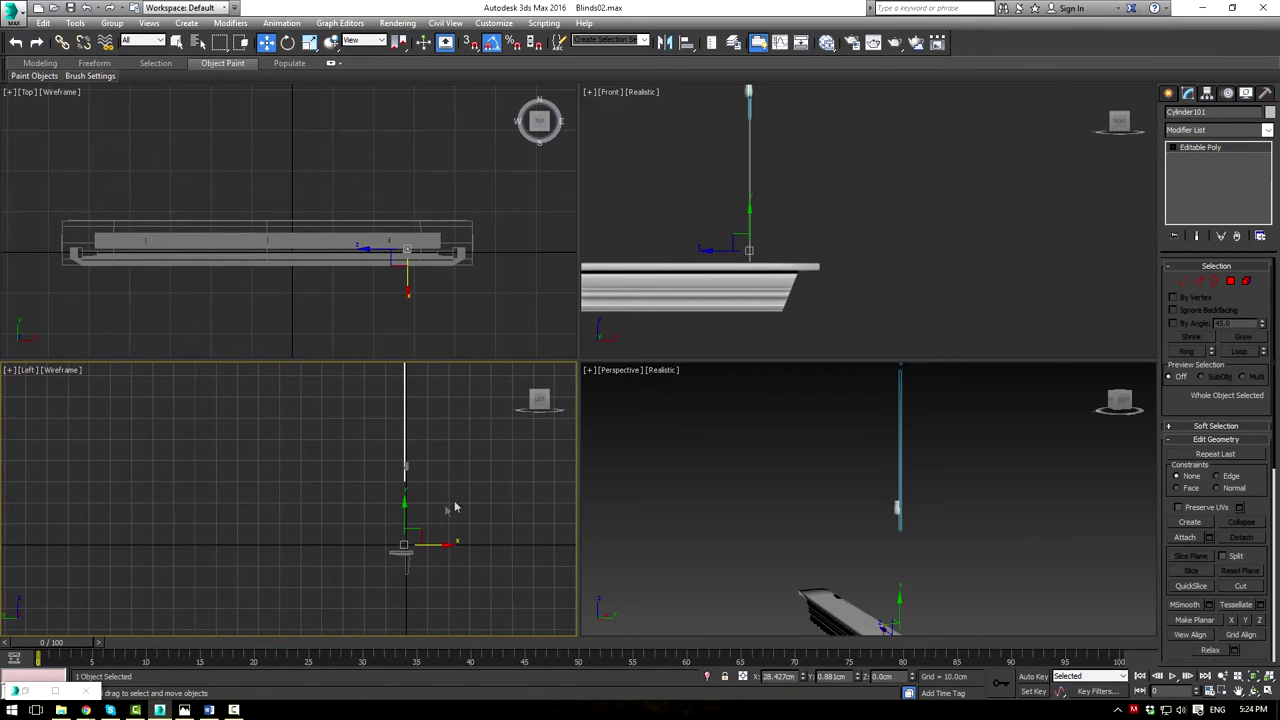
# Move the shortened cord in depth in the Left view to align it with the knob, at about Y 0.03 cm
pyautogui.scroll(2, 448, 507)
pyautogui.moveTo(431, 553); pyautogui.dragTo(434, 552)
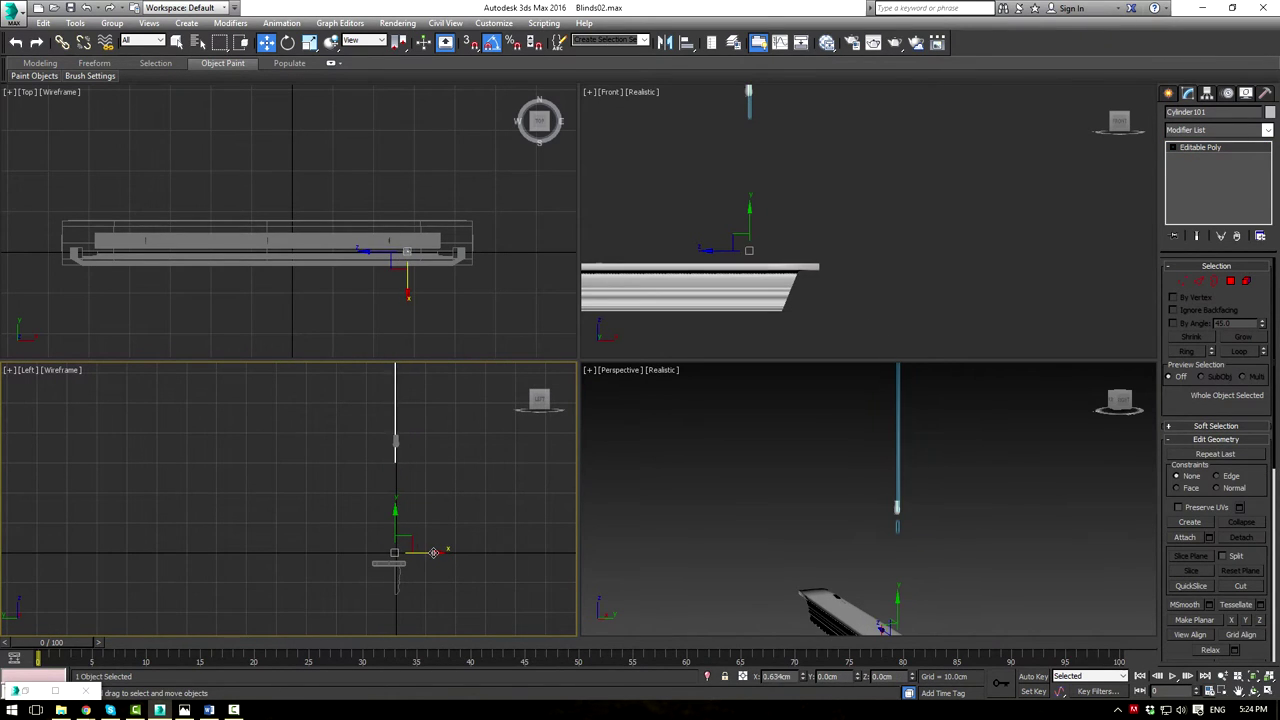
pyautogui.scroll(4, 440, 519)
pyautogui.scroll(-2, 416, 503)
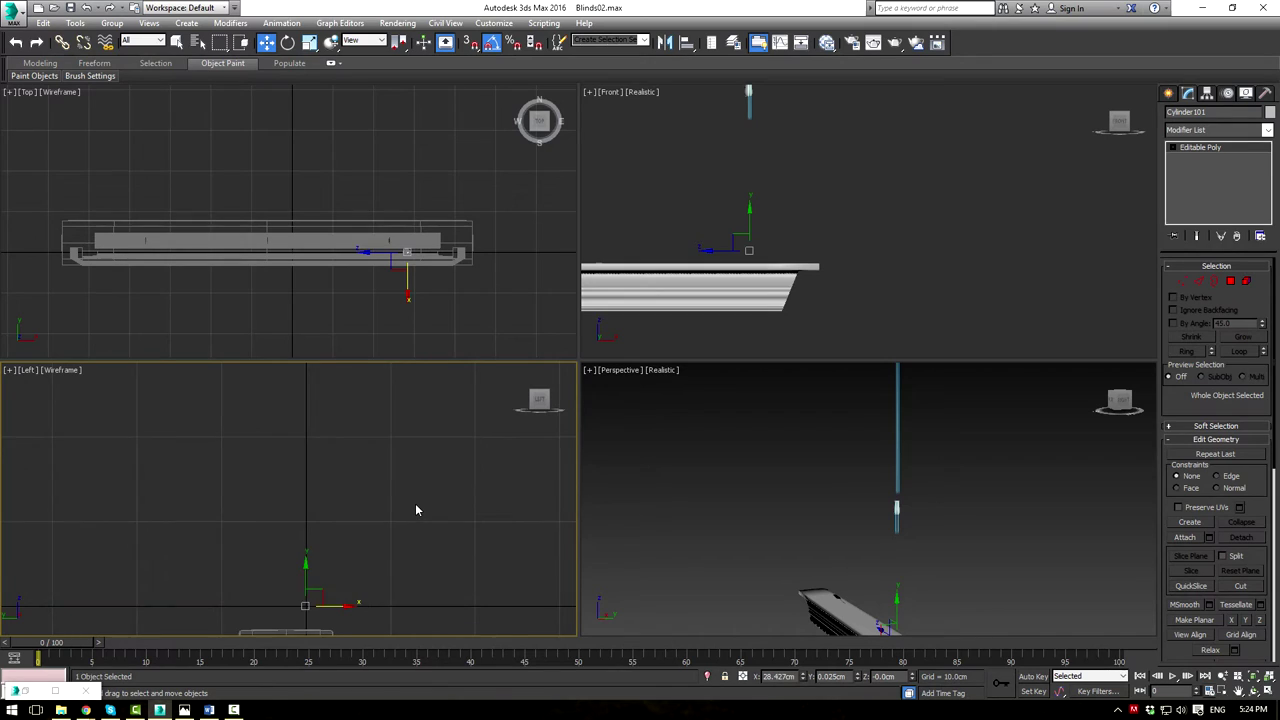
# Raise the copied cord's bottom vertices into the knob, at about Z 36.8 cm, and leave vertex editing
pyautogui.moveTo(416, 499); pyautogui.dragTo(431, 530, button='middle')
pyautogui.press('1')
pyautogui.moveTo(381, 473); pyautogui.dragTo(383, 526, button='middle')
pyautogui.scroll(4, 363, 489)
pyautogui.moveTo(344, 457); pyautogui.dragTo(353, 483, button='middle')
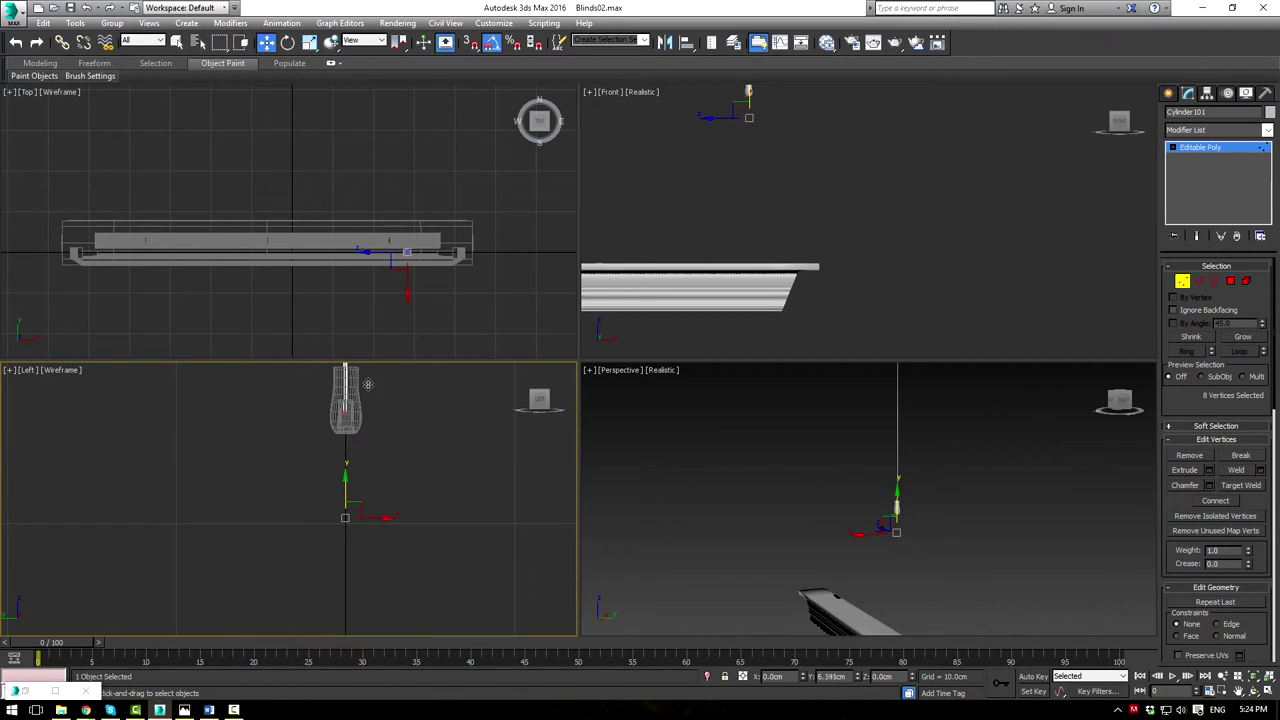
pyautogui.moveTo(424, 404); pyautogui.dragTo(427, 496, button='middle')
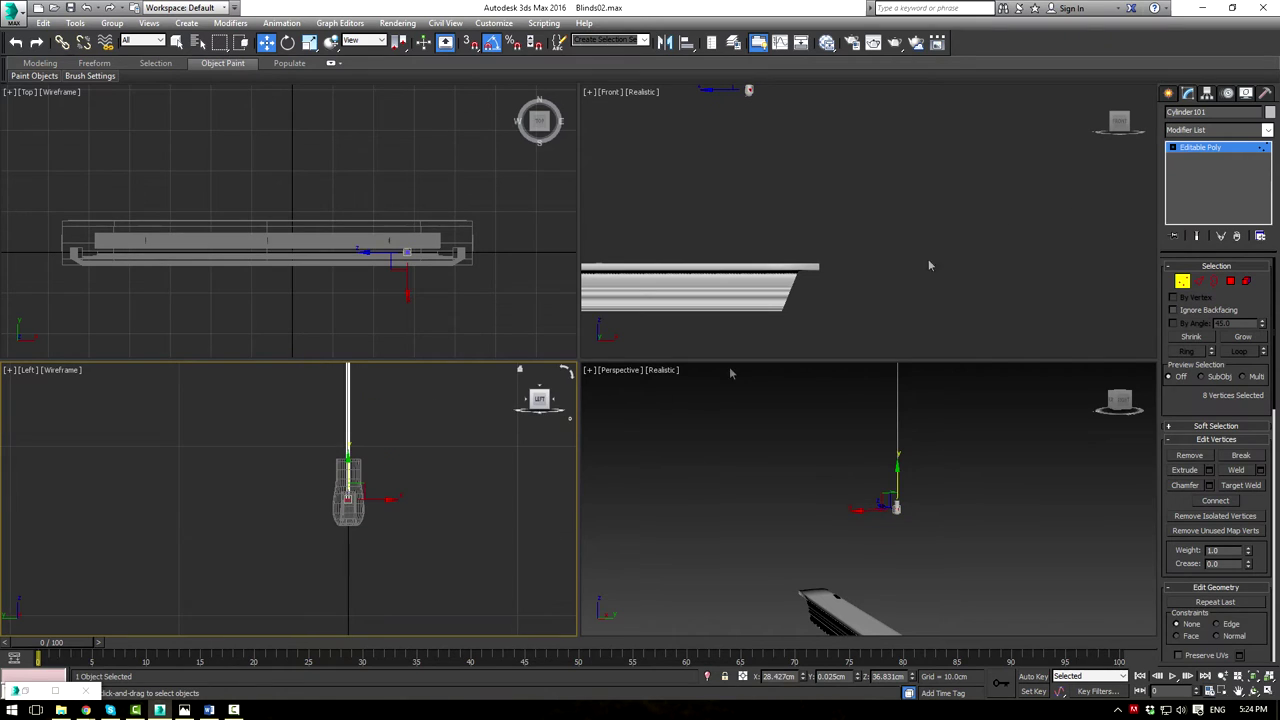
pyautogui.click(1186, 150)
# Center the cord inside the knob in the Top view, at about X 28.13 cm and Y 0 cm
pyautogui.scroll(2, 423, 505)
pyautogui.scroll(12, 446, 266)
pyautogui.moveTo(280, 263); pyautogui.dragTo(576, 247, button='middle')
pyautogui.scroll(2, 397, 241)
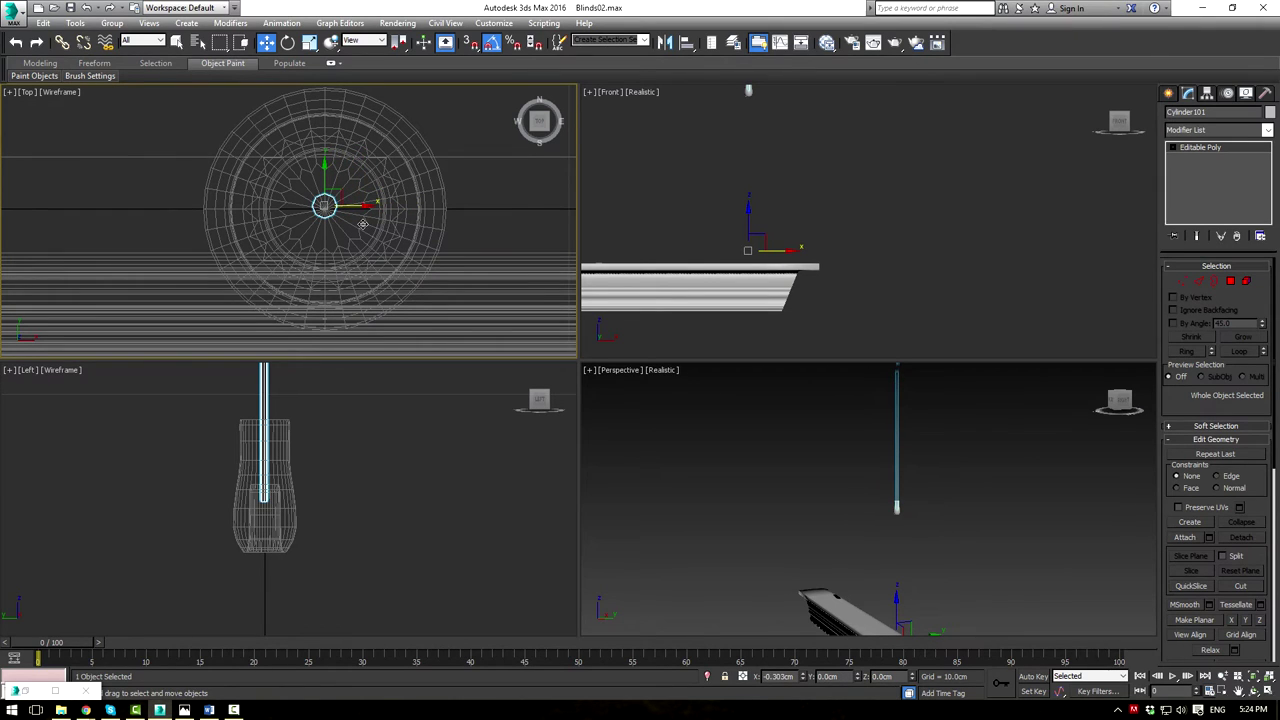
pyautogui.scroll(2, 330, 200)
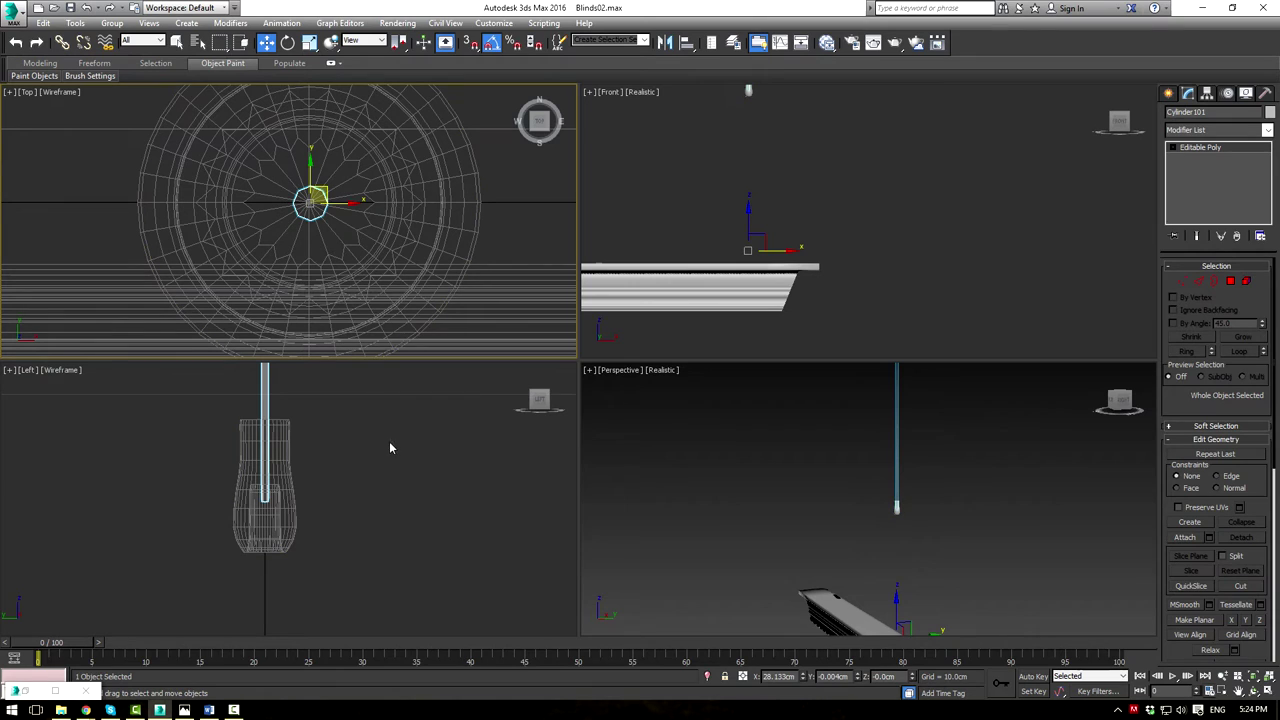
# Examine how the cord sits in the knob and under the headrail, enlarging the Perspective view to full size
pyautogui.press('1')
pyautogui.click(450, 472)
pyautogui.scroll(-5, 438, 462)
pyautogui.moveTo(438, 462)
pyautogui.keyDown('alt'); pyautogui.mouseDown(button='middle')
pyautogui.moveTo(449, 485)
pyautogui.moveTo(433, 458)
pyautogui.mouseUp(button='middle'); pyautogui.keyUp('alt')
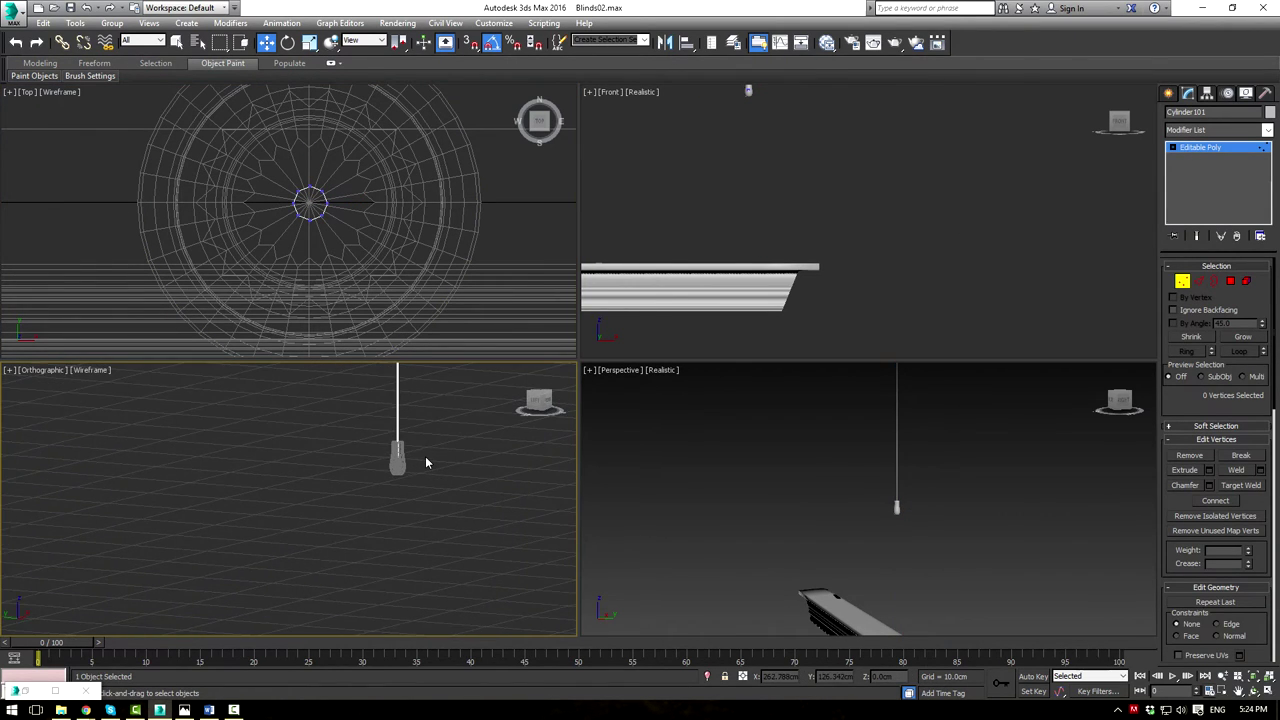
pyautogui.press('l')
pyautogui.scroll(-3, 900, 487)
pyautogui.scroll(8, 900, 487)
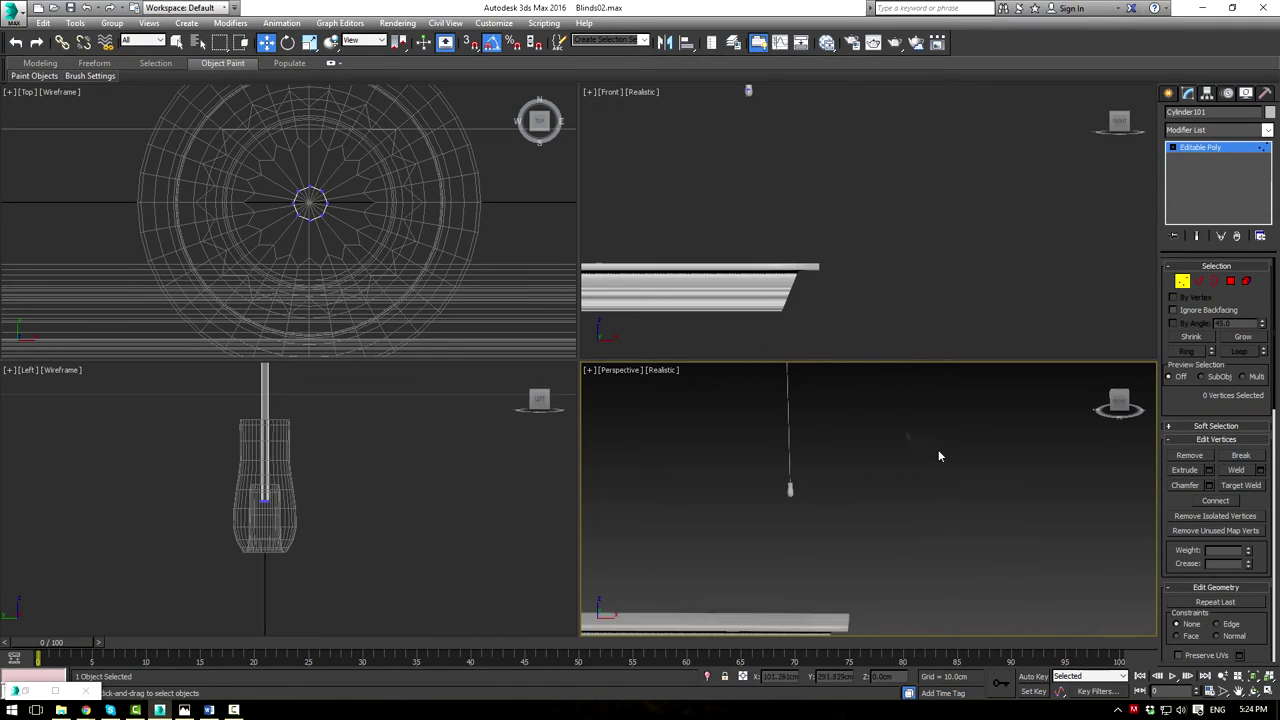
pyautogui.hotkey('alt', 'w')
pyautogui.scroll(-5, 695, 360)
pyautogui.keyDown('alt'); pyautogui.moveTo(695, 360); pyautogui.dragTo(700, 331, button='middle'); pyautogui.keyUp('alt')
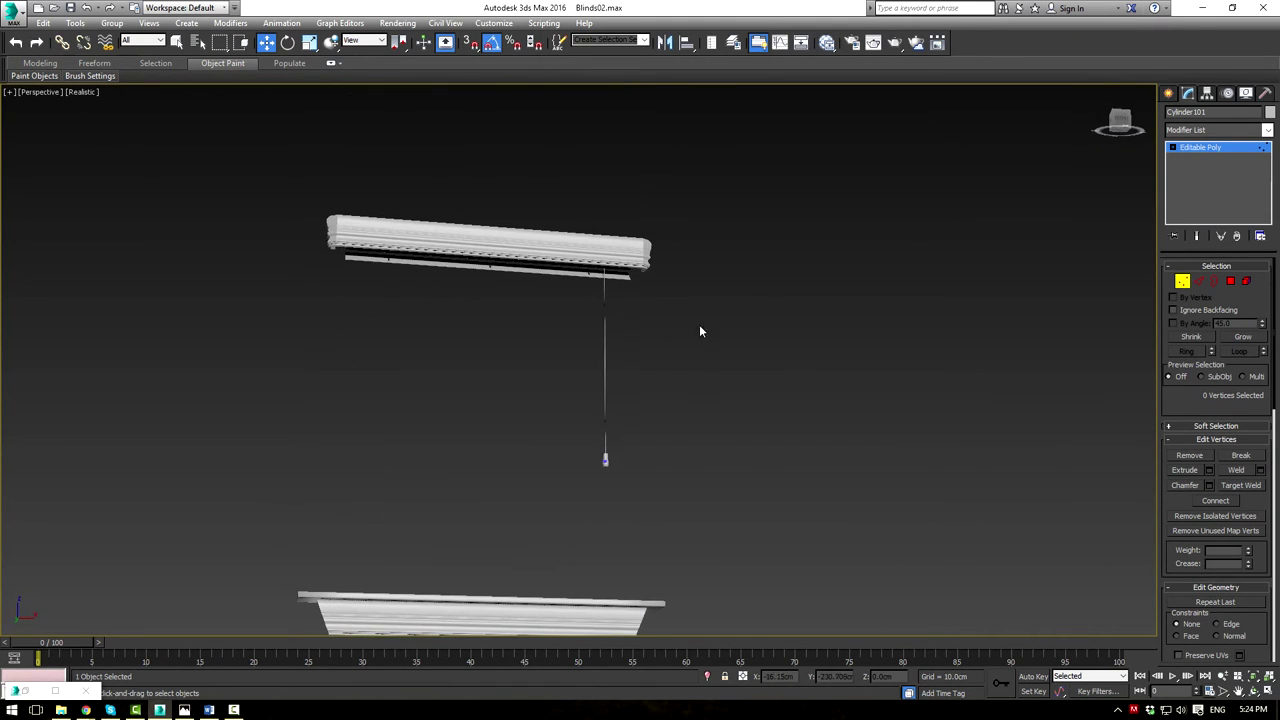
pyautogui.click(1210, 147)
# Unhide all objects, clear the selection and check the knob's position beside the slats
pyautogui.rightClick(776, 256)
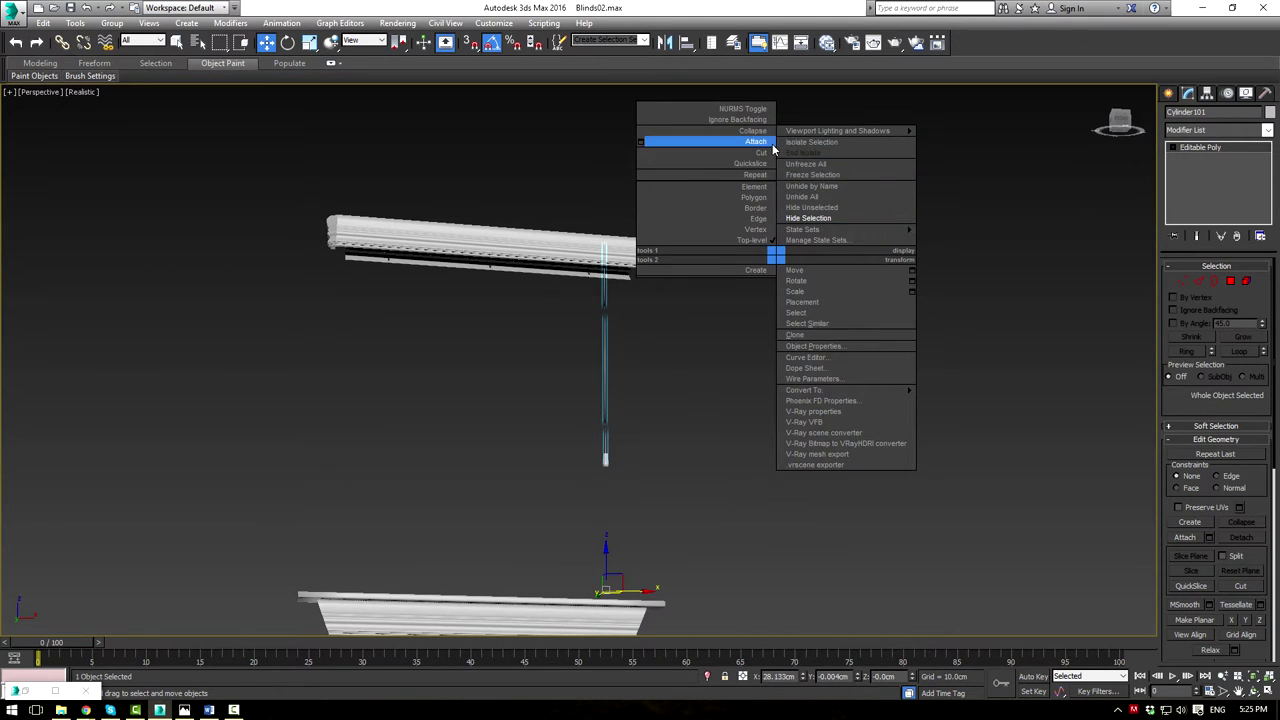
pyautogui.click(812, 196)
pyautogui.click(655, 374)
pyautogui.keyDown('alt'); pyautogui.moveTo(655, 374); pyautogui.dragTo(734, 416, button='middle'); pyautogui.keyUp('alt')
pyautogui.scroll(3, 734, 416)
pyautogui.scroll(5, 449, 460)
pyautogui.keyDown('alt'); pyautogui.moveTo(449, 460); pyautogui.dragTo(514, 405, button='middle'); pyautogui.keyUp('alt')
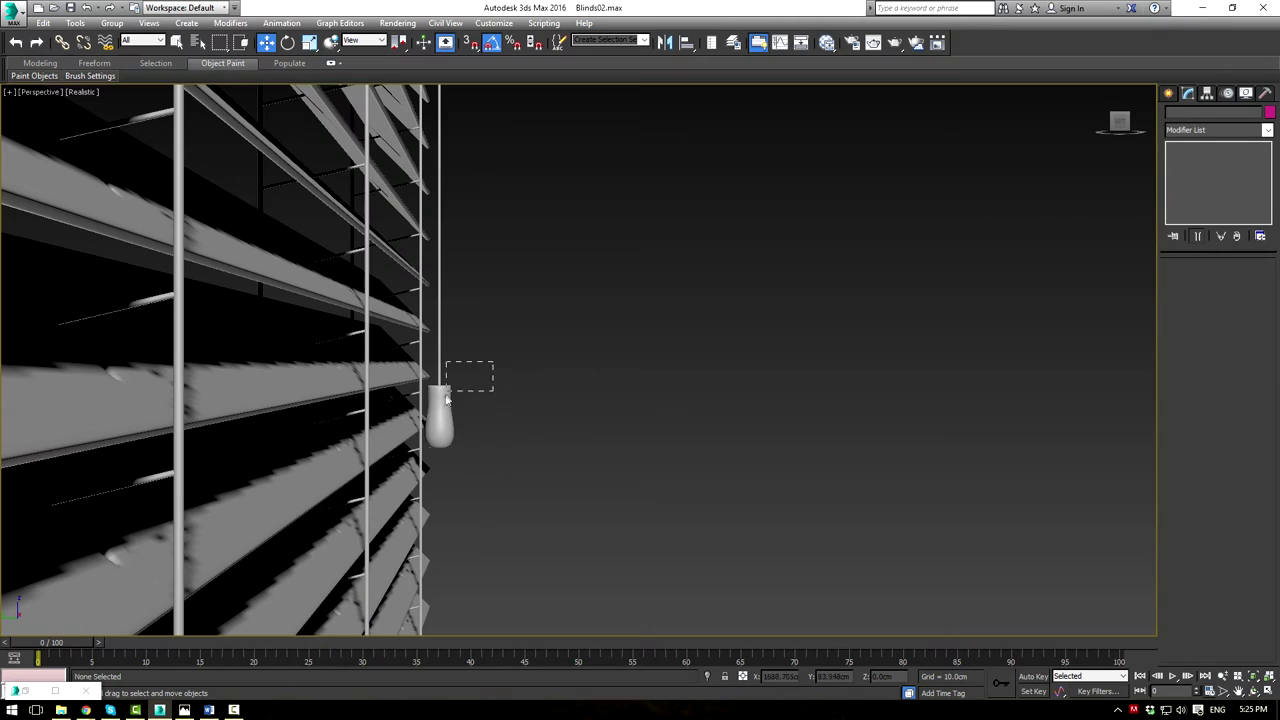
# Select the pull cord together with its knob and clone them as one copy along X, at about X 30.43 cm
pyautogui.moveTo(433, 410); pyautogui.dragTo(430, 405)
pyautogui.moveTo(651, 363)
pyautogui.keyDown('alt'); pyautogui.mouseDown(button='middle')
pyautogui.moveTo(711, 354)
pyautogui.moveTo(645, 373)
pyautogui.mouseUp(button='middle'); pyautogui.keyUp('alt')
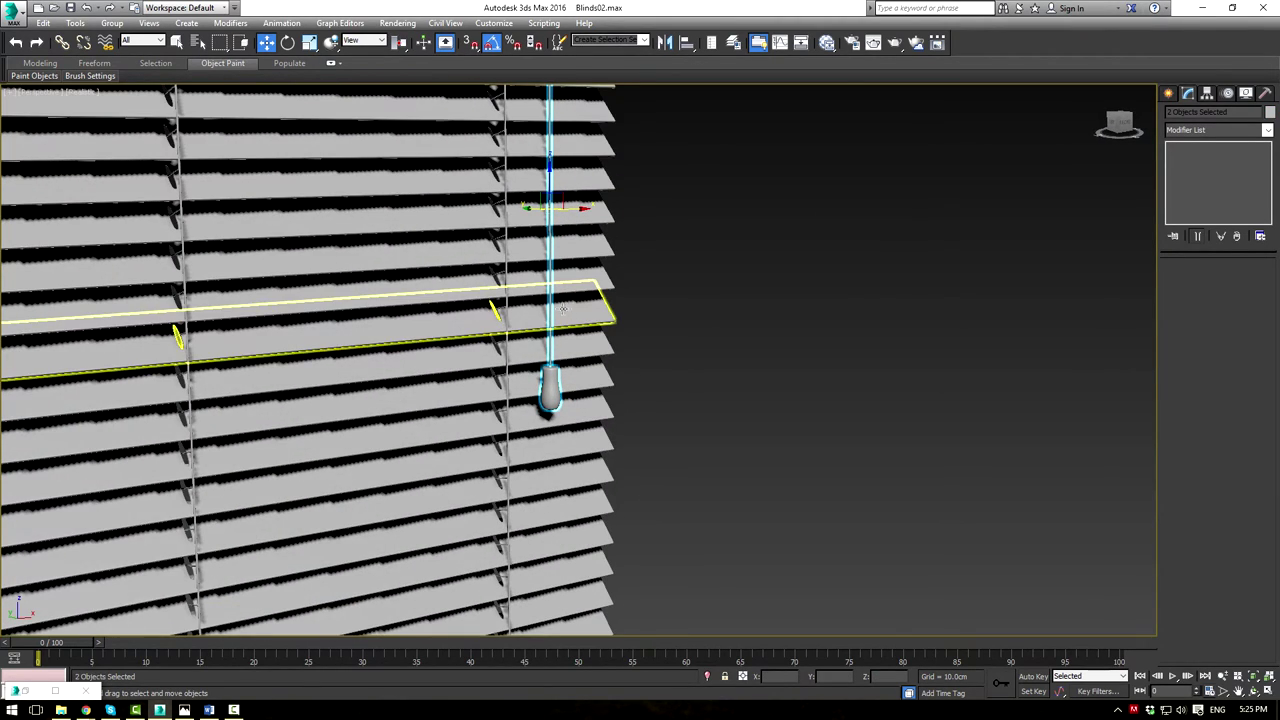
pyautogui.click(550, 303)
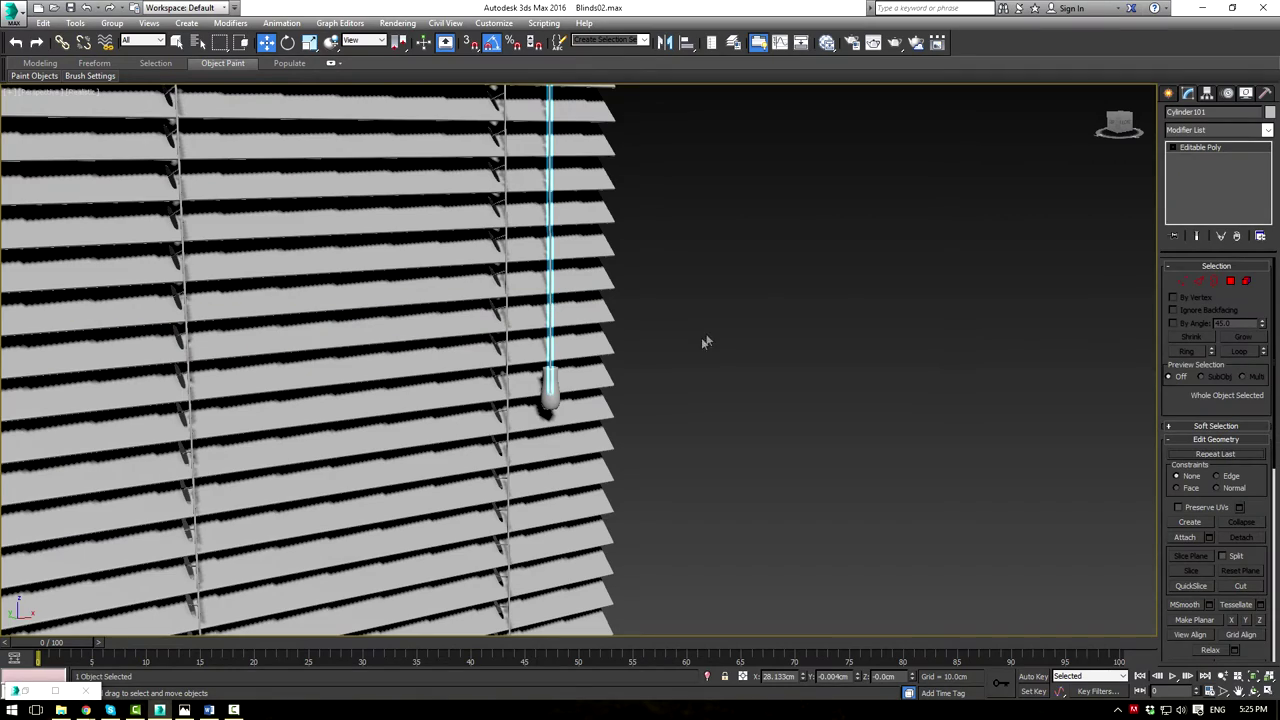
pyautogui.keyDown('ctrl'); pyautogui.click(538, 390); pyautogui.keyUp('ctrl')
pyautogui.keyDown('alt'); pyautogui.moveTo(737, 317); pyautogui.dragTo(585, 420, button='middle'); pyautogui.keyUp('alt')
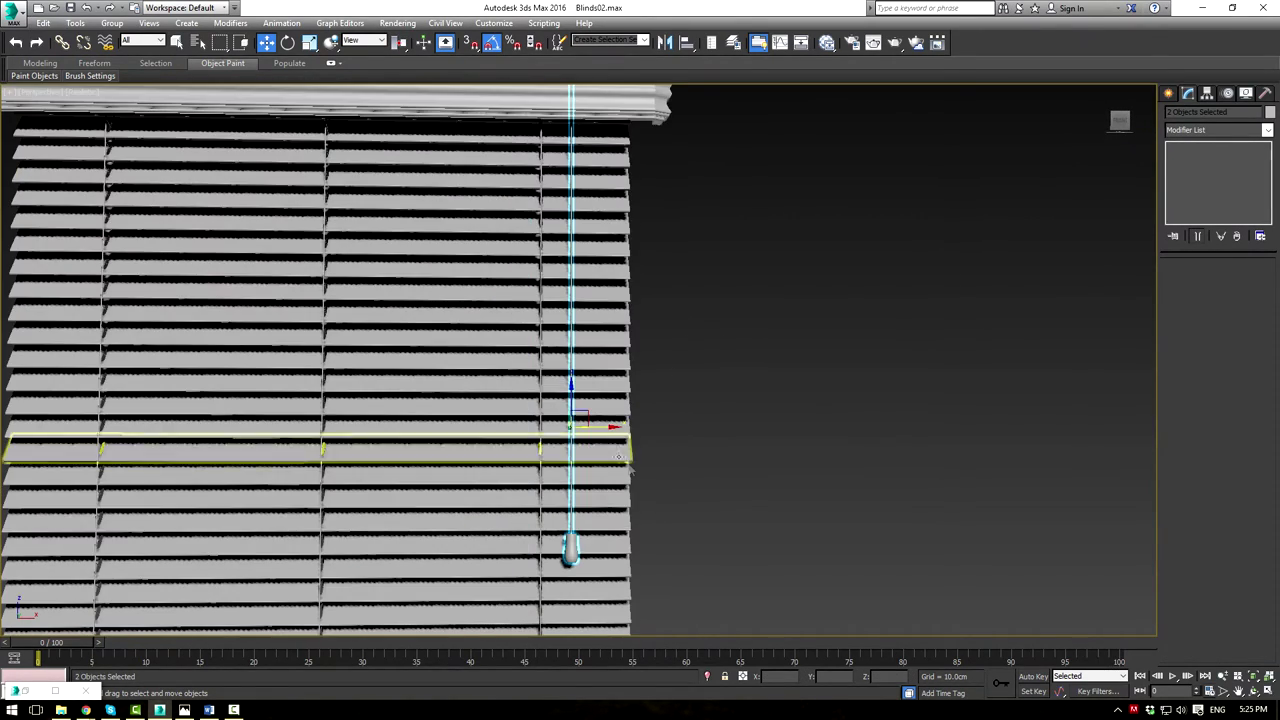
pyautogui.keyDown('shift'); pyautogui.moveTo(598, 427); pyautogui.dragTo(613, 426); pyautogui.keyUp('shift')
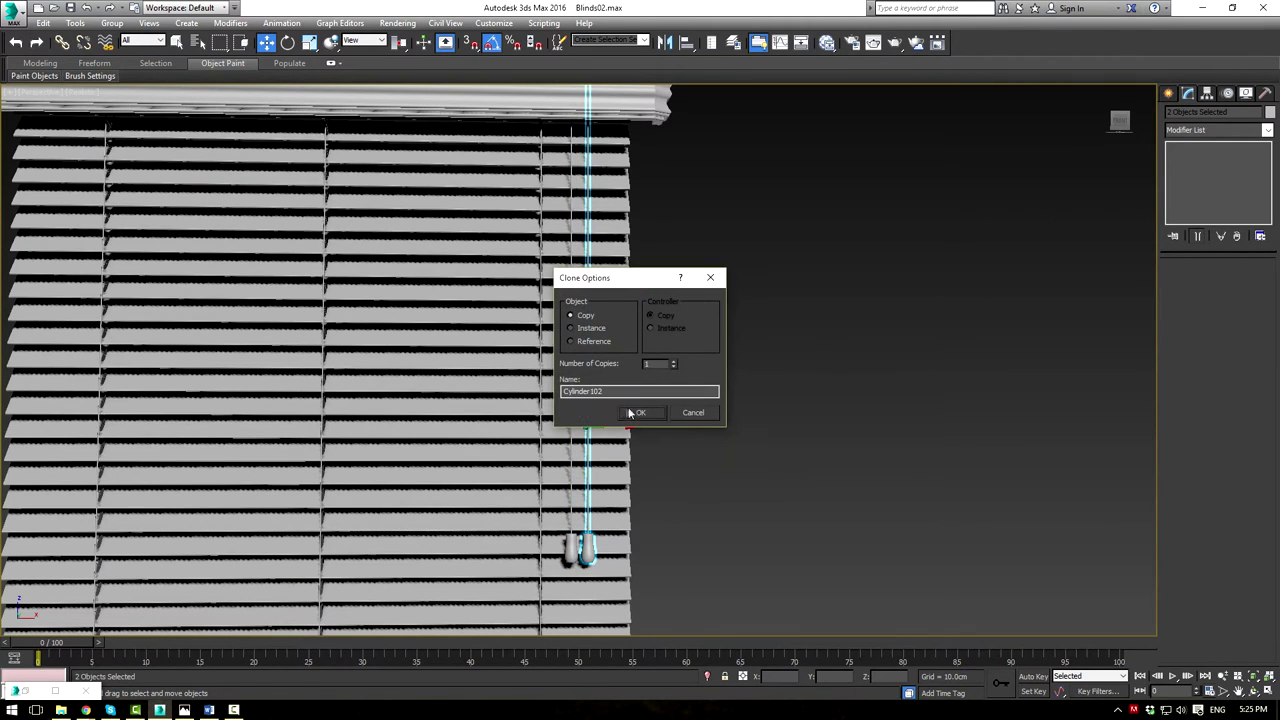
pyautogui.click(640, 409)
# Raise the copied knob to about Z 42.5 cm and shorten its cord so the bottom vertices end inside it
pyautogui.click(587, 540)
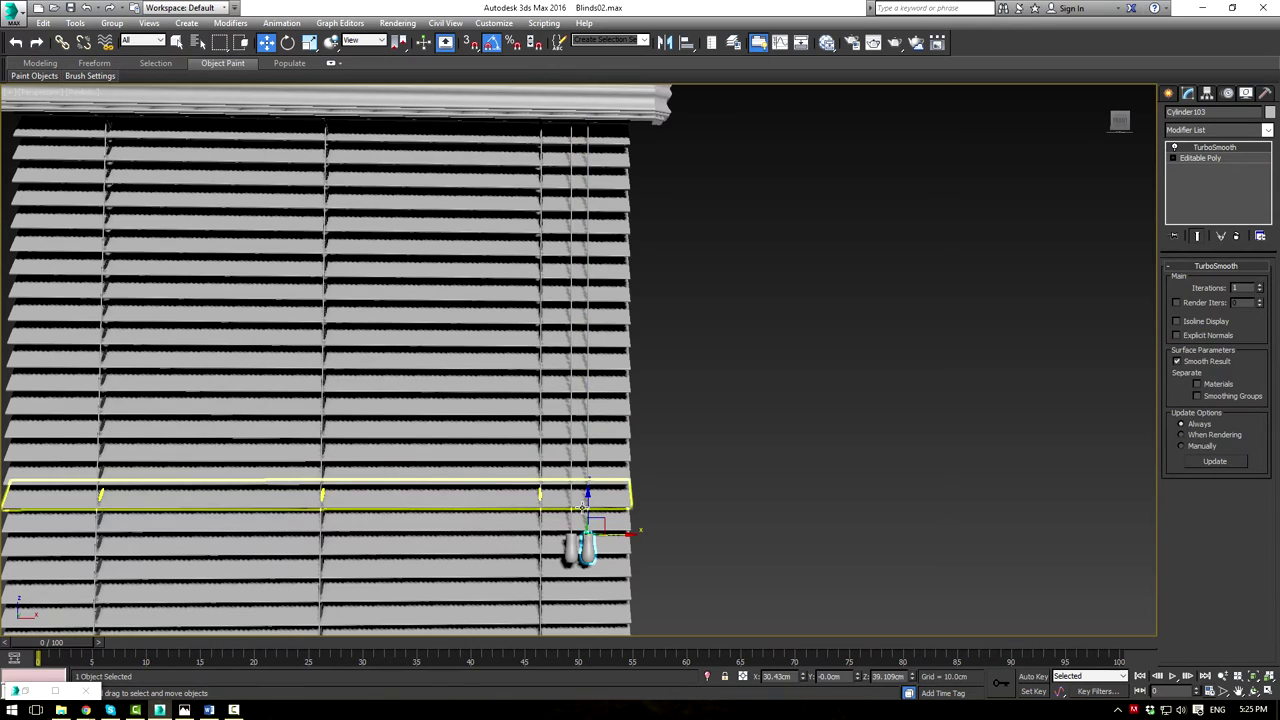
pyautogui.moveTo(587, 505); pyautogui.dragTo(587, 485)
pyautogui.click(587, 468)
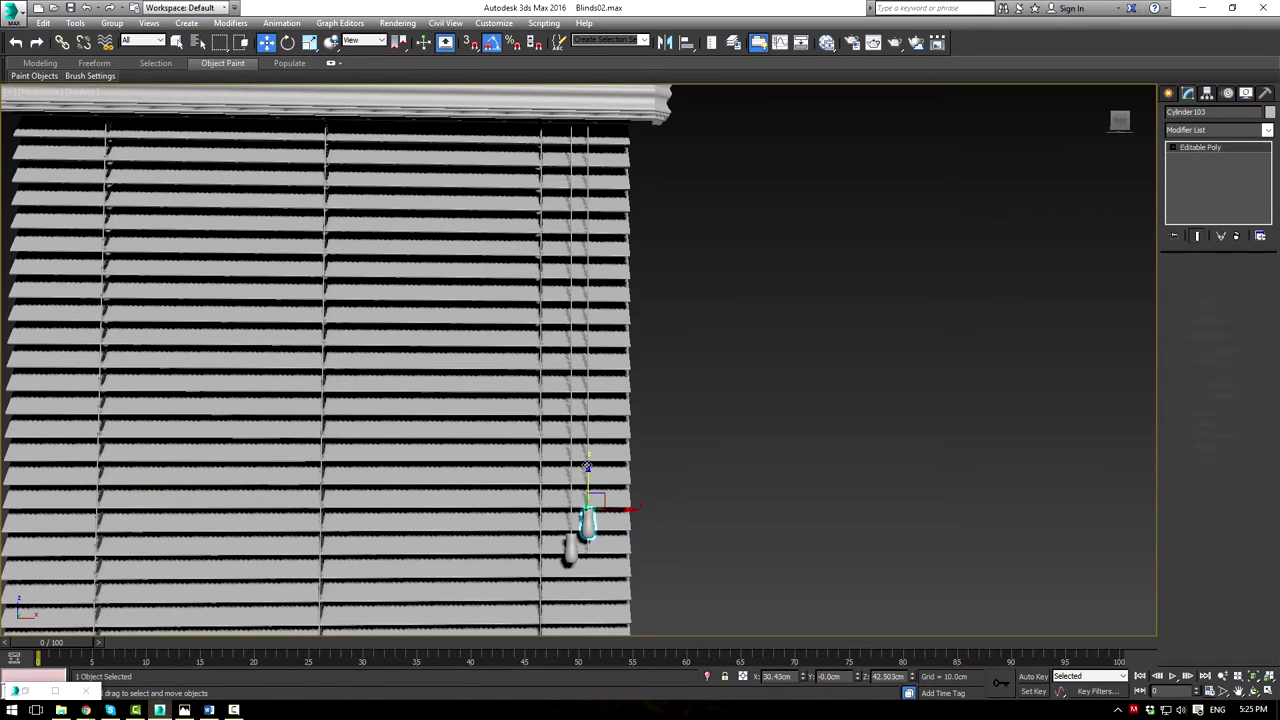
pyautogui.press('1')
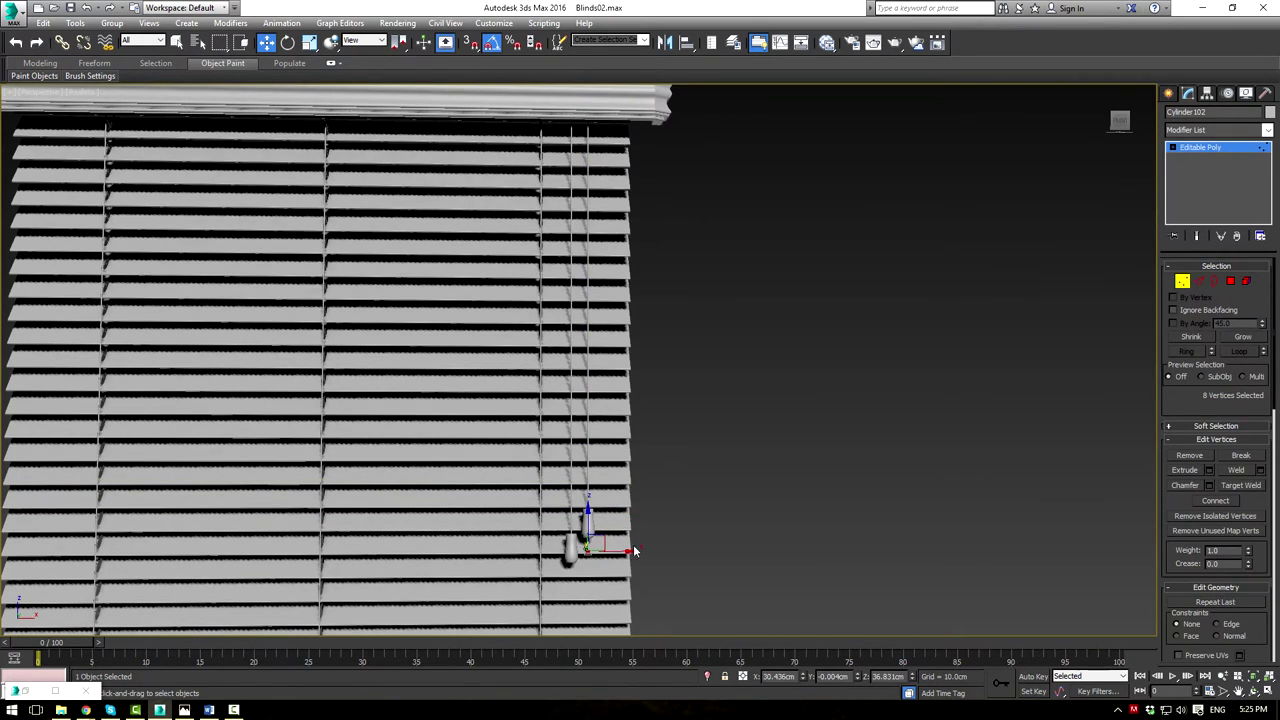
pyautogui.scroll(5, 633, 551)
pyautogui.press('F3')
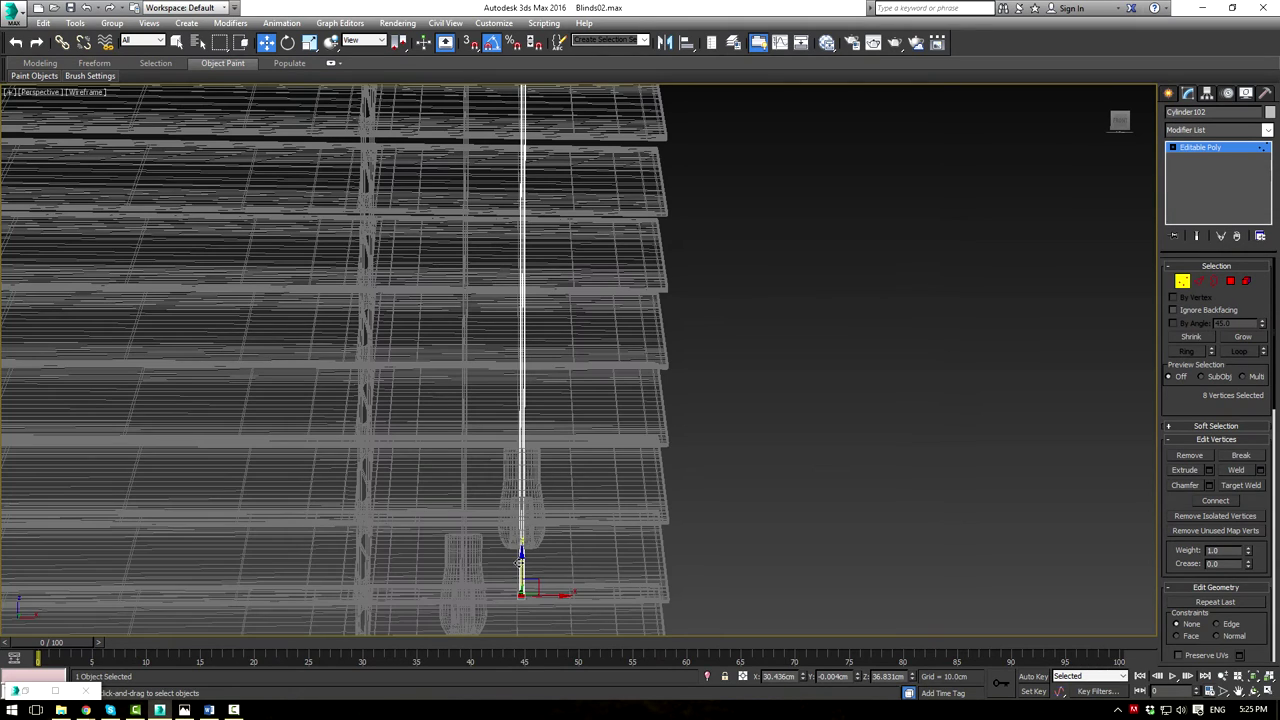
pyautogui.click(1195, 147)
pyautogui.click(856, 291)
pyautogui.press('F3')
# Select both pull cords with their knobs and clone them along X to the left end of the blinds
pyautogui.press('z')
pyautogui.keyDown('alt'); pyautogui.moveTo(703, 319); pyautogui.dragTo(760, 360, button='middle'); pyautogui.keyUp('alt')
pyautogui.scroll(5, 789, 362)
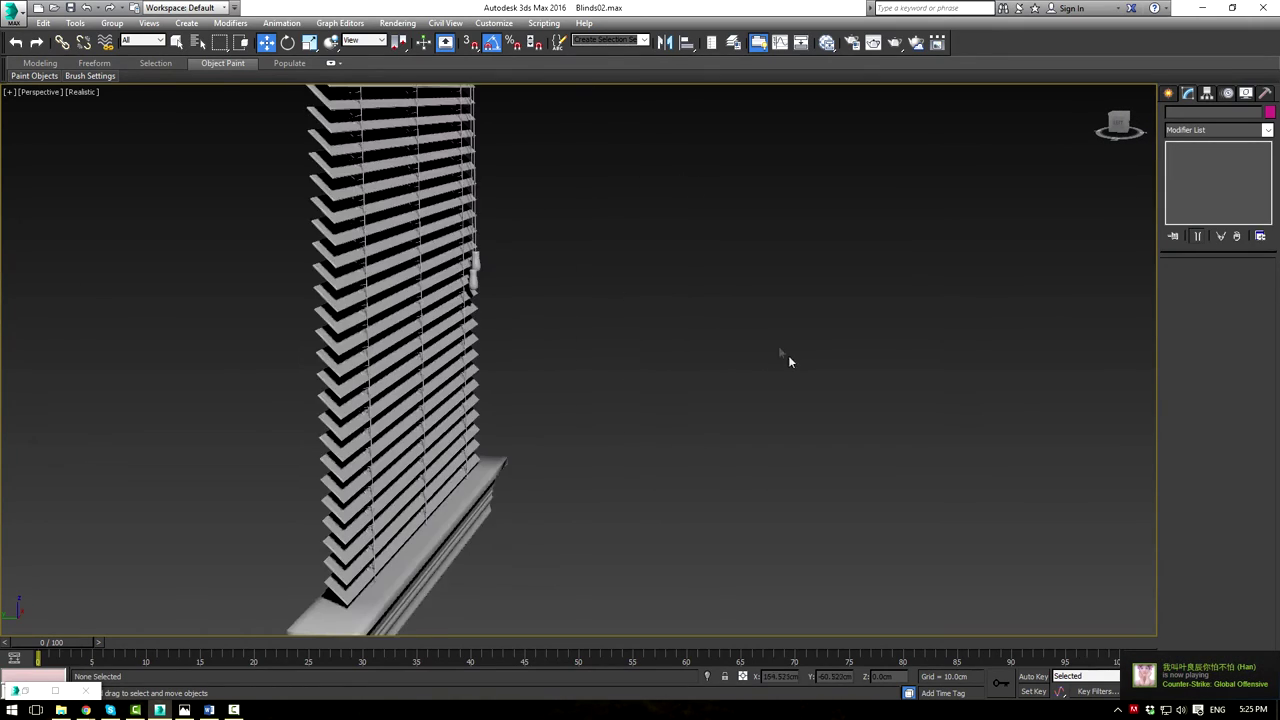
pyautogui.scroll(3, 789, 362)
pyautogui.scroll(2, 523, 277)
pyautogui.moveTo(523, 277); pyautogui.dragTo(618, 380, button='middle')
pyautogui.keyDown('alt'); pyautogui.moveTo(618, 380); pyautogui.dragTo(644, 380, button='middle'); pyautogui.keyUp('alt')
pyautogui.moveTo(462, 301); pyautogui.dragTo(363, 418)
pyautogui.scroll(-6, 365, 418)
pyautogui.keyDown('alt'); pyautogui.moveTo(608, 342); pyautogui.dragTo(510, 358, button='middle'); pyautogui.keyUp('alt')
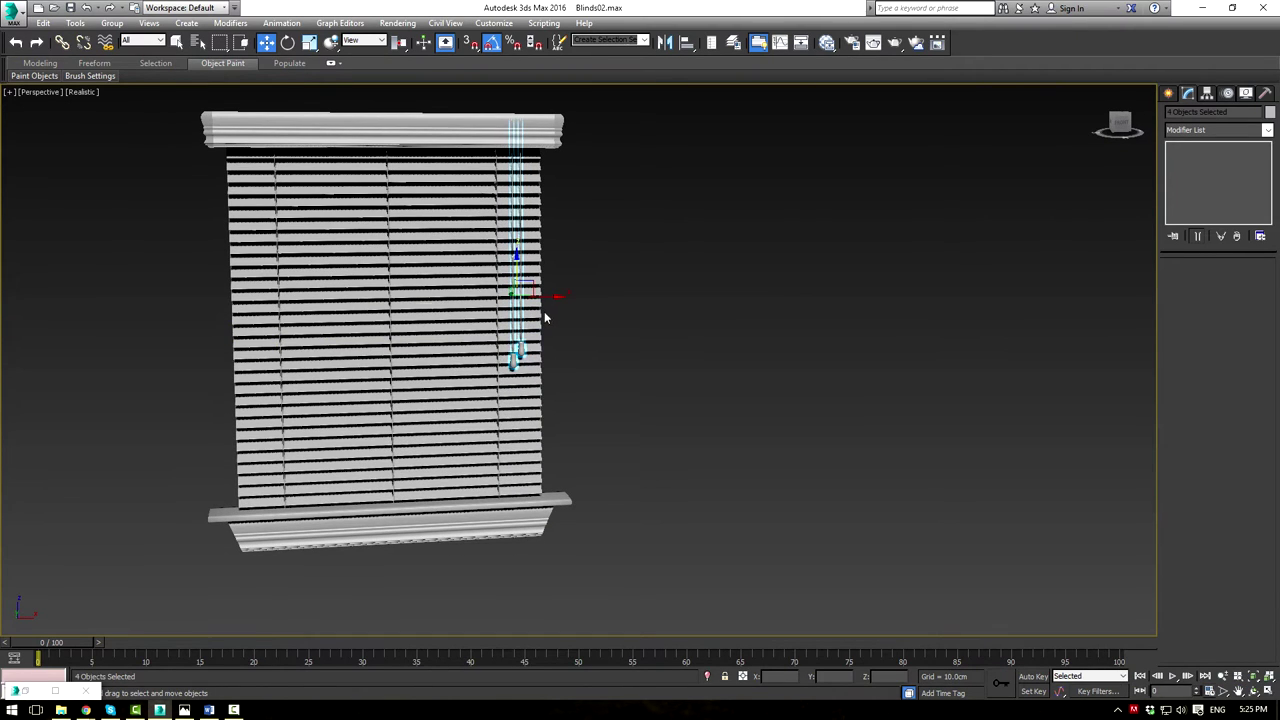
pyautogui.keyDown('shift'); pyautogui.moveTo(550, 296); pyautogui.dragTo(288, 278); pyautogui.keyUp('shift')
pyautogui.click(633, 414)
# Raise the outer left knob well up its cord and lower the inner left knob to about Z 30.95 cm
pyautogui.moveTo(321, 291); pyautogui.dragTo(464, 301, button='middle')
pyautogui.scroll(5, 395, 370)
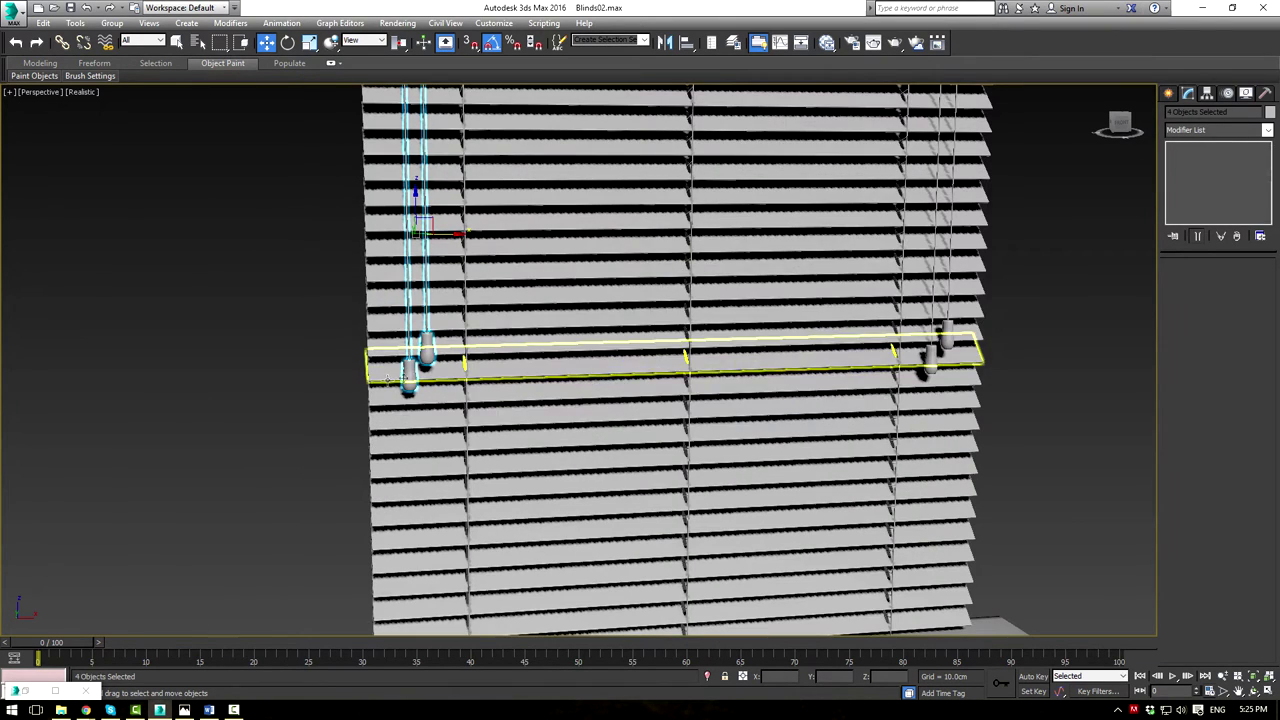
pyautogui.scroll(-6, 482, 329)
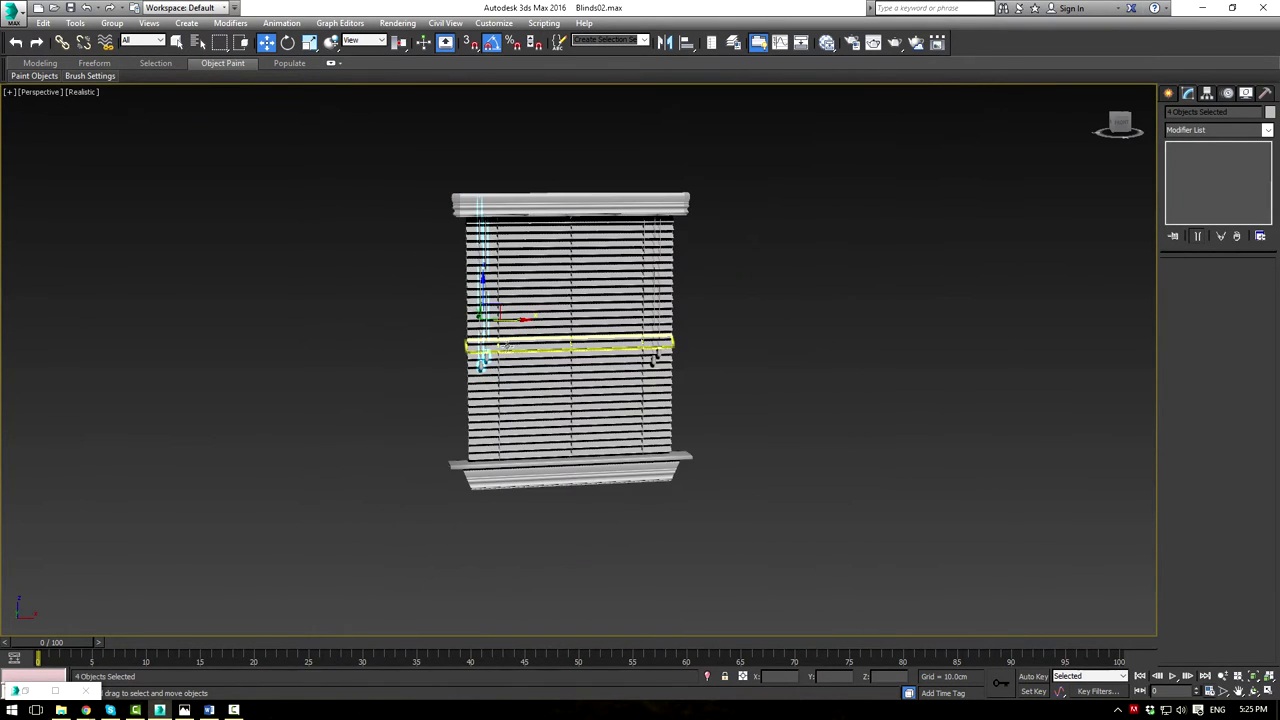
pyautogui.keyDown('alt'); pyautogui.moveTo(522, 387); pyautogui.dragTo(494, 362, button='middle'); pyautogui.keyUp('alt')
pyautogui.scroll(3, 493, 358)
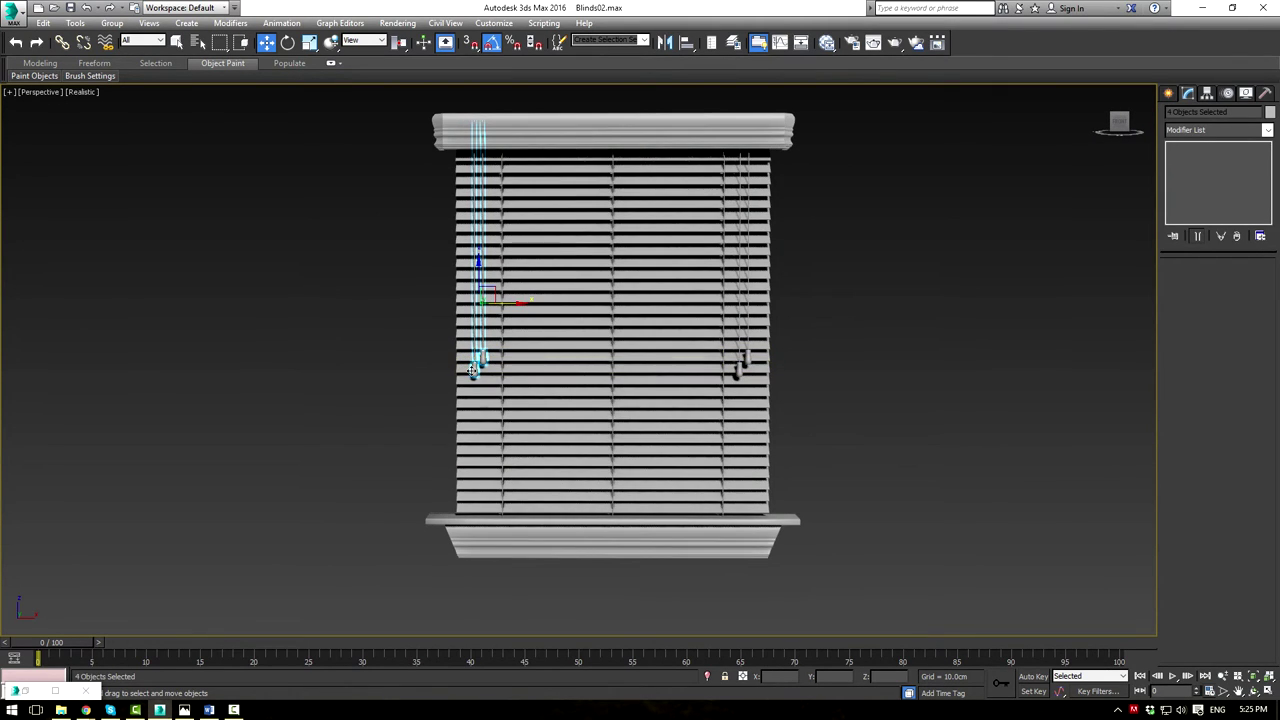
pyautogui.click(475, 370)
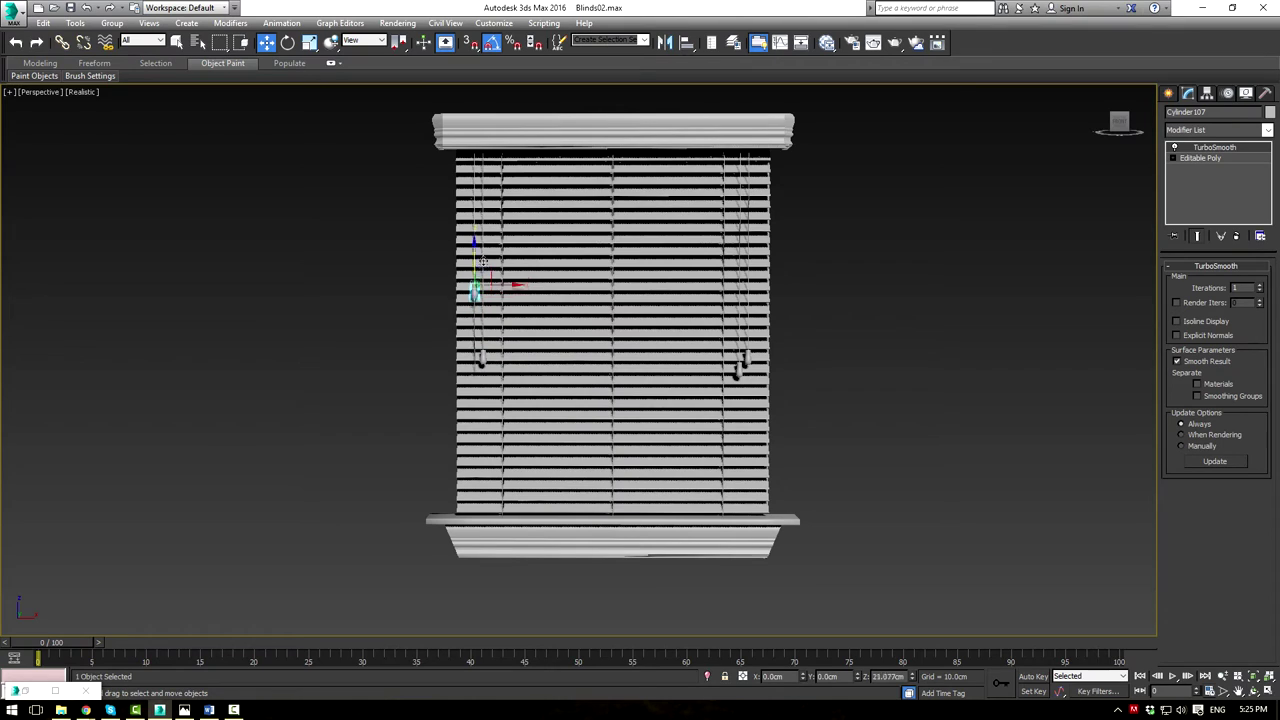
pyautogui.click(483, 356)
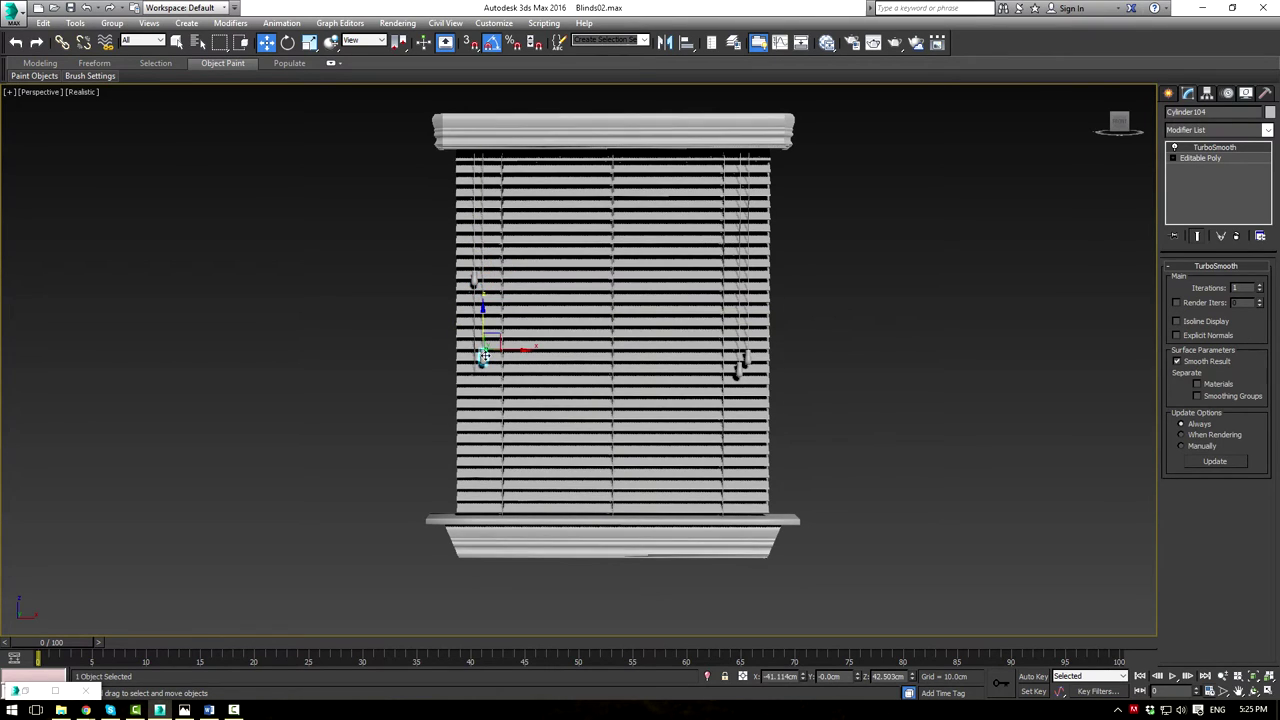
pyautogui.moveTo(481, 325); pyautogui.dragTo(479, 388)
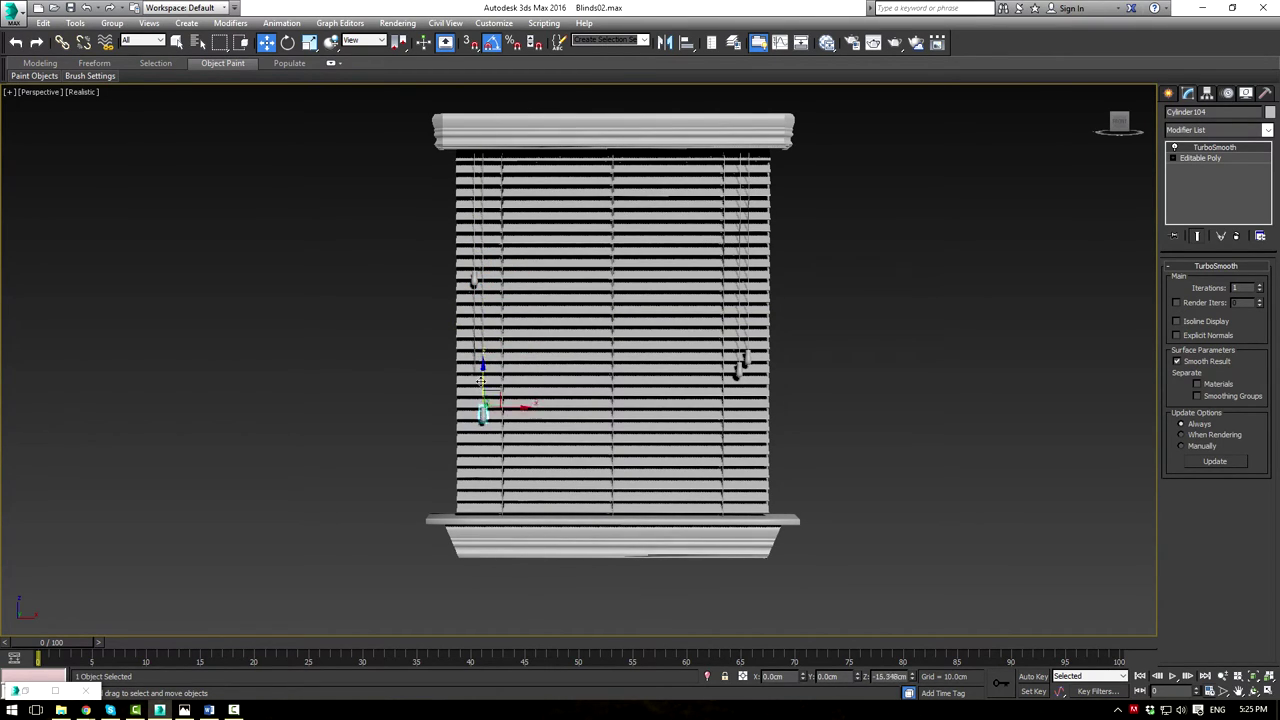
# Lengthen the inner left cord by lowering its bottom vertices into the knob, at about Z 29.5 cm, and leave vertex editing
pyautogui.scroll(4, 481, 368)
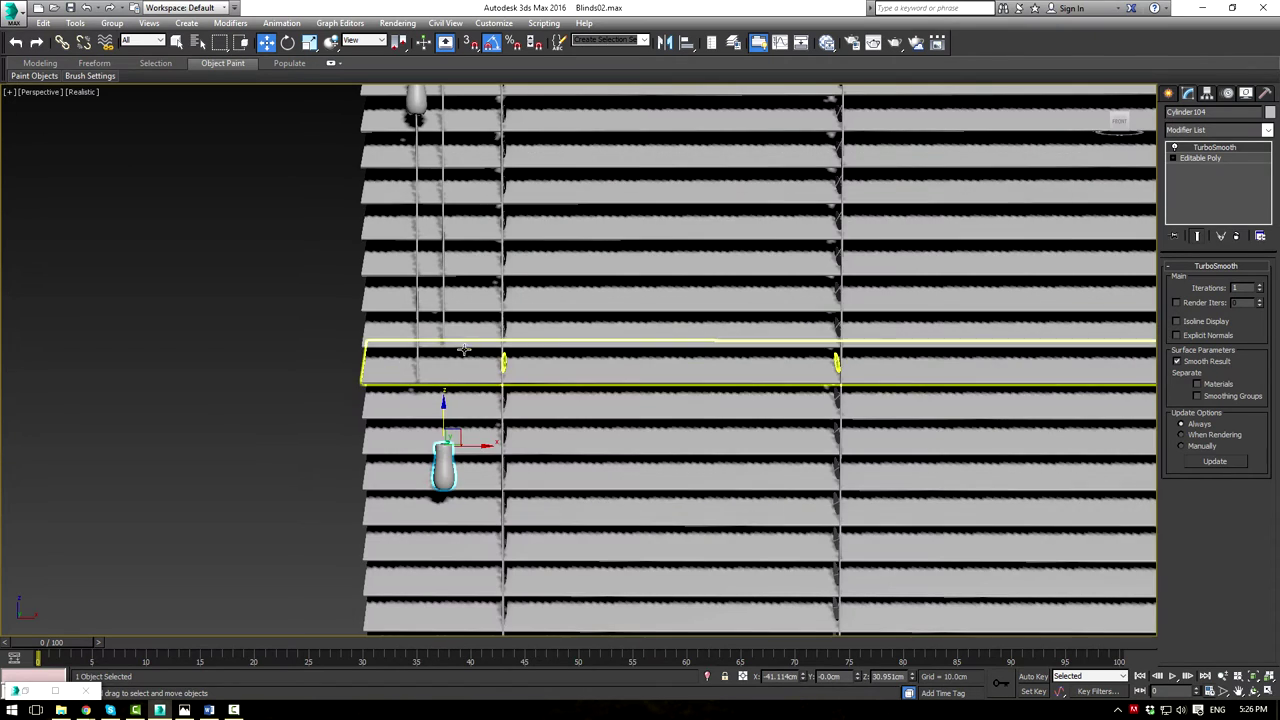
pyautogui.click(443, 330)
pyautogui.press('1')
pyautogui.moveTo(386, 316); pyautogui.dragTo(453, 370)
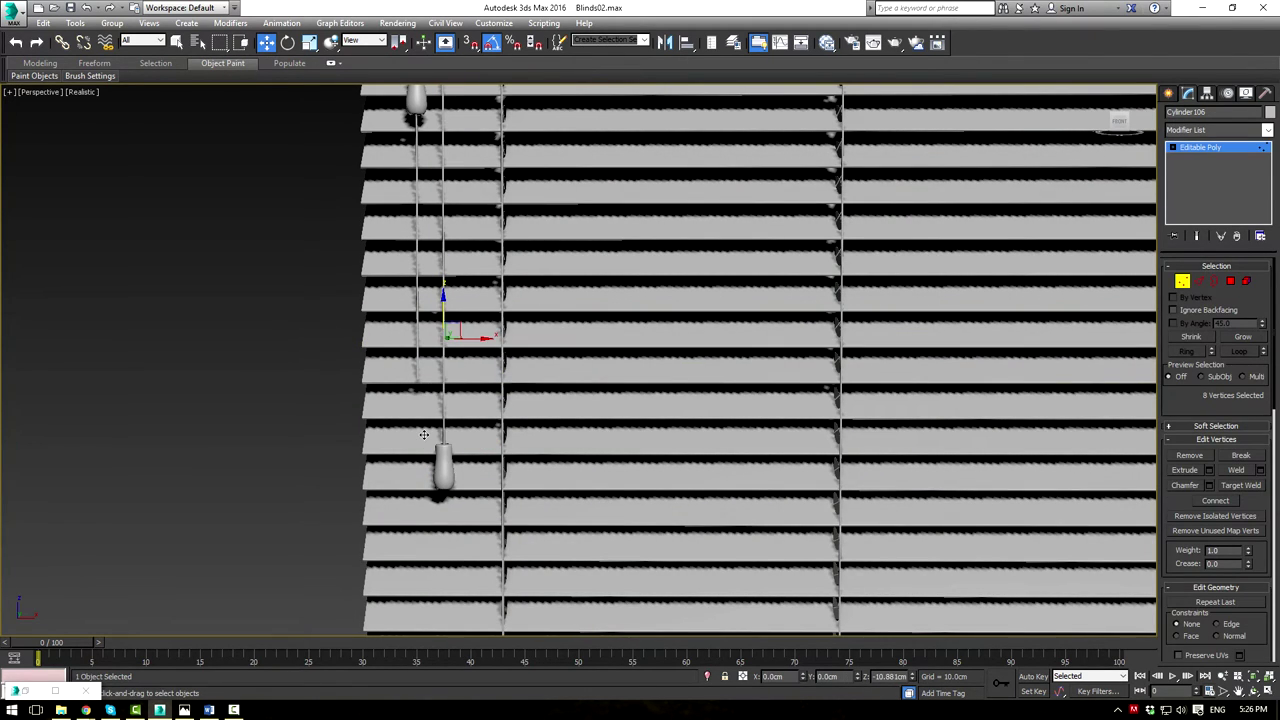
pyautogui.moveTo(424, 434); pyautogui.dragTo(434, 436)
pyautogui.press('F3')
pyautogui.scroll(4, 446, 432)
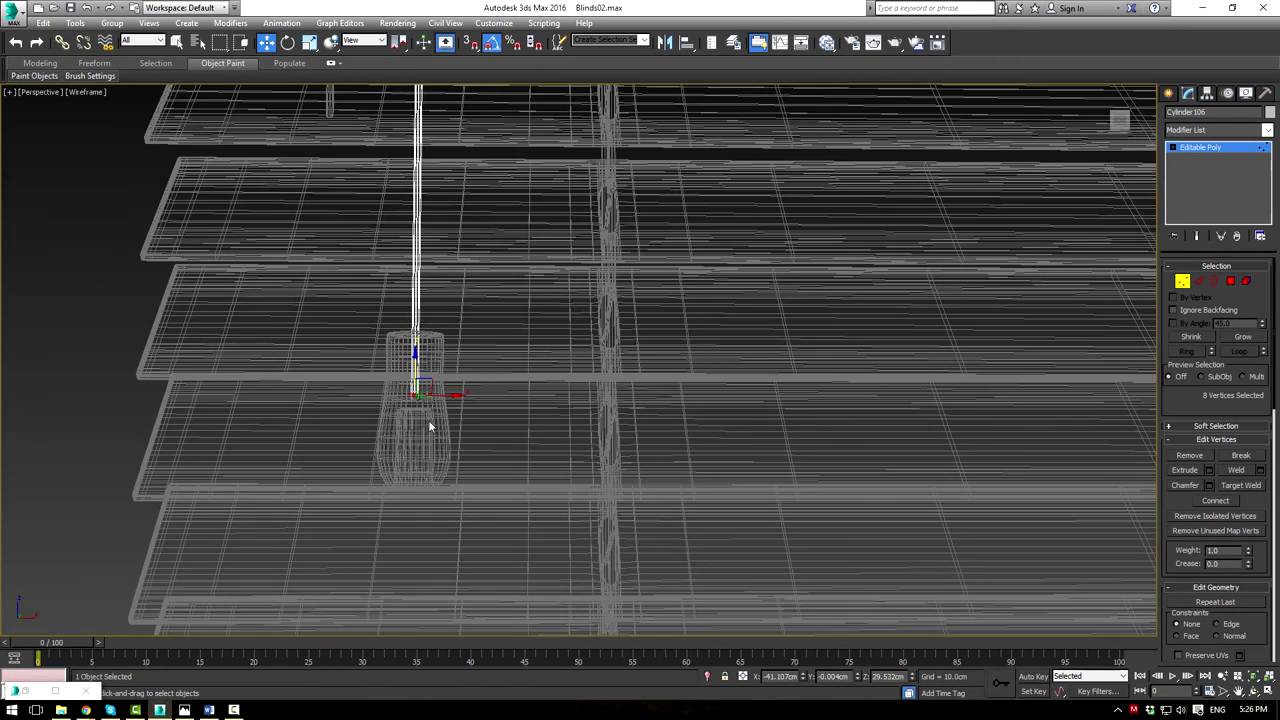
pyautogui.click(1209, 149)
# Shorten the outer left cord by raising its bottom vertices into the raised knob, and return to shaded display with nothing selected
pyautogui.click(127, 200)
pyautogui.keyDown('alt'); pyautogui.moveTo(310, 390); pyautogui.dragTo(504, 404, button='middle'); pyautogui.keyUp('alt')
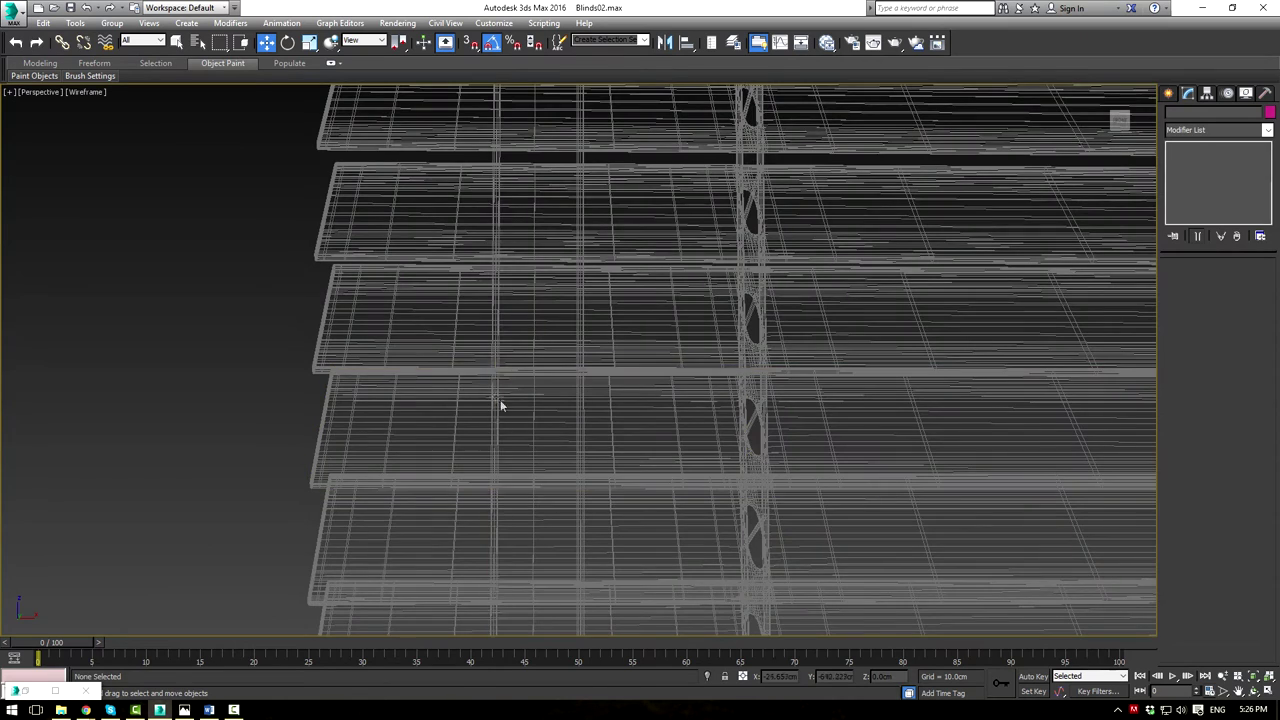
pyautogui.click(496, 403)
pyautogui.scroll(-5, 600, 398)
pyautogui.press('1')
pyautogui.moveTo(547, 473); pyautogui.dragTo(617, 563)
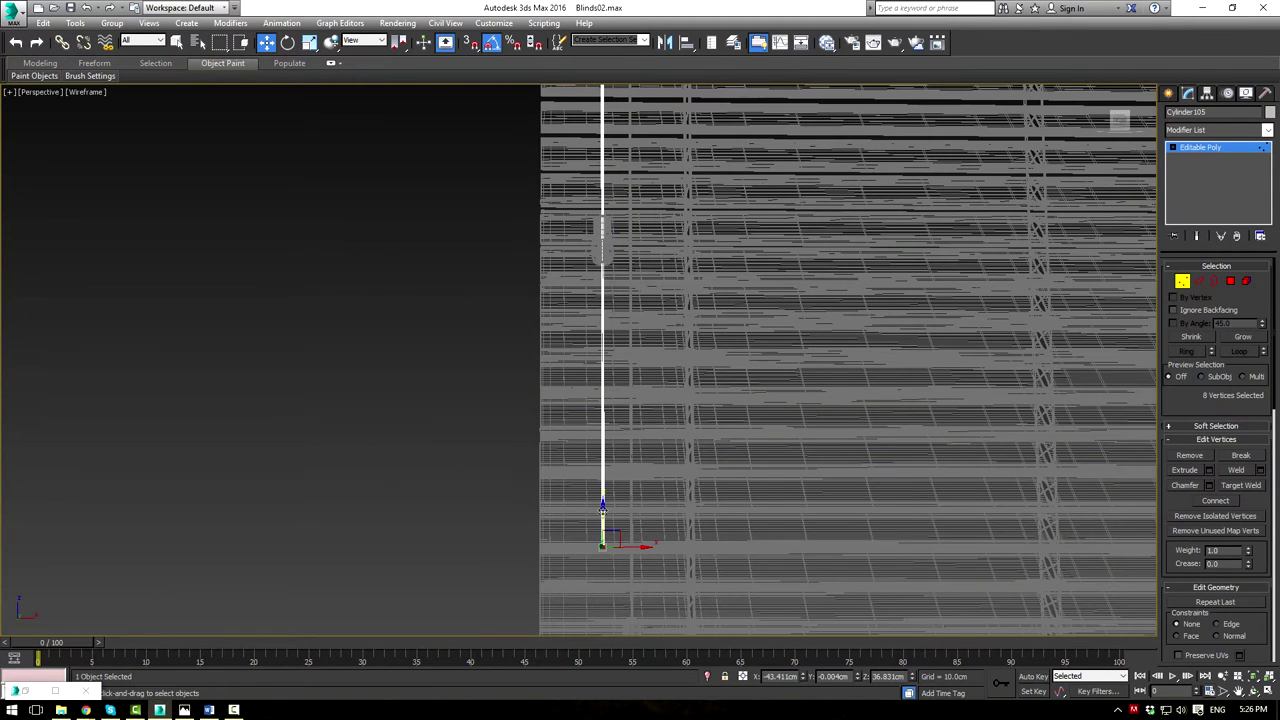
pyautogui.hotkey('shift', 'z')
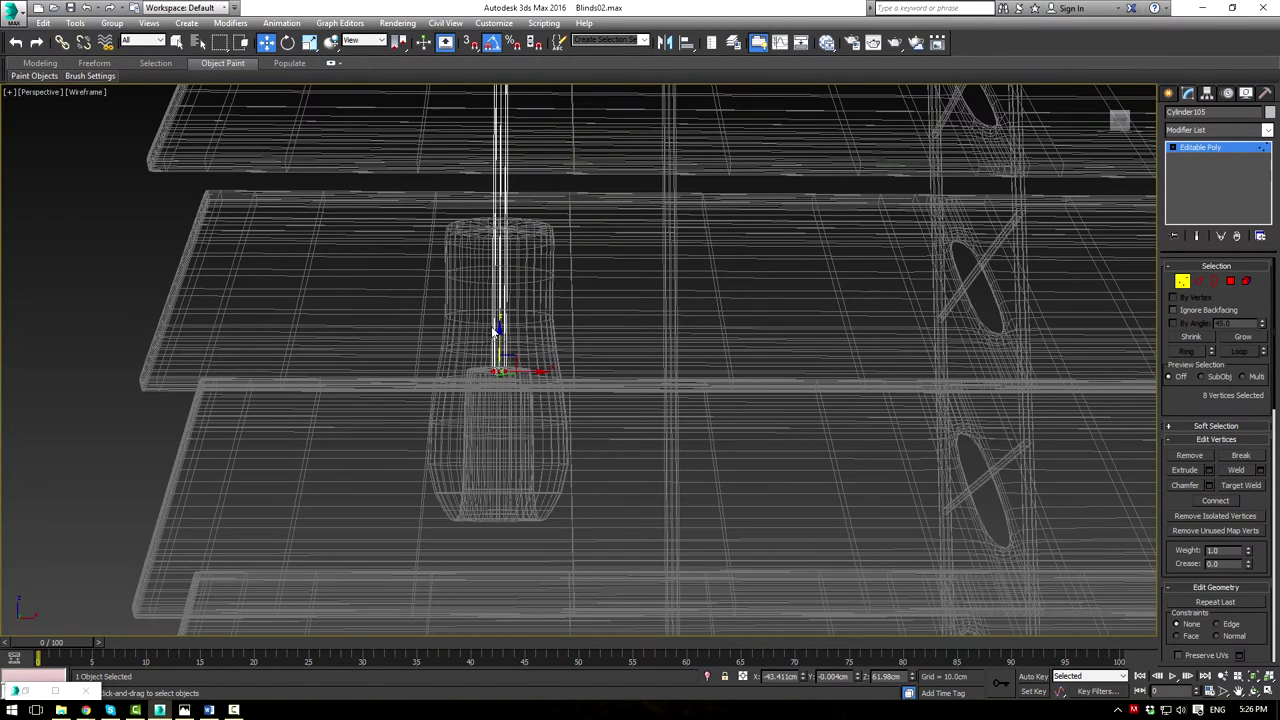
pyautogui.press('f')
pyautogui.press('z')
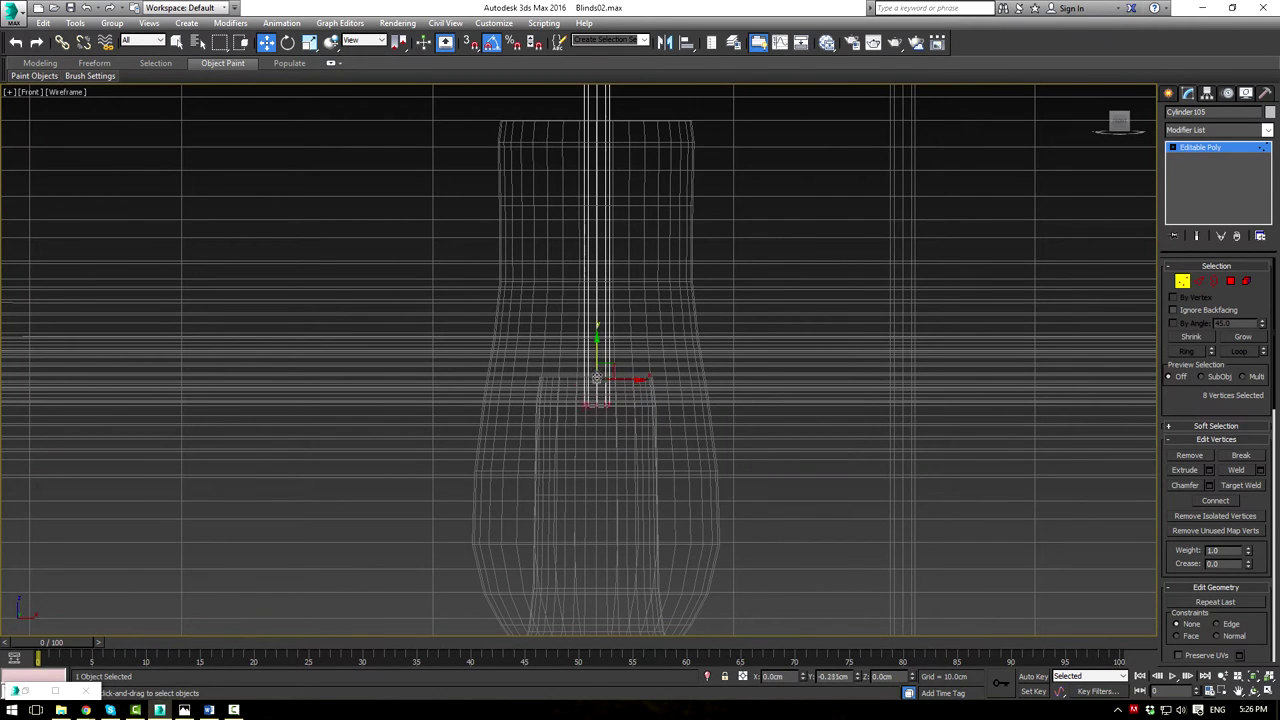
pyautogui.click(1209, 148)
pyautogui.press('p')
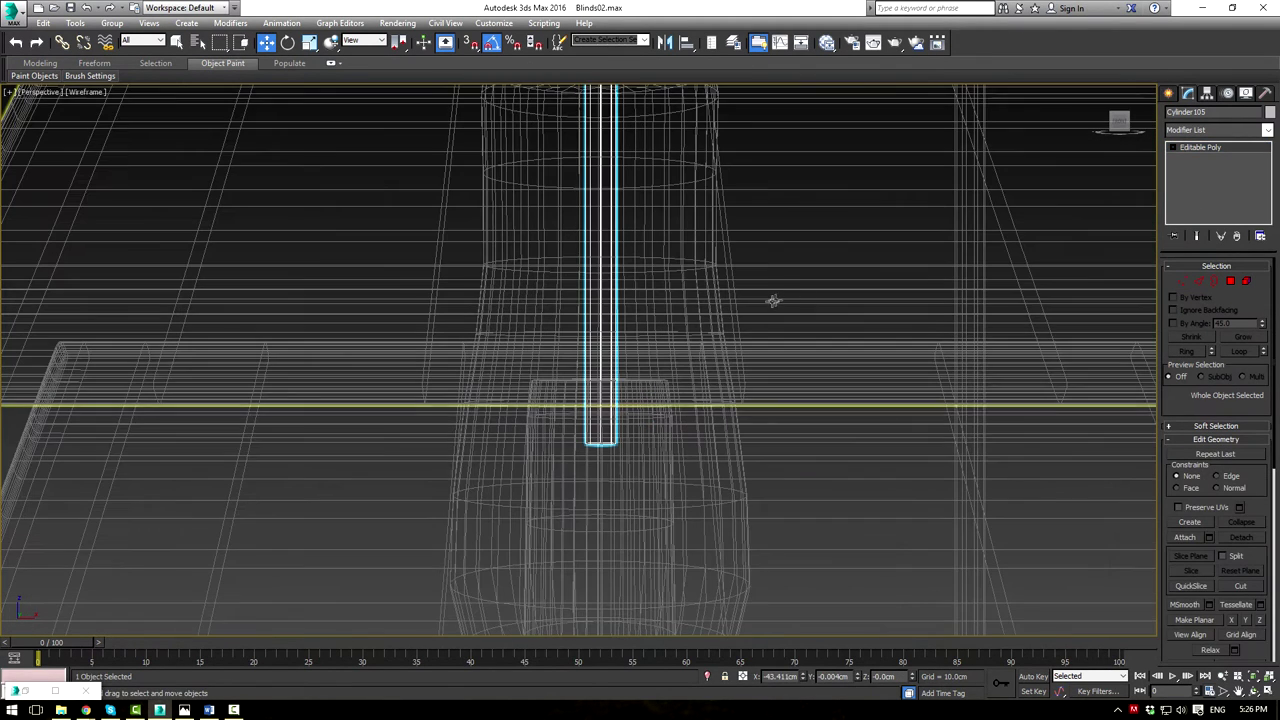
pyautogui.scroll(-12, 744, 335)
pyautogui.press('F3')
pyautogui.click(643, 385)
# Draw a box about 3.72 × 88.88 × 6.74 cm on the back of the headrail using AutoGrid
pyautogui.keyDown('alt'); pyautogui.moveTo(703, 406); pyautogui.dragTo(778, 412, button='middle'); pyautogui.keyUp('alt')
pyautogui.scroll(7, 800, 431)
pyautogui.scroll(-4, 804, 437)
pyautogui.moveTo(778, 412); pyautogui.dragTo(637, 445, button='middle')
pyautogui.scroll(4, 700, 343)
pyautogui.moveTo(758, 223); pyautogui.dragTo(780, 389, button='middle')
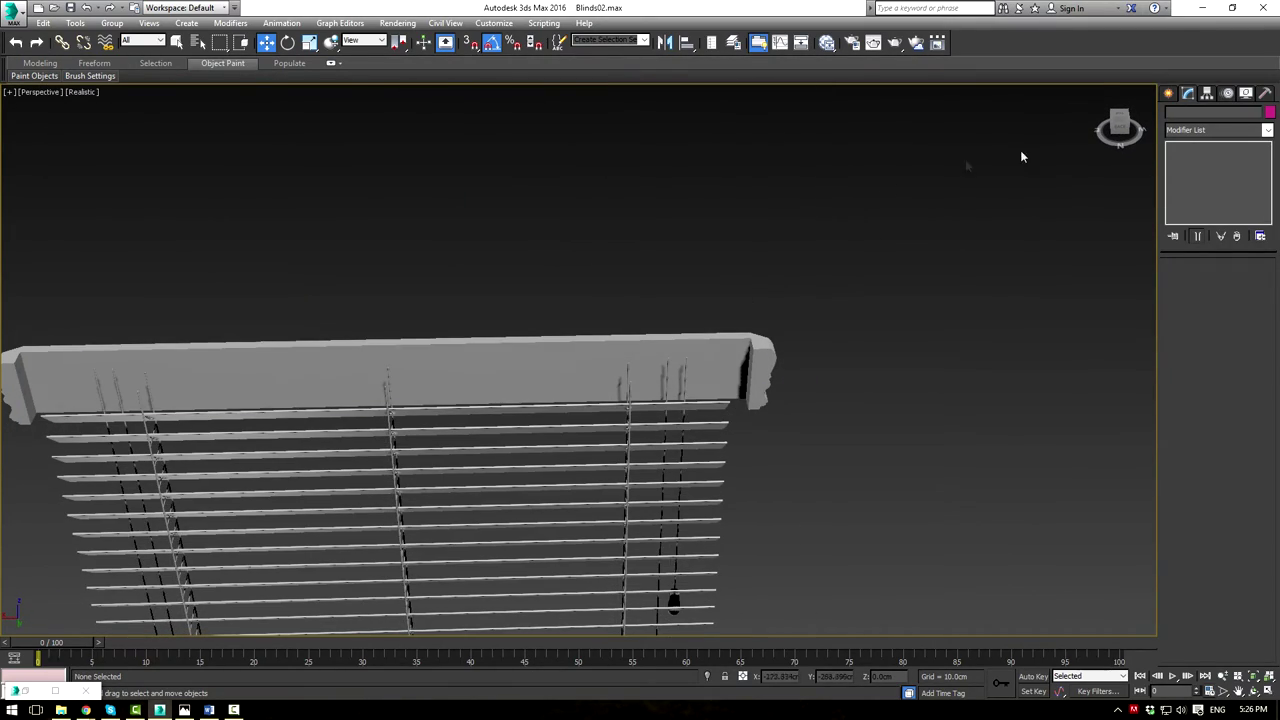
pyautogui.click(1168, 93)
pyautogui.click(1188, 179)
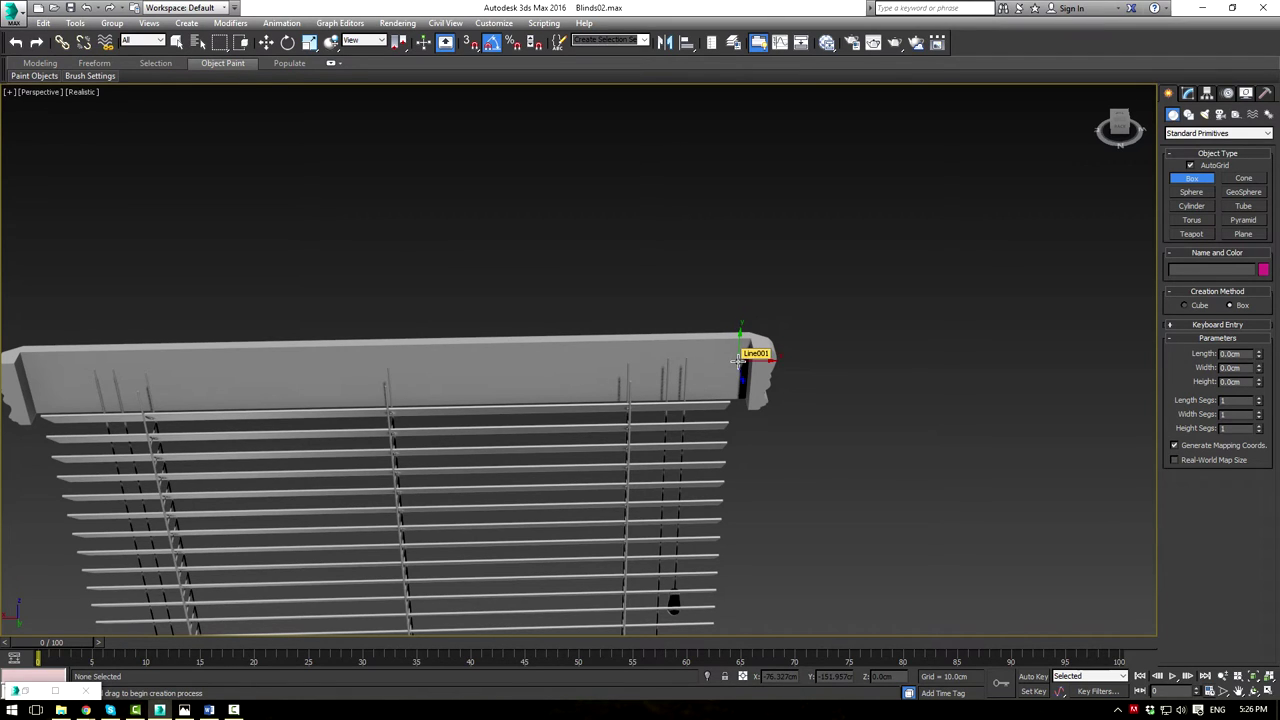
pyautogui.moveTo(738, 357); pyautogui.dragTo(38, 396)
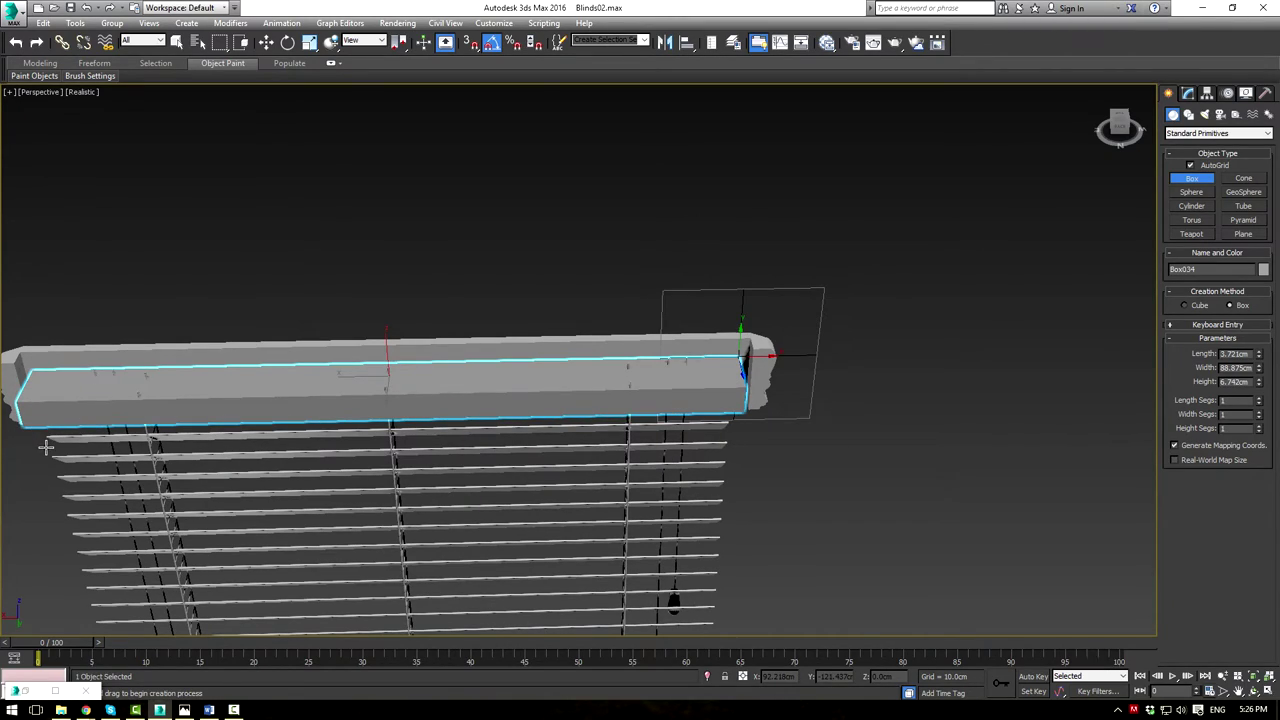
# Raise the box behind the headrail, scale it thinner vertically so it sits above the slats, and deselect it
pyautogui.keyDown('alt'); pyautogui.moveTo(778, 491); pyautogui.dragTo(119, 352, button='middle'); pyautogui.keyUp('alt')
pyautogui.keyDown('alt'); pyautogui.moveTo(510, 421); pyautogui.dragTo(644, 486, button='middle'); pyautogui.keyUp('alt')
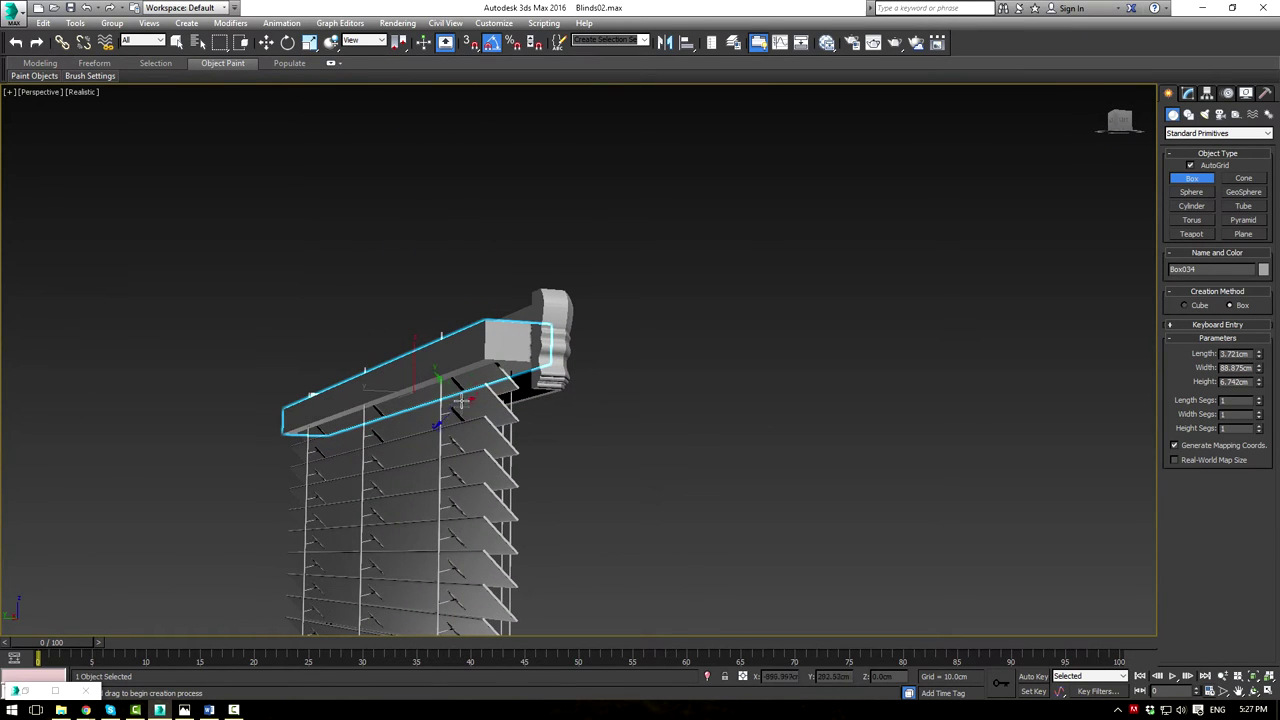
pyautogui.press('w')
pyautogui.moveTo(414, 362); pyautogui.dragTo(412, 343)
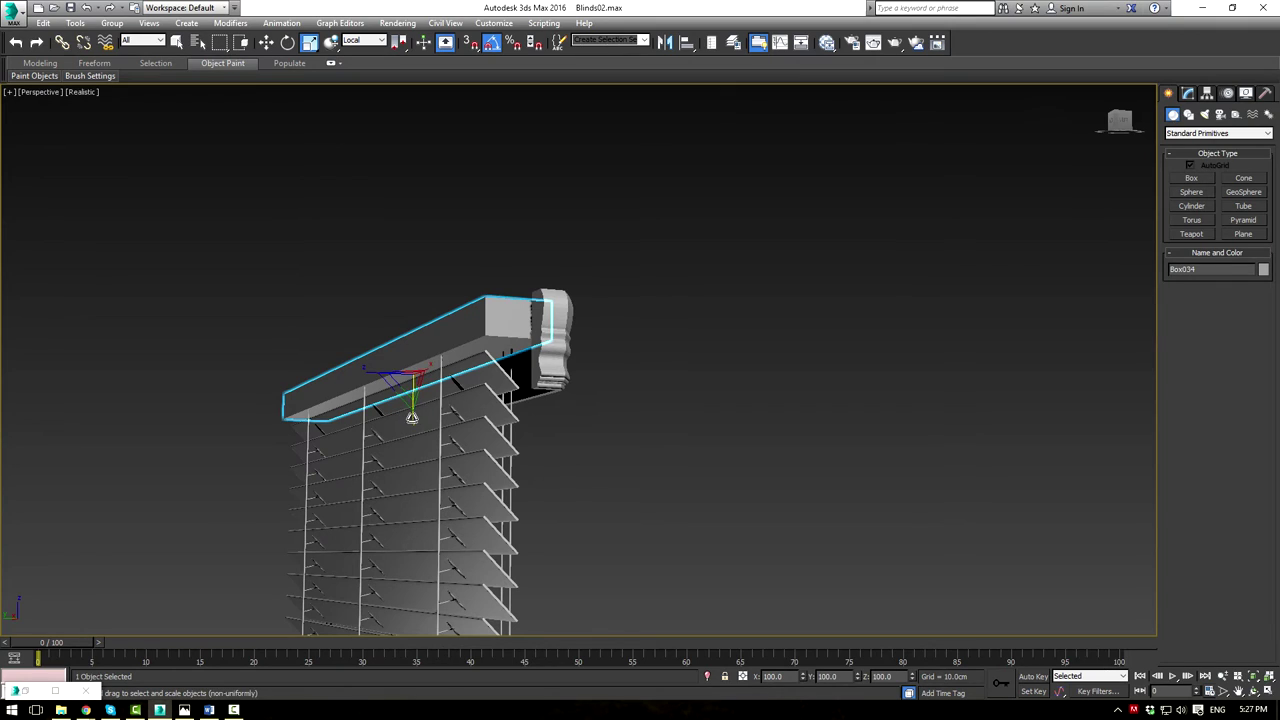
pyautogui.moveTo(412, 417); pyautogui.dragTo(412, 400)
pyautogui.moveTo(414, 347); pyautogui.dragTo(415, 352)
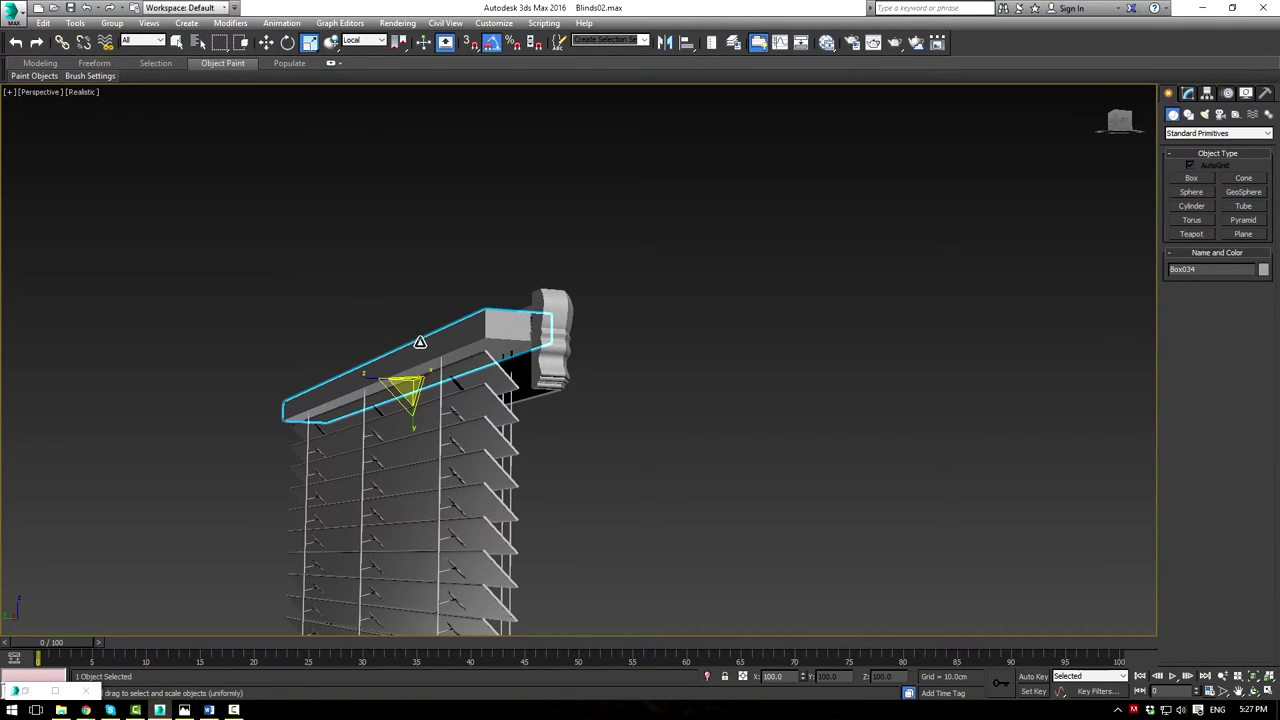
pyautogui.moveTo(415, 424); pyautogui.dragTo(416, 427)
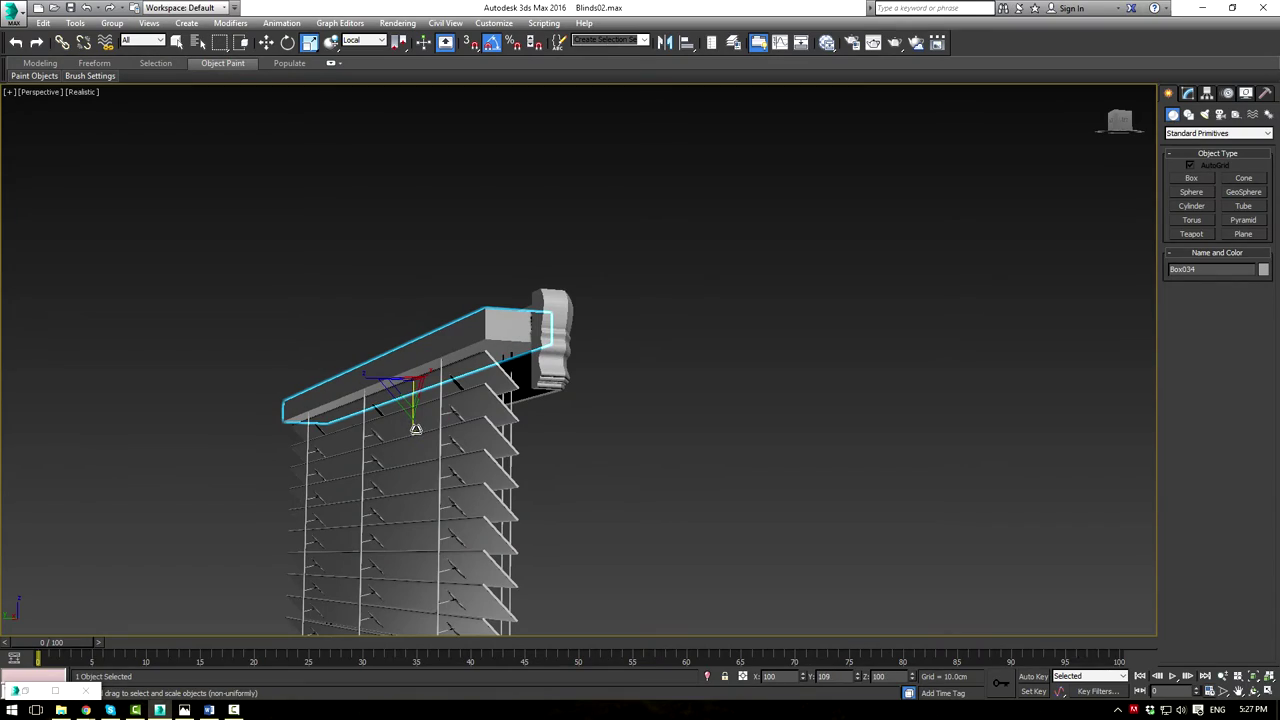
pyautogui.keyDown('alt'); pyautogui.moveTo(590, 460); pyautogui.dragTo(530, 364, button='middle'); pyautogui.keyUp('alt')
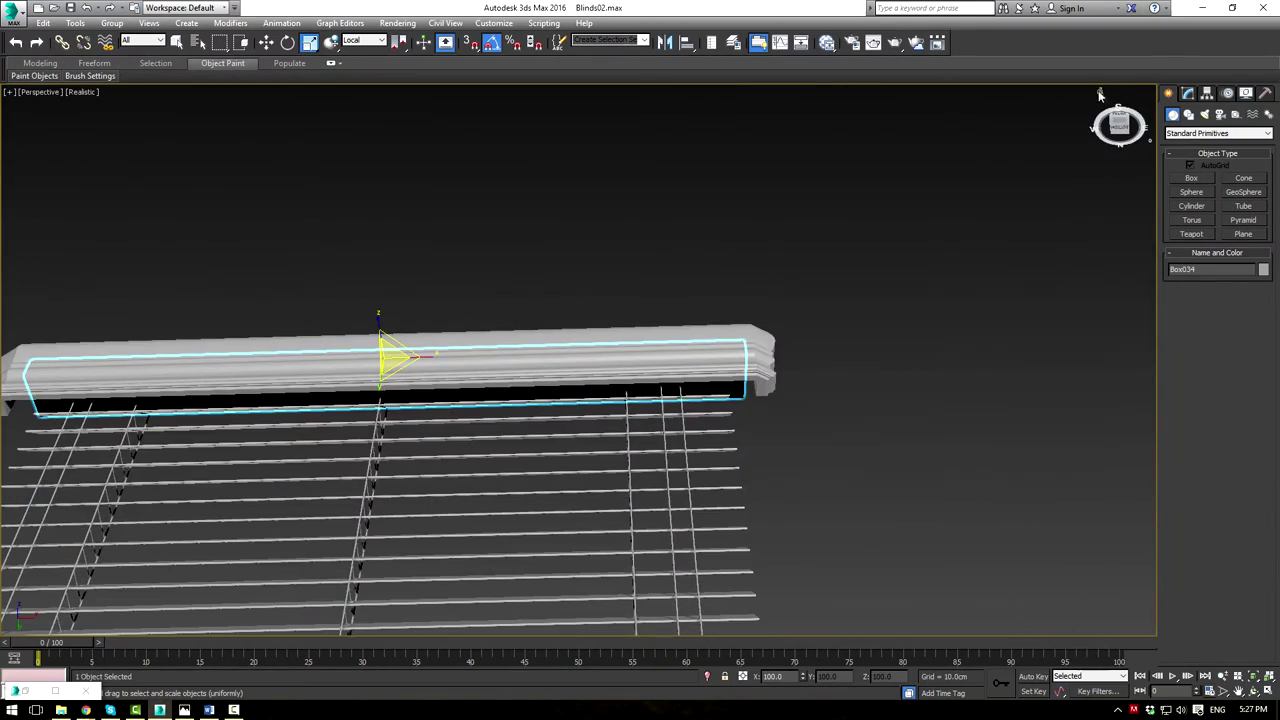
pyautogui.click(1187, 92)
pyautogui.scroll(-5, 862, 302)
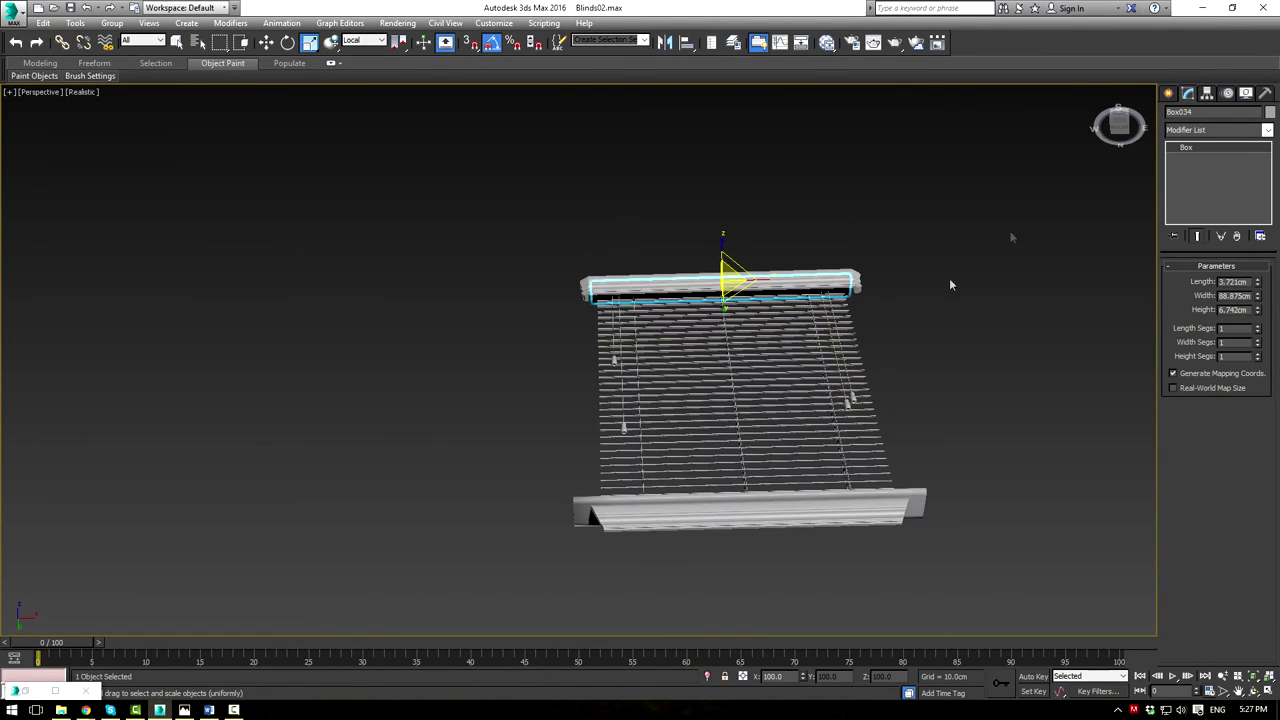
pyautogui.click(885, 289)
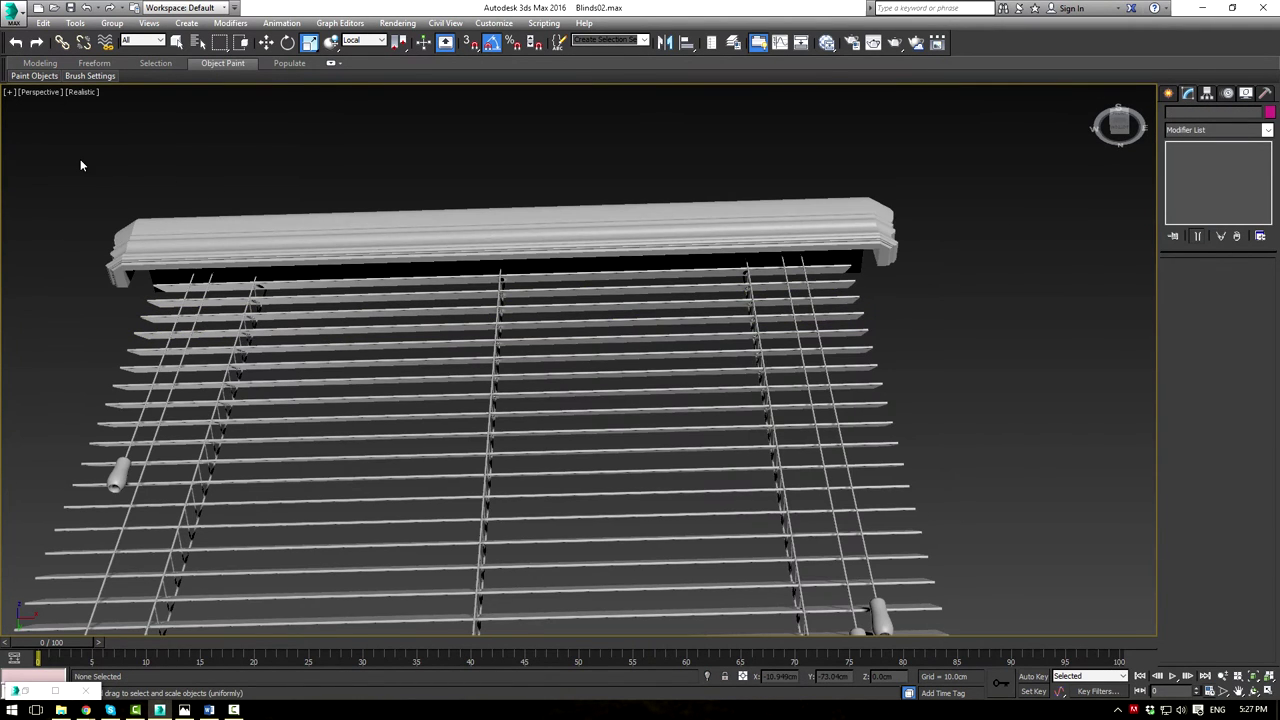
# Select all pull cords, ladder cords and the new headrail box, and hide every other object
pyautogui.moveTo(980, 392); pyautogui.dragTo(980, 392)
pyautogui.scroll(-4, 782, 359)
pyautogui.moveTo(539, 214); pyautogui.dragTo(545, 288)
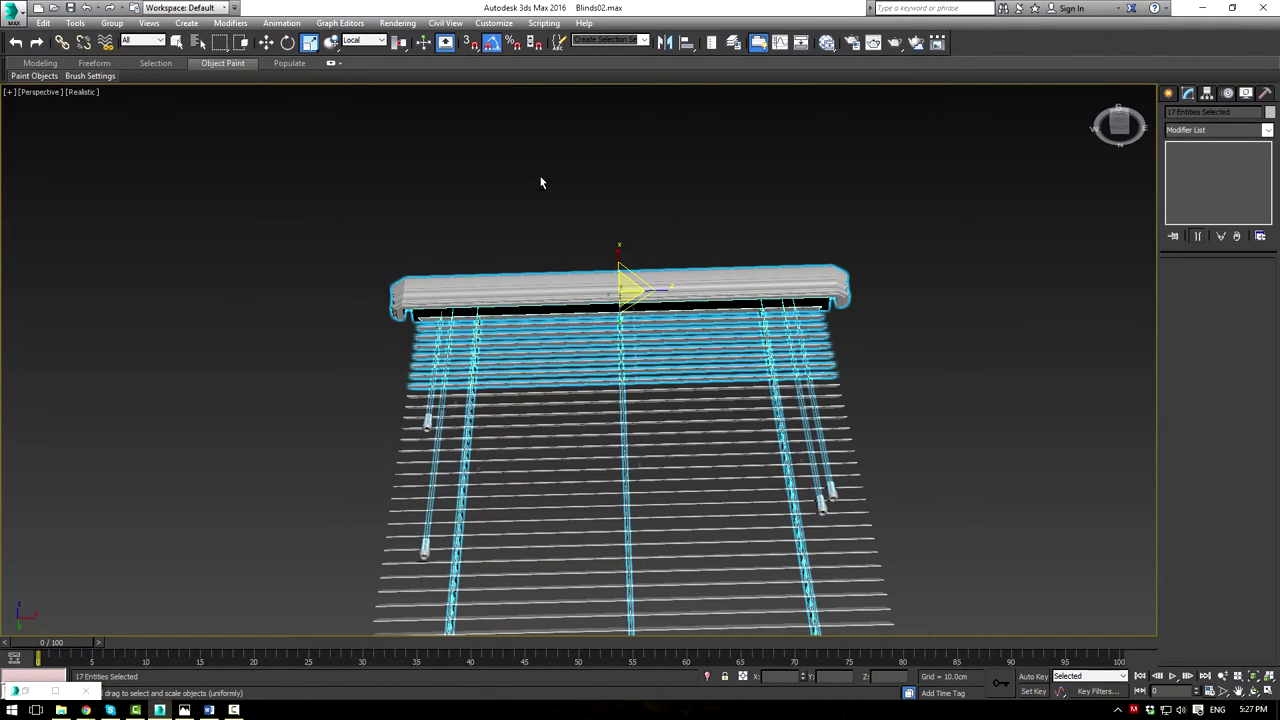
pyautogui.moveTo(533, 187); pyautogui.dragTo(550, 515)
pyautogui.moveTo(549, 601); pyautogui.dragTo(549, 601)
pyautogui.scroll(5, 517, 271)
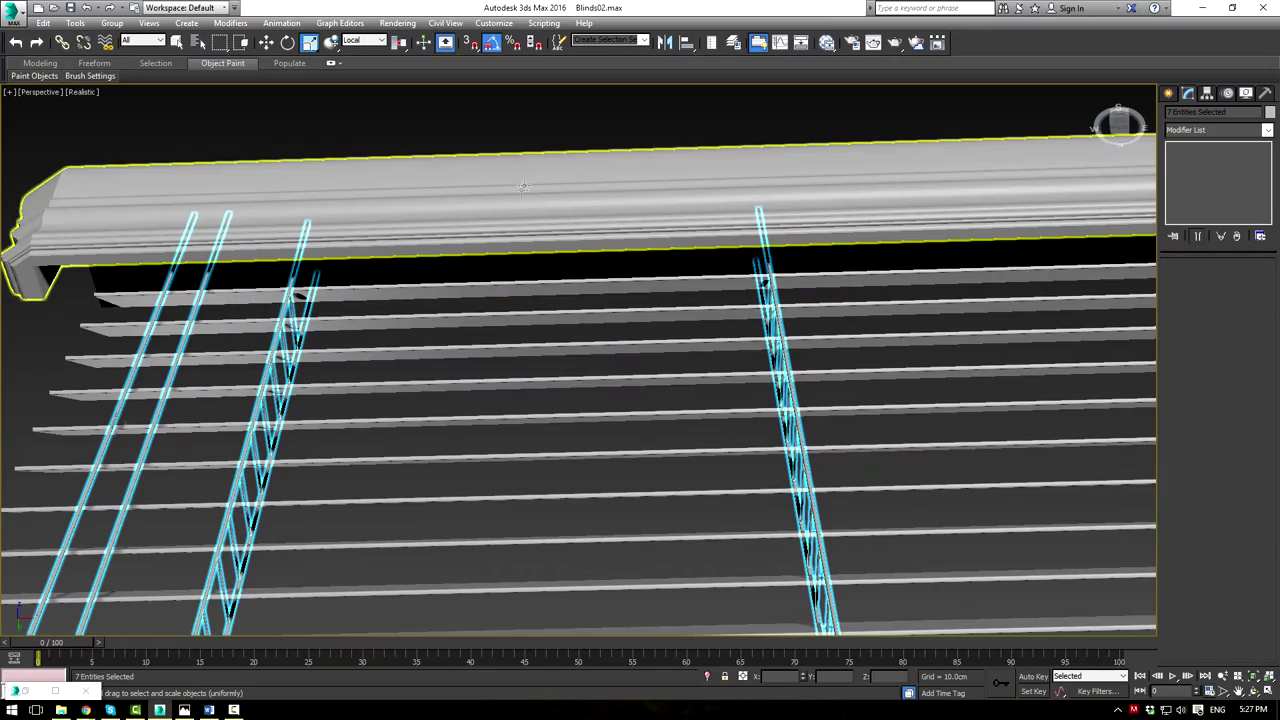
pyautogui.keyDown('alt'); pyautogui.moveTo(479, 253); pyautogui.dragTo(624, 367, button='middle'); pyautogui.keyUp('alt')
pyautogui.scroll(-6, 480, 363)
pyautogui.scroll(5, 624, 367)
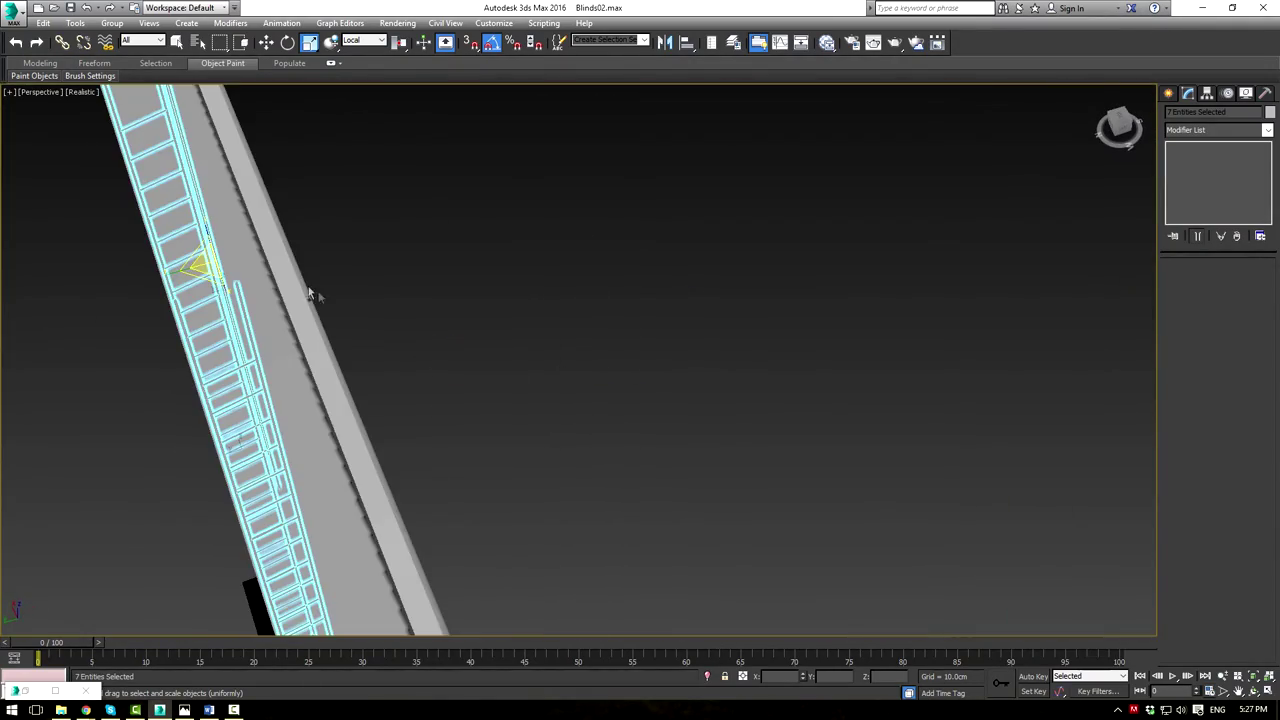
pyautogui.keyDown('ctrl'); pyautogui.click(222, 230); pyautogui.keyUp('ctrl')
pyautogui.rightClick(222, 230)
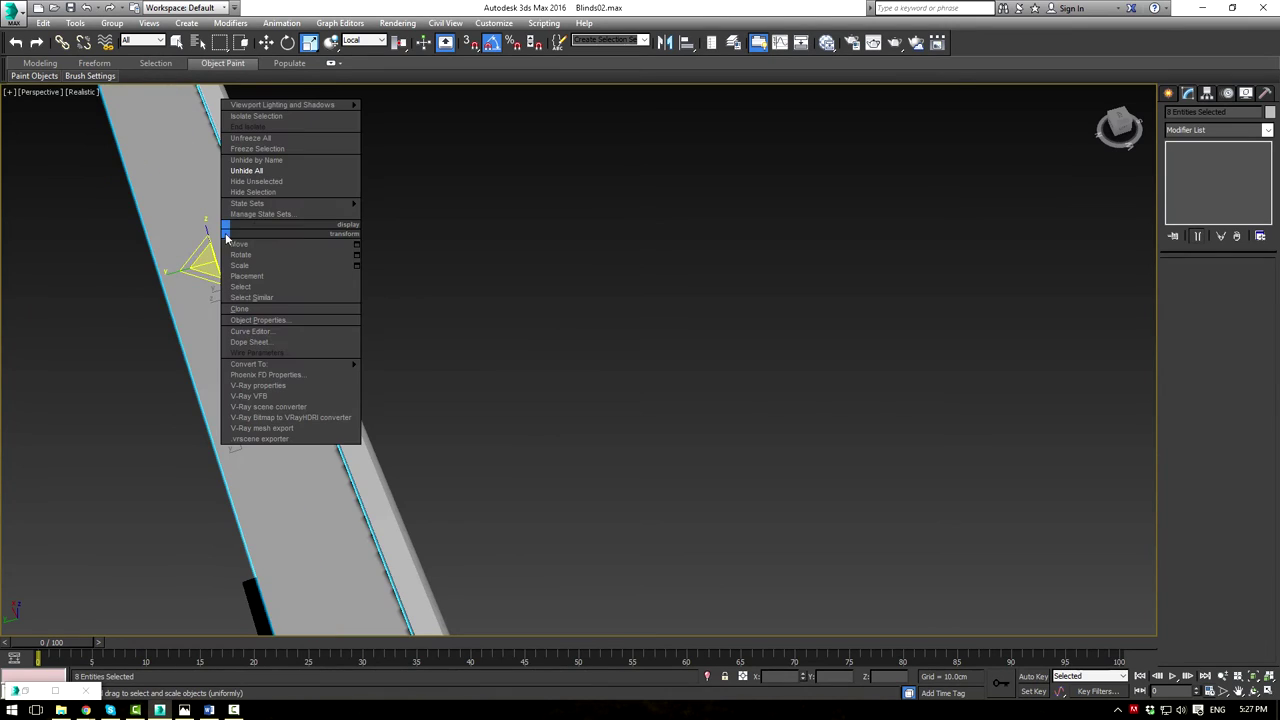
pyautogui.click(268, 196)
# Select the headrail box and convert it to an Editable Poly
pyautogui.keyDown('alt'); pyautogui.moveTo(597, 329); pyautogui.dragTo(482, 454, button='middle'); pyautogui.keyUp('alt')
pyautogui.scroll(-3, 590, 314)
pyautogui.scroll(4, 515, 438)
pyautogui.scroll(-3, 836, 336)
pyautogui.keyDown('alt'); pyautogui.moveTo(836, 336); pyautogui.dragTo(685, 395, button='middle'); pyautogui.keyUp('alt')
pyautogui.scroll(1, 599, 455)
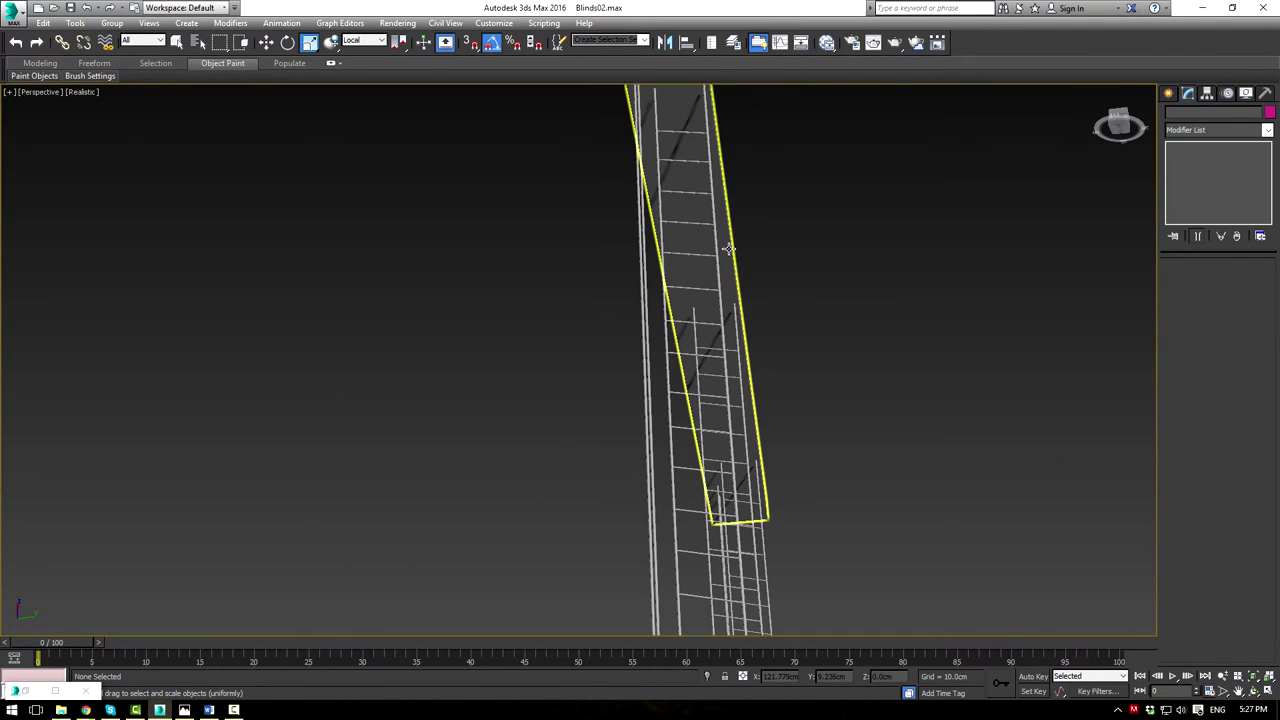
pyautogui.click(728, 248)
pyautogui.moveTo(840, 323); pyautogui.dragTo(757, 434, button='middle')
pyautogui.moveTo(781, 314); pyautogui.dragTo(670, 350, button='middle')
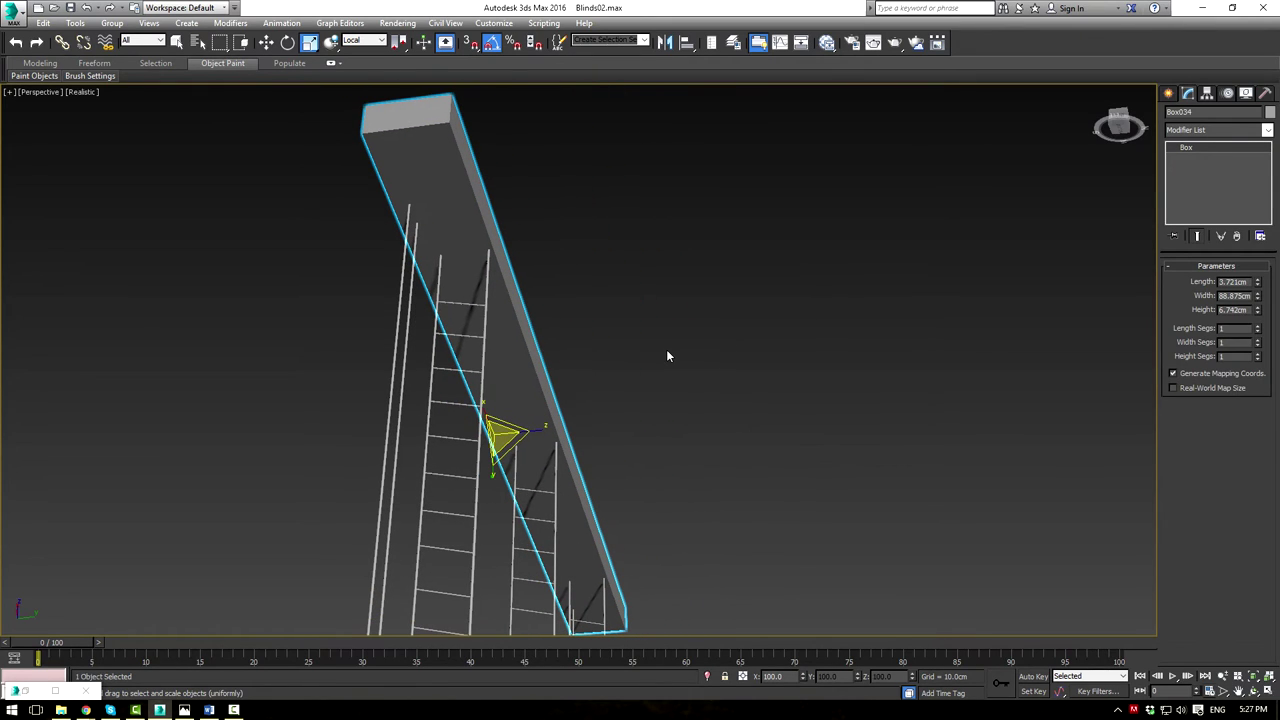
pyautogui.hotkey('alt', 'e')
# Move the box's long narrow face nearest the ladder cords outward along Y to about 6.18 cm
pyautogui.click(1231, 284)
pyautogui.click(1231, 283)
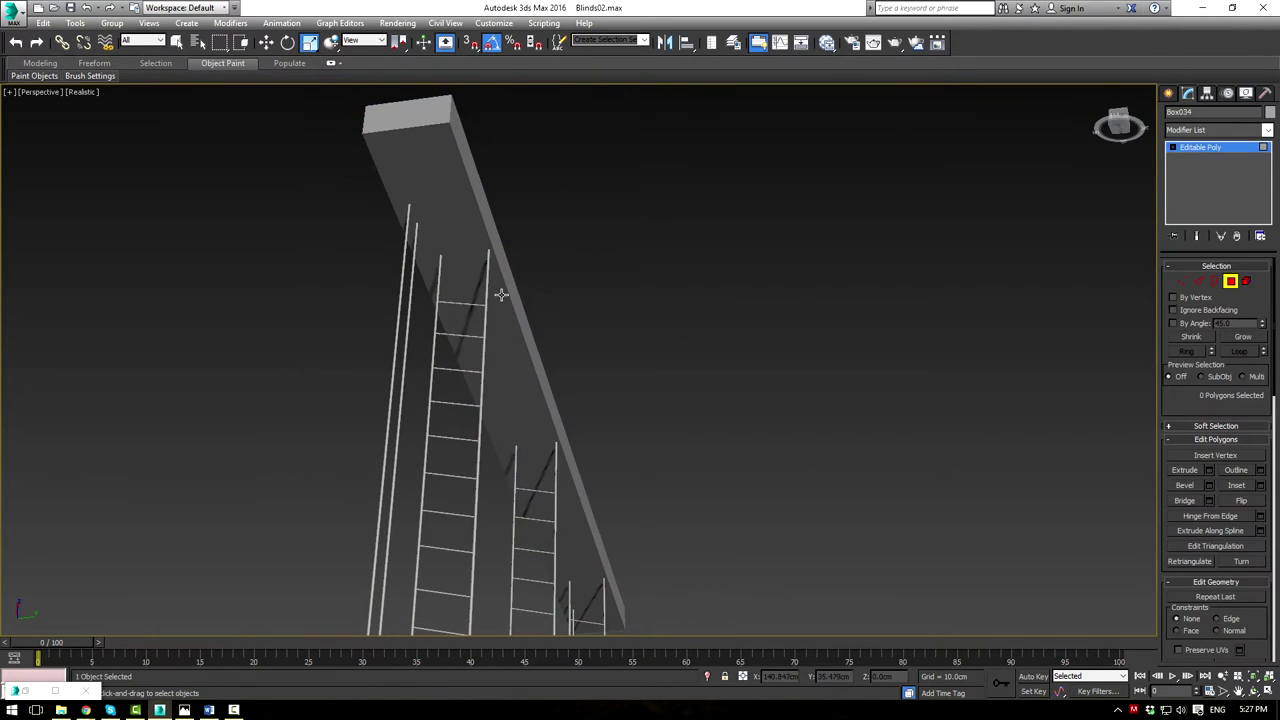
pyautogui.click(555, 418)
pyautogui.press('w')
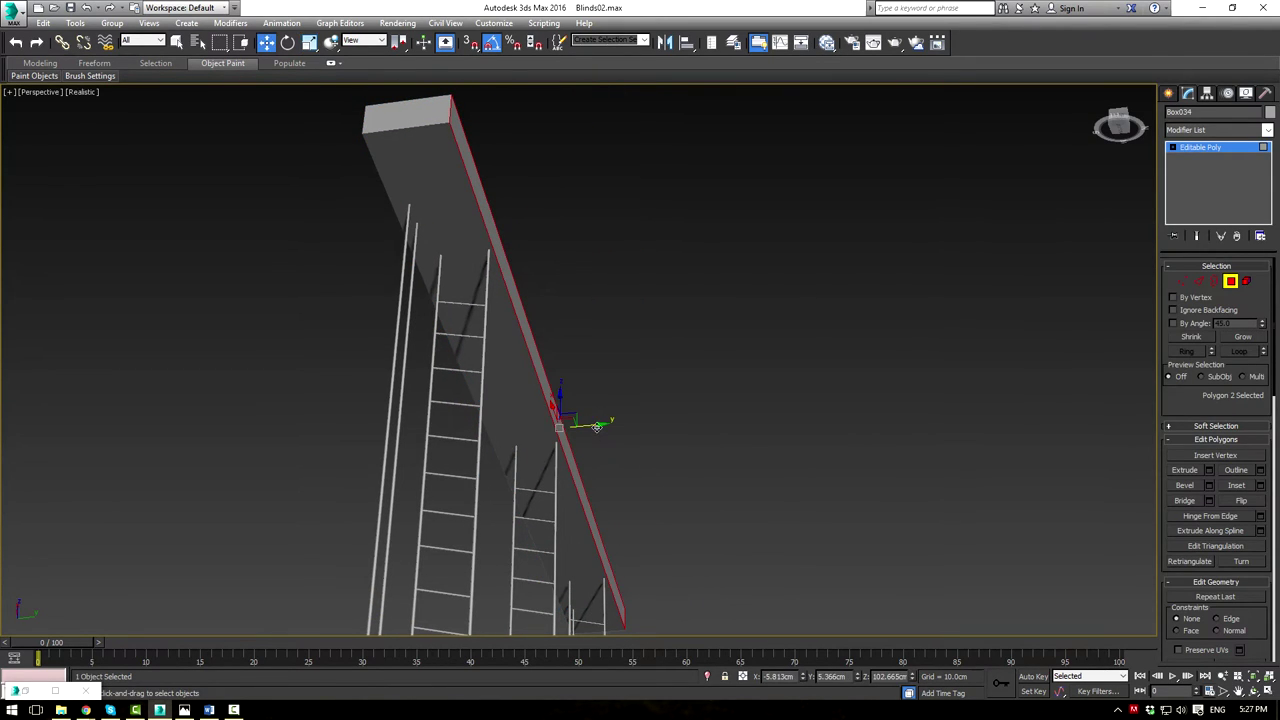
pyautogui.keyDown('alt'); pyautogui.moveTo(668, 389); pyautogui.dragTo(699, 299, button='middle'); pyautogui.keyUp('alt')
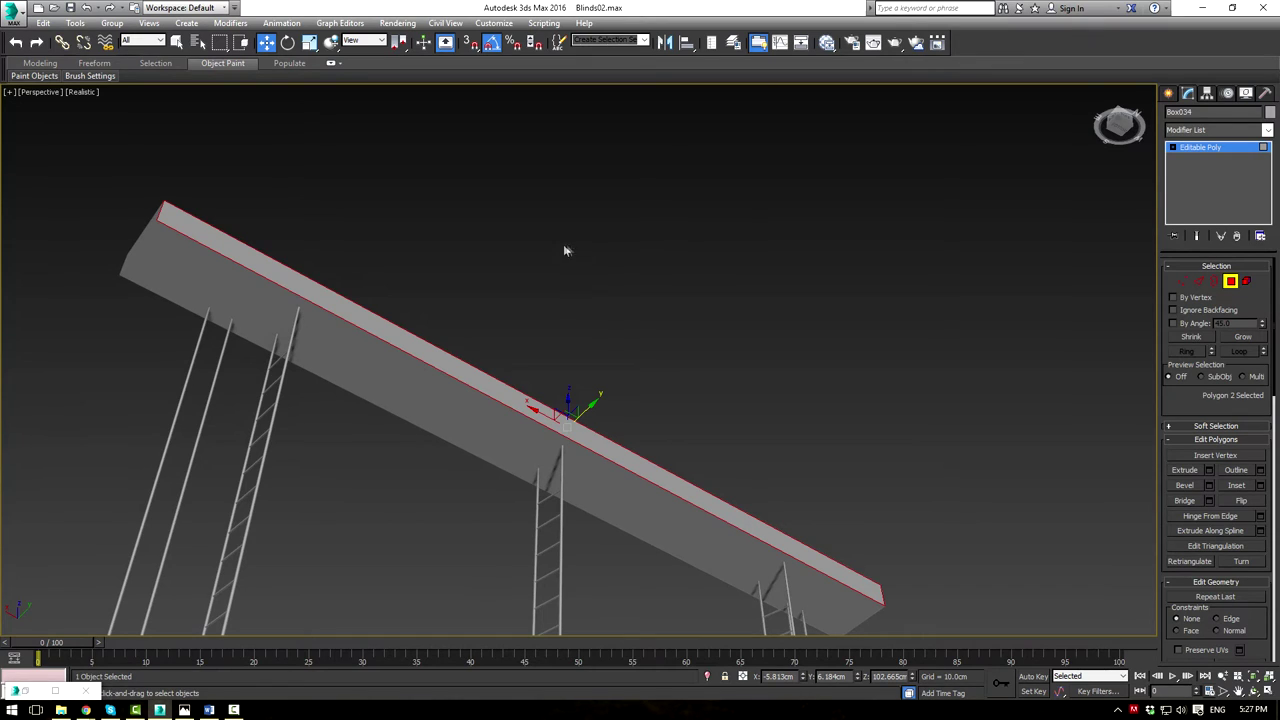
# Select the box's four long edges and connect them with 6 segments
pyautogui.click(1197, 282)
pyautogui.keyDown('alt'); pyautogui.moveTo(1137, 289); pyautogui.dragTo(592, 241, button='middle'); pyautogui.keyUp('alt')
pyautogui.moveTo(592, 241); pyautogui.dragTo(604, 511)
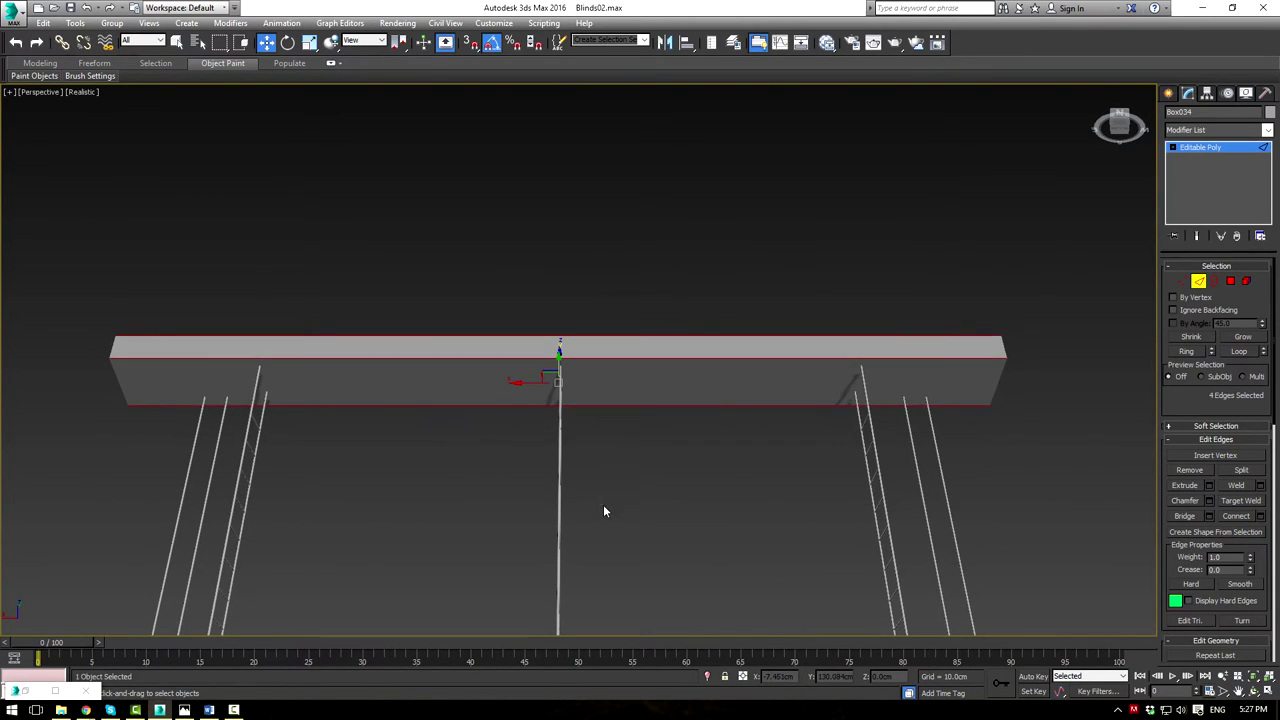
pyautogui.click(1260, 516)
pyautogui.click(588, 366)
pyautogui.click(588, 366)
pyautogui.click(588, 366)
pyautogui.click(588, 366)
pyautogui.click(588, 366)
pyautogui.click(587, 426)
# In the front view with edged faces, move the first two vertex columns to either side of the left pair of pull cords
pyautogui.moveTo(322, 363); pyautogui.dragTo(564, 381, button='middle')
pyautogui.press('f')
pyautogui.scroll(-12, 590, 337)
pyautogui.scroll(4, 666, 190)
pyautogui.moveTo(588, 262); pyautogui.dragTo(514, 368, button='middle')
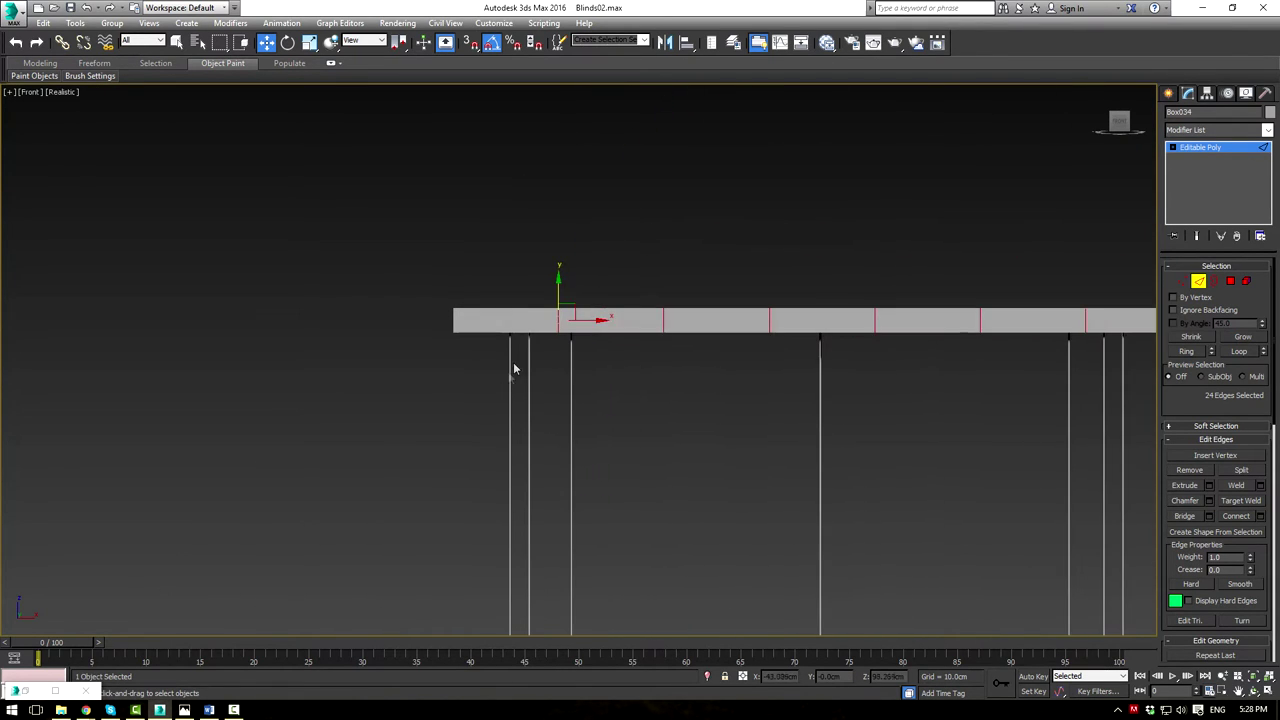
pyautogui.press('1')
pyautogui.press('F4')
pyautogui.scroll(2, 596, 337)
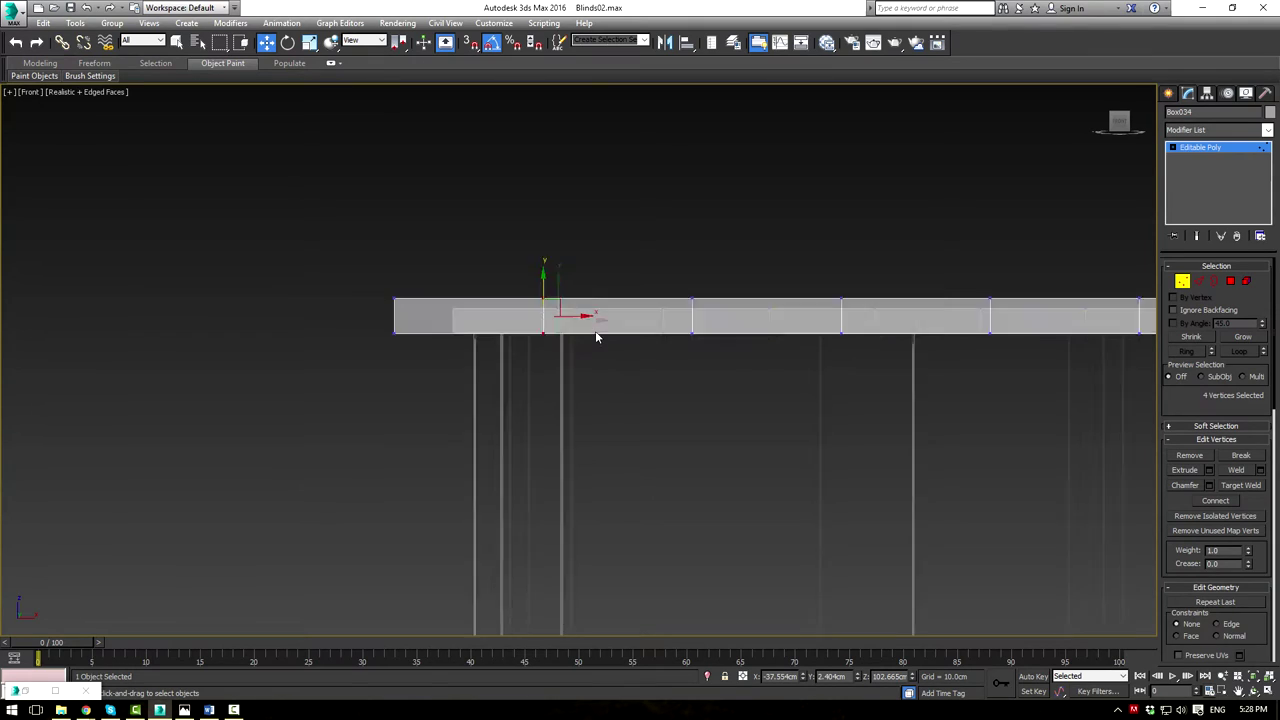
pyautogui.scroll(2, 596, 337)
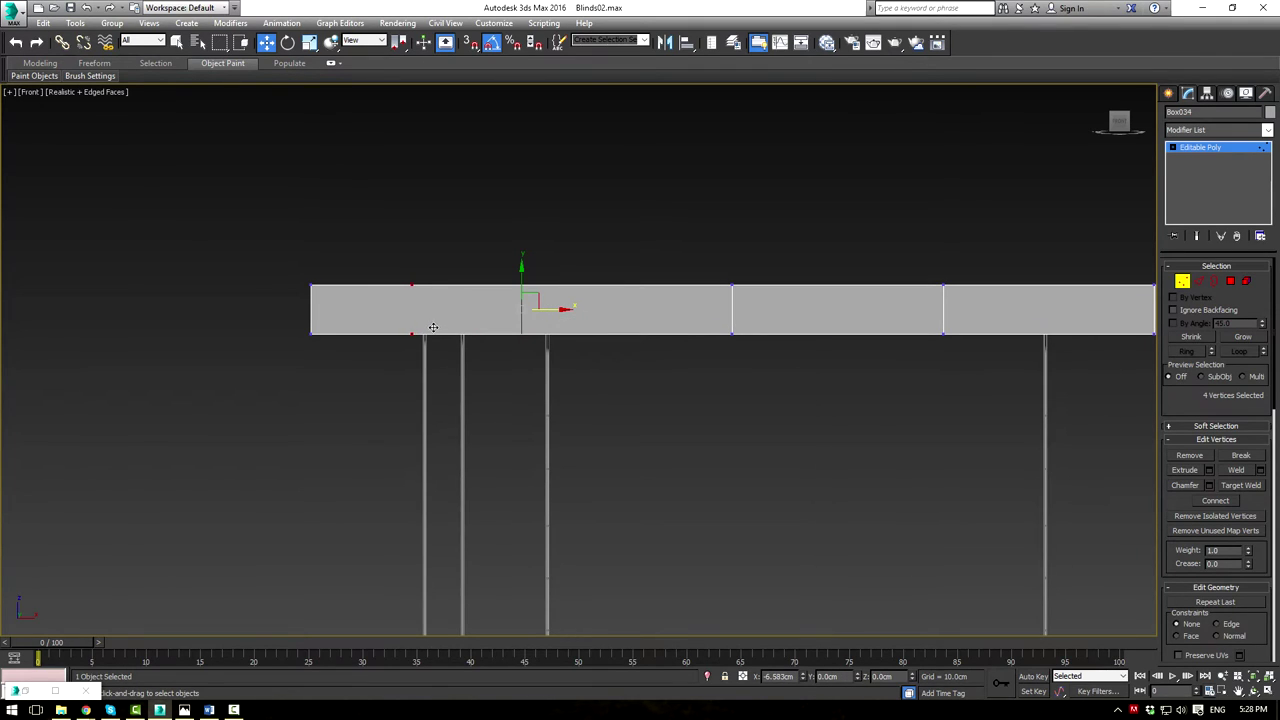
pyautogui.moveTo(437, 327); pyautogui.dragTo(437, 327)
pyautogui.moveTo(646, 226); pyautogui.dragTo(750, 414)
pyautogui.moveTo(763, 310); pyautogui.dragTo(501, 309)
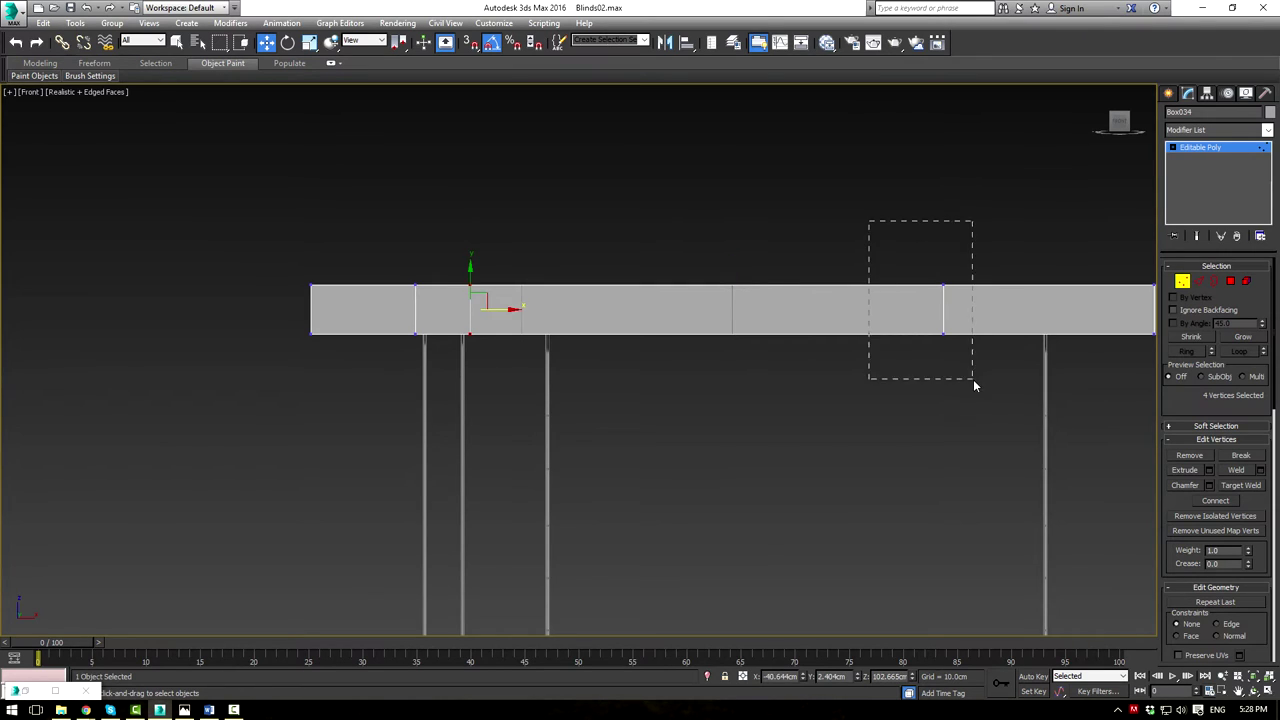
# Move the third and fourth vertex columns along X to either side of the left ladder cord
pyautogui.moveTo(975, 385); pyautogui.dragTo(975, 385)
pyautogui.moveTo(923, 377); pyautogui.dragTo(718, 349, button='middle')
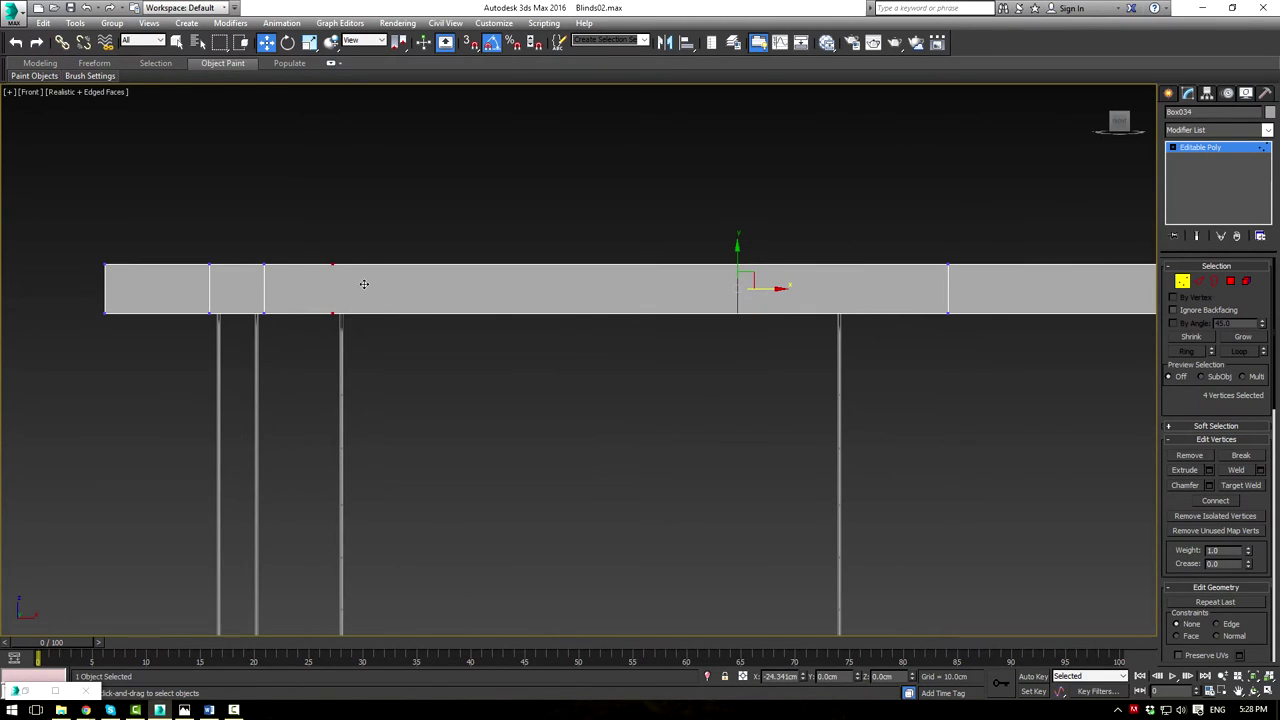
pyautogui.moveTo(363, 284); pyautogui.dragTo(363, 284)
pyautogui.moveTo(876, 209); pyautogui.dragTo(975, 373)
pyautogui.moveTo(975, 289); pyautogui.dragTo(380, 294)
# Place the last two vertex columns on either side of the right pair of pull cords
pyautogui.moveTo(937, 350); pyautogui.dragTo(562, 329, button='middle')
pyautogui.moveTo(891, 281); pyautogui.dragTo(567, 258, button='middle')
pyautogui.moveTo(617, 155); pyautogui.dragTo(777, 244)
pyautogui.moveTo(412, 158); pyautogui.dragTo(504, 306)
pyautogui.moveTo(481, 244); pyautogui.dragTo(675, 284)
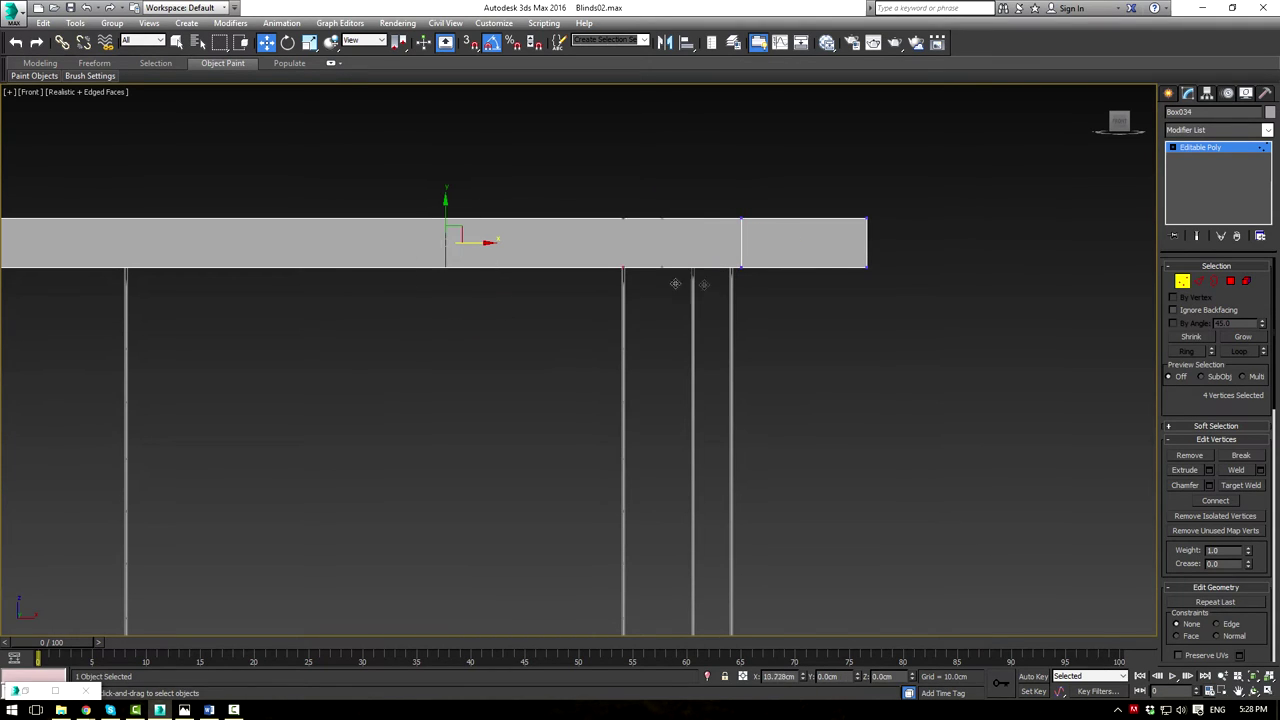
# Connect the long edges of the box's wide middle section with 4 segments
pyautogui.click(1198, 281)
pyautogui.moveTo(561, 197); pyautogui.dragTo(546, 393)
pyautogui.click(1261, 517)
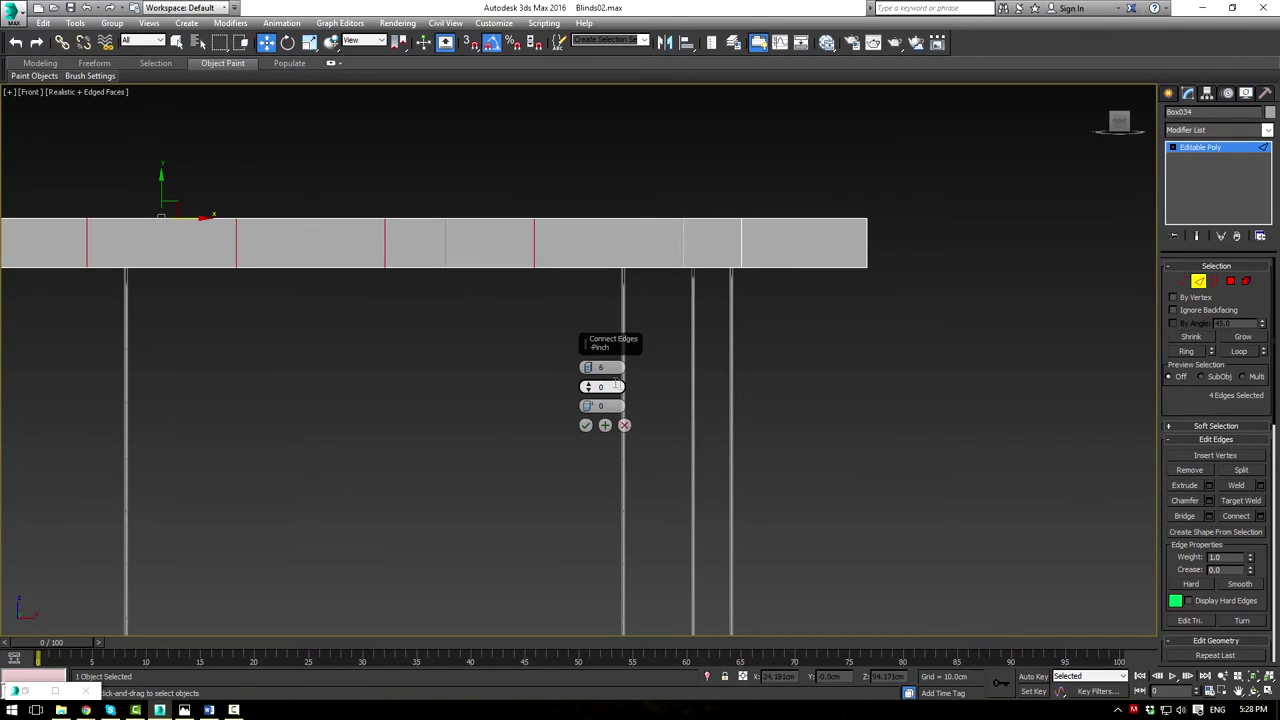
pyautogui.click(588, 372)
pyautogui.click(588, 372)
pyautogui.click(585, 425)
# Move two of the new vertex columns along X to either side of the right ladder cord
pyautogui.press('1')
pyautogui.moveTo(434, 149); pyautogui.dragTo(486, 309)
pyautogui.moveTo(505, 243); pyautogui.dragTo(648, 263)
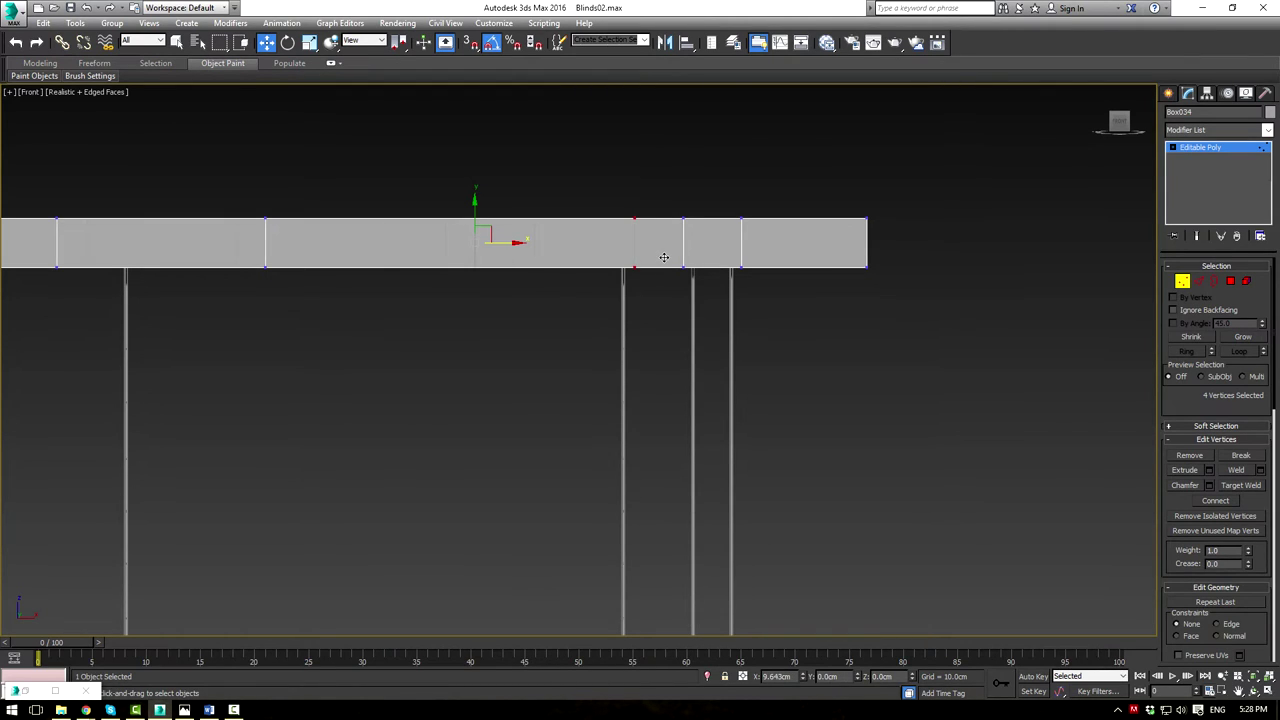
pyautogui.moveTo(273, 185); pyautogui.dragTo(499, 265)
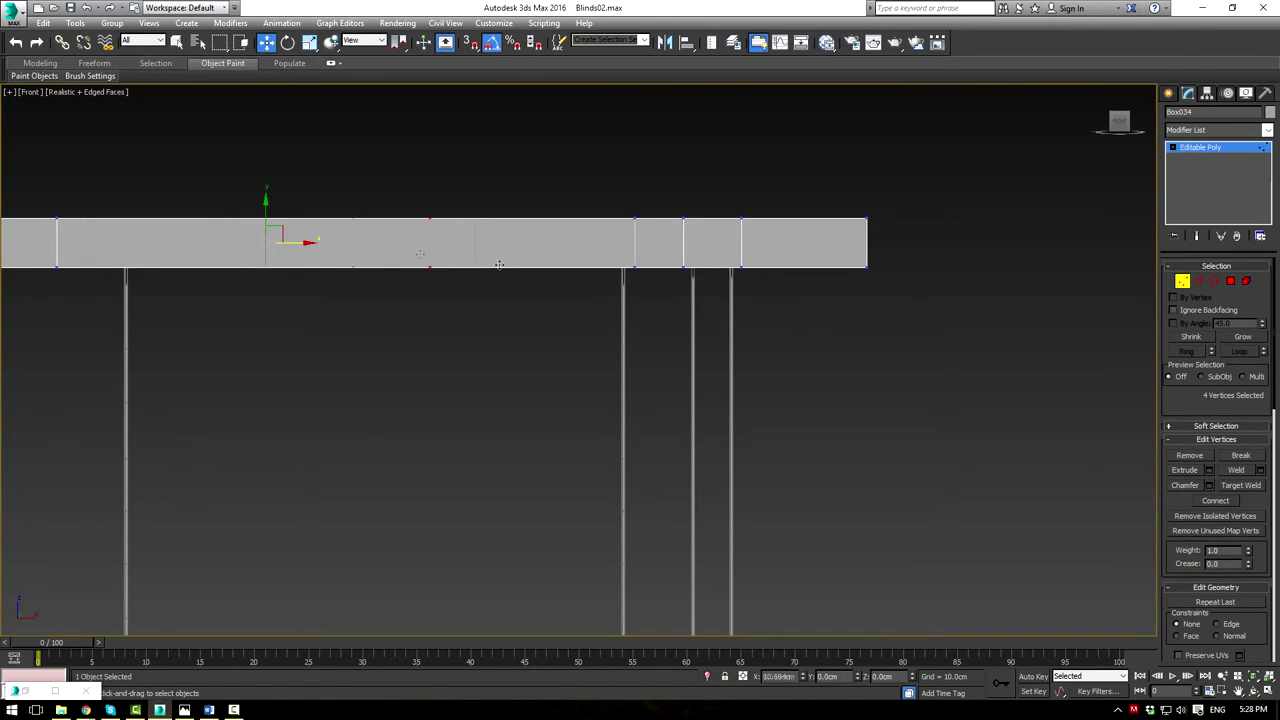
pyautogui.moveTo(646, 284); pyautogui.dragTo(646, 284)
# Move the remaining two new vertex columns to either side of the middle ladder cord
pyautogui.moveTo(345, 243); pyautogui.dragTo(685, 258, button='middle')
pyautogui.moveTo(337, 200); pyautogui.dragTo(424, 320)
pyautogui.moveTo(431, 258); pyautogui.dragTo(510, 262)
pyautogui.moveTo(129, 180); pyautogui.dragTo(488, 279)
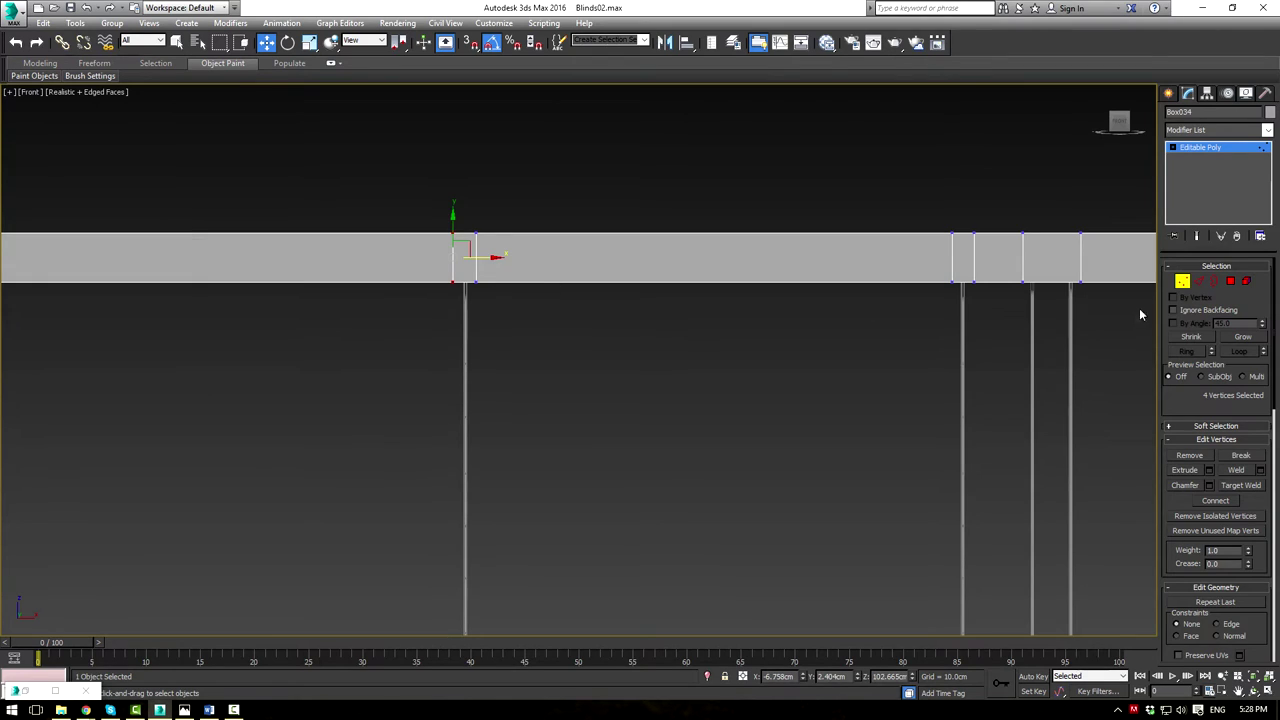
# Connect the box's ring of crosswise edges with 2 segments and a pinch of 37
pyautogui.click(1231, 282)
pyautogui.press('p')
pyautogui.keyDown('alt'); pyautogui.moveTo(629, 343); pyautogui.dragTo(560, 367, button='middle'); pyautogui.keyUp('alt')
pyautogui.click(519, 277)
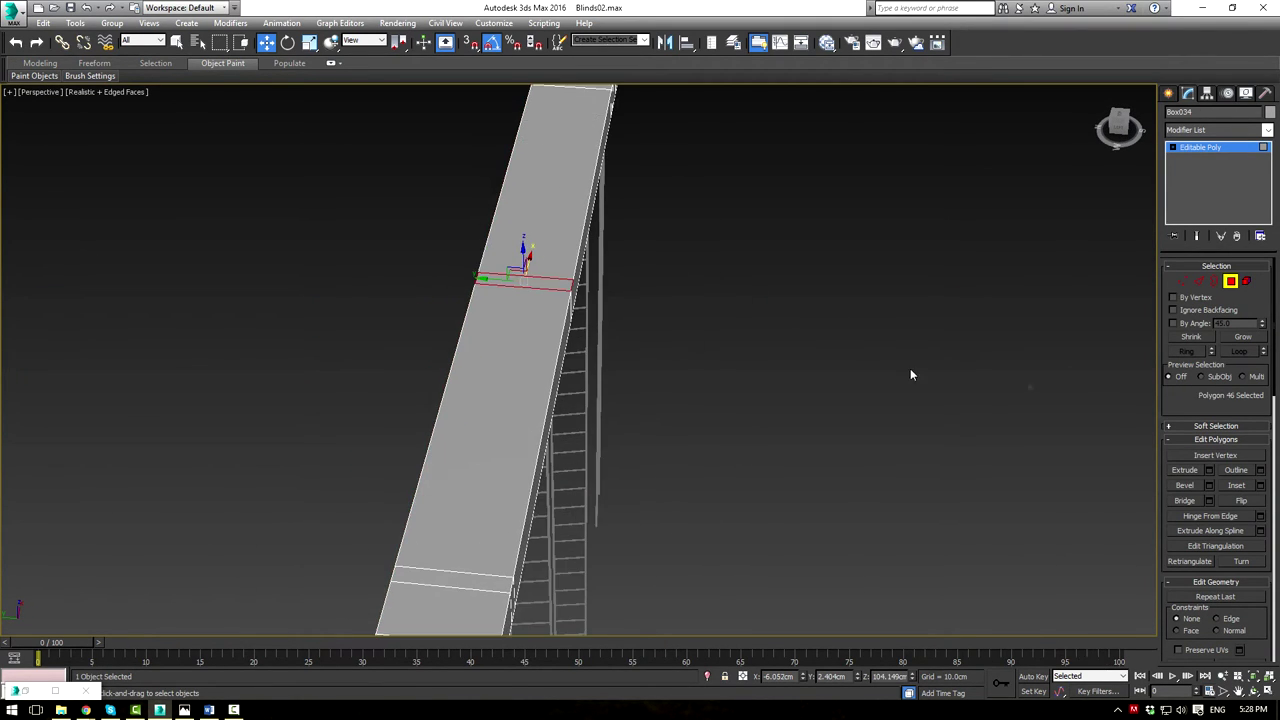
pyautogui.click(1198, 281)
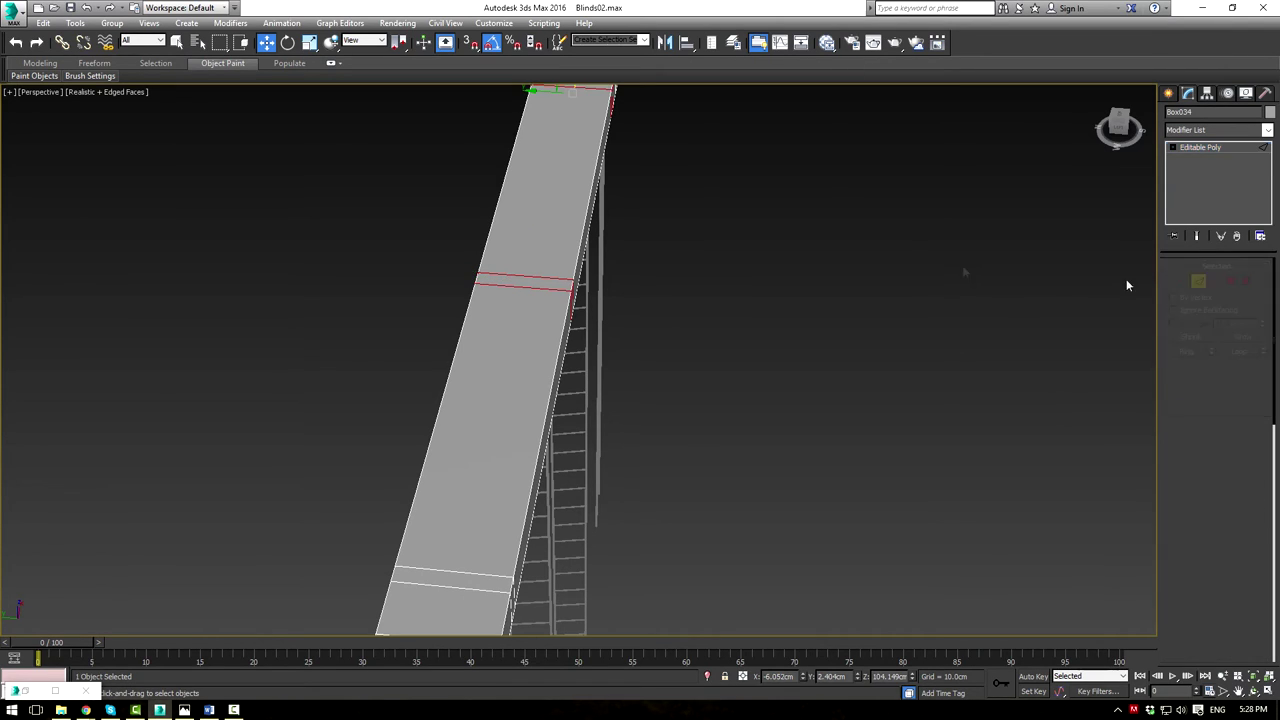
pyautogui.click(526, 275)
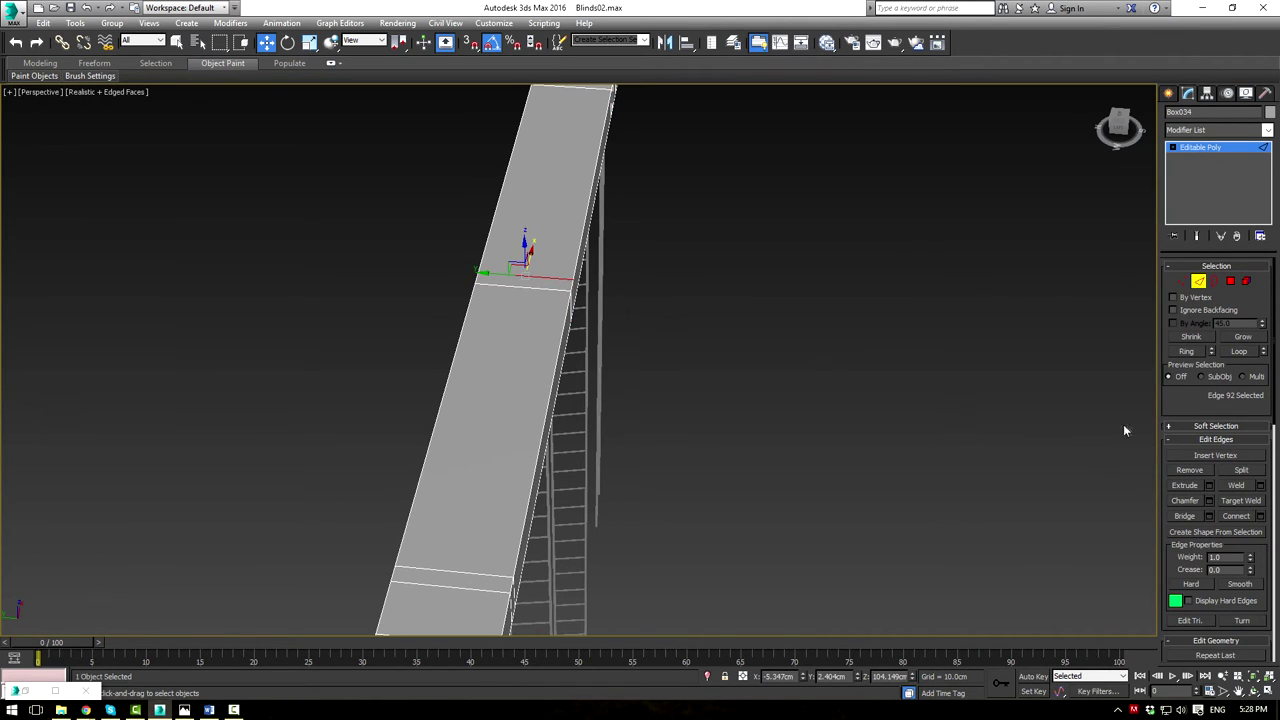
pyautogui.click(1186, 352)
pyautogui.click(1259, 515)
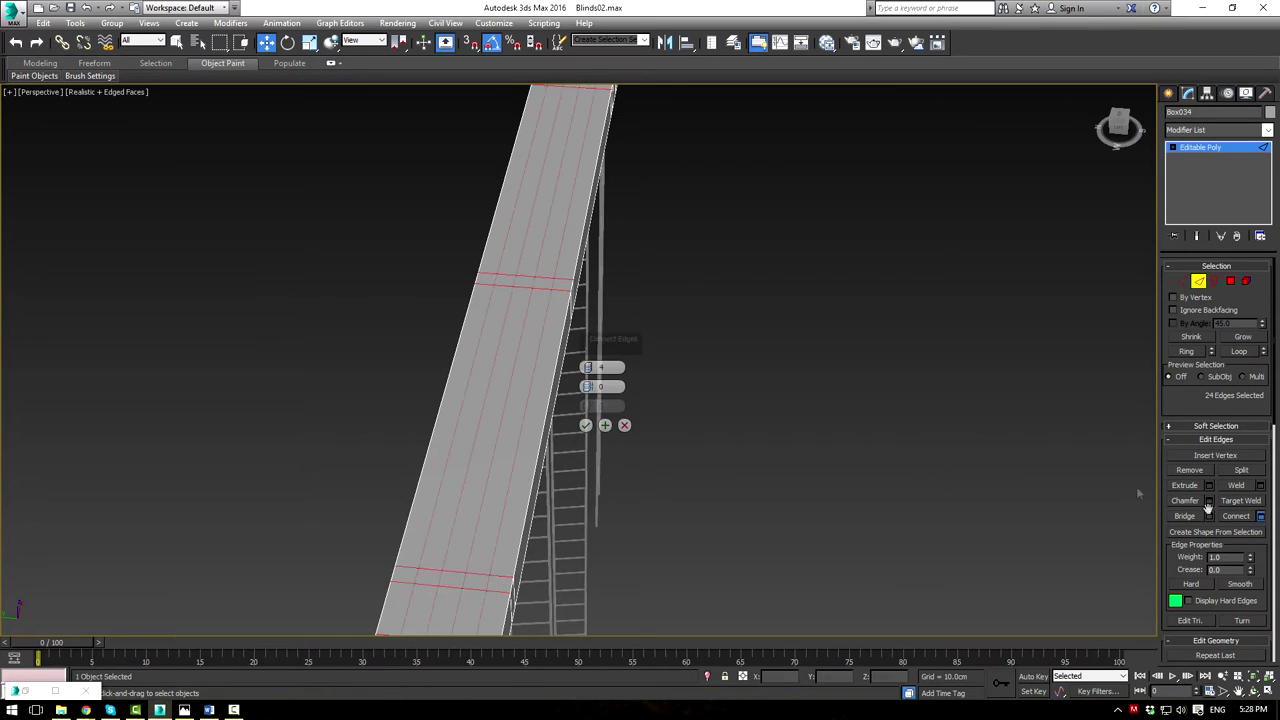
pyautogui.keyDown('alt'); pyautogui.moveTo(866, 395); pyautogui.dragTo(790, 390, button='middle'); pyautogui.keyUp('alt')
pyautogui.moveTo(587, 369); pyautogui.dragTo(587, 376)
pyautogui.keyDown('alt'); pyautogui.moveTo(786, 457); pyautogui.dragTo(663, 337, button='middle'); pyautogui.keyUp('alt')
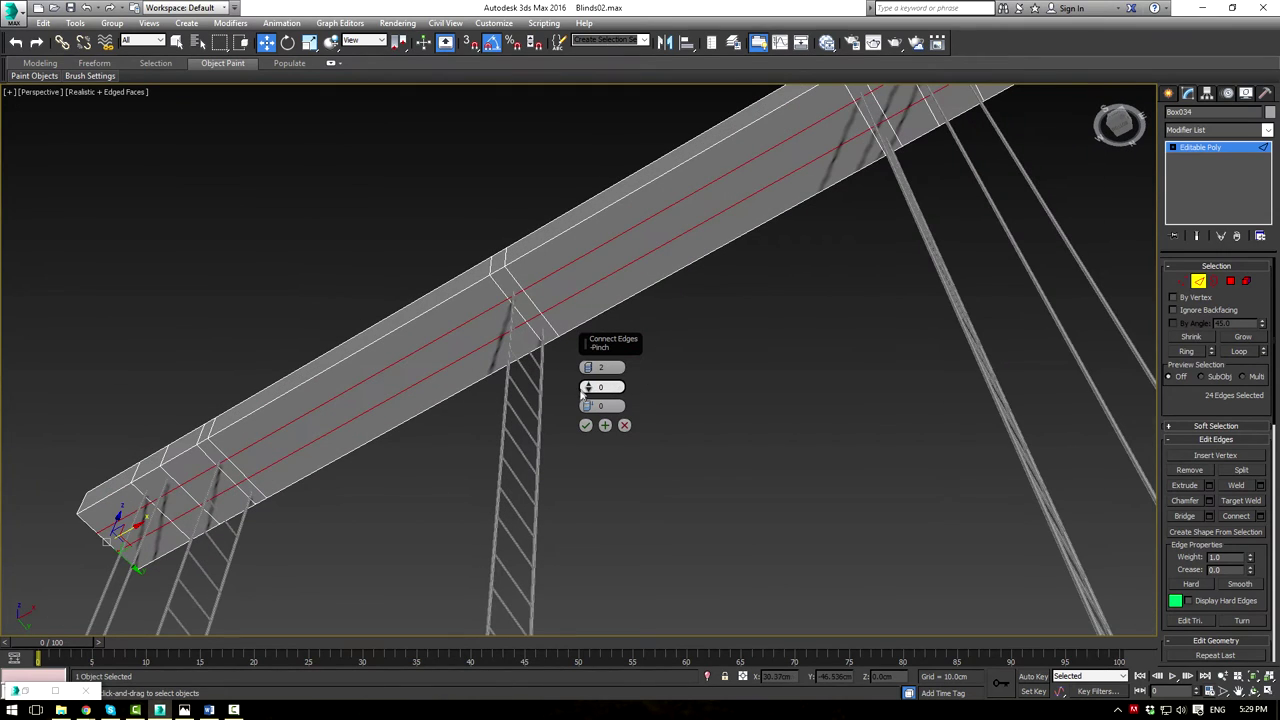
pyautogui.moveTo(589, 394); pyautogui.dragTo(606, 290)
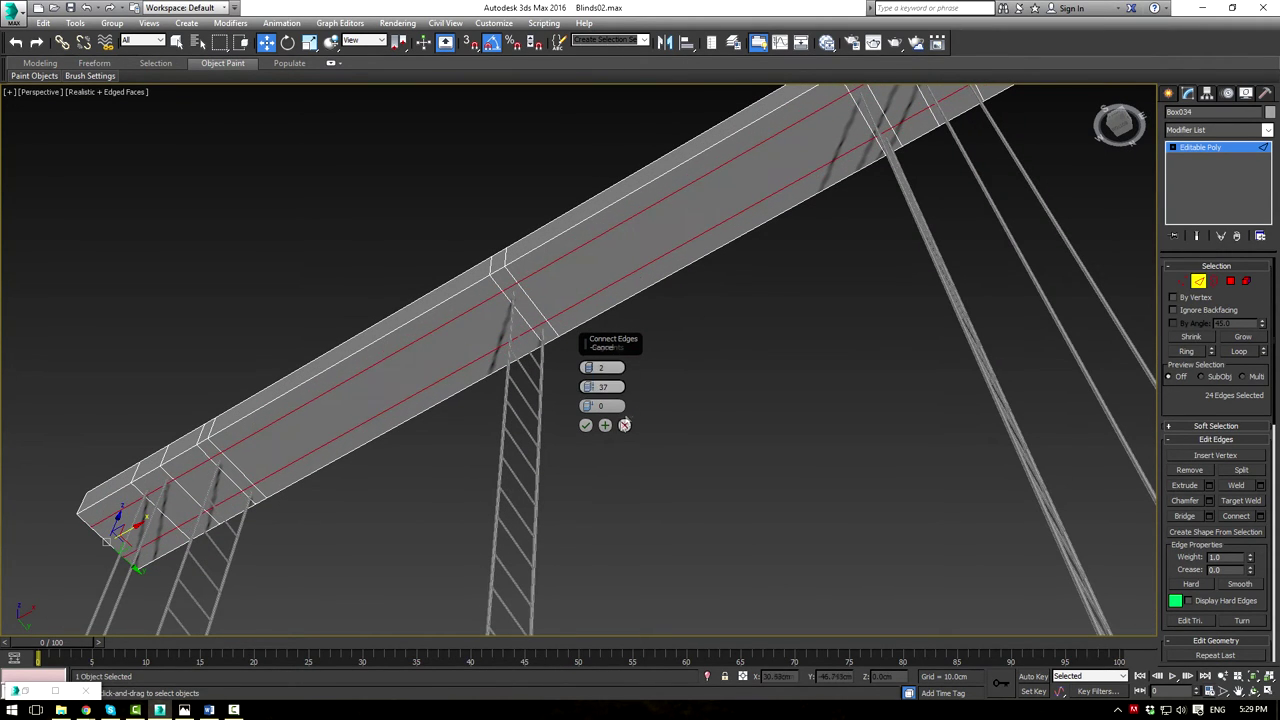
pyautogui.click(586, 425)
# Move the two underside edges at the left pair of pull cords along Y to either side of the cords
pyautogui.keyDown('alt'); pyautogui.moveTo(381, 372); pyautogui.dragTo(514, 292, button='middle'); pyautogui.keyUp('alt')
pyautogui.moveTo(319, 277); pyautogui.dragTo(559, 322, button='middle')
pyautogui.scroll(4, 540, 304)
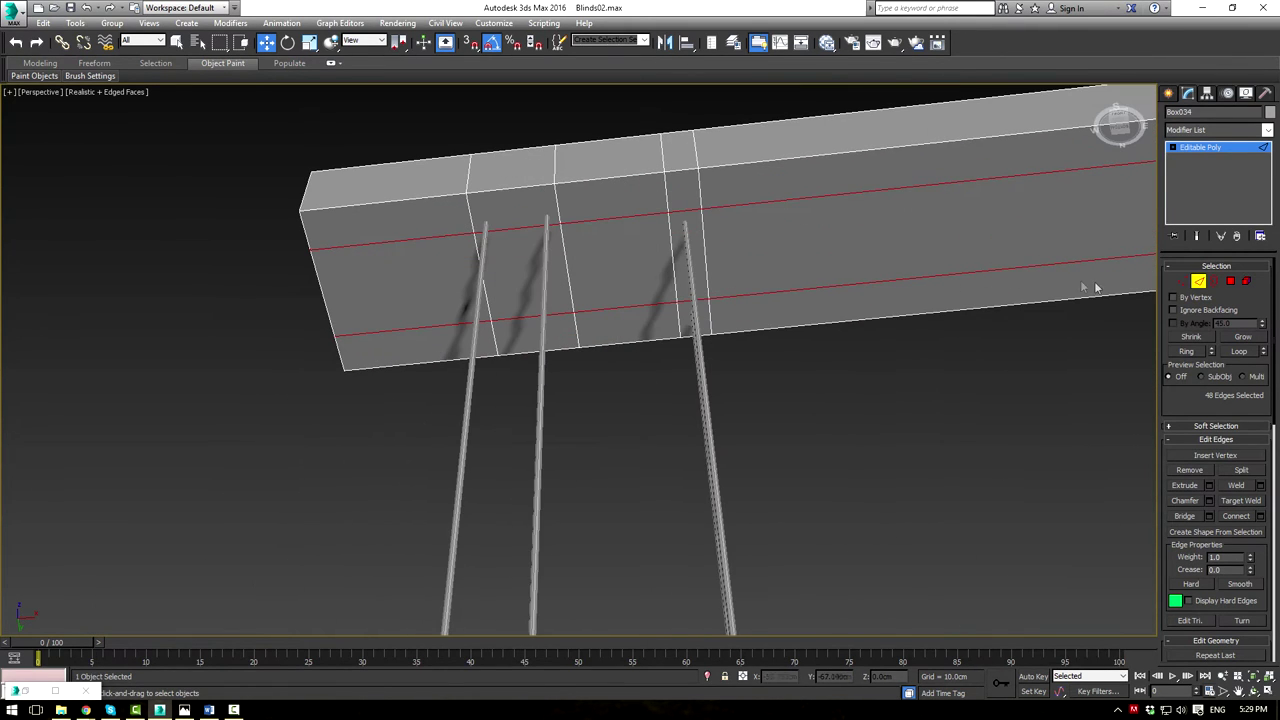
pyautogui.click(522, 229)
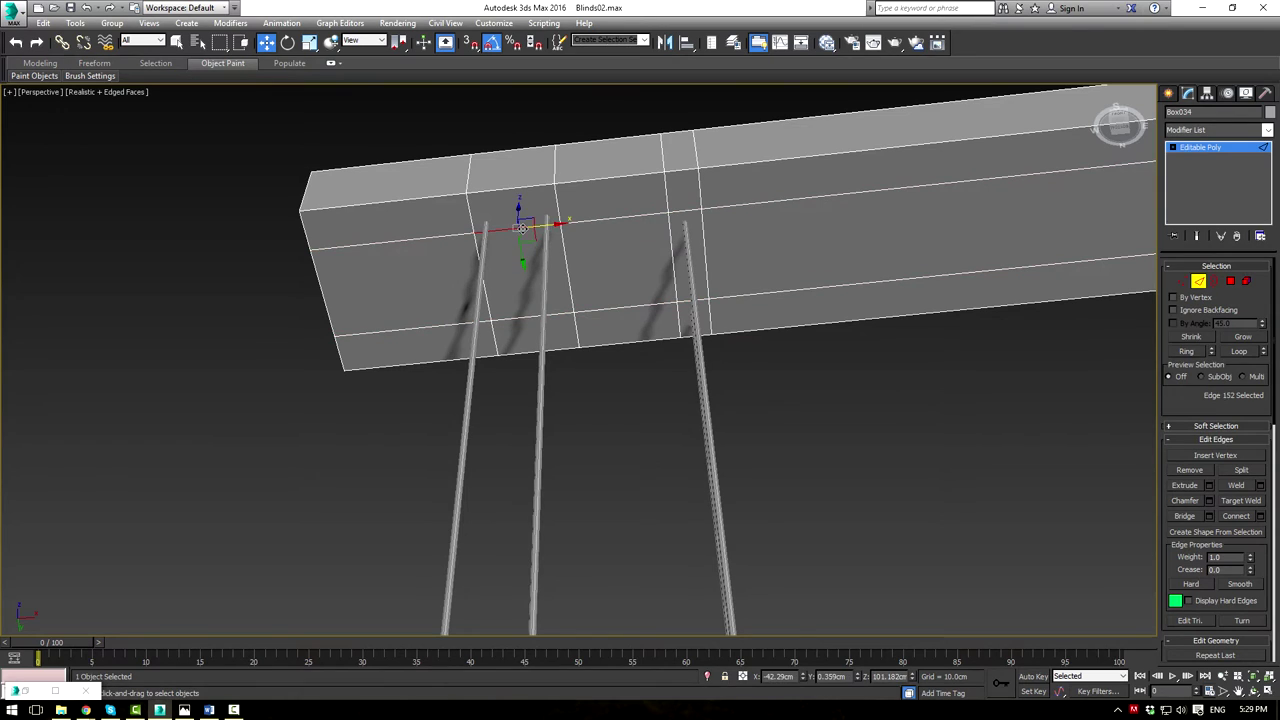
pyautogui.moveTo(525, 258); pyautogui.dragTo(524, 238)
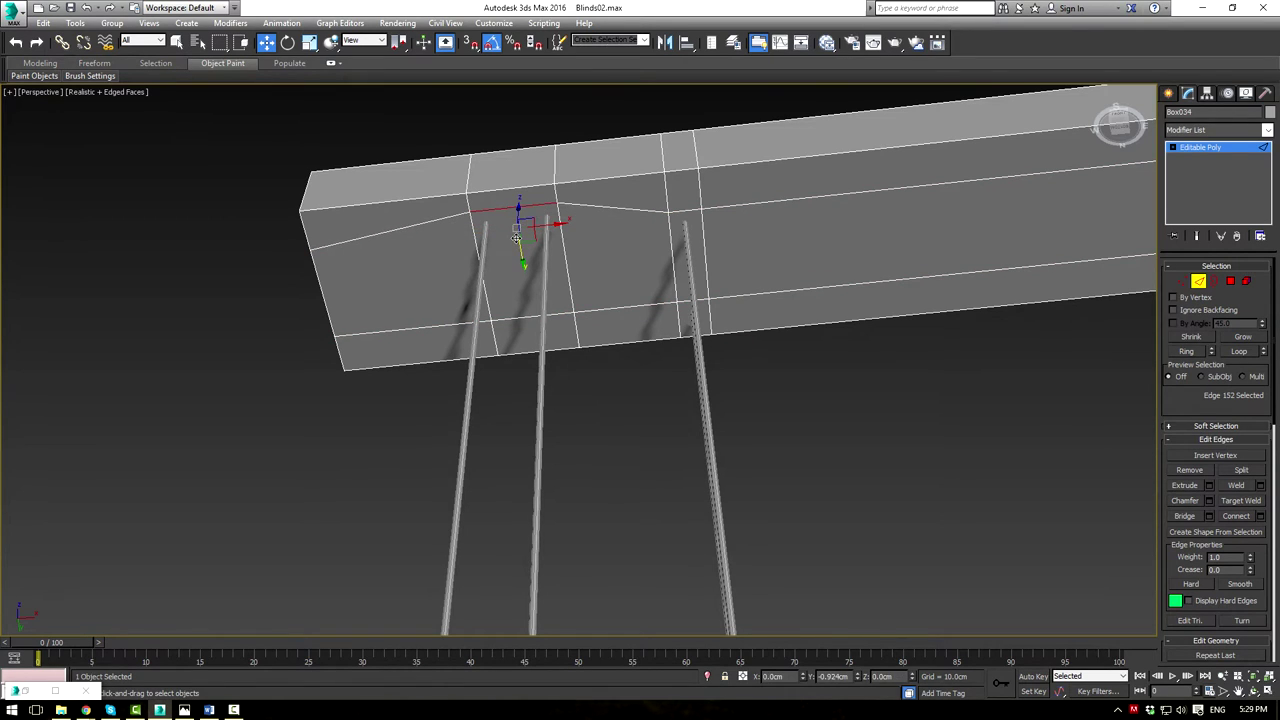
pyautogui.click(515, 318)
pyautogui.moveTo(535, 341); pyautogui.dragTo(527, 261)
pyautogui.keyDown('alt'); pyautogui.moveTo(527, 261); pyautogui.dragTo(604, 233, button='middle'); pyautogui.keyUp('alt')
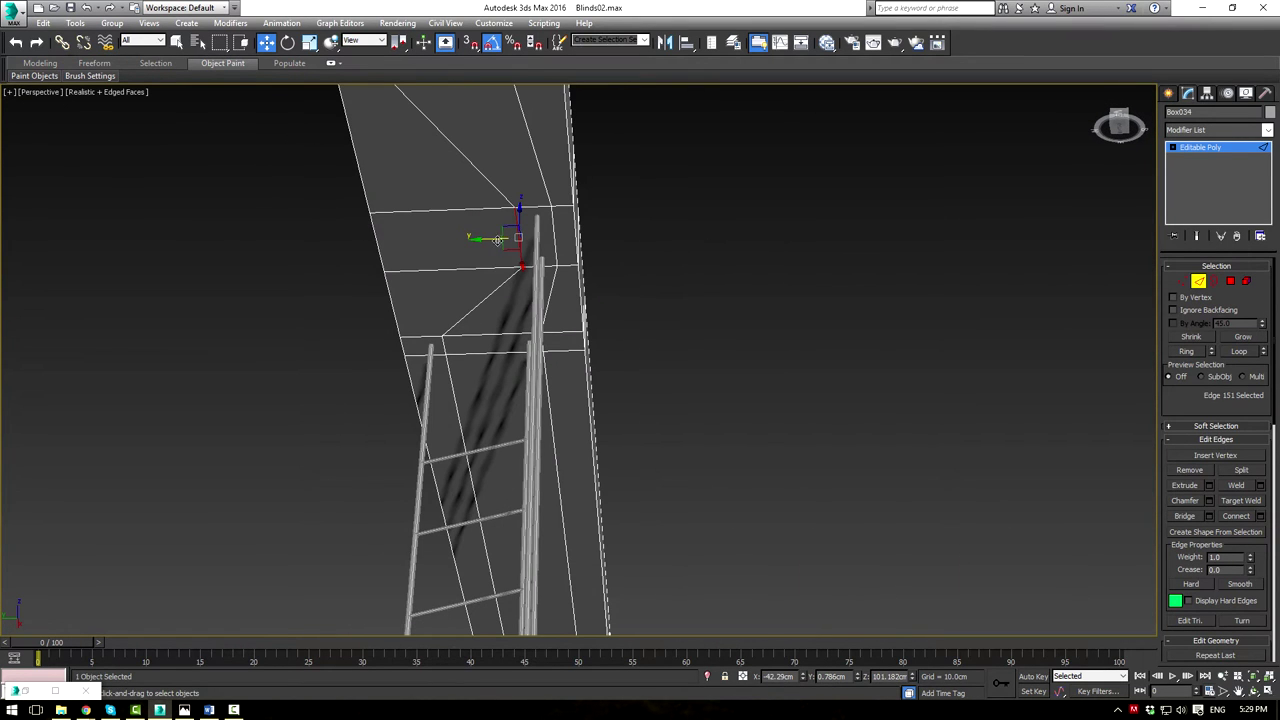
pyautogui.moveTo(483, 243); pyautogui.dragTo(488, 242)
pyautogui.moveTo(705, 355); pyautogui.dragTo(740, 342, button='middle')
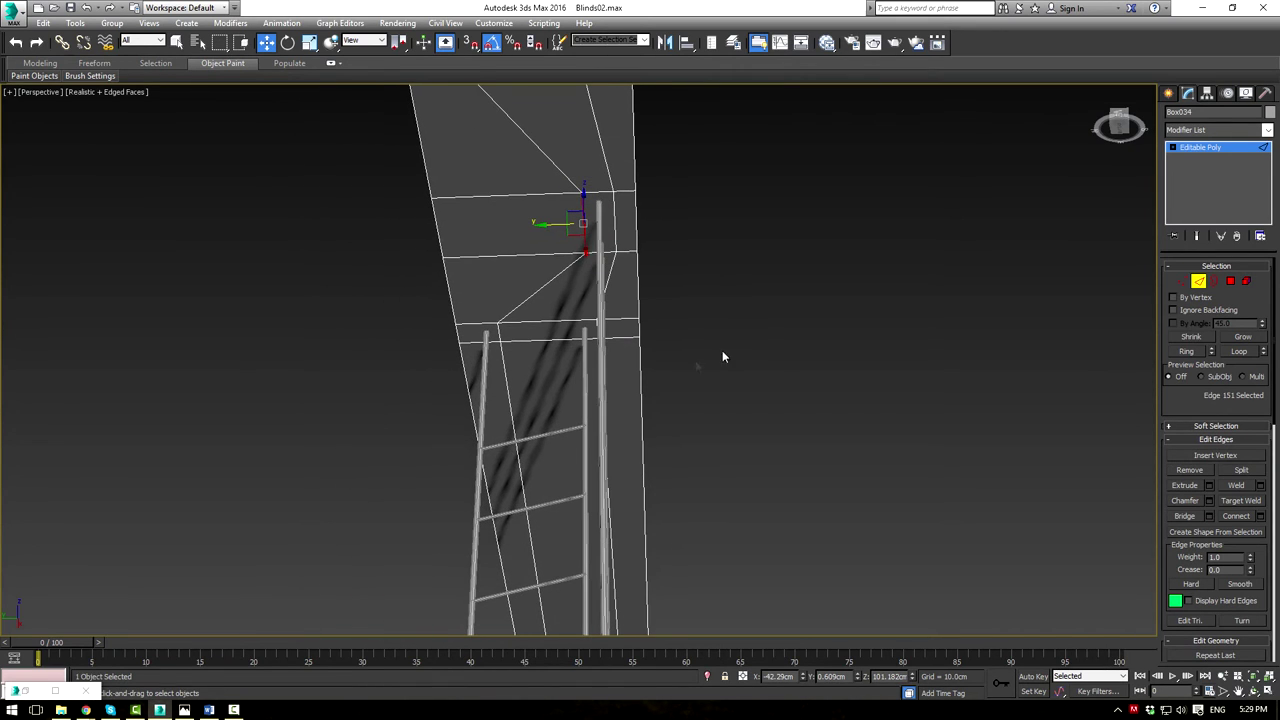
# Move the outer underside edges at the three ladders along Y to just beyond the ladder cords
pyautogui.click(496, 330)
pyautogui.moveTo(455, 330); pyautogui.dragTo(434, 334)
pyautogui.moveTo(628, 496); pyautogui.dragTo(484, 325, button='middle')
pyautogui.keyDown('alt'); pyautogui.moveTo(484, 325); pyautogui.dragTo(496, 329, button='middle'); pyautogui.keyUp('alt')
pyautogui.click(556, 498)
pyautogui.keyDown('alt'); pyautogui.moveTo(550, 497); pyautogui.dragTo(560, 420, button='middle'); pyautogui.keyUp('alt')
pyautogui.keyDown('ctrl'); pyautogui.click(570, 421); pyautogui.keyUp('ctrl')
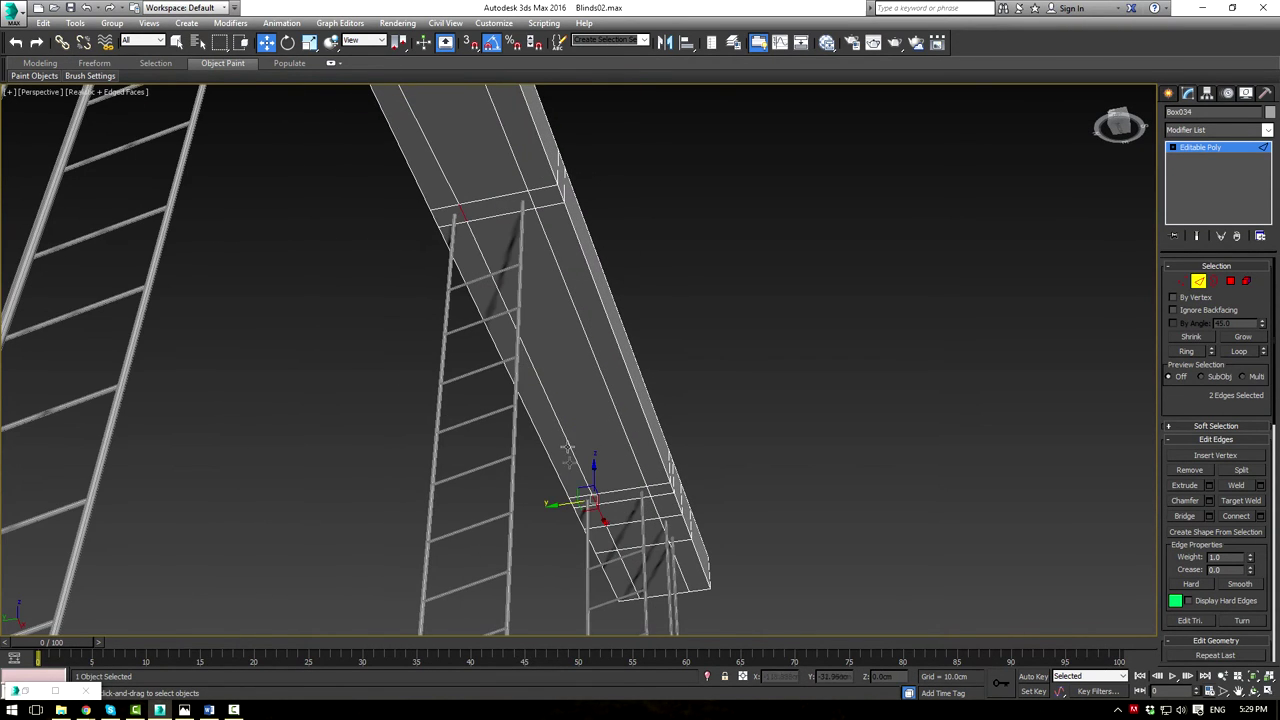
pyautogui.moveTo(556, 505); pyautogui.dragTo(543, 505)
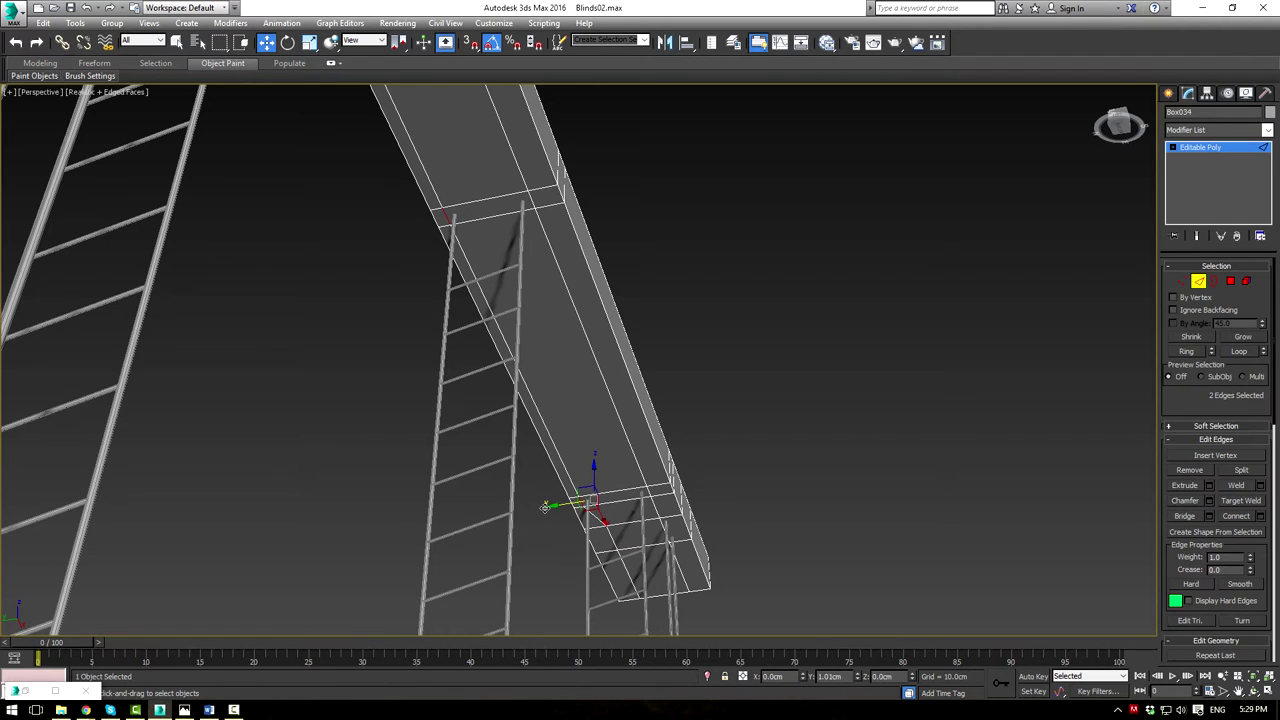
# Move the two underside edges at the right pair of pull cords along Y to either side of the cords
pyautogui.keyDown('alt'); pyautogui.moveTo(742, 590); pyautogui.dragTo(601, 355, button='middle'); pyautogui.keyUp('alt')
pyautogui.click(606, 324)
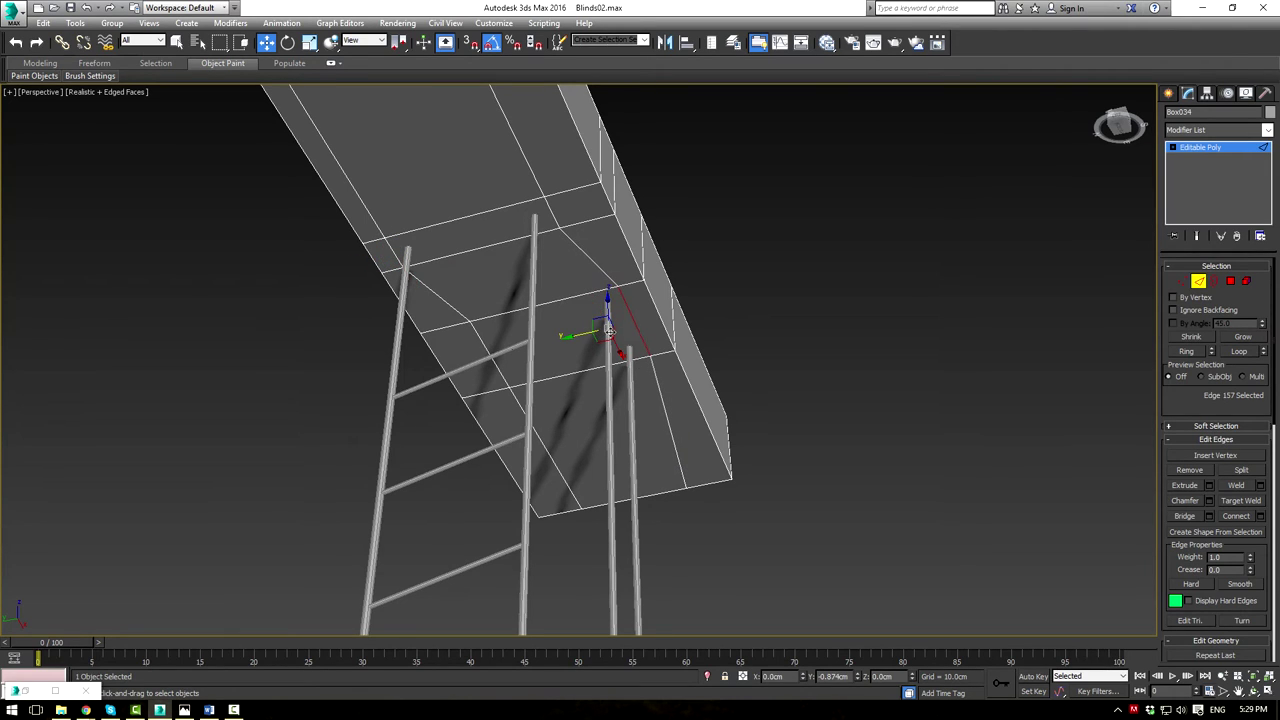
pyautogui.click(485, 349)
pyautogui.moveTo(465, 363); pyautogui.dragTo(577, 352)
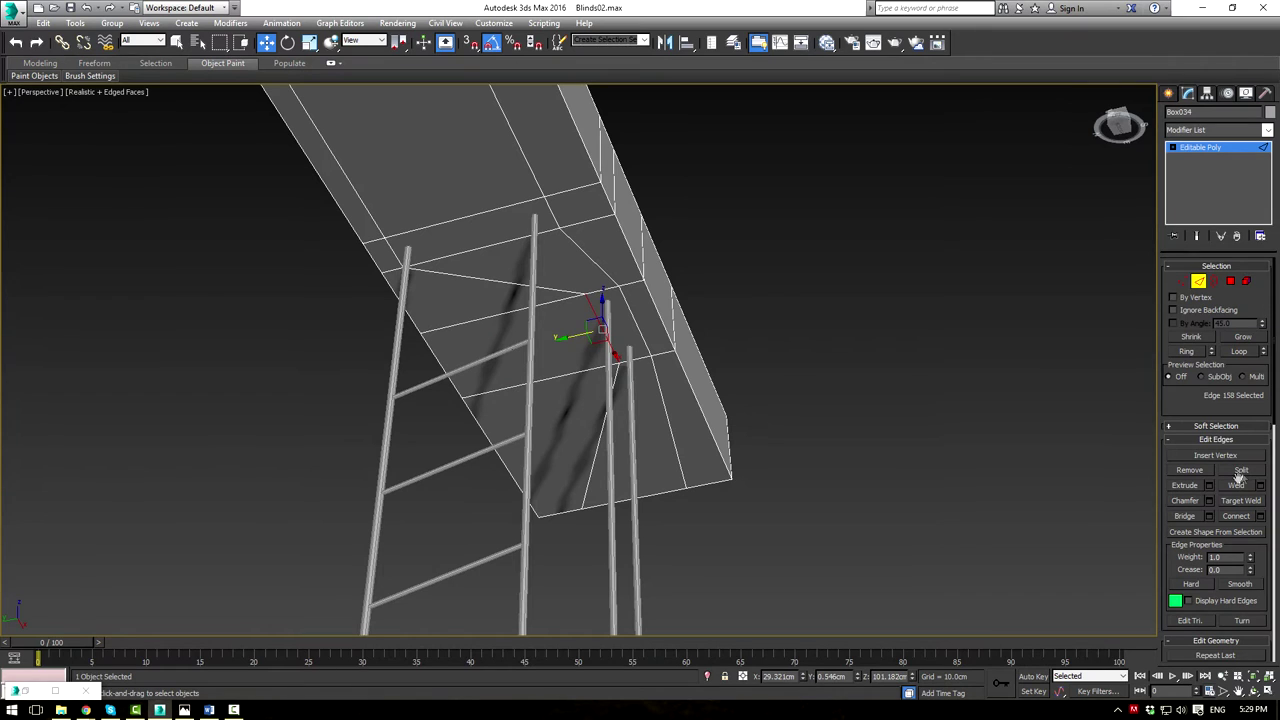
# Extrude the five underside polygons around the ladders and pull cords by -0.81 cm to form recessed slots
pyautogui.click(1229, 282)
pyautogui.click(623, 318)
pyautogui.keyDown('ctrl'); pyautogui.click(489, 227); pyautogui.keyUp('ctrl')
pyautogui.scroll(-3, 434, 169)
pyautogui.keyDown('alt'); pyautogui.moveTo(434, 169); pyautogui.dragTo(400, 225, button='middle'); pyautogui.keyUp('alt')
pyautogui.moveTo(400, 225); pyautogui.dragTo(851, 342, button='middle')
pyautogui.keyDown('ctrl'); pyautogui.click(411, 240); pyautogui.keyUp('ctrl')
pyautogui.moveTo(272, 220); pyautogui.dragTo(792, 350, button='middle')
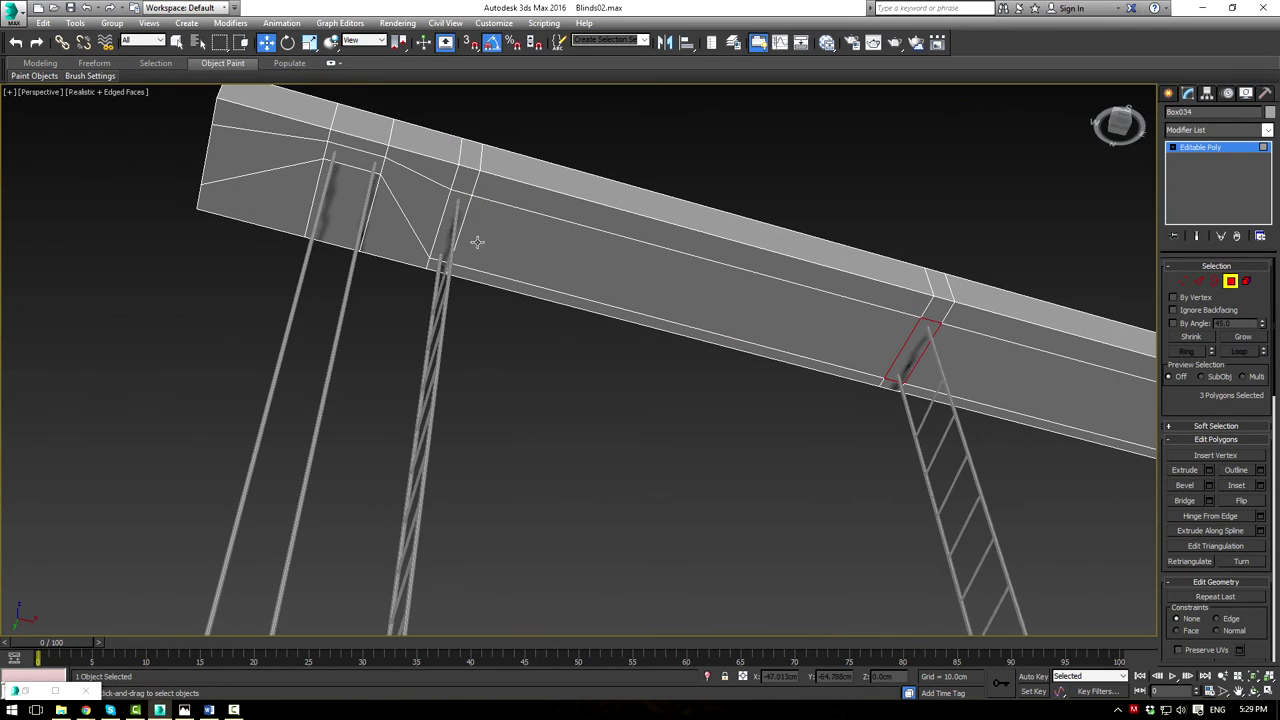
pyautogui.keyDown('ctrl'); pyautogui.click(358, 162); pyautogui.keyUp('ctrl')
pyautogui.click(1209, 470)
pyautogui.moveTo(588, 386); pyautogui.dragTo(582, 469)
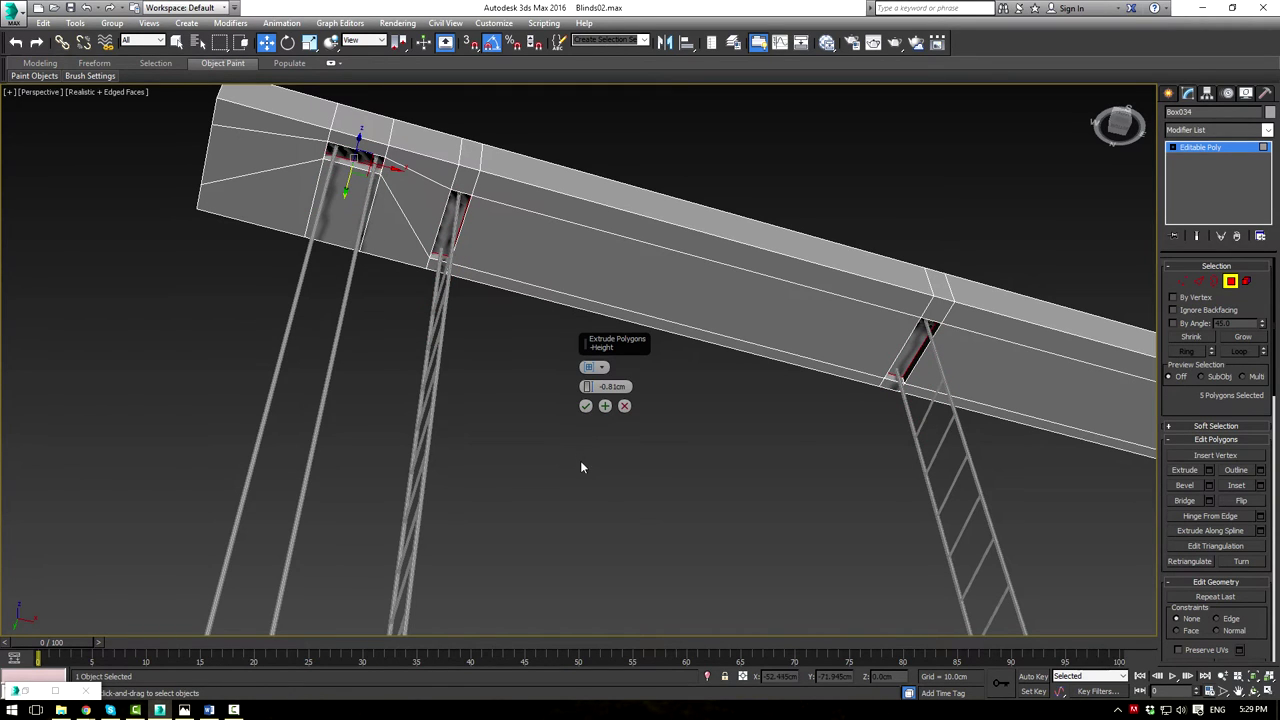
pyautogui.click(586, 406)
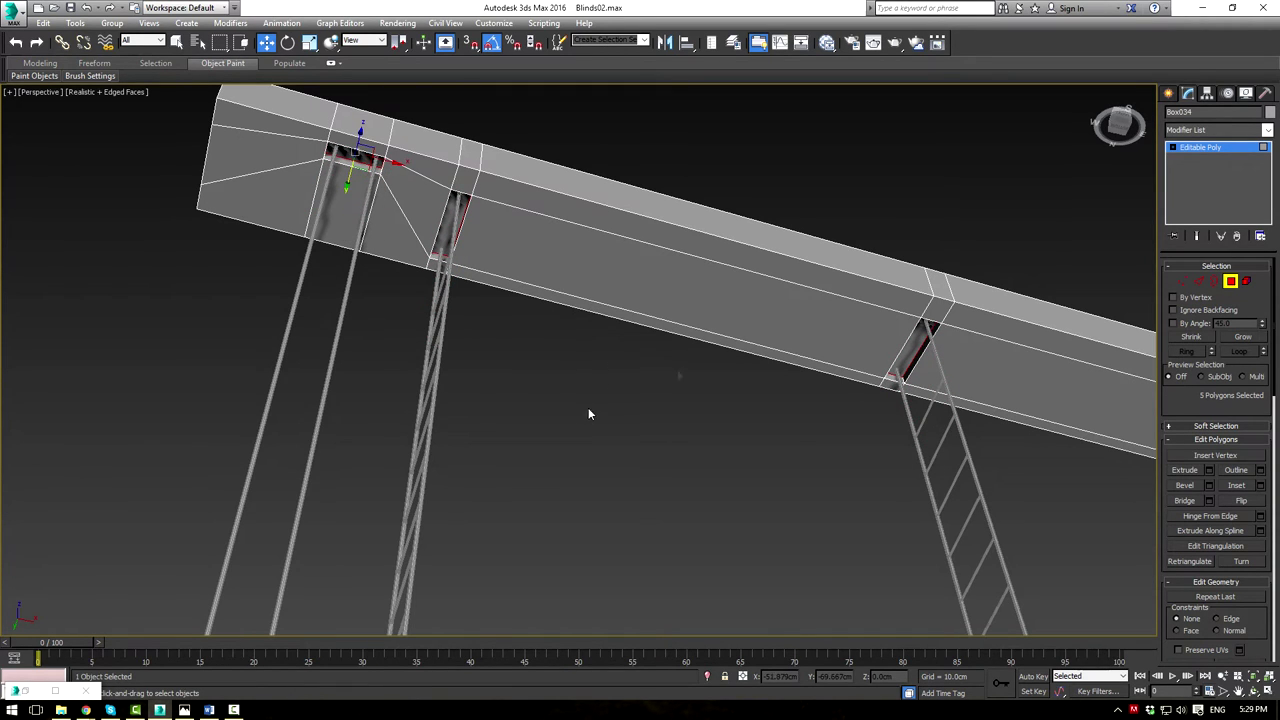
pyautogui.click(1200, 149)
pyautogui.click(729, 435)
# Chamfer all edges of the headrail box by a small amount
pyautogui.scroll(-3, 768, 362)
pyautogui.keyDown('alt'); pyautogui.moveTo(789, 352); pyautogui.dragTo(712, 363, button='middle'); pyautogui.keyUp('alt')
pyautogui.click(712, 363)
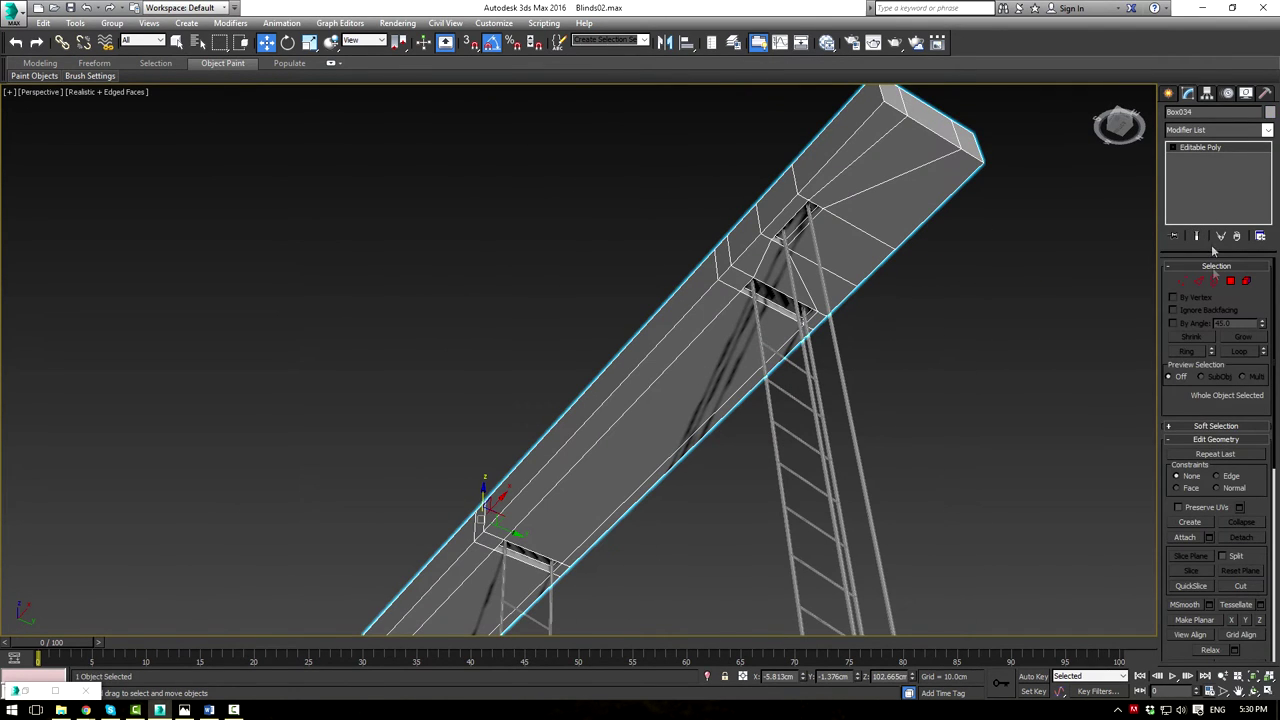
pyautogui.click(1198, 281)
pyautogui.hotkey('ctrl', 'a')
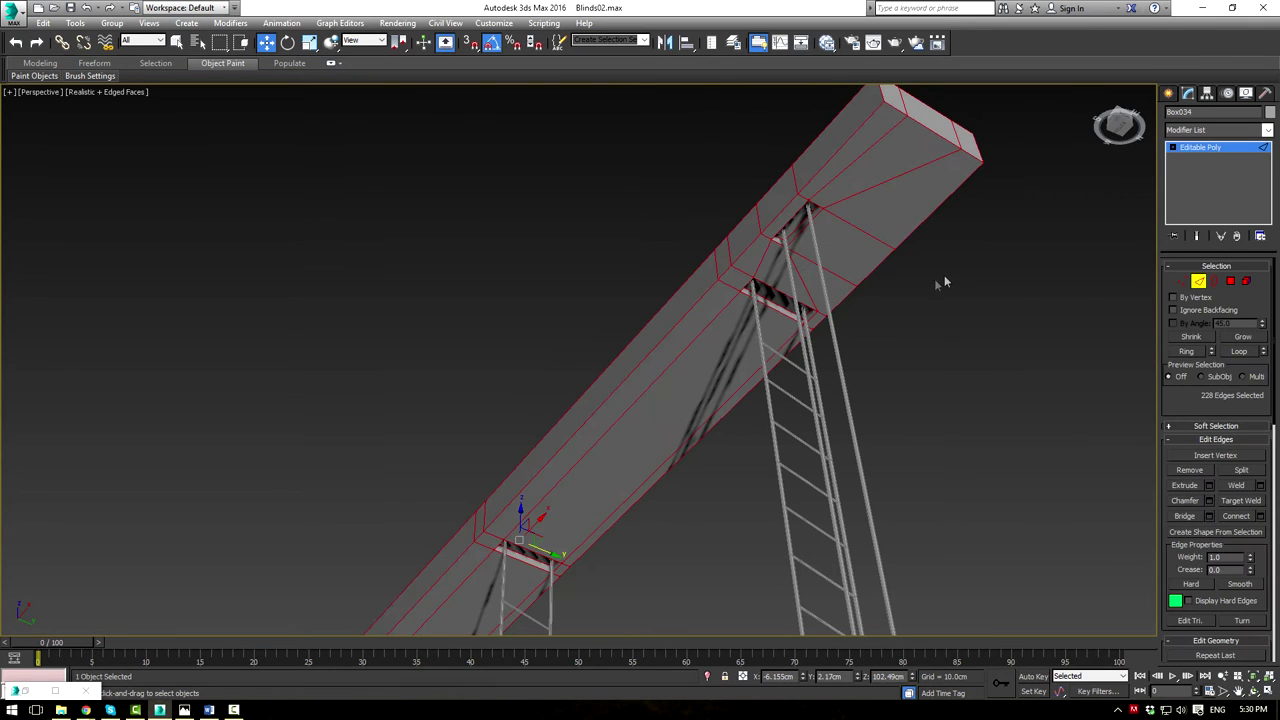
pyautogui.click(1210, 500)
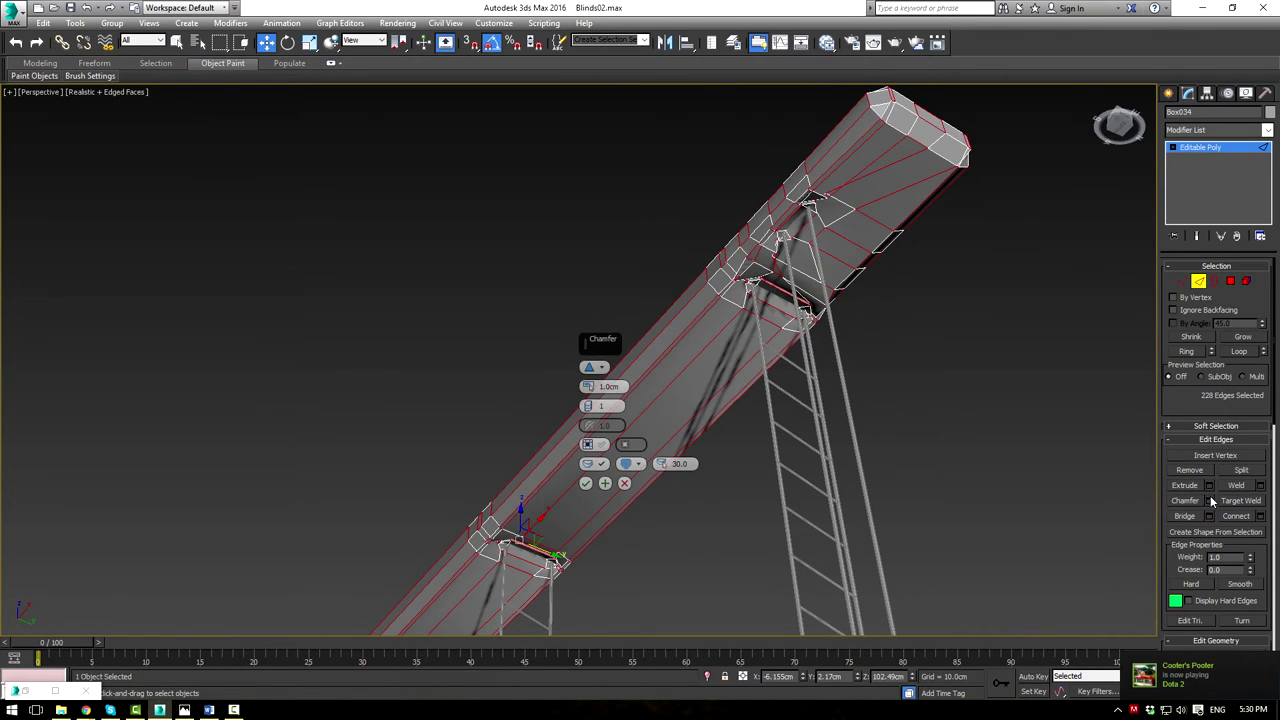
pyautogui.moveTo(588, 392); pyautogui.dragTo(590, 394)
pyautogui.click(586, 483)
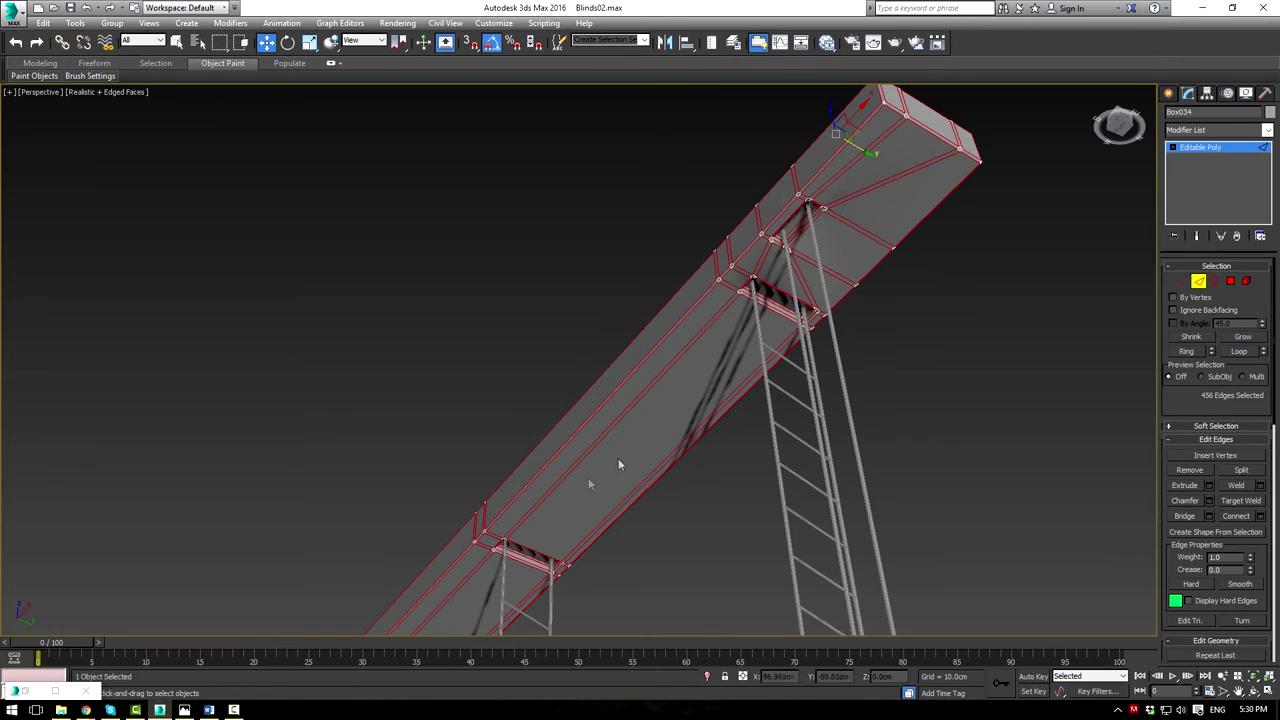
# Apply a TurboSmooth modifier to the box and raise its iterations
pyautogui.click(1208, 148)
pyautogui.click(1267, 130)
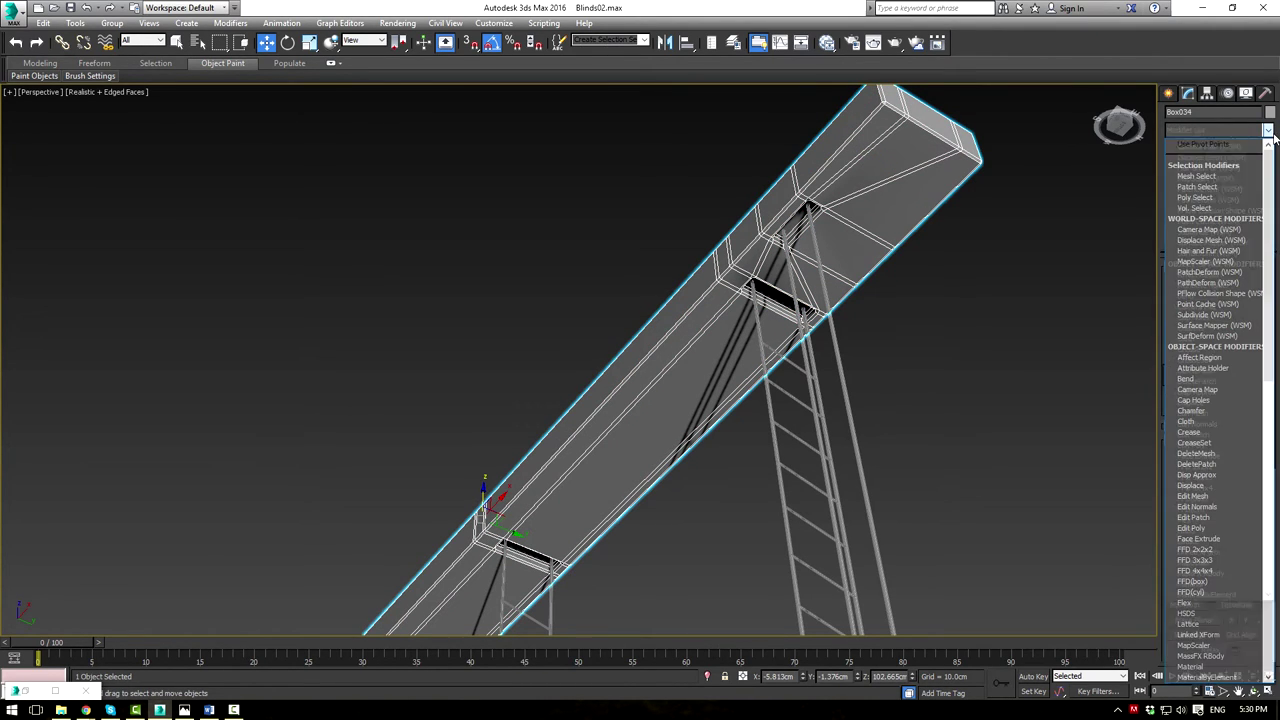
pyautogui.write('tu')
pyautogui.press('Return')
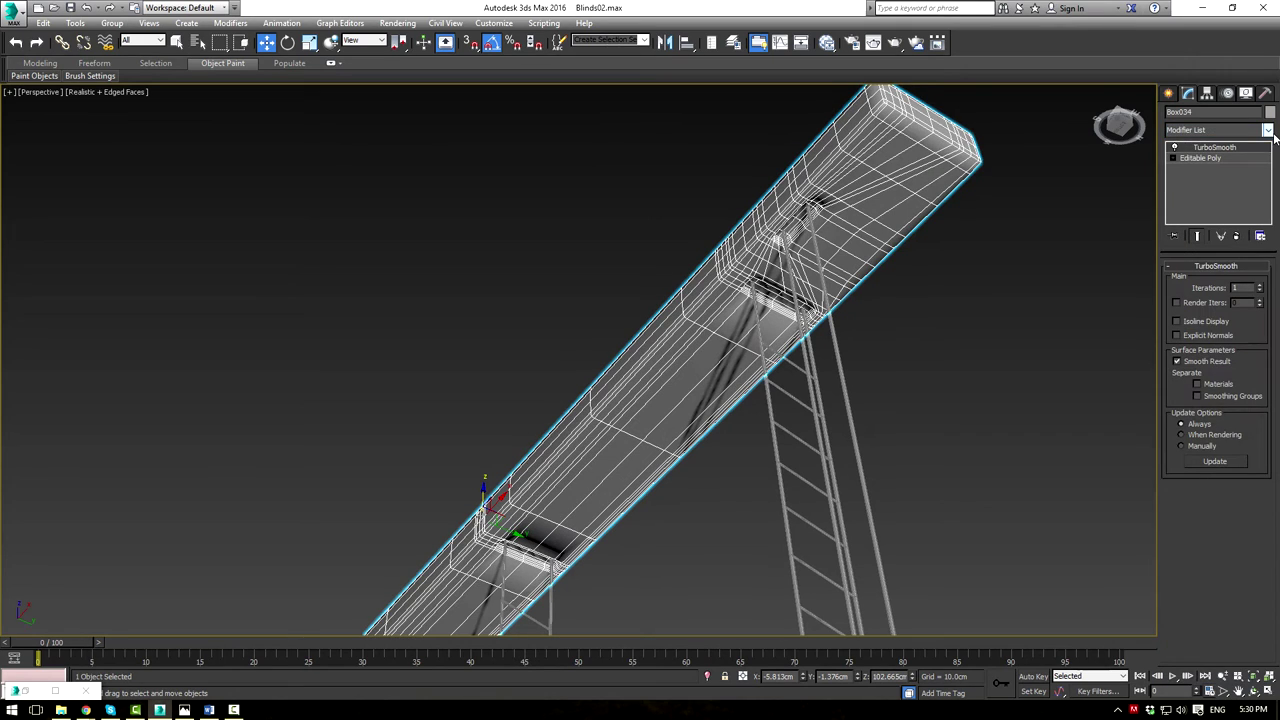
pyautogui.click(1261, 285)
# Hide the edged faces and examine the smoothed box and its cord slots from below and behind
pyautogui.click(950, 290)
pyautogui.press('F4')
pyautogui.scroll(-3, 895, 295)
pyautogui.press('F3')
pyautogui.press('F3')
pyautogui.moveTo(968, 313)
pyautogui.keyDown('alt'); pyautogui.mouseDown(button='middle')
pyautogui.moveTo(742, 301)
pyautogui.moveTo(831, 351)
pyautogui.moveTo(882, 359)
pyautogui.moveTo(843, 289)
pyautogui.moveTo(754, 359)
pyautogui.mouseUp(button='middle'); pyautogui.keyUp('alt')
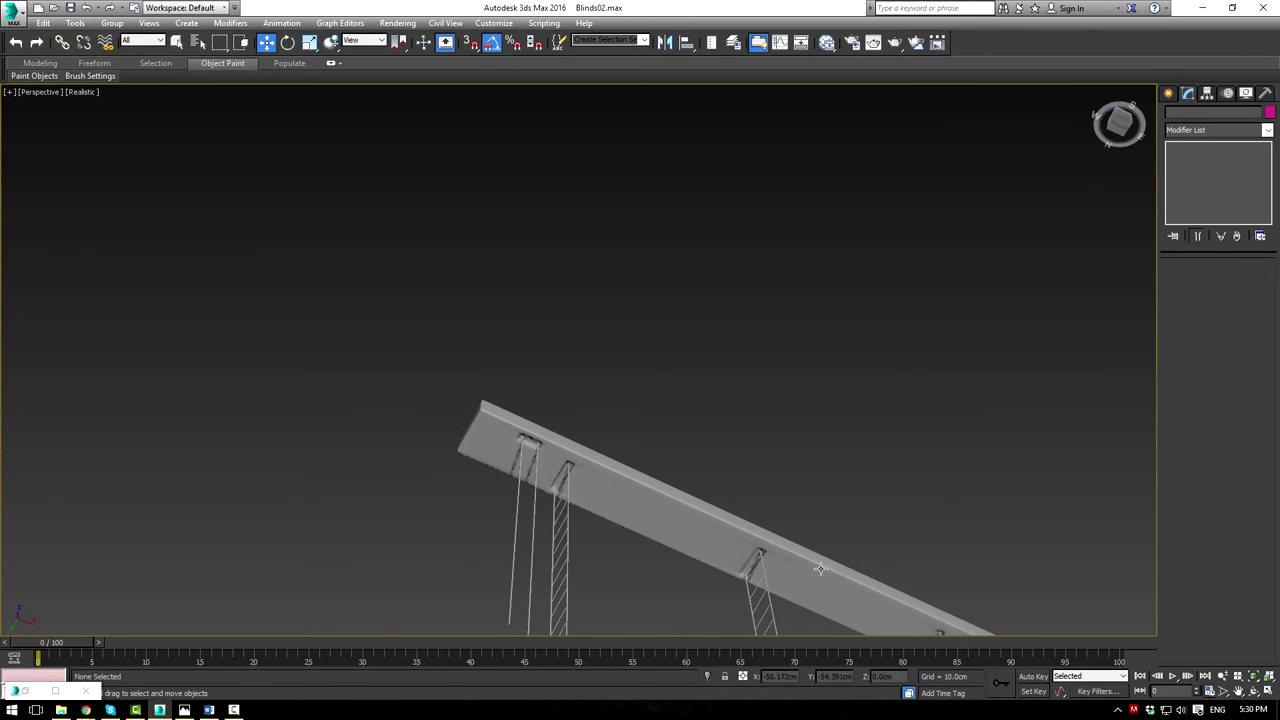
pyautogui.scroll(10, 781, 564)
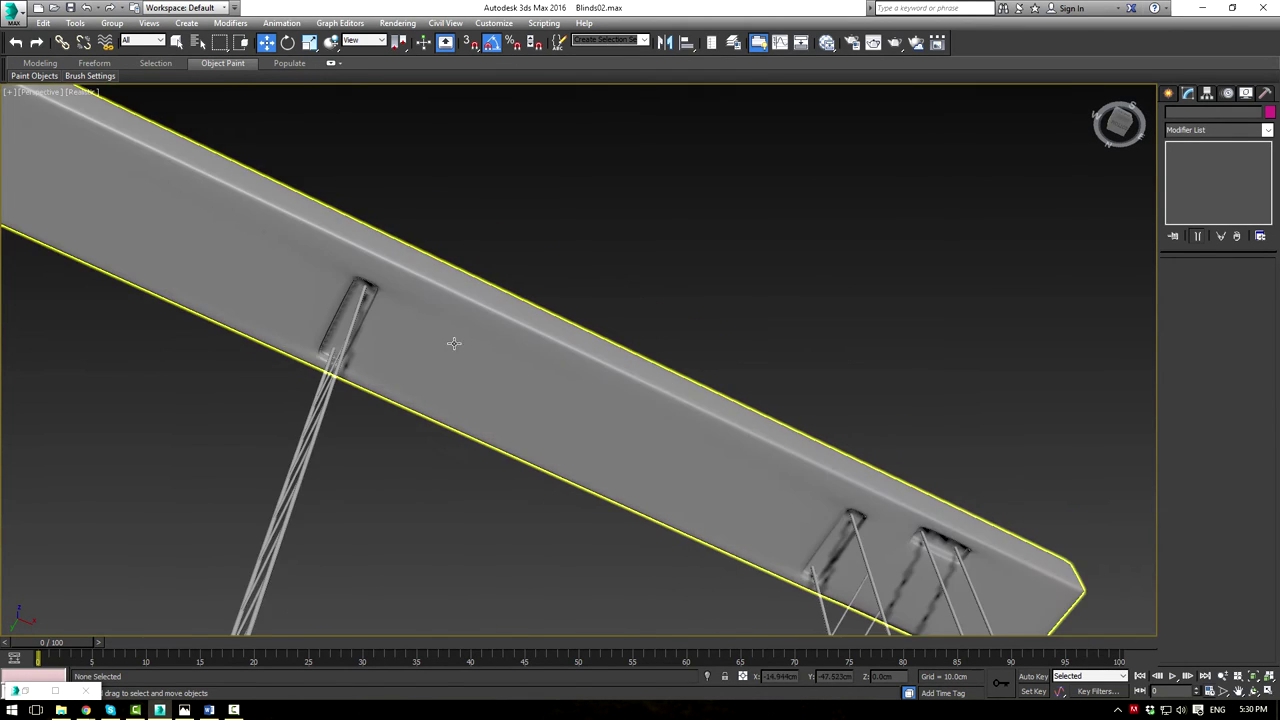
pyautogui.scroll(-6, 437, 334)
pyautogui.keyDown('alt'); pyautogui.moveTo(654, 363); pyautogui.dragTo(549, 406, button='middle'); pyautogui.keyUp('alt')
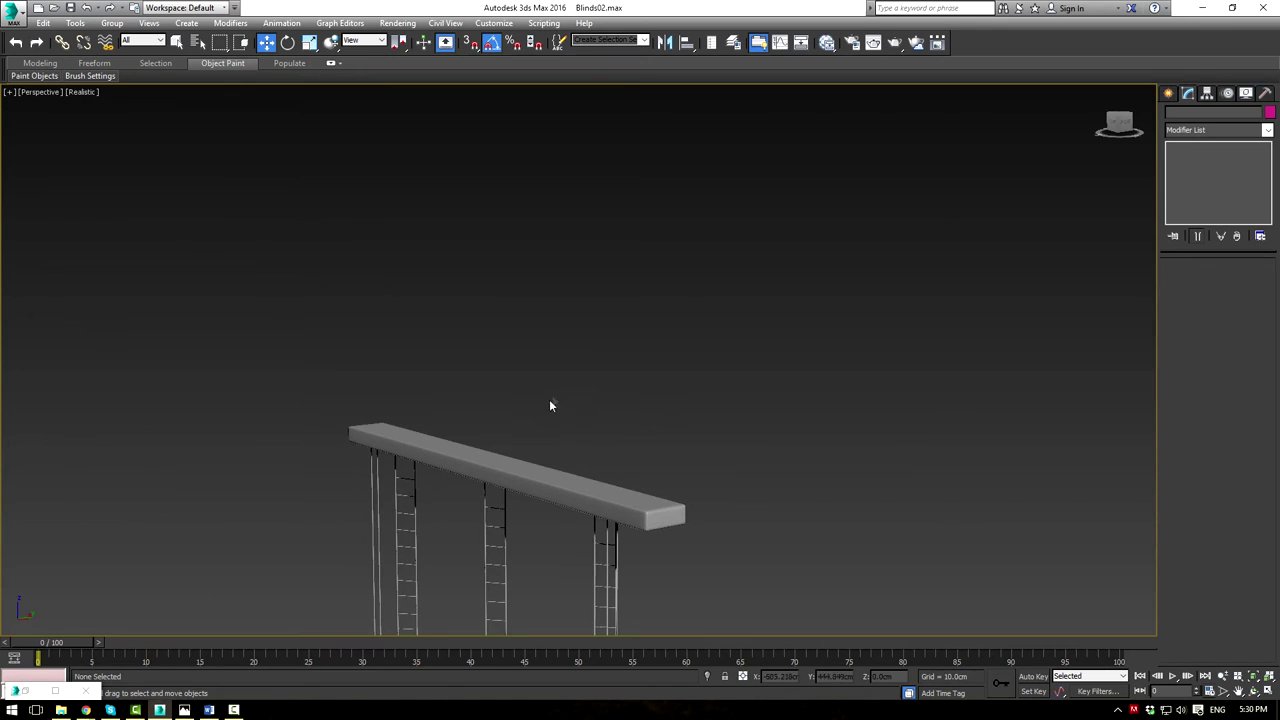
# Unhide all the remaining parts of the blinds
pyautogui.rightClick(549, 406)
pyautogui.click(588, 323)
pyautogui.keyDown('alt'); pyautogui.moveTo(681, 451); pyautogui.dragTo(604, 354, button='middle'); pyautogui.keyUp('alt')
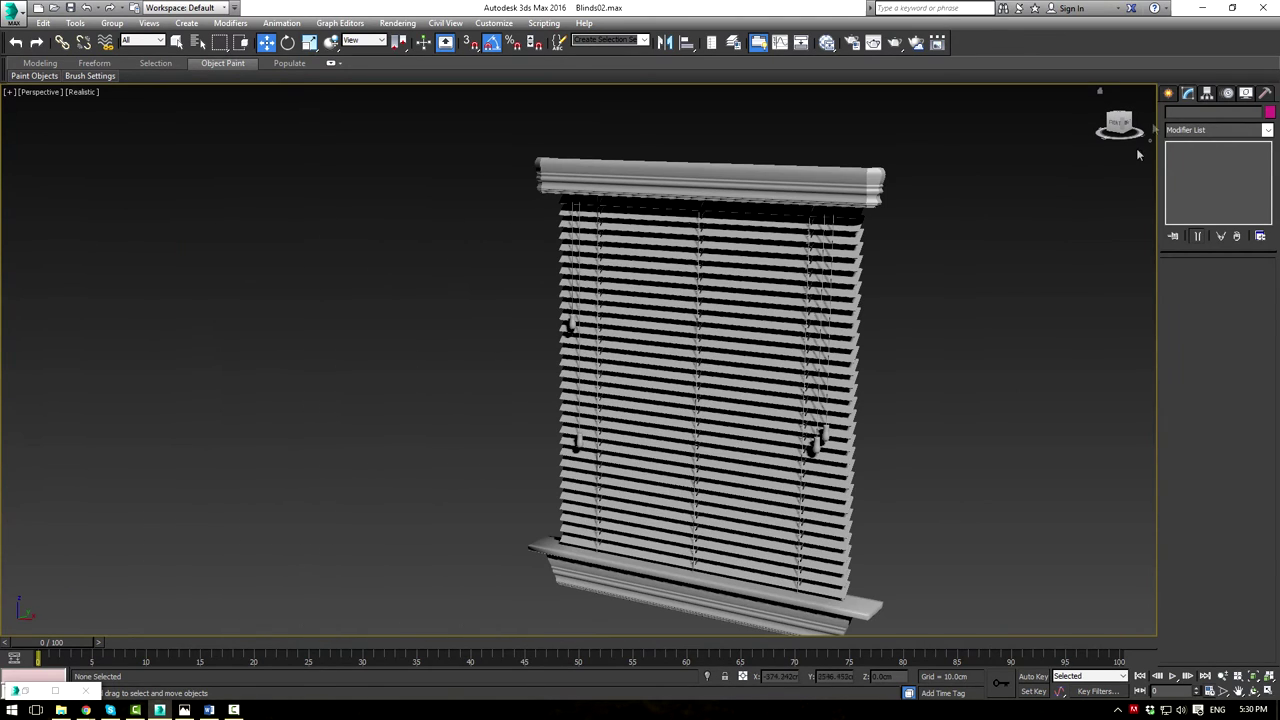
# Draw a plane around the blinds in the Front view, about 199 cm long and 349 cm wide
pyautogui.click(1169, 93)
pyautogui.click(1243, 234)
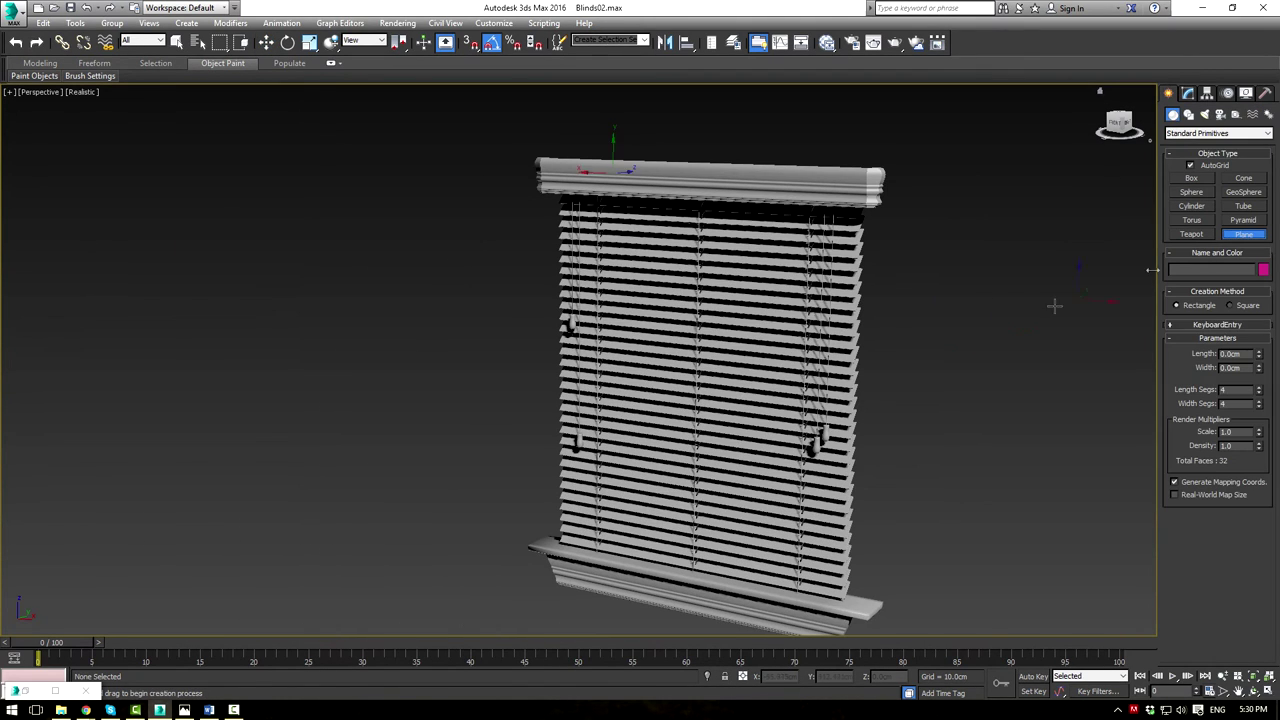
pyautogui.hotkey('alt', 'w')
pyautogui.scroll(-5, 816, 247)
pyautogui.moveTo(816, 247); pyautogui.dragTo(735, 195, button='middle')
pyautogui.scroll(3, 735, 195)
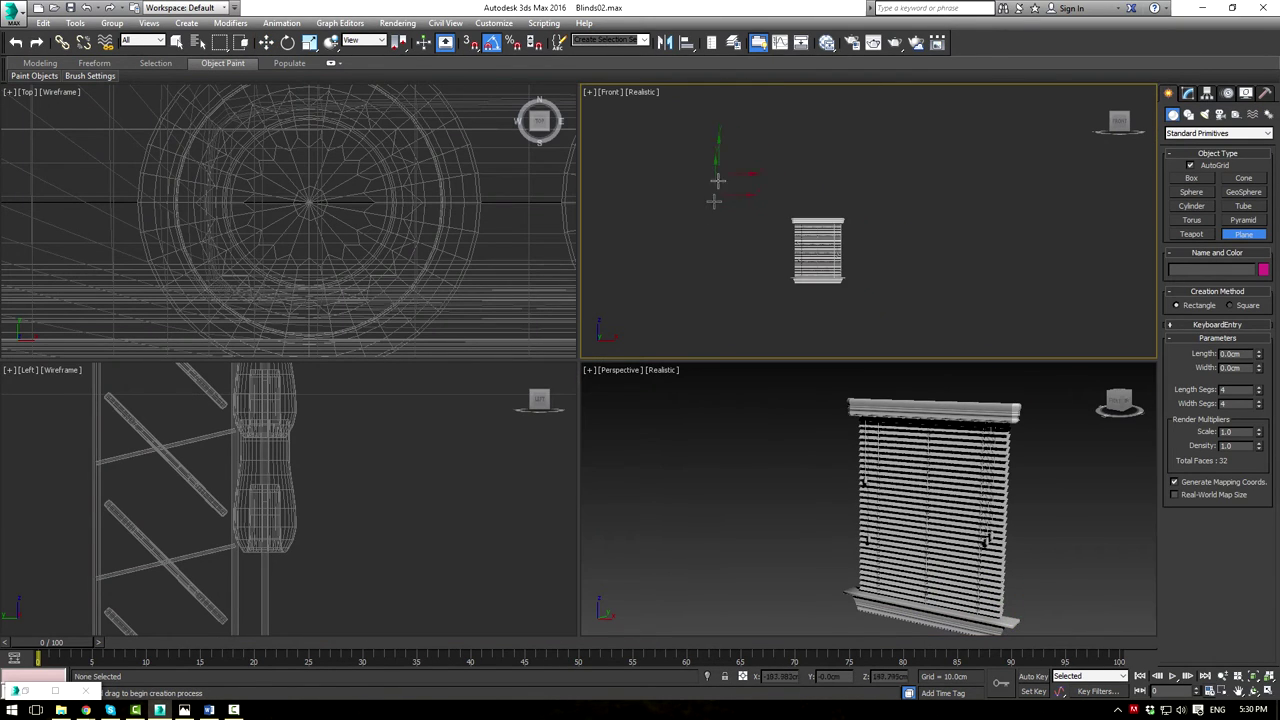
pyautogui.moveTo(723, 200); pyautogui.dragTo(912, 309)
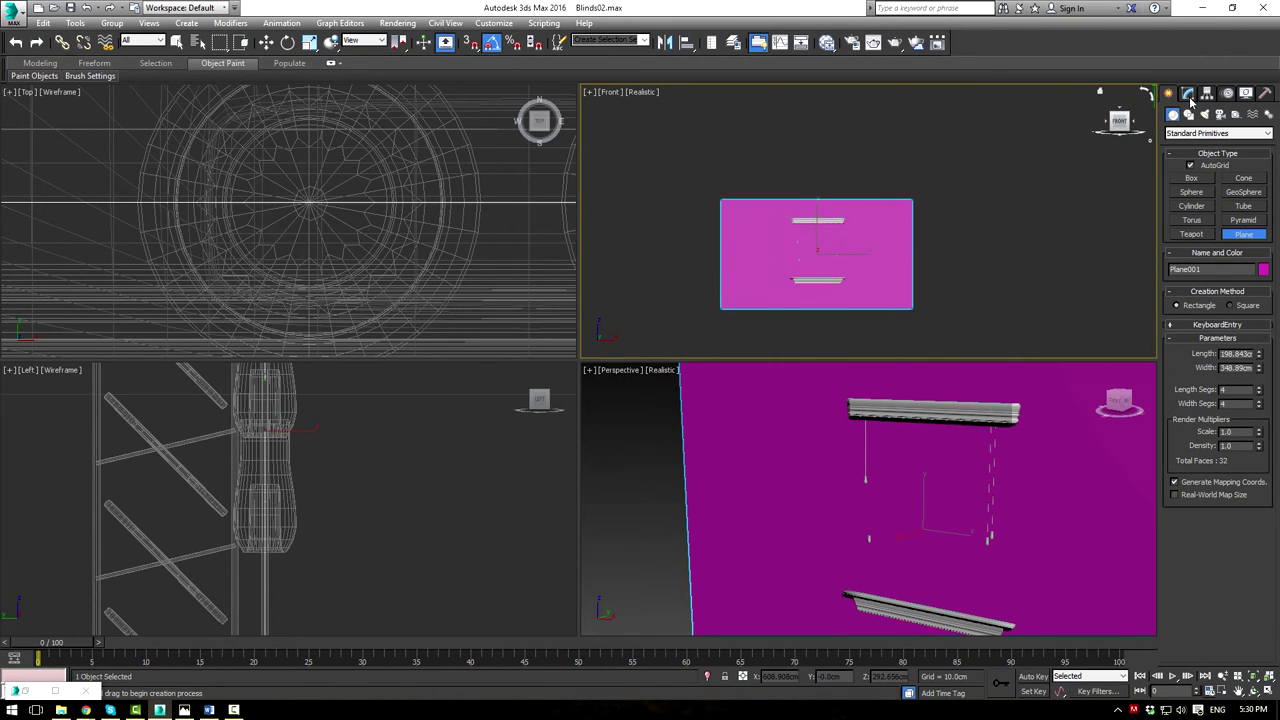
# Change the plane's object colour to light grey
pyautogui.click(1188, 93)
pyautogui.click(1267, 113)
pyautogui.click(726, 388)
pyautogui.click(710, 431)
# Show edged faces in the Front view and convert the plane to an Editable Poly
pyautogui.moveTo(948, 231); pyautogui.dragTo(935, 170, button='middle')
pyautogui.scroll(2, 935, 170)
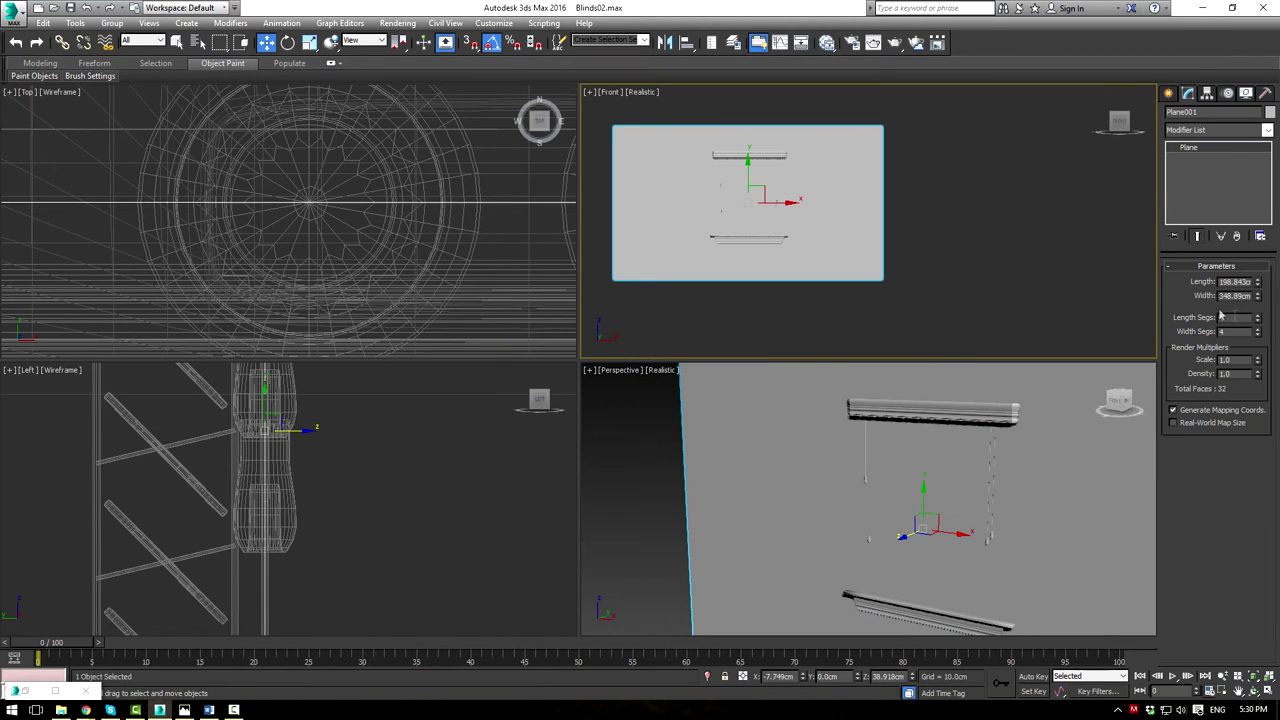
pyautogui.press('F4')
pyautogui.moveTo(902, 190); pyautogui.dragTo(922, 183, button='middle')
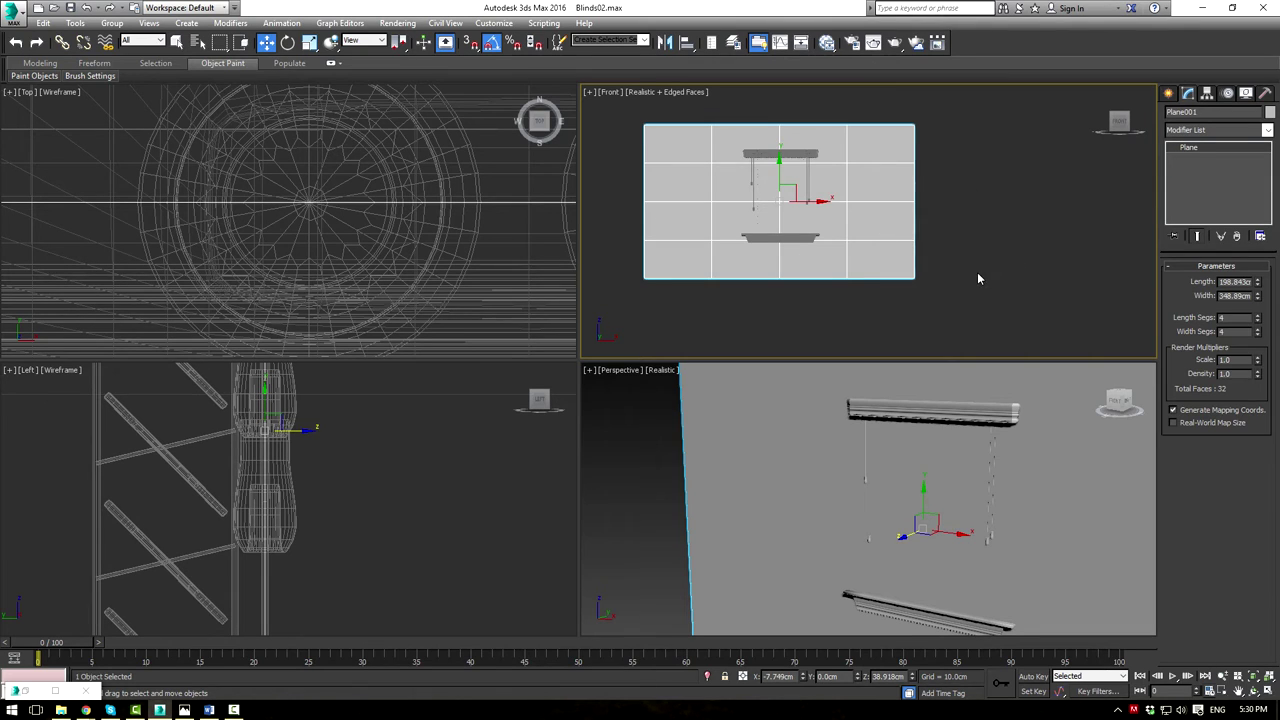
pyautogui.hotkey('alt', 'e')
pyautogui.moveTo(723, 189); pyautogui.dragTo(676, 230, button='middle')
pyautogui.scroll(2, 676, 230)
pyautogui.scroll(2, 632, 189)
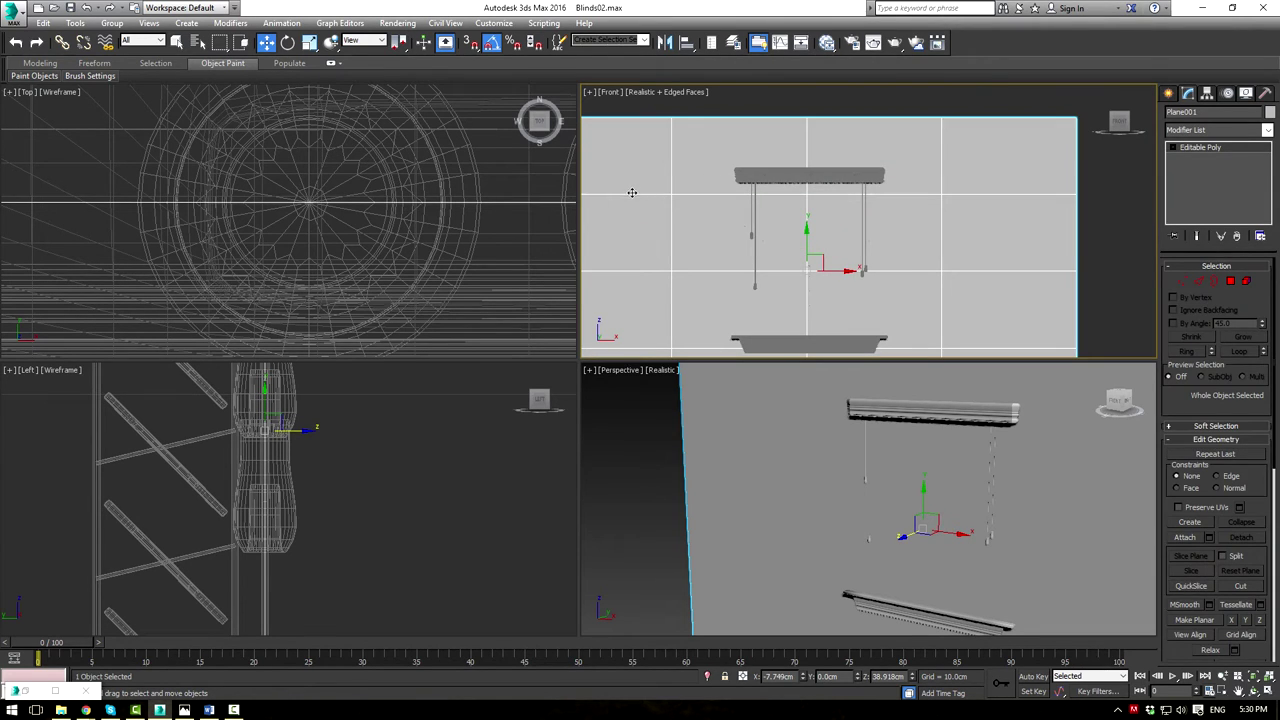
# Raise the three inner vertices of the plane's upper row to the height of the blinds' top moulding
pyautogui.press('1')
pyautogui.moveTo(657, 178); pyautogui.dragTo(997, 244)
pyautogui.scroll(2, 795, 170)
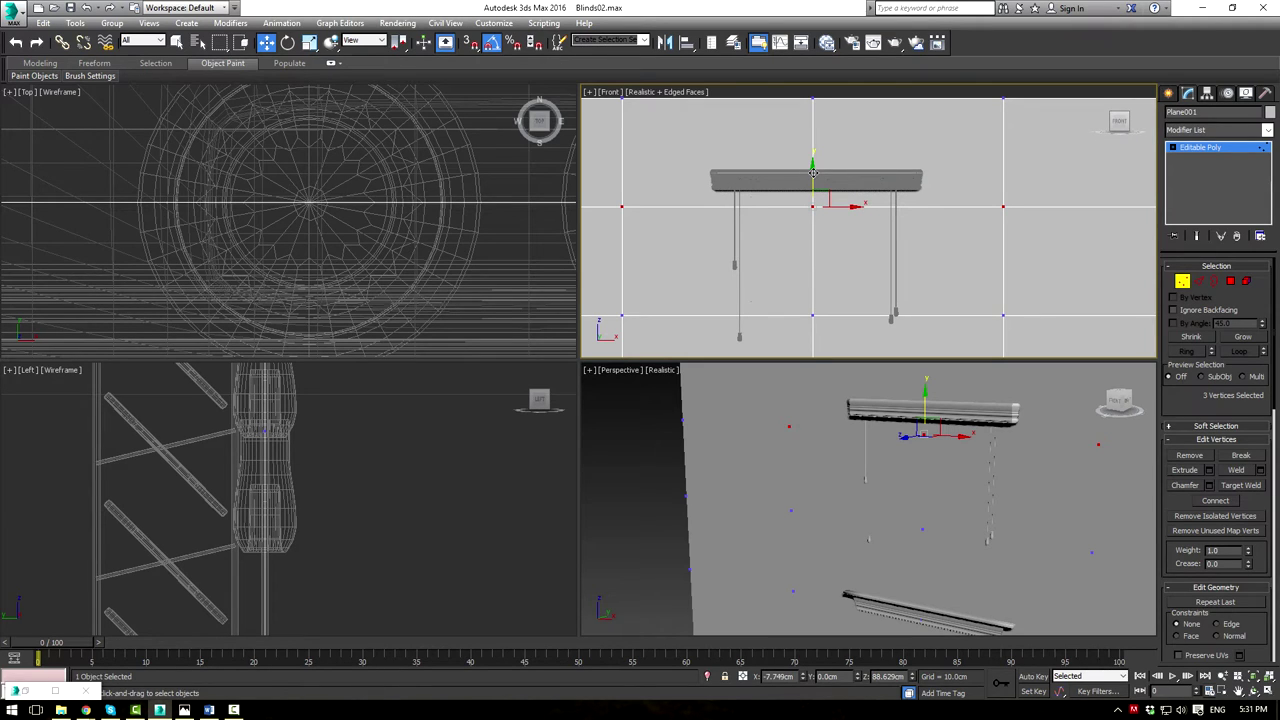
pyautogui.moveTo(813, 173); pyautogui.dragTo(821, 145)
pyautogui.scroll(-2, 822, 287)
pyautogui.moveTo(809, 279); pyautogui.dragTo(782, 152, button='middle')
# Move the three inner vertices of the plane's lower row up to the height of the window sill
pyautogui.moveTo(986, 239); pyautogui.dragTo(983, 223)
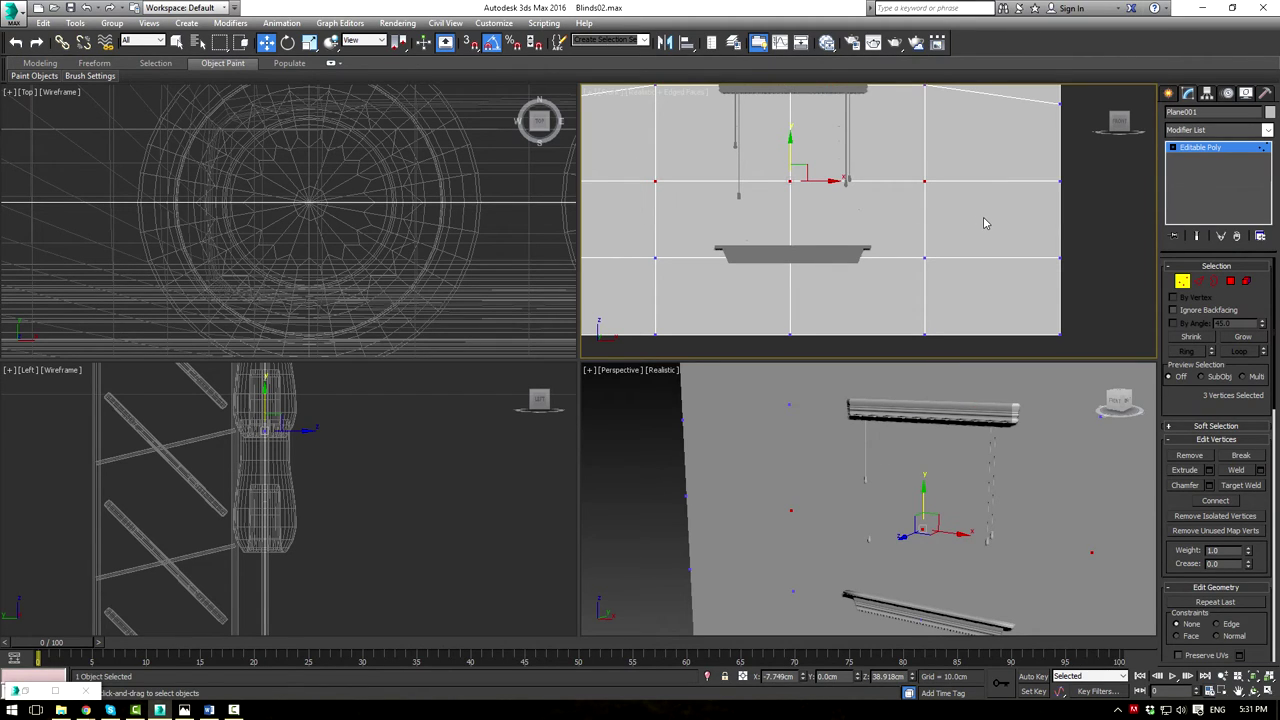
pyautogui.moveTo(790, 153); pyautogui.dragTo(793, 214)
pyautogui.scroll(-2, 829, 163)
pyautogui.scroll(1, 818, 155)
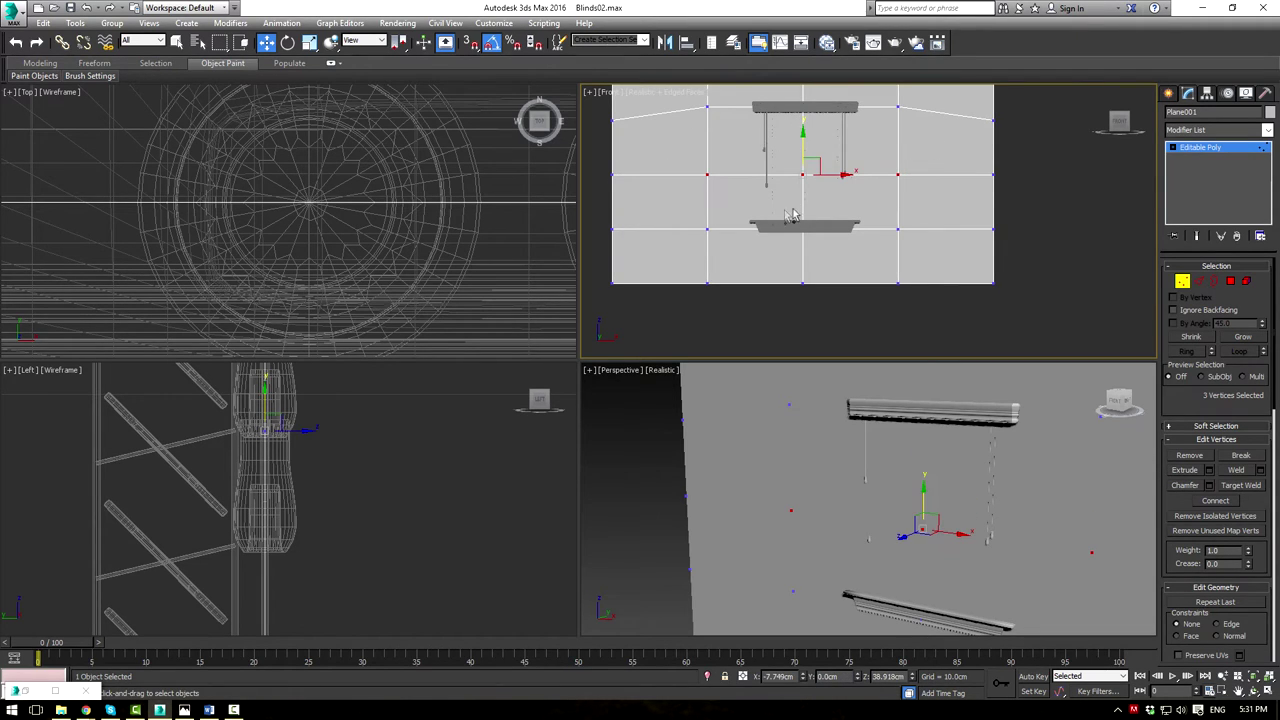
pyautogui.moveTo(716, 222); pyautogui.dragTo(940, 248)
pyautogui.scroll(2, 818, 221)
pyautogui.moveTo(796, 199); pyautogui.dragTo(798, 183)
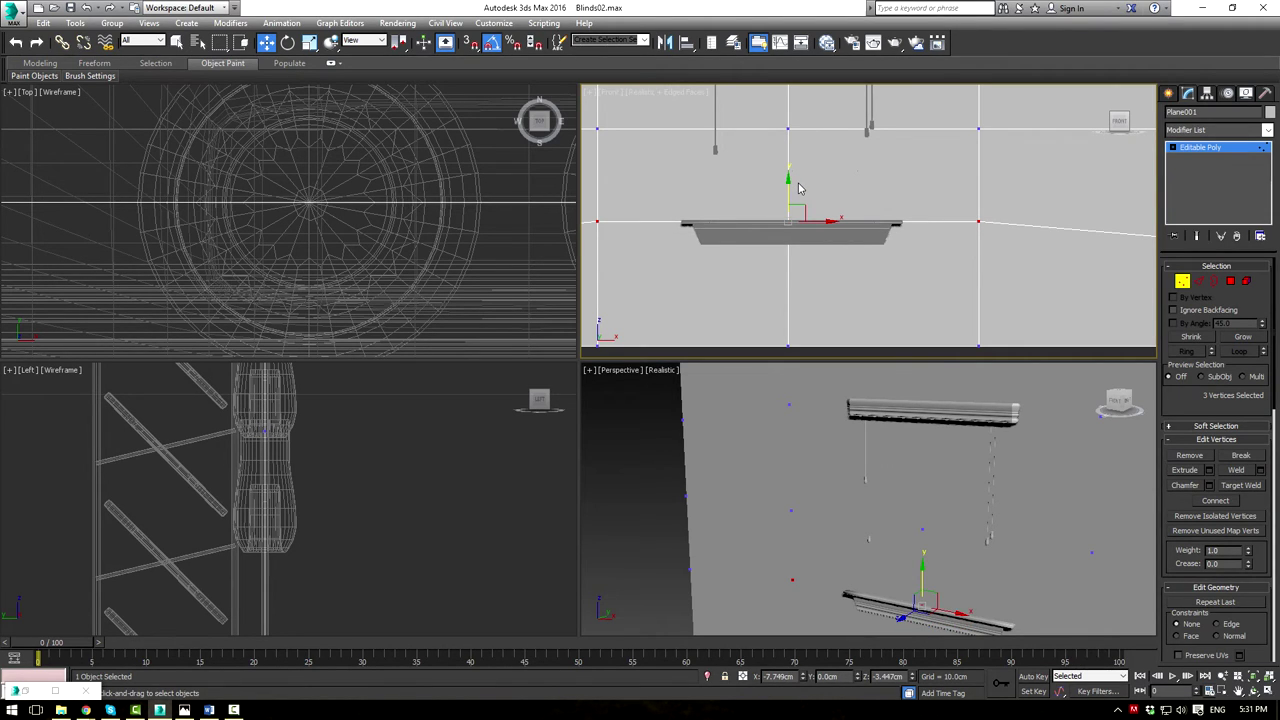
pyautogui.scroll(-3, 960, 198)
pyautogui.moveTo(960, 198); pyautogui.dragTo(908, 239, button='middle')
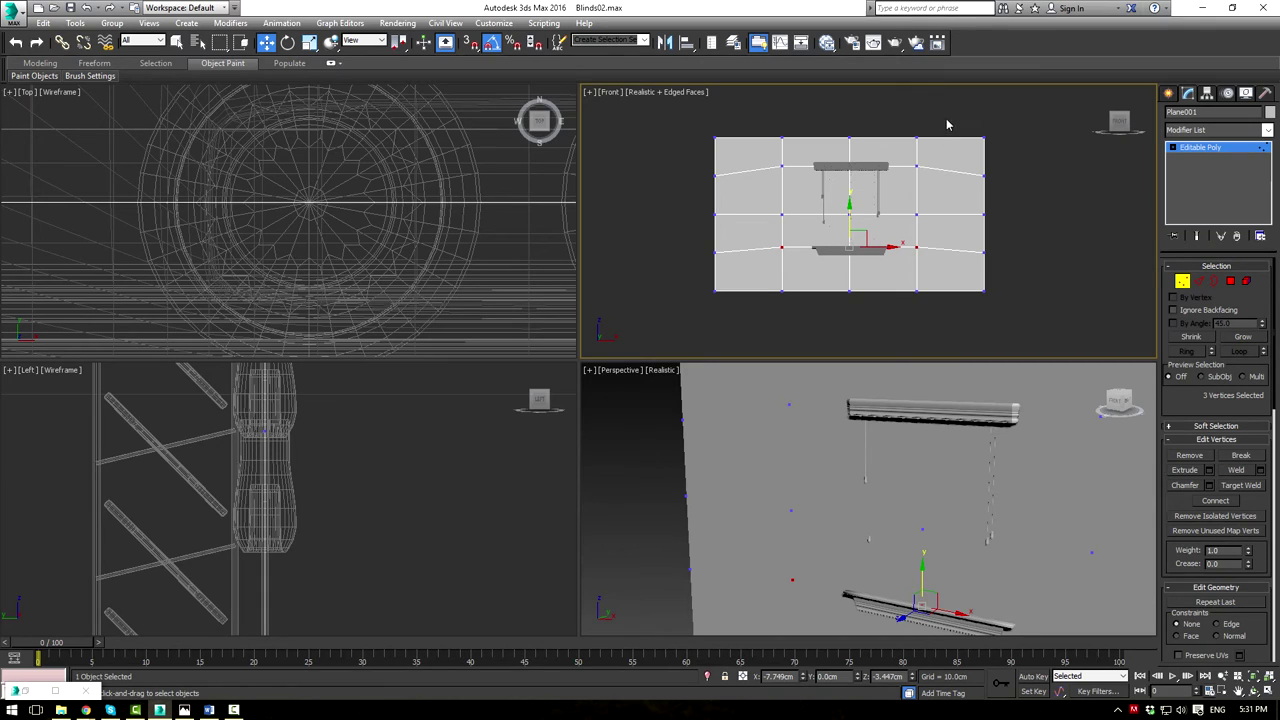
# Show the Front view in wireframe and move the plane's inner right column of vertices to the blinds' right edge
pyautogui.moveTo(912, 322); pyautogui.dragTo(911, 323)
pyautogui.scroll(2, 898, 259)
pyautogui.moveTo(967, 163); pyautogui.dragTo(922, 184)
pyautogui.press('F3')
pyautogui.scroll(3, 916, 190)
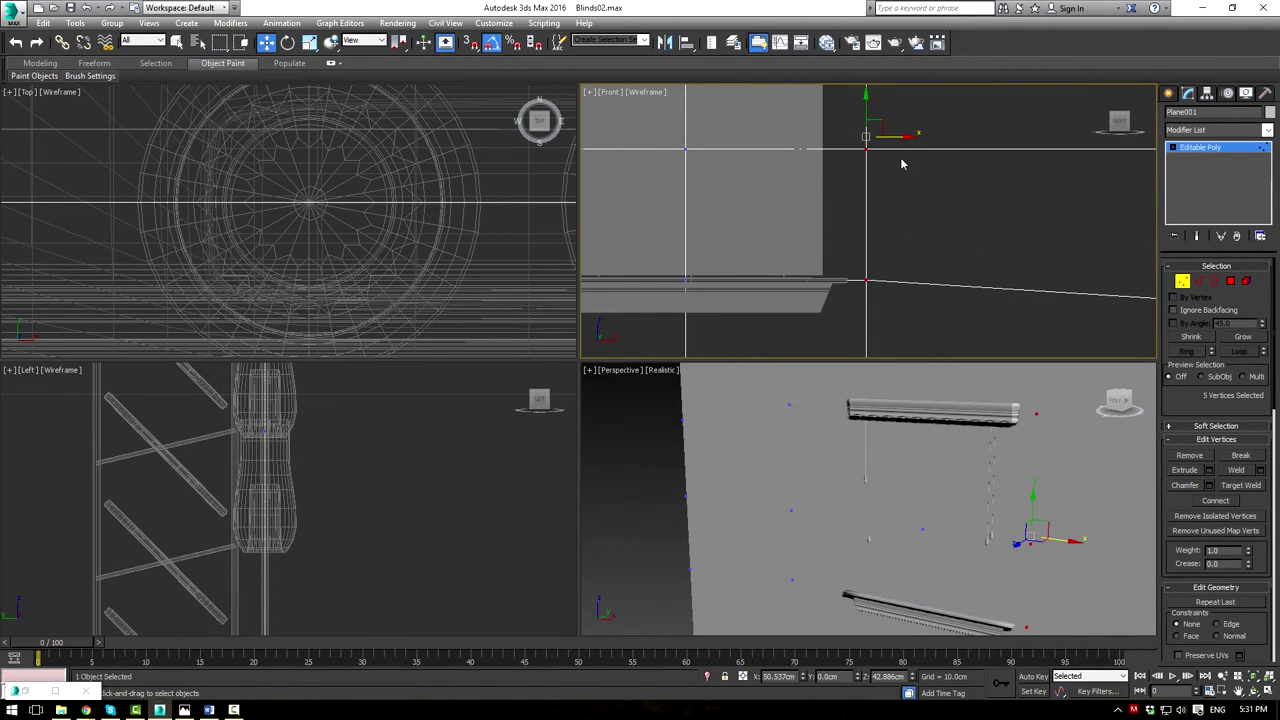
pyautogui.moveTo(890, 150); pyautogui.dragTo(852, 151)
pyautogui.scroll(-2, 870, 130)
pyautogui.moveTo(909, 132); pyautogui.dragTo(862, 269, button='middle')
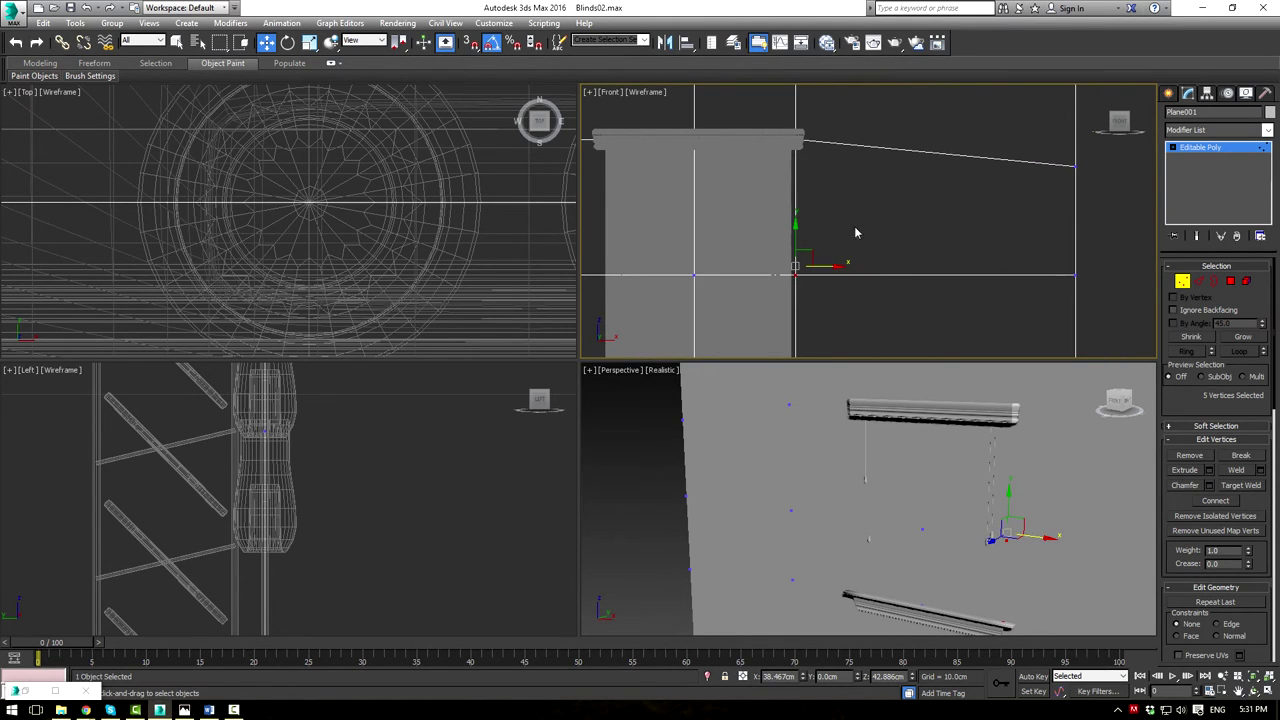
# Move the plane's inner left column of vertices to the left edge of the blinds
pyautogui.moveTo(856, 232); pyautogui.dragTo(931, 189, button='middle')
pyautogui.scroll(-3, 932, 187)
pyautogui.moveTo(744, 96); pyautogui.dragTo(770, 330)
pyautogui.moveTo(779, 210); pyautogui.dragTo(822, 212)
pyautogui.scroll(3, 820, 224)
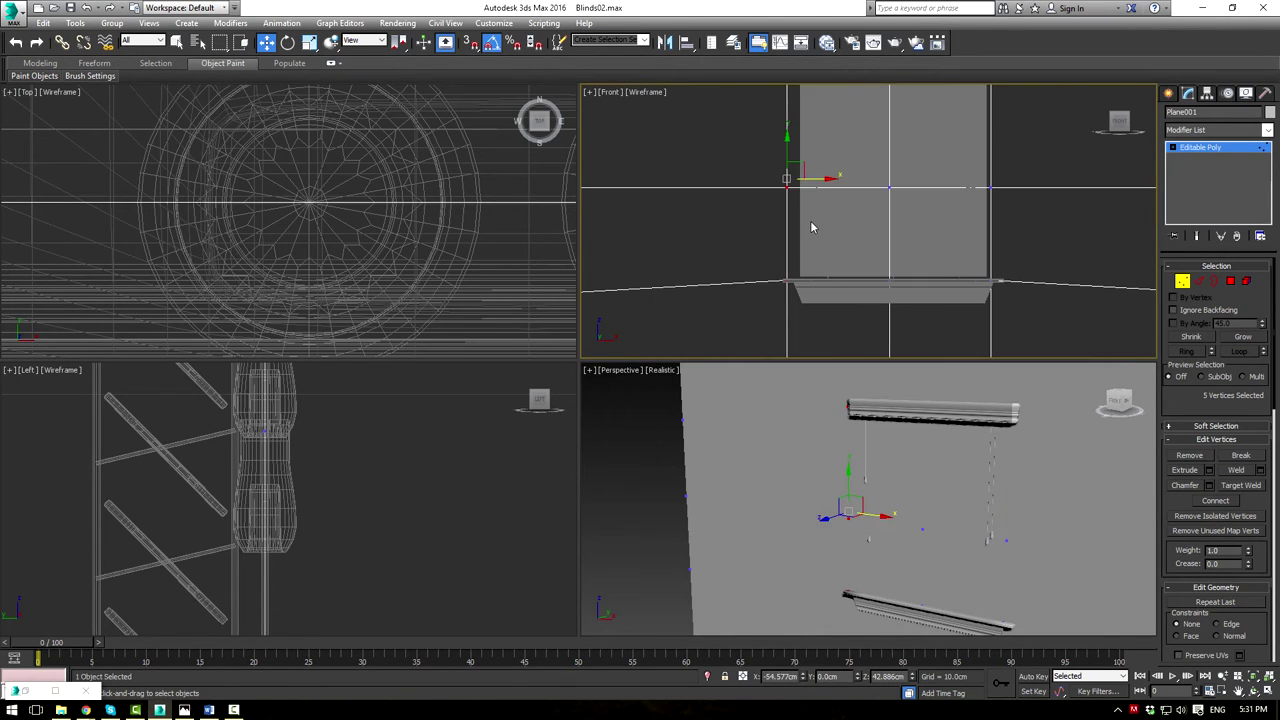
pyautogui.scroll(2, 811, 227)
pyautogui.moveTo(808, 161); pyautogui.dragTo(822, 161)
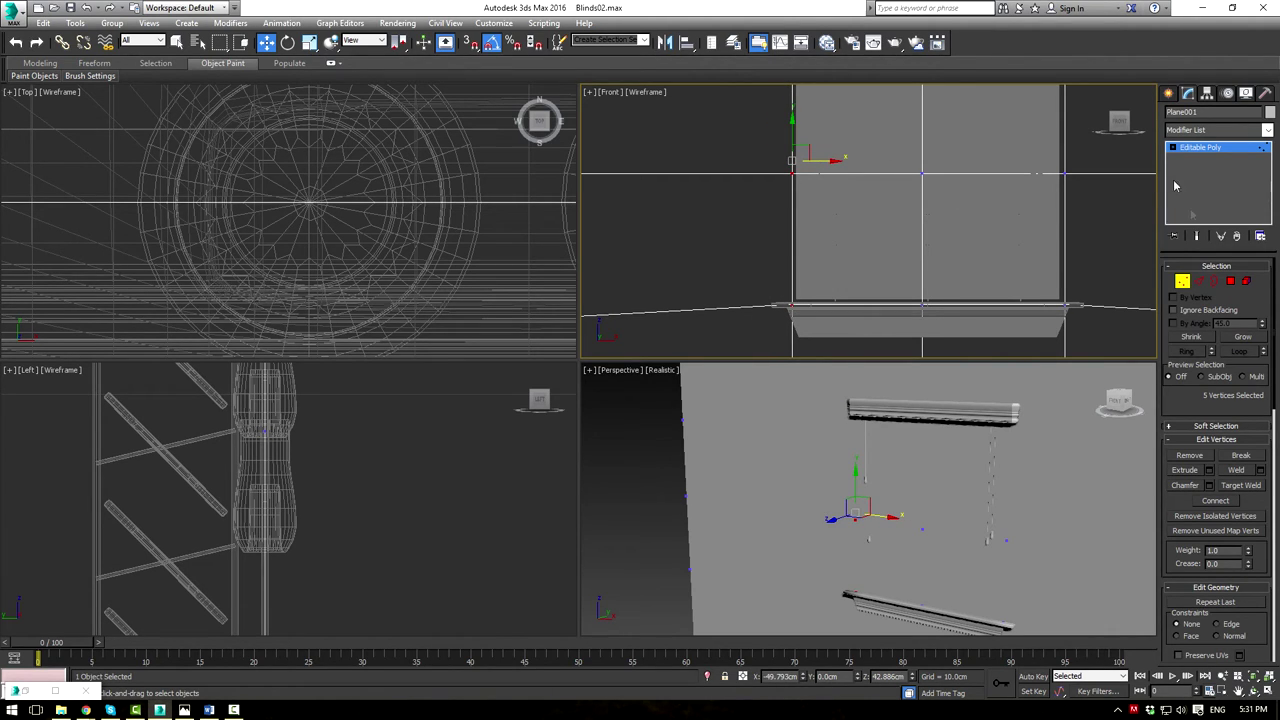
# Delete the four polygons behind the blinds to cut a window opening in the wall
pyautogui.click(1230, 282)
pyautogui.click(972, 223)
pyautogui.moveTo(953, 228); pyautogui.dragTo(892, 304, button='middle')
pyautogui.scroll(-3, 887, 262)
pyautogui.moveTo(887, 247); pyautogui.dragTo(850, 220, button='middle')
pyautogui.press('Delete')
pyautogui.click(794, 209)
pyautogui.press('Delete')
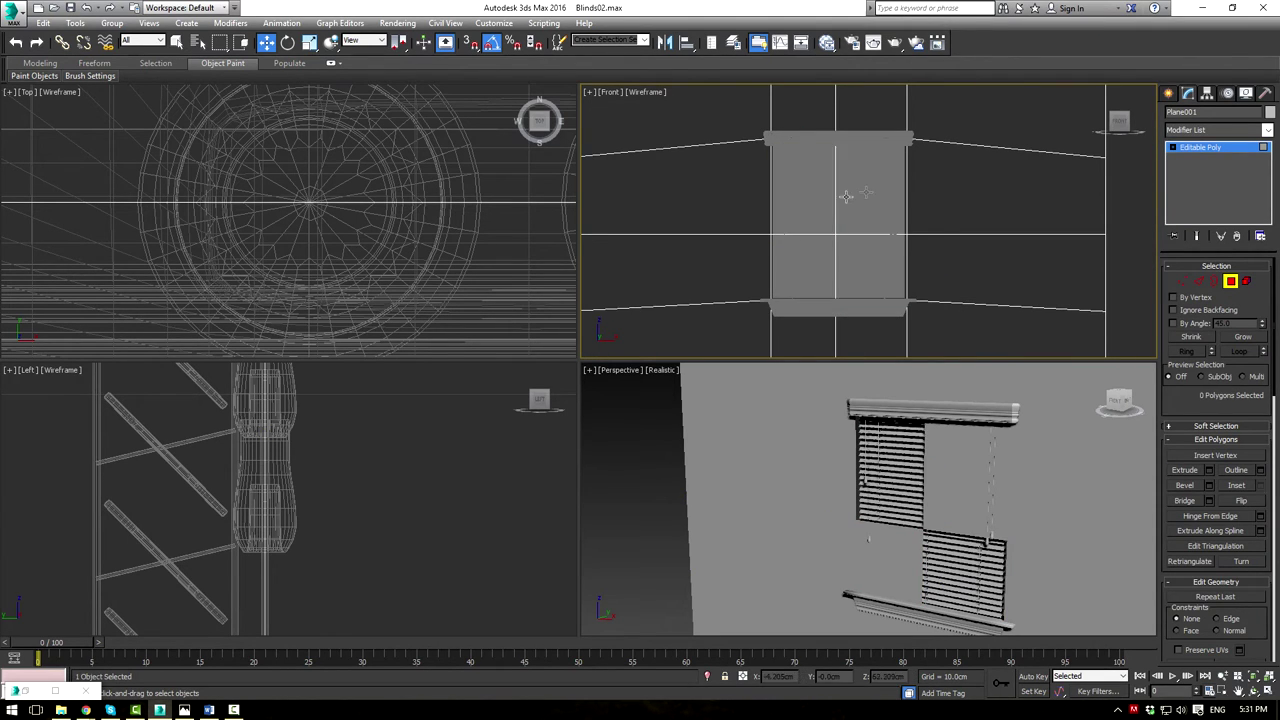
pyautogui.click(846, 198)
pyautogui.press('Delete')
pyautogui.hotkey('ctrl', 'z')
# Extend the eight border edges of the window opening about 6 cm back along Y to give the wall depth
pyautogui.click(1197, 283)
pyautogui.moveTo(823, 166); pyautogui.dragTo(823, 168)
pyautogui.keyDown('ctrl'); pyautogui.moveTo(874, 109); pyautogui.dragTo(879, 170); pyautogui.keyUp('ctrl')
pyautogui.press('F3')
pyautogui.press('F3')
pyautogui.keyDown('alt'); pyautogui.moveTo(975, 445); pyautogui.dragTo(780, 452, button='middle'); pyautogui.keyUp('alt')
pyautogui.keyDown('ctrl'); pyautogui.moveTo(734, 184); pyautogui.dragTo(950, 196); pyautogui.keyUp('ctrl')
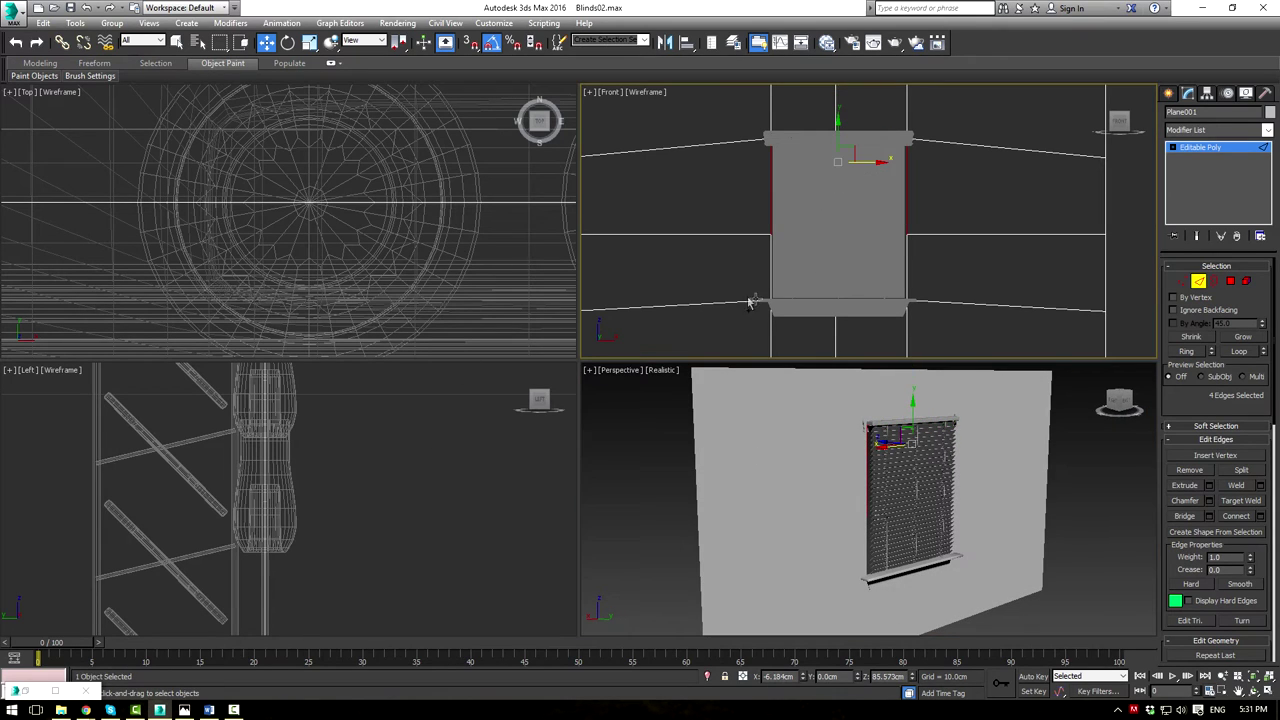
pyautogui.keyDown('ctrl'); pyautogui.moveTo(957, 272); pyautogui.dragTo(955, 272); pyautogui.keyUp('ctrl')
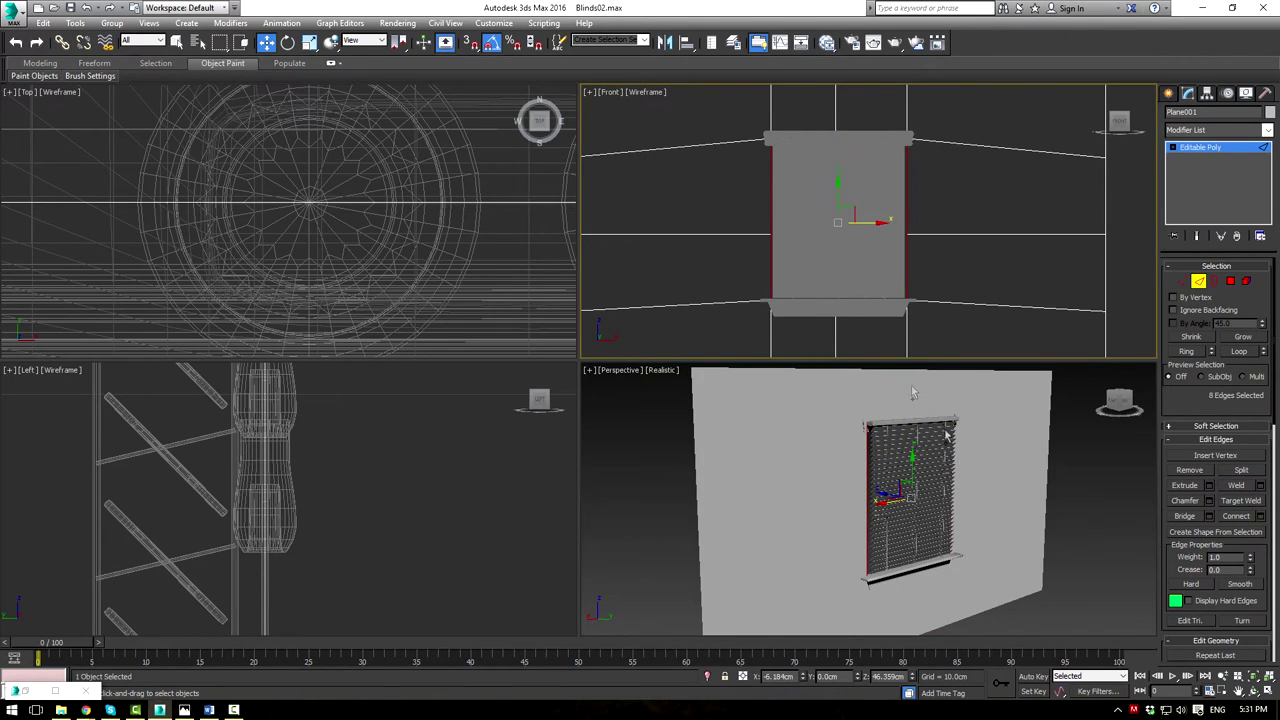
pyautogui.moveTo(937, 487); pyautogui.dragTo(935, 487, button='middle')
pyautogui.keyDown('alt'); pyautogui.moveTo(971, 534); pyautogui.dragTo(915, 505, button='middle'); pyautogui.keyUp('alt')
pyautogui.moveTo(905, 487); pyautogui.dragTo(920, 487)
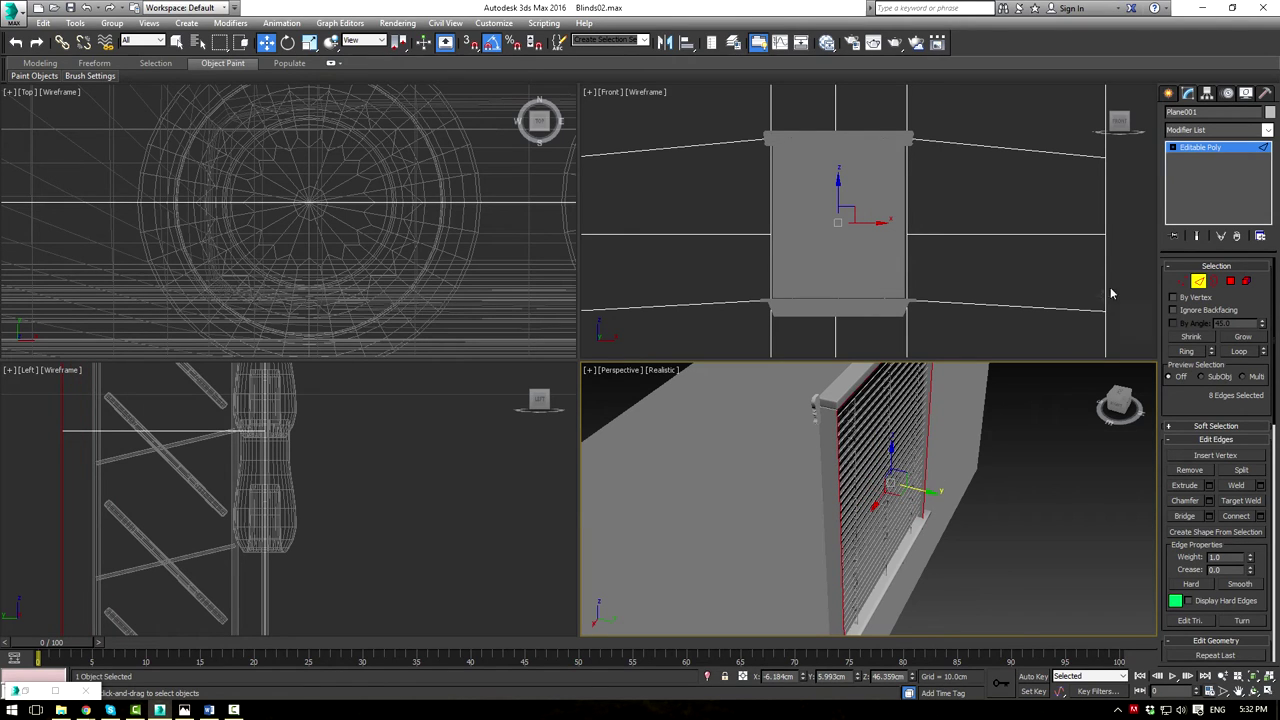
# Raise the six vertices along the top of the window opening by about 3.6 cm along Z
pyautogui.click(1184, 282)
pyautogui.moveTo(837, 138); pyautogui.dragTo(802, 217, button='middle')
pyautogui.scroll(2, 802, 217)
pyautogui.moveTo(654, 196); pyautogui.dragTo(958, 272)
pyautogui.moveTo(853, 440)
pyautogui.keyDown('alt'); pyautogui.mouseDown(button='middle')
pyautogui.moveTo(820, 444)
pyautogui.moveTo(855, 446)
pyautogui.mouseUp(button='middle'); pyautogui.keyUp('alt')
pyautogui.moveTo(856, 377); pyautogui.dragTo(857, 369)
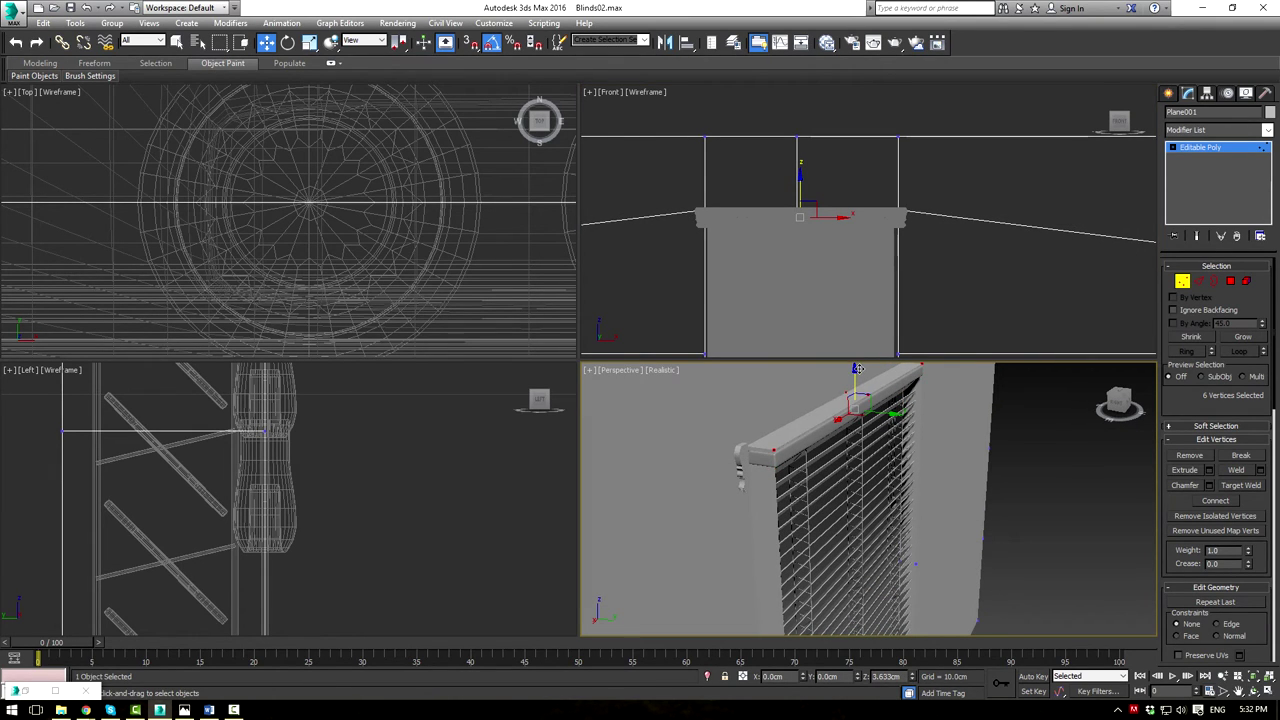
# Move the vertices on the right side of the window opening slightly outward along X
pyautogui.scroll(-4, 830, 128)
pyautogui.moveTo(844, 273); pyautogui.dragTo(845, 277)
pyautogui.keyDown('alt'); pyautogui.moveTo(1000, 446); pyautogui.dragTo(919, 453, button='middle'); pyautogui.keyUp('alt')
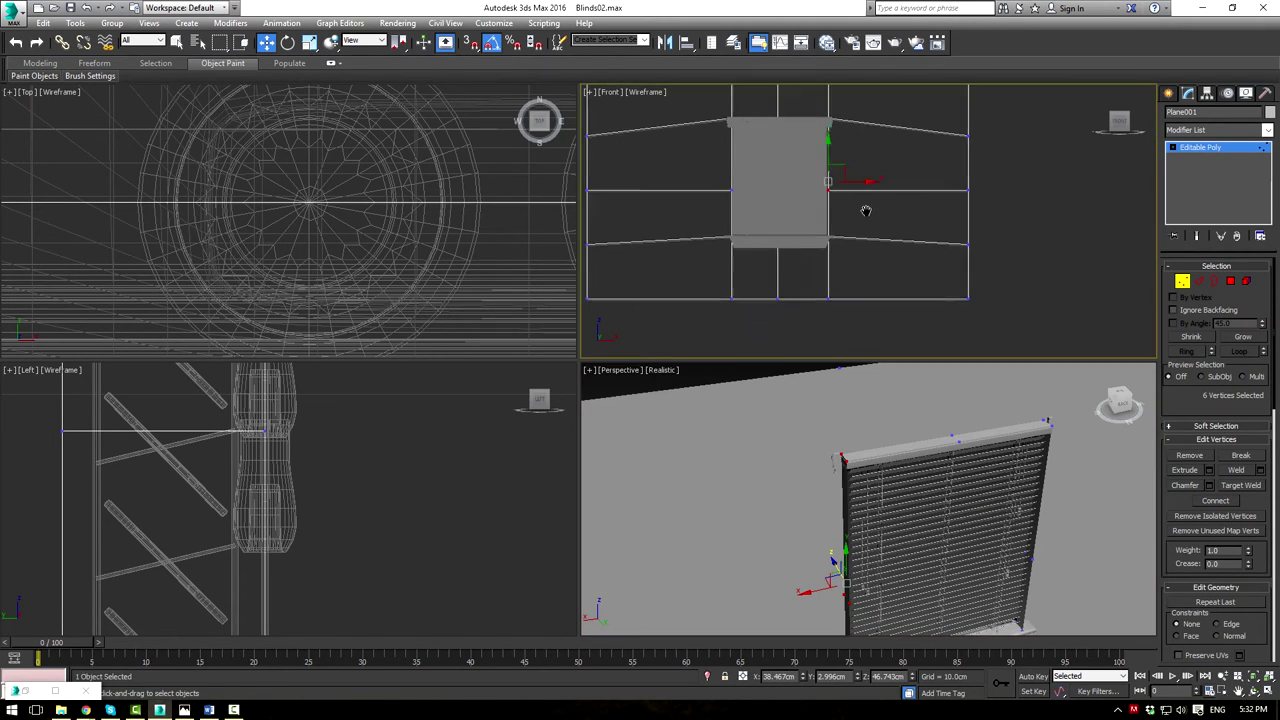
pyautogui.scroll(3, 866, 214)
pyautogui.moveTo(866, 214); pyautogui.dragTo(855, 240, button='middle')
pyautogui.scroll(2, 825, 468)
pyautogui.moveTo(825, 468); pyautogui.dragTo(903, 511, button='middle')
pyautogui.scroll(4, 838, 478)
pyautogui.moveTo(839, 182); pyautogui.dragTo(839, 192, button='middle')
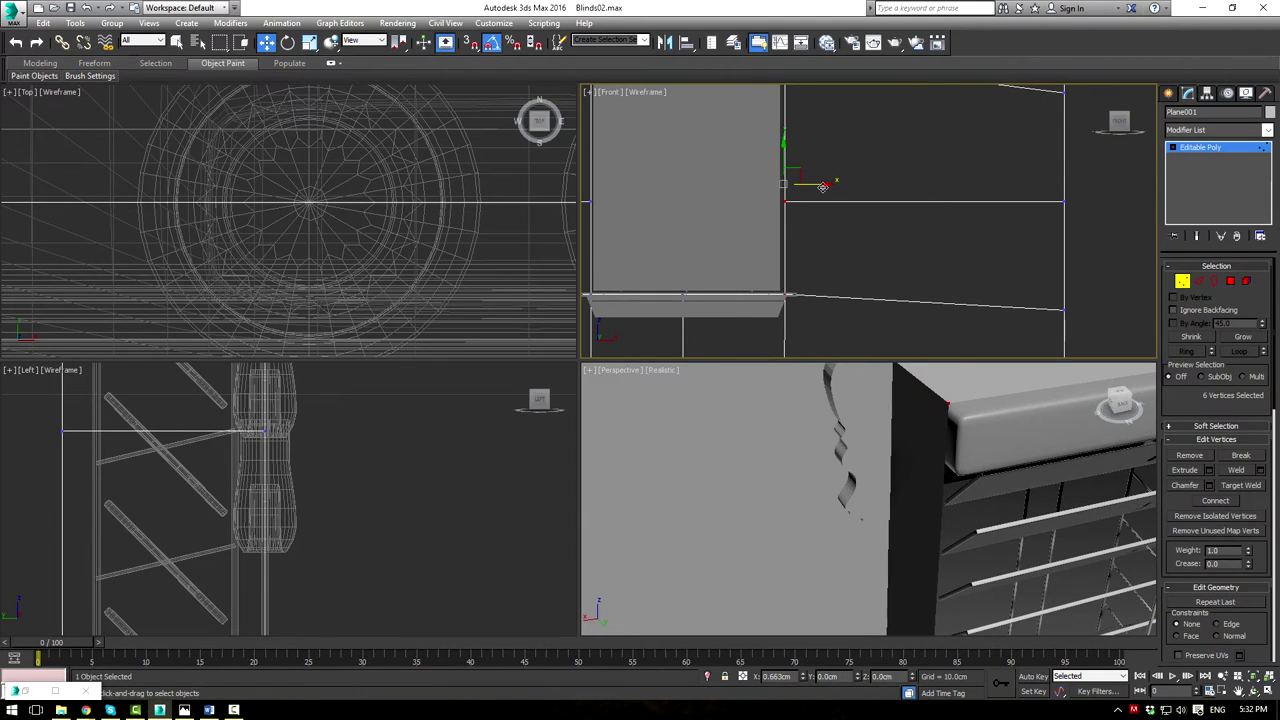
# Move the vertices on the left side of the window opening outward by about 1 cm along X and leave vertex editing
pyautogui.scroll(-3, 732, 232)
pyautogui.moveTo(732, 232); pyautogui.dragTo(766, 234, button='middle')
pyautogui.moveTo(706, 186); pyautogui.dragTo(727, 390)
pyautogui.scroll(-5, 842, 488)
pyautogui.keyDown('alt'); pyautogui.moveTo(928, 446); pyautogui.dragTo(777, 491, button='middle'); pyautogui.keyUp('alt')
pyautogui.scroll(-2, 885, 441)
pyautogui.scroll(5, 723, 198)
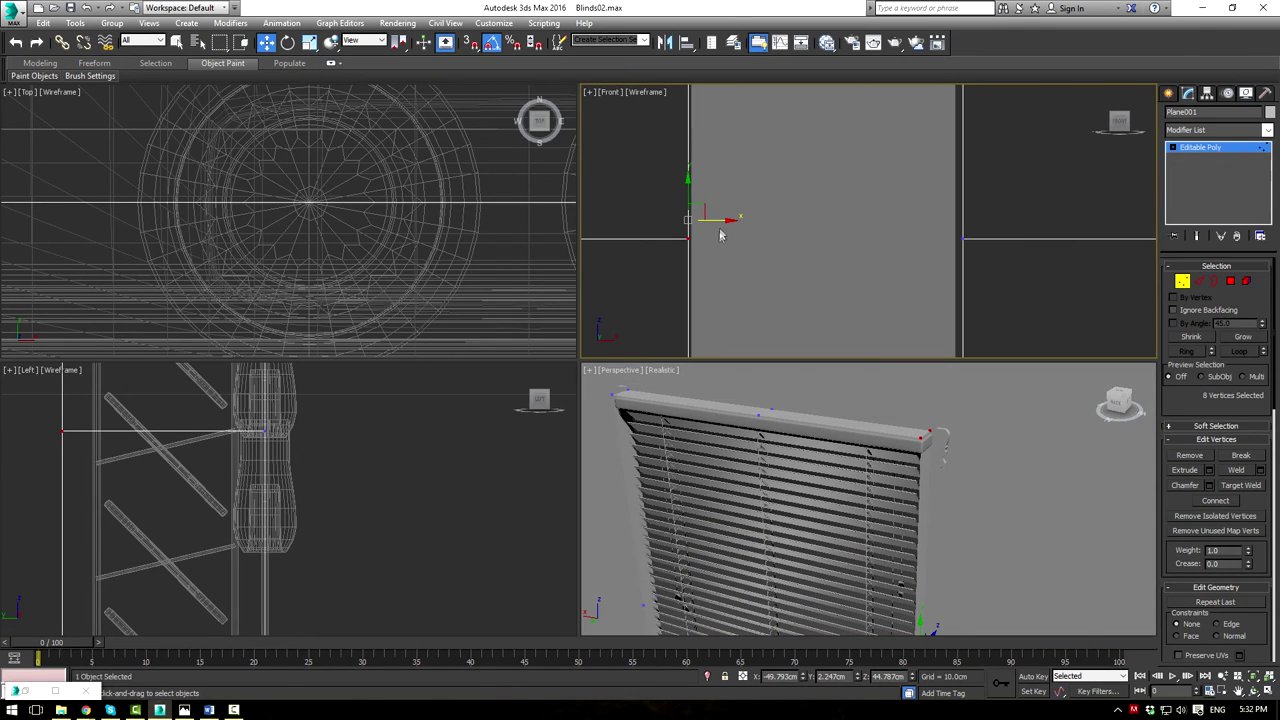
pyautogui.moveTo(718, 222); pyautogui.dragTo(713, 224)
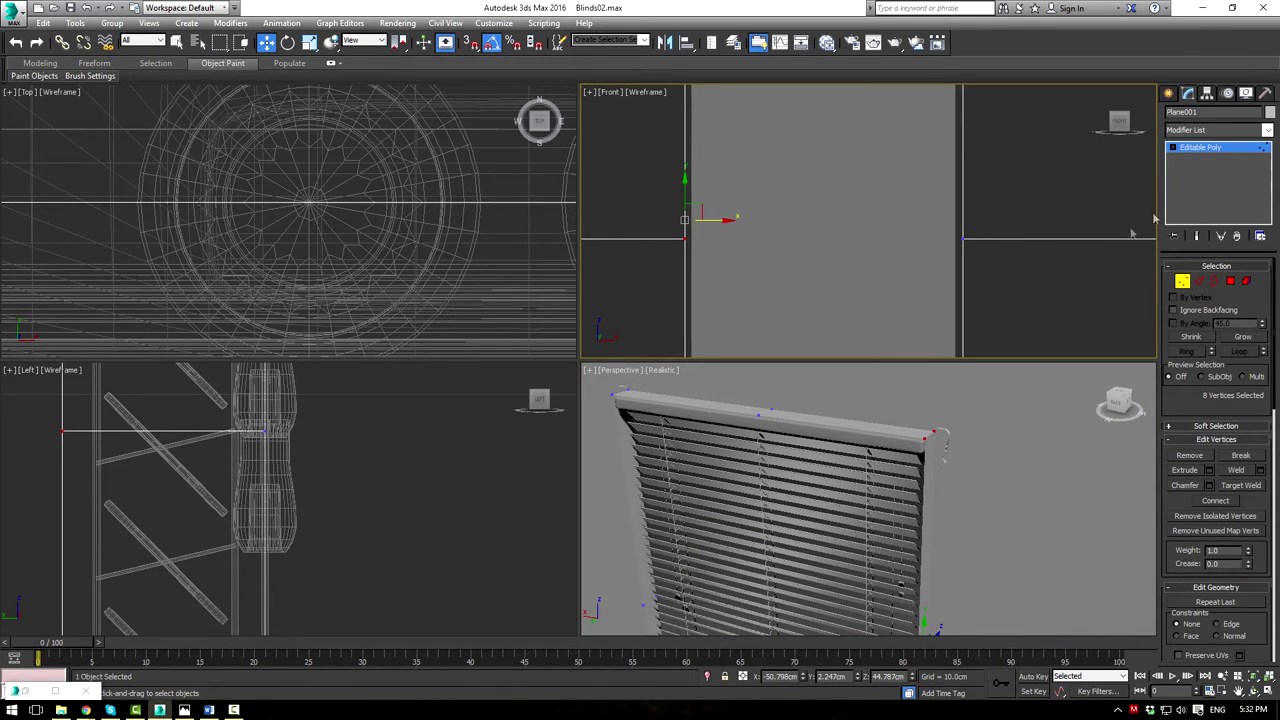
pyautogui.click(1211, 152)
# Maximise the Perspective viewport and shift the wall plane slightly along Y to fit the blinds
pyautogui.scroll(-5, 960, 422)
pyautogui.keyDown('alt'); pyautogui.moveTo(960, 422); pyautogui.dragTo(758, 421, button='middle'); pyautogui.keyUp('alt')
pyautogui.click(1076, 604)
pyautogui.hotkey('alt', 'w')
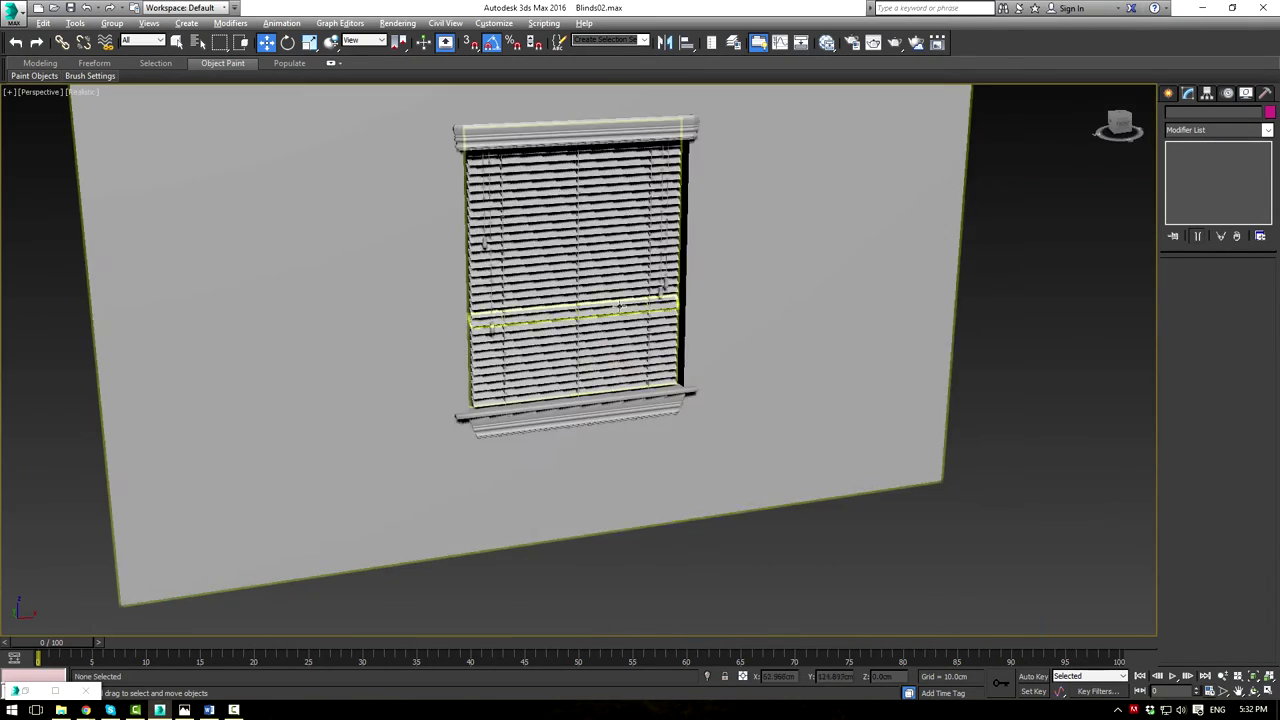
pyautogui.scroll(4, 692, 366)
pyautogui.moveTo(692, 366)
pyautogui.keyDown('alt'); pyautogui.mouseDown(button='middle')
pyautogui.moveTo(597, 383)
pyautogui.moveTo(614, 399)
pyautogui.mouseUp(button='middle'); pyautogui.keyUp('alt')
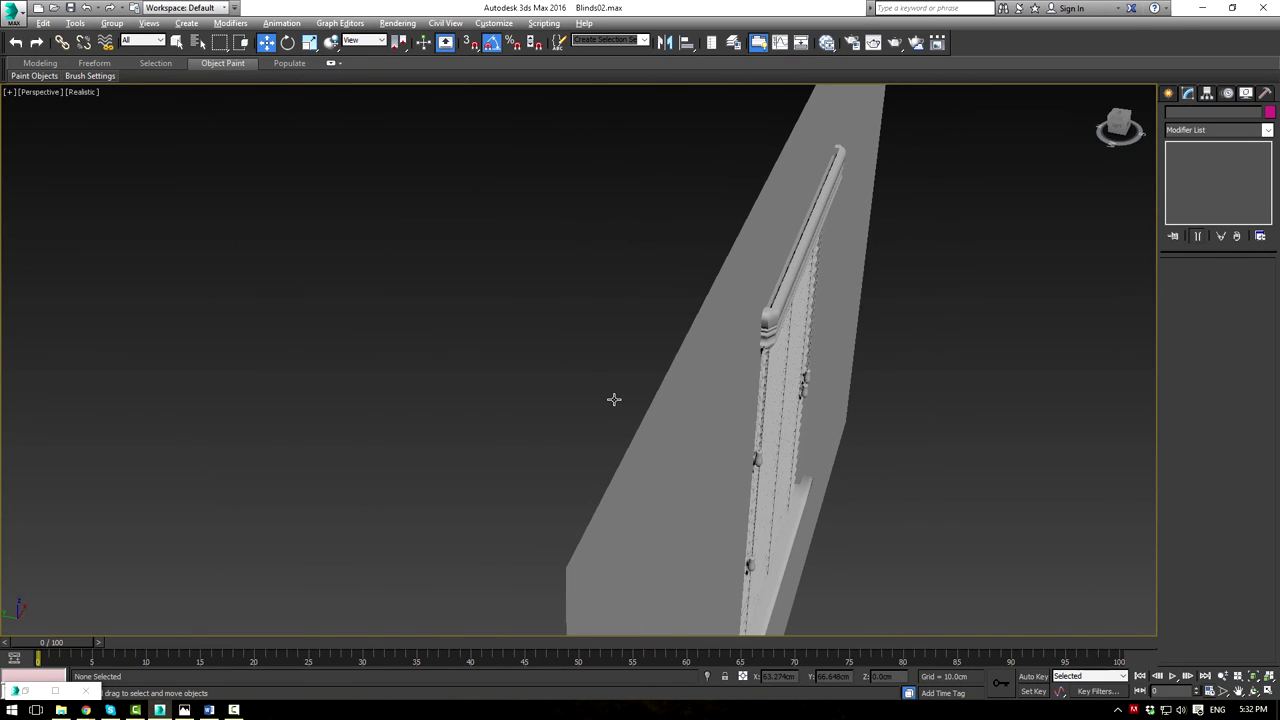
pyautogui.keyDown('alt'); pyautogui.moveTo(971, 417); pyautogui.dragTo(681, 343, button='middle'); pyautogui.keyUp('alt')
pyautogui.click(681, 343)
pyautogui.scroll(2, 682, 343)
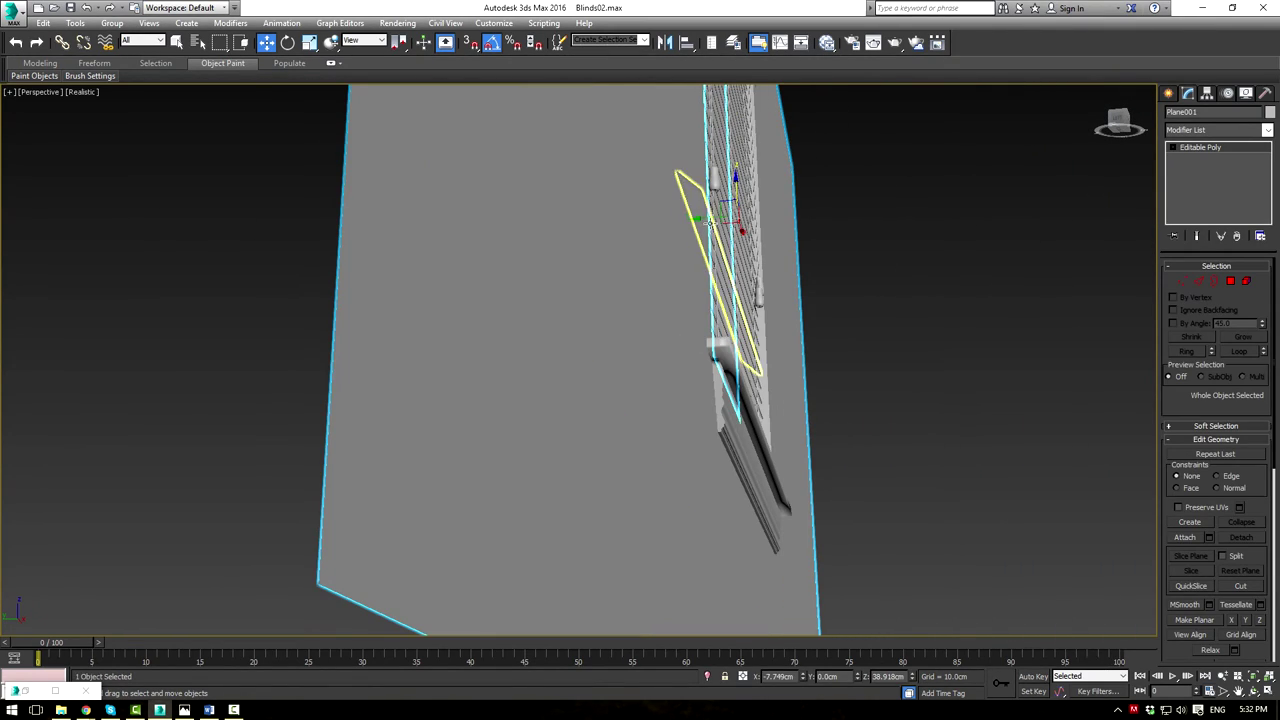
pyautogui.moveTo(705, 219); pyautogui.dragTo(700, 220)
pyautogui.click(880, 334)
pyautogui.keyDown('alt'); pyautogui.moveTo(880, 334); pyautogui.dragTo(831, 329, button='middle'); pyautogui.keyUp('alt')
pyautogui.scroll(-3, 759, 435)
pyautogui.scroll(3, 792, 328)
pyautogui.moveTo(759, 308); pyautogui.dragTo(784, 381, button='middle')
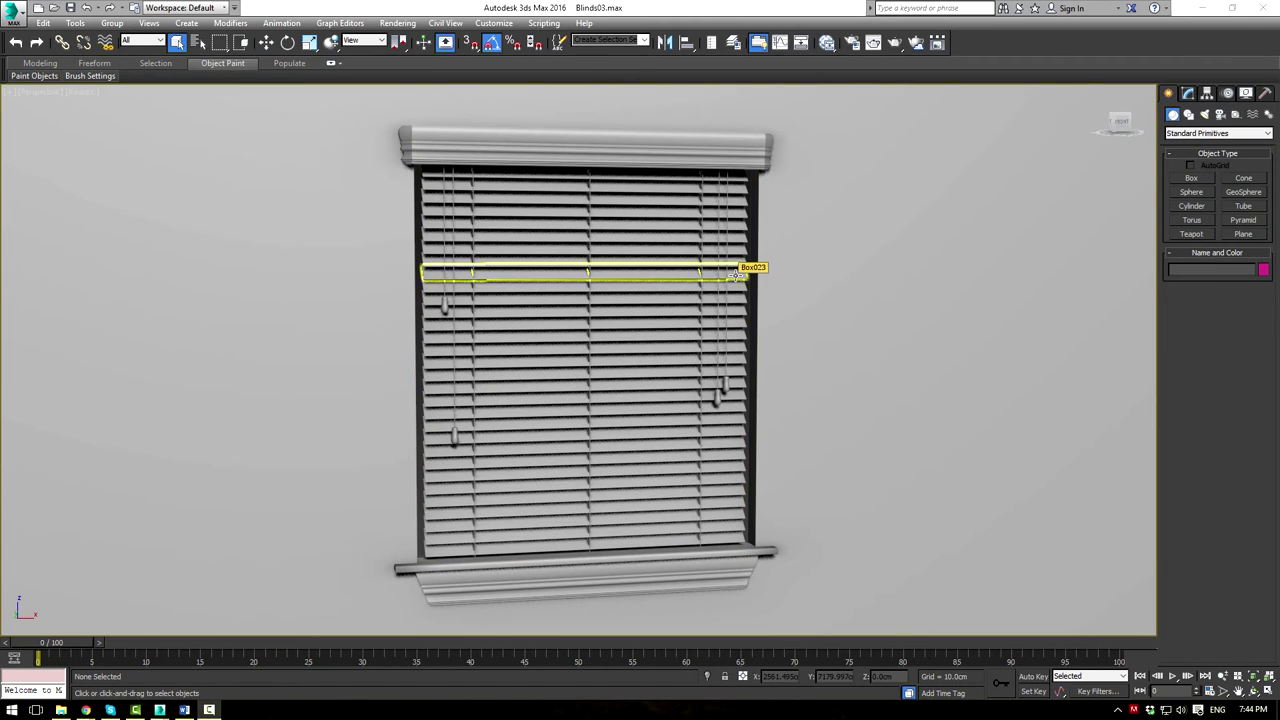
# Set the render output size to the HDTV (video) preset at 480x270
pyautogui.click(850, 45)
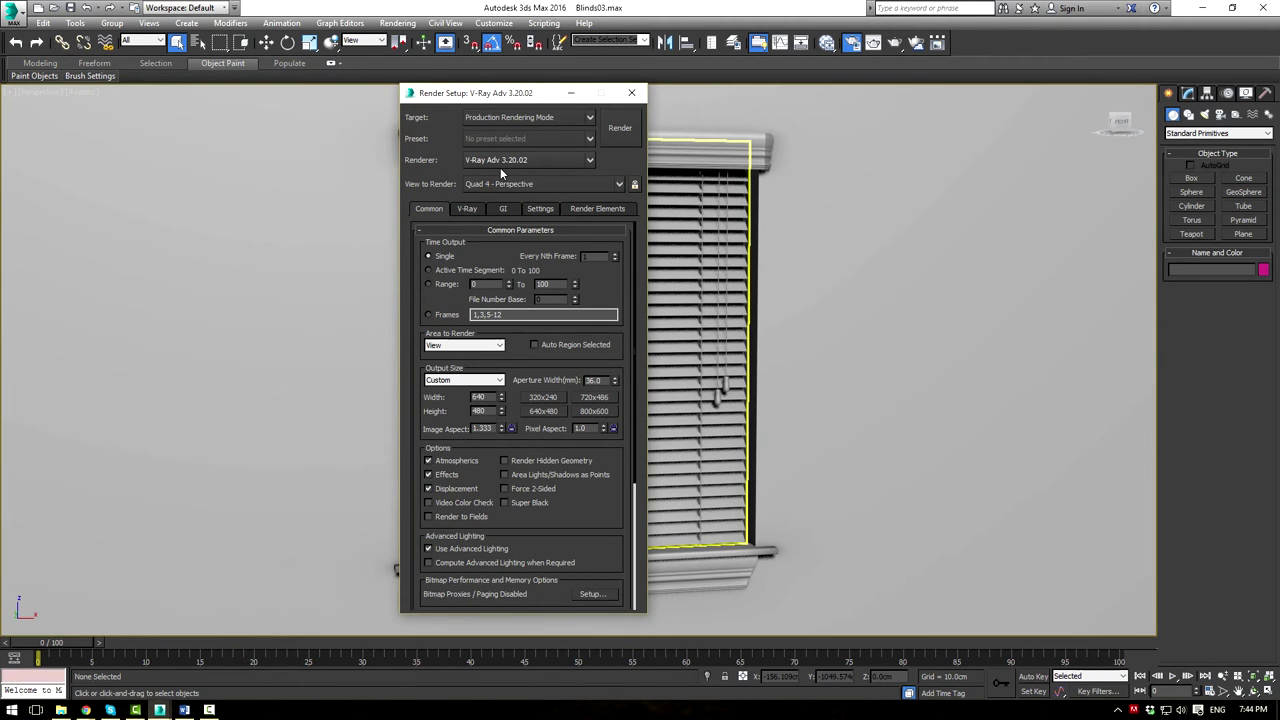
pyautogui.click(465, 381)
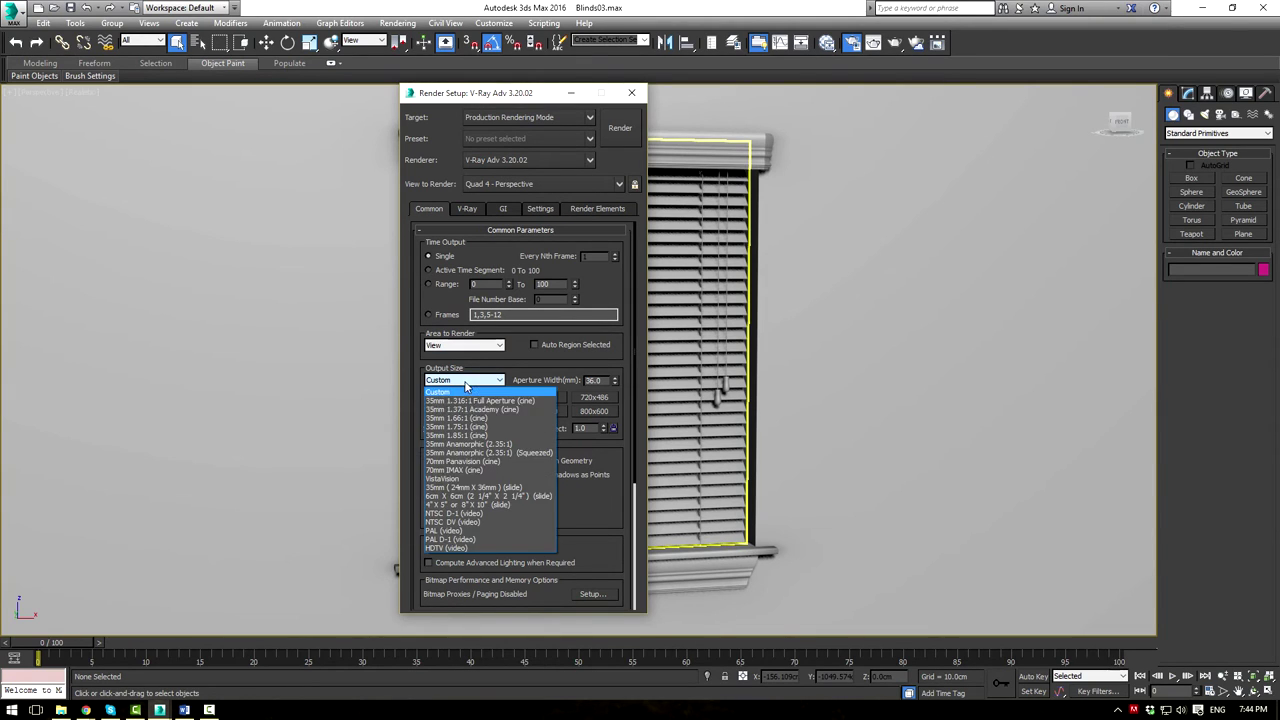
pyautogui.click(445, 548)
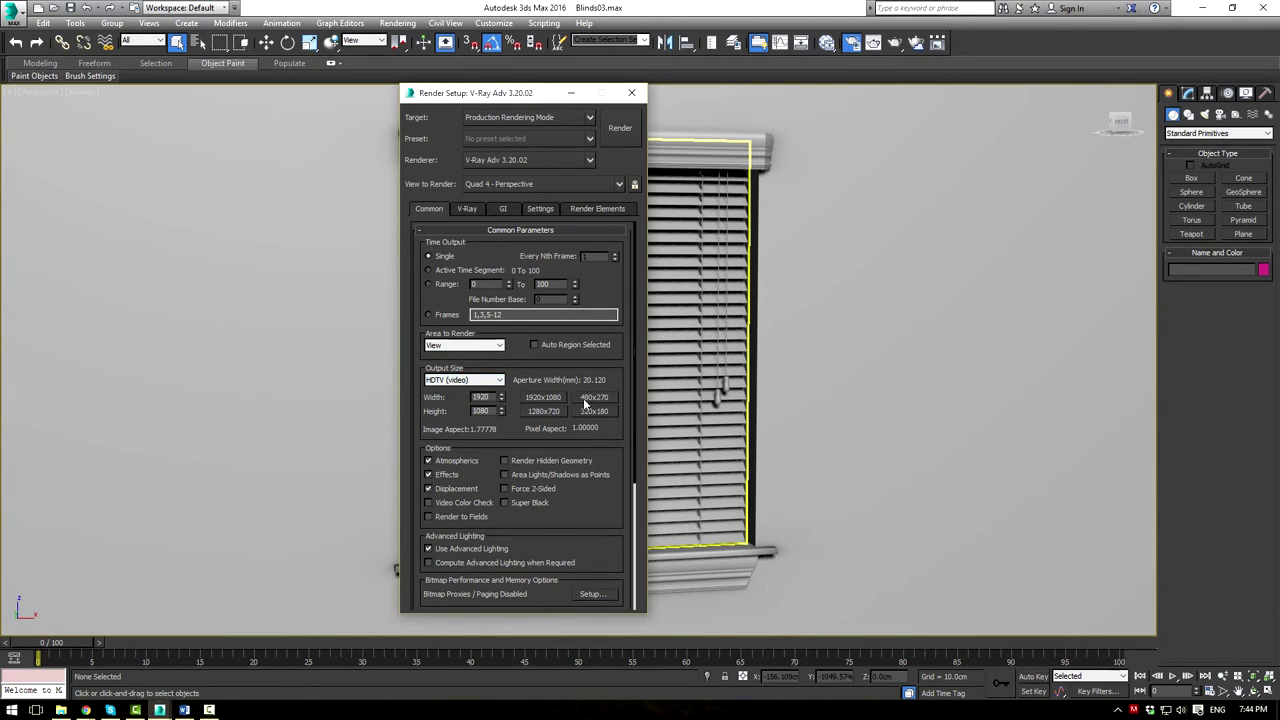
pyautogui.click(590, 398)
pyautogui.moveTo(587, 497); pyautogui.dragTo(593, 226)
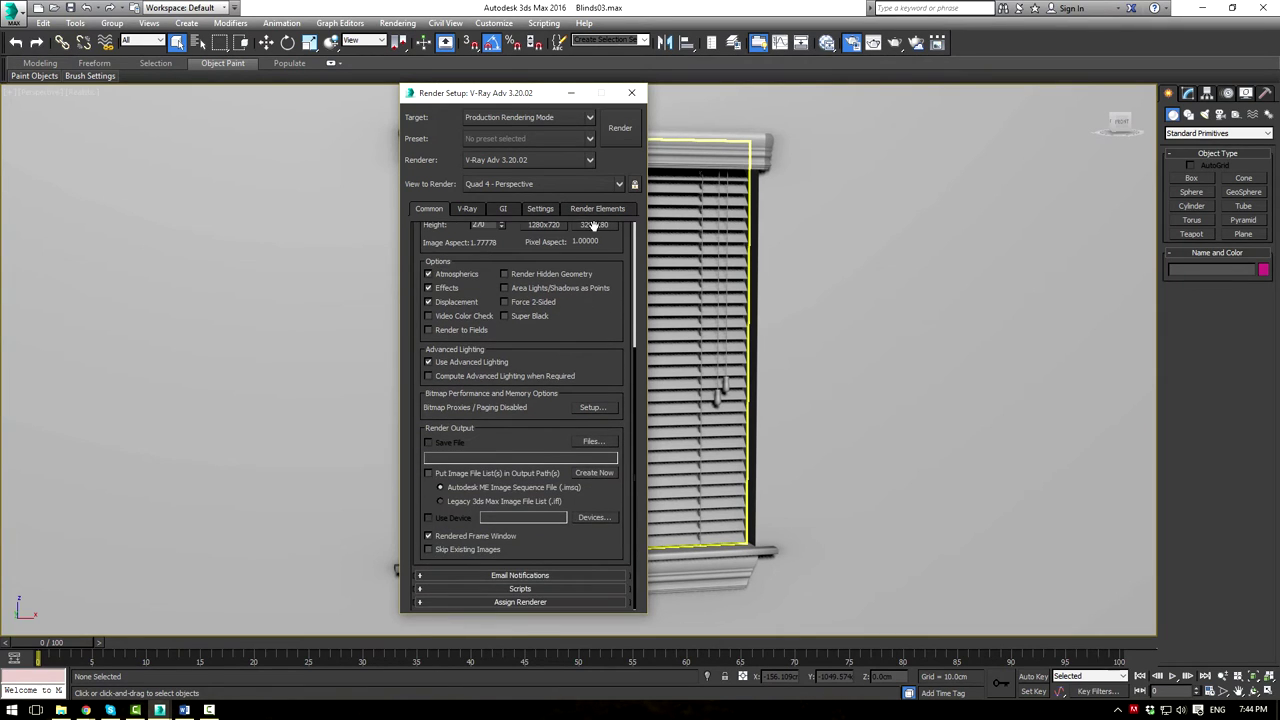
# Set the V-Ray image sampler type to Adaptive subdivision and expand the camera settings
pyautogui.click(467, 209)
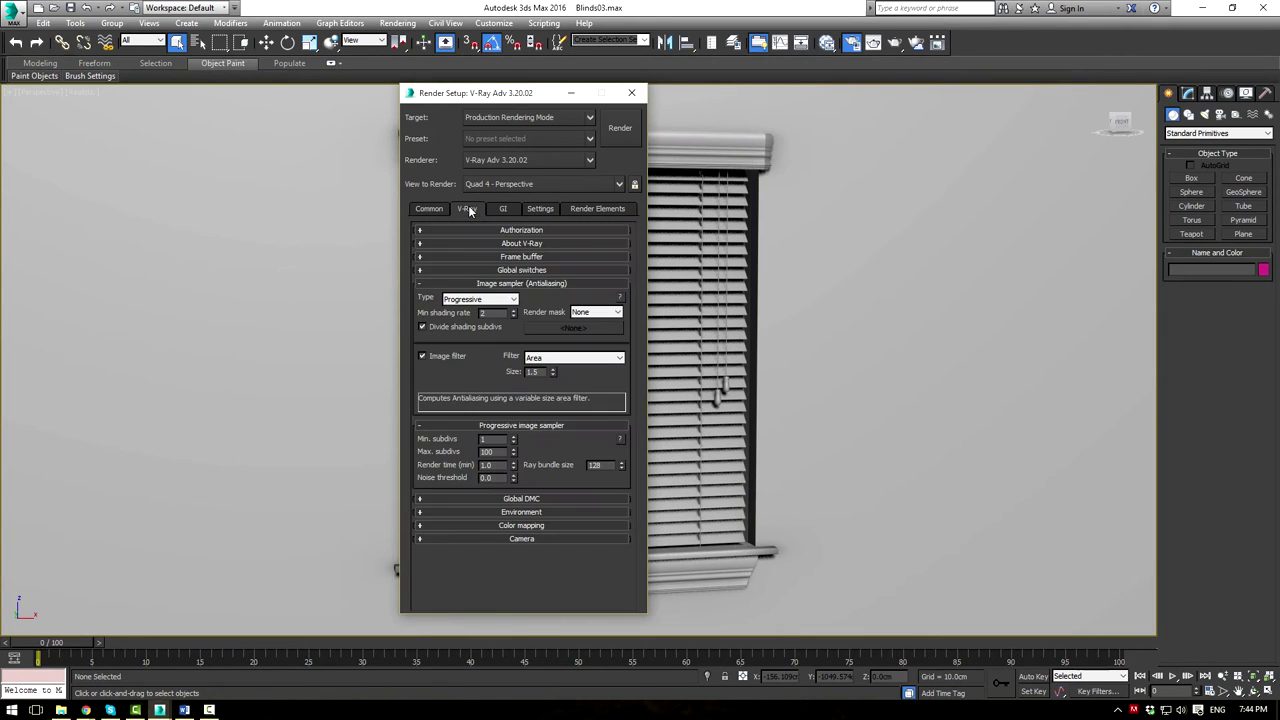
pyautogui.click(500, 257)
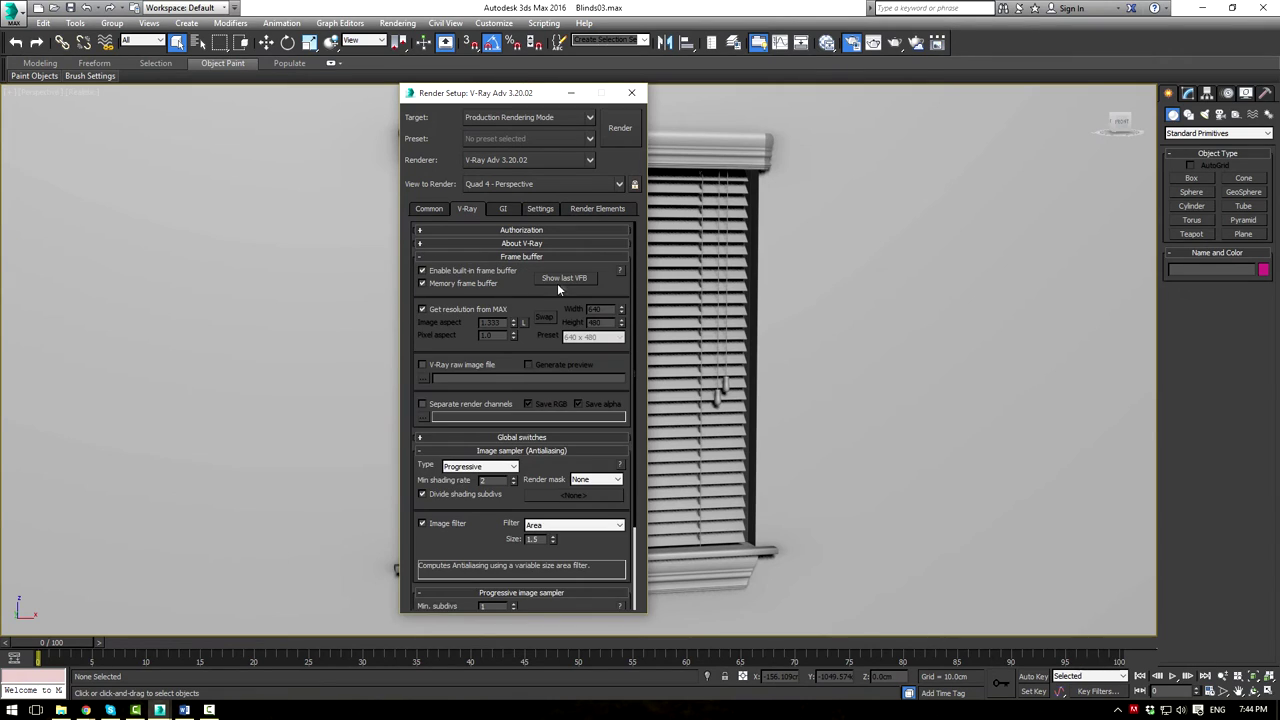
pyautogui.scroll(-5, 525, 362)
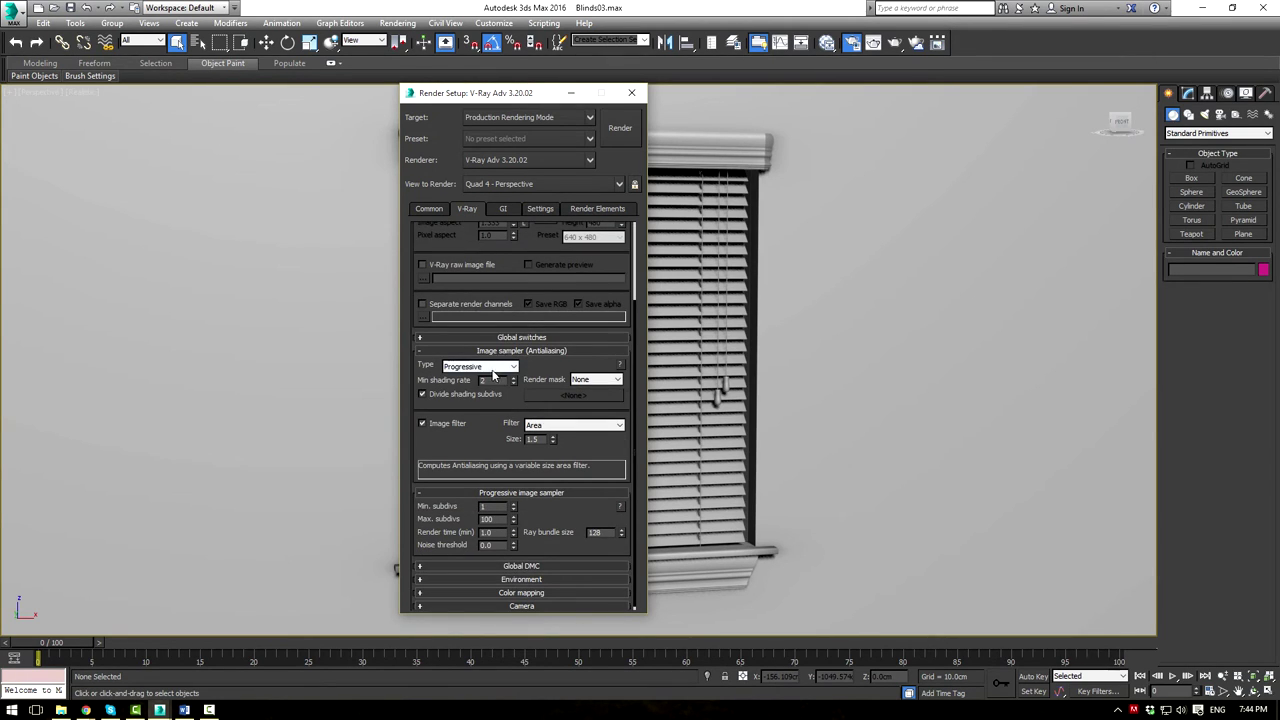
pyautogui.click(492, 367)
pyautogui.click(485, 396)
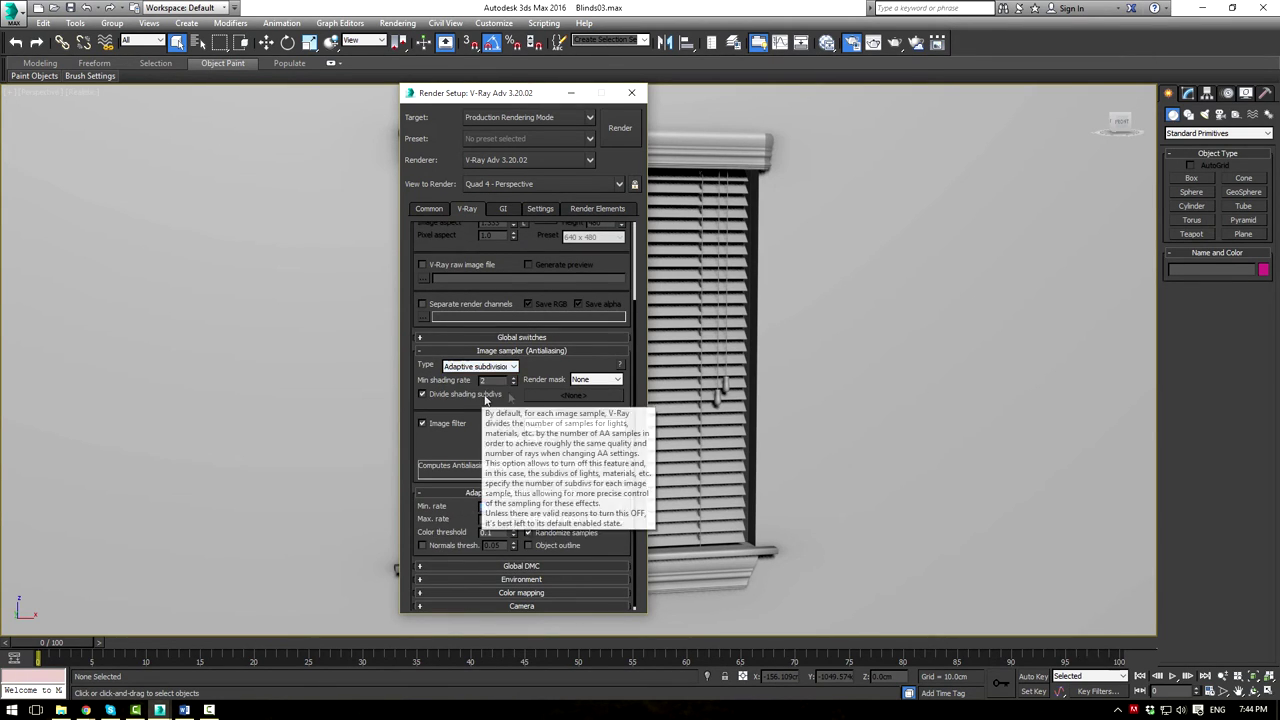
pyautogui.scroll(-1, 474, 417)
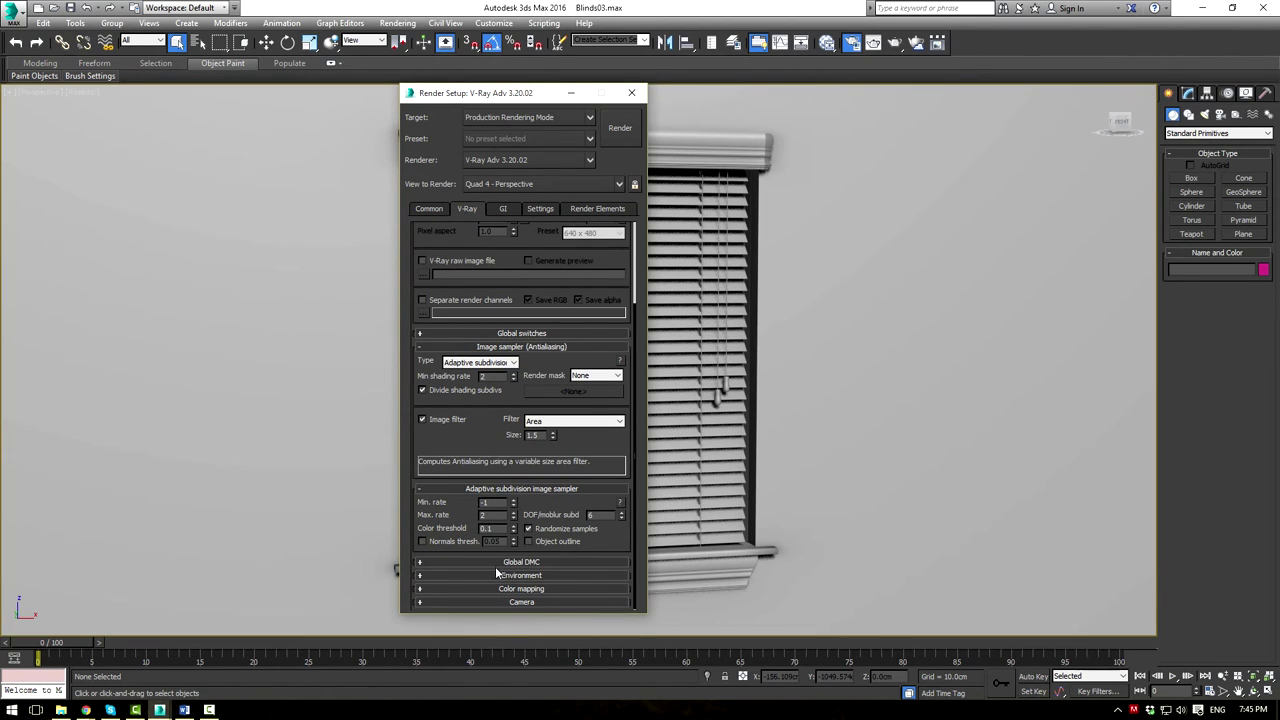
pyautogui.click(497, 600)
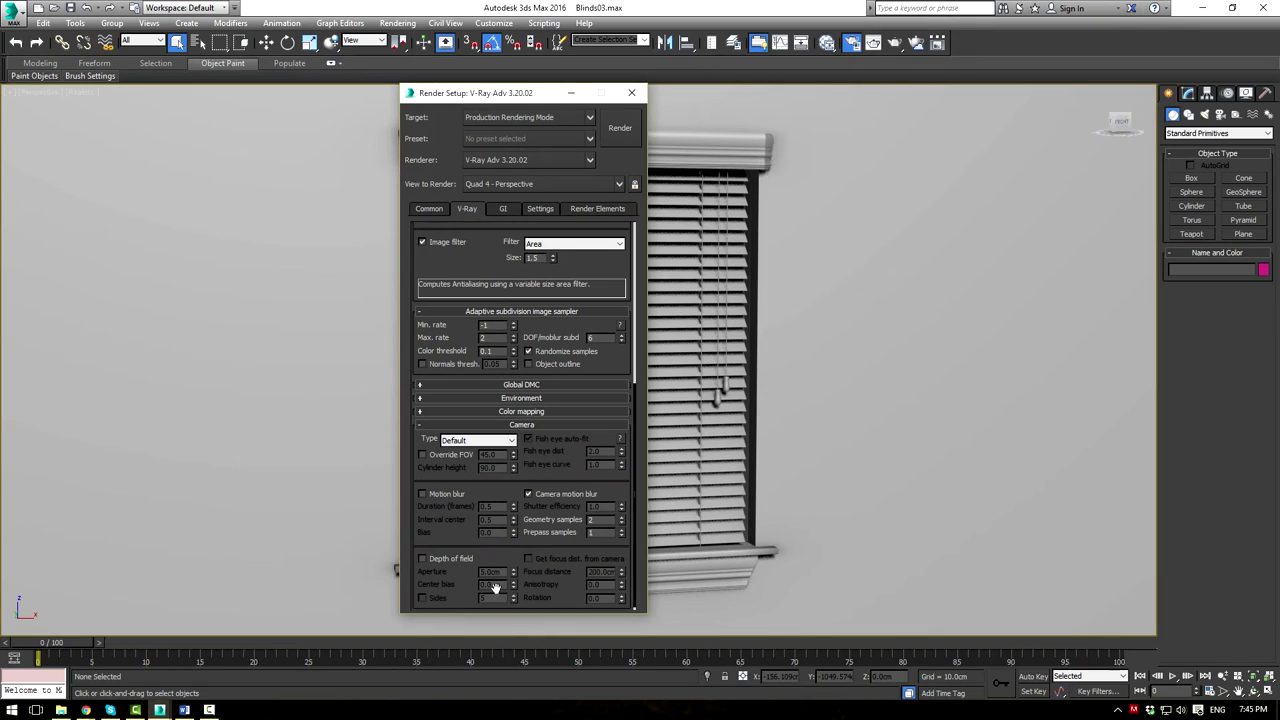
# Enable V-Ray global illumination with Irradiance map as the primary engine and Light cache as the secondary engine
pyautogui.click(502, 209)
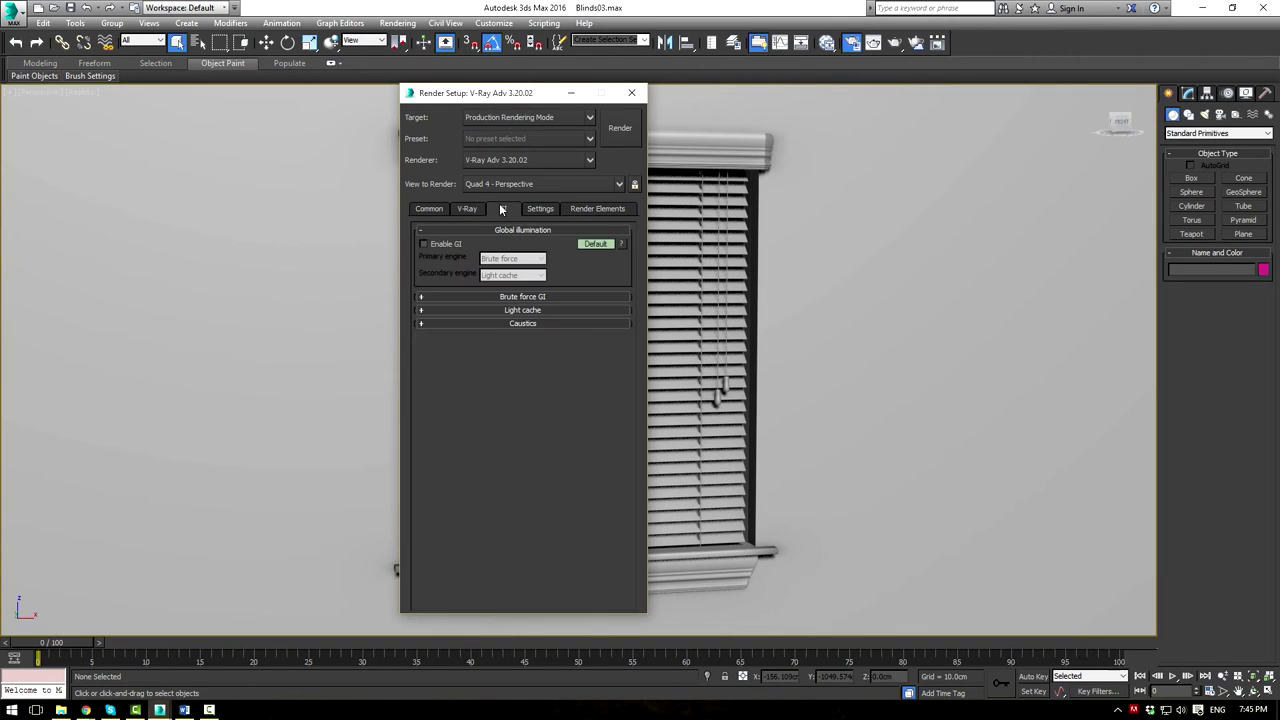
pyautogui.click(448, 247)
pyautogui.click(510, 258)
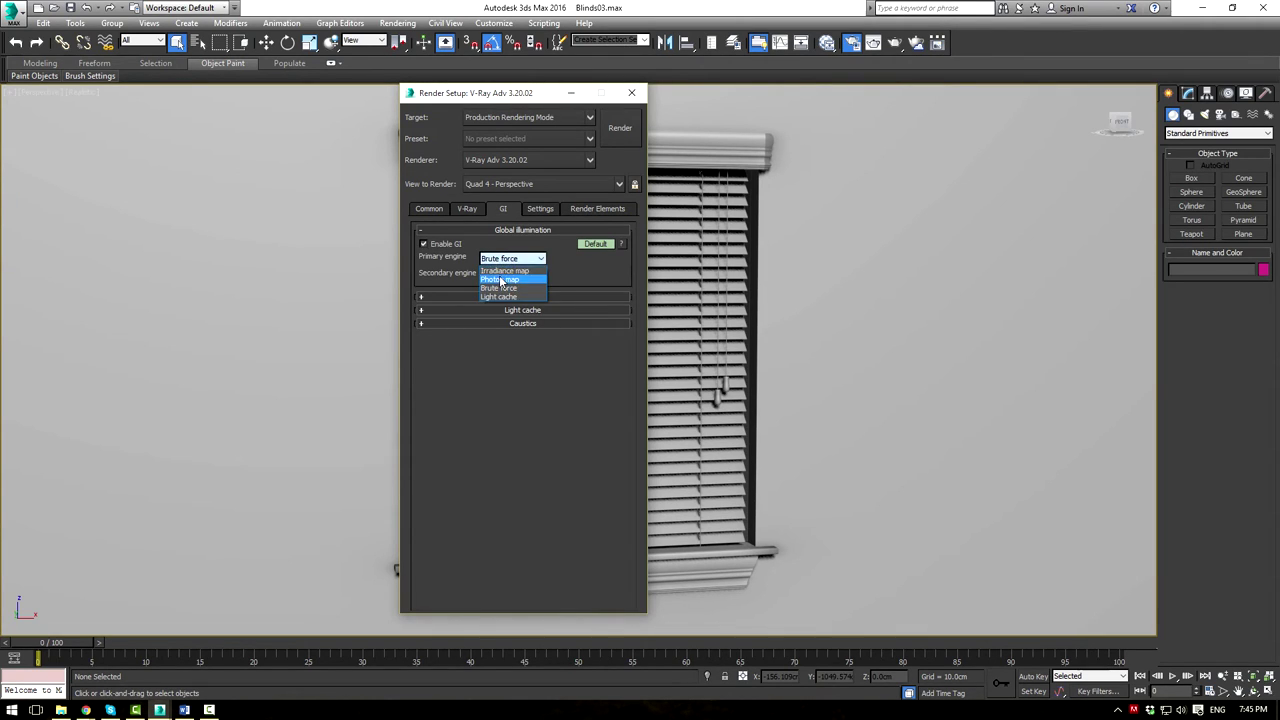
pyautogui.click(505, 270)
pyautogui.click(511, 275)
pyautogui.click(500, 311)
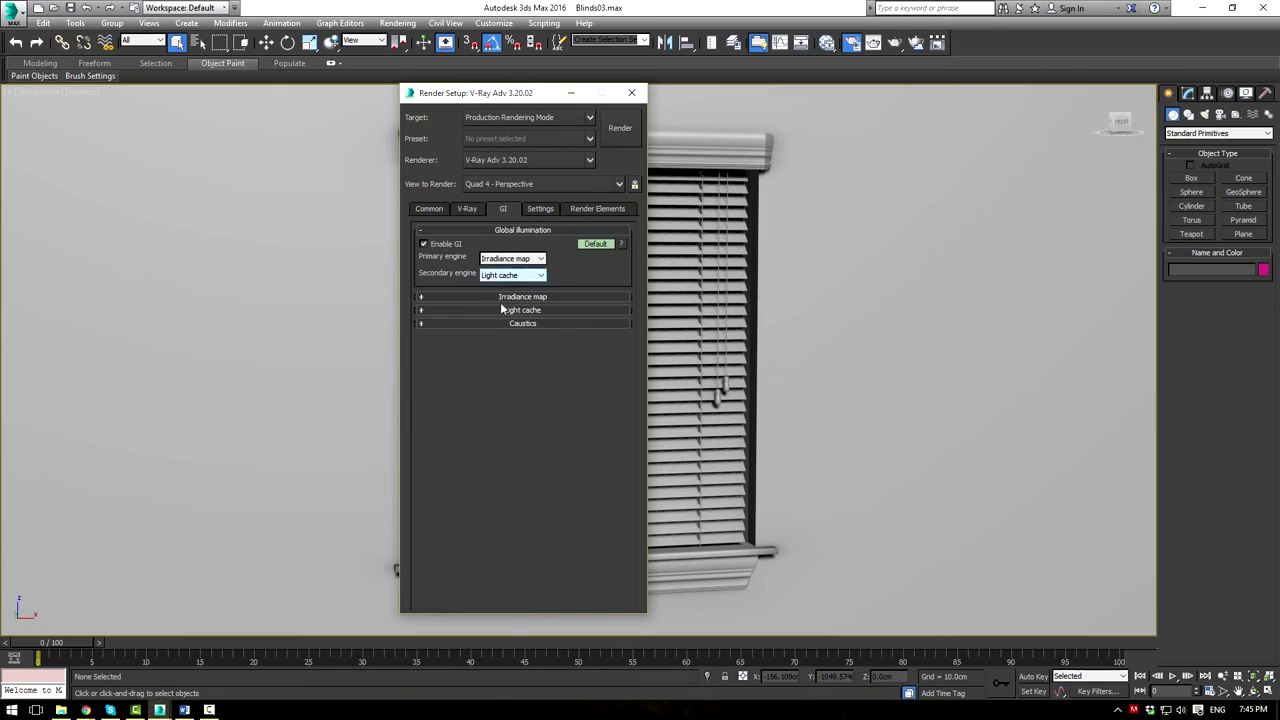
# Set the irradiance map preset to Low with 200 light cache subdivisions, check the remaining render settings and close the render setup
pyautogui.click(506, 298)
pyautogui.click(517, 312)
pyautogui.click(505, 343)
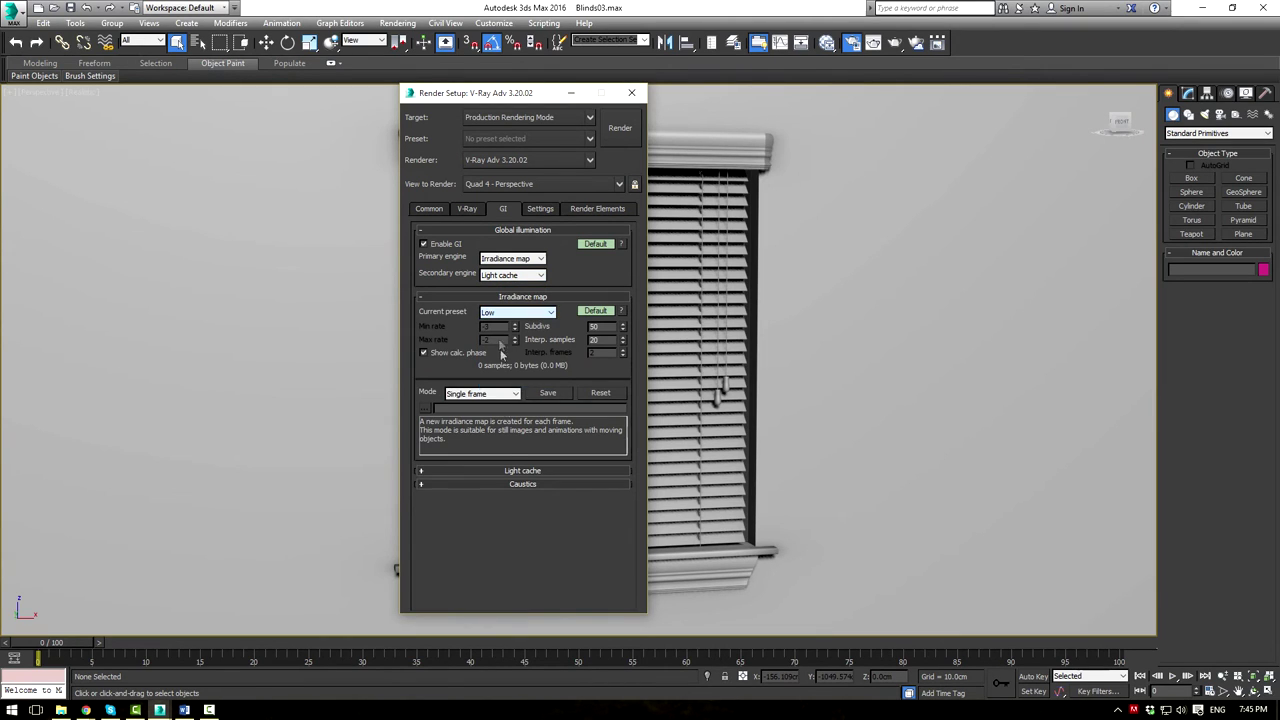
pyautogui.click(516, 471)
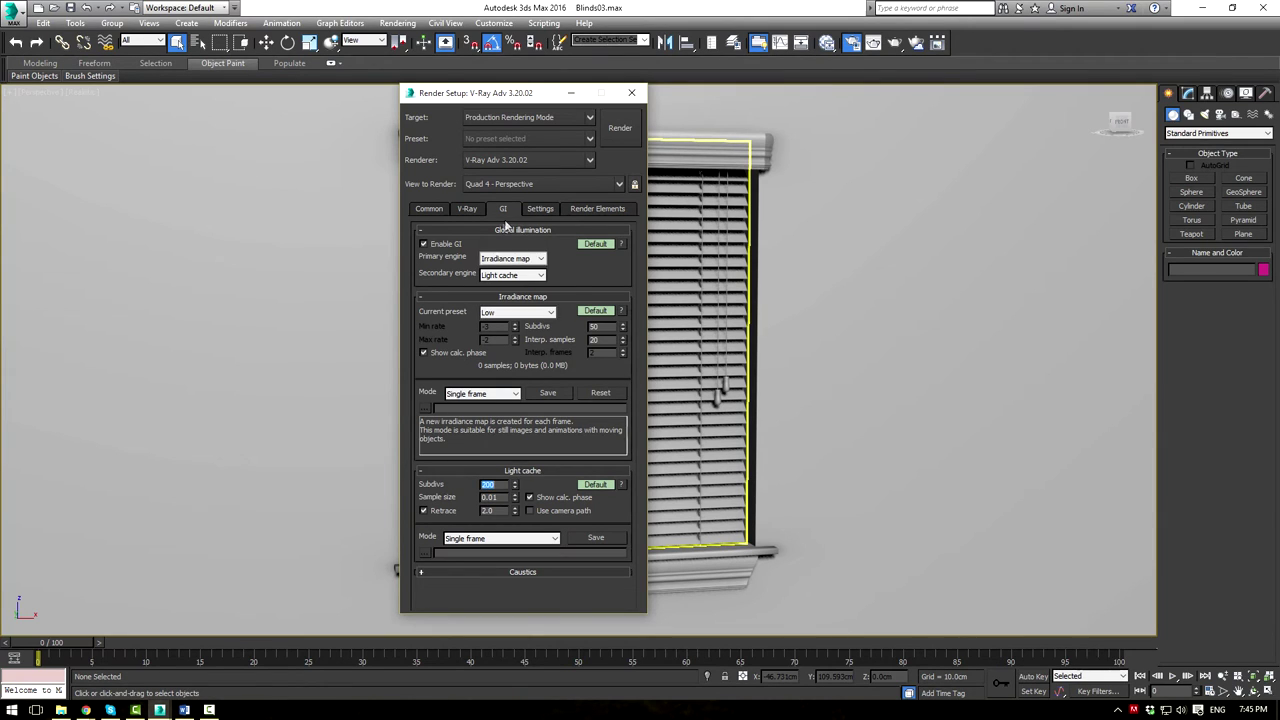
pyautogui.click(539, 209)
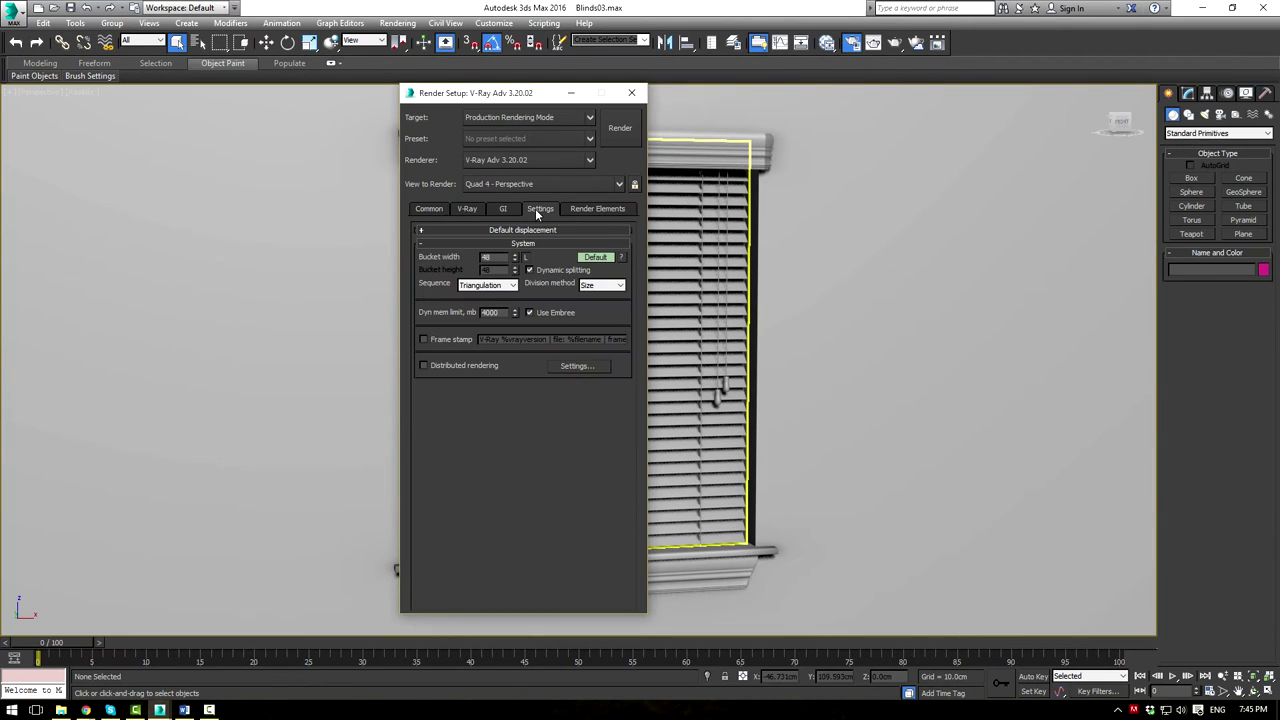
pyautogui.click(593, 213)
pyautogui.click(439, 218)
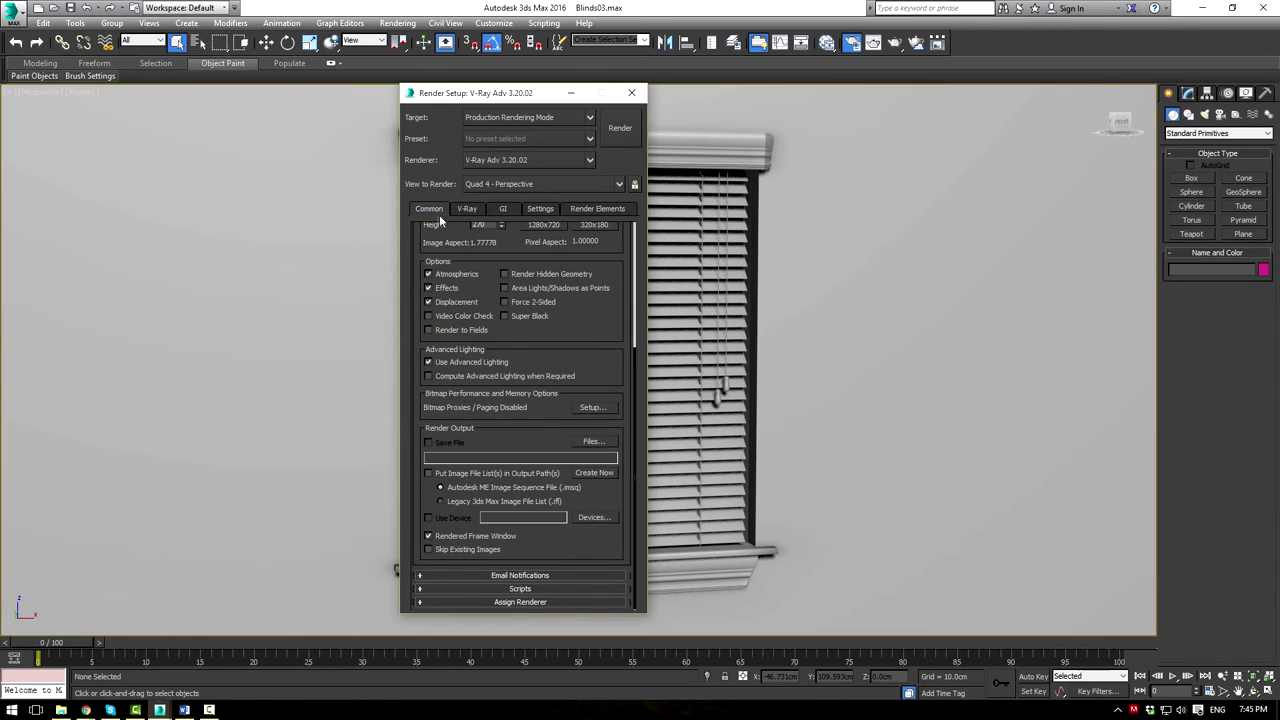
pyautogui.click(631, 92)
# Display edged faces and select the wall plane's outer border edges along its top, bottom and one side
pyautogui.scroll(-6, 576, 363)
pyautogui.keyDown('alt'); pyautogui.moveTo(576, 362); pyautogui.dragTo(621, 347, button='middle'); pyautogui.keyUp('alt')
pyautogui.click(679, 331)
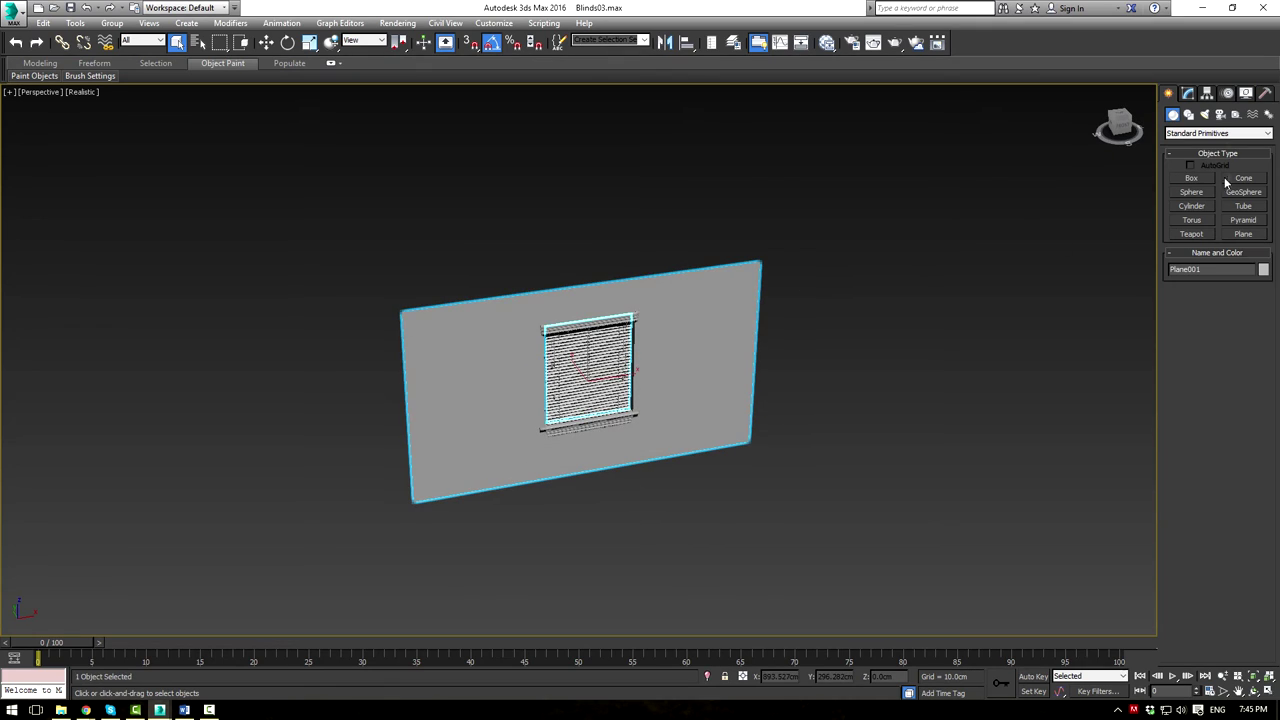
pyautogui.click(1189, 94)
pyautogui.press('F4')
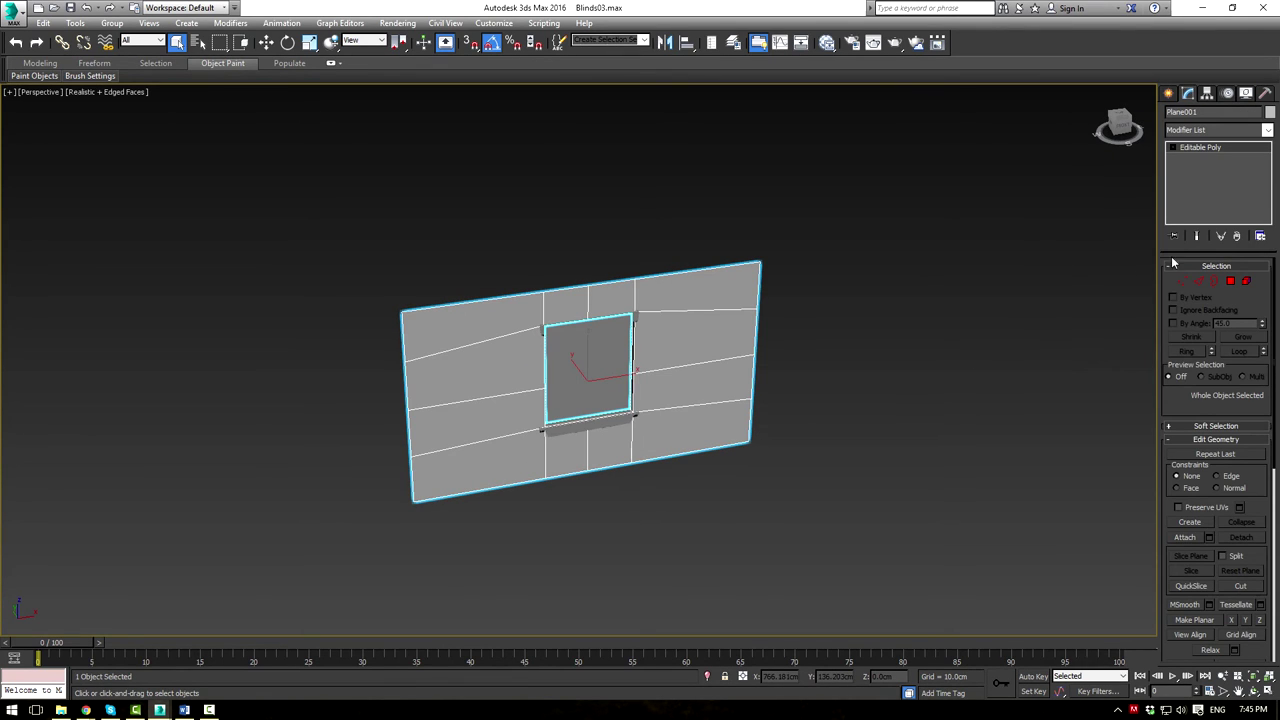
pyautogui.click(1197, 282)
pyautogui.click(481, 302)
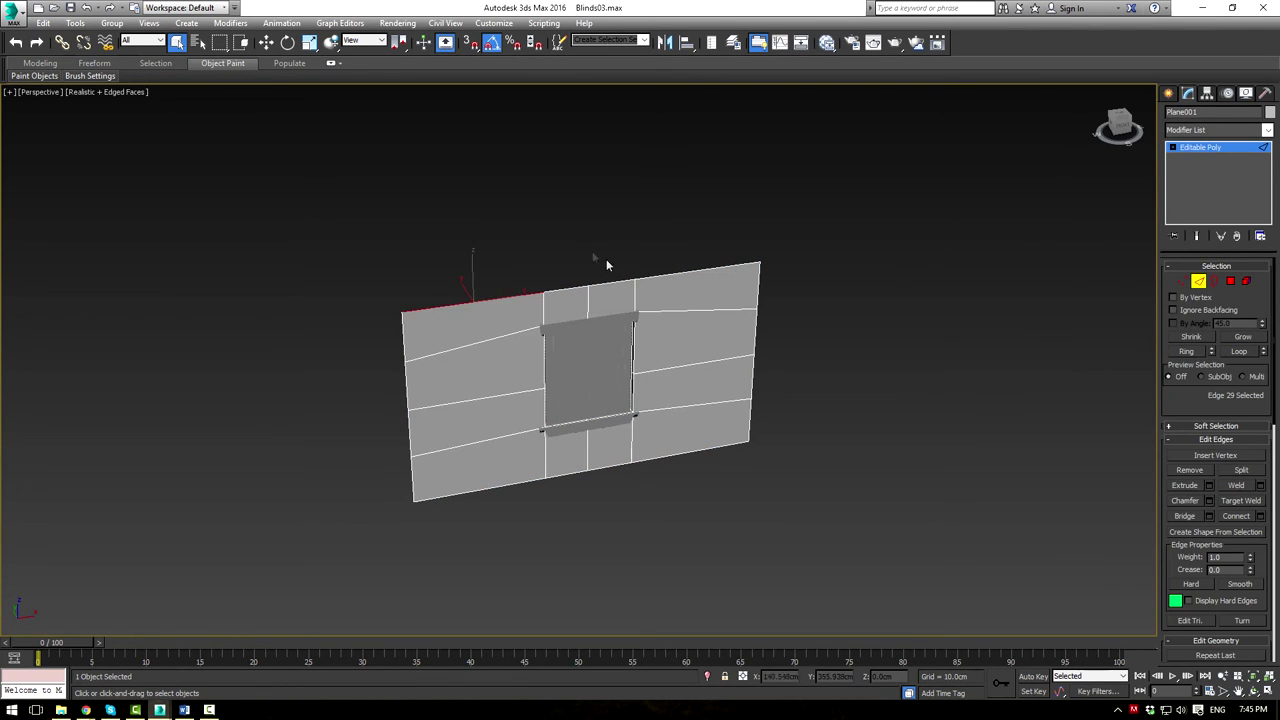
pyautogui.click(1237, 352)
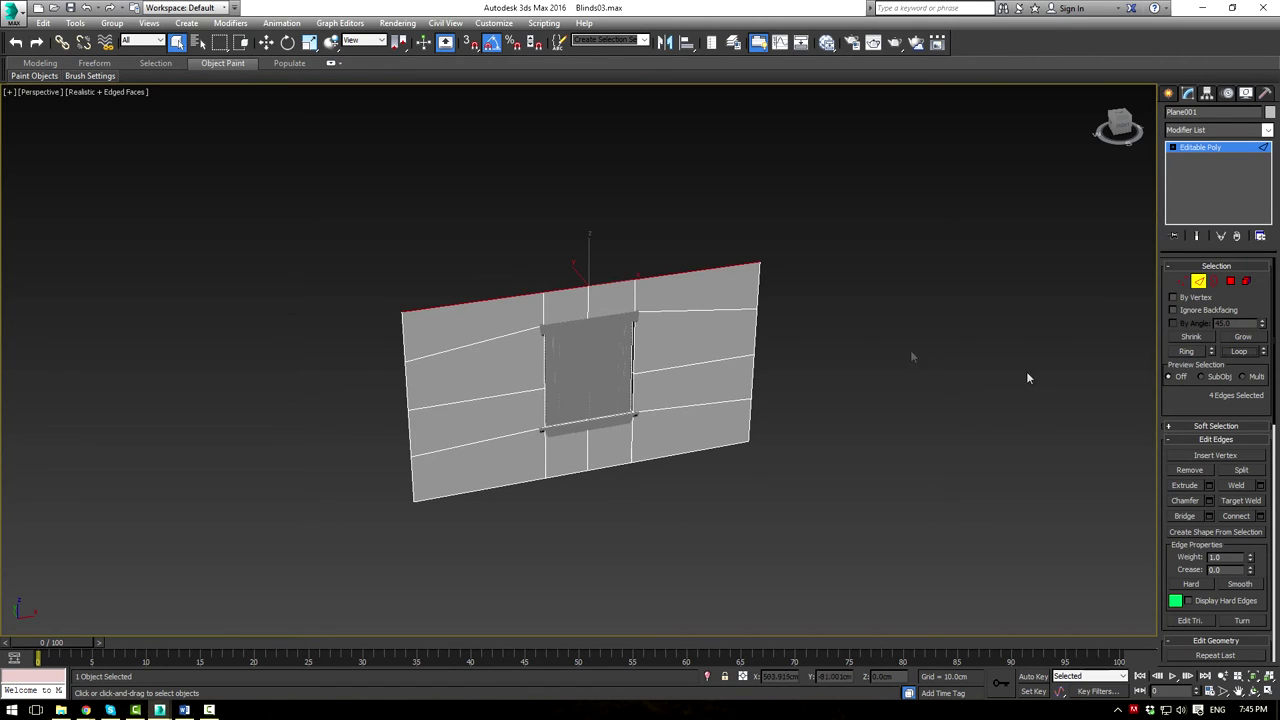
pyautogui.keyDown('ctrl'); pyautogui.click(732, 446); pyautogui.keyUp('ctrl')
pyautogui.click(1241, 353)
# Try to extrude the selected border edges away from the window along Y, and undo the extrusion
pyautogui.keyDown('alt'); pyautogui.moveTo(746, 462); pyautogui.dragTo(744, 394, button='middle'); pyautogui.keyUp('alt')
pyautogui.press('w')
pyautogui.scroll(-3, 772, 468)
pyautogui.keyDown('alt'); pyautogui.moveTo(748, 388); pyautogui.dragTo(710, 373, button='middle'); pyautogui.keyUp('alt')
pyautogui.keyDown('shift'); pyautogui.moveTo(634, 322); pyautogui.dragTo(900, 413); pyautogui.keyUp('shift')
pyautogui.keyDown('alt'); pyautogui.moveTo(1030, 523); pyautogui.dragTo(1131, 406, button='middle'); pyautogui.keyUp('alt')
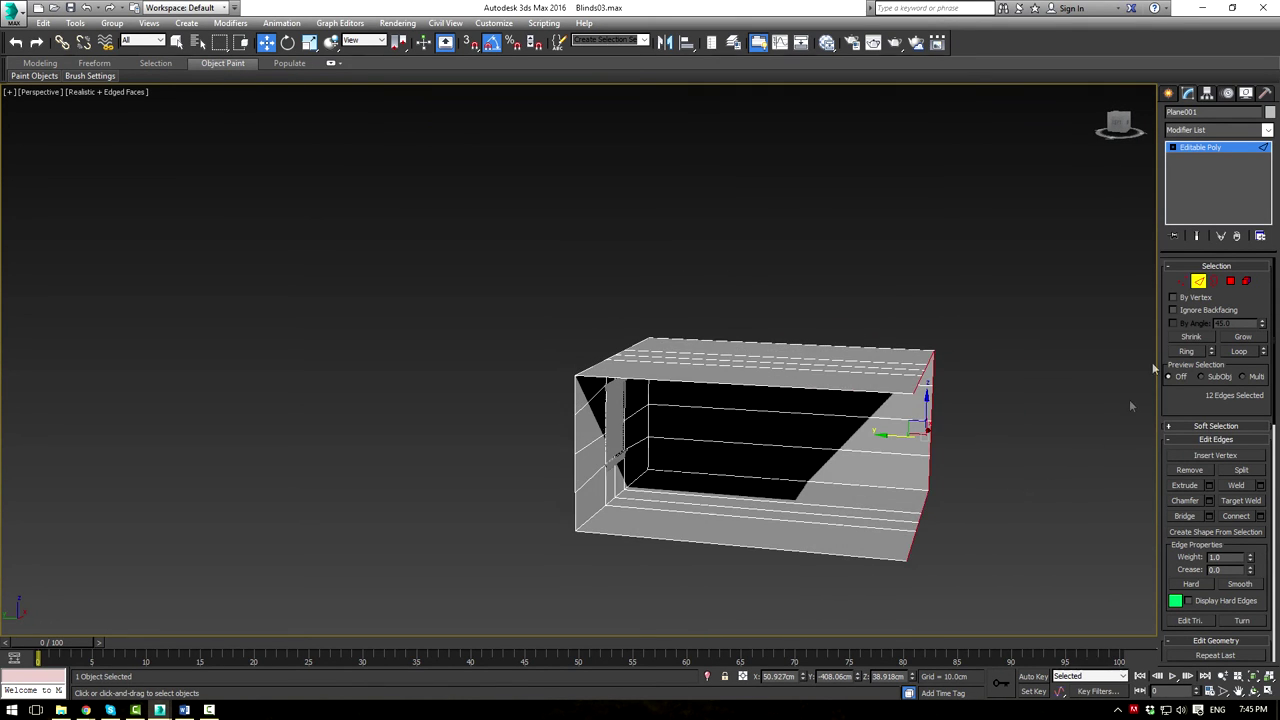
pyautogui.click(1230, 282)
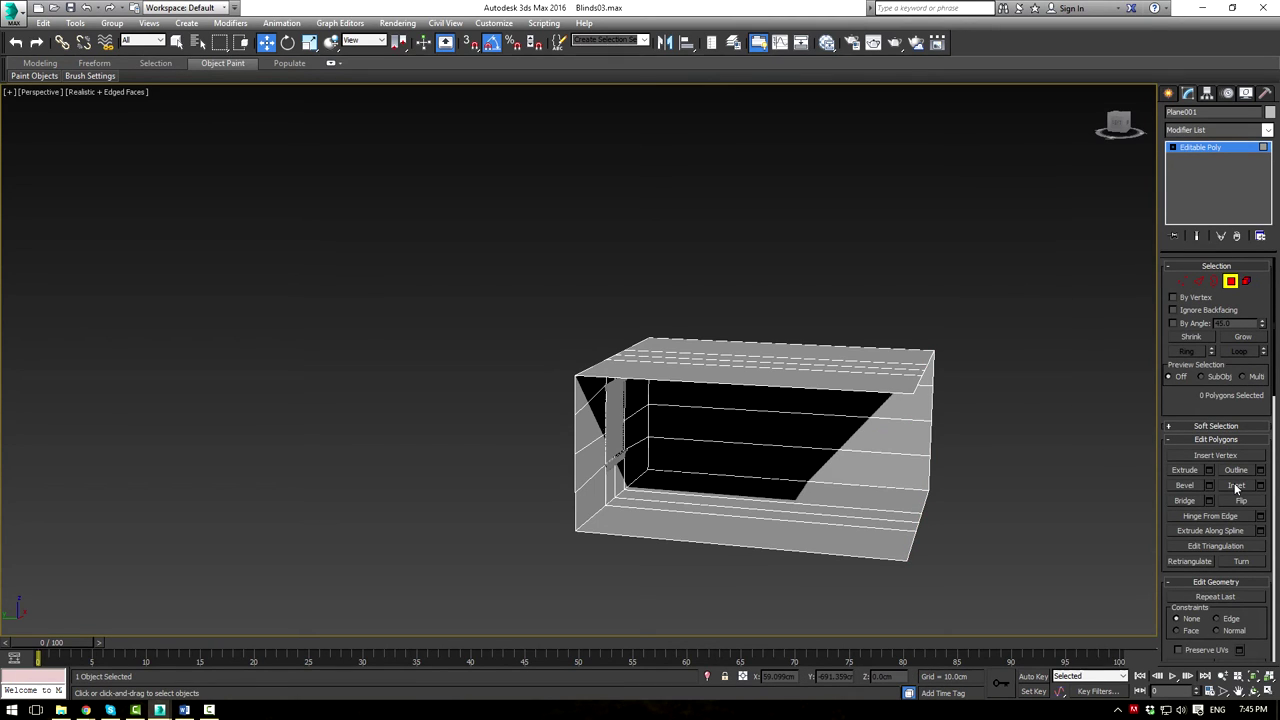
pyautogui.hotkey('ctrl', 'z')
# Add the missing side edges to the selection and extrude the wall's whole outer border about 394 cm along Y away from the window
pyautogui.keyDown('alt'); pyautogui.moveTo(980, 402); pyautogui.dragTo(840, 362, button='middle'); pyautogui.keyUp('alt')
pyautogui.click(1199, 281)
pyautogui.press('2')
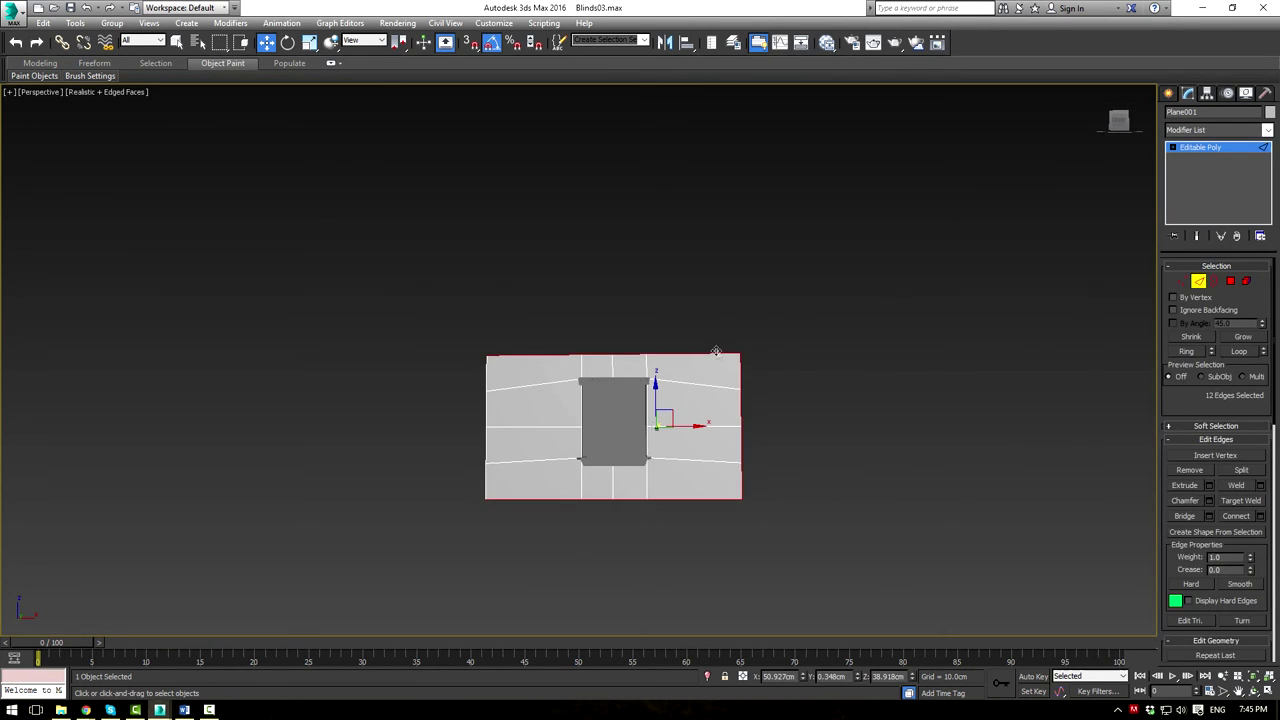
pyautogui.keyDown('ctrl'); pyautogui.click(486, 472); pyautogui.keyUp('ctrl')
pyautogui.keyDown('ctrl'); pyautogui.click(486, 444); pyautogui.keyUp('ctrl')
pyautogui.keyDown('ctrl'); pyautogui.click(487, 405); pyautogui.keyUp('ctrl')
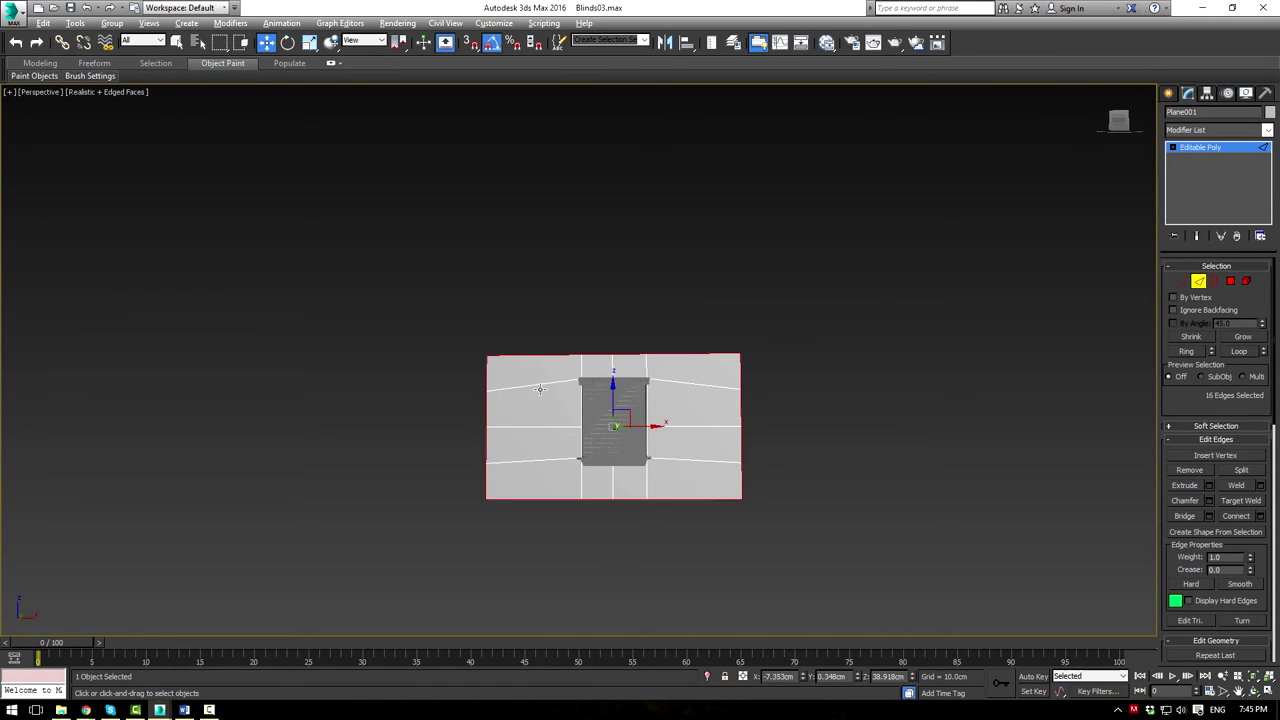
pyautogui.keyDown('alt'); pyautogui.moveTo(486, 370); pyautogui.dragTo(623, 449, button='middle'); pyautogui.keyUp('alt')
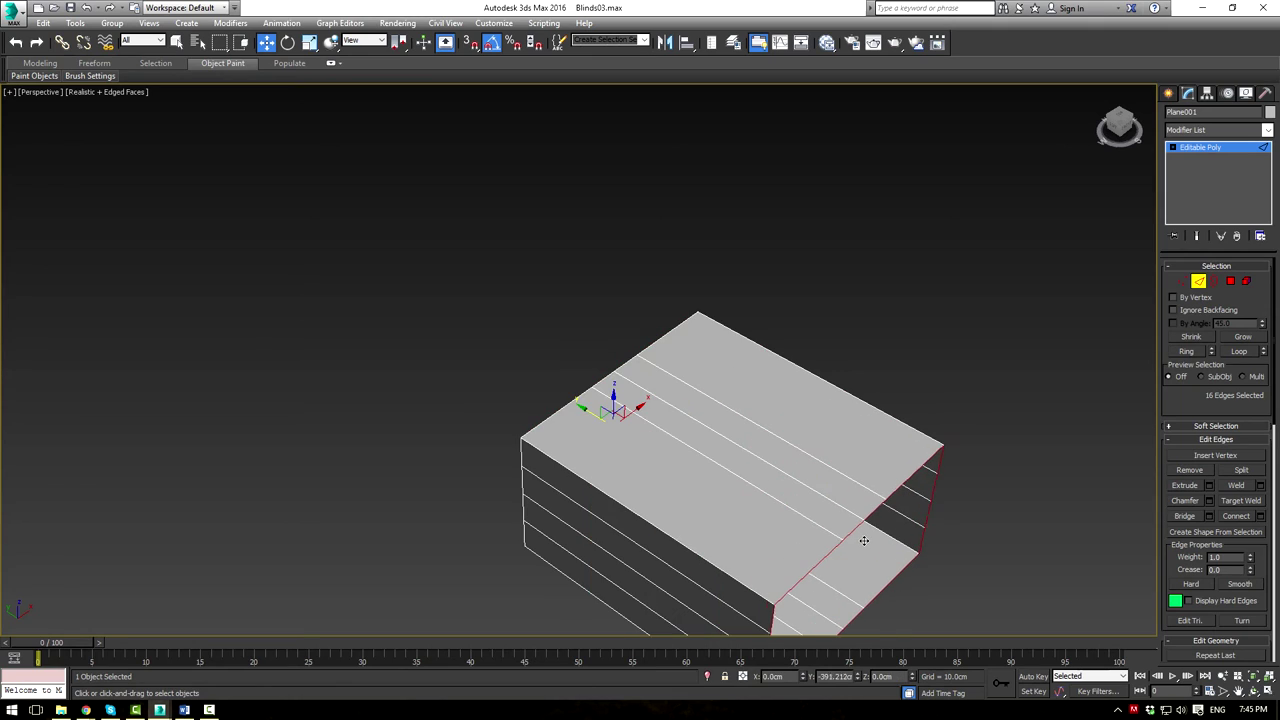
pyautogui.keyDown('shift'); pyautogui.moveTo(864, 541); pyautogui.dragTo(867, 542); pyautogui.keyUp('shift')
# Cap the open border at the far end of the extruded room and leave sub-object editing
pyautogui.click(1214, 281)
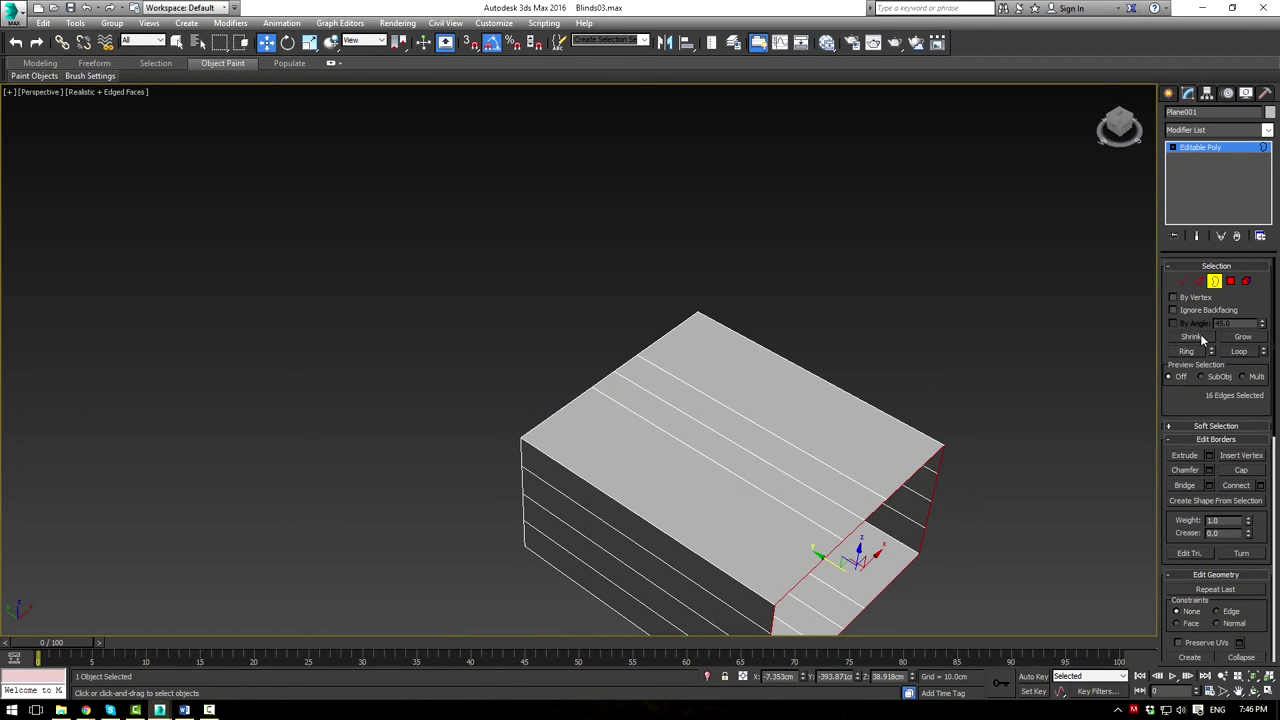
pyautogui.click(1243, 472)
pyautogui.keyDown('alt'); pyautogui.moveTo(1000, 391); pyautogui.dragTo(953, 409, button='middle'); pyautogui.keyUp('alt')
pyautogui.click(1194, 152)
pyautogui.click(1043, 254)
# Enable Backface Cull in the room object's properties
pyautogui.click(826, 450)
pyautogui.rightClick(826, 455)
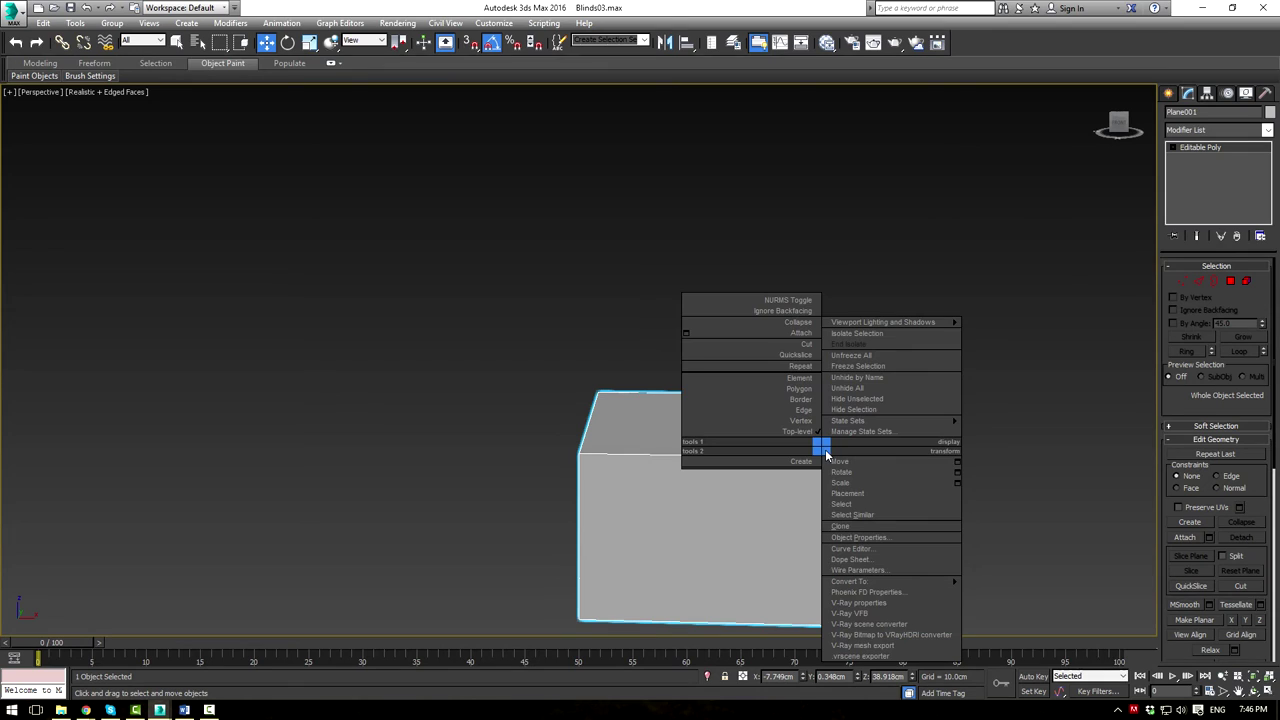
pyautogui.click(856, 538)
pyautogui.click(529, 168)
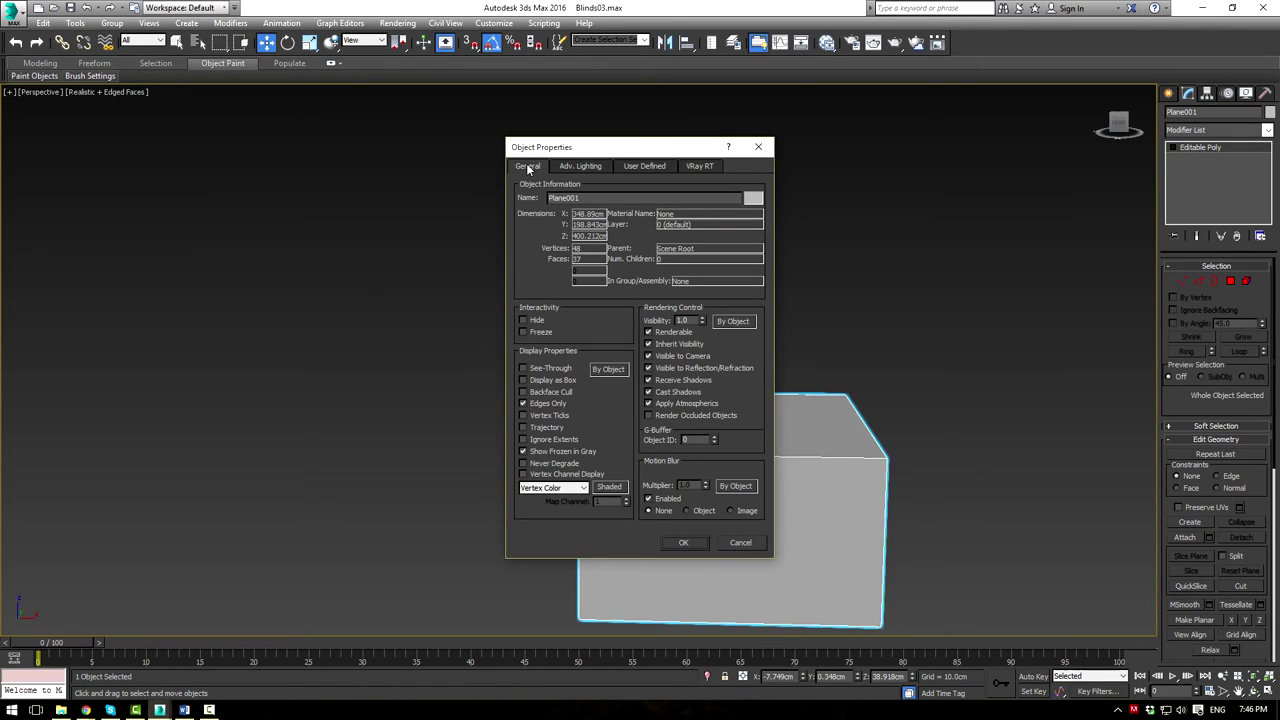
pyautogui.click(683, 542)
# Move the vertices of one side wall outward along X to about -428 cm to widen the room
pyautogui.keyDown('alt'); pyautogui.moveTo(683, 542); pyautogui.dragTo(666, 286, button='middle'); pyautogui.keyUp('alt')
pyautogui.press('1')
pyautogui.moveTo(565, 229); pyautogui.dragTo(706, 524)
pyautogui.moveTo(698, 347); pyautogui.dragTo(500, 347)
pyautogui.keyDown('alt'); pyautogui.moveTo(637, 400); pyautogui.dragTo(765, 406, button='middle'); pyautogui.keyUp('alt')
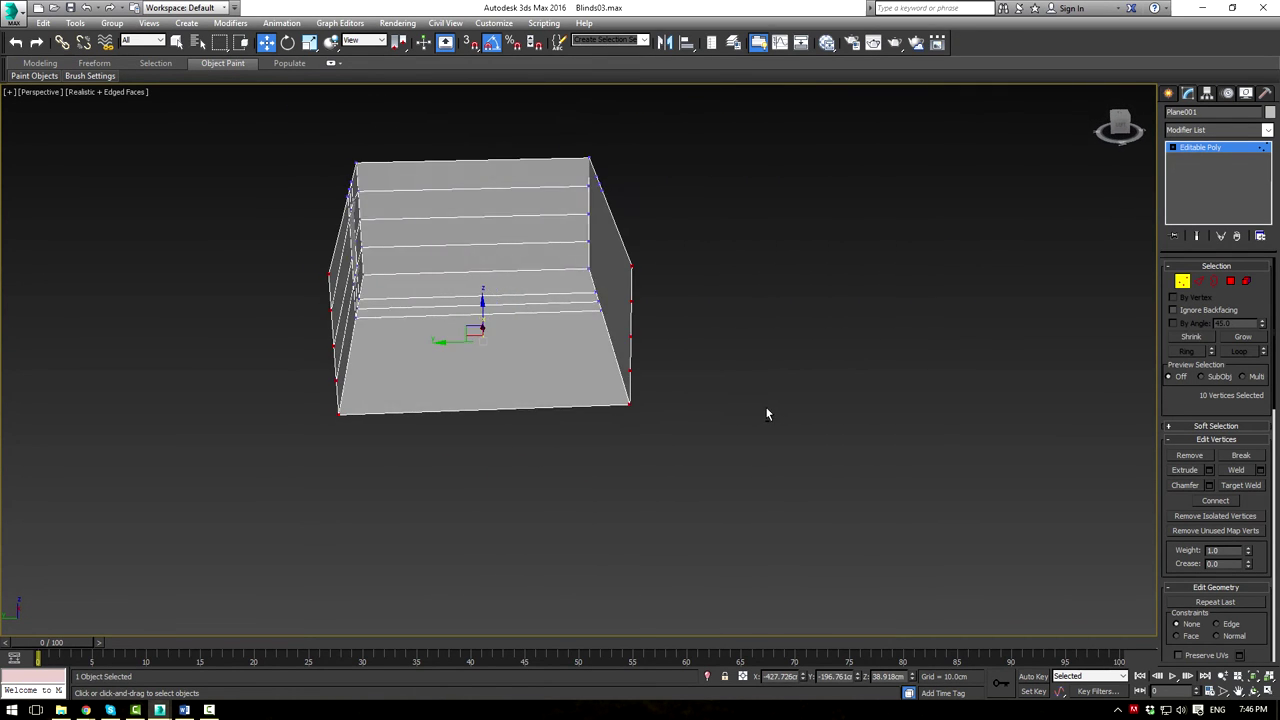
# Move the vertices of the wall opposite the window outward along Y to deepen the room, and end vertex editing
pyautogui.keyDown('ctrl'); pyautogui.moveTo(526, 147); pyautogui.dragTo(617, 347); pyautogui.keyUp('ctrl')
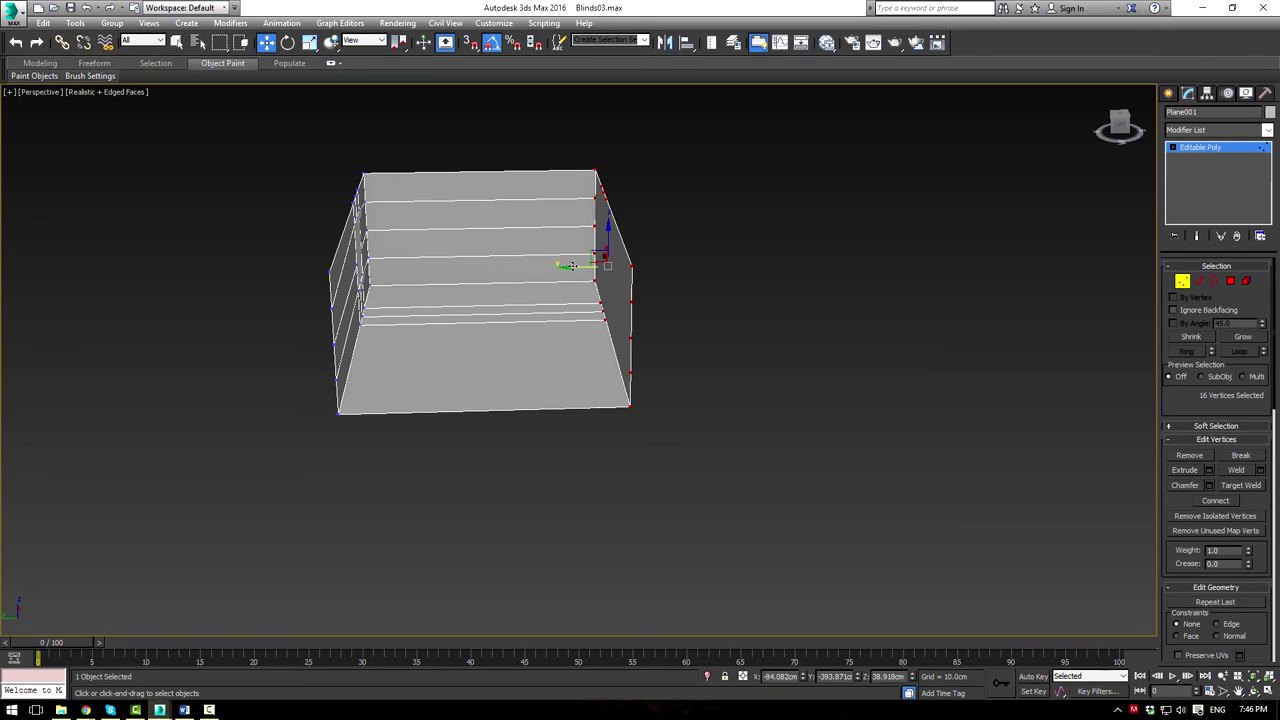
pyautogui.moveTo(572, 266); pyautogui.dragTo(682, 265)
pyautogui.click(804, 451)
pyautogui.click(1228, 148)
pyautogui.click(1008, 361)
pyautogui.keyDown('alt'); pyautogui.moveTo(871, 341); pyautogui.dragTo(846, 424, button='middle'); pyautogui.keyUp('alt')
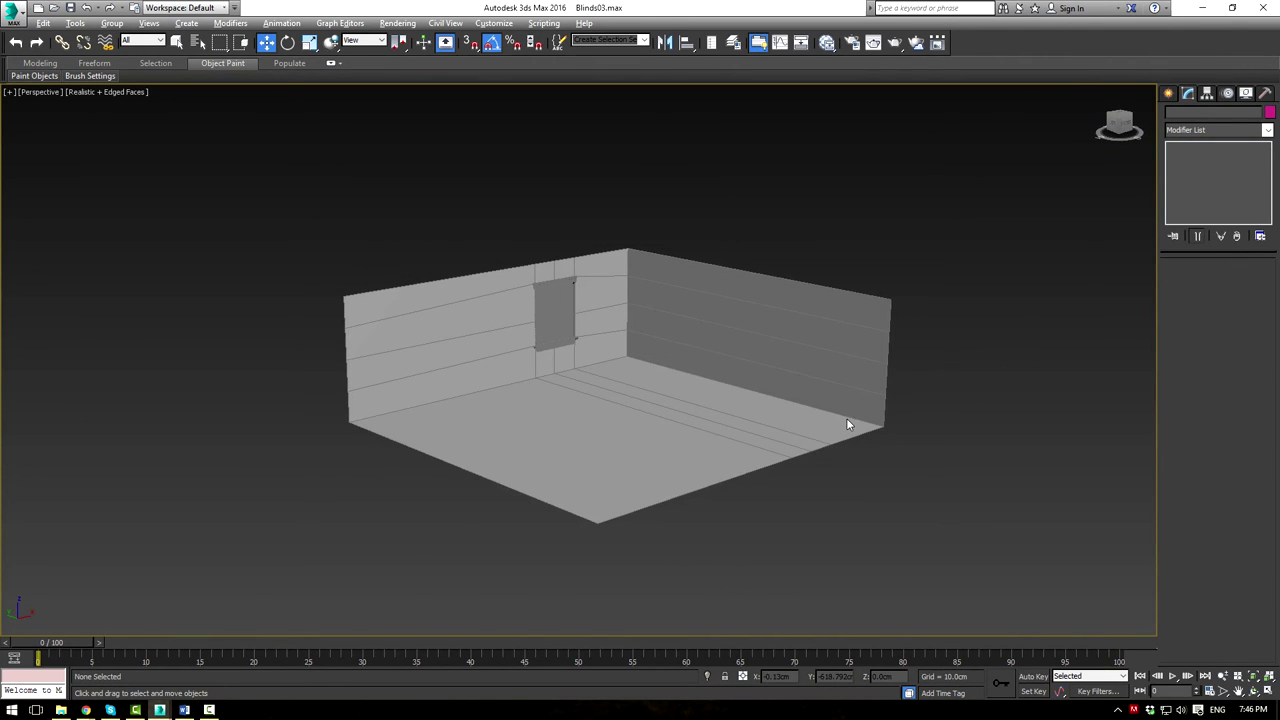
# Open the Slate Material Editor and add three VRayMtl materials beside the existing material node
pyautogui.scroll(3, 845, 410)
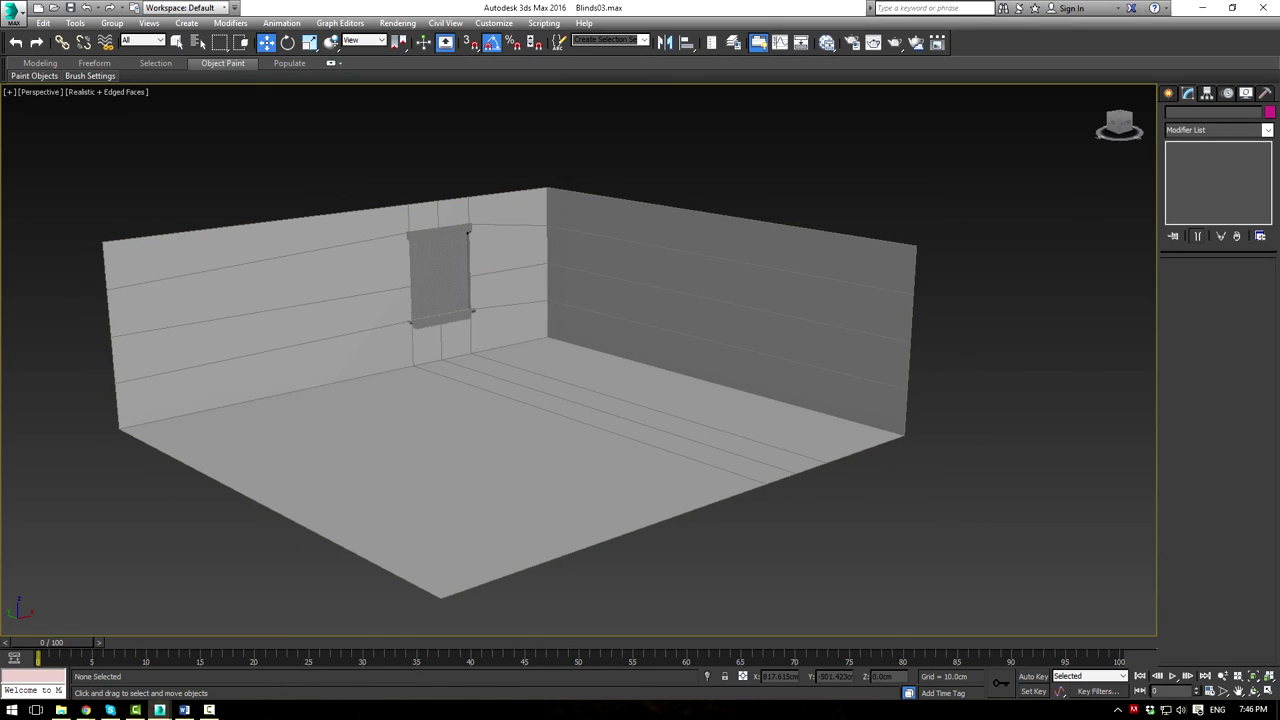
pyautogui.keyDown('alt'); pyautogui.moveTo(857, 286); pyautogui.dragTo(831, 271, button='middle'); pyautogui.keyUp('alt')
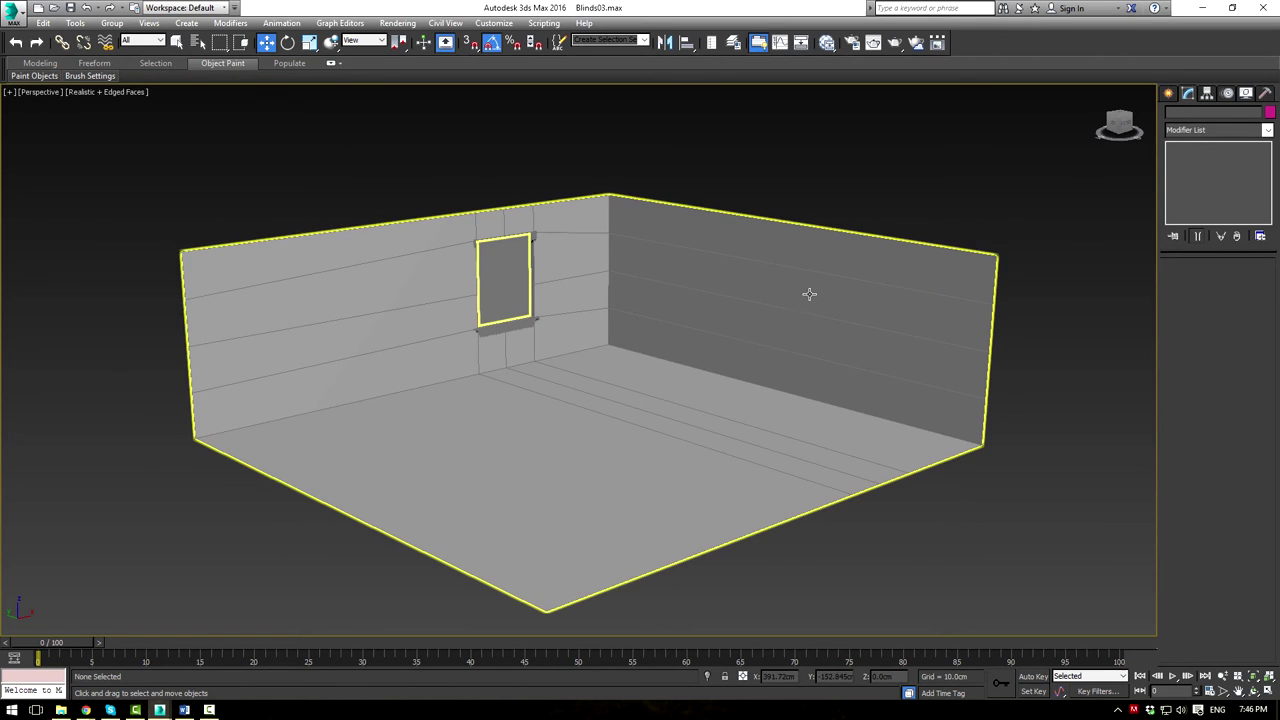
pyautogui.press('m')
pyautogui.moveTo(268, 11); pyautogui.dragTo(606, 1)
pyautogui.scroll(-1, 412, 204)
pyautogui.scroll(2, 330, 195)
pyautogui.moveTo(309, 187); pyautogui.dragTo(355, 285, button='middle')
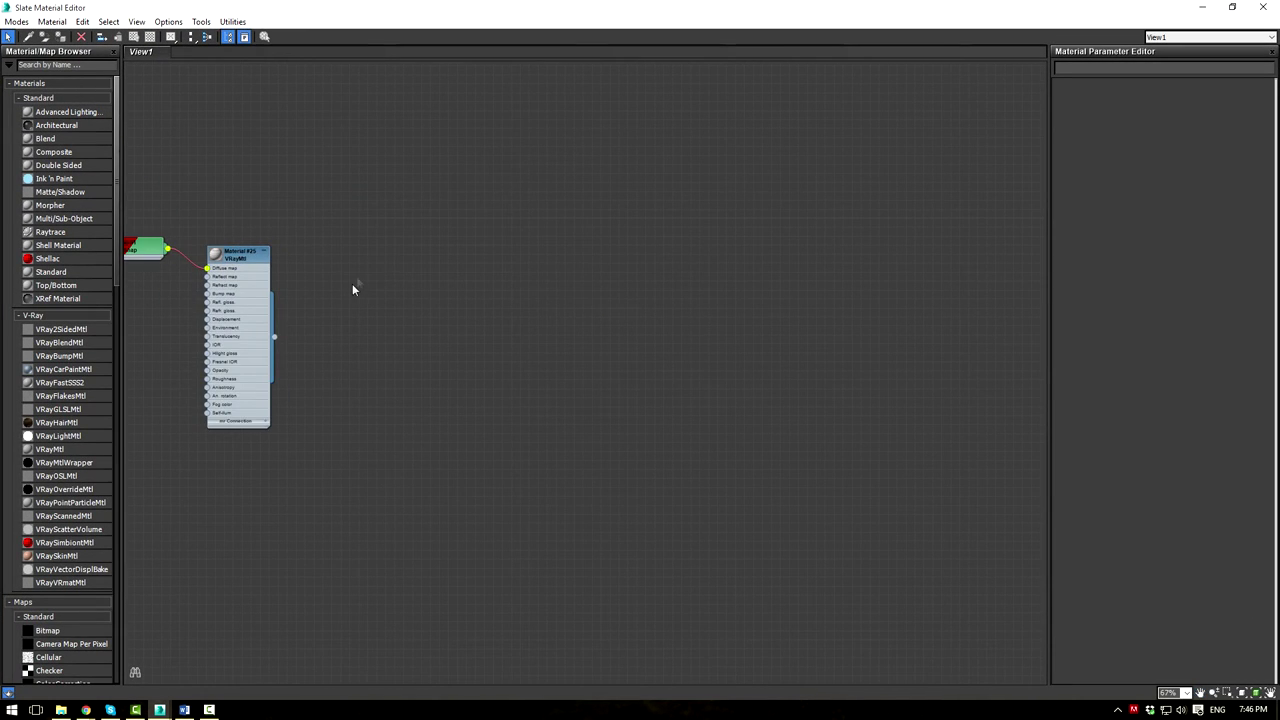
pyautogui.scroll(2, 343, 349)
pyautogui.moveTo(50, 449); pyautogui.dragTo(364, 311)
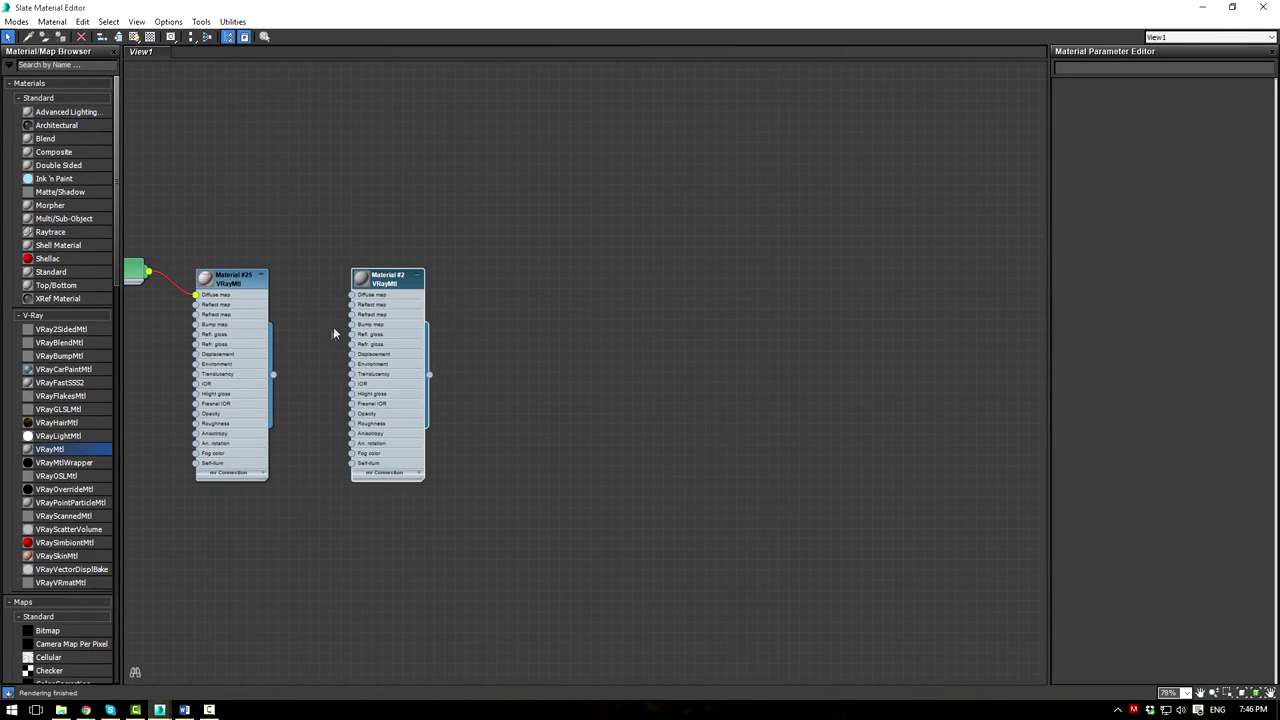
pyautogui.moveTo(62, 453); pyautogui.dragTo(570, 290)
pyautogui.moveTo(86, 452); pyautogui.dragTo(602, 355)
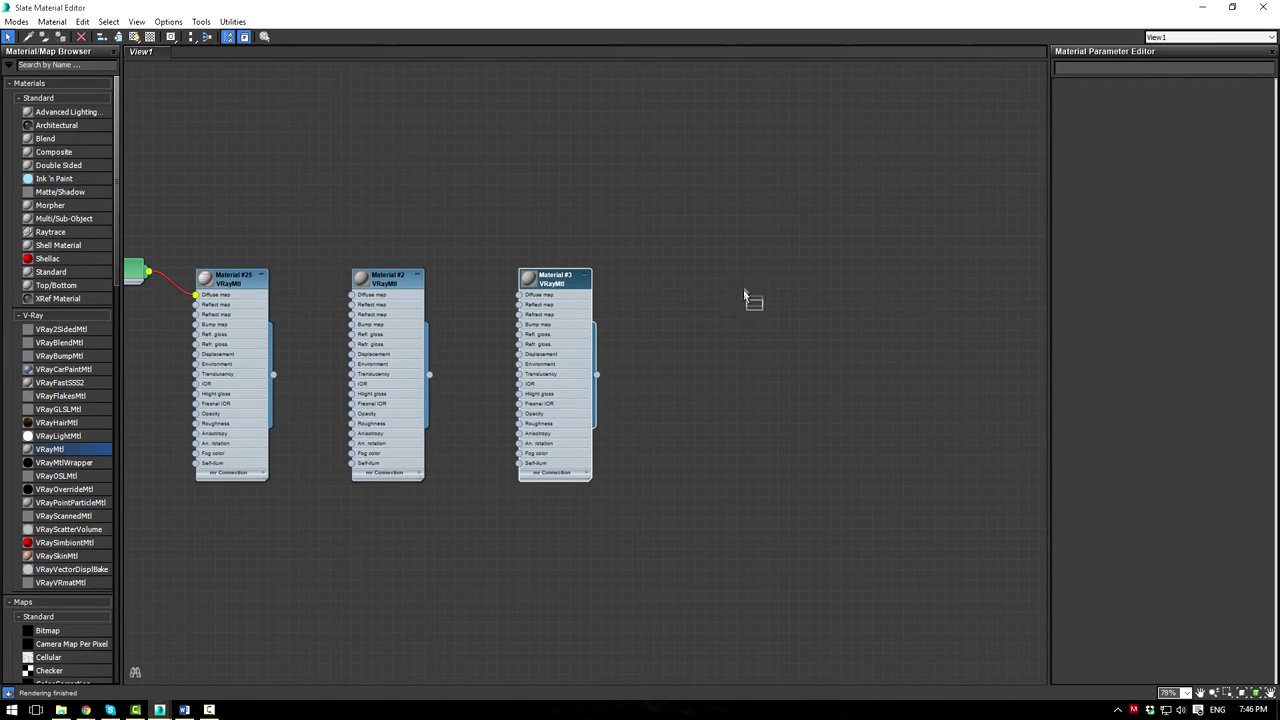
pyautogui.moveTo(744, 297); pyautogui.dragTo(744, 297)
# Rename the first new VRayMtl as Wall and set its diffuse colour to RGB 247, 247, 220
pyautogui.doubleClick(369, 284)
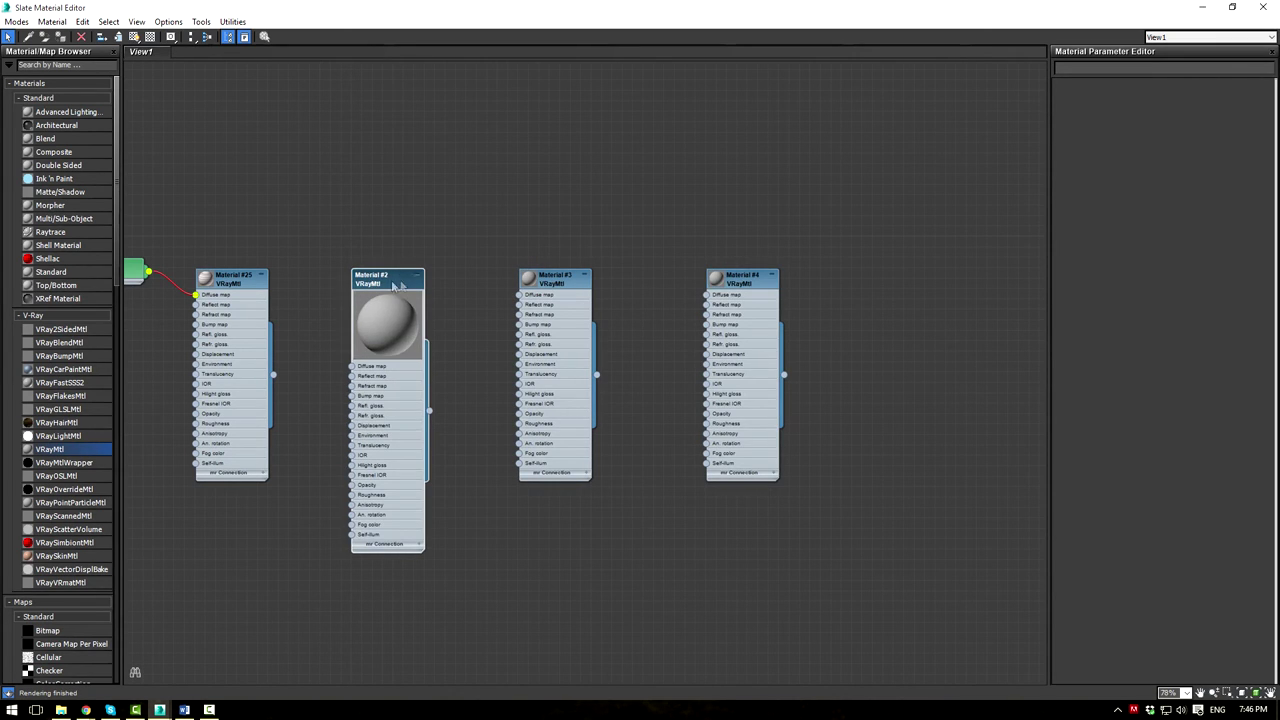
pyautogui.doubleClick(390, 286)
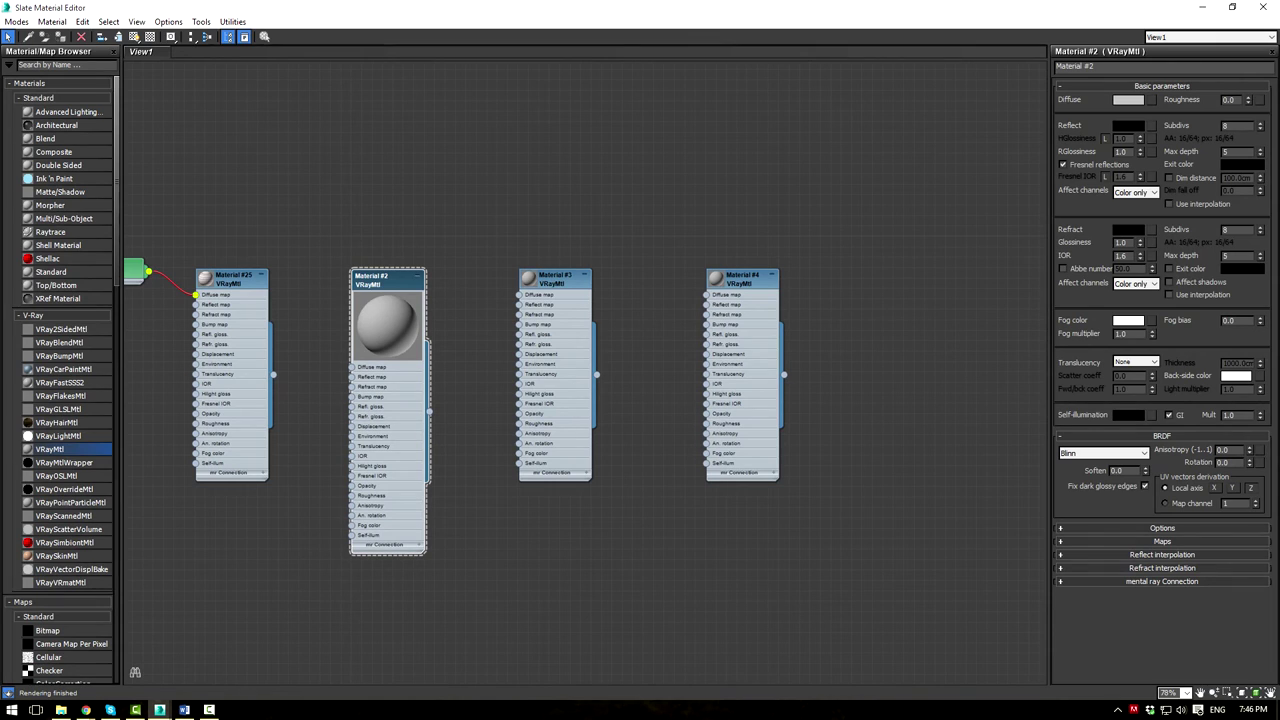
pyautogui.moveTo(1107, 65); pyautogui.dragTo(815, 40)
pyautogui.write('Was')
pyautogui.click(1127, 100)
pyautogui.moveTo(488, 153); pyautogui.dragTo(514, 157)
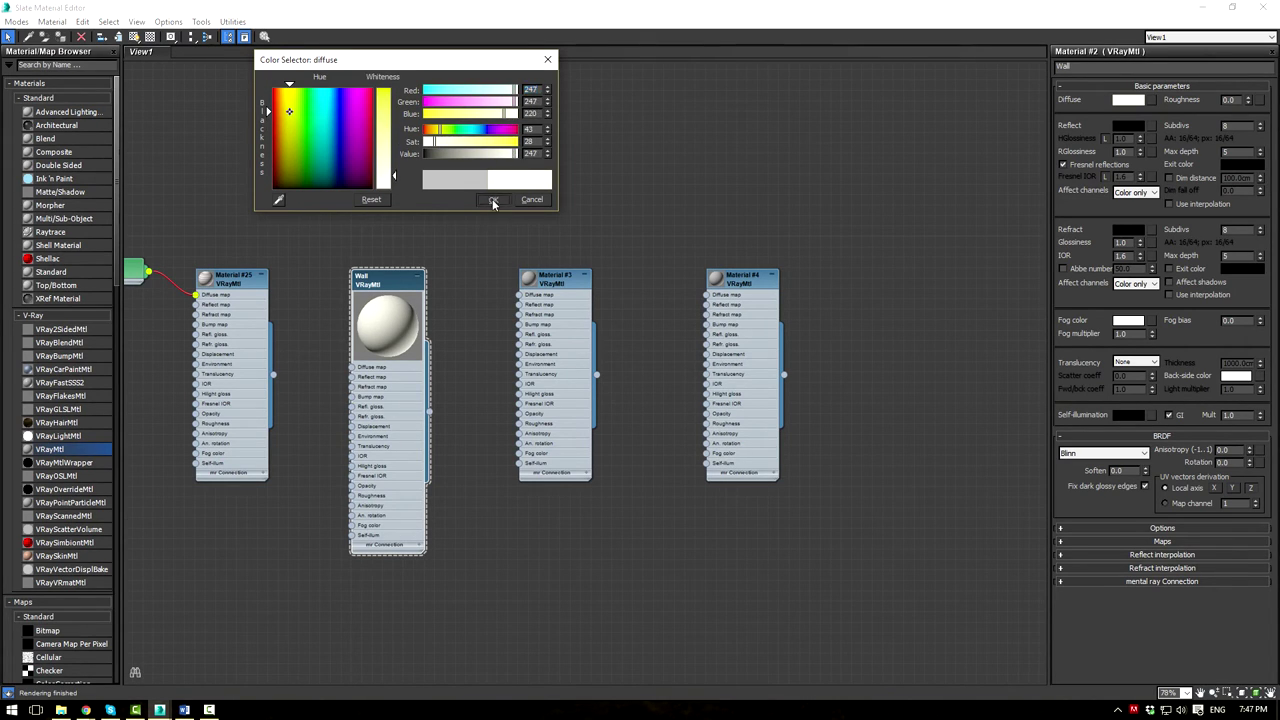
pyautogui.click(492, 199)
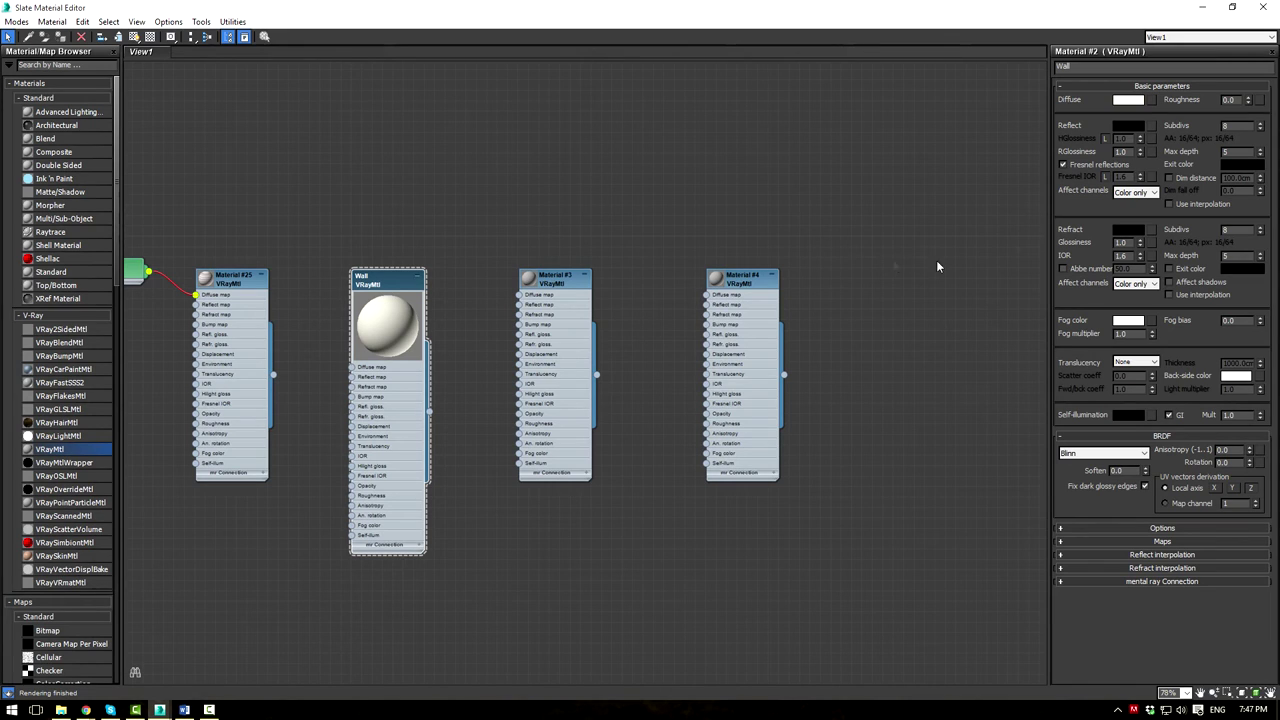
# Set the Wall material's reflection colour to a dark grey of value 13 and its reflection glossiness to 0.6
pyautogui.click(1125, 128)
pyautogui.moveTo(428, 154)
pyautogui.mouseDown()
pyautogui.moveTo(459, 153)
pyautogui.moveTo(429, 155)
pyautogui.mouseUp()
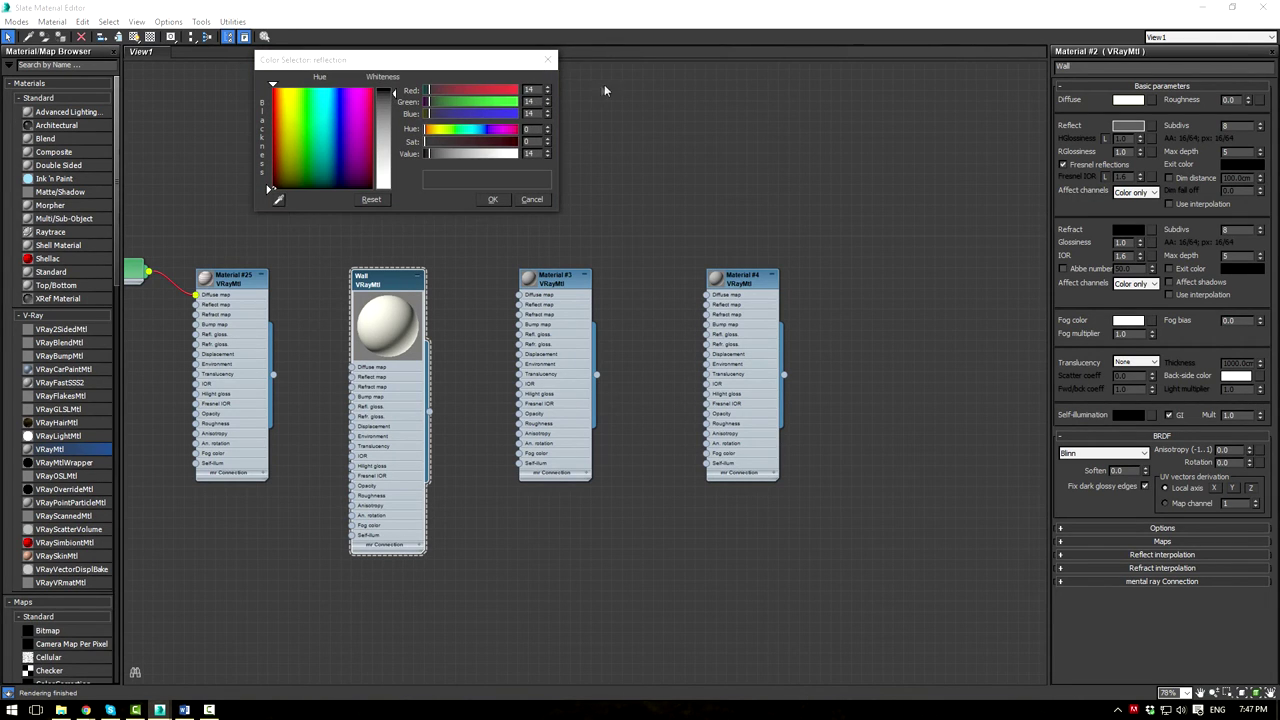
pyautogui.click(549, 61)
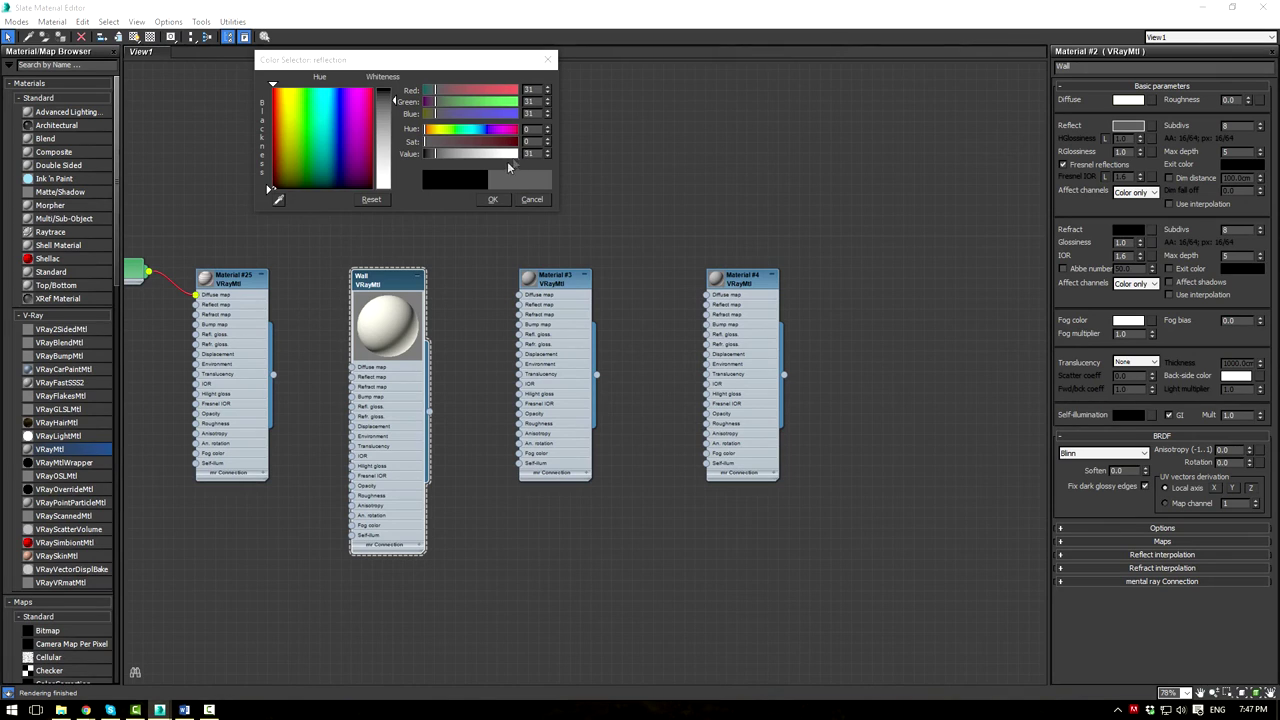
pyautogui.click(532, 153)
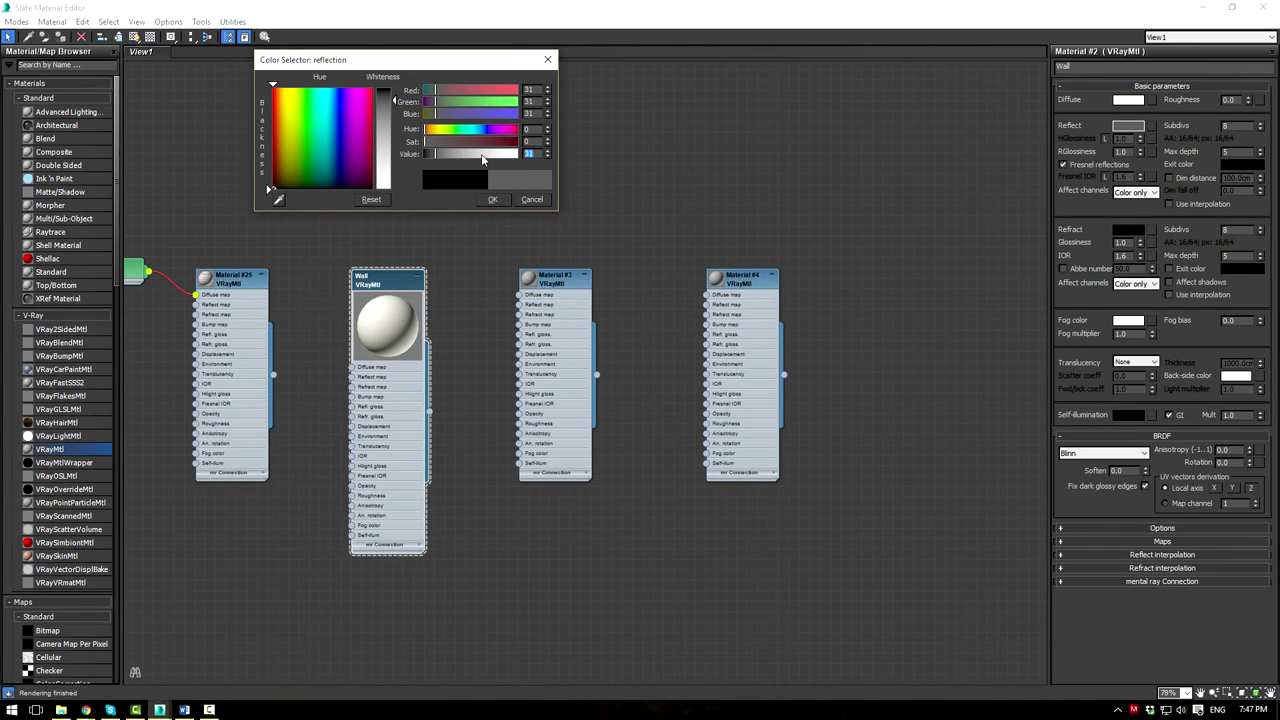
pyautogui.moveTo(433, 157); pyautogui.dragTo(428, 157)
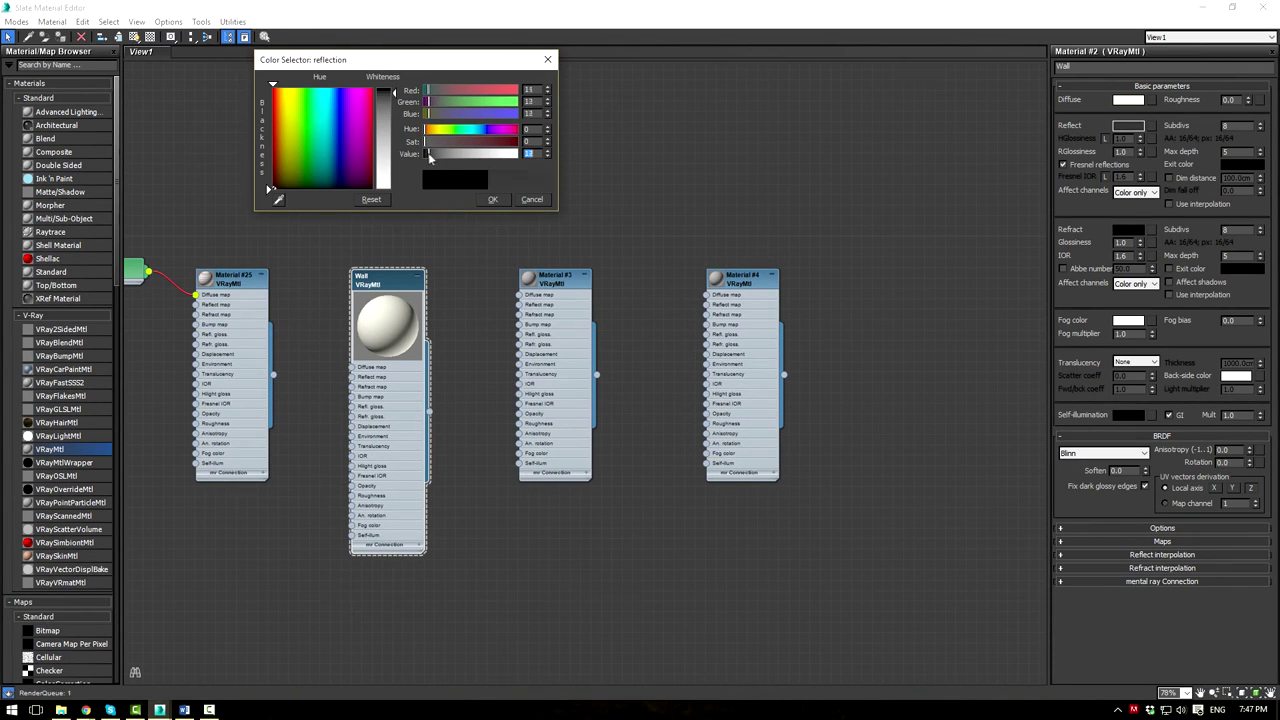
pyautogui.click(492, 199)
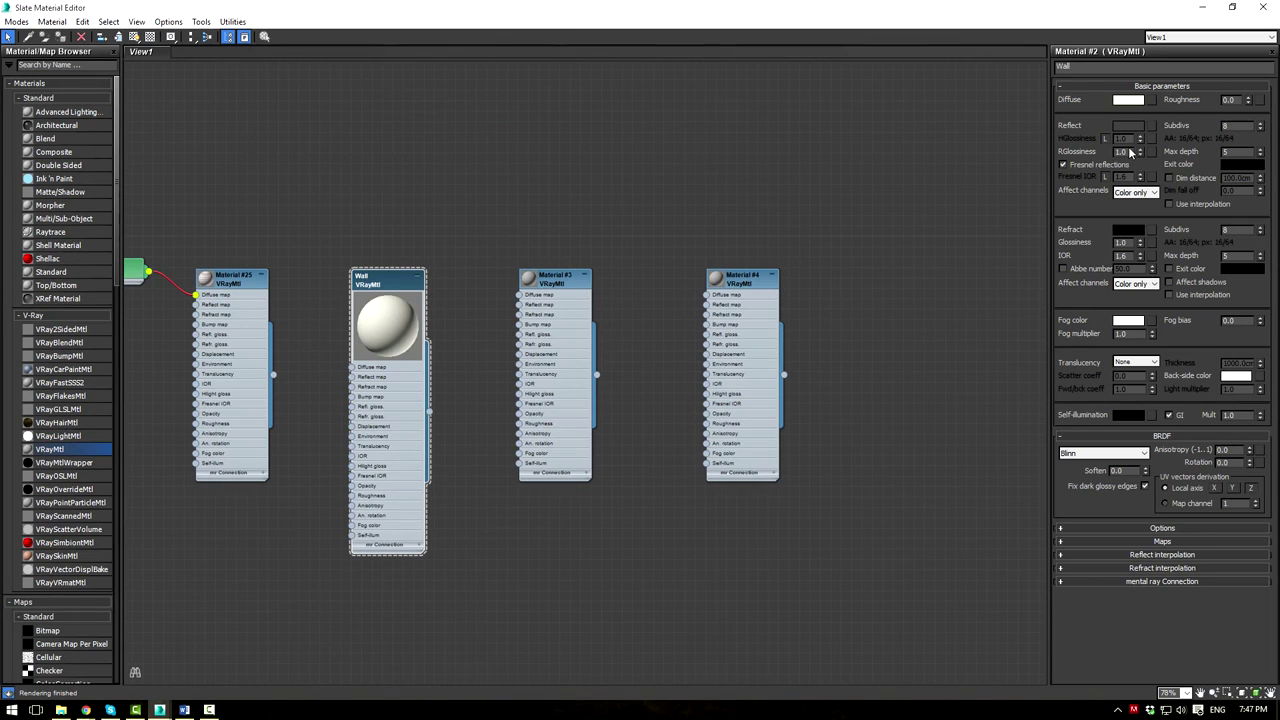
pyautogui.write('0.6')
pyautogui.press('Return')
# Place the second new VRayMtl beside the Wall material and set its diffuse colour to a light grey of value 229
pyautogui.click(540, 283)
pyautogui.moveTo(540, 283); pyautogui.dragTo(487, 283)
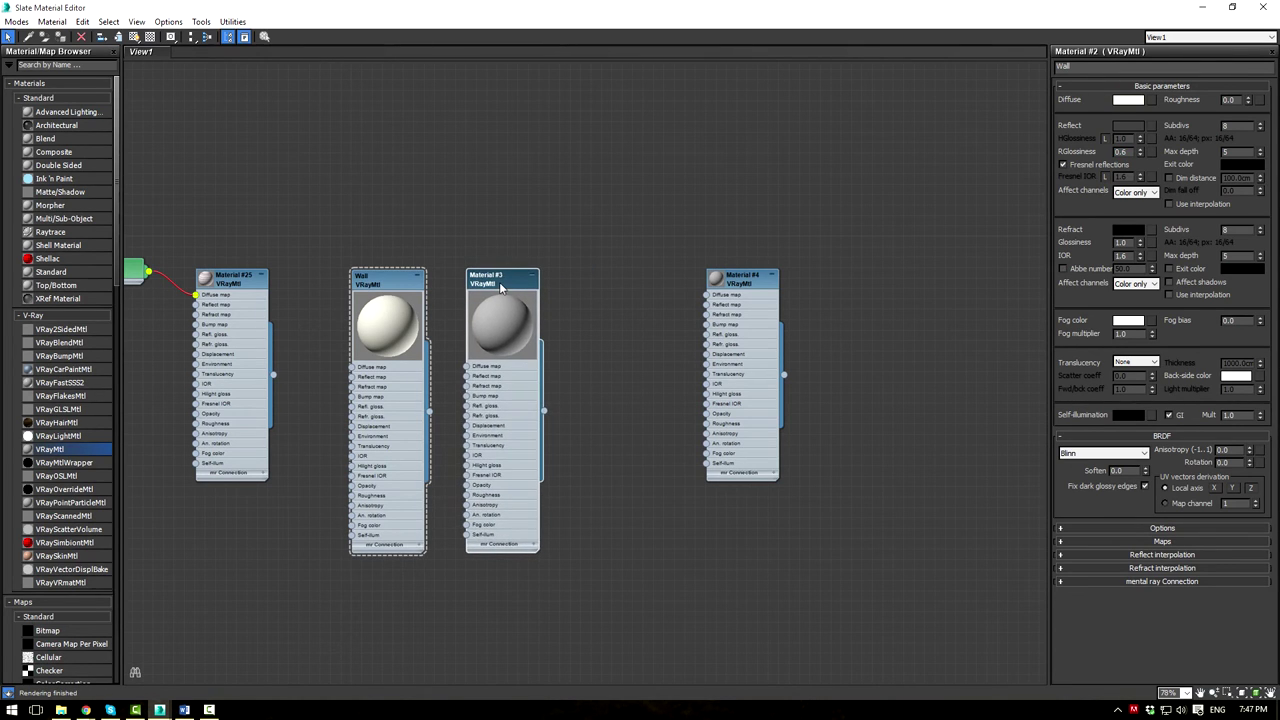
pyautogui.doubleClick(501, 285)
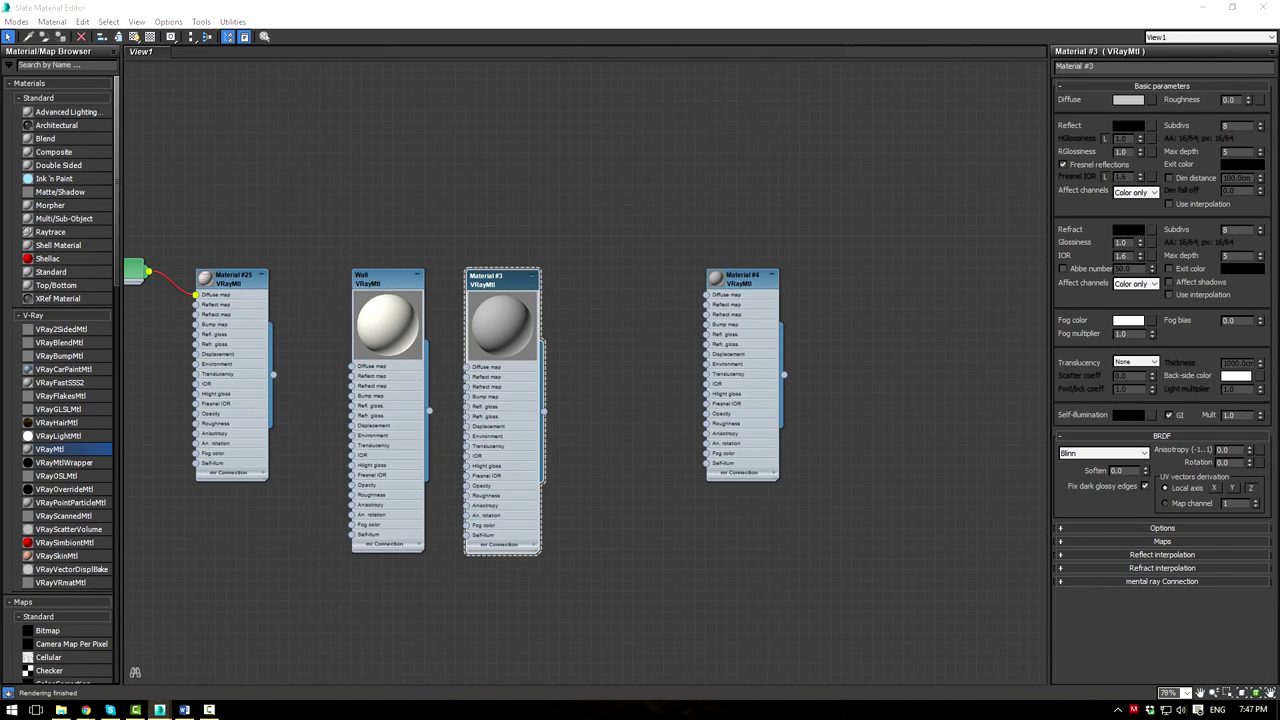
pyautogui.click(1124, 101)
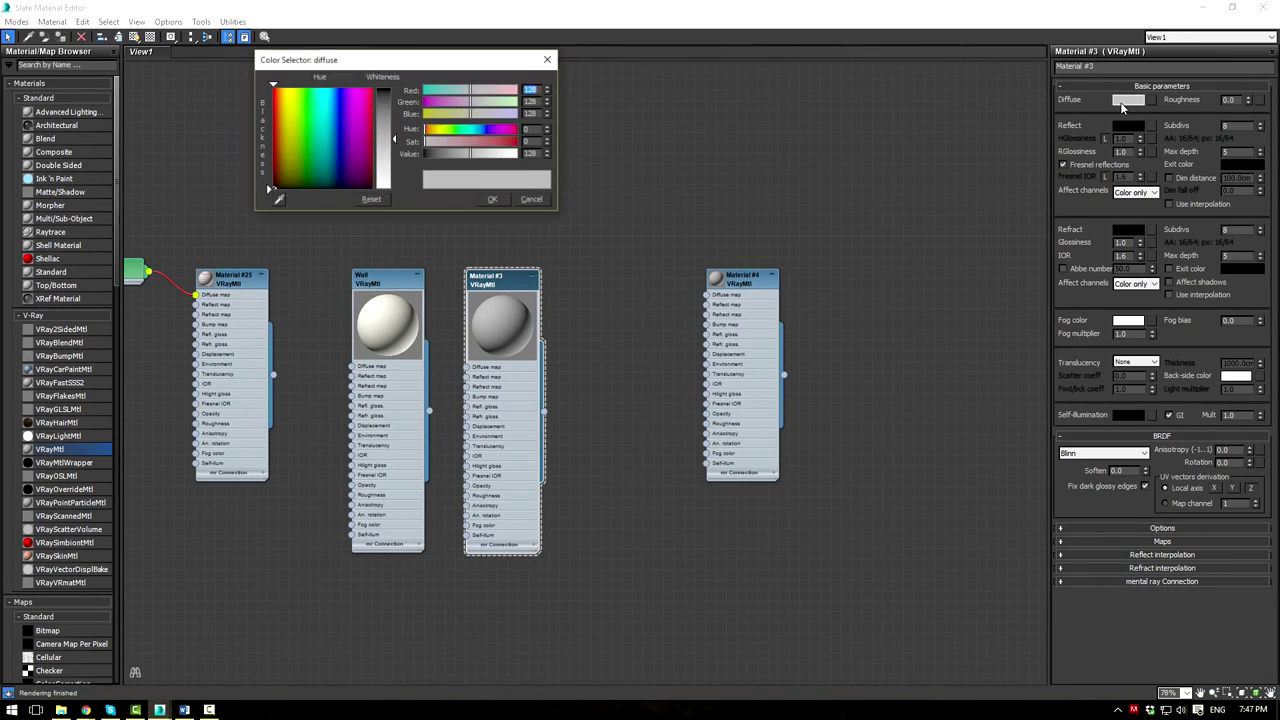
pyautogui.moveTo(493, 157); pyautogui.dragTo(506, 160)
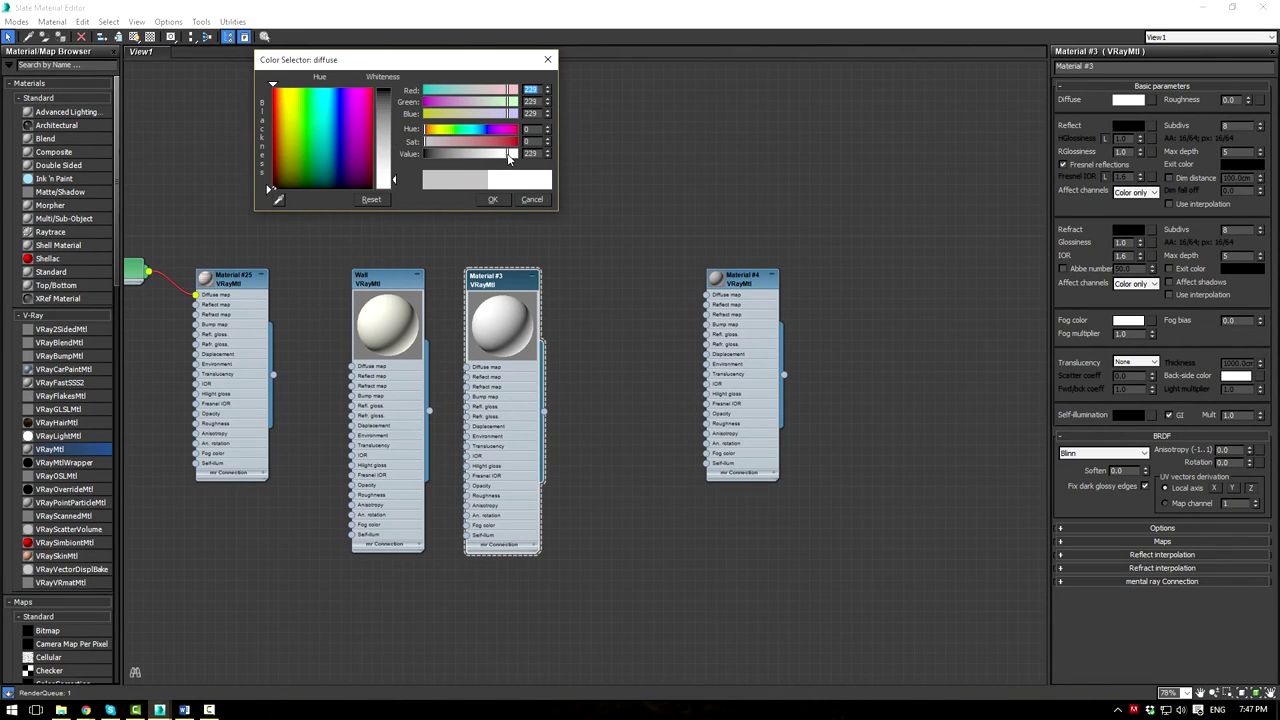
pyautogui.click(492, 199)
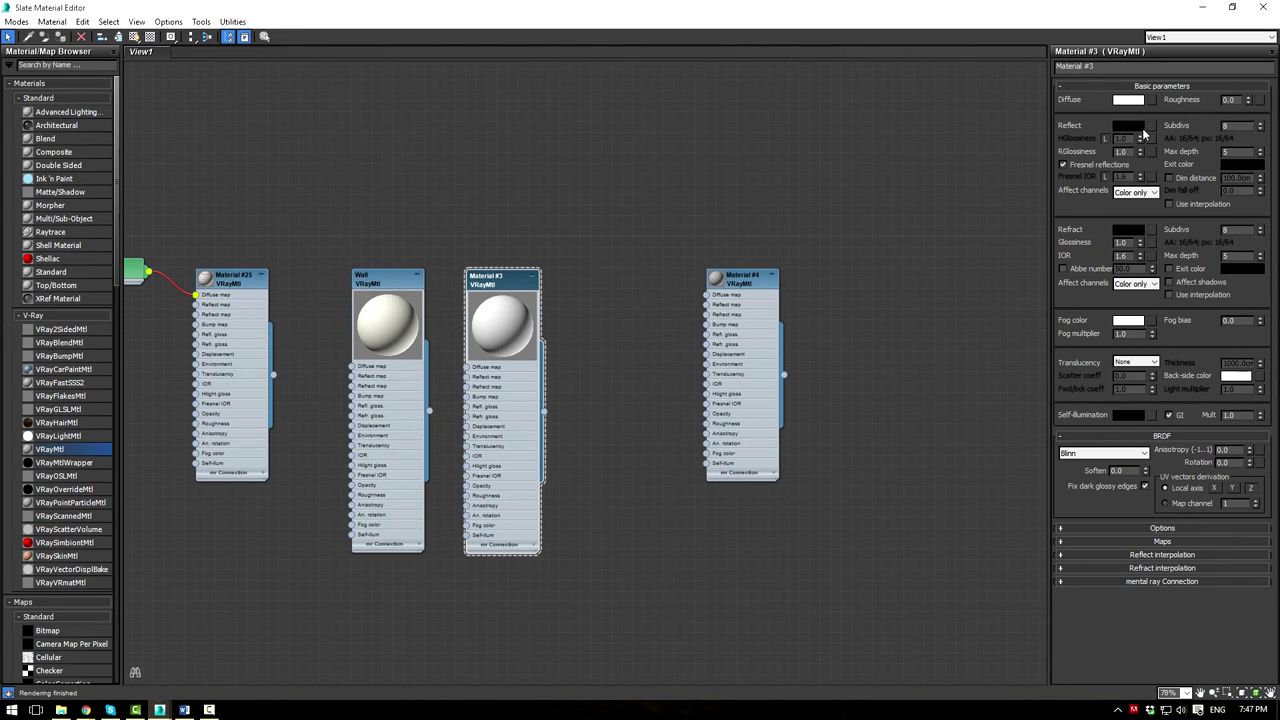
# Set the second new VRayMtl's reflection colour to a grey of value 47 and its reflection glossiness to 0.7
pyautogui.click(1128, 127)
pyautogui.moveTo(426, 155)
pyautogui.mouseDown()
pyautogui.moveTo(454, 151)
pyautogui.moveTo(440, 159)
pyautogui.mouseUp()
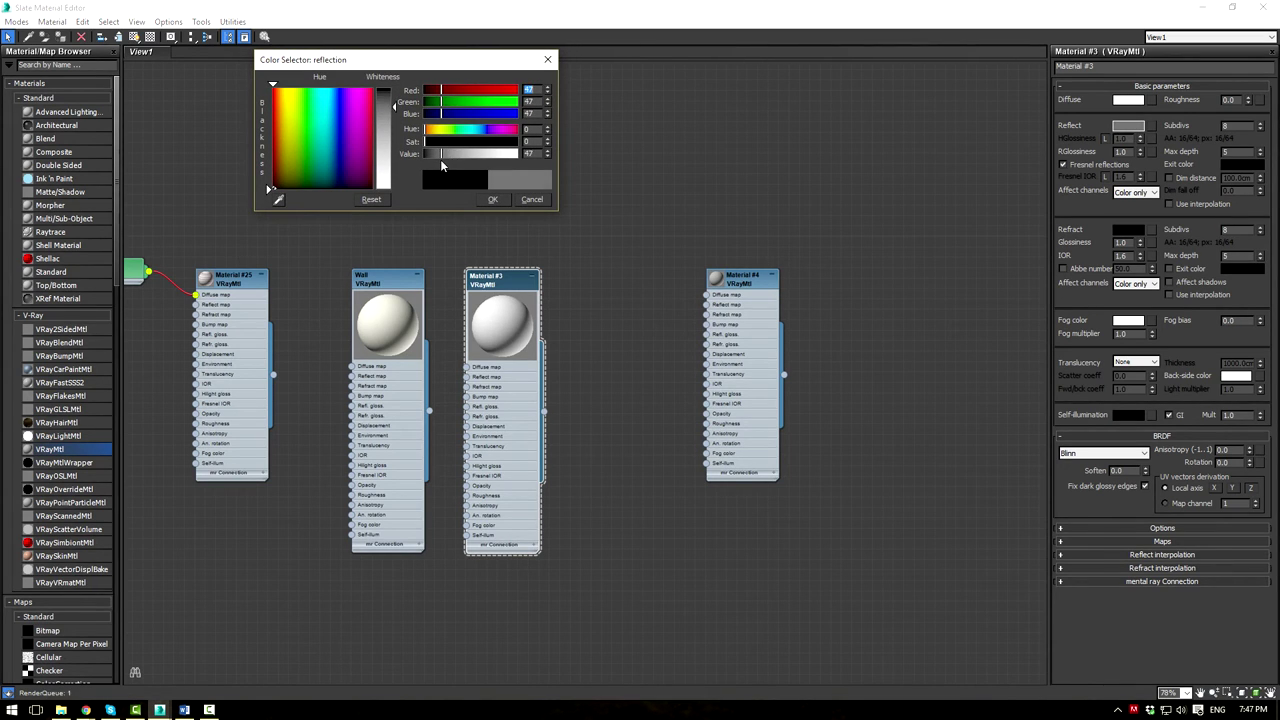
pyautogui.click(492, 199)
pyautogui.doubleClick(1125, 151)
pyautogui.write('.7')
pyautogui.press('Return')
# Move the third VRayMtl next to the second, and name the second material white paint and the third string
pyautogui.moveTo(730, 284); pyautogui.dragTo(605, 284)
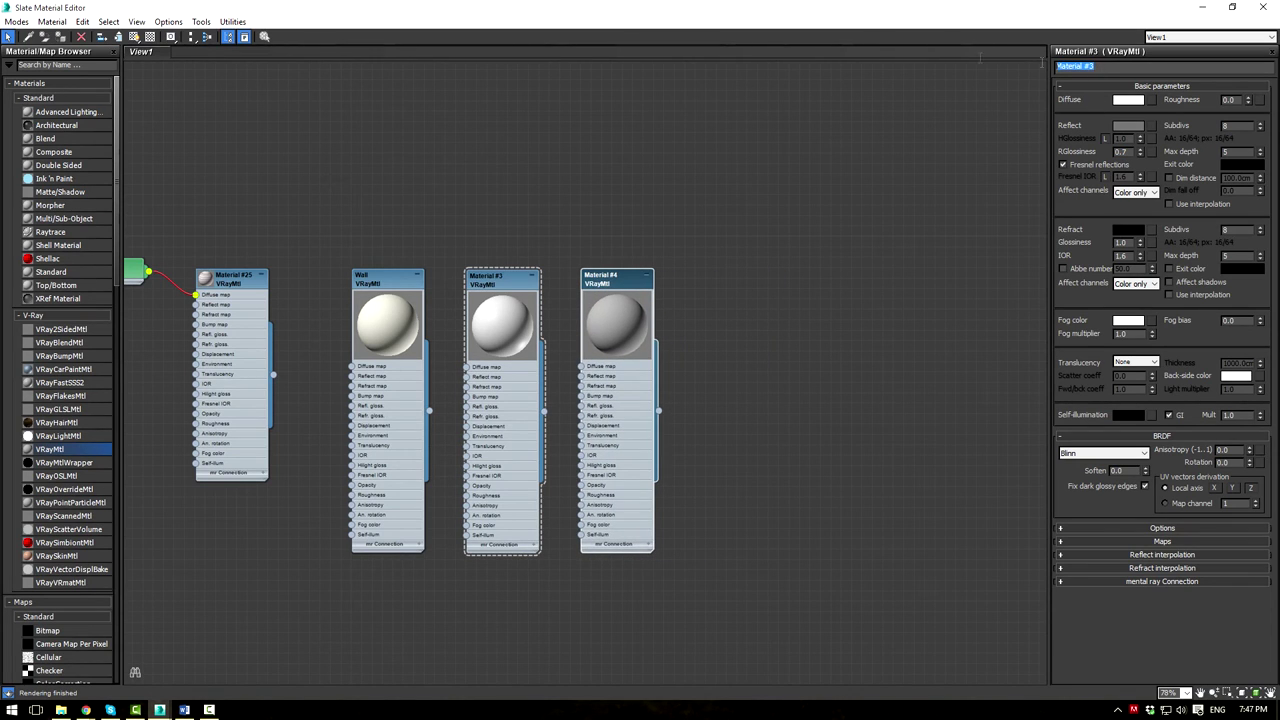
pyautogui.write('string')
pyautogui.doubleClick(605, 279)
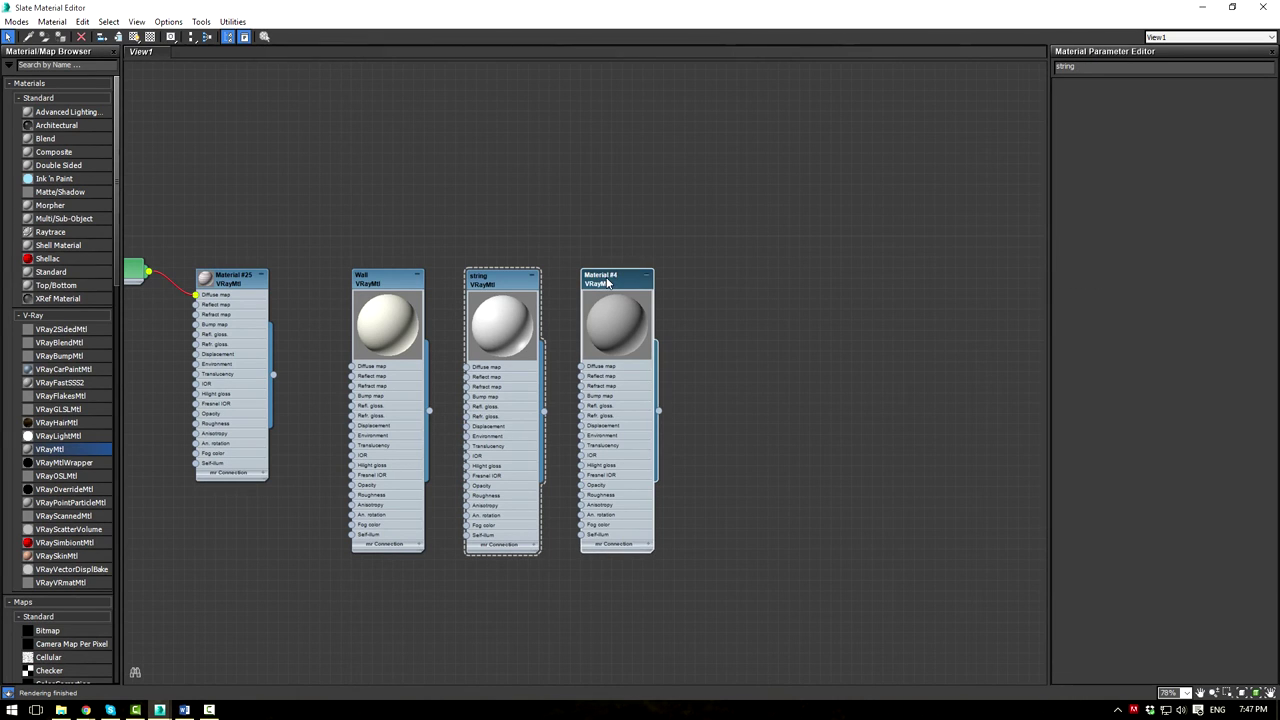
pyautogui.moveTo(1105, 67); pyautogui.dragTo(790, 38)
pyautogui.write('string')
pyautogui.press('Return')
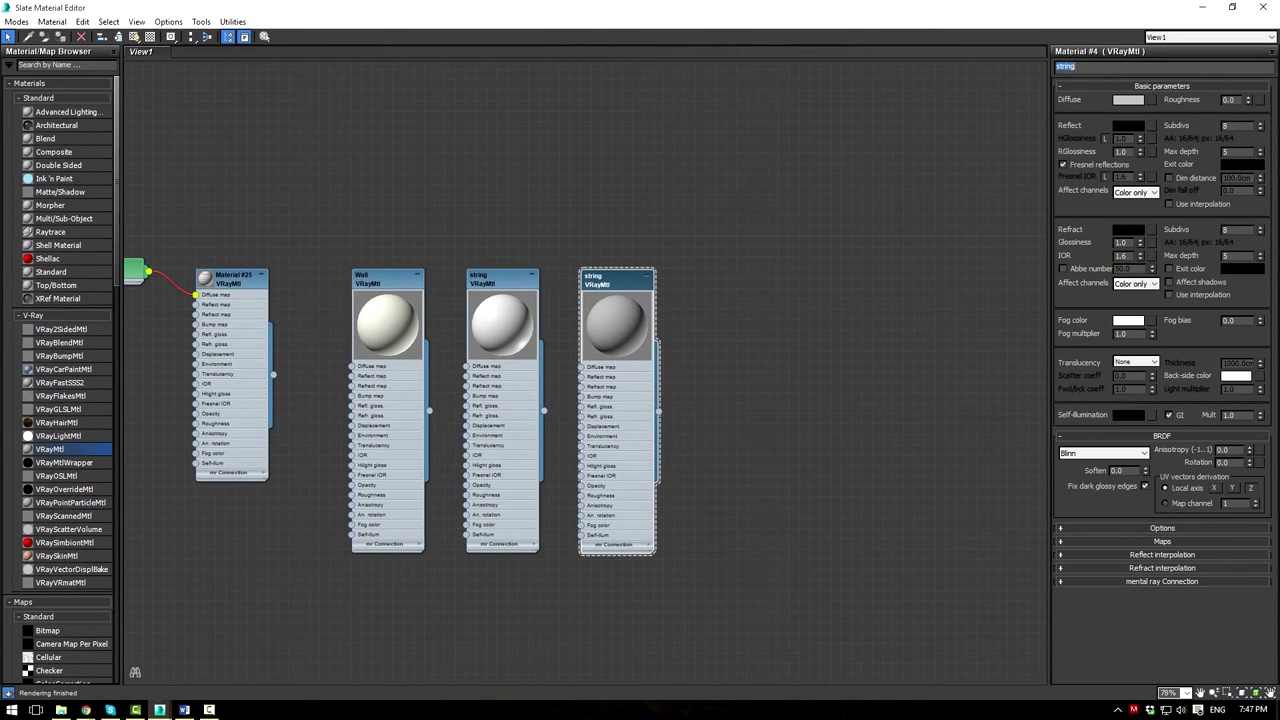
pyautogui.doubleClick(478, 282)
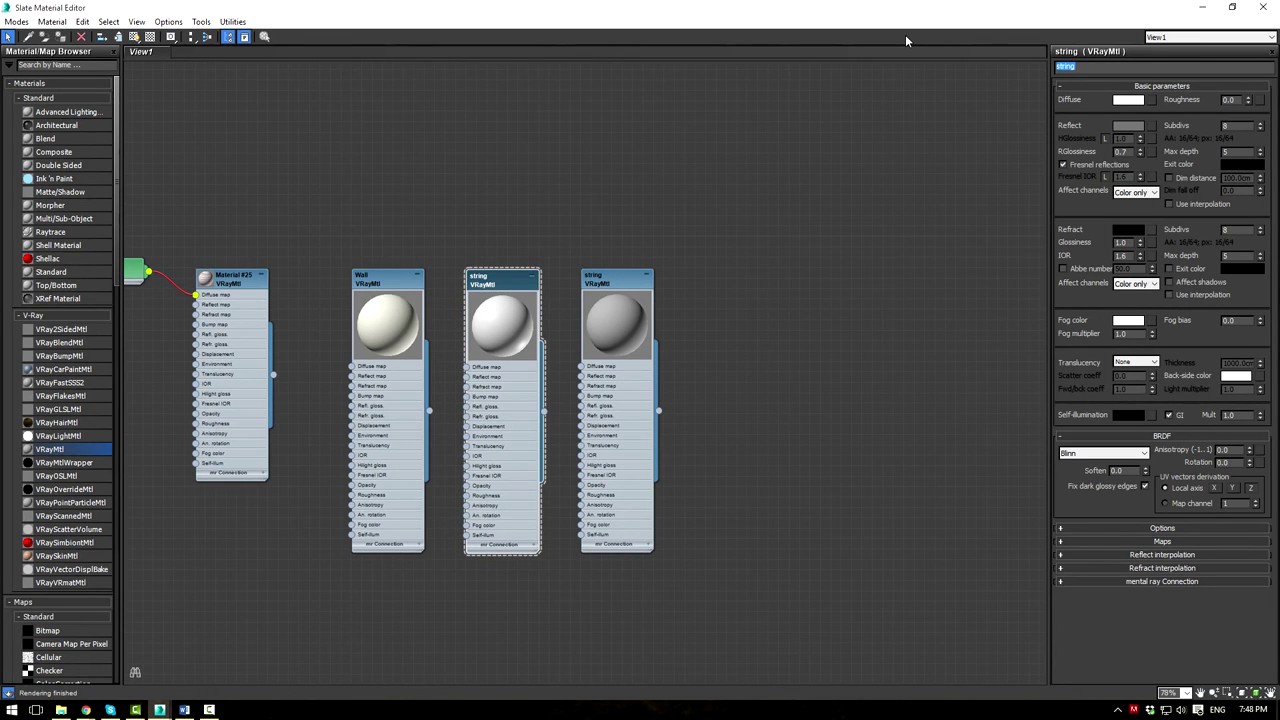
pyautogui.write('white pi')
pyautogui.press('Return')
# Set the string material's diffuse colour to a light grey of value 221
pyautogui.doubleClick(628, 283)
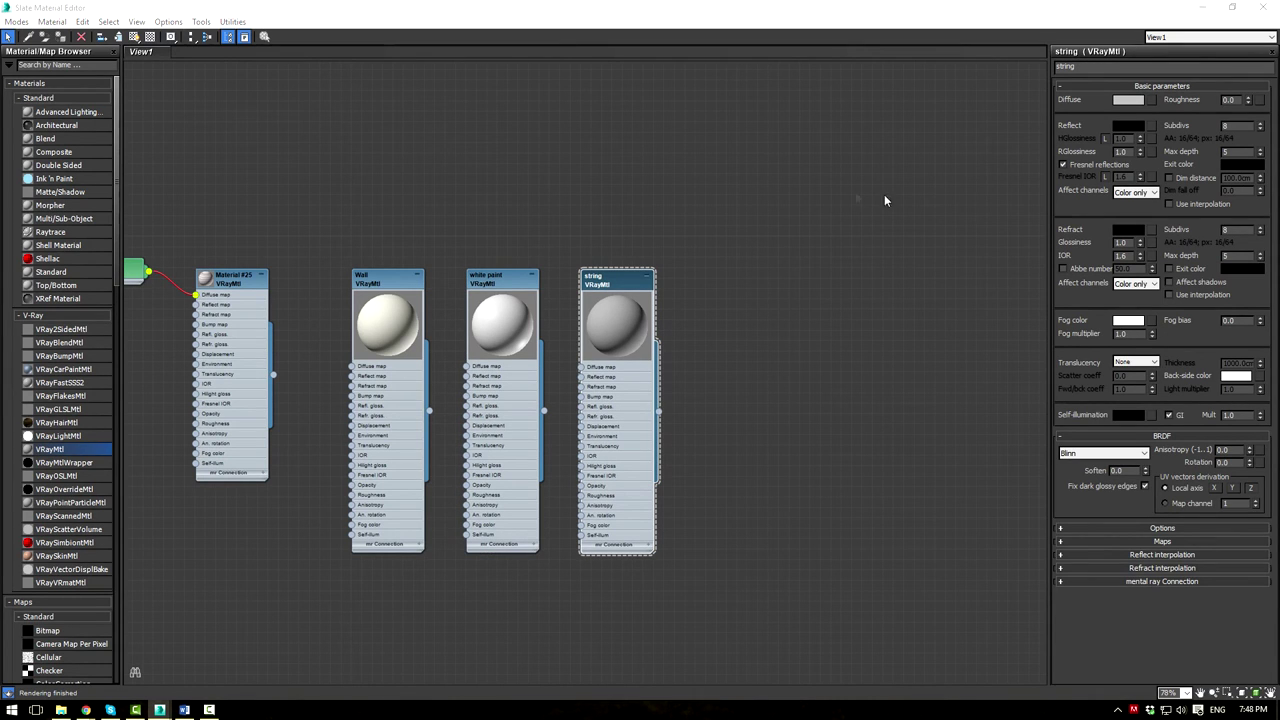
pyautogui.click(616, 285)
pyautogui.click(1125, 101)
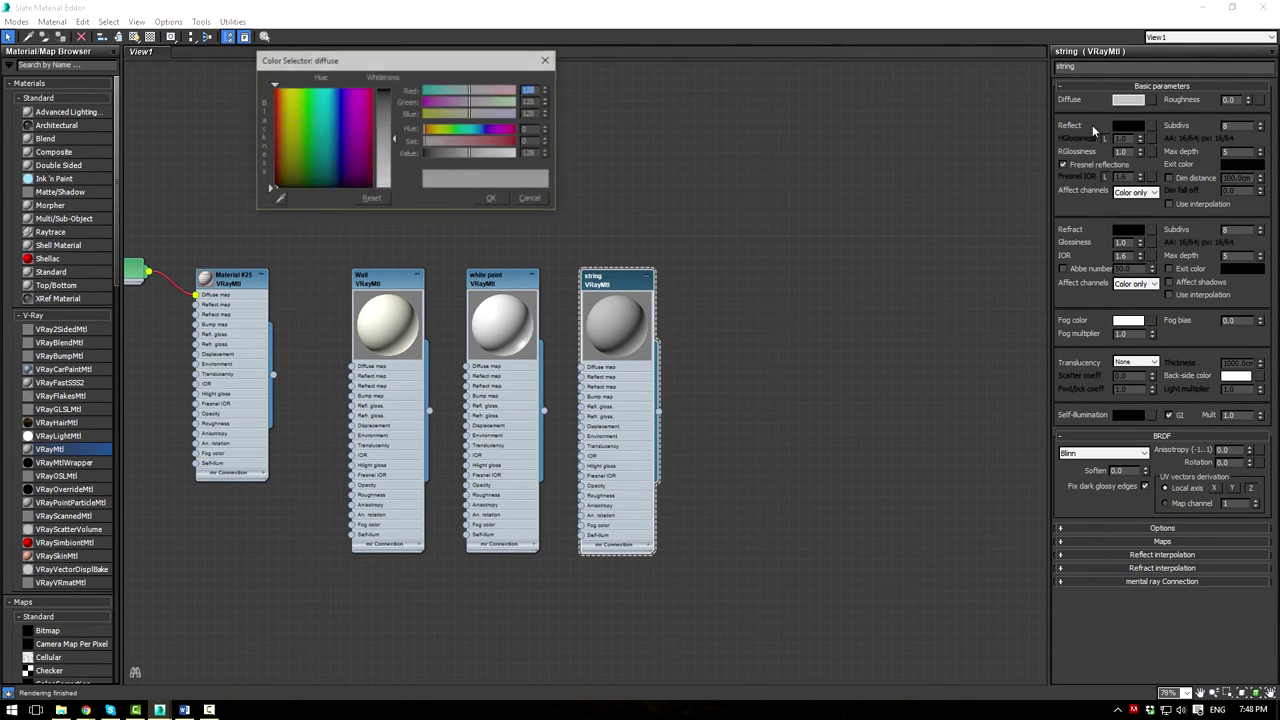
pyautogui.click(507, 156)
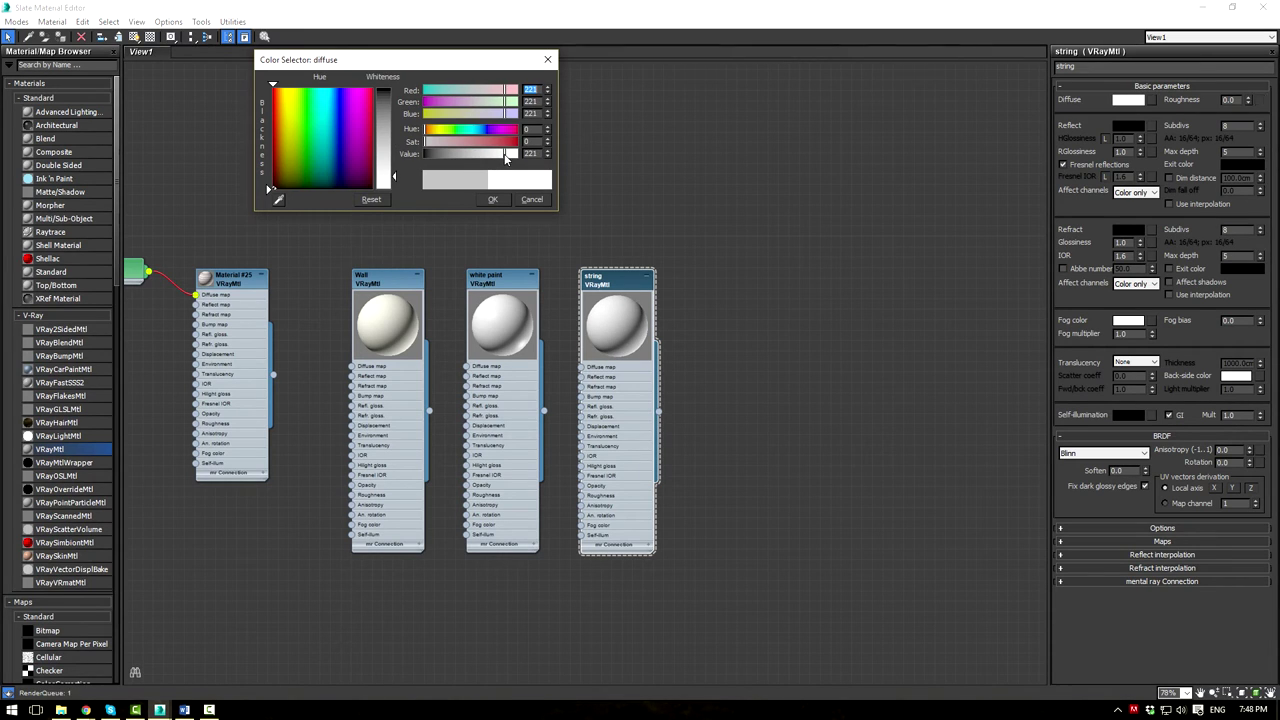
pyautogui.click(491, 201)
# Set the string material's reflection colour to a dark grey of value 12 and its reflection glossiness to 0.6
pyautogui.click(1128, 126)
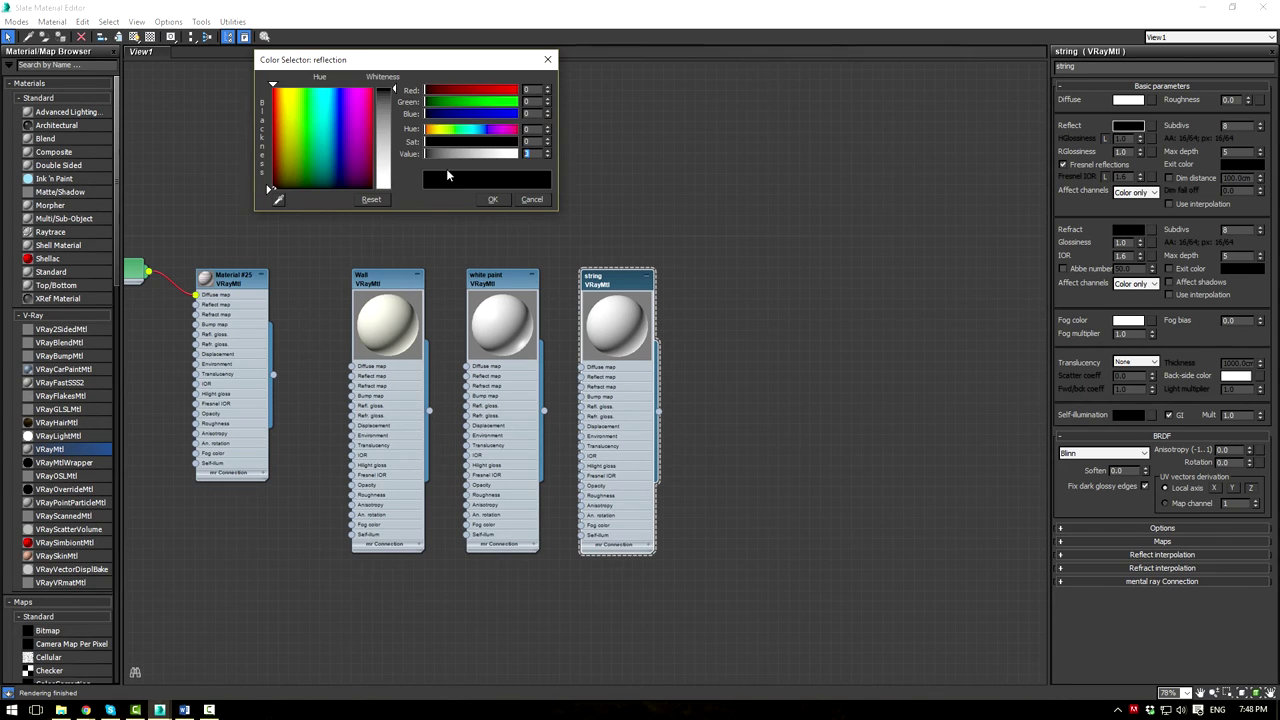
pyautogui.doubleClick(528, 153)
pyautogui.write('12')
pyautogui.press('Return')
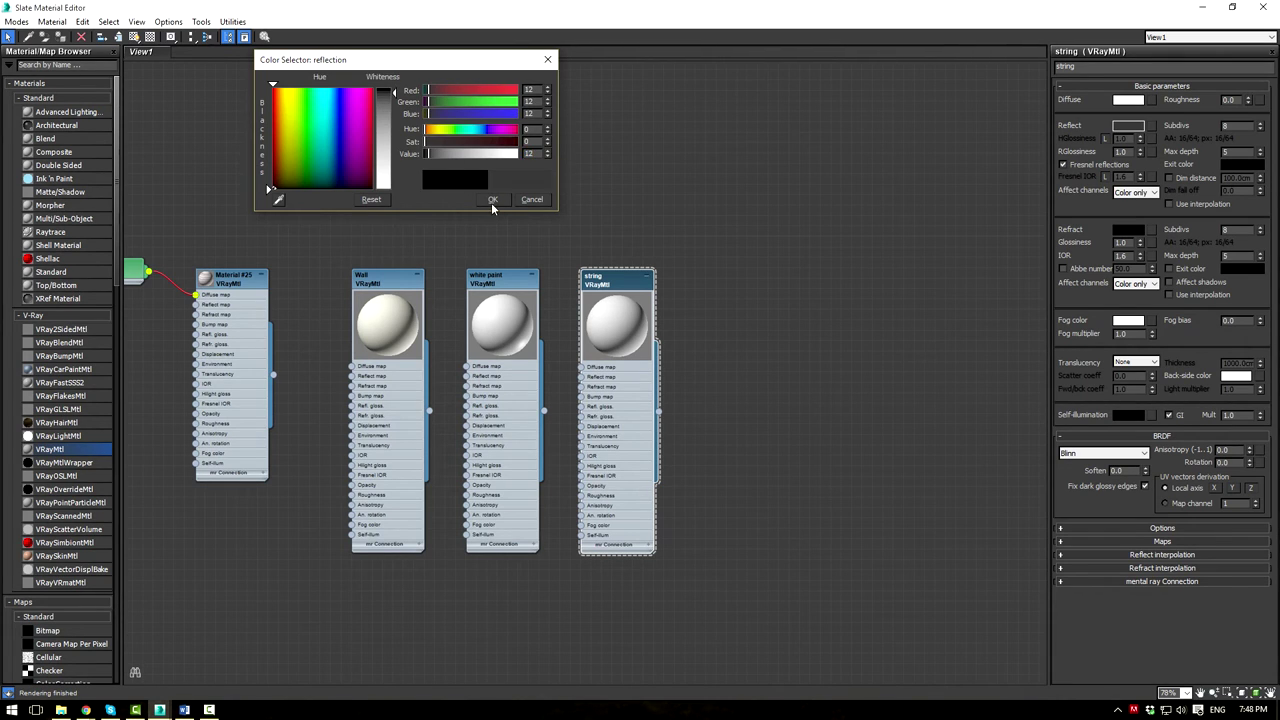
pyautogui.click(492, 199)
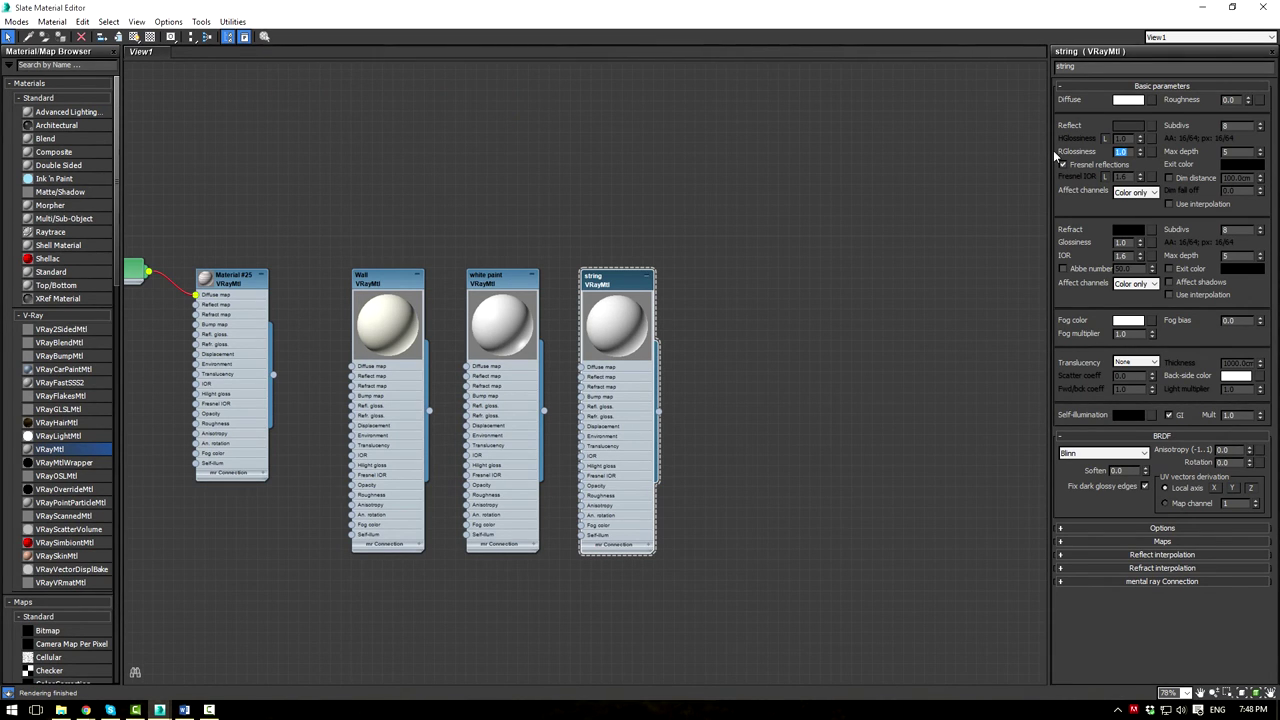
pyautogui.write('0.6')
pyautogui.press('Return')
pyautogui.click(870, 276)
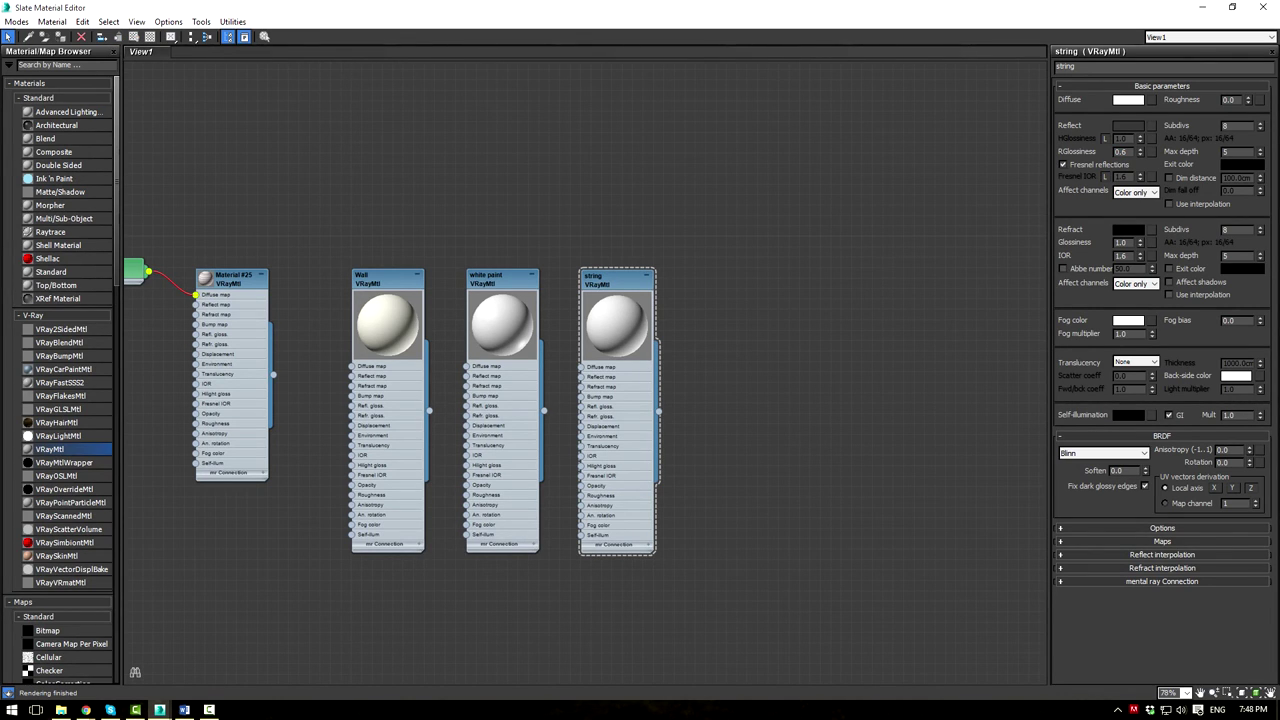
pyautogui.moveTo(348, 220); pyautogui.dragTo(562, 172, button='middle')
pyautogui.moveTo(277, 193); pyautogui.dragTo(497, 354)
pyautogui.moveTo(455, 248); pyautogui.dragTo(340, 250)
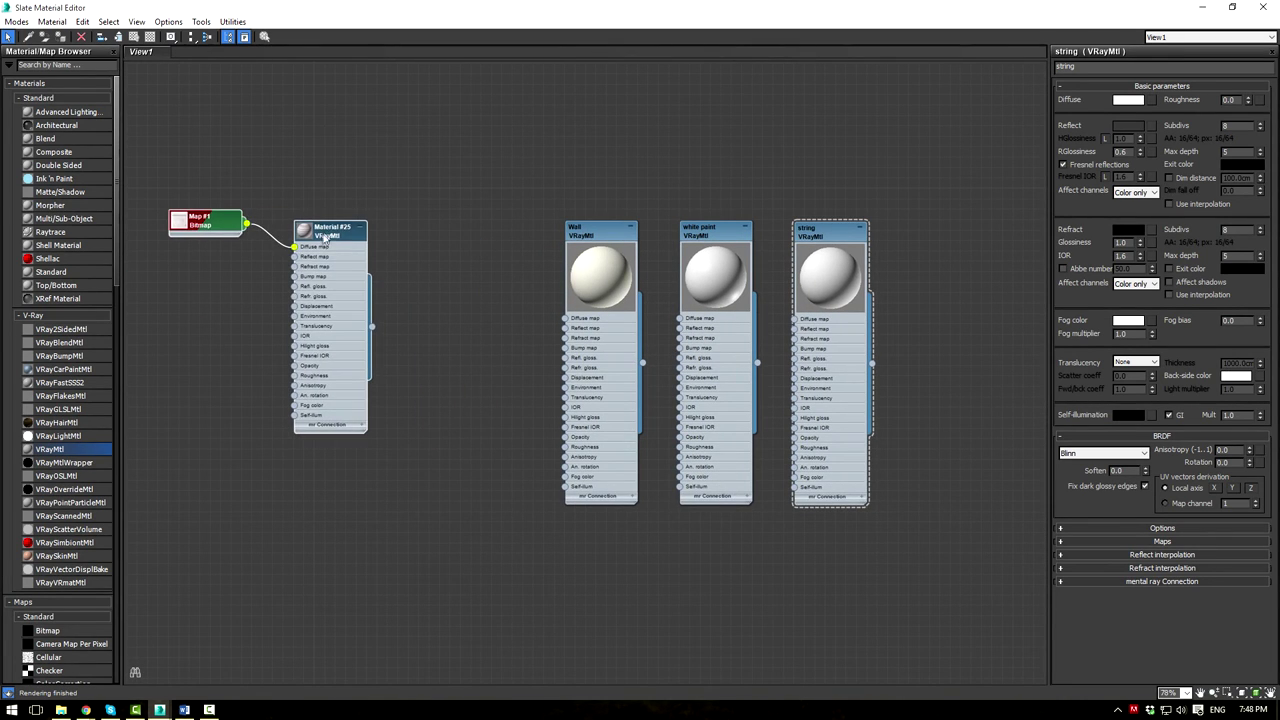
pyautogui.press('Delete')
pyautogui.hotkey('ctrl', 'z')
pyautogui.hotkey('ctrl', 'z')
pyautogui.moveTo(414, 219); pyautogui.dragTo(419, 224, button='middle')
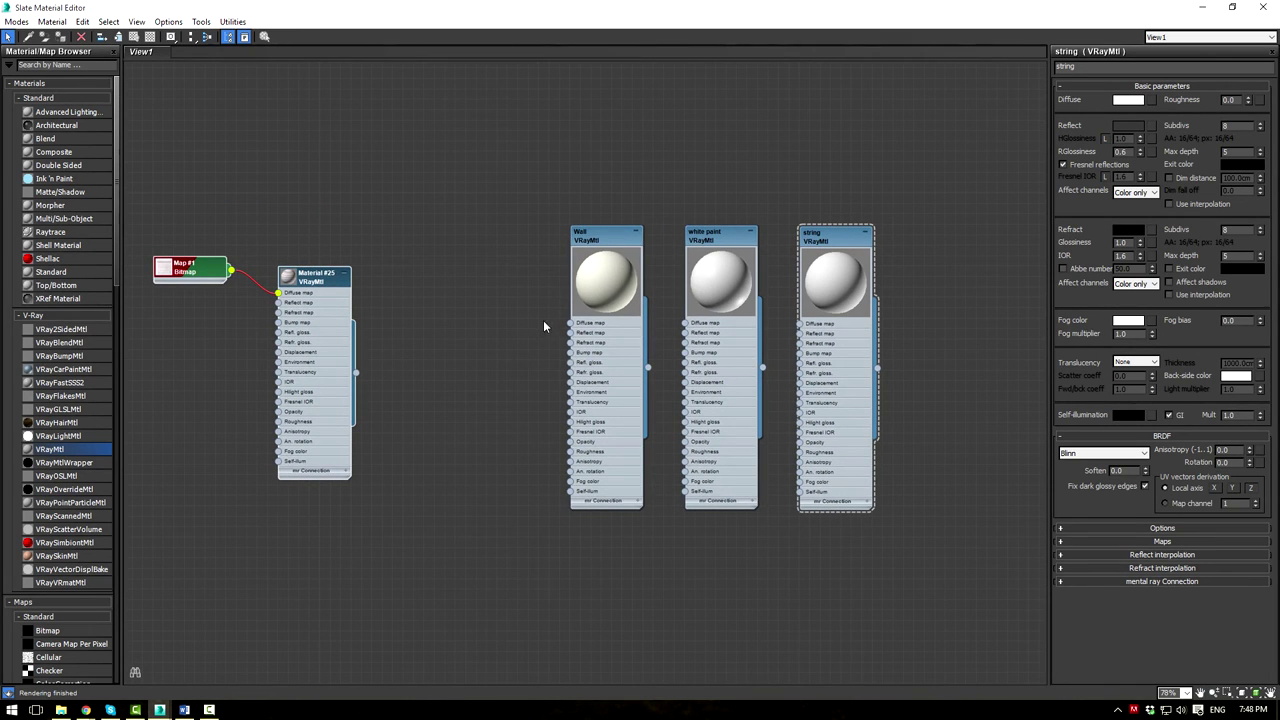
# Connect a new standard Noise map to the Wall material's bump map input and place its node beside the material
pyautogui.moveTo(570, 358); pyautogui.dragTo(544, 324)
pyautogui.moveTo(580, 329)
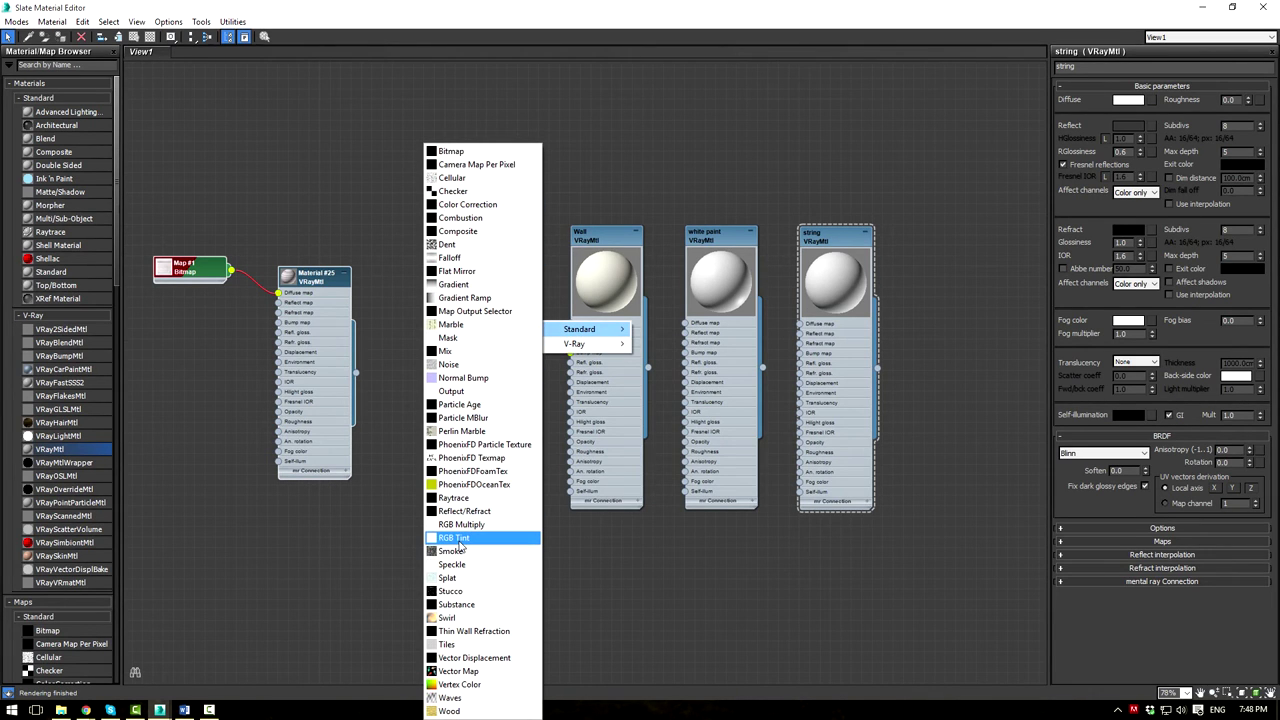
pyautogui.click(469, 365)
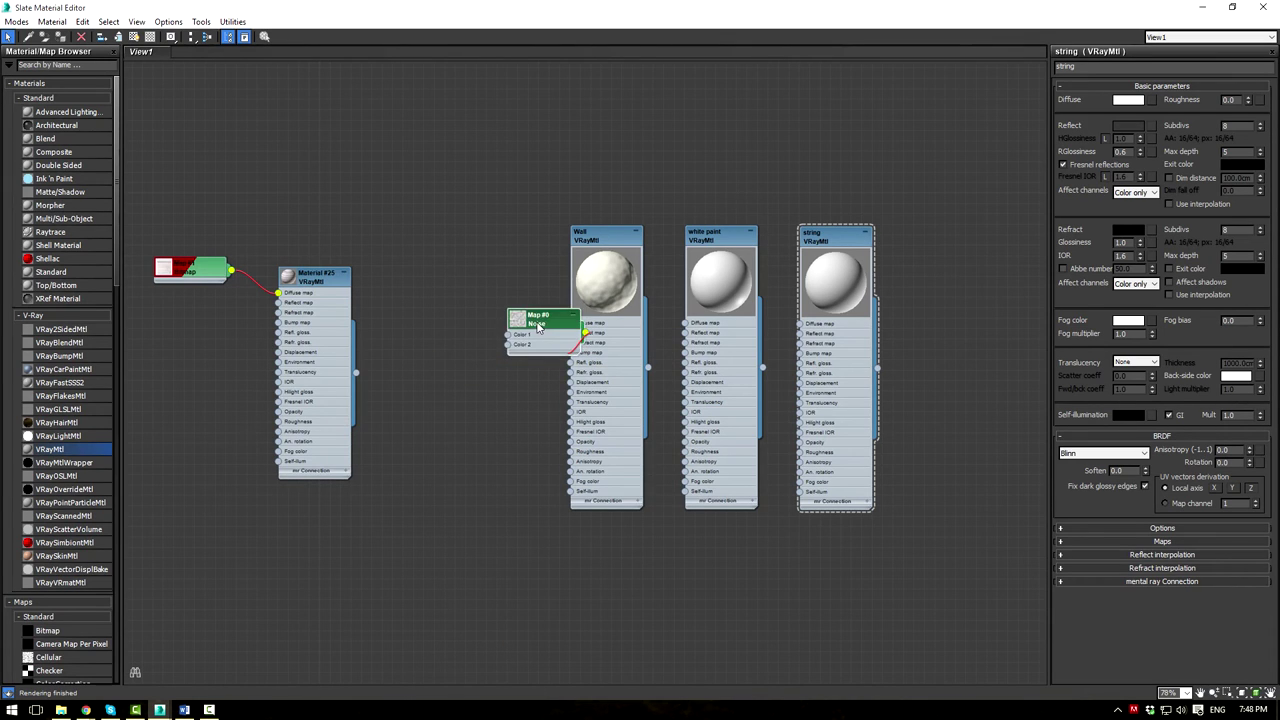
pyautogui.moveTo(538, 327); pyautogui.dragTo(484, 295)
# Set the Noise map's size to 0.25 and its type to Fractal, and enlarge the map's node preview
pyautogui.doubleClick(478, 298)
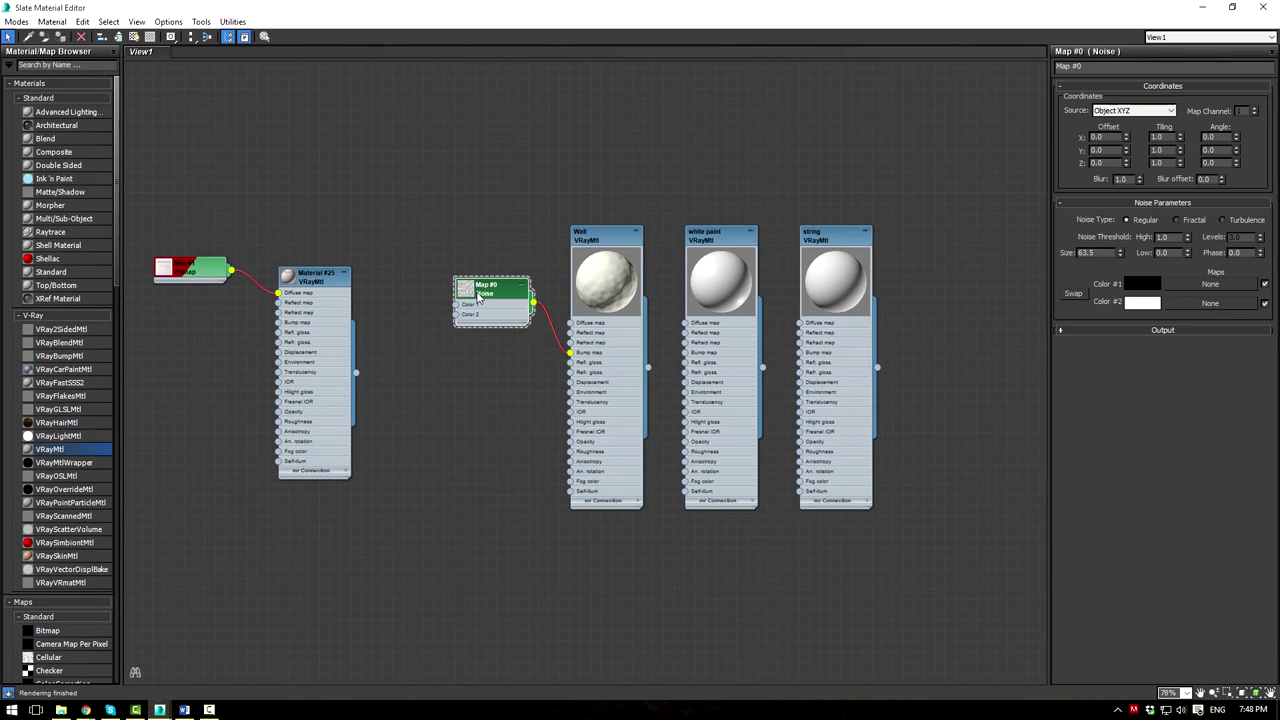
pyautogui.moveTo(1101, 253); pyautogui.dragTo(990, 231)
pyautogui.write('0.25')
pyautogui.press('Return')
pyautogui.click(1176, 220)
pyautogui.scroll(3, 617, 280)
pyautogui.scroll(3, 617, 280)
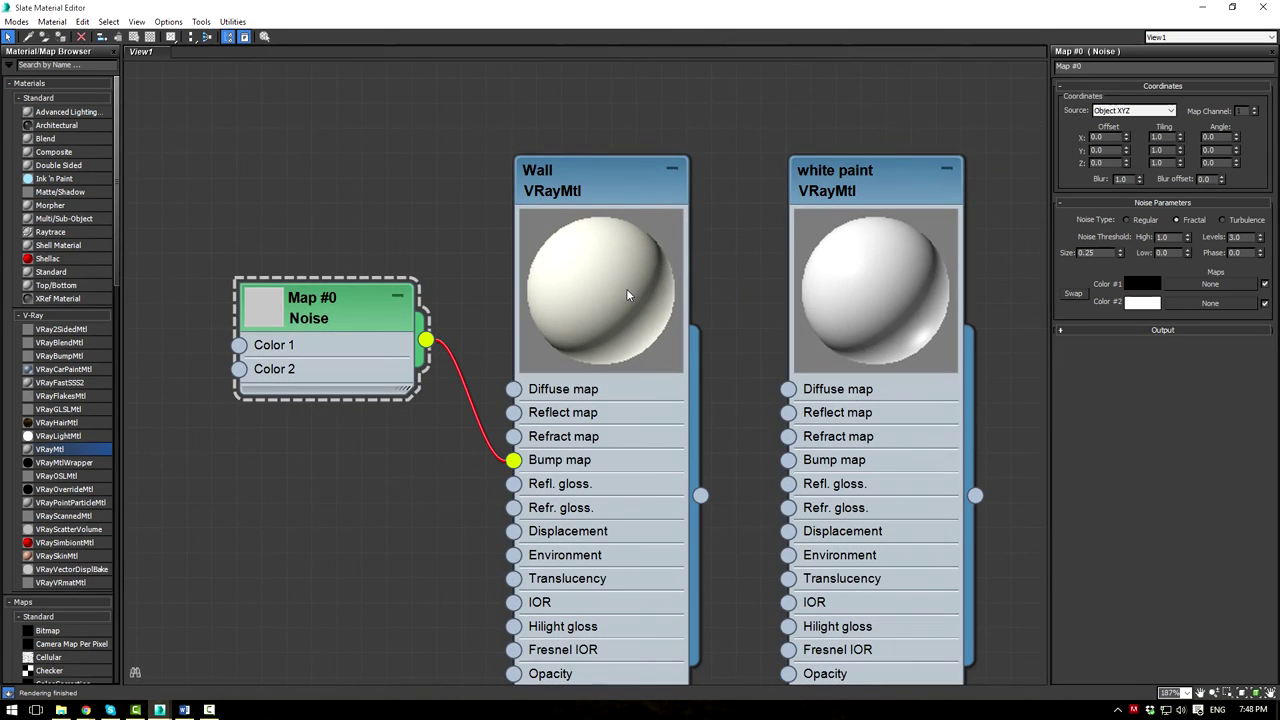
pyautogui.doubleClick(272, 313)
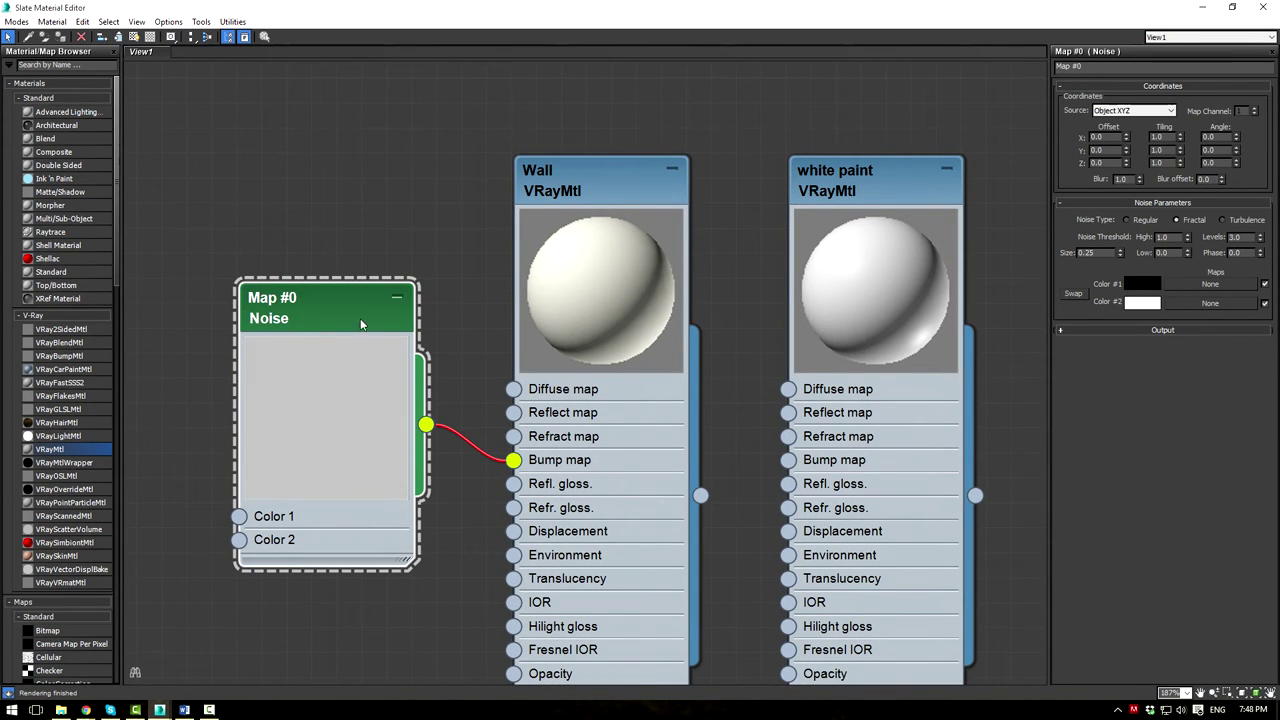
pyautogui.scroll(-3, 405, 244)
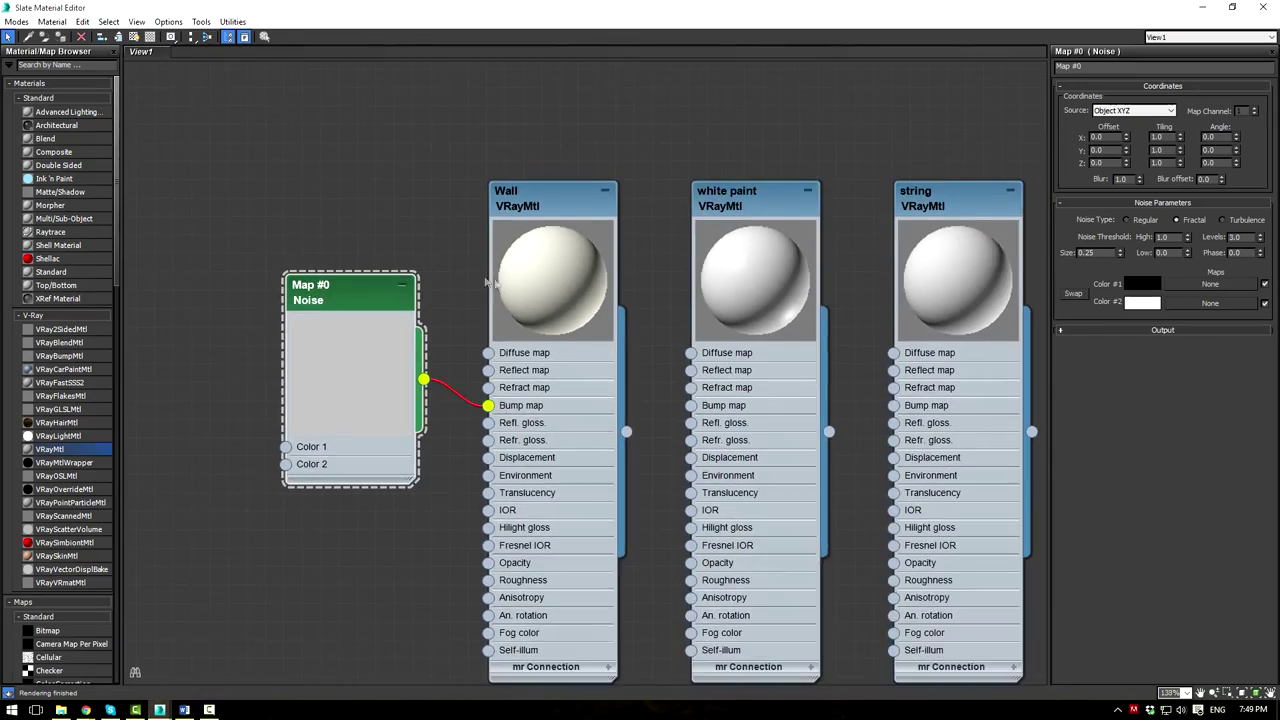
# Shrink the material editor window to uncover the viewport and apply the Wall material to the room object
pyautogui.scroll(-1, 483, 278)
pyautogui.moveTo(682, 11); pyautogui.dragTo(907, 170)
pyautogui.moveTo(784, 374); pyautogui.dragTo(696, 272, button='middle')
pyautogui.scroll(-3, 845, 344)
pyautogui.scroll(-1, 845, 344)
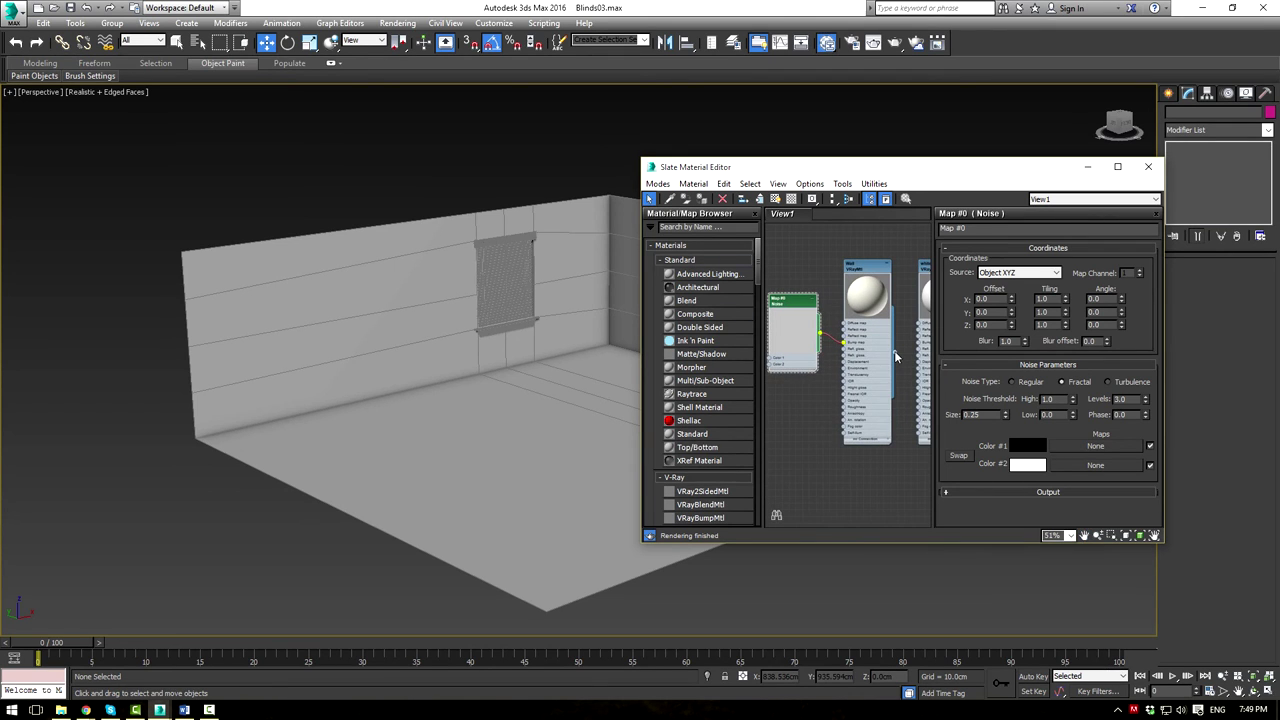
pyautogui.moveTo(898, 355); pyautogui.dragTo(534, 437)
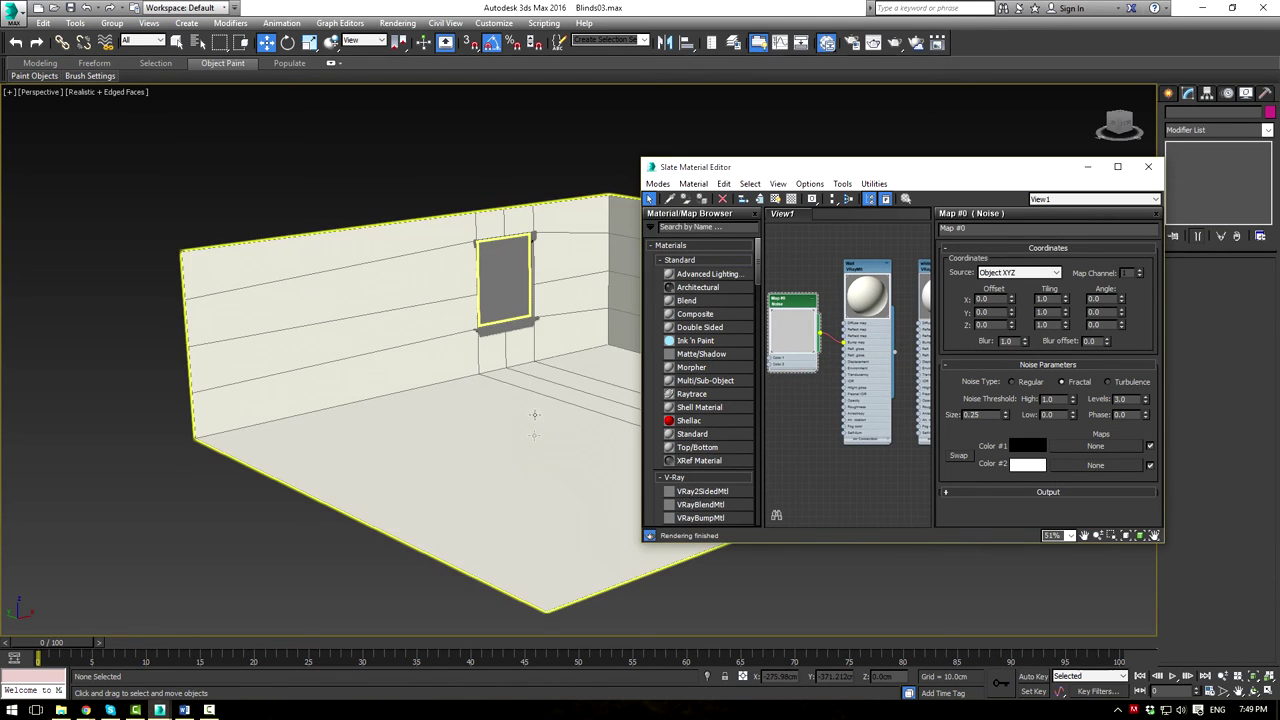
# Show the viewport in wireframe and select only the blinds' strings and pull cords with their end knobs
pyautogui.keyDown('alt'); pyautogui.moveTo(423, 162); pyautogui.dragTo(270, 240, button='middle'); pyautogui.keyUp('alt')
pyautogui.scroll(4, 254, 281)
pyautogui.scroll(-3, 393, 370)
pyautogui.moveTo(212, 147); pyautogui.dragTo(536, 591)
pyautogui.press('F3')
pyautogui.keyDown('alt'); pyautogui.moveTo(499, 458); pyautogui.dragTo(368, 316, button='middle'); pyautogui.keyUp('alt')
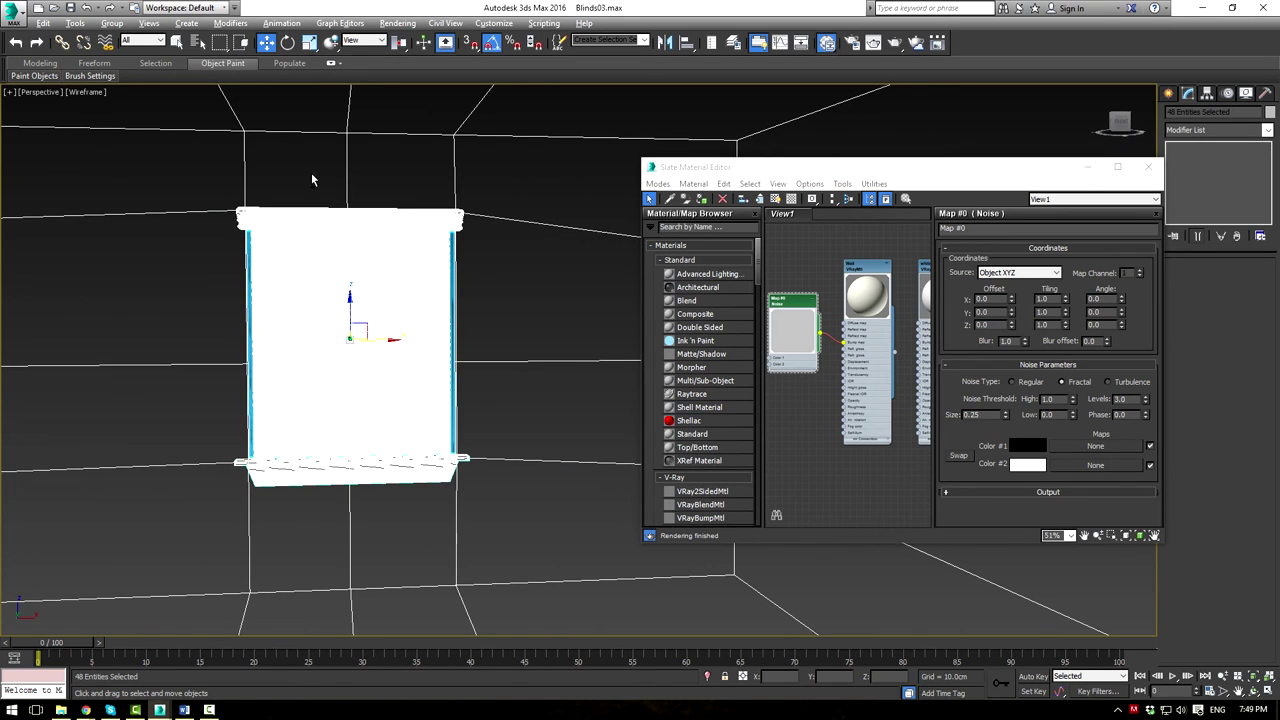
pyautogui.keyDown('alt'); pyautogui.moveTo(308, 530); pyautogui.dragTo(323, 539); pyautogui.keyUp('alt')
pyautogui.scroll(5, 287, 338)
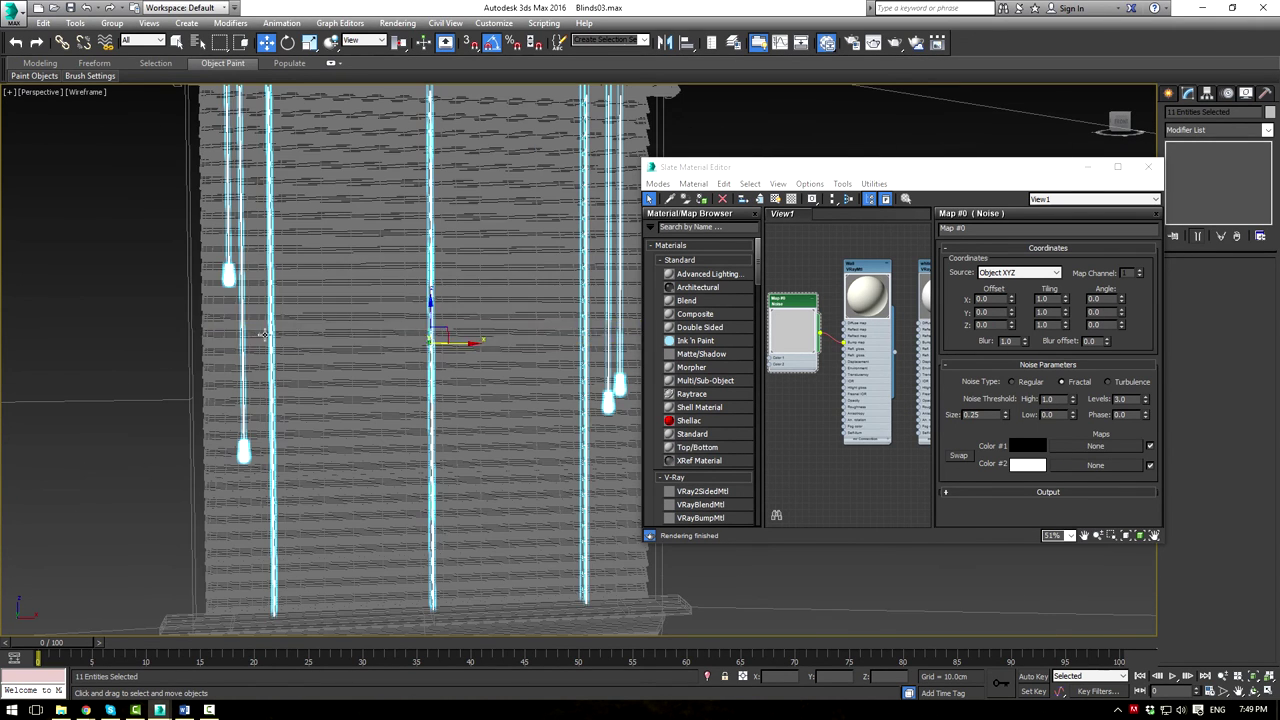
# Remove the four cord end knobs from the selection and assign the string material to the remaining strings and cords
pyautogui.keyDown('alt'); pyautogui.click(228, 274); pyautogui.keyUp('alt')
pyautogui.keyDown('alt'); pyautogui.click(245, 452); pyautogui.keyUp('alt')
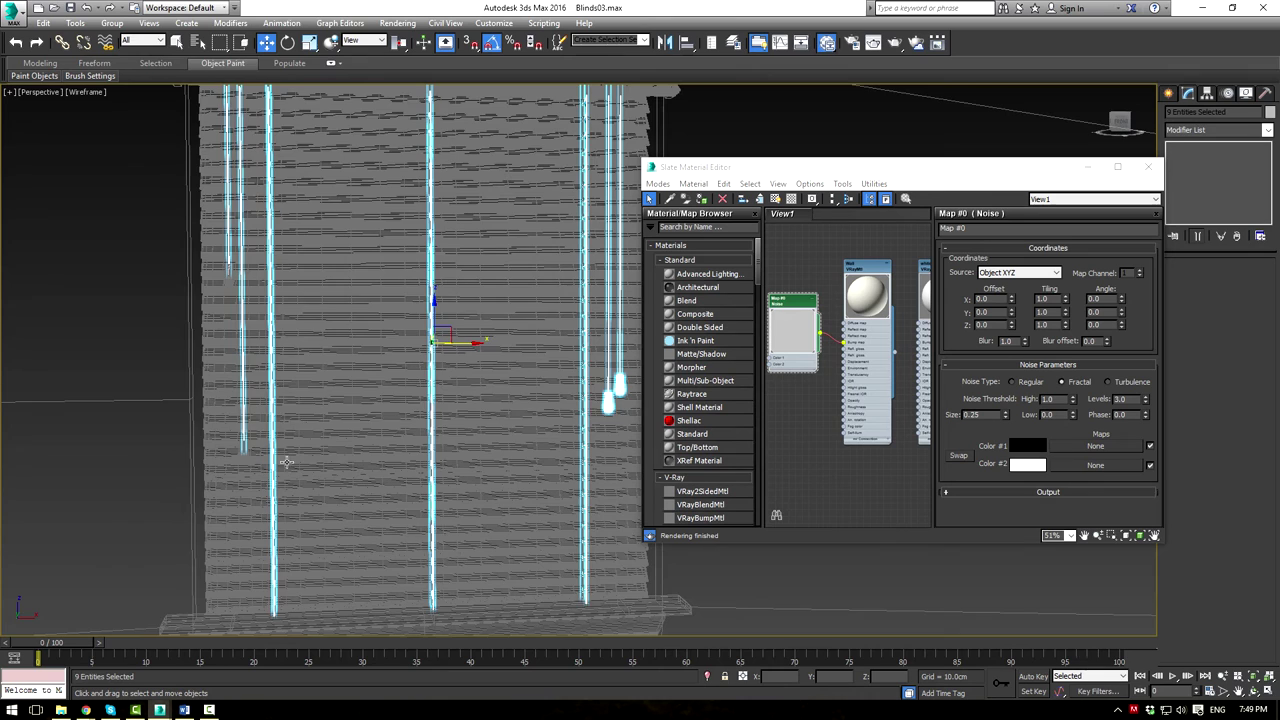
pyautogui.moveTo(579, 404); pyautogui.dragTo(520, 391, button='middle')
pyautogui.keyDown('alt'); pyautogui.click(548, 394); pyautogui.keyUp('alt')
pyautogui.keyDown('alt'); pyautogui.click(561, 372); pyautogui.keyUp('alt')
pyautogui.moveTo(893, 247); pyautogui.dragTo(670, 249, button='middle')
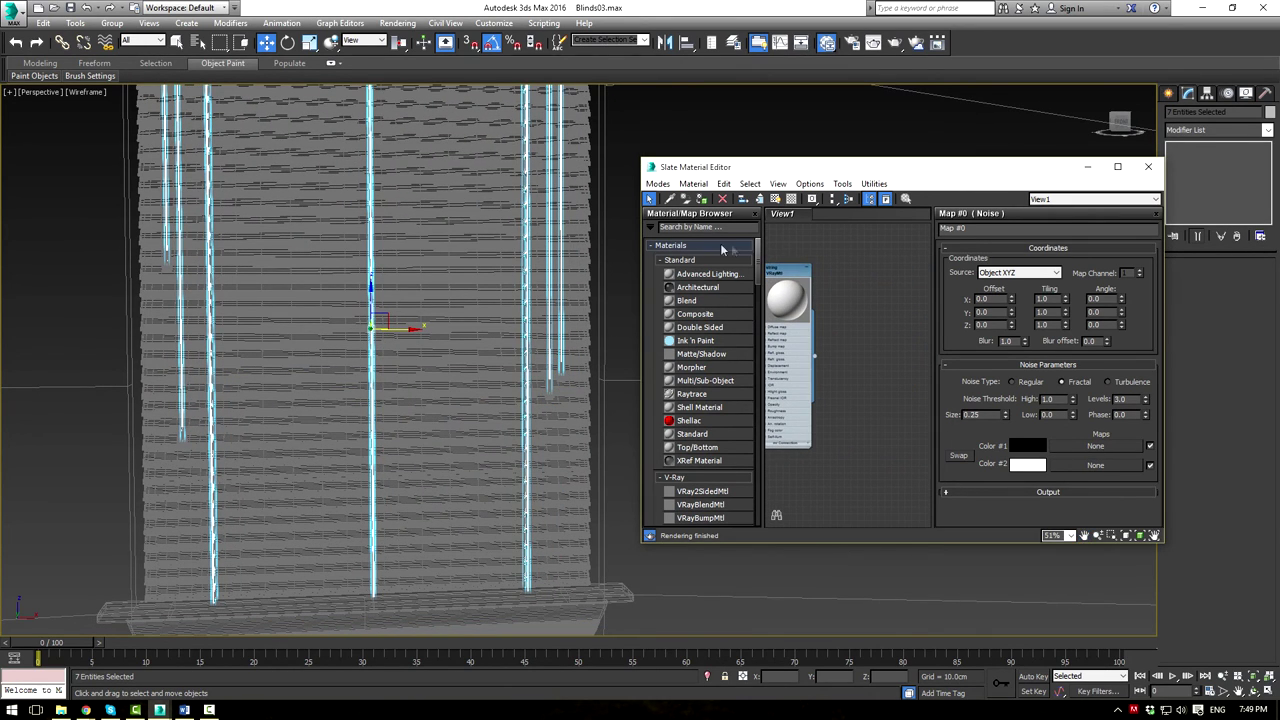
pyautogui.doubleClick(793, 272)
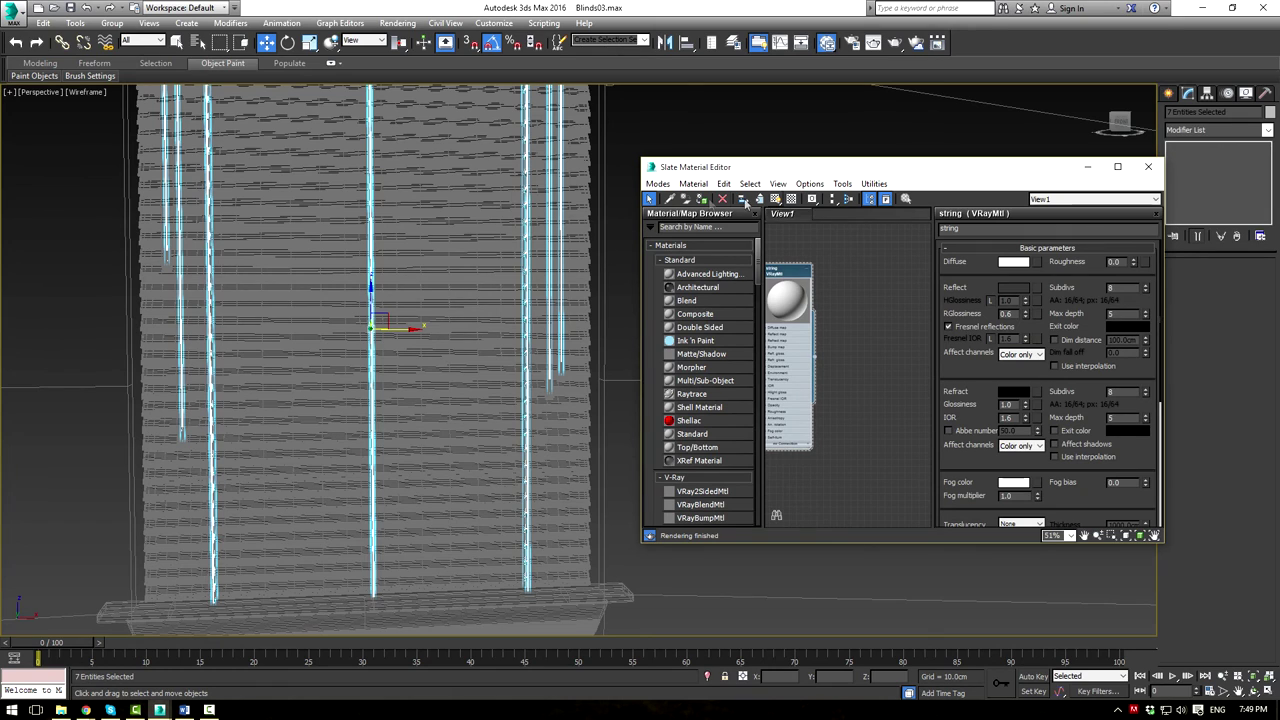
pyautogui.click(705, 202)
# Select the slats, rails and window parts plus the four cord end knobs, leaving out the blinds' strings and pull cords
pyautogui.scroll(-4, 434, 209)
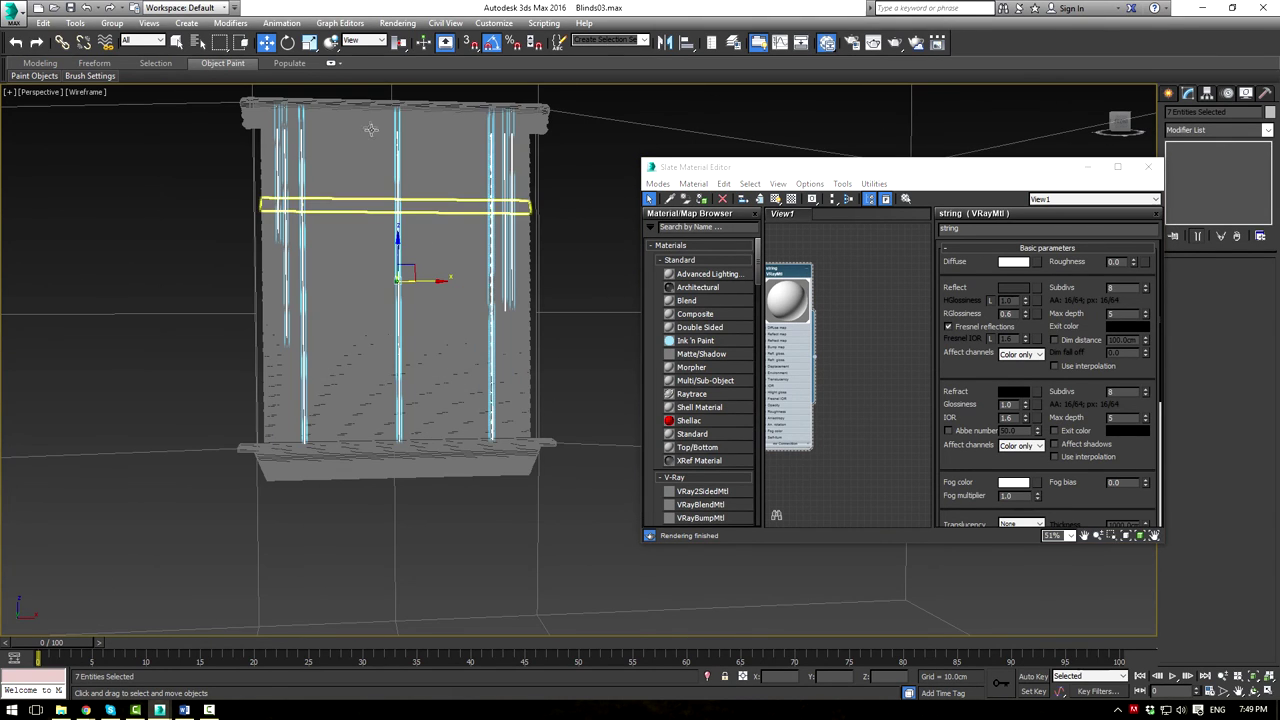
pyautogui.moveTo(355, 95); pyautogui.dragTo(332, 356)
pyautogui.moveTo(330, 538); pyautogui.dragTo(330, 538)
pyautogui.moveTo(201, 212); pyautogui.dragTo(250, 258)
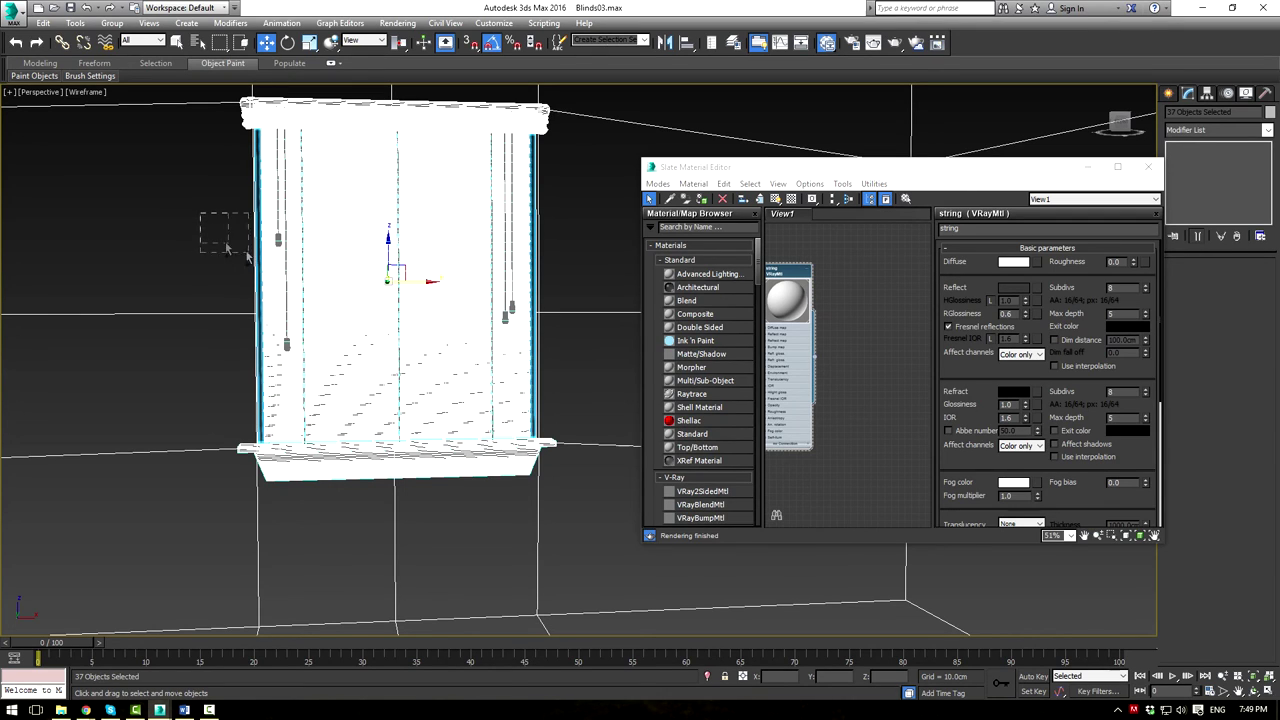
pyautogui.keyDown('ctrl'); pyautogui.click(278, 240); pyautogui.keyUp('ctrl')
pyautogui.keyDown('ctrl'); pyautogui.click(287, 344); pyautogui.keyUp('ctrl')
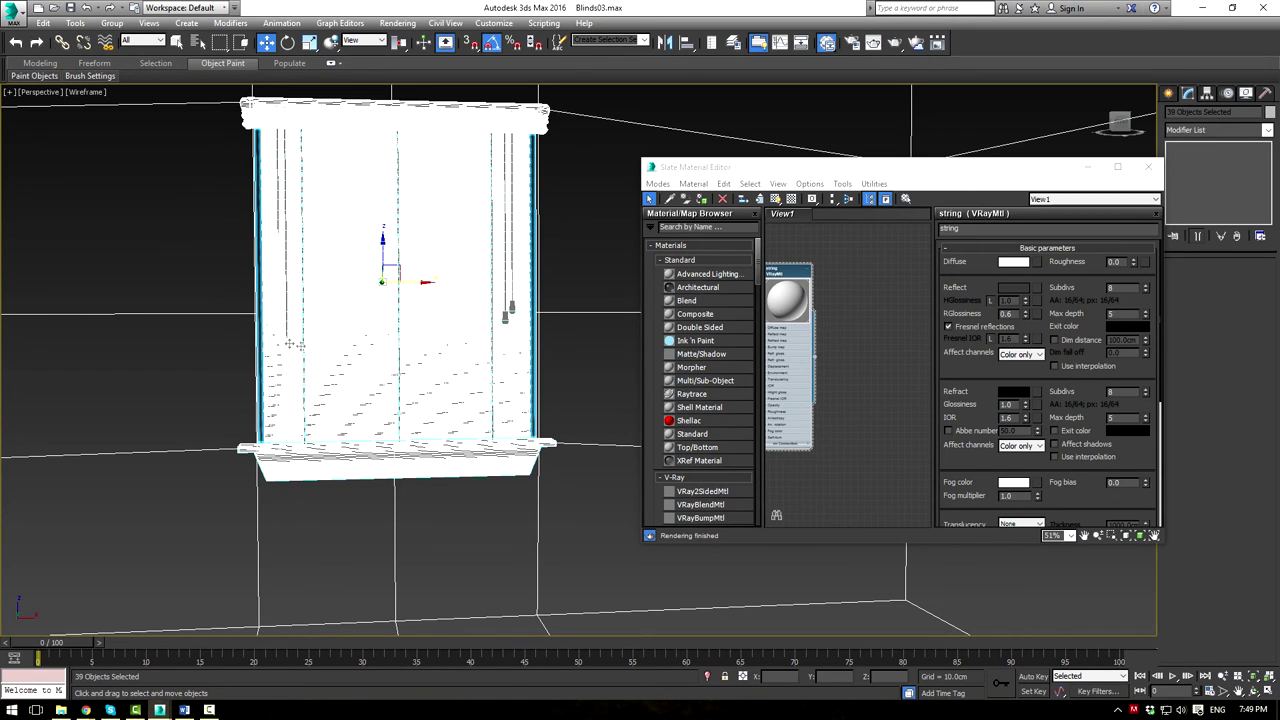
pyautogui.keyDown('ctrl'); pyautogui.click(507, 312); pyautogui.keyUp('ctrl')
pyautogui.keyDown('ctrl'); pyautogui.click(514, 309); pyautogui.keyUp('ctrl')
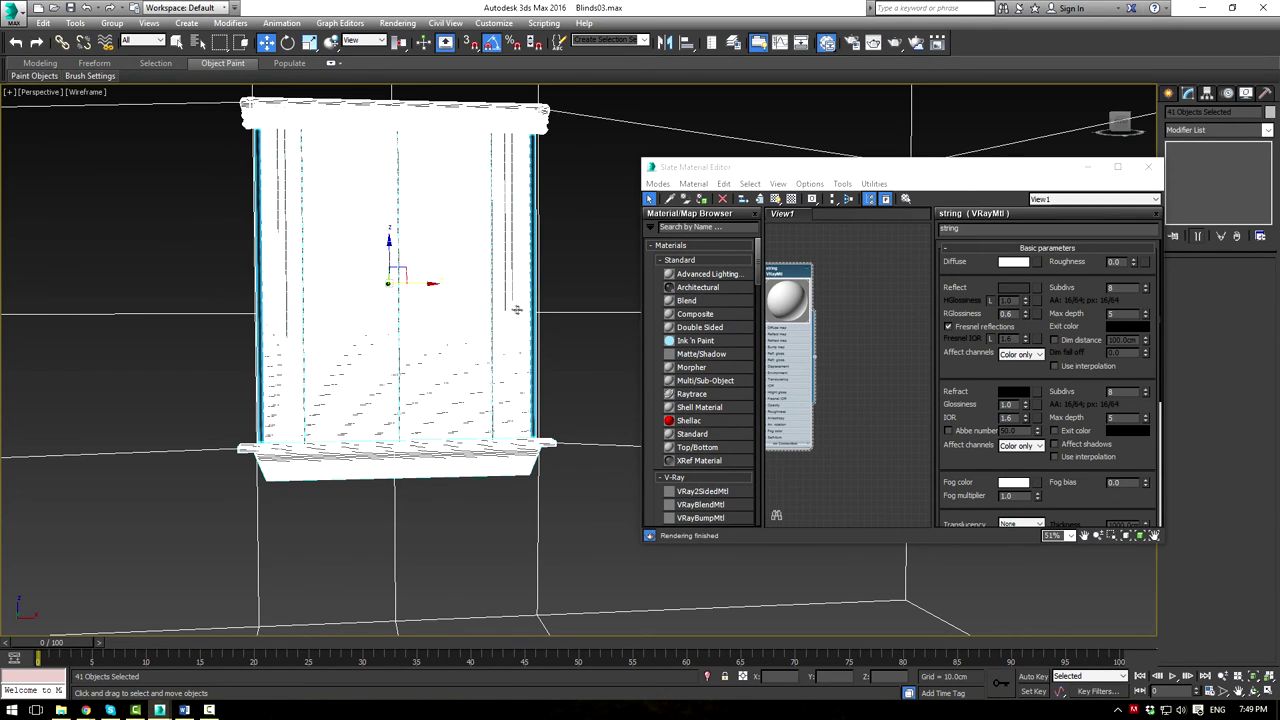
# Assign the white paint material to the selected blinds and window parts, close the material editor, and clear the selection
pyautogui.moveTo(823, 290); pyautogui.dragTo(933, 289, button='middle')
pyautogui.click(811, 271)
pyautogui.doubleClick(812, 276)
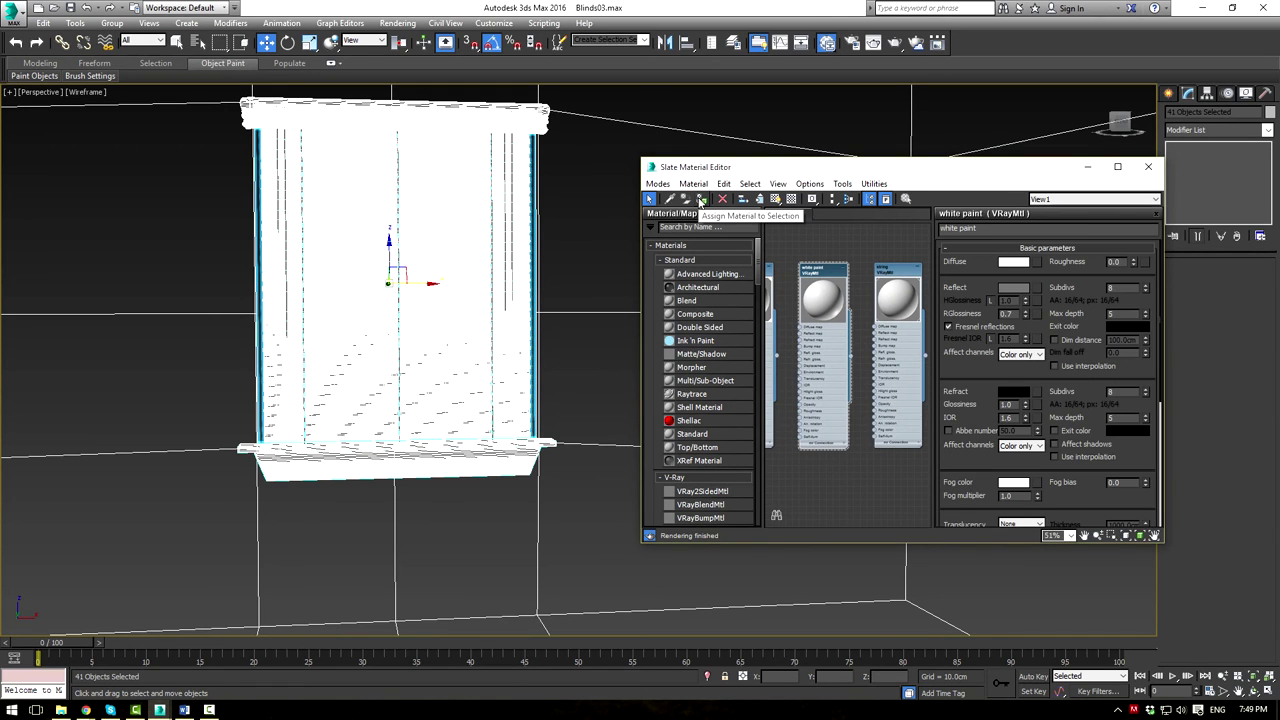
pyautogui.click(1148, 166)
pyautogui.click(738, 217)
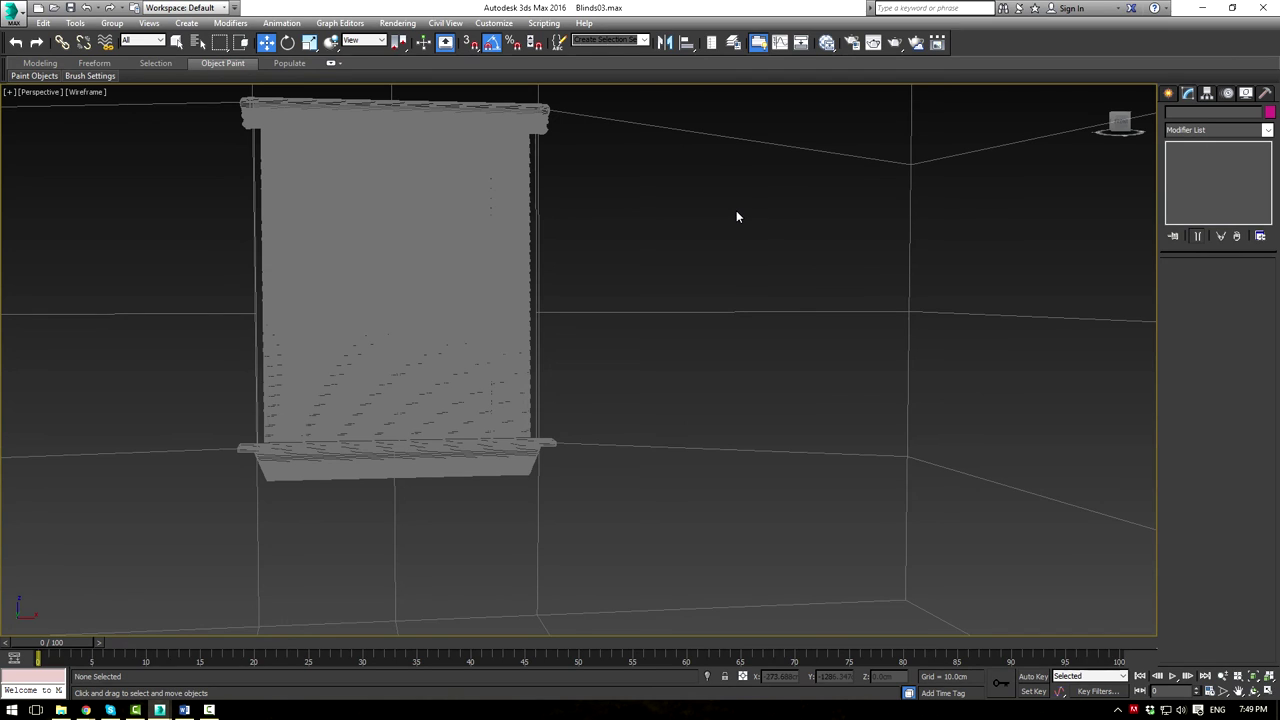
# Show the scene in the four-viewport layout with the whole room fitted in the views, and hide the Top and Left viewport grids
pyautogui.hotkey('alt', 'w')
pyautogui.hotkey('ctrl', 'shift', 'z')
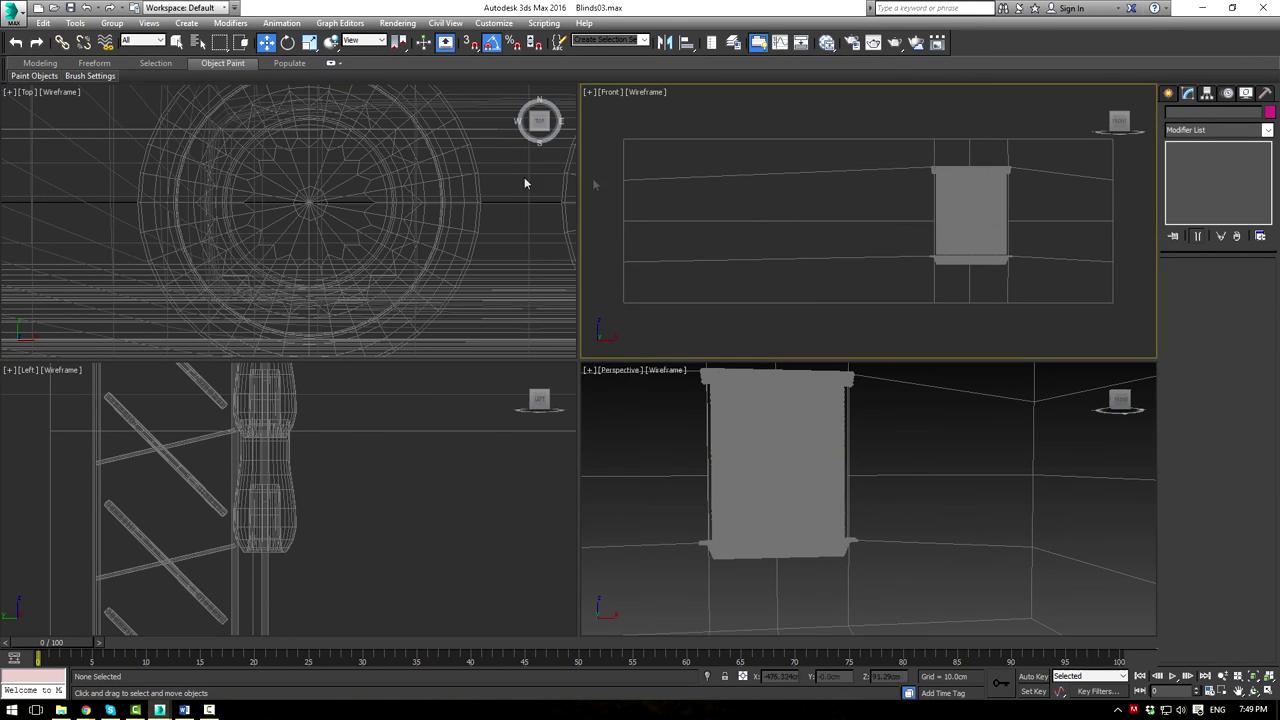
pyautogui.scroll(-5, 399, 262)
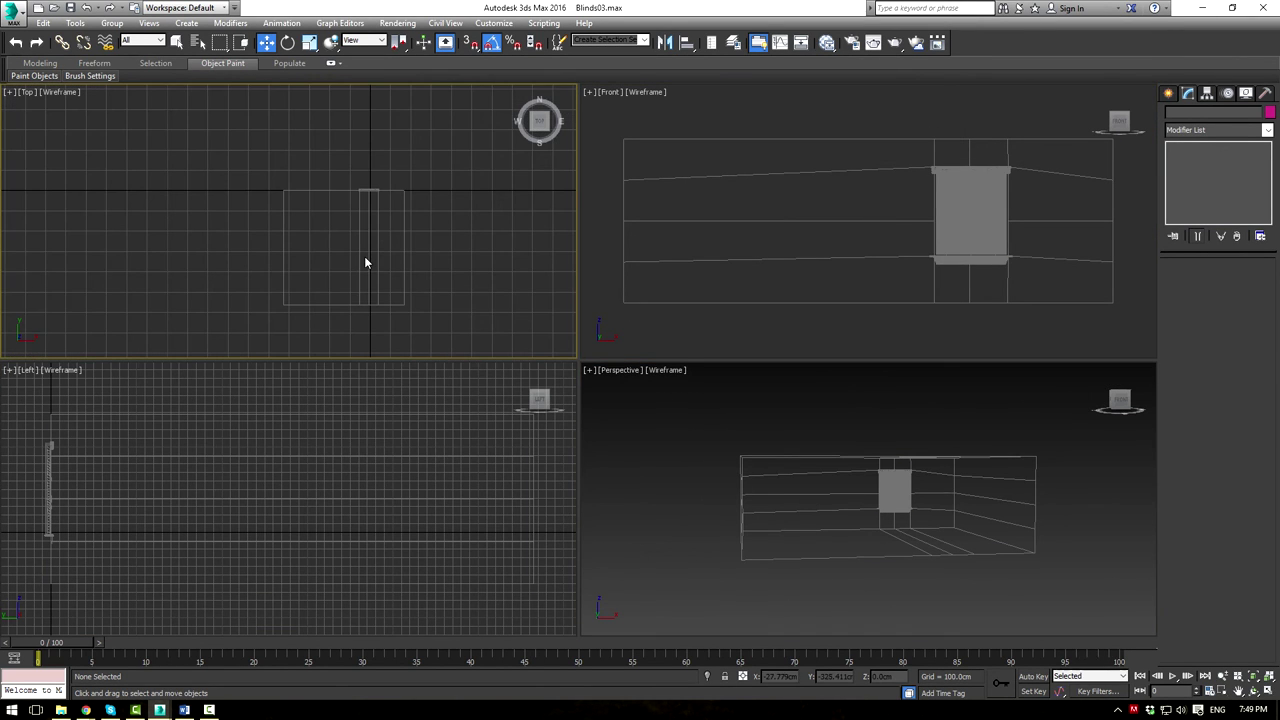
pyautogui.click(352, 408)
pyautogui.press('g')
pyautogui.click(736, 354)
pyautogui.press('g')
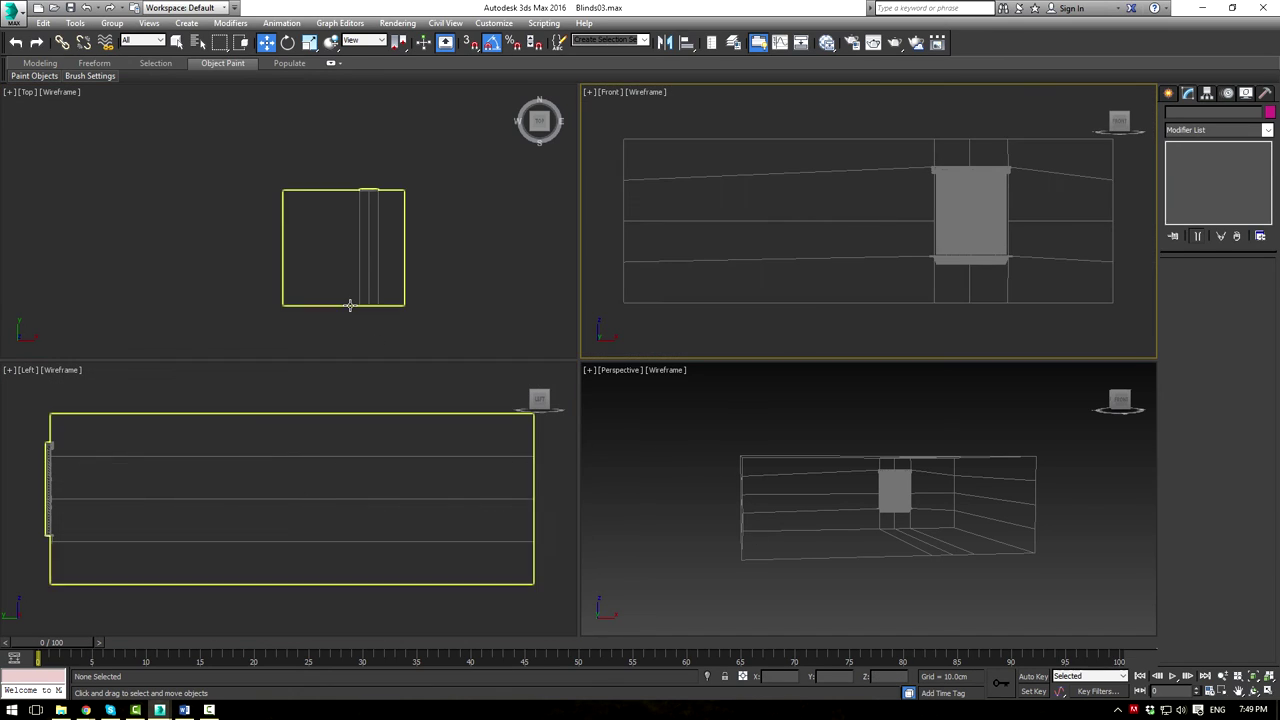
# Create a VRaySun in the Left view, placed high outside the room and aimed at the window, with a VRaySky environment map
pyautogui.scroll(4, 403, 263)
pyautogui.click(343, 443)
pyautogui.scroll(-3, 451, 423)
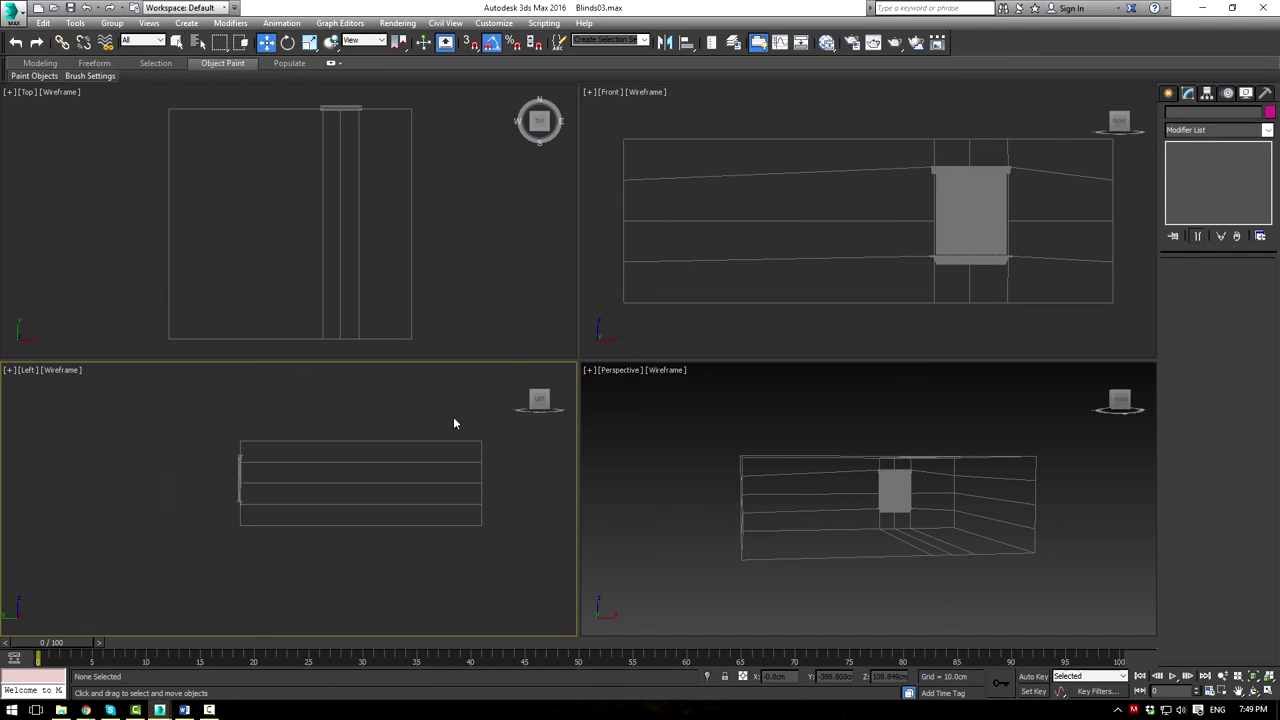
pyautogui.click(1169, 94)
pyautogui.click(1204, 114)
pyautogui.click(1218, 133)
pyautogui.click(1199, 163)
pyautogui.click(1243, 191)
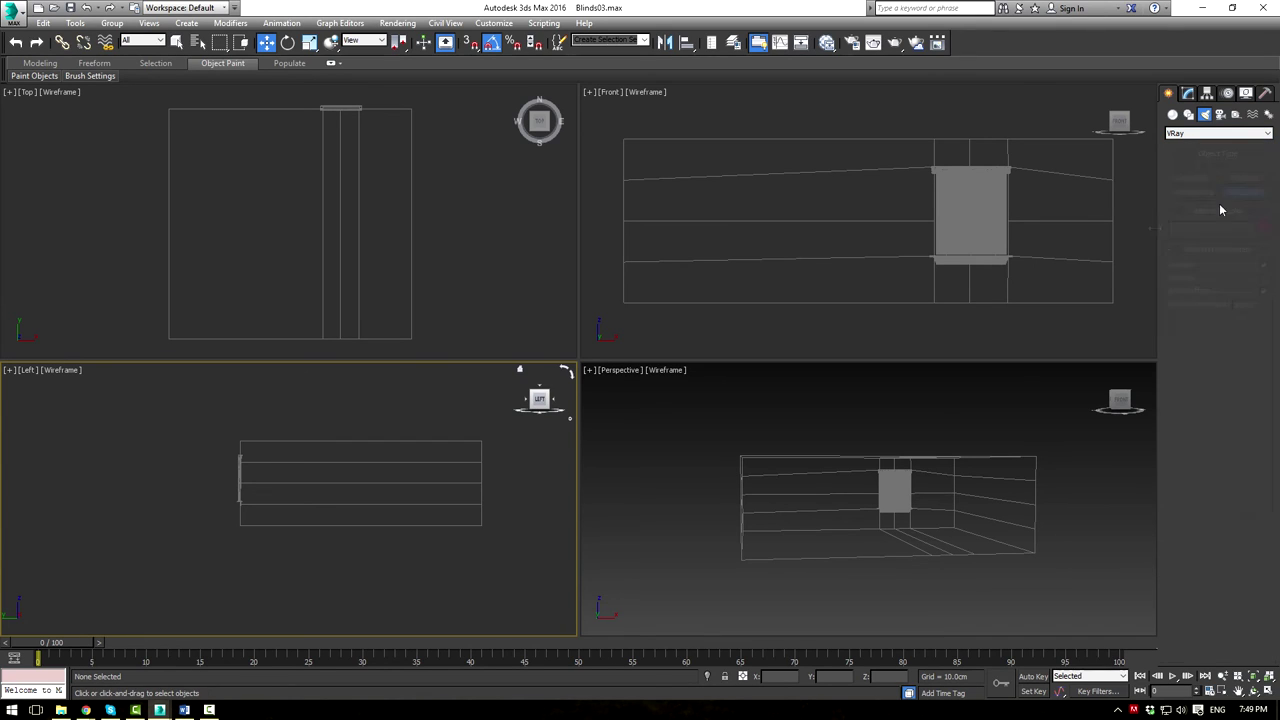
pyautogui.scroll(-3, 243, 443)
pyautogui.moveTo(228, 375); pyautogui.dragTo(274, 502)
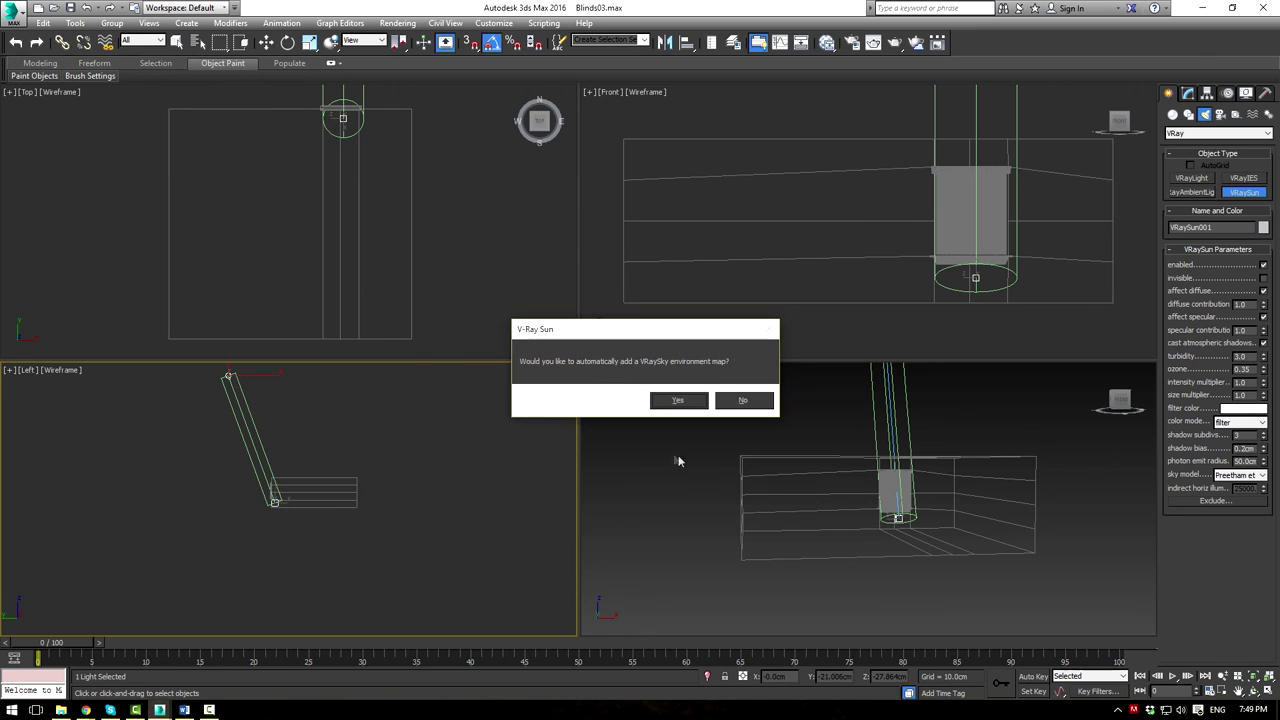
pyautogui.click(684, 402)
# Move the sun about 160 cm along negative X in the Top view so it shines through the window at an angle
pyautogui.moveTo(388, 189); pyautogui.dragTo(364, 412, button='middle')
pyautogui.scroll(-2, 360, 239)
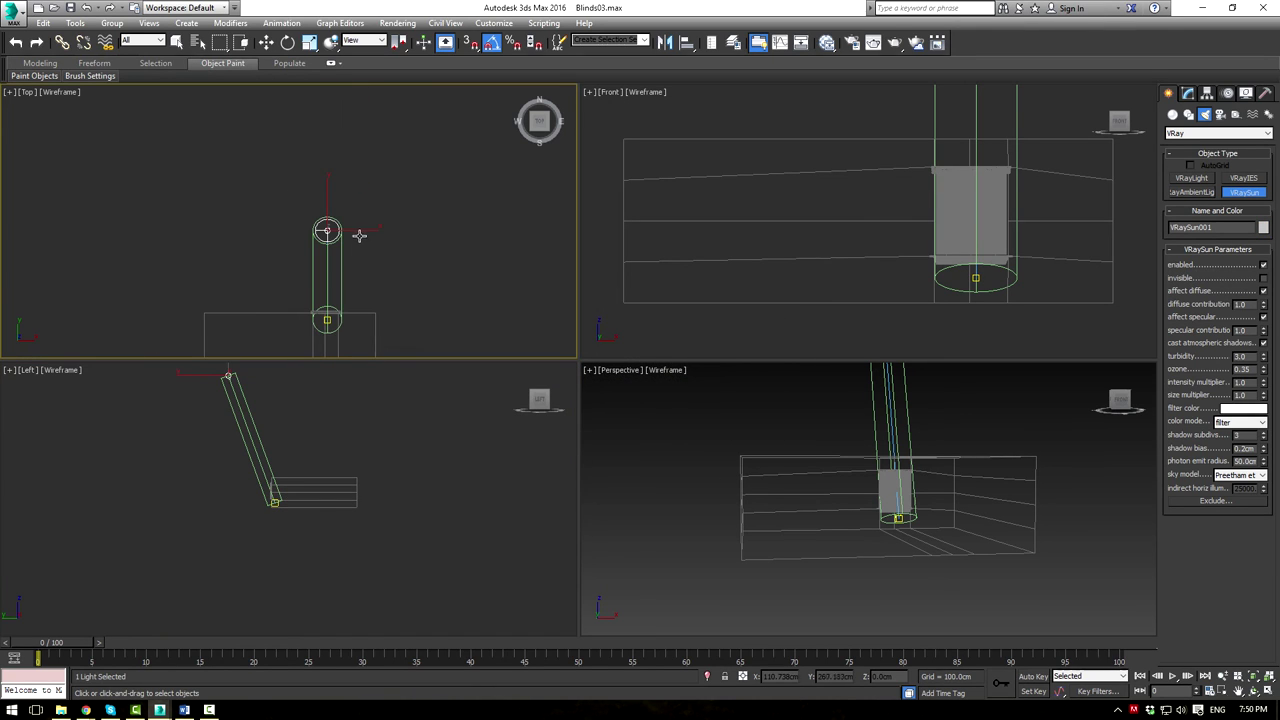
pyautogui.press('w')
pyautogui.moveTo(359, 237); pyautogui.dragTo(314, 240)
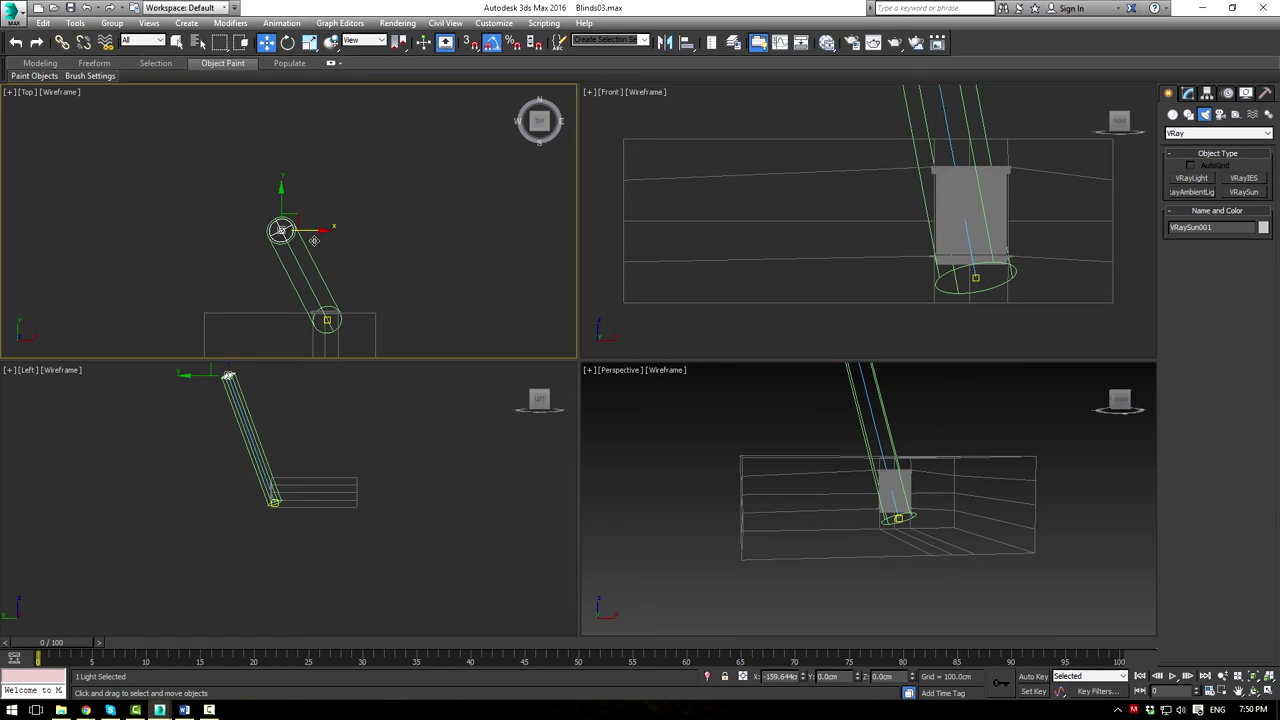
pyautogui.click(400, 242)
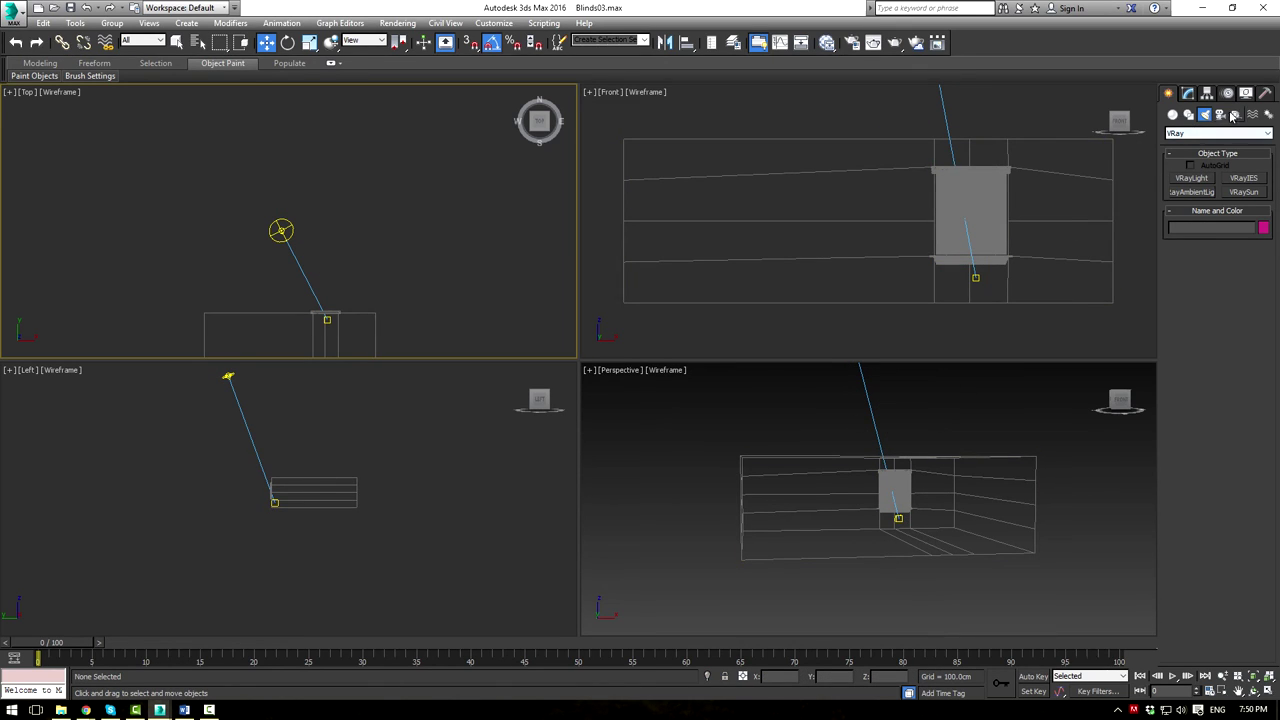
# Create a Physical camera in the Top view aimed at the window from about 439 cm, and show its view in the perspective viewport
pyautogui.click(1219, 115)
pyautogui.click(1192, 179)
pyautogui.moveTo(296, 281); pyautogui.dragTo(322, 115, button='middle')
pyautogui.scroll(3, 347, 247)
pyautogui.moveTo(264, 233); pyautogui.dragTo(254, 281, button='middle')
pyautogui.scroll(-2, 245, 300)
pyautogui.moveTo(222, 318); pyautogui.dragTo(319, 169)
pyautogui.rightClick(868, 540)
pyautogui.press('c')
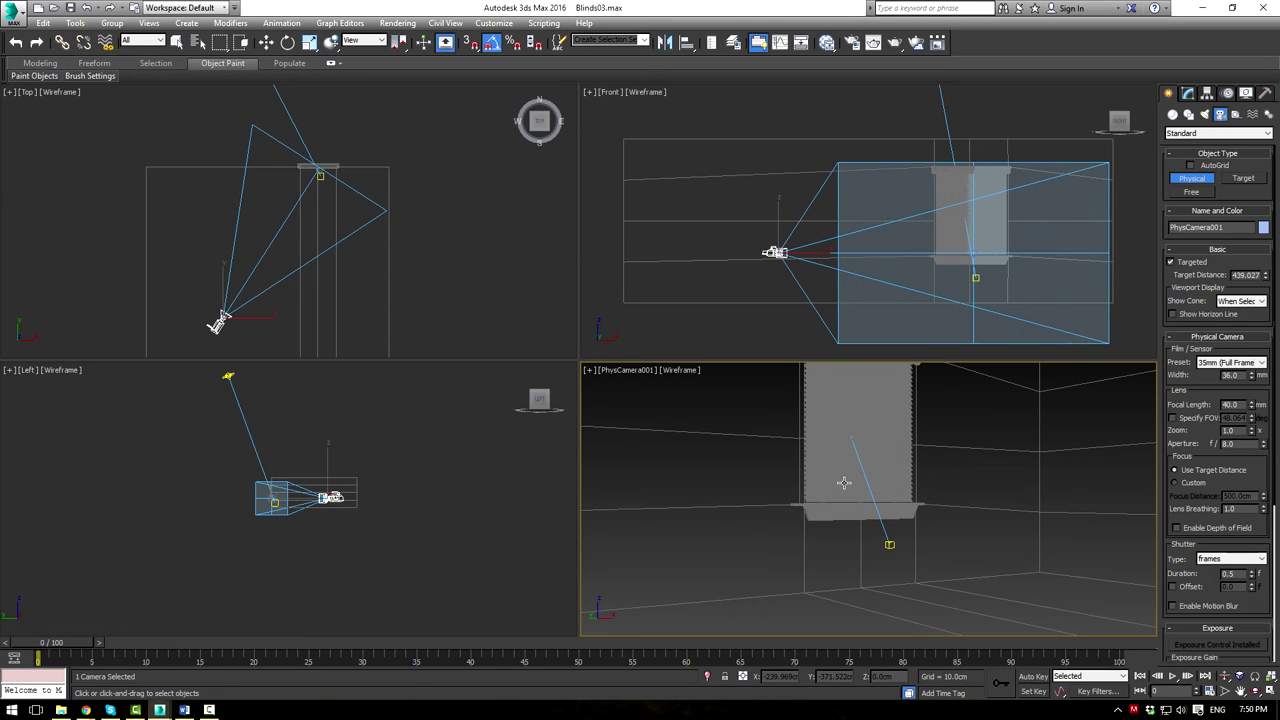
# Shade the camera view, frame the blinds by panning and dollying the camera closer, and raise the camera to about 88 cm
pyautogui.press('F3')
pyautogui.moveTo(855, 463); pyautogui.dragTo(847, 512, button='middle')
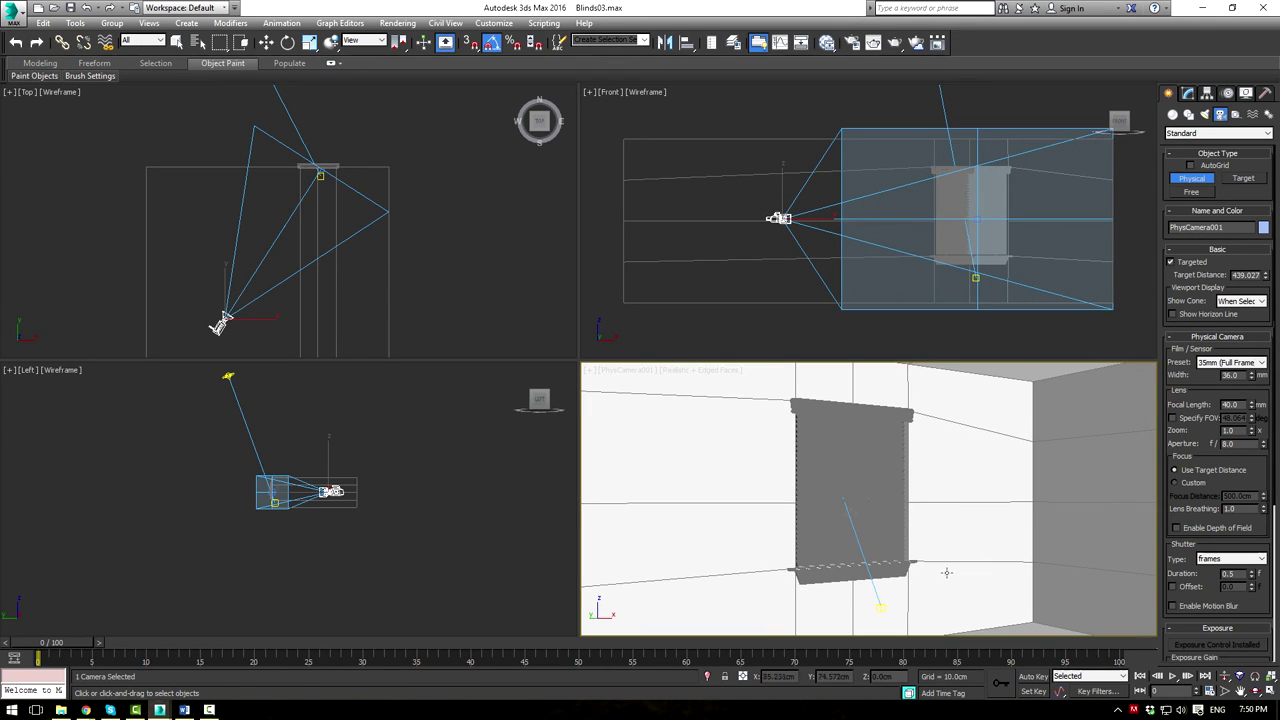
pyautogui.click(1226, 678)
pyautogui.moveTo(849, 520); pyautogui.dragTo(852, 486)
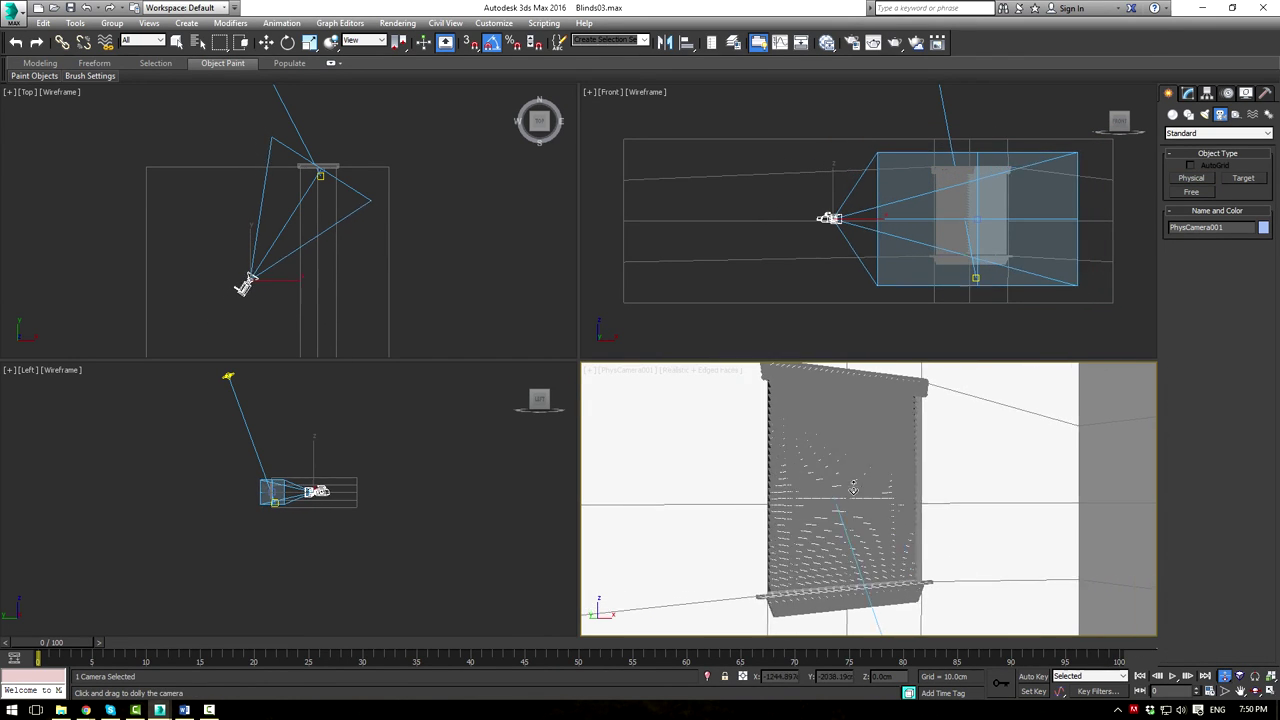
pyautogui.rightClick(438, 327)
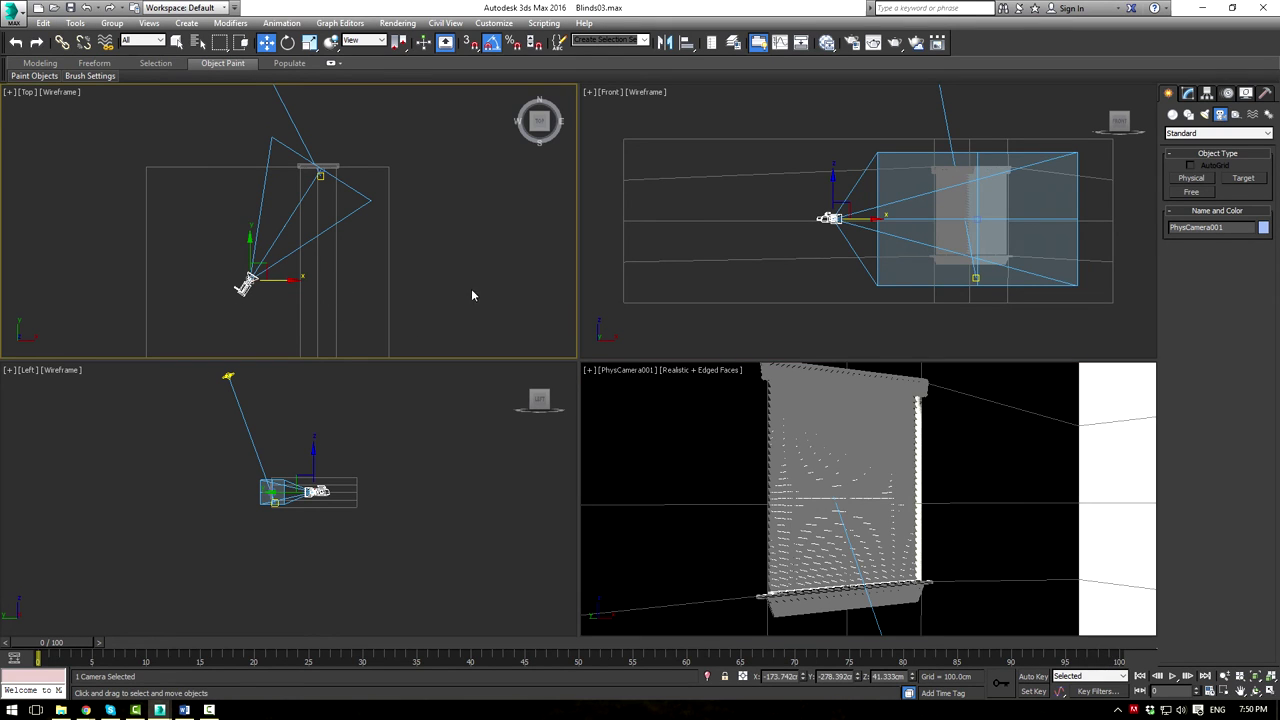
pyautogui.click(838, 200)
pyautogui.moveTo(838, 200); pyautogui.dragTo(838, 166)
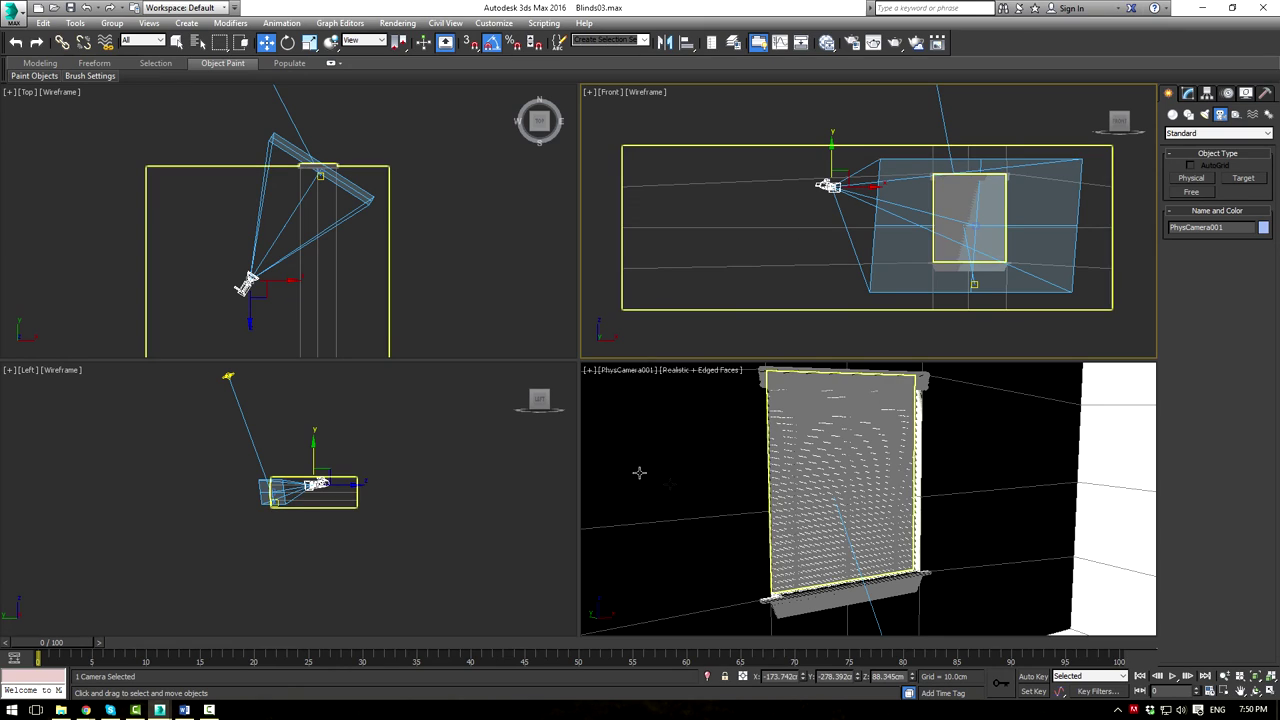
# Create a VRayLight beside the window in the Top view and set its type to Disc, with a radius of about 8.4 cm
pyautogui.click(1205, 116)
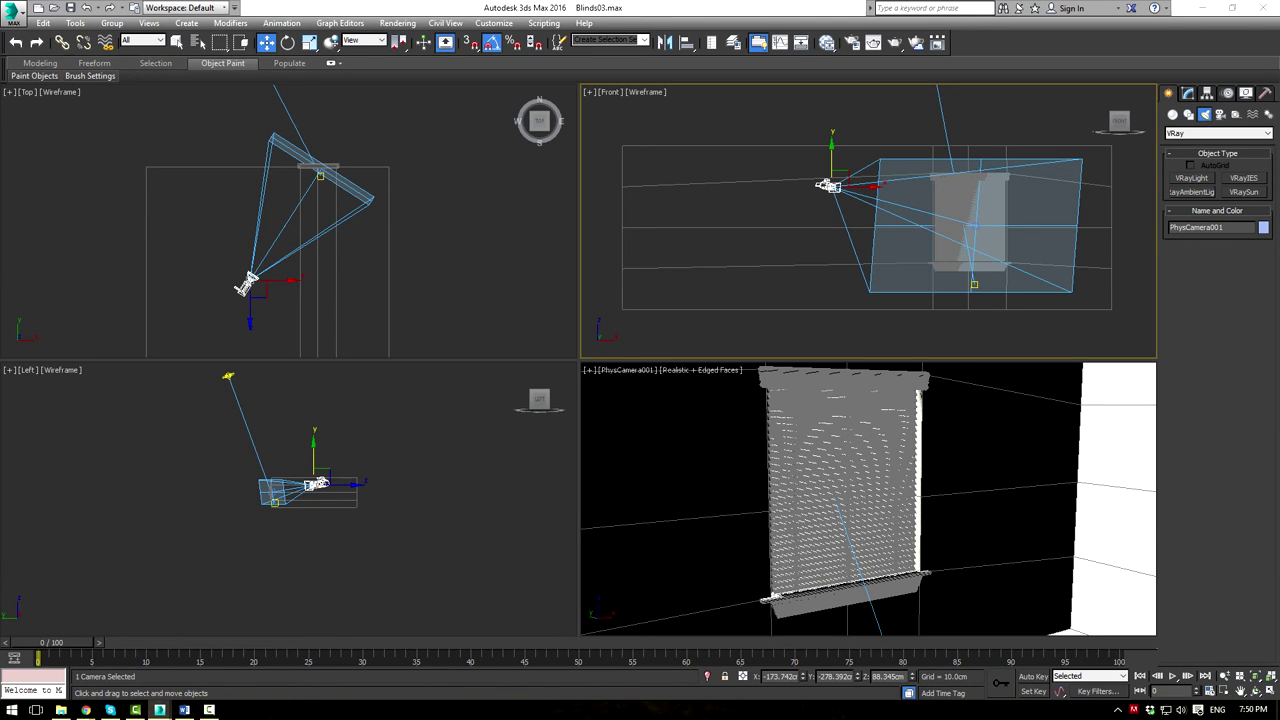
pyautogui.click(1194, 133)
pyautogui.click(1198, 177)
pyautogui.click(1195, 181)
pyautogui.scroll(4, 354, 178)
pyautogui.moveTo(368, 173); pyautogui.dragTo(389, 193)
pyautogui.click(1204, 283)
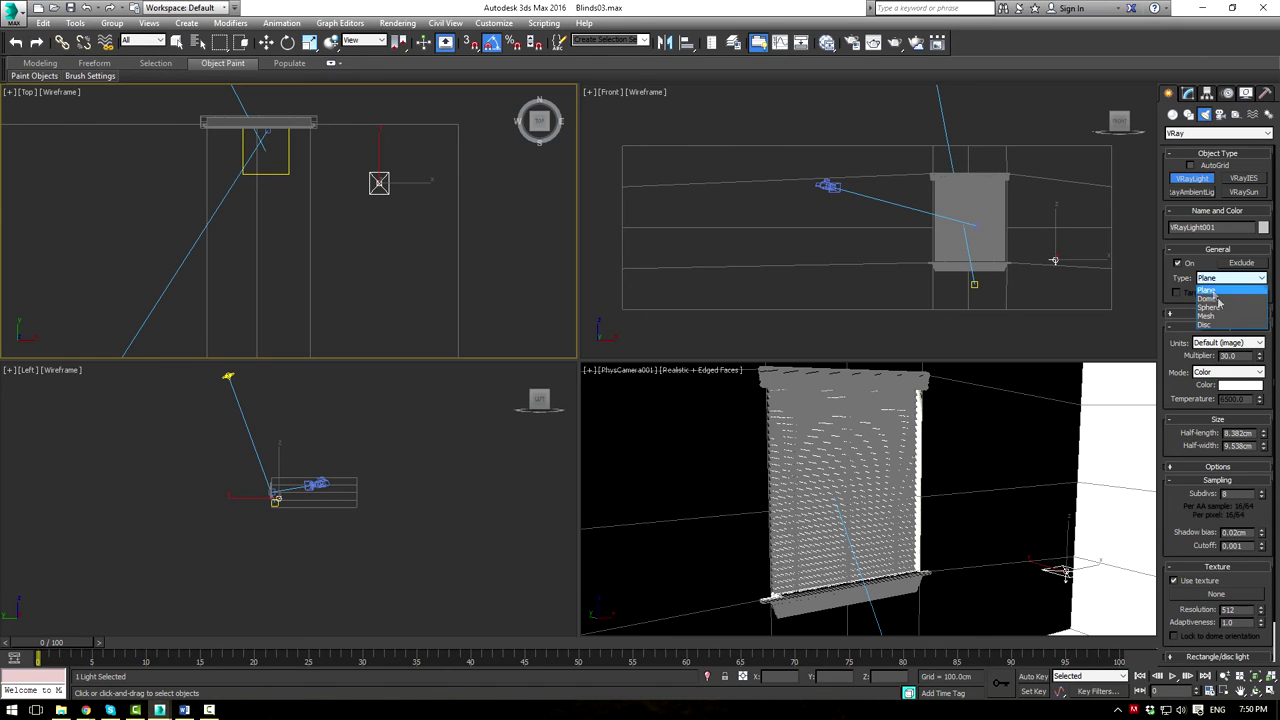
pyautogui.click(1212, 325)
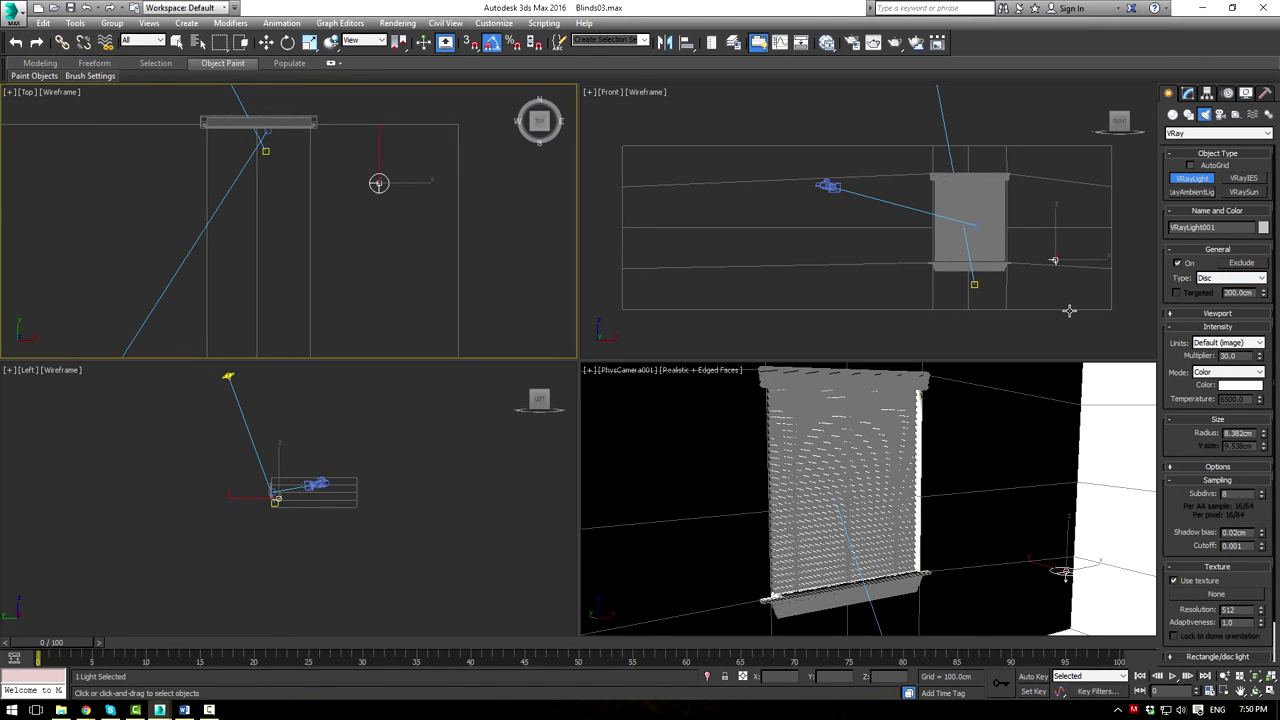
# Move the disc light up in the Front view to just below the ceiling, at a height of about 136 cm
pyautogui.scroll(2, 1064, 261)
pyautogui.moveTo(1064, 261); pyautogui.dragTo(871, 240, button='middle')
pyautogui.scroll(2, 869, 218)
pyautogui.moveTo(882, 289); pyautogui.dragTo(897, 315, button='middle')
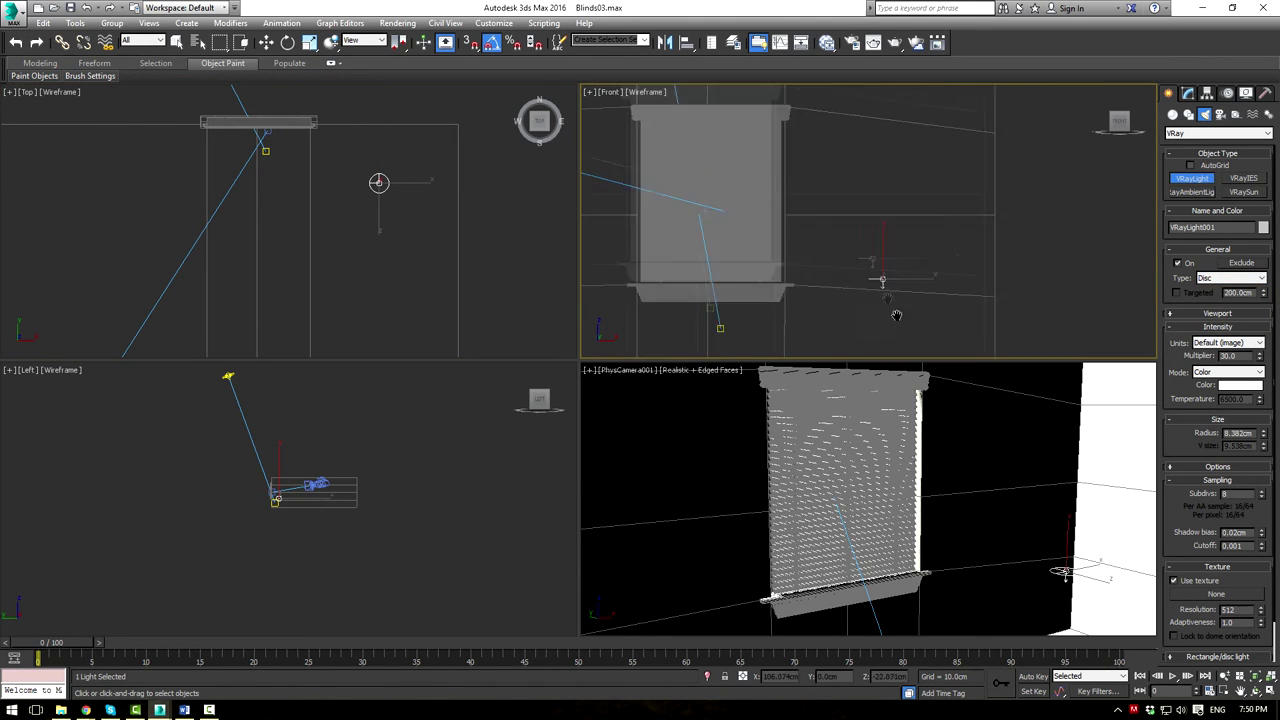
pyautogui.scroll(-2, 899, 316)
pyautogui.press('w')
pyautogui.moveTo(903, 267); pyautogui.dragTo(868, 105)
# Set the disc light's units to Luminous power, its multiplier to 1200, and its color mode to Temperature at 6000
pyautogui.click(1187, 93)
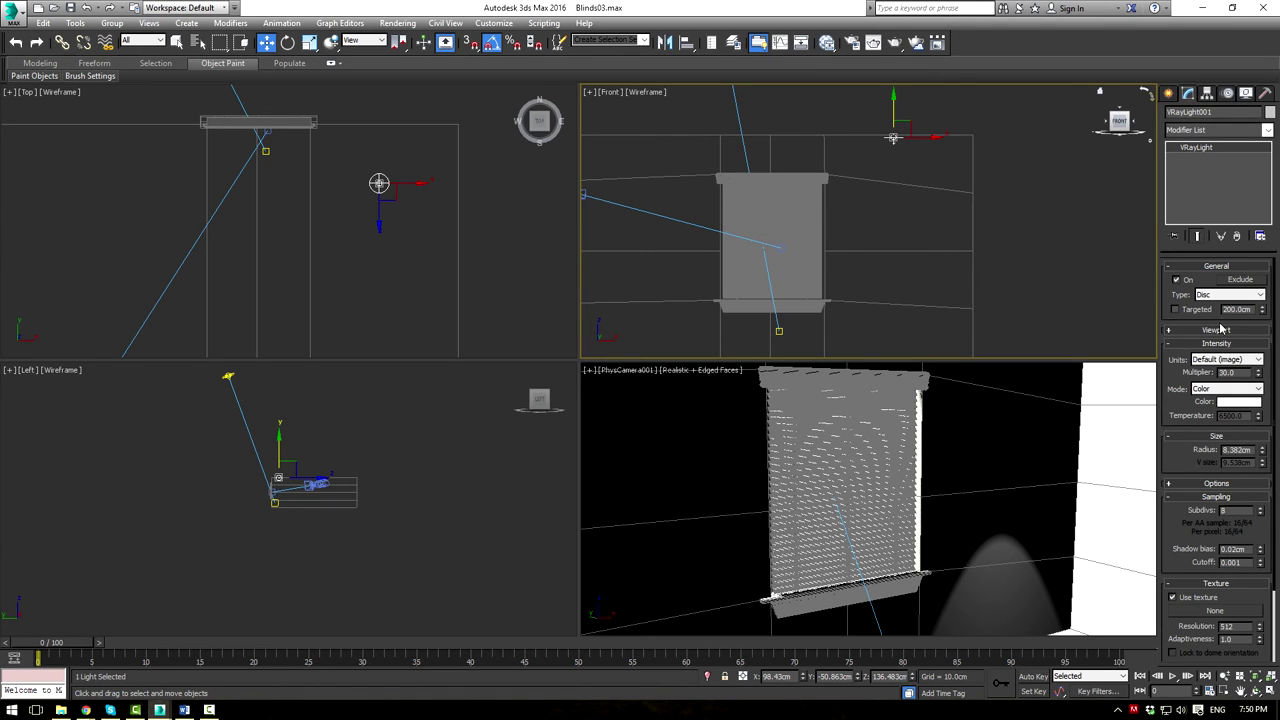
pyautogui.click(1232, 362)
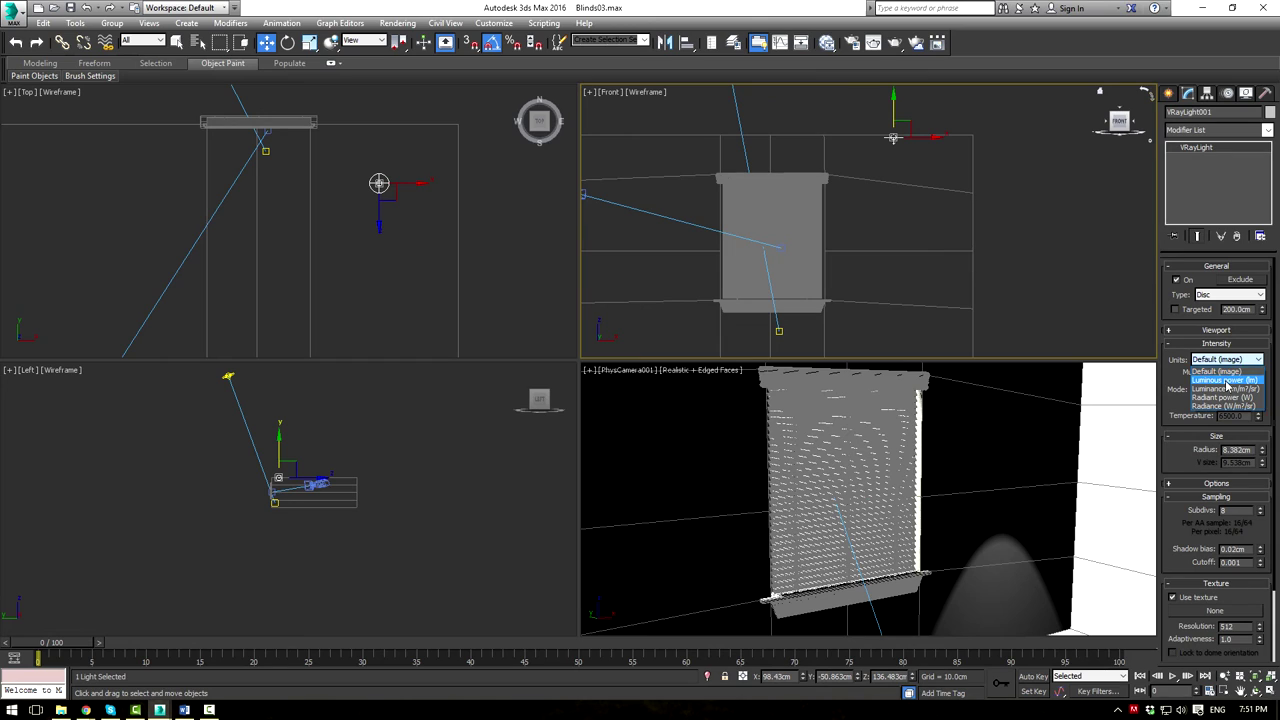
pyautogui.click(1226, 380)
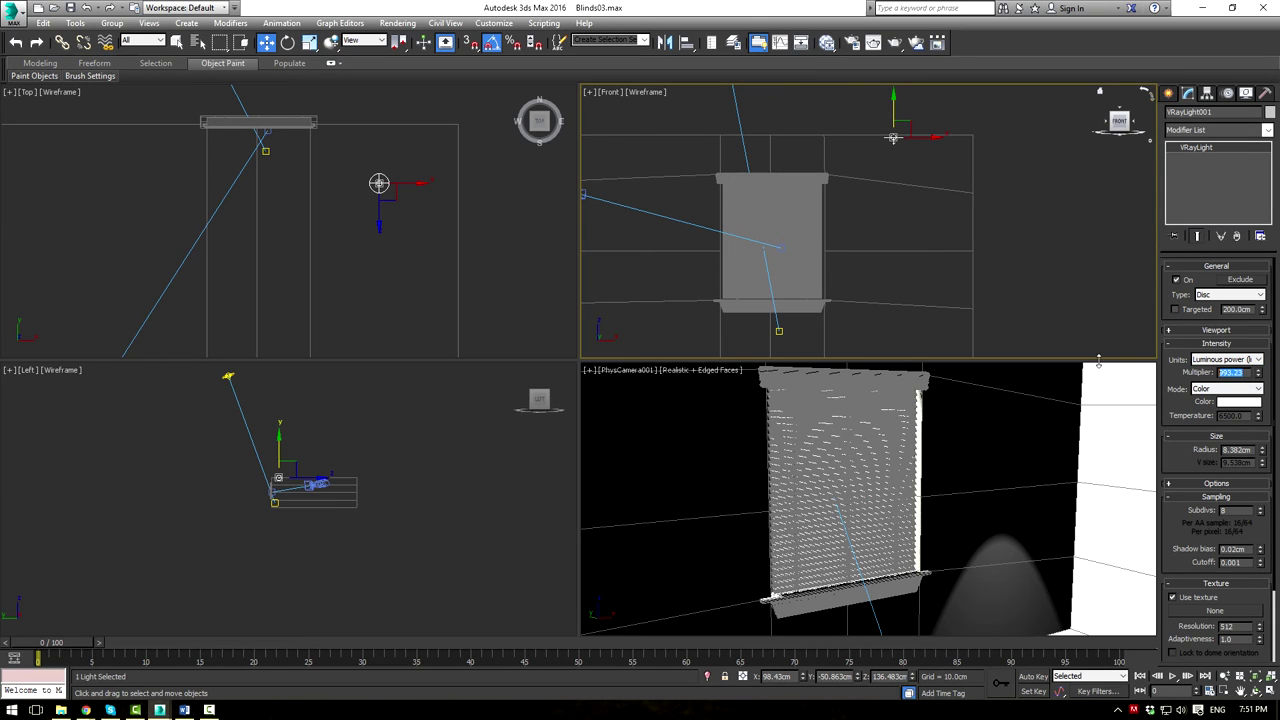
pyautogui.press('Return')
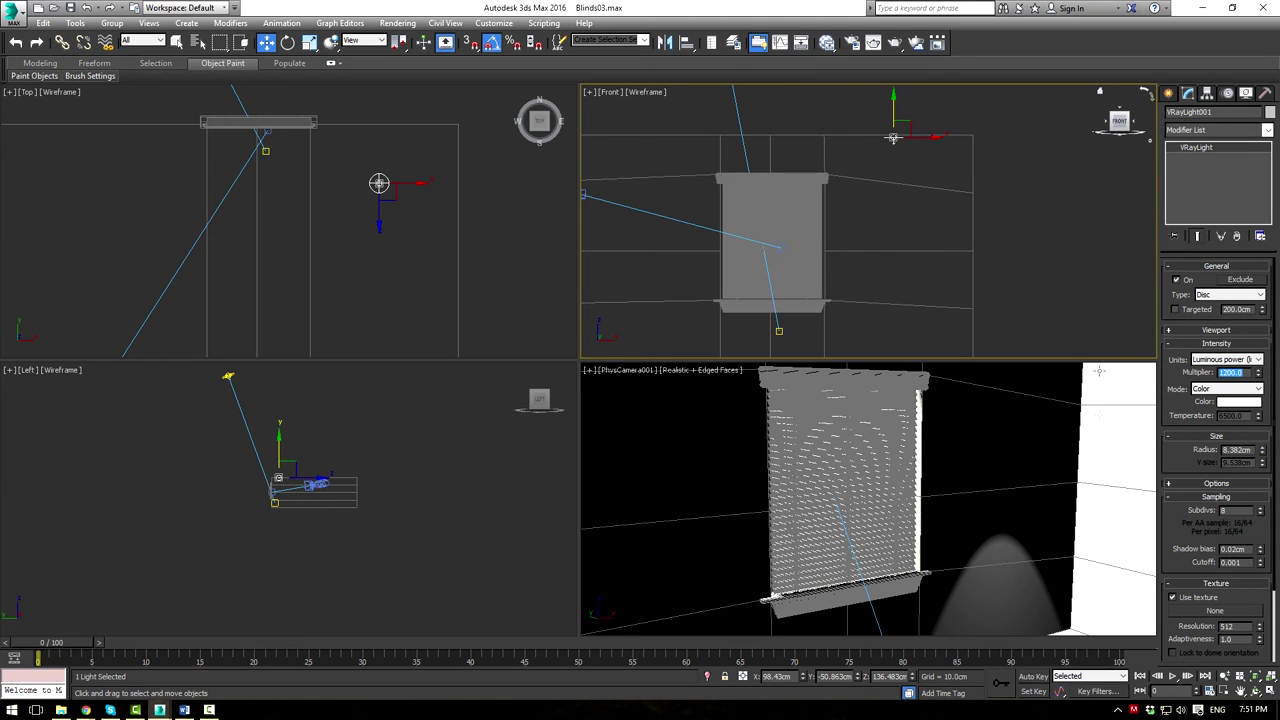
pyautogui.click(1238, 392)
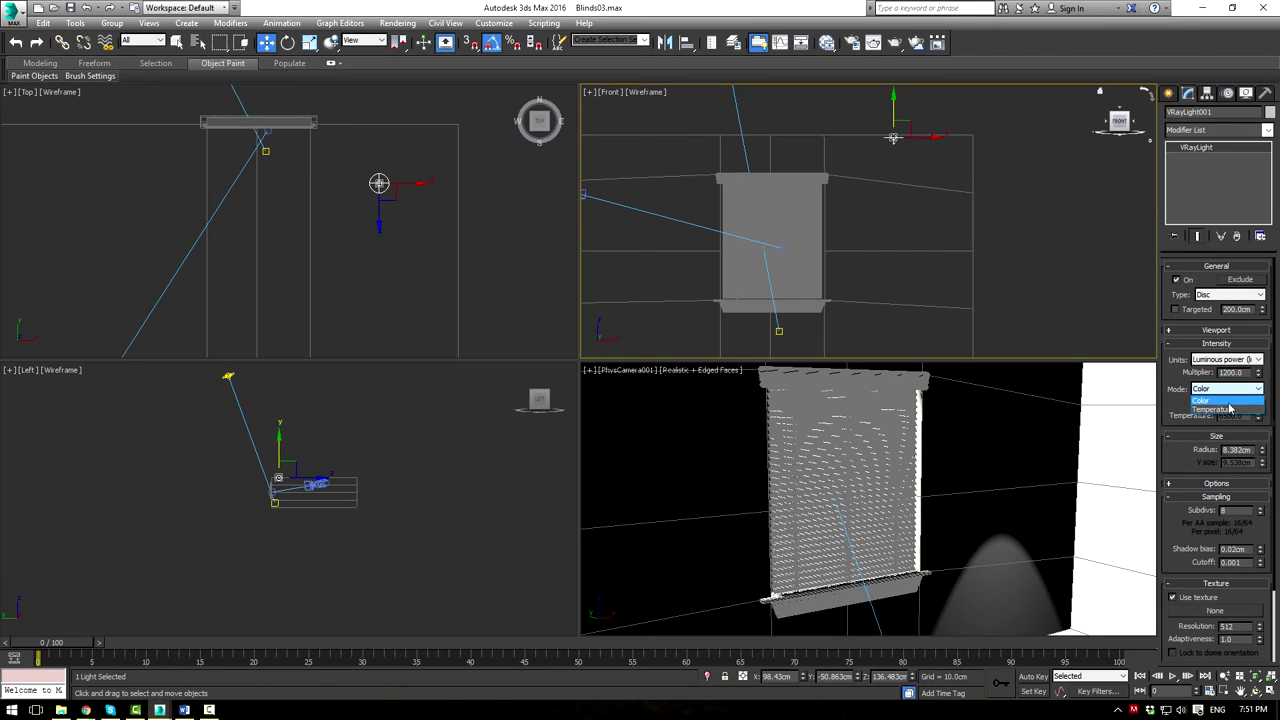
pyautogui.click(1237, 414)
pyautogui.moveTo(1245, 412); pyautogui.dragTo(1074, 391)
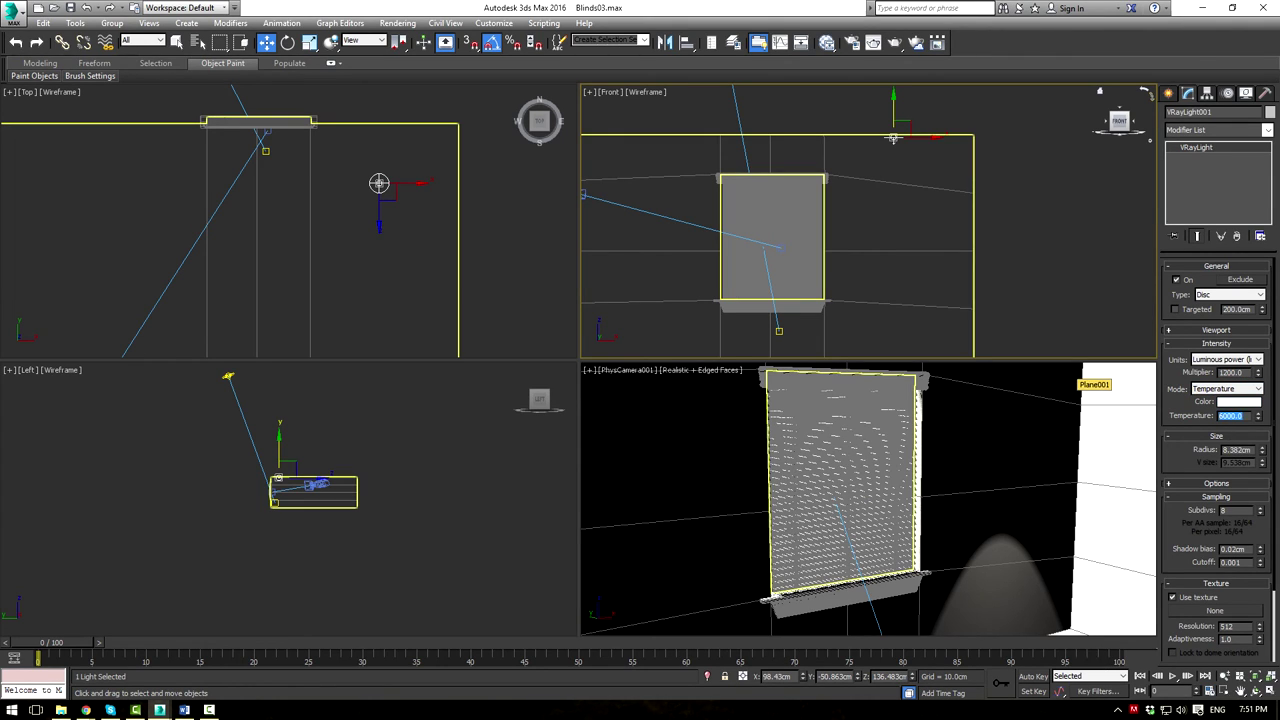
# Clone the disc light as two instances spaced about 145 cm apart along the room's depth, away from the window wall
pyautogui.scroll(-5, 440, 230)
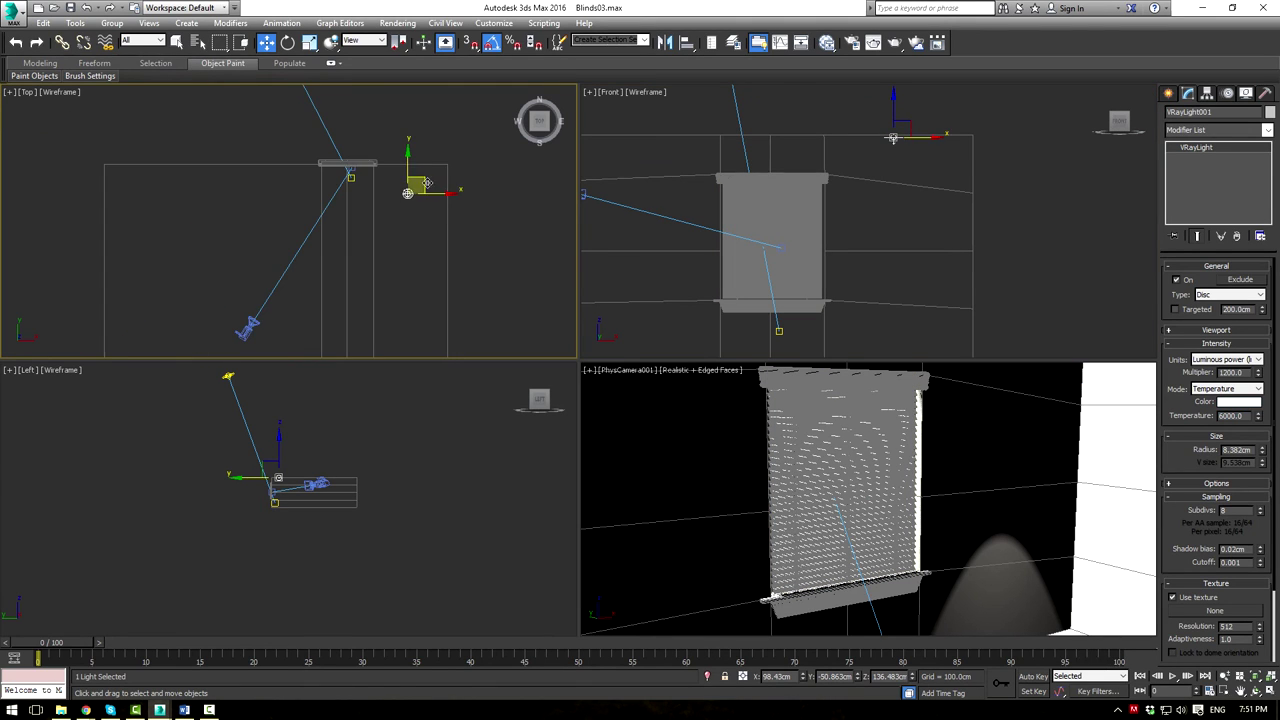
pyautogui.keyDown('shift'); pyautogui.moveTo(403, 150); pyautogui.dragTo(403, 243); pyautogui.keyUp('shift')
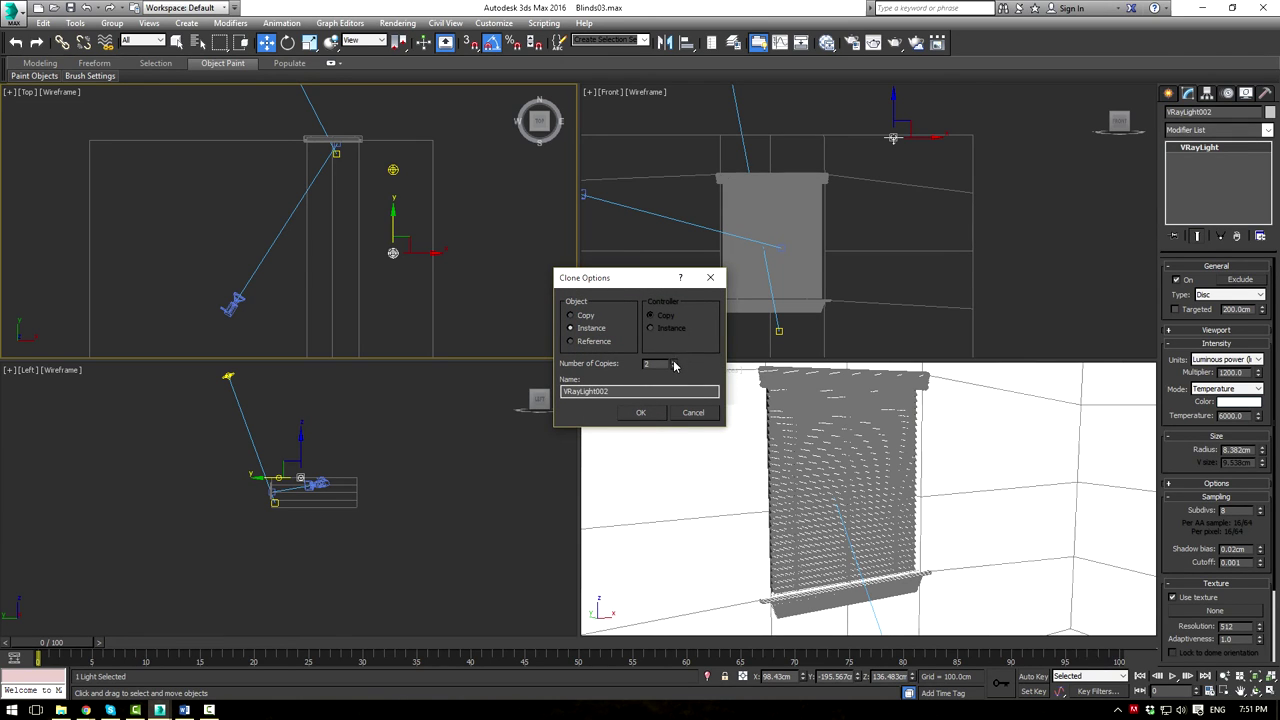
pyautogui.click(641, 412)
pyautogui.click(418, 251)
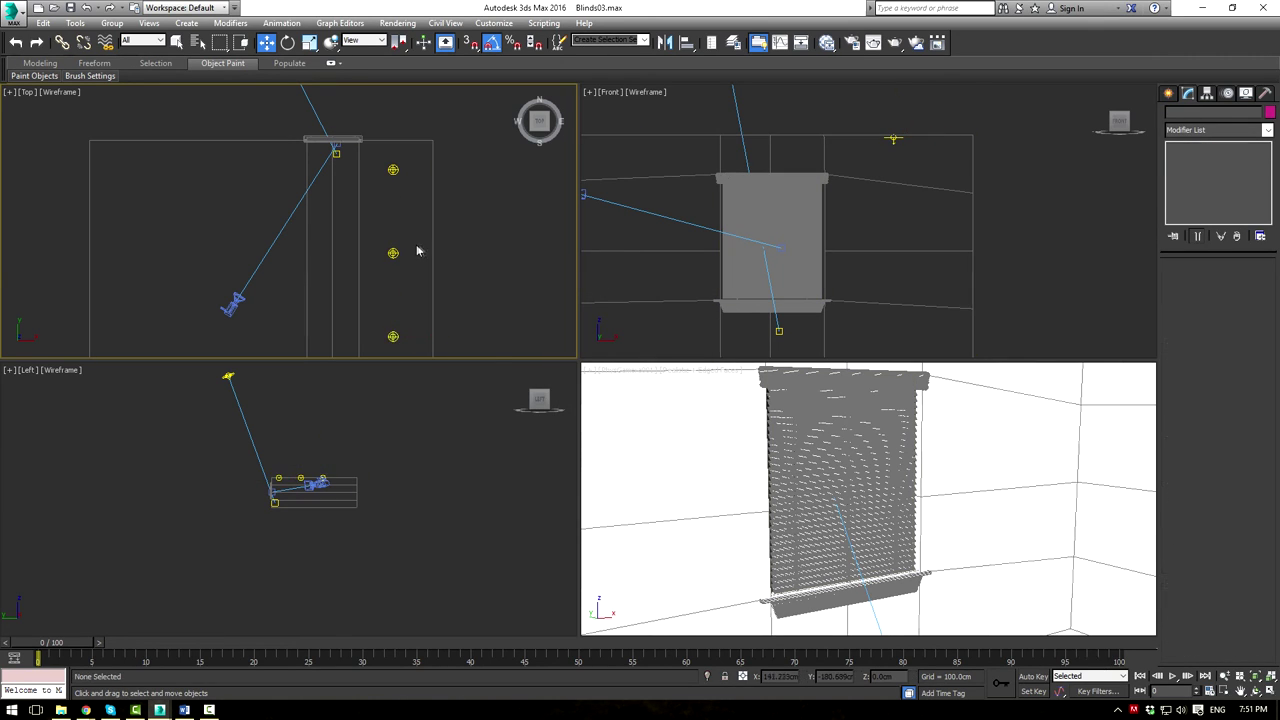
# Clone the three disc lights sideways across the room as two evenly spaced instance sets, making a three-by-three ceiling grid in the Top view
pyautogui.moveTo(418, 251); pyautogui.dragTo(404, 222, button='middle')
pyautogui.moveTo(362, 296); pyautogui.dragTo(366, 316)
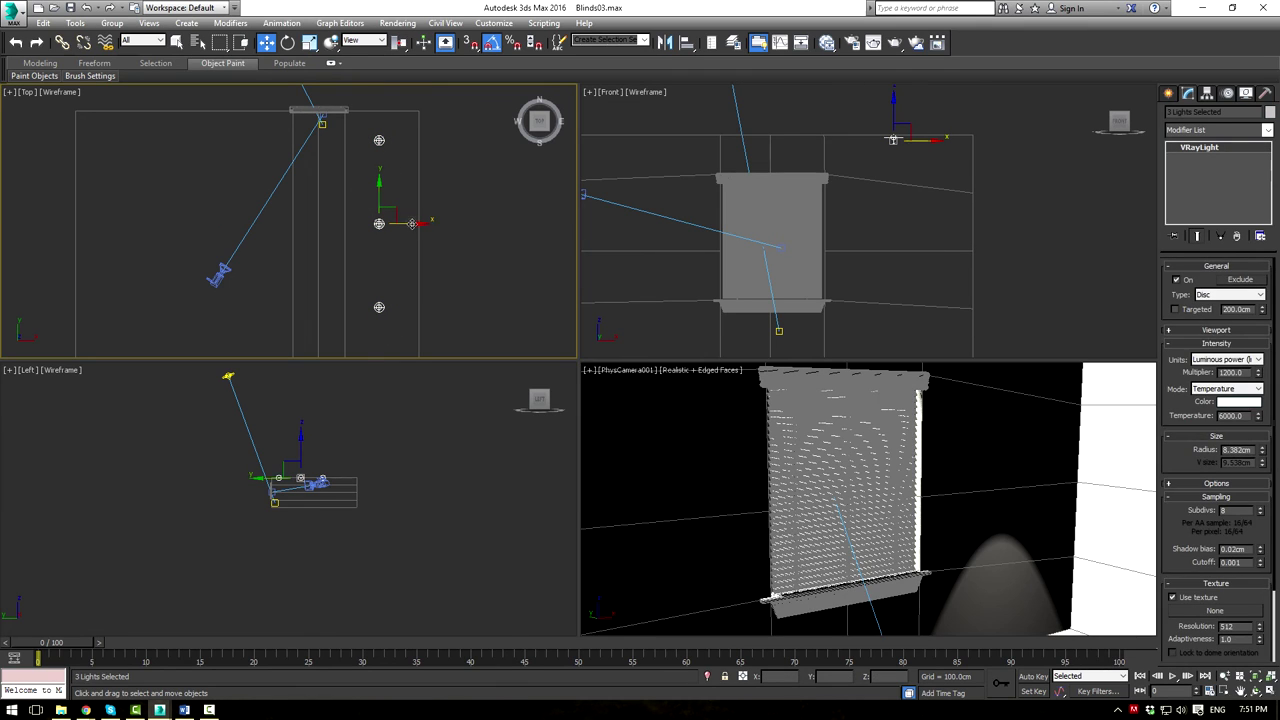
pyautogui.keyDown('shift'); pyautogui.moveTo(248, 220); pyautogui.dragTo(268, 226); pyautogui.keyUp('shift')
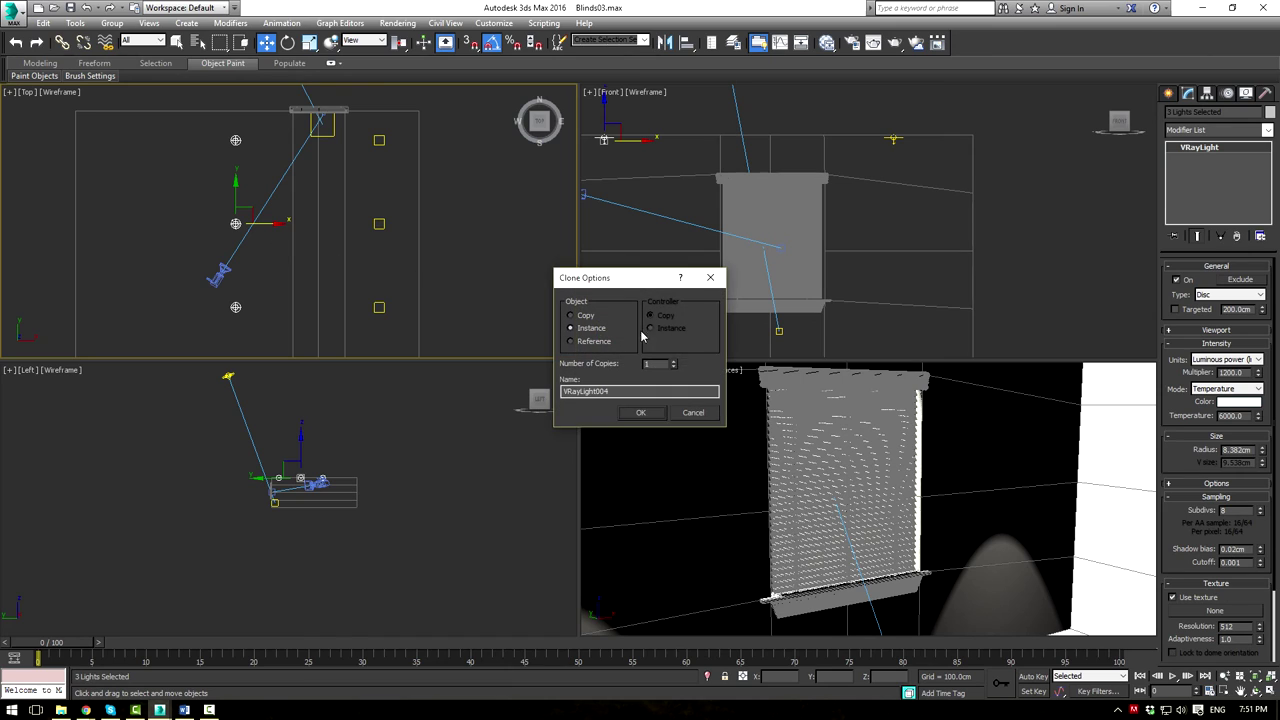
pyautogui.click(643, 412)
pyautogui.click(456, 205)
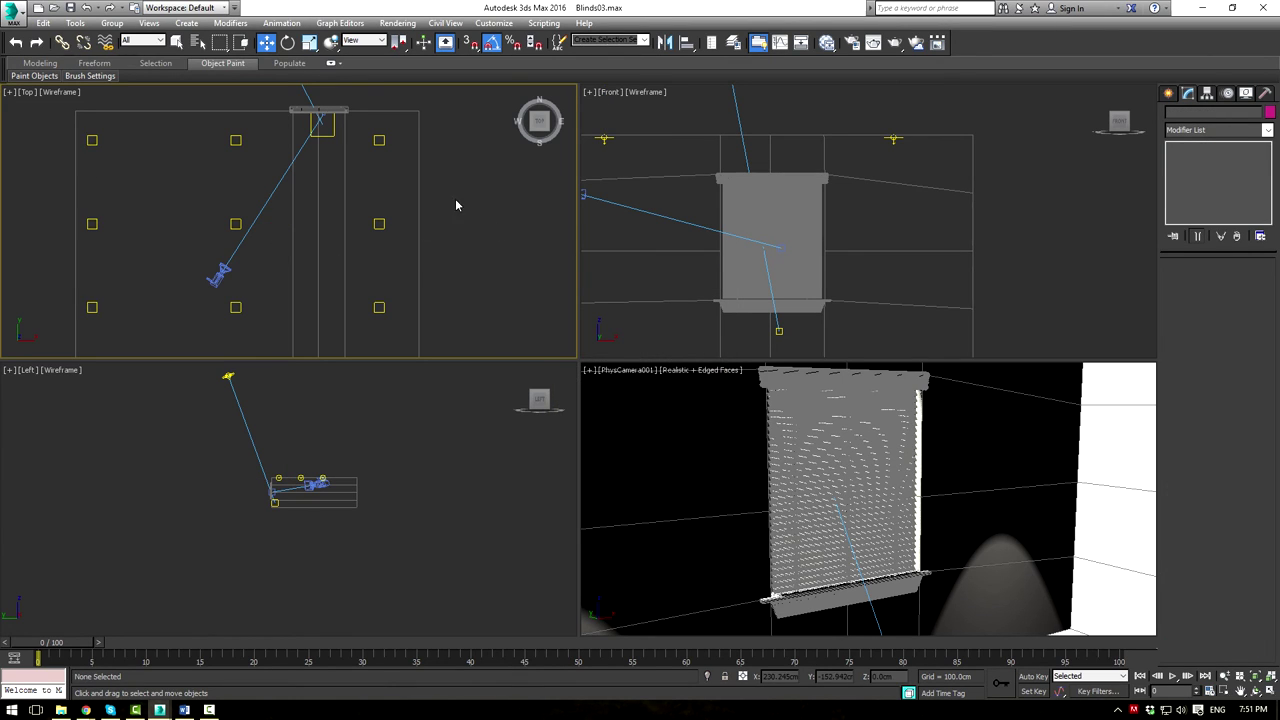
pyautogui.scroll(-3, 401, 240)
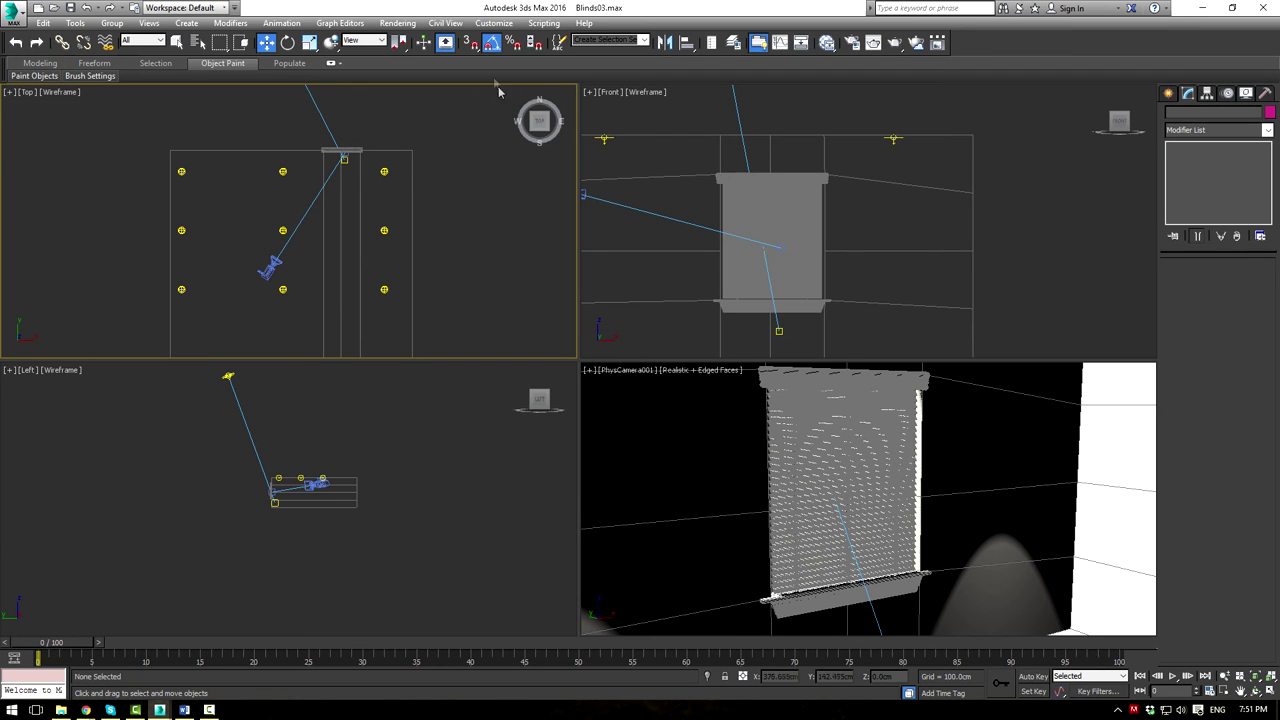
# Open the Environment and Effects settings and place the dialog so its exposure control options are accessible
pyautogui.click(488, 24)
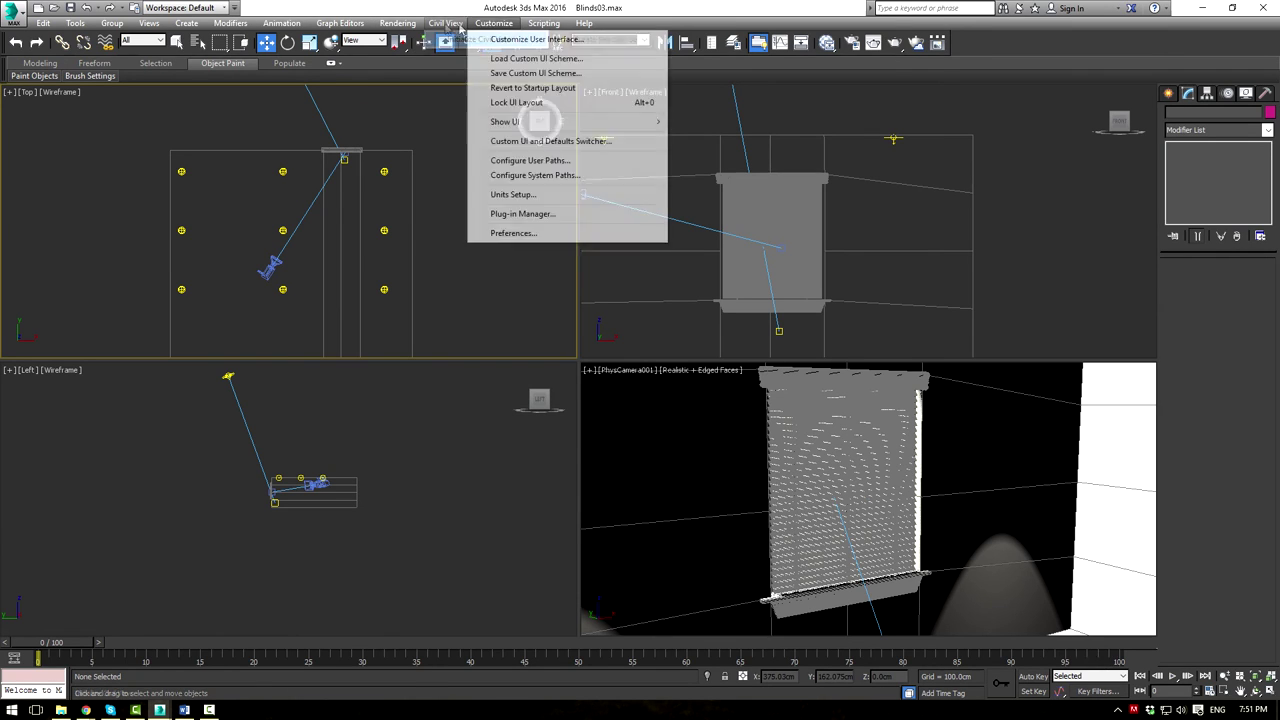
pyautogui.moveTo(398, 23)
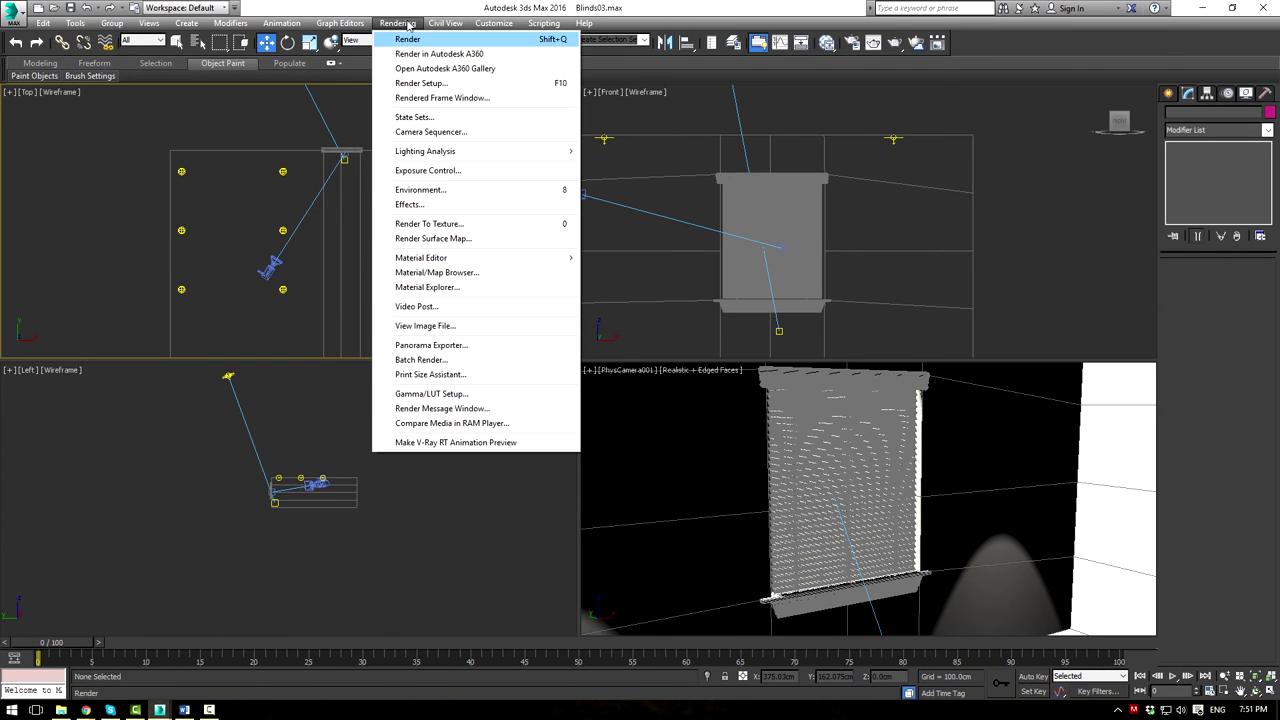
pyautogui.click(420, 189)
pyautogui.moveTo(541, 245); pyautogui.dragTo(555, 160)
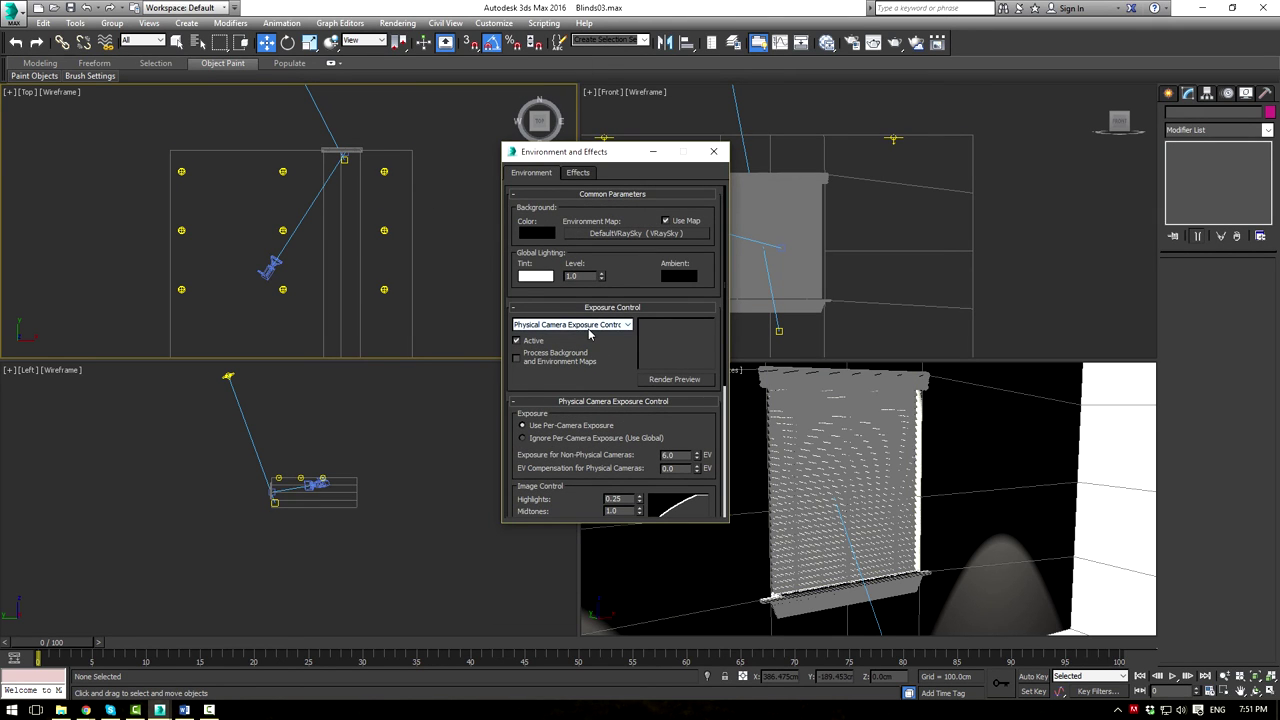
# Try VRay Exposure Control as the scene's exposure type, then return to Physical Camera Exposure Control
pyautogui.click(588, 326)
pyautogui.click(556, 397)
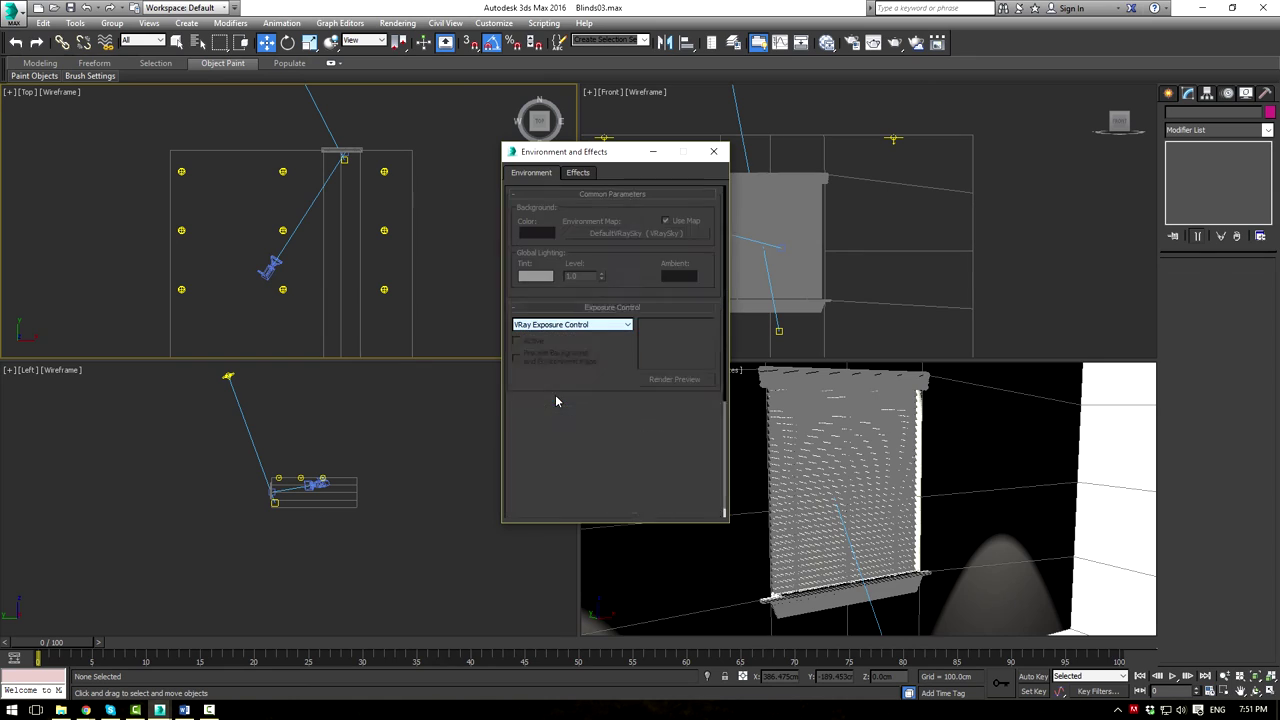
pyautogui.click(615, 327)
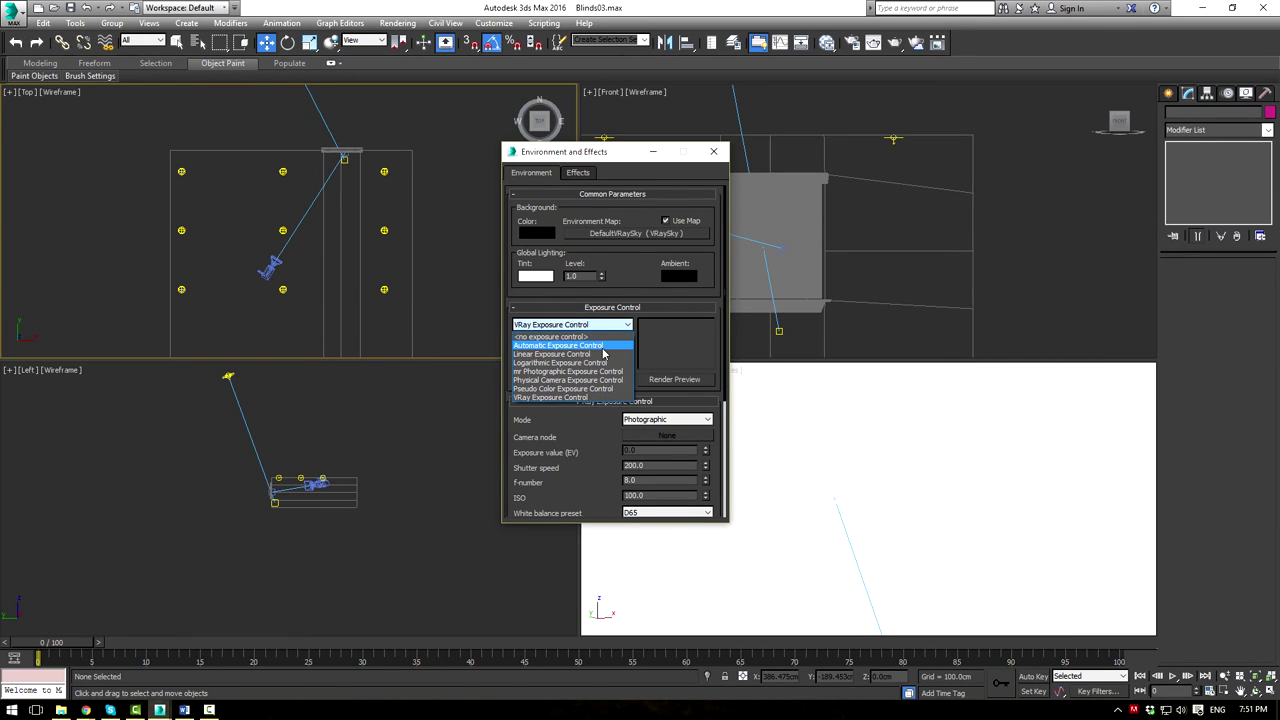
pyautogui.click(596, 381)
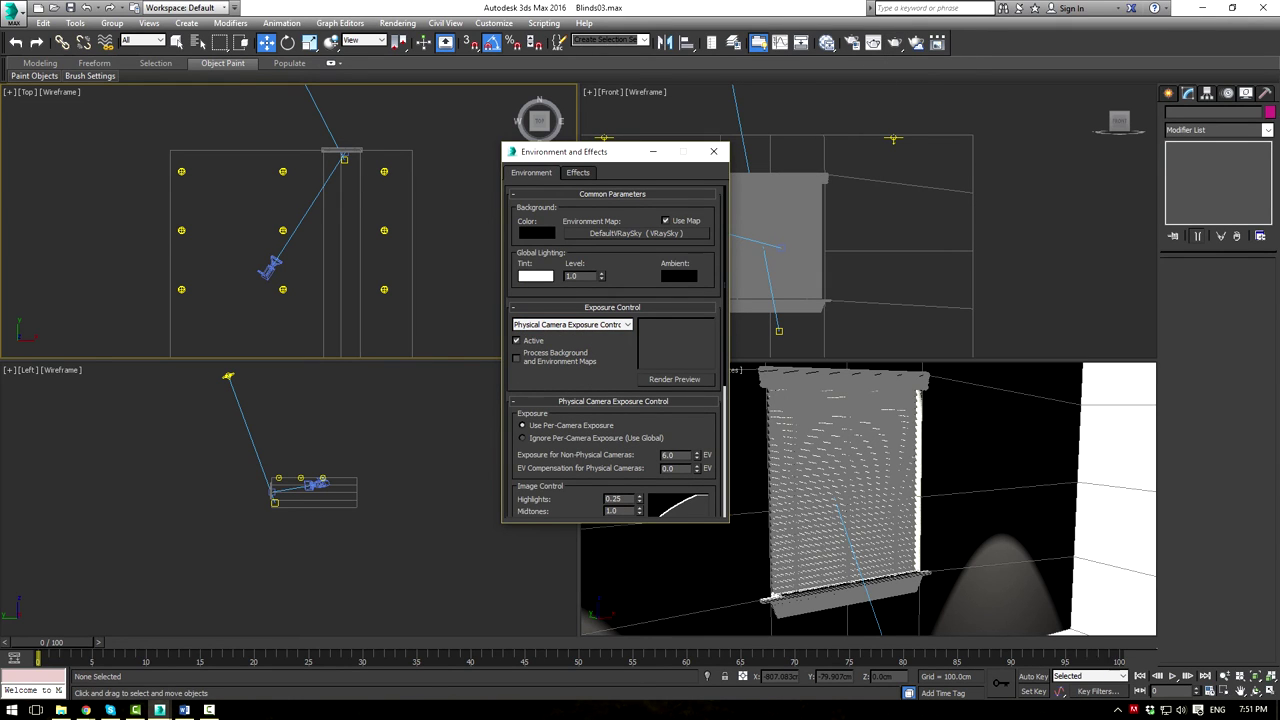
# Open Render Setup, make PhysCamera001 the view to render, run a test render, and close the frame buffer
pyautogui.click(220, 175)
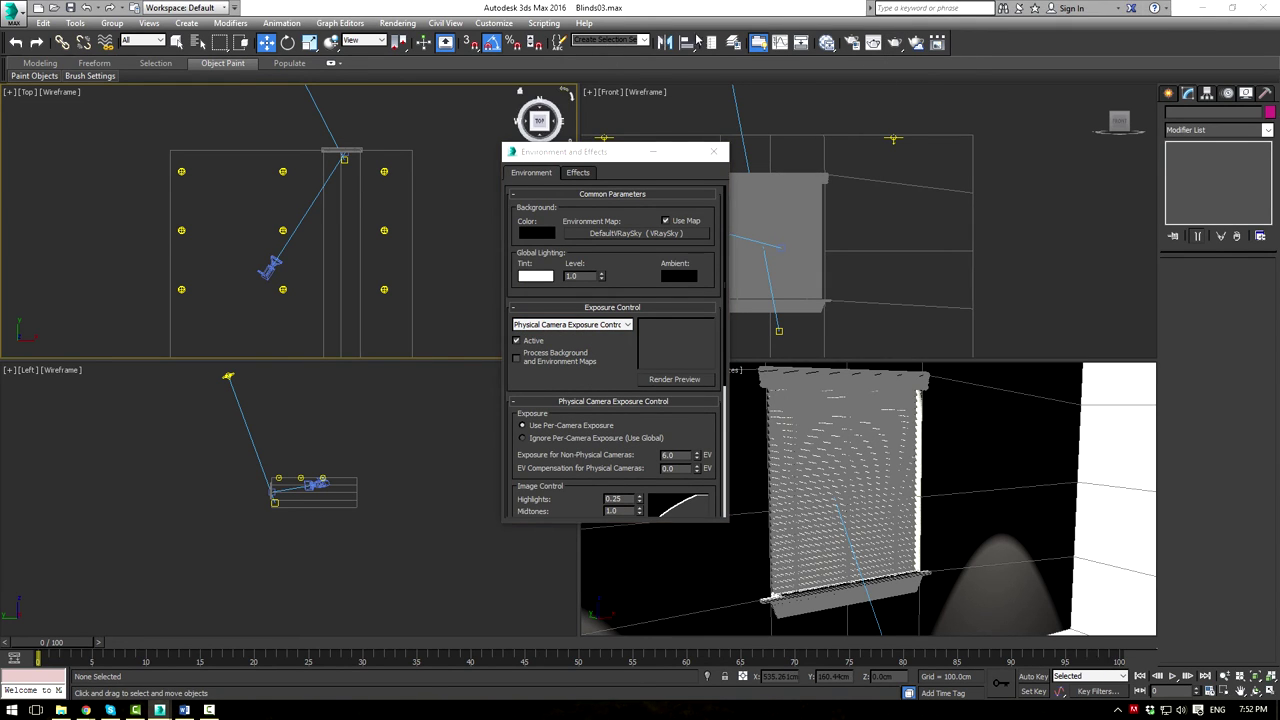
pyautogui.click(860, 47)
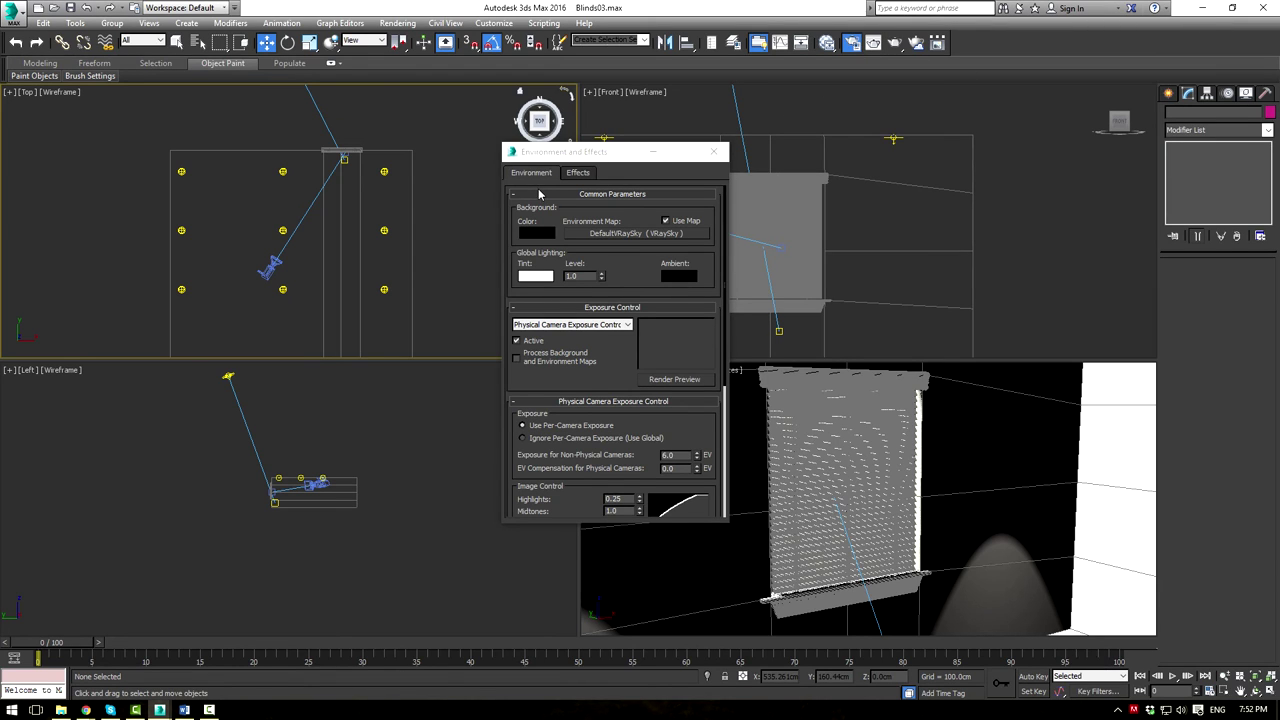
pyautogui.press('F10')
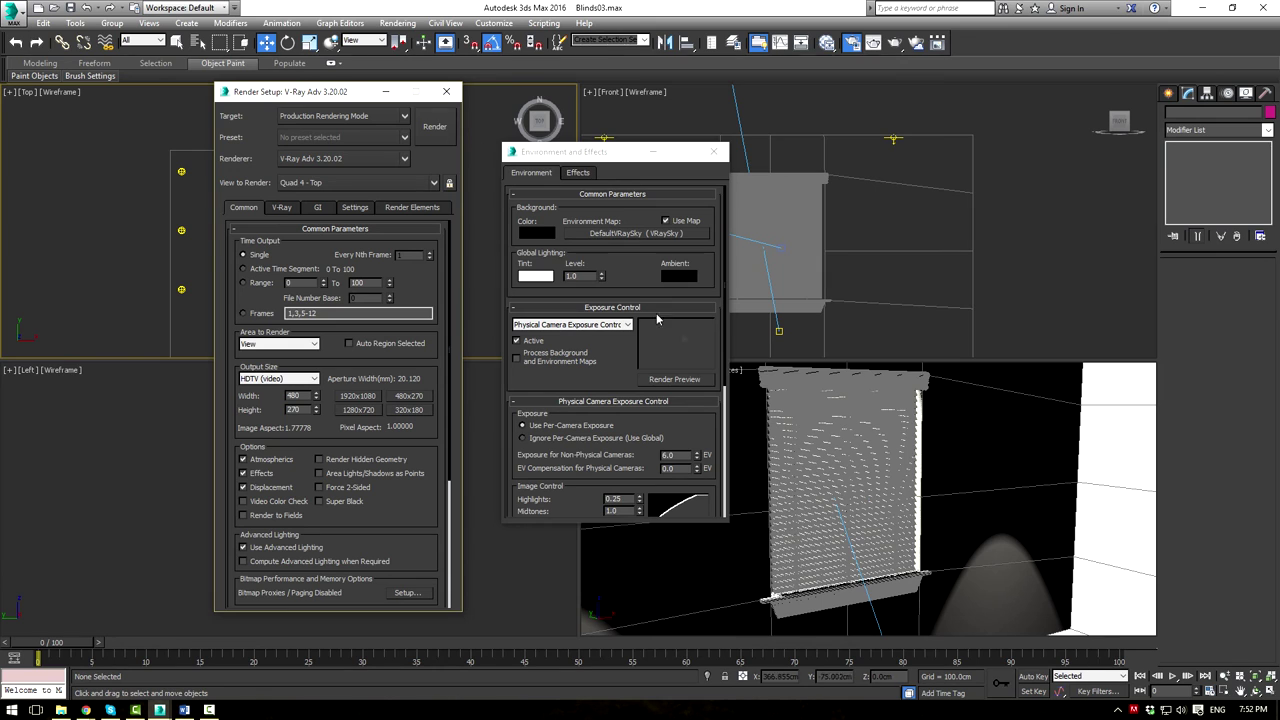
pyautogui.click(849, 422)
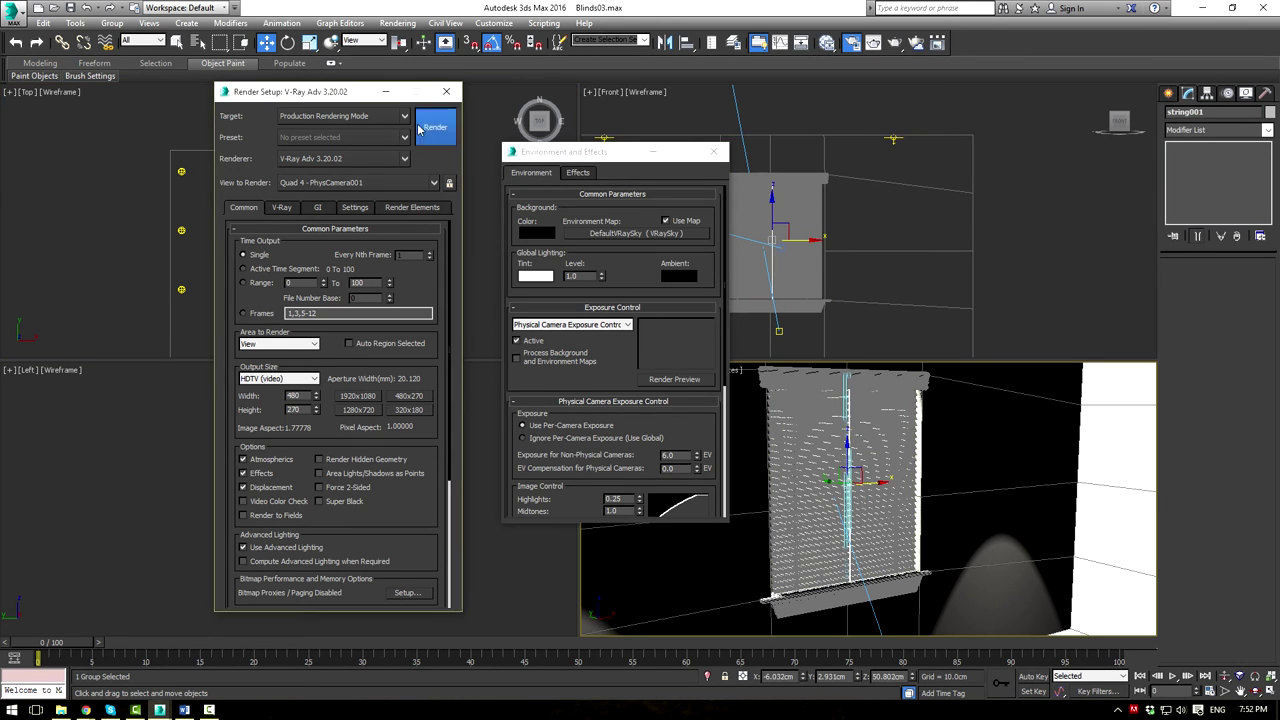
pyautogui.hotkey('shift', 'q')
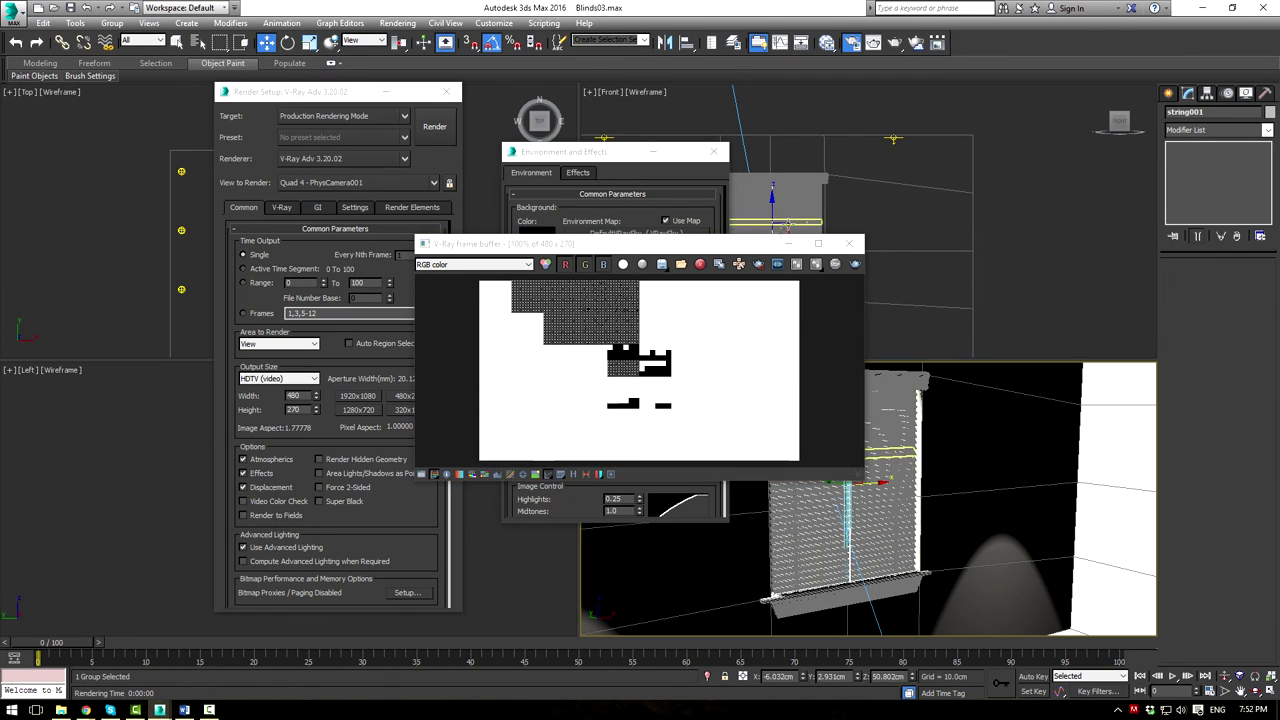
pyautogui.click(849, 243)
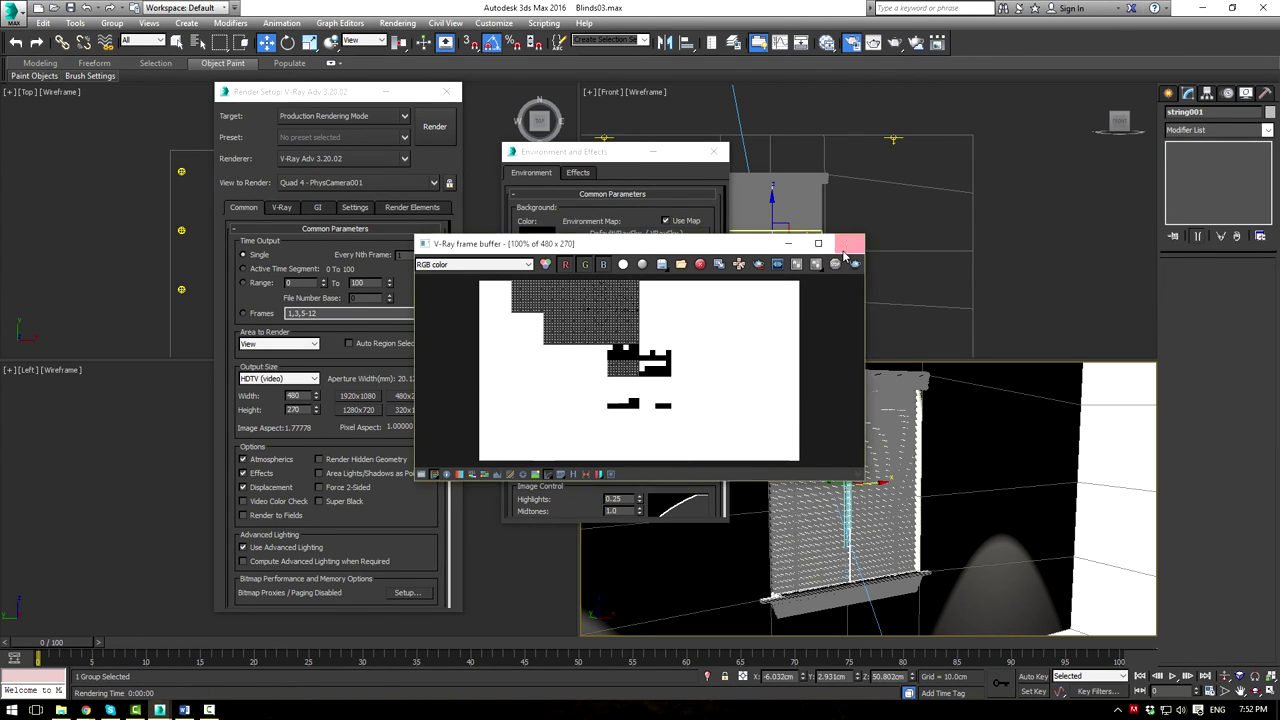
# Change the exposure type to VRay Exposure Control with a shutter speed of 40, and check it with a test render
pyautogui.click(546, 325)
pyautogui.click(549, 397)
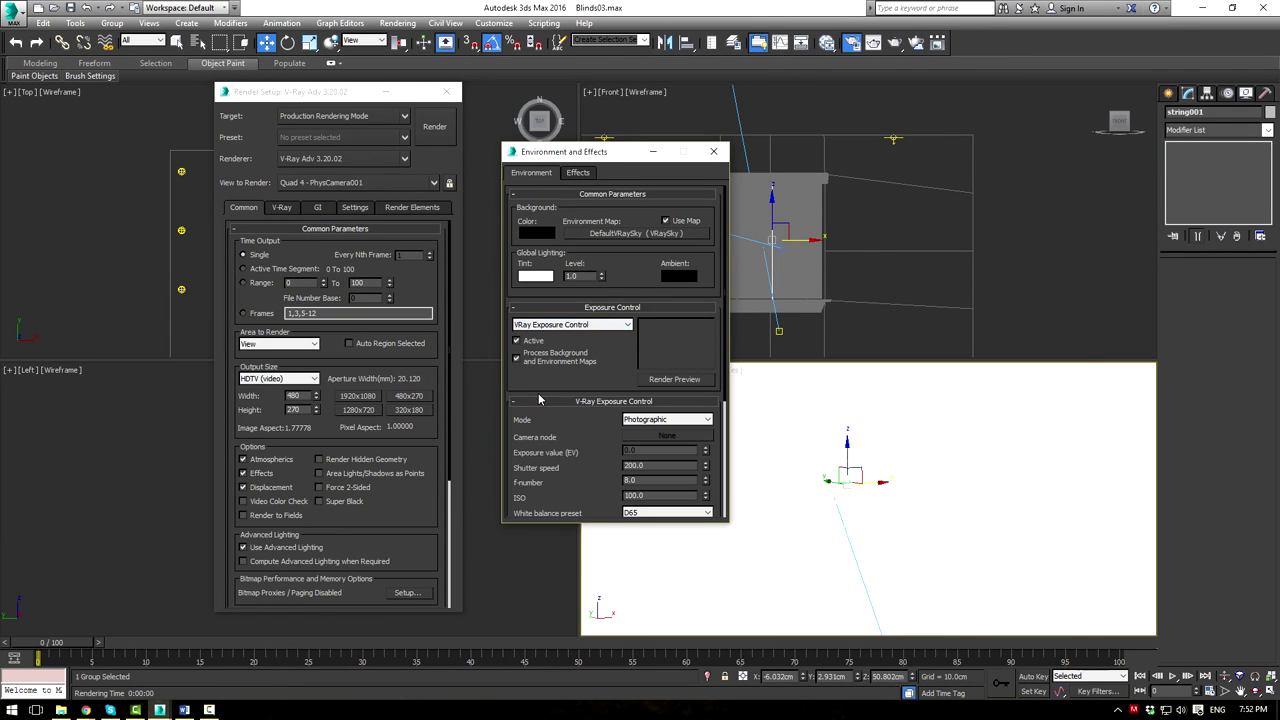
pyautogui.scroll(-2, 590, 384)
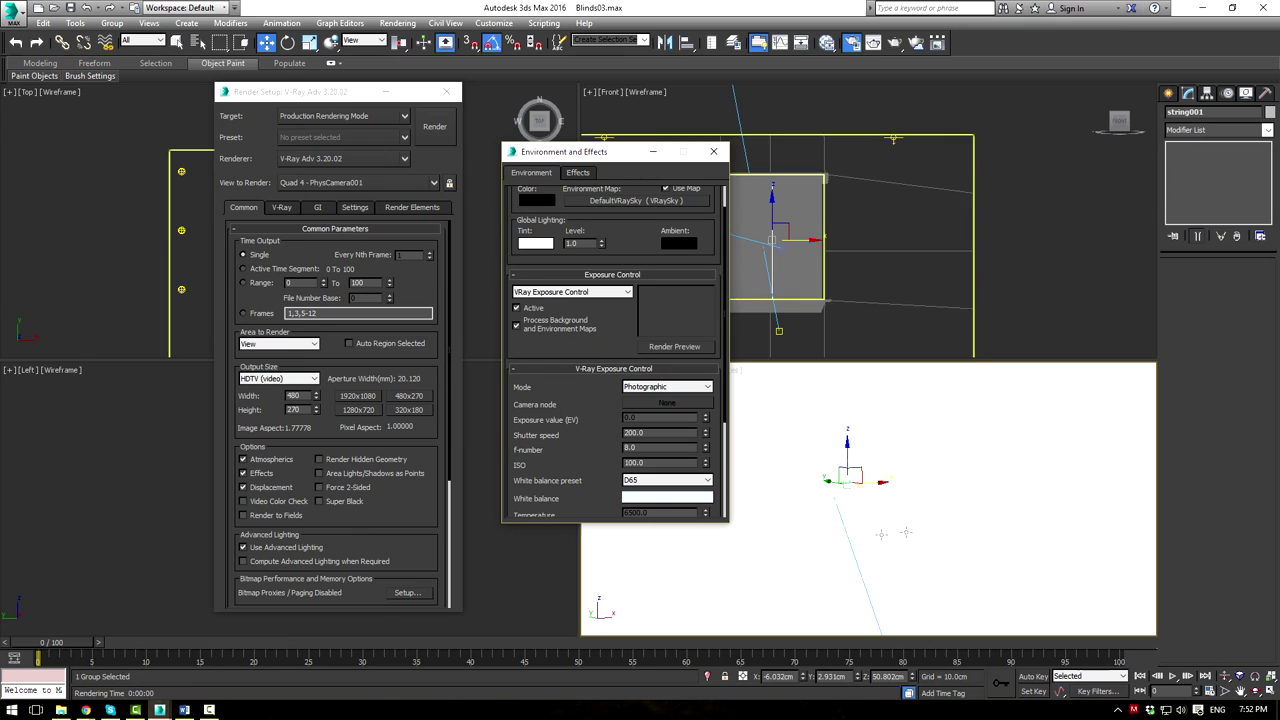
pyautogui.click(852, 481)
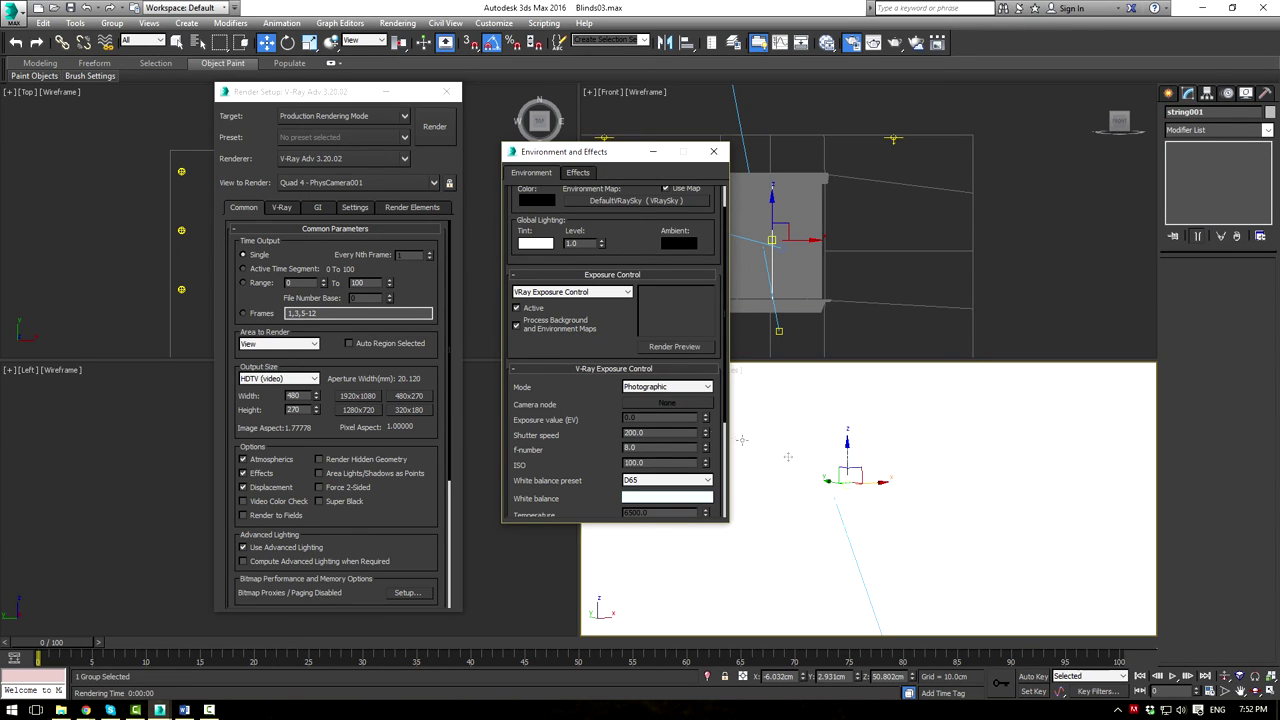
pyautogui.doubleClick(656, 433)
pyautogui.click(596, 550)
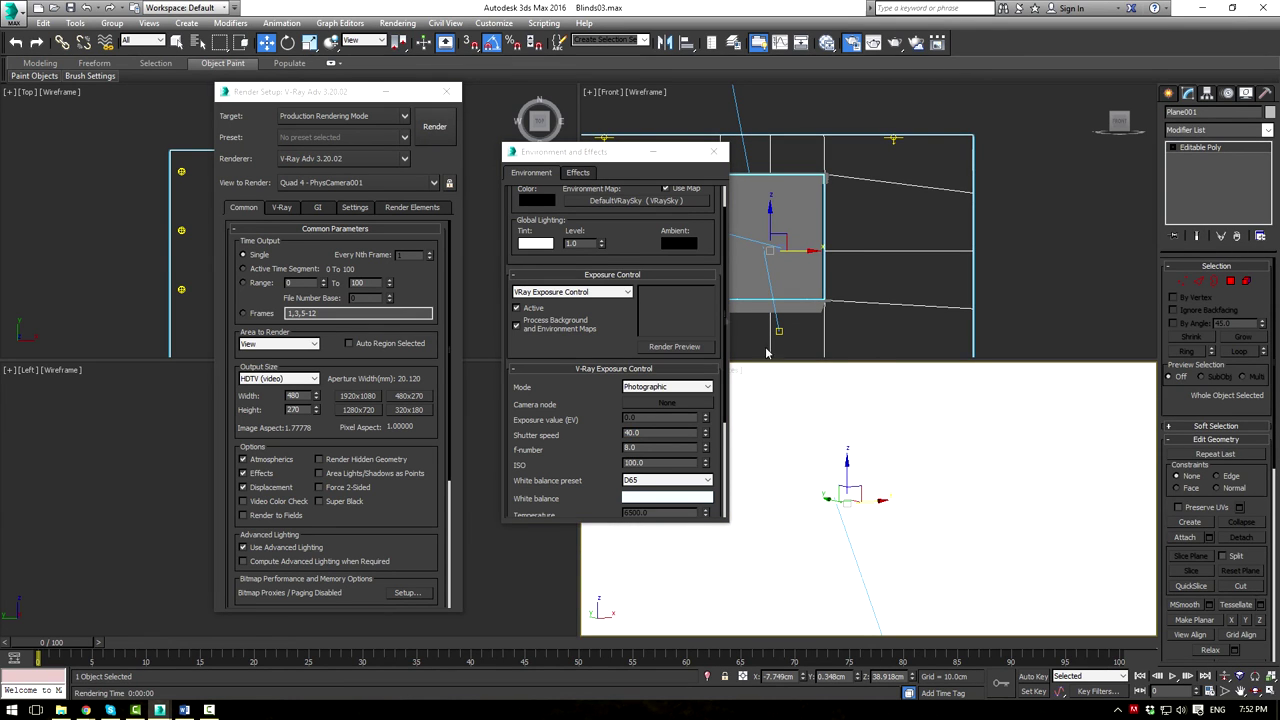
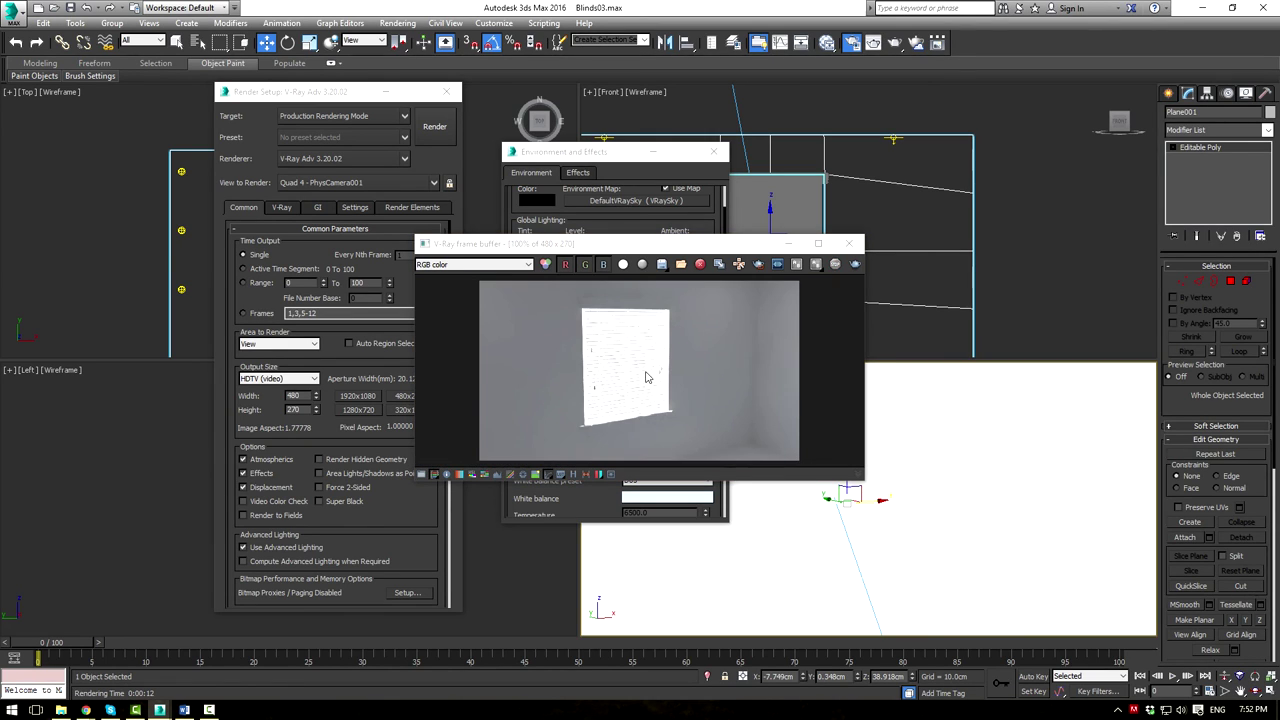
pyautogui.click(849, 243)
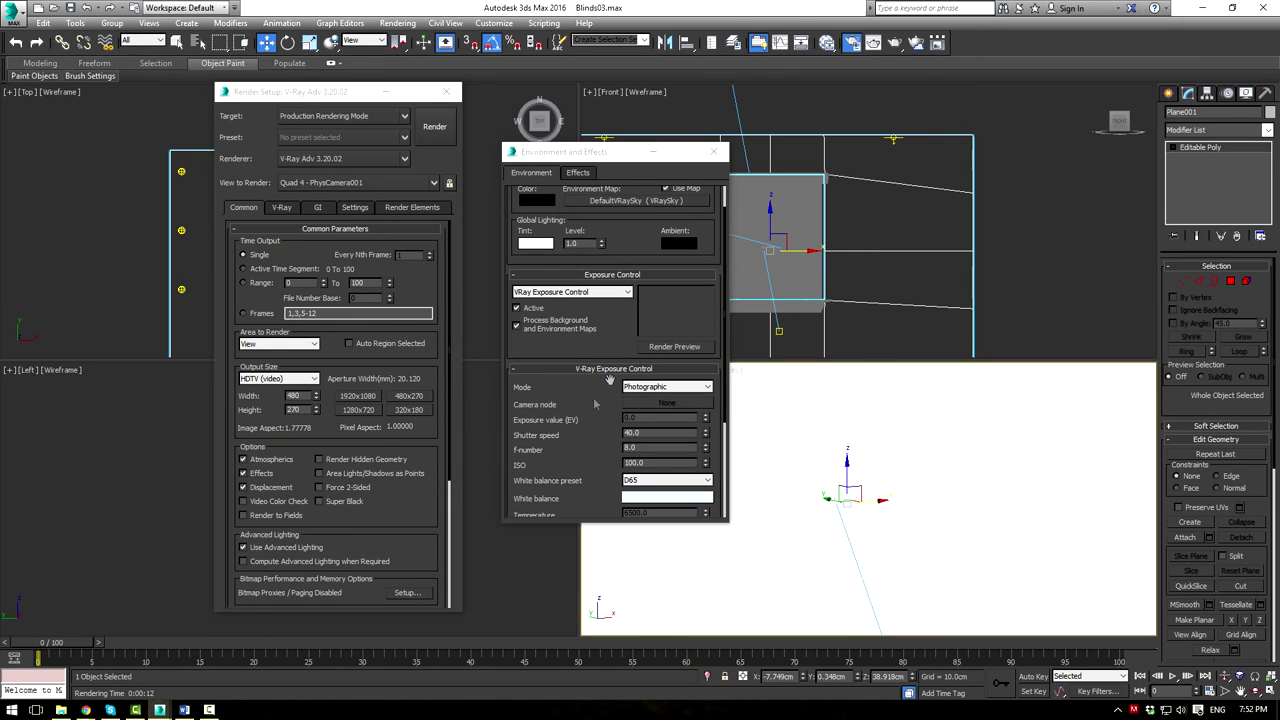
# Set the V-Ray exposure's white balance preset to Neutral and render the camera view again
pyautogui.scroll(-2, 583, 416)
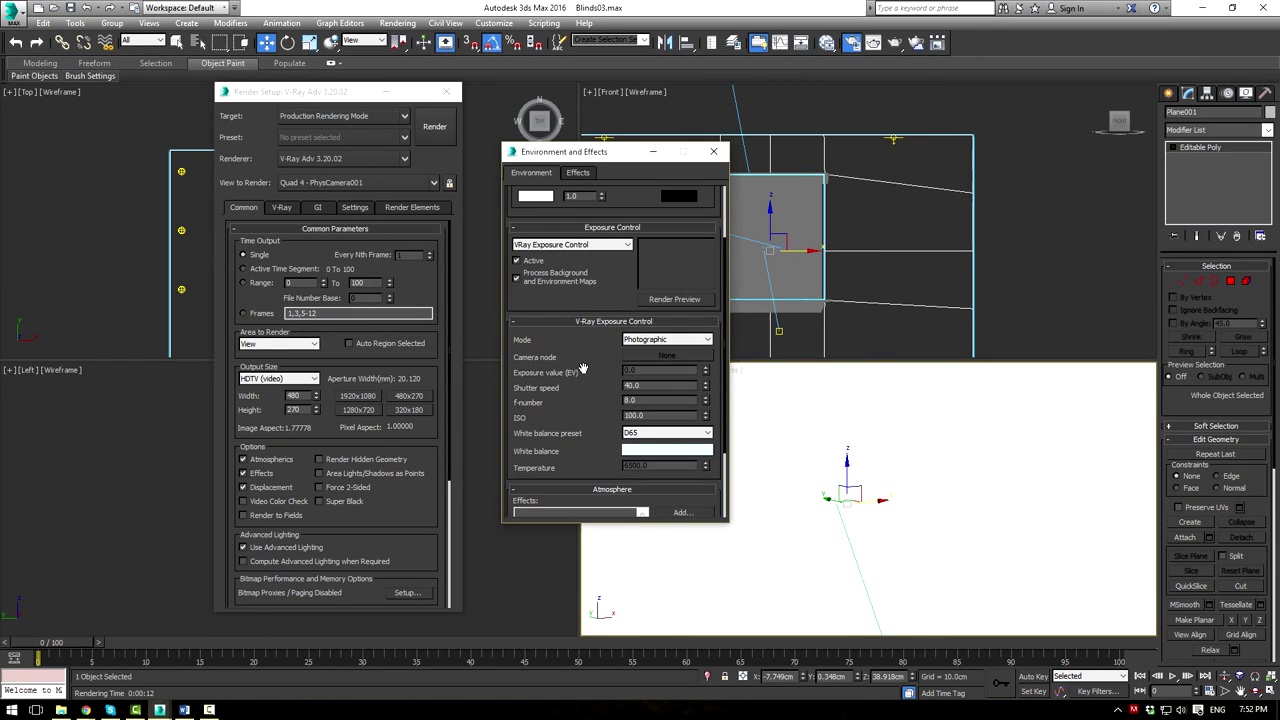
pyautogui.click(640, 434)
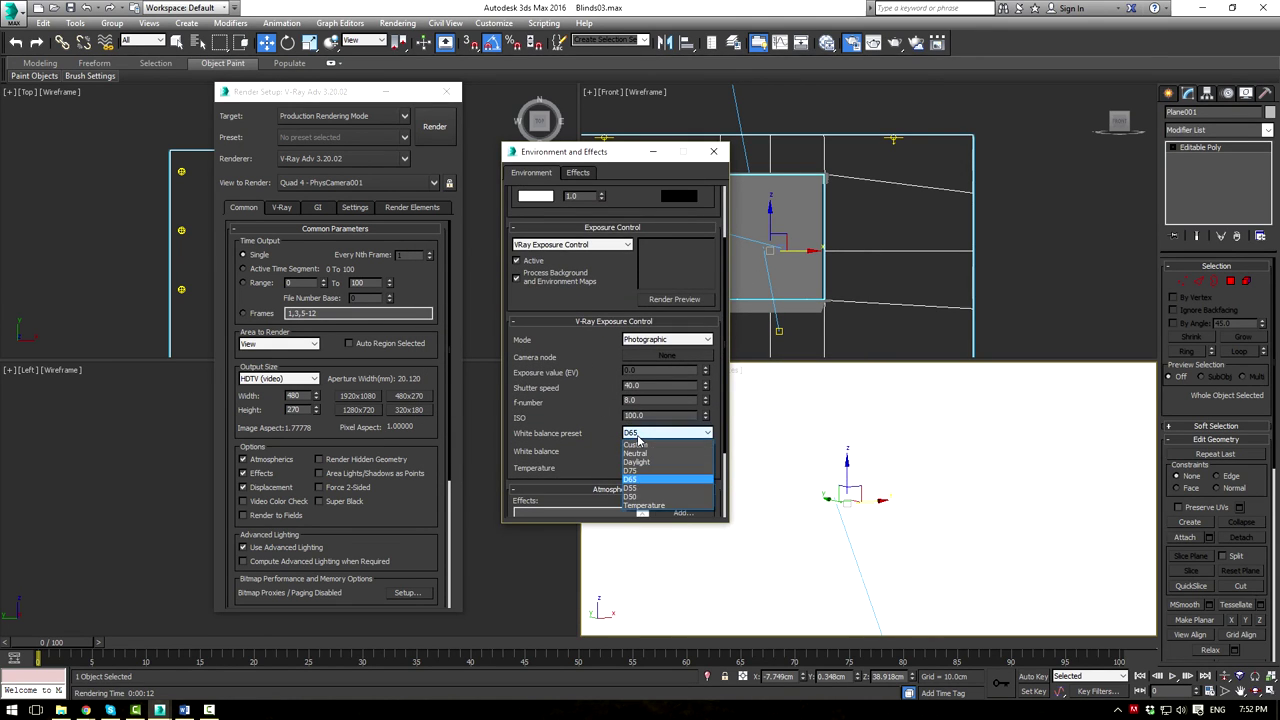
pyautogui.click(640, 452)
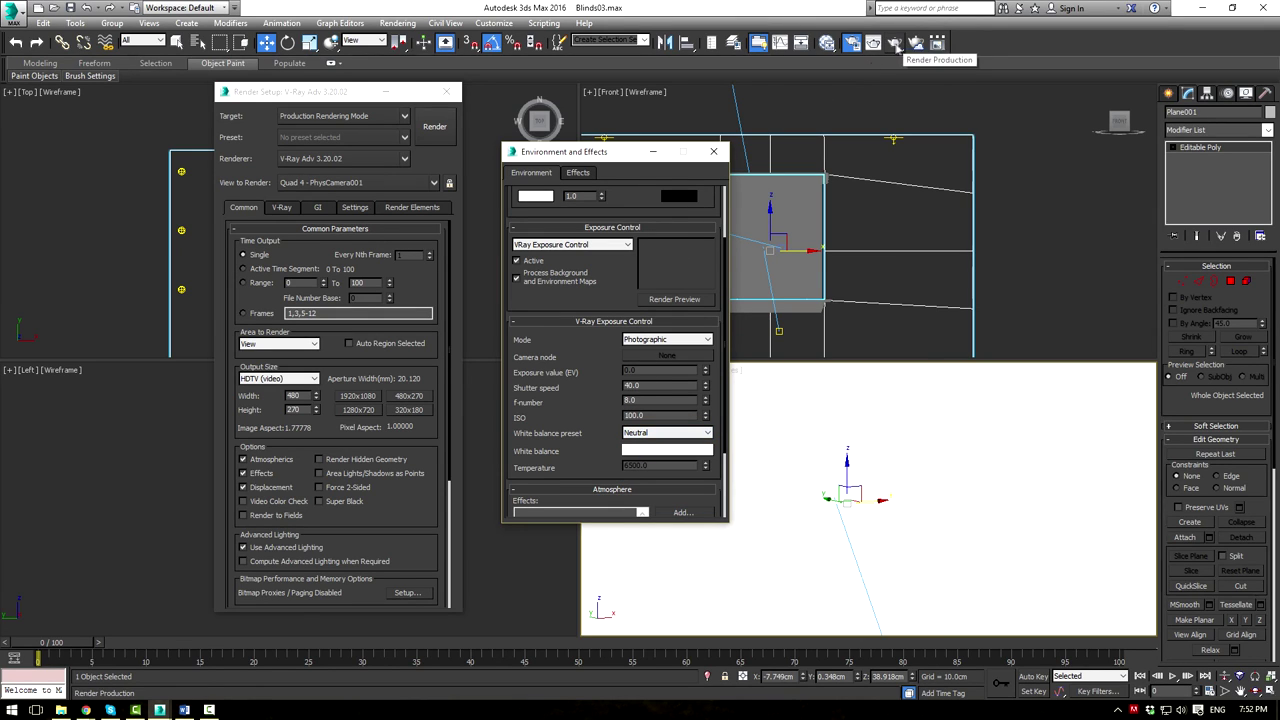
pyautogui.click(435, 130)
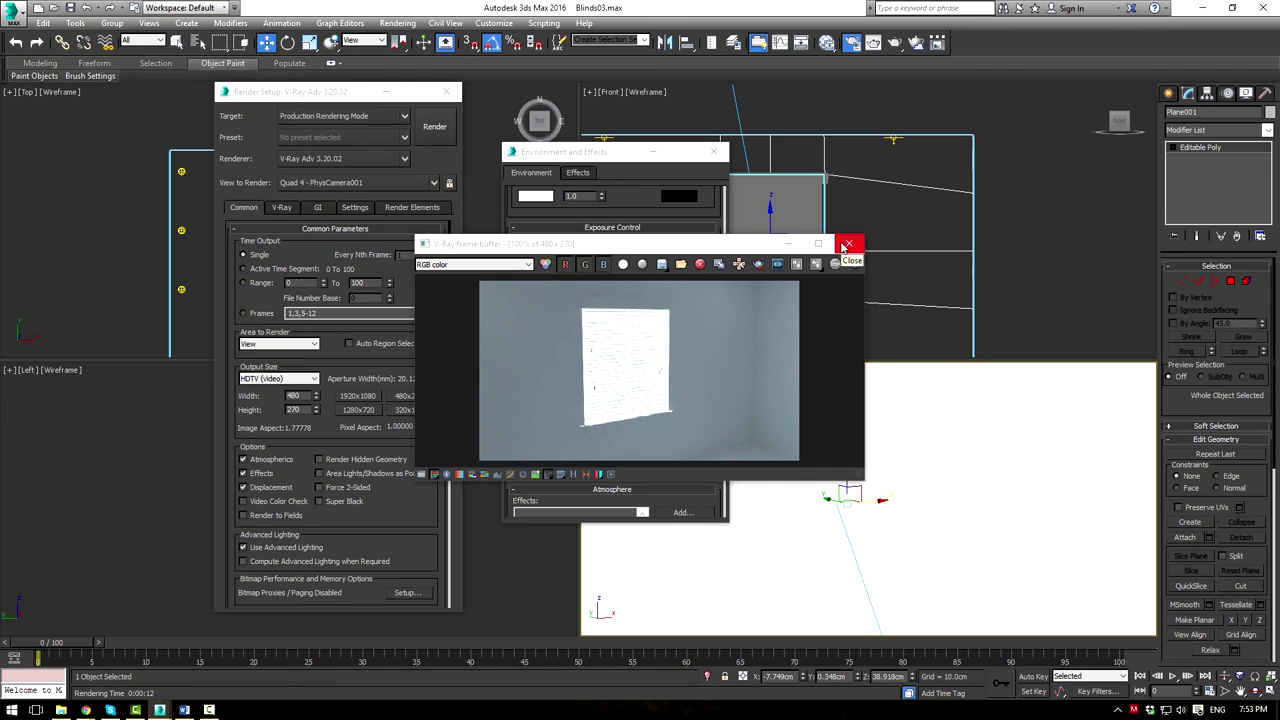
# Set the ceiling disc light's Preview to Always and its Directional value to about 0.79, and render again
pyautogui.click(893, 139)
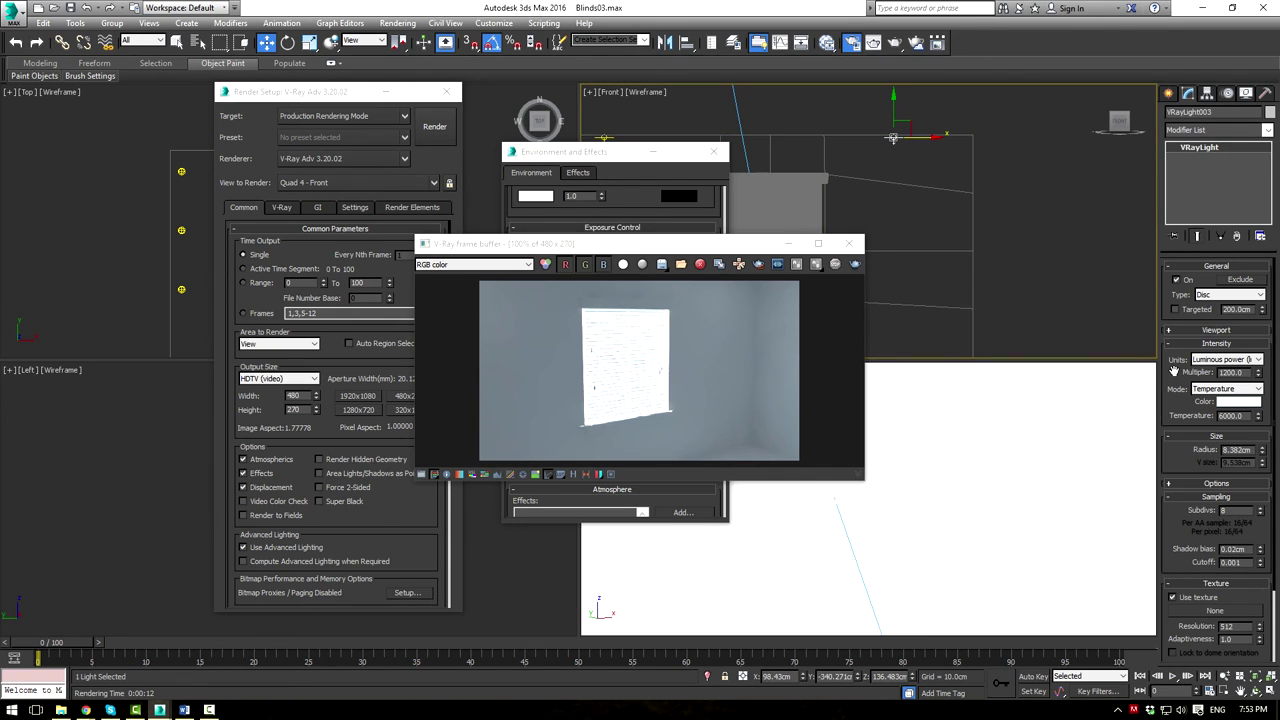
pyautogui.moveTo(1174, 371); pyautogui.dragTo(1168, 199)
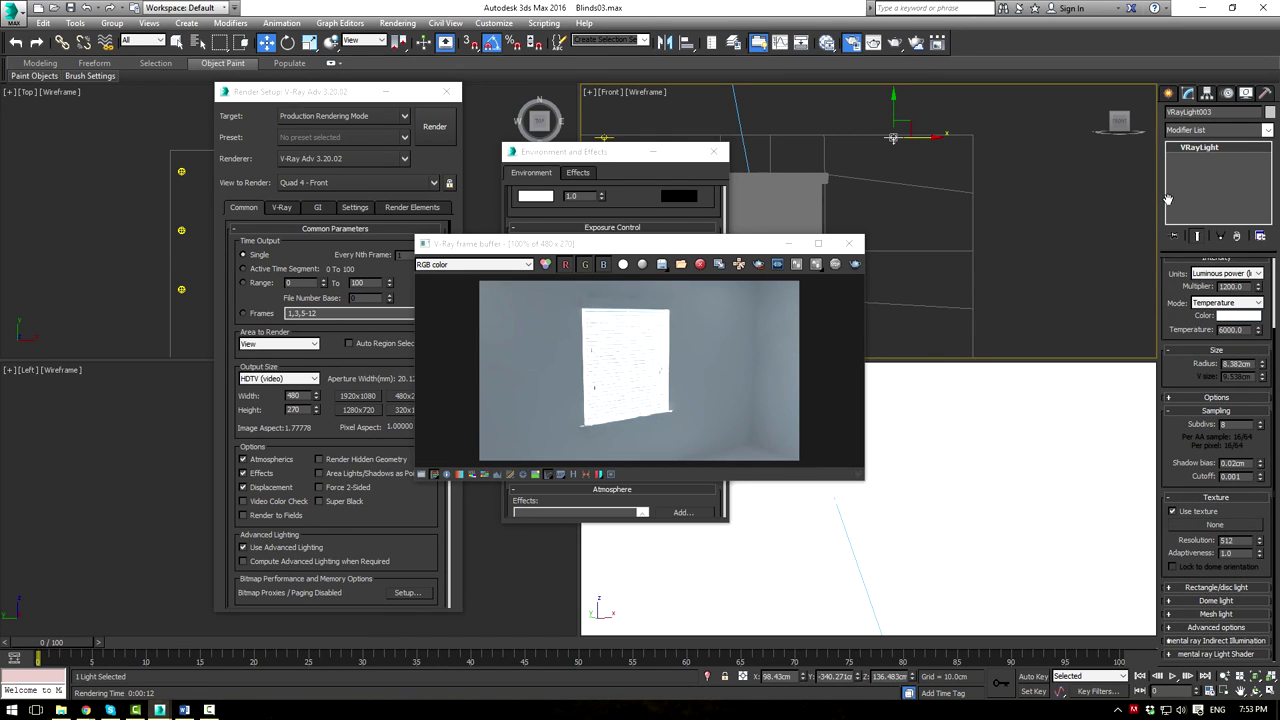
pyautogui.click(1197, 588)
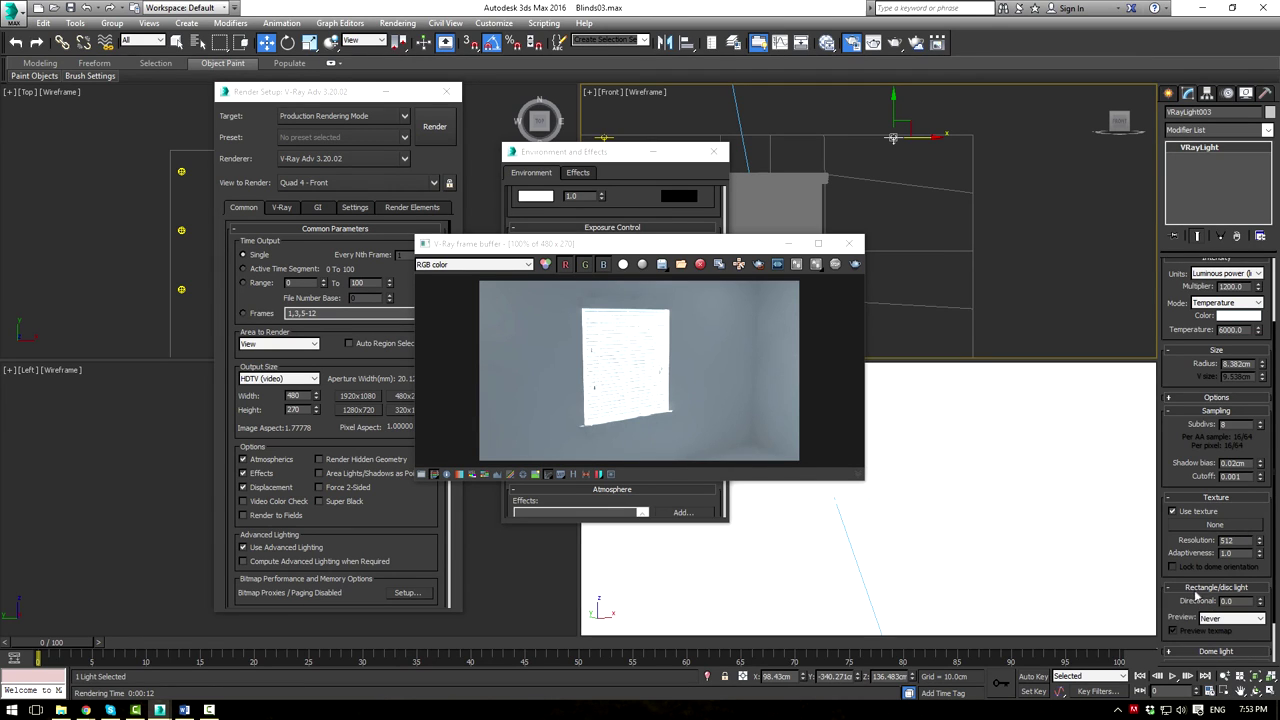
pyautogui.click(1240, 617)
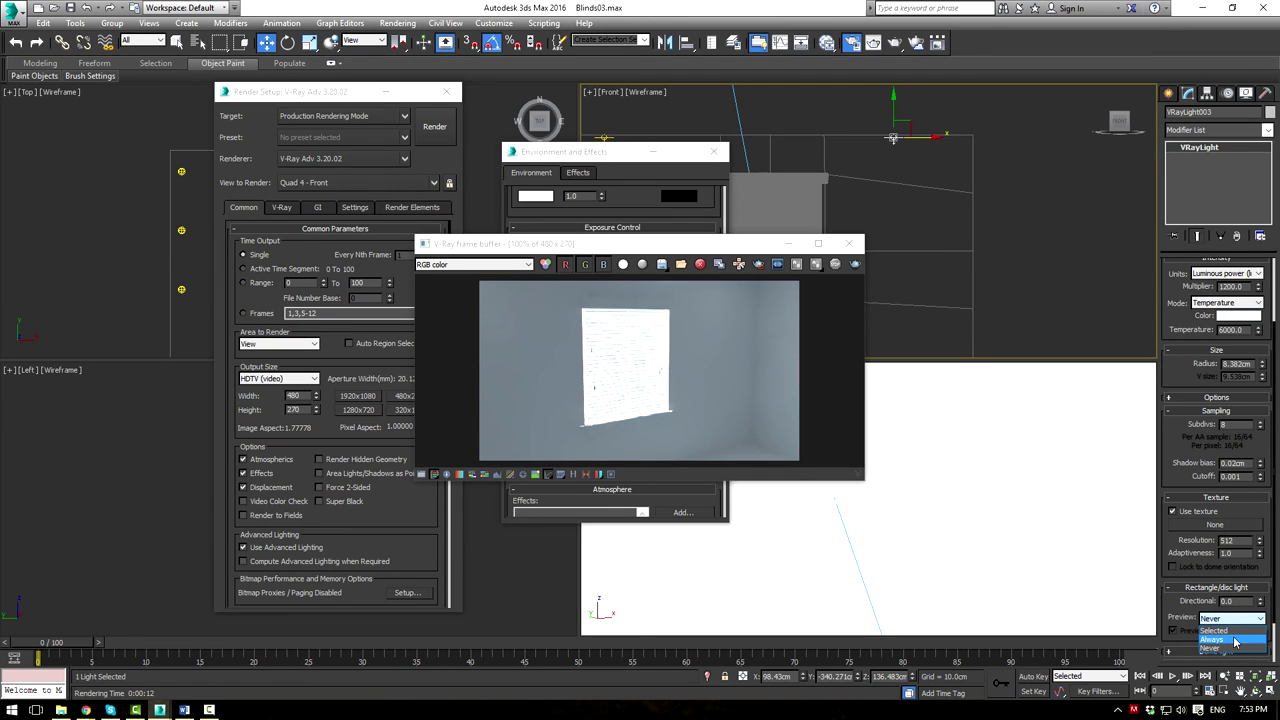
pyautogui.click(1235, 641)
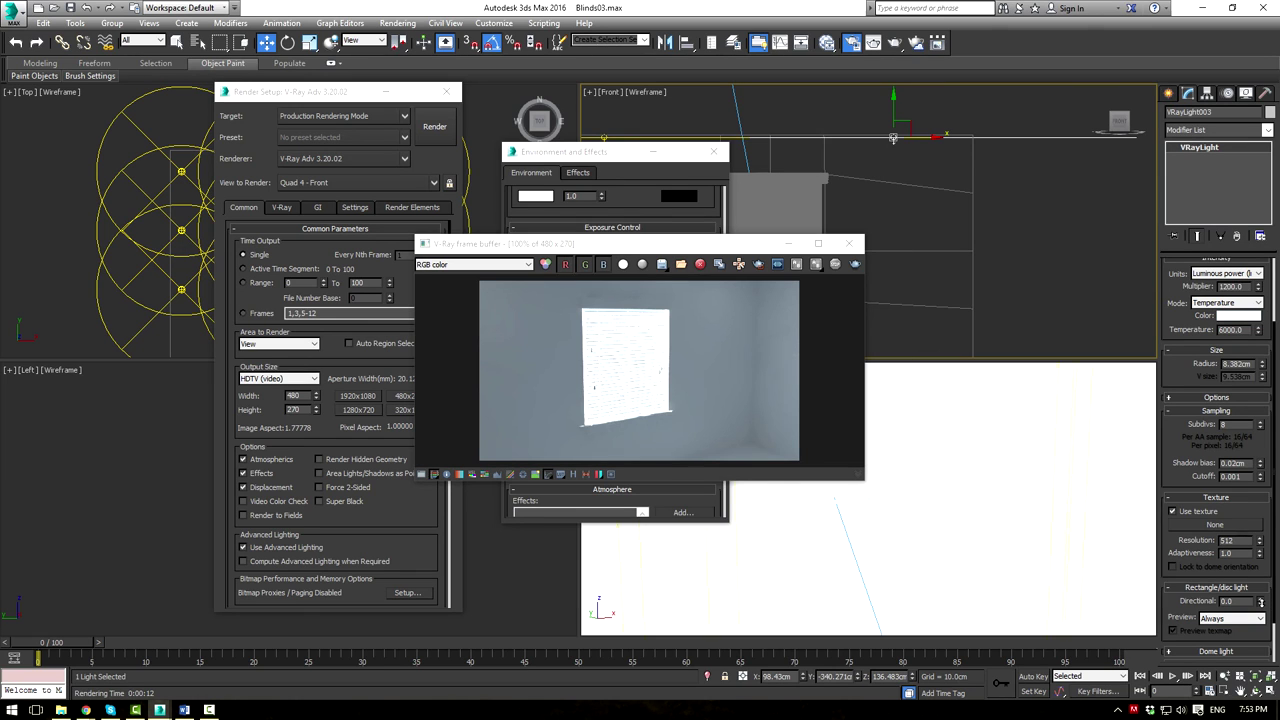
pyautogui.moveTo(1259, 601); pyautogui.dragTo(1258, 545)
pyautogui.click(856, 264)
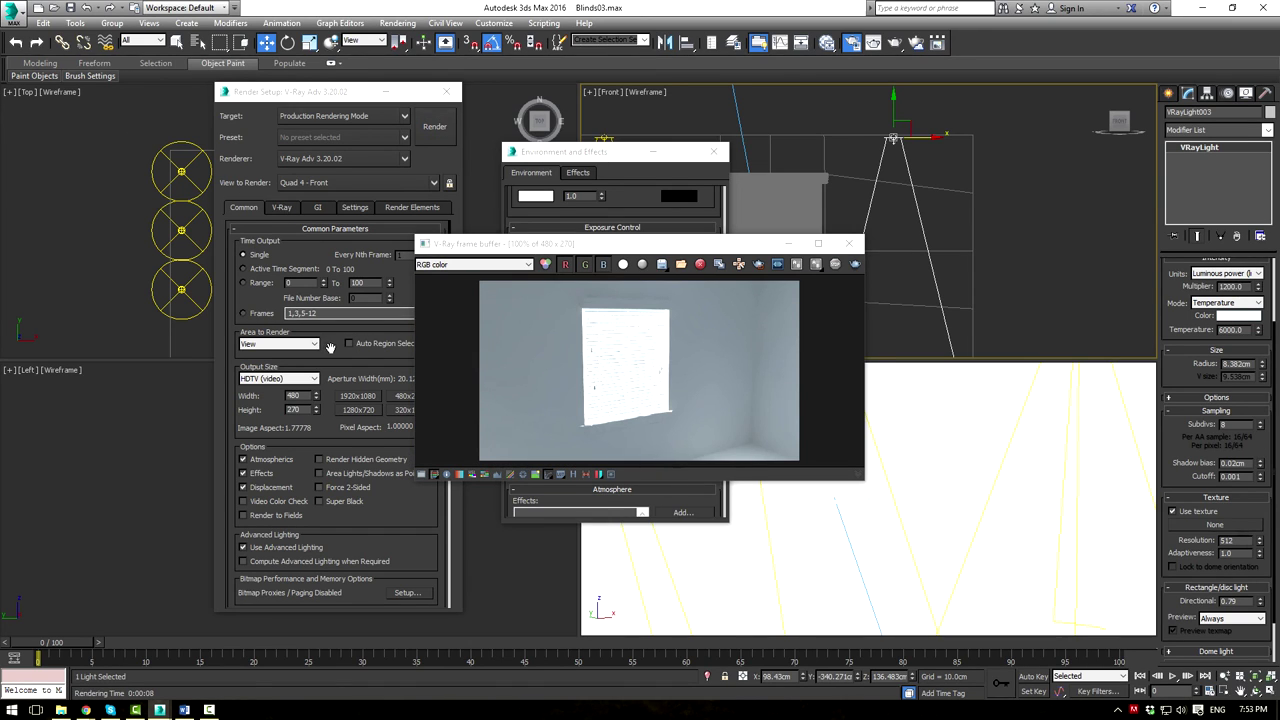
# Set the render output size to 1920 x 1080 and move the frame buffer off the camera viewport
pyautogui.click(347, 398)
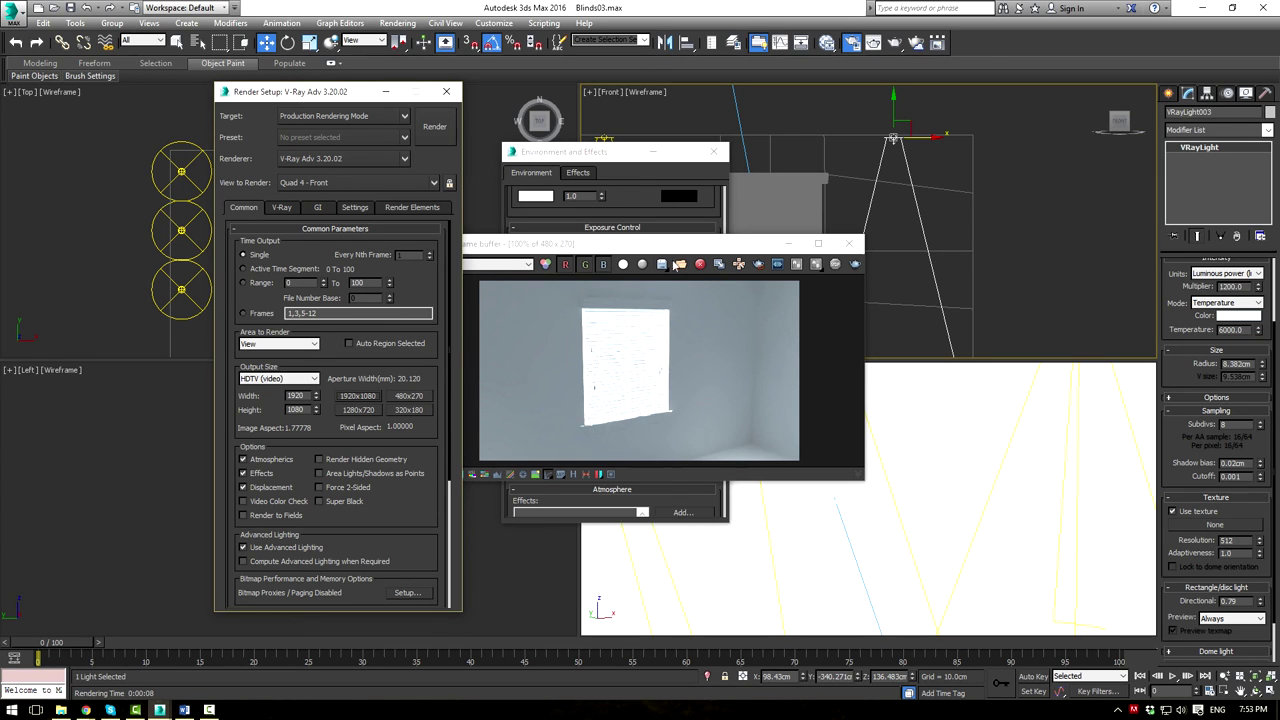
pyautogui.moveTo(682, 250); pyautogui.dragTo(294, 236)
# Switch the camera viewport to Shaded display and close the Environment and Effects dialog
pyautogui.click(792, 370)
pyautogui.click(737, 373)
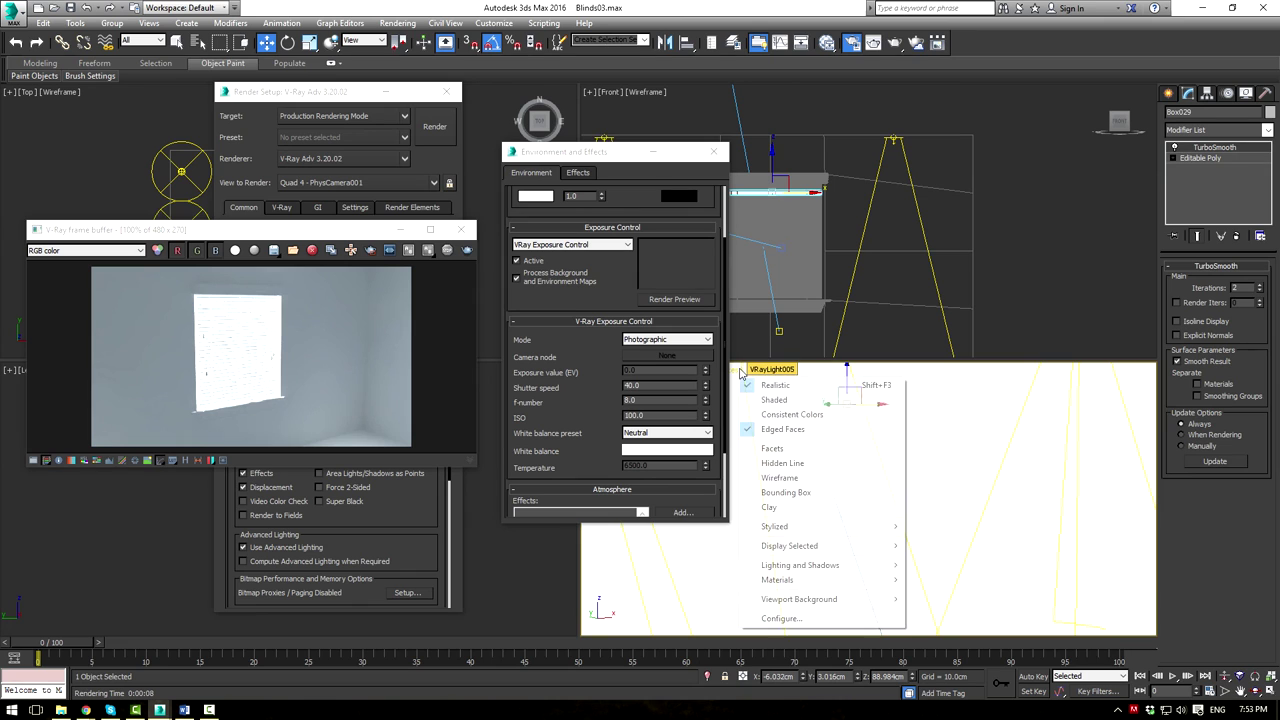
pyautogui.click(775, 397)
pyautogui.click(713, 152)
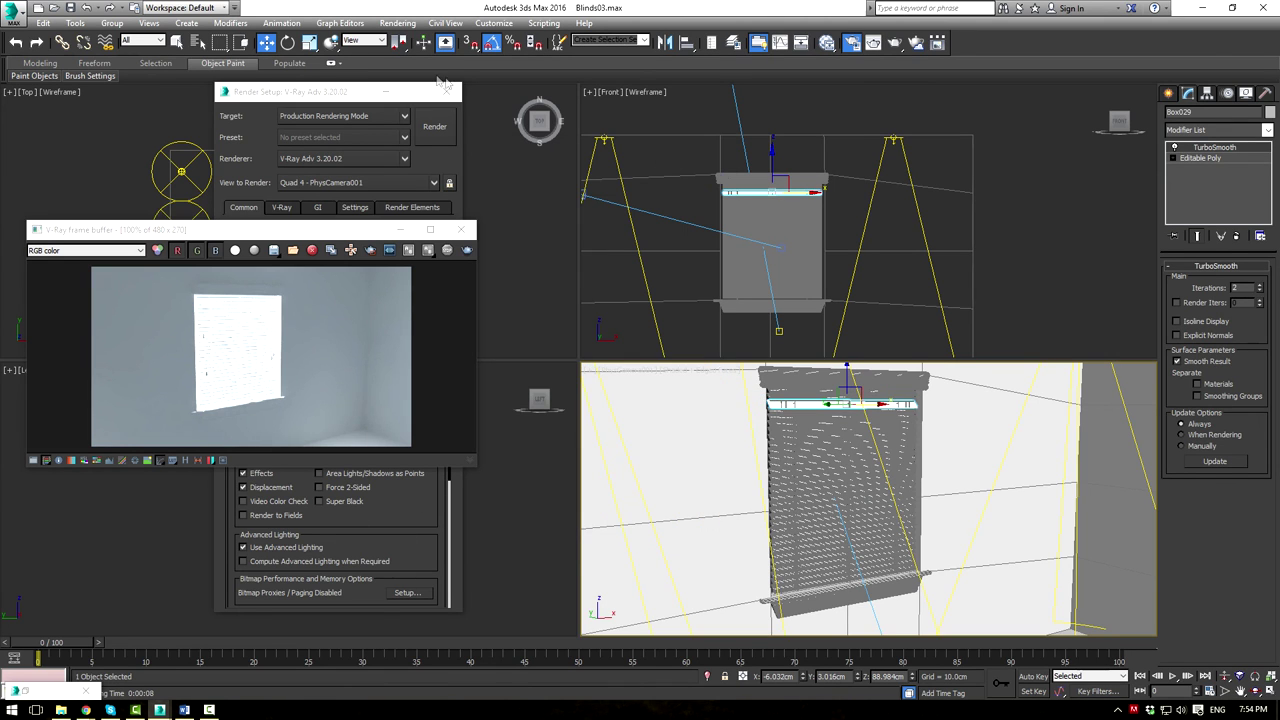
# Close the render settings, move the physical camera closer to the window in the top view, and render the camera view
pyautogui.click(446, 91)
pyautogui.moveTo(345, 233); pyautogui.dragTo(394, 351)
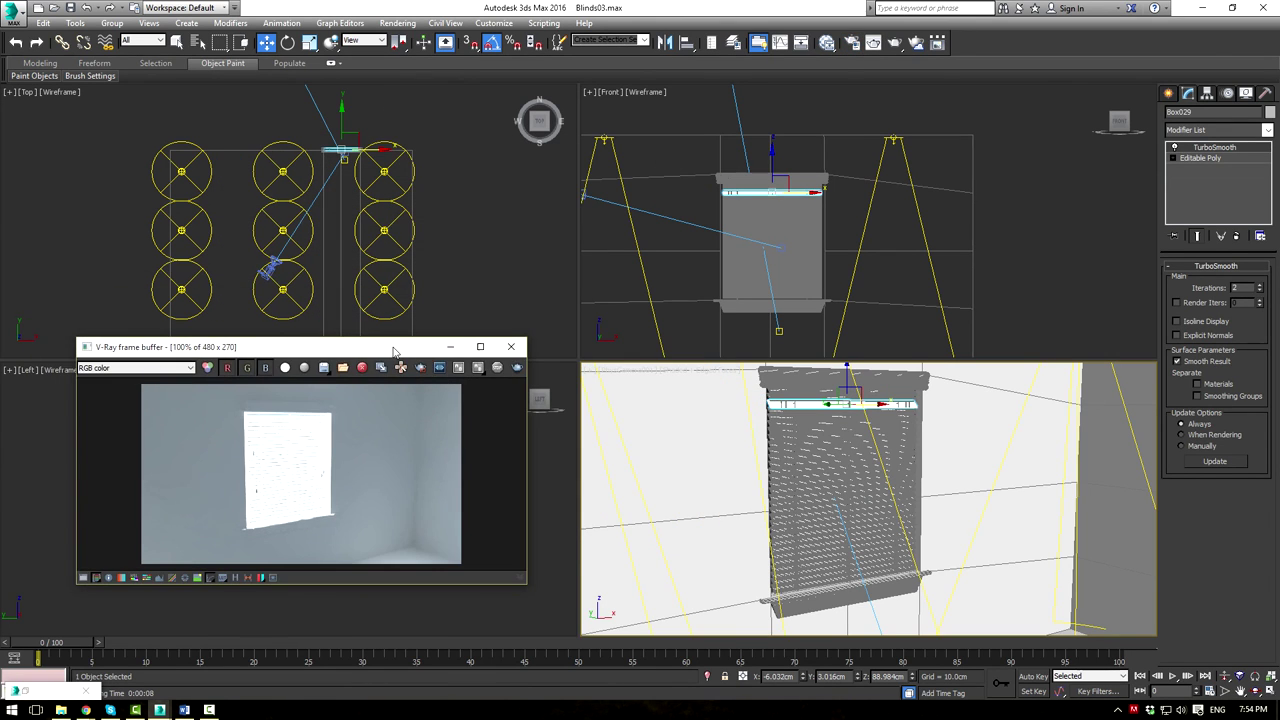
pyautogui.click(270, 274)
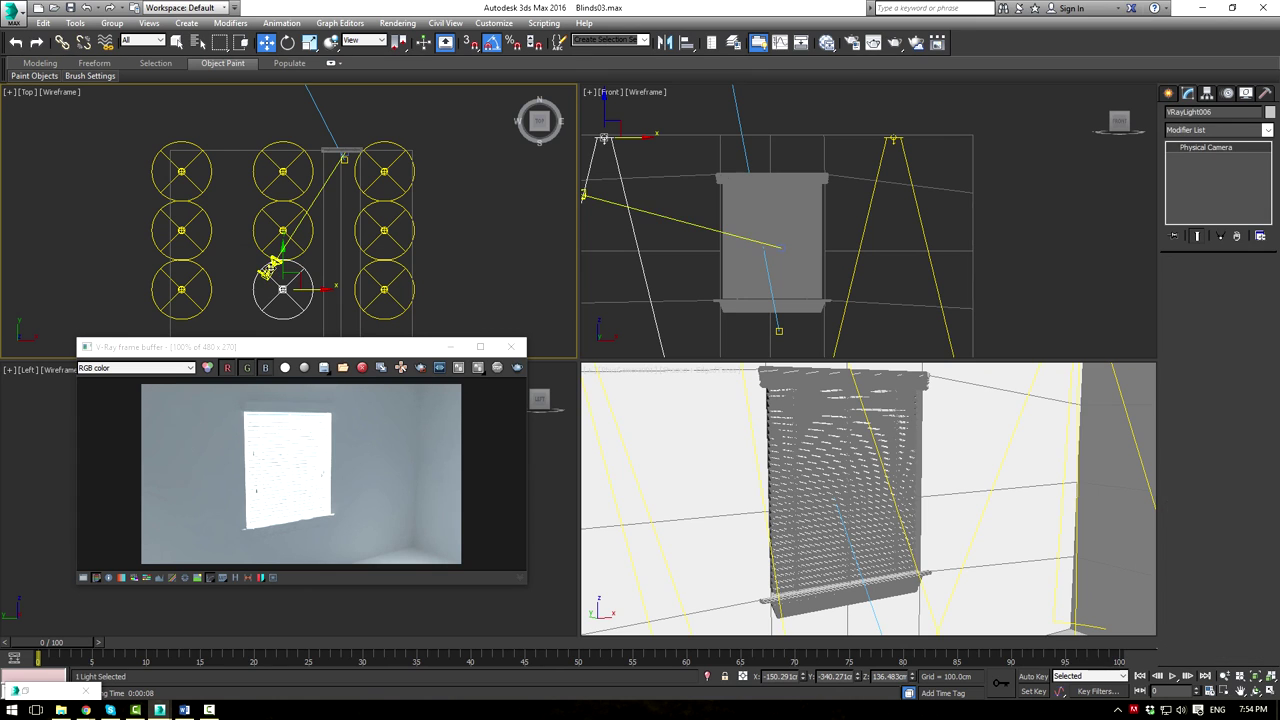
pyautogui.moveTo(270, 266); pyautogui.dragTo(265, 263)
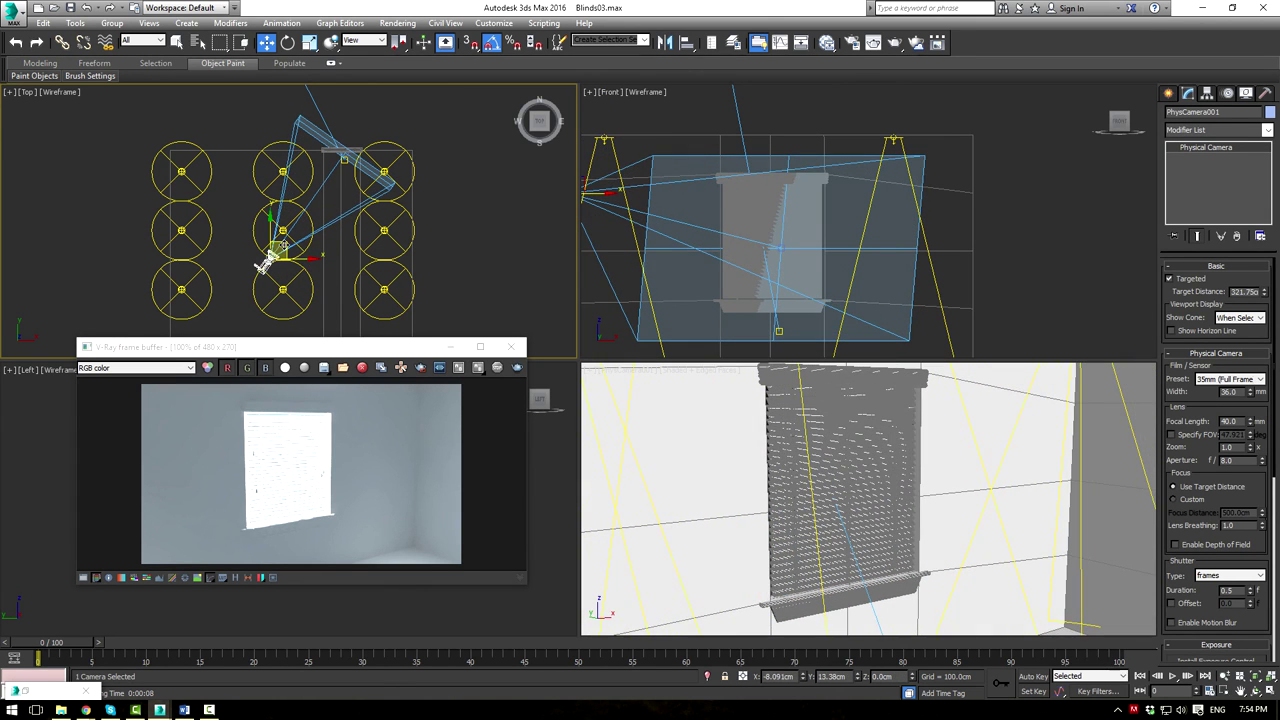
pyautogui.click(676, 412)
pyautogui.click(268, 262)
pyautogui.moveTo(268, 262); pyautogui.dragTo(303, 181)
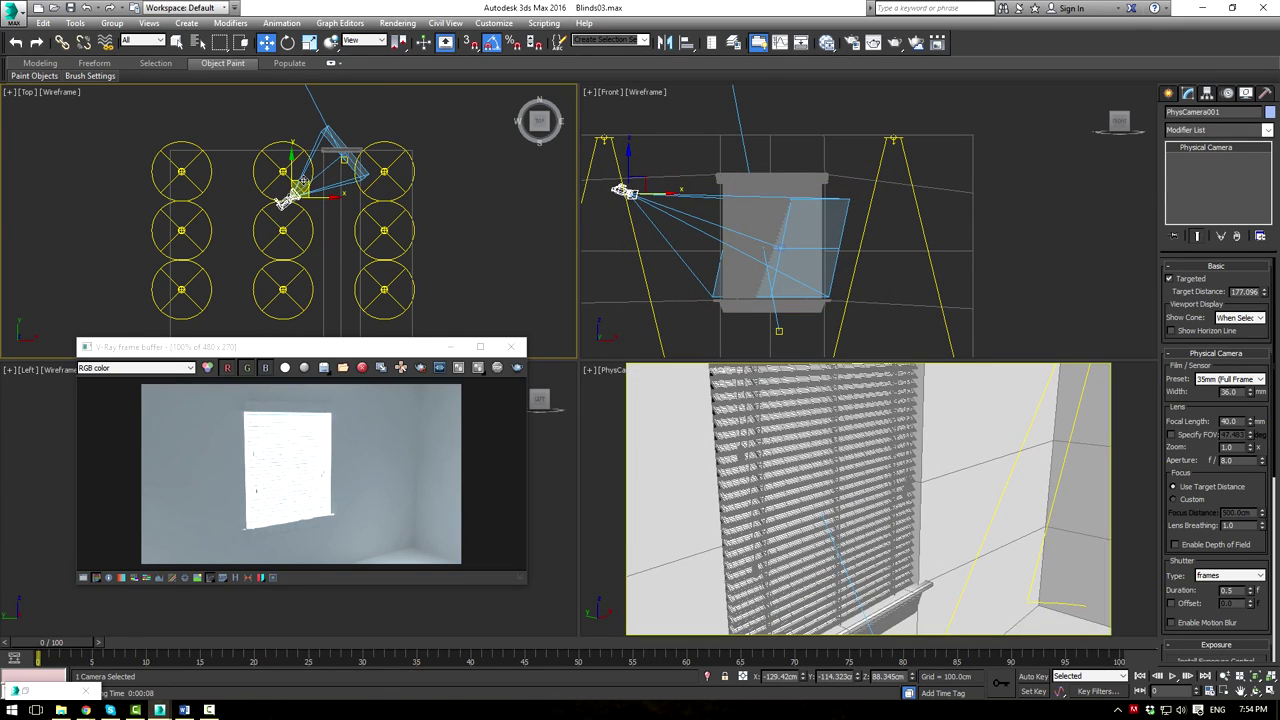
pyautogui.click(591, 406)
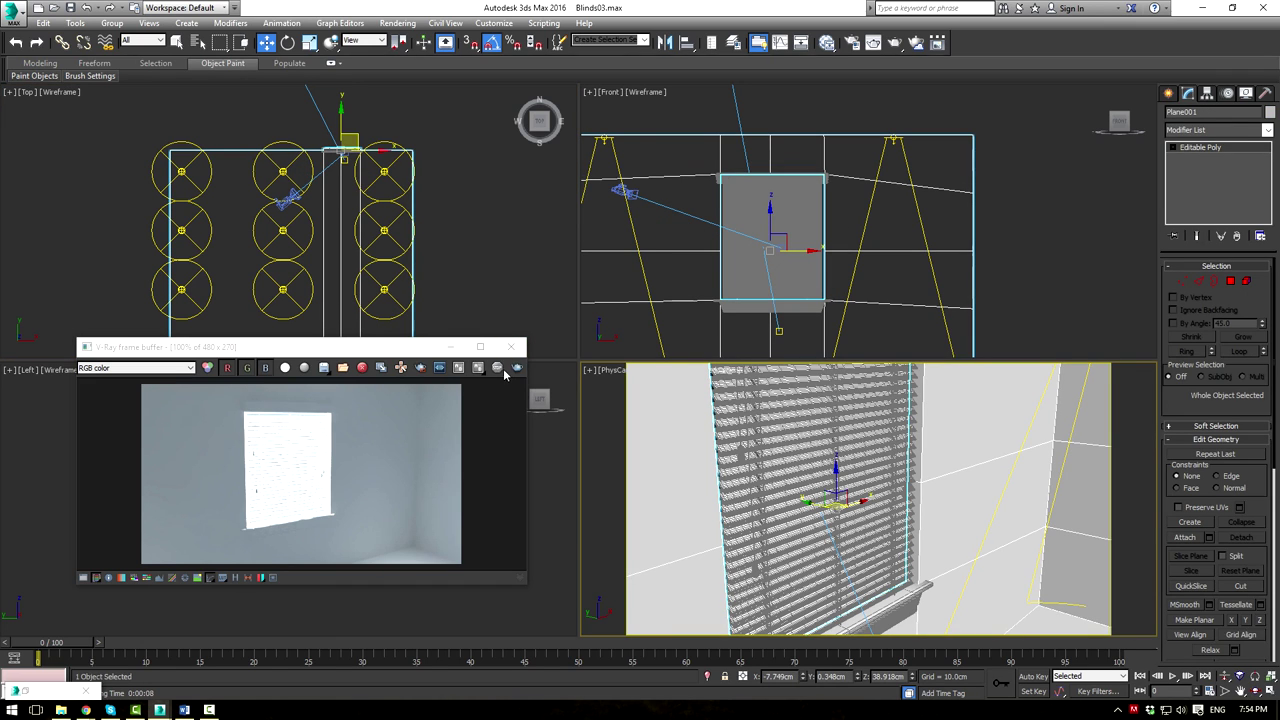
pyautogui.click(517, 367)
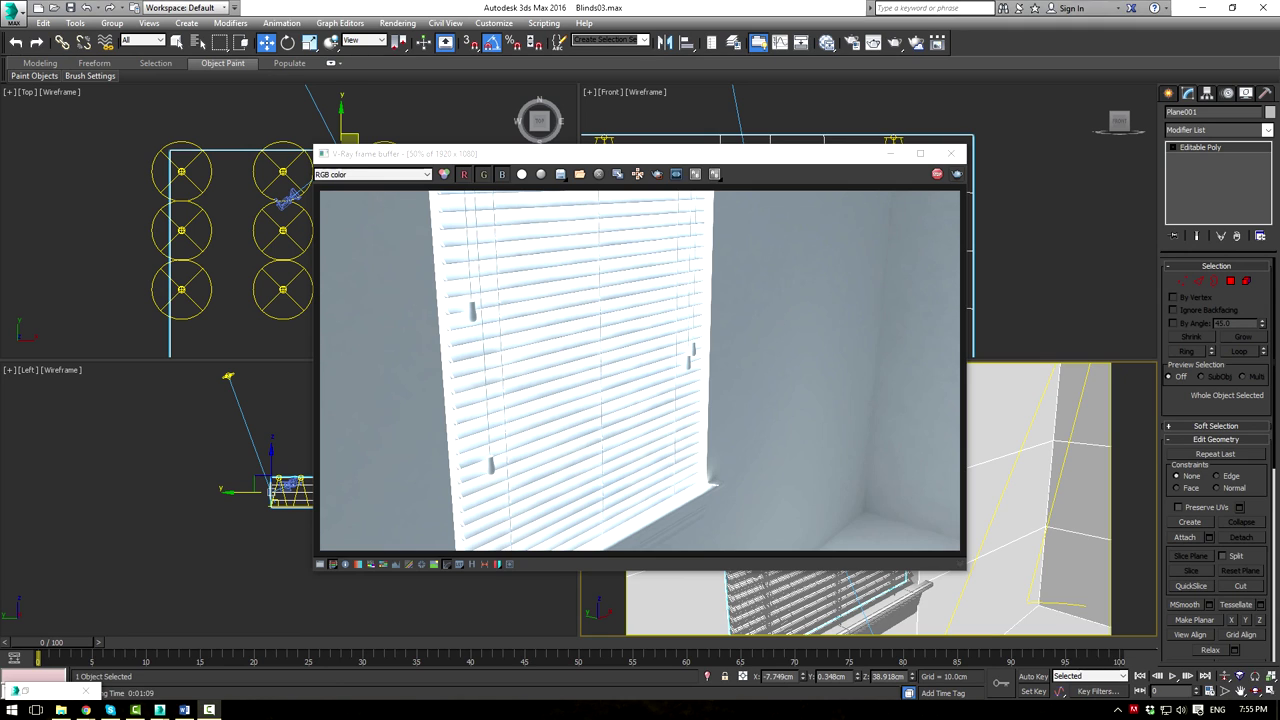
# Set the V-Ray exposure control's shutter speed to 65 and move the environment settings clear of the render
pyautogui.click(398, 23)
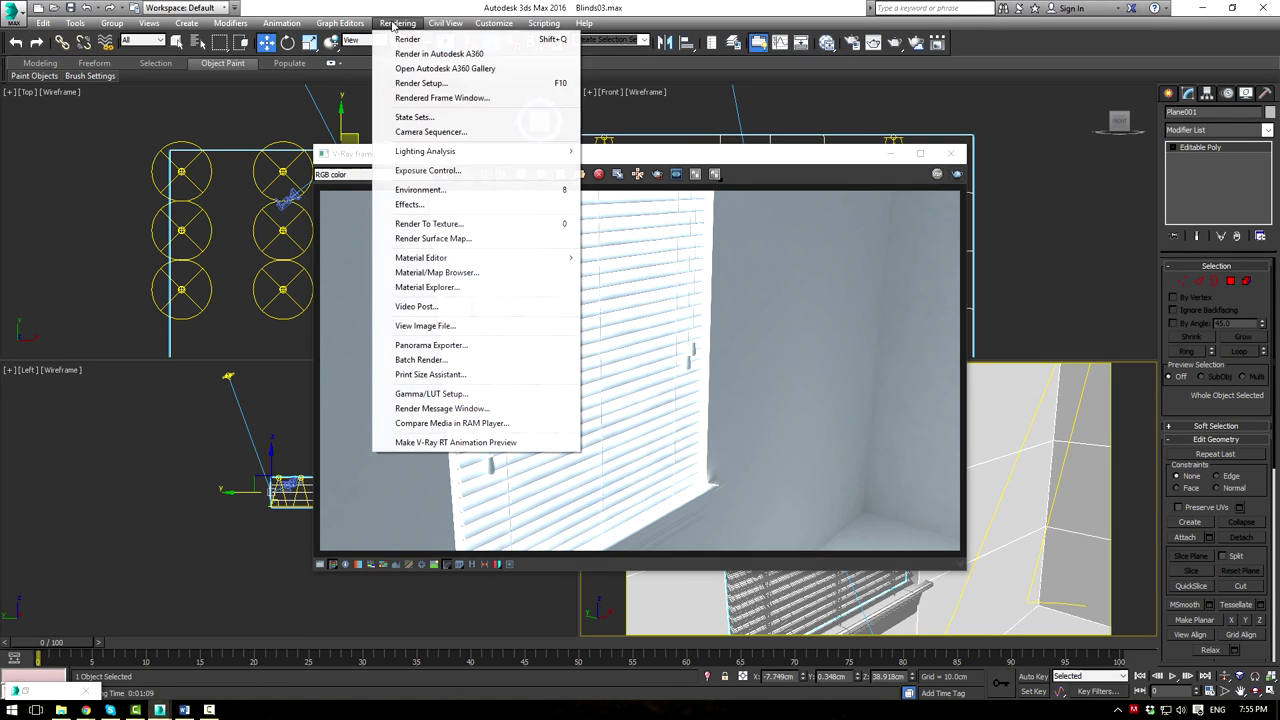
pyautogui.click(438, 190)
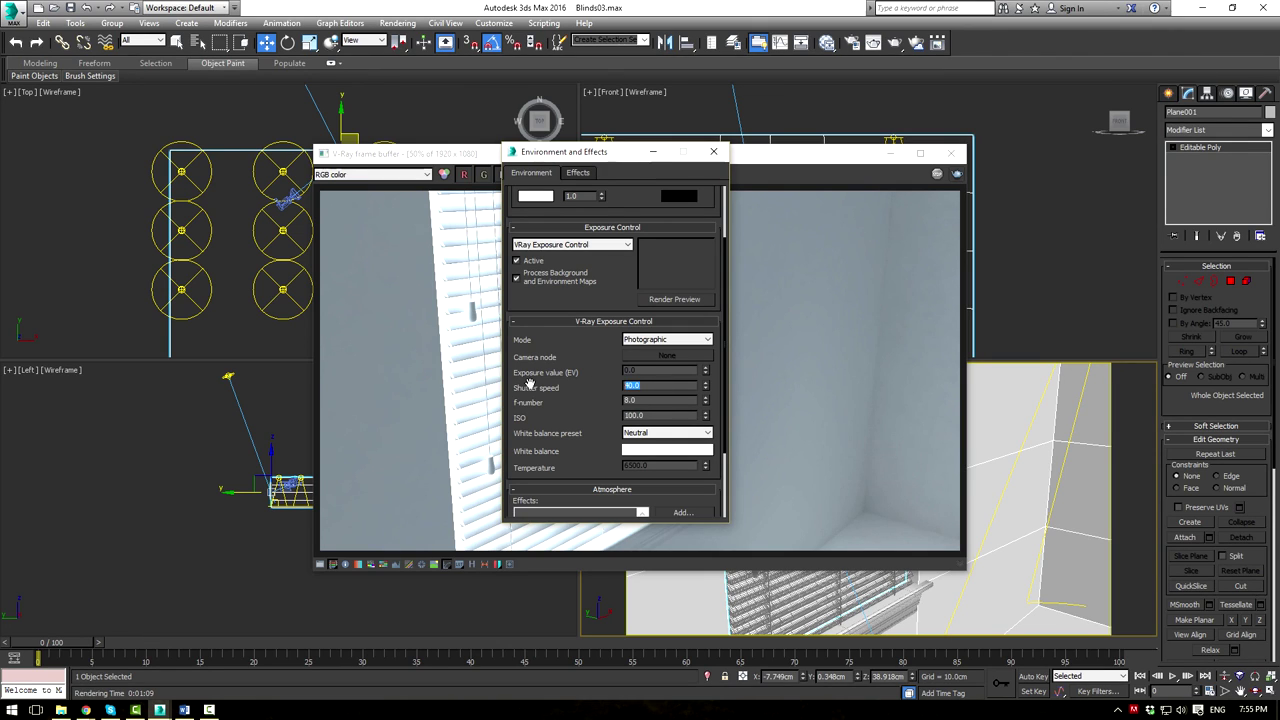
pyautogui.write('65')
pyautogui.press('Return')
pyautogui.moveTo(613, 152); pyautogui.dragTo(134, 163)
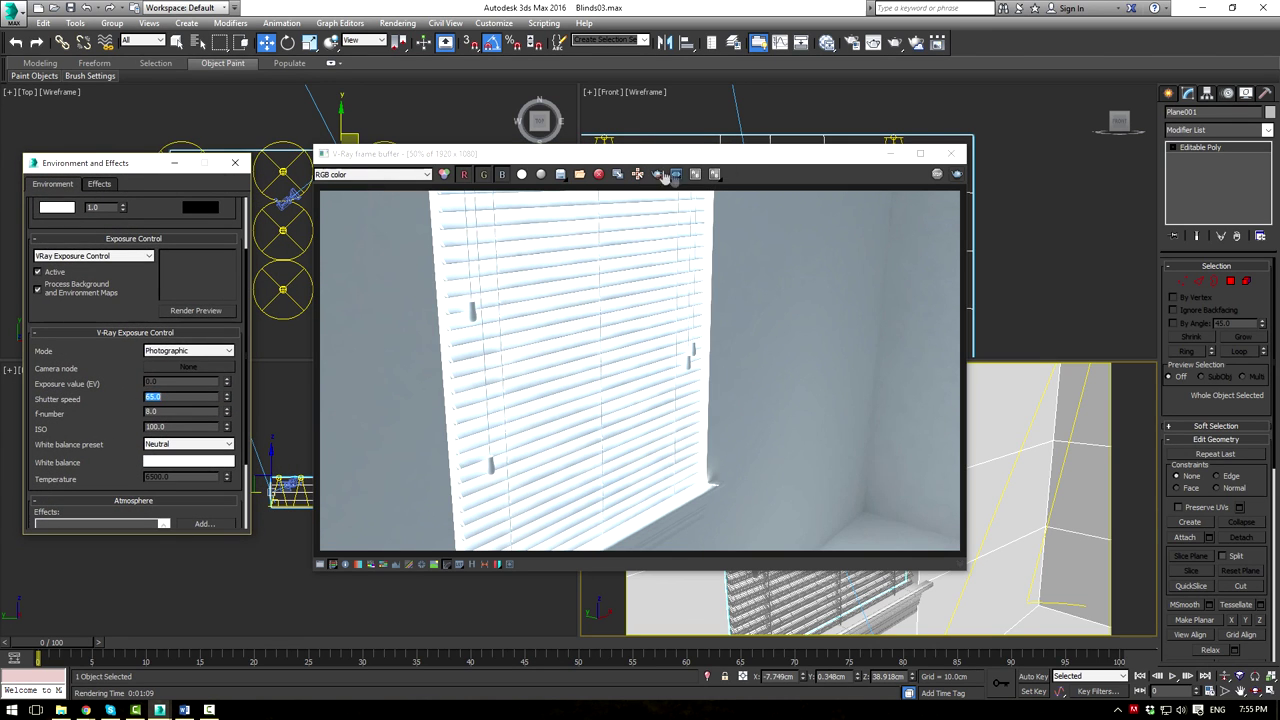
# Render only a small region across the blinds' right edge, and close the environment settings
pyautogui.click(656, 175)
pyautogui.moveTo(640, 274); pyautogui.dragTo(744, 346)
pyautogui.click(956, 175)
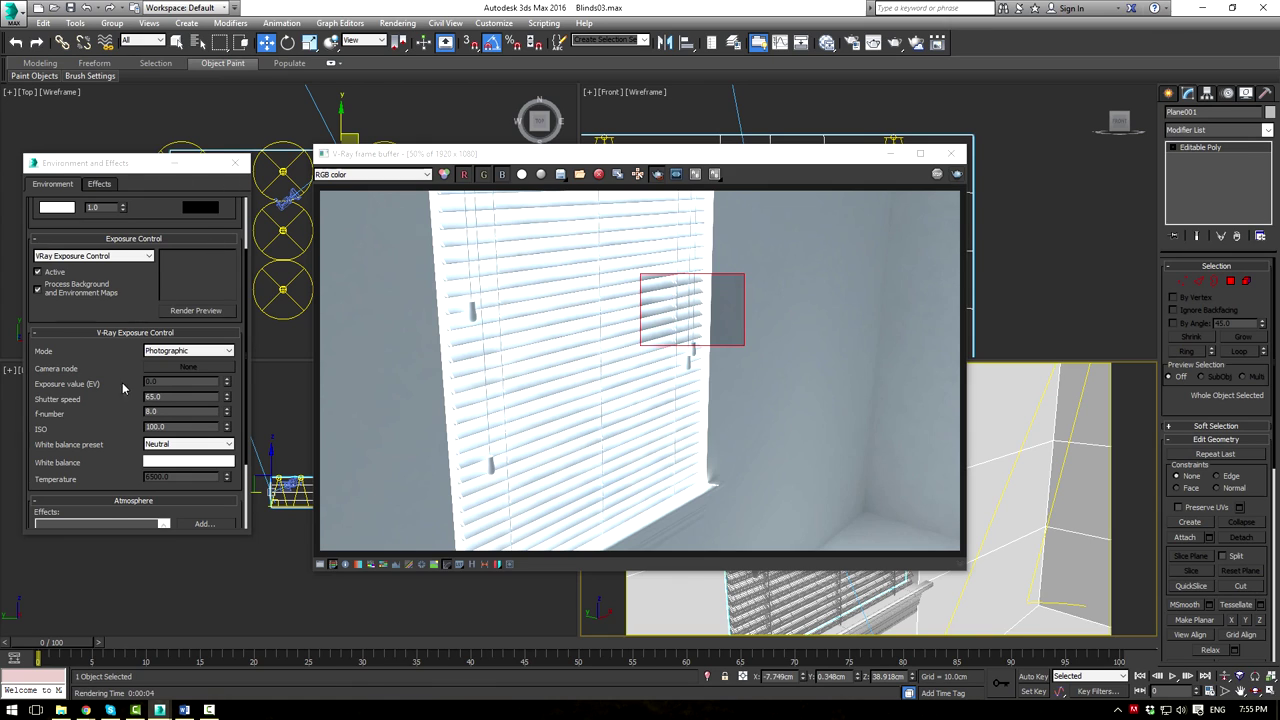
pyautogui.scroll(-3, 123, 381)
pyautogui.click(236, 162)
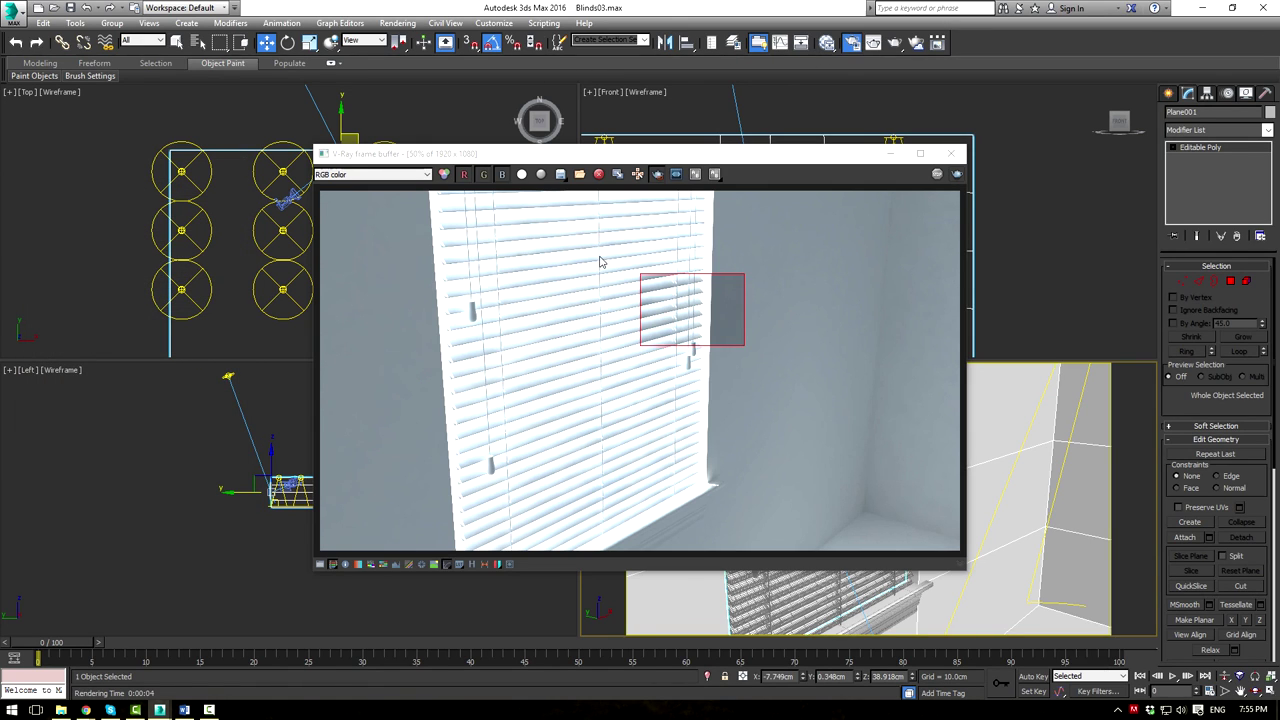
# Try the Exponential color mapping type in the V-Ray render settings and re-render the test region
pyautogui.press('F10')
pyautogui.scroll(-5, 405, 487)
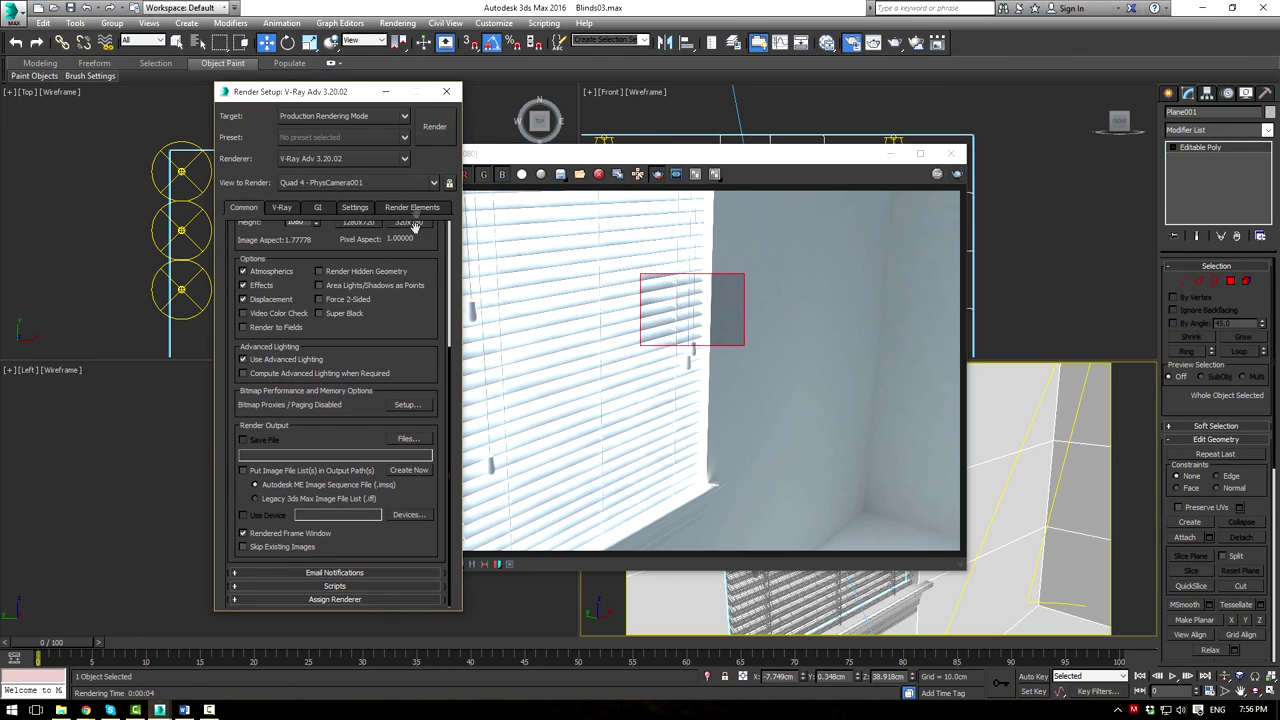
pyautogui.click(284, 207)
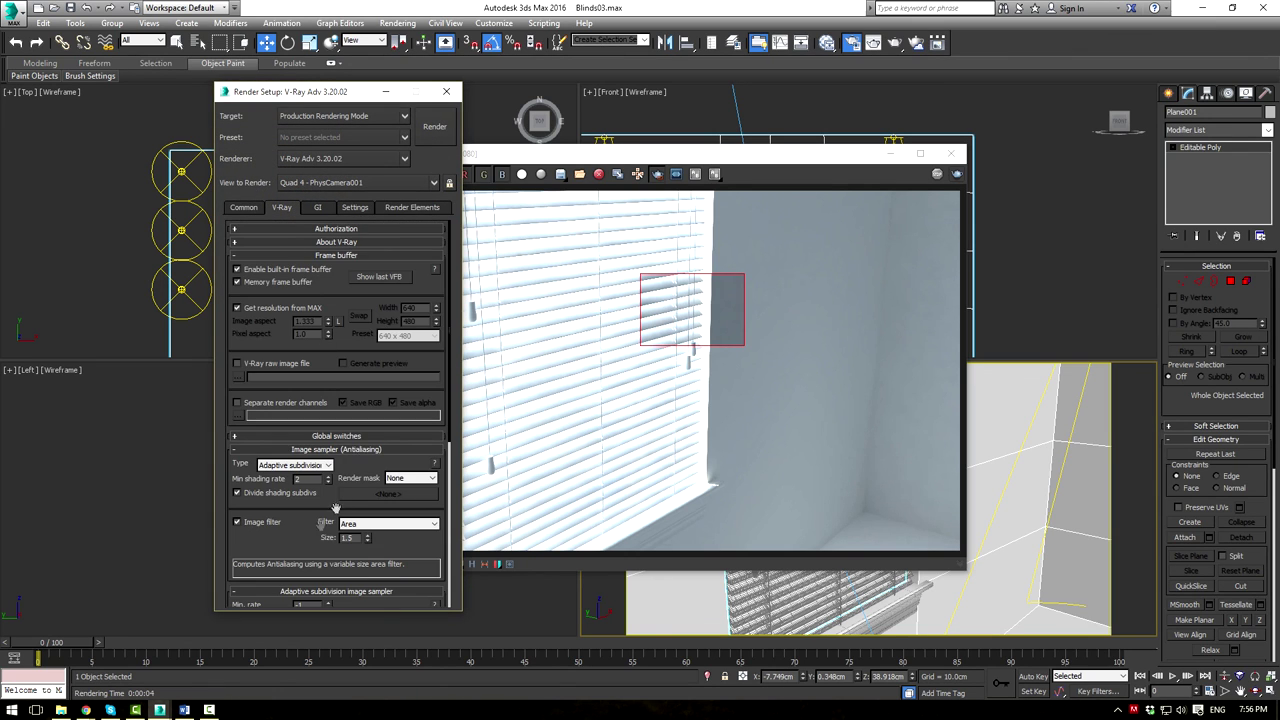
pyautogui.scroll(-5, 330, 430)
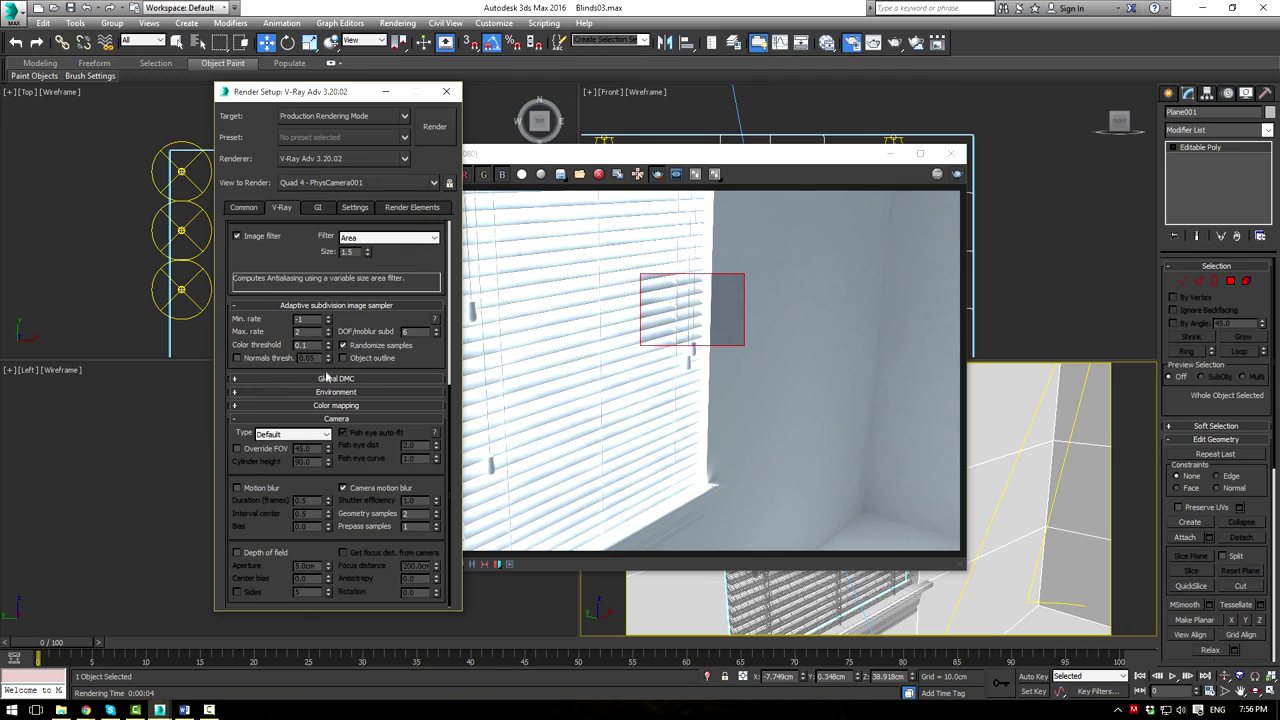
pyautogui.click(316, 406)
pyautogui.click(292, 421)
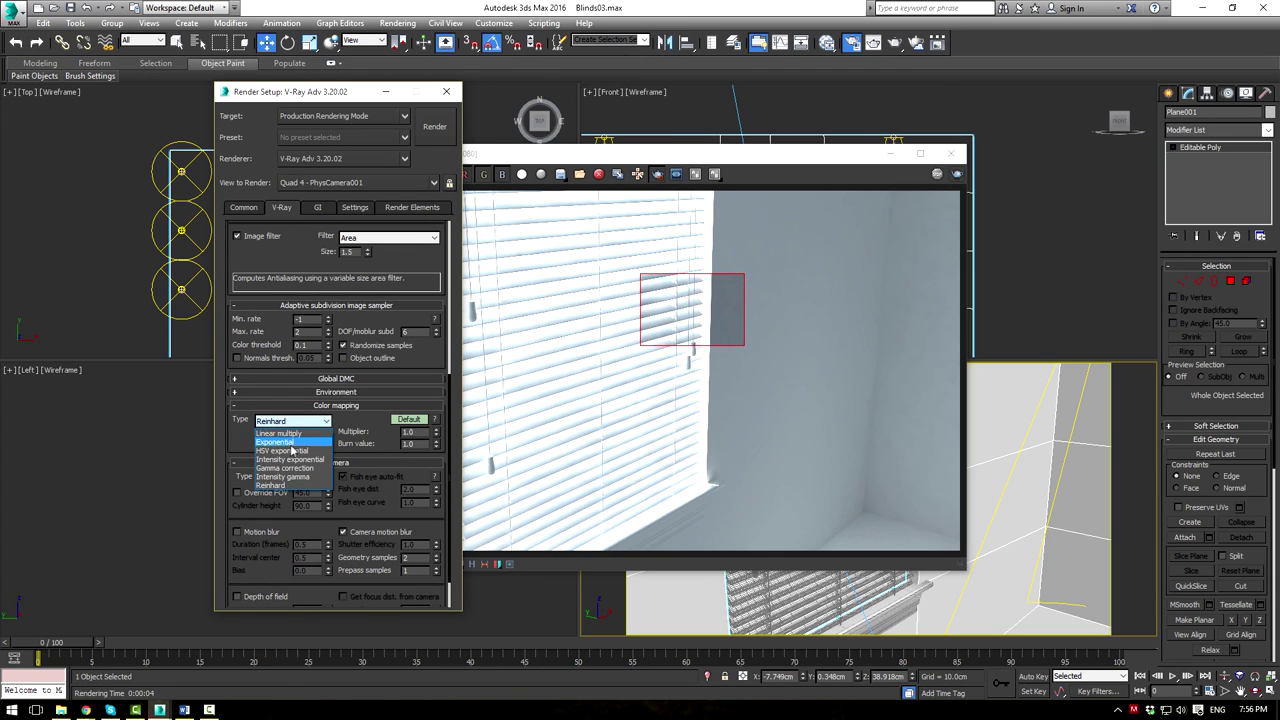
pyautogui.click(289, 443)
pyautogui.click(957, 175)
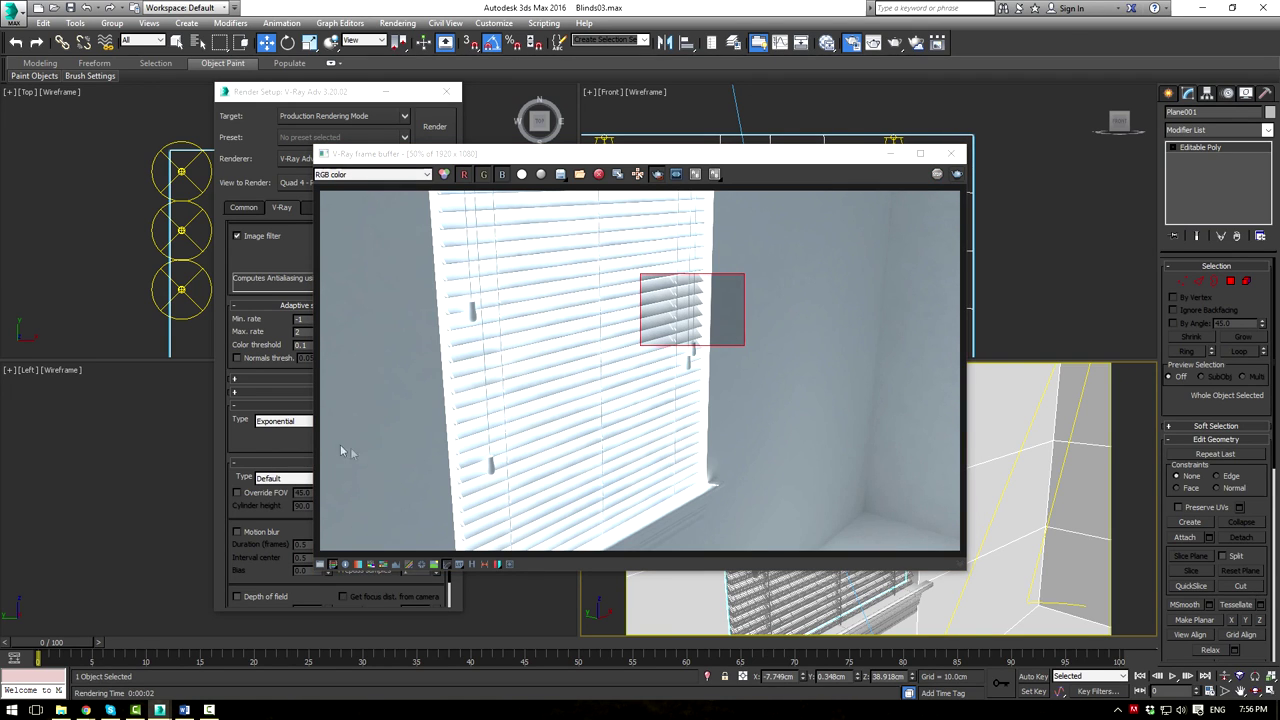
# Set the V-Ray color mapping type to Linear multiply and render a new test region across the blinds' right edge
pyautogui.click(285, 421)
pyautogui.click(285, 432)
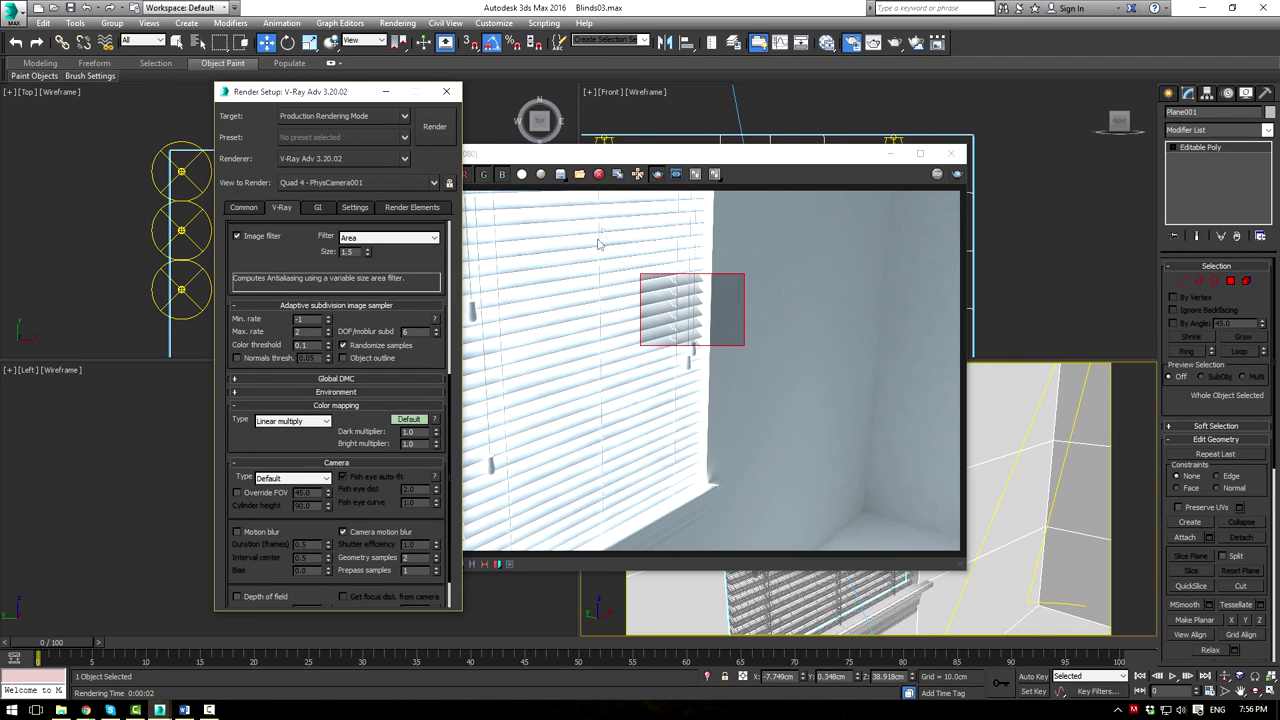
pyautogui.moveTo(639, 268); pyautogui.dragTo(757, 309)
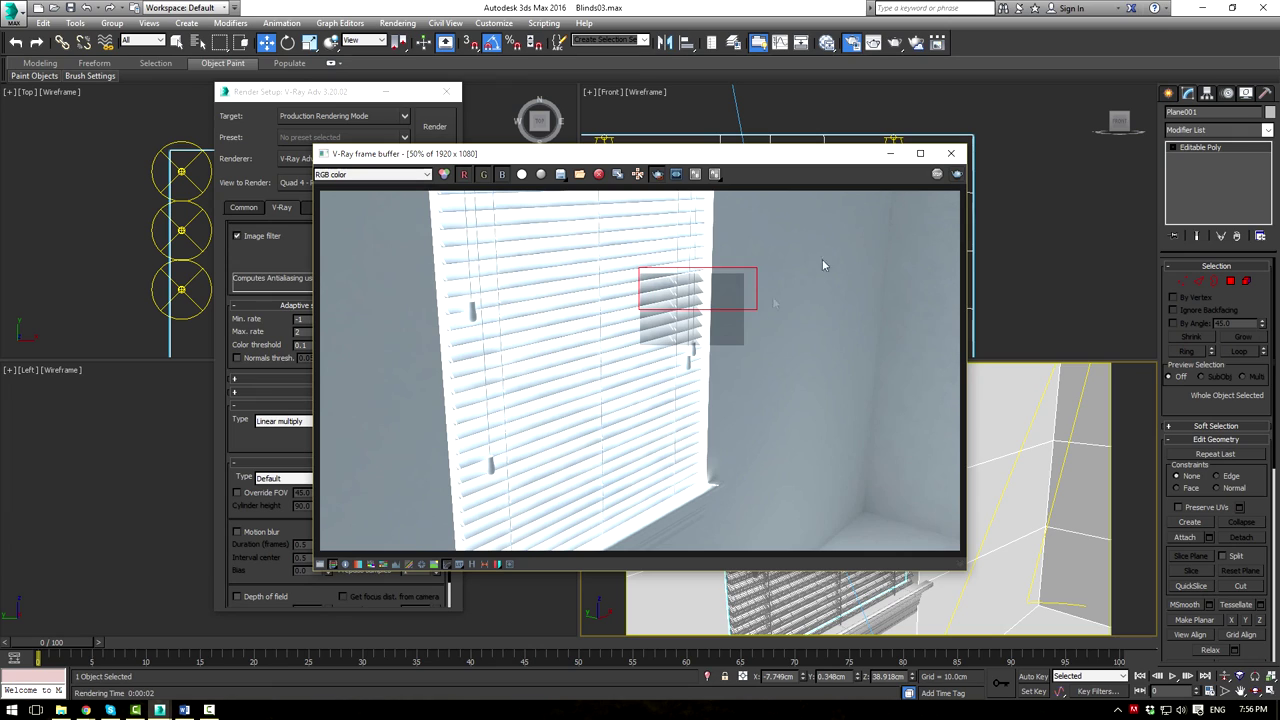
pyautogui.click(957, 174)
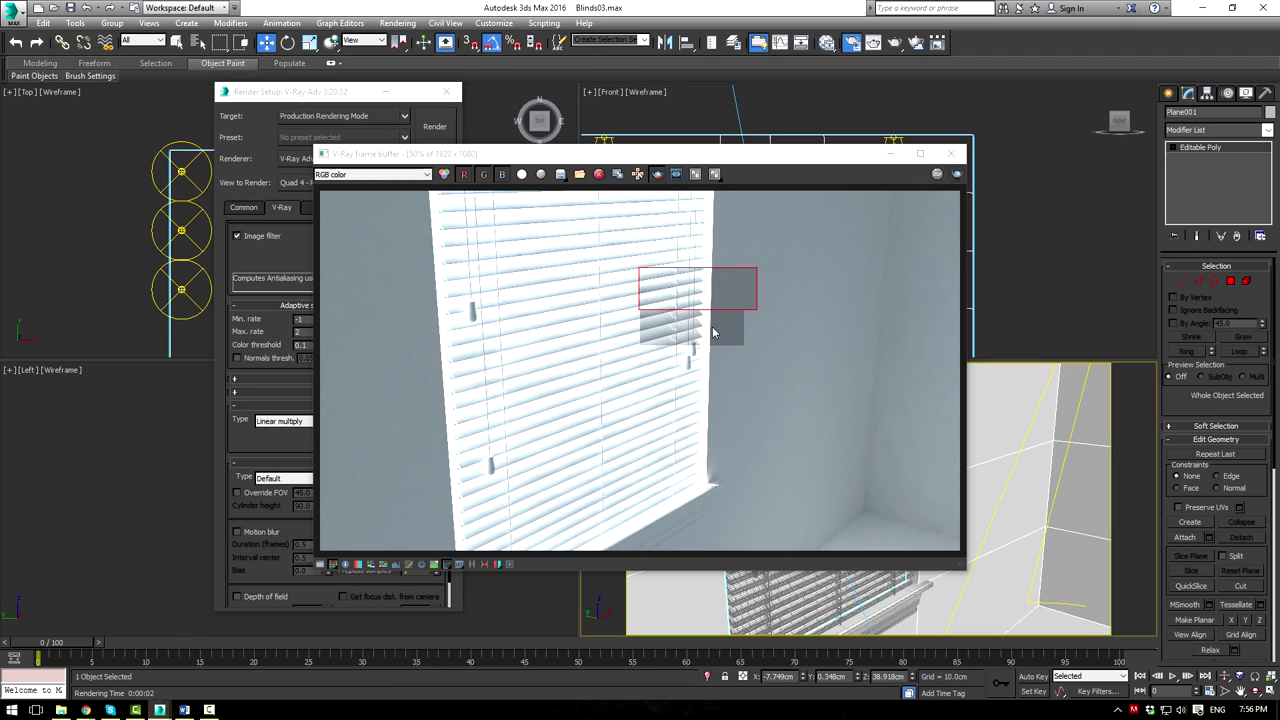
# Turn off region rendering and render the full camera view
pyautogui.click(678, 177)
pyautogui.click(678, 177)
pyautogui.click(658, 178)
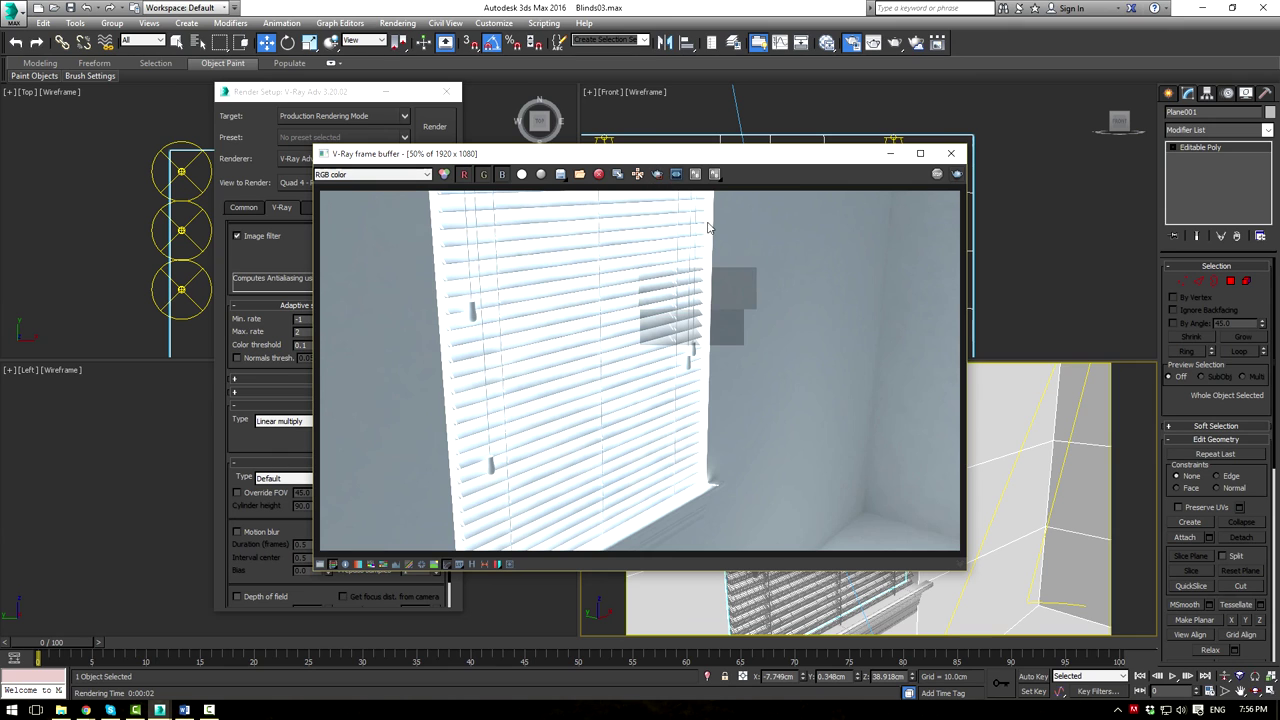
pyautogui.click(957, 175)
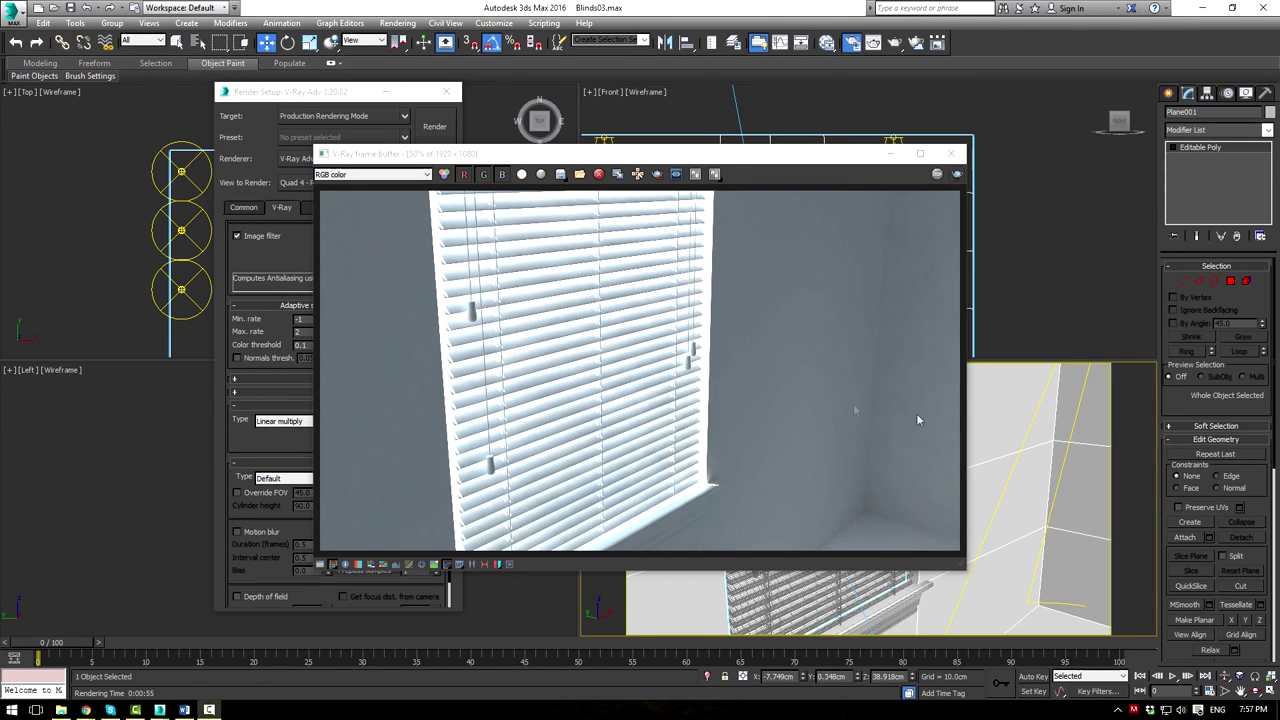